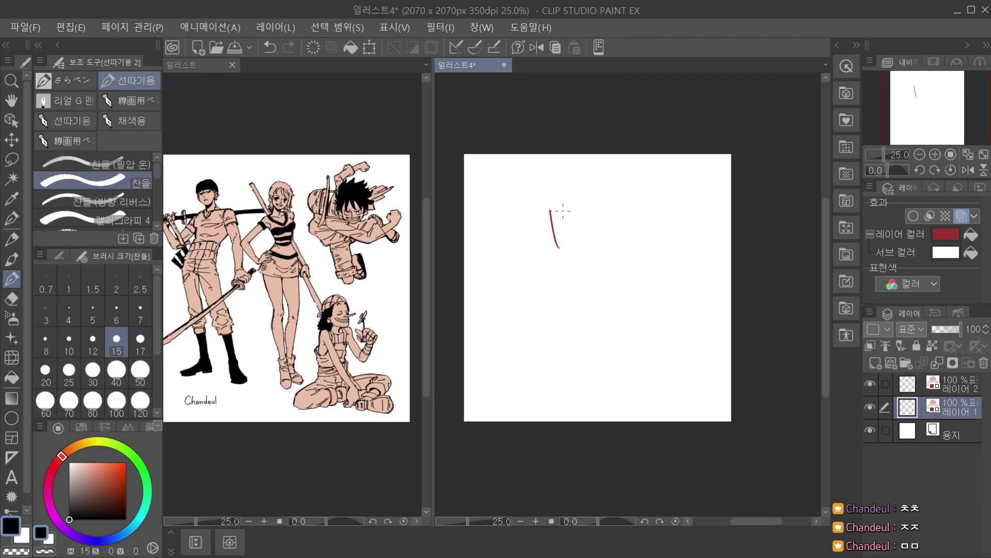
Sketch a blocky head with an eye guide and a short neck in the upper part of the blank canvas.
left_click_drag(557, 203, 567, 241)
mouse_move(556, 199)
left_mouse_down()
mouse_move(586, 190)
mouse_move(584, 236)
mouse_move(592, 209)
left_mouse_up()
scroll(576, 224, "up", 1)
left_click_drag(560, 218, 593, 211)
mouse_move(593, 200)
left_mouse_down()
mouse_move(601, 219)
mouse_move(589, 254)
left_mouse_up()
scroll(601, 220, "down", 1)
key("ctrl+z")
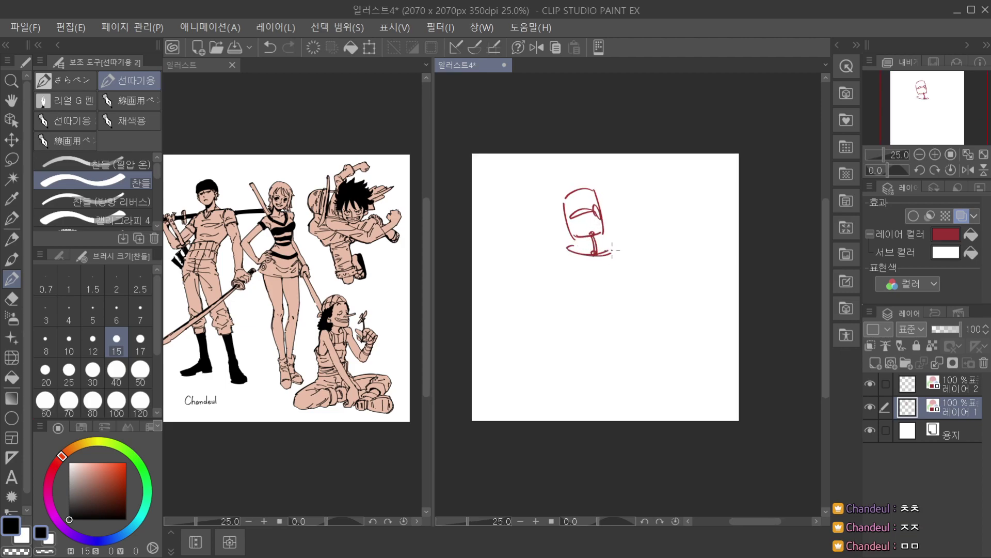
Sketch the shoulder line and two tapering torso sides below the neck.
key("ctrl+z")
mouse_move(572, 251)
left_mouse_down()
mouse_move(620, 247)
mouse_move(569, 256)
mouse_move(571, 290)
left_mouse_up()
key("ctrl+z")
left_click_drag(623, 251, 576, 313)
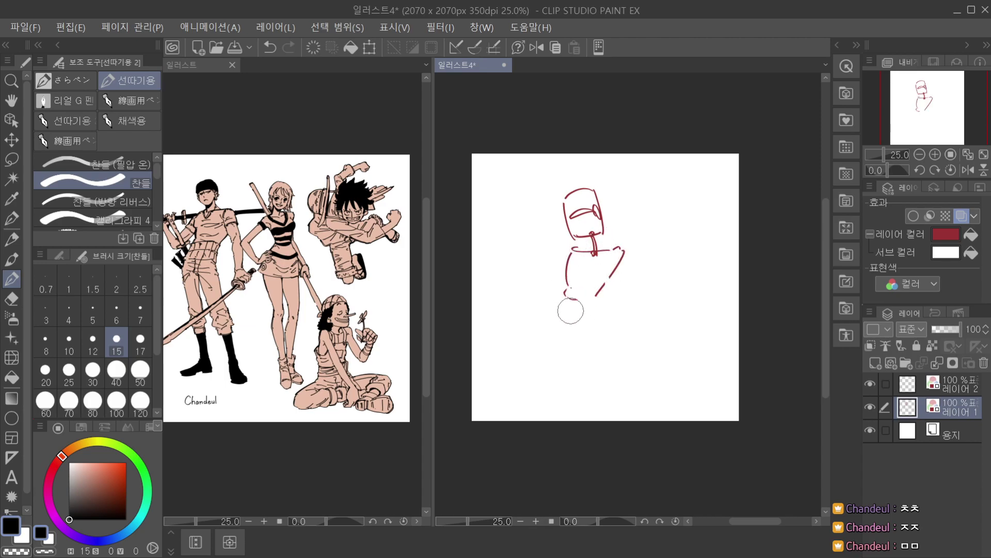
key("ctrl+z")
left_click(12, 298)
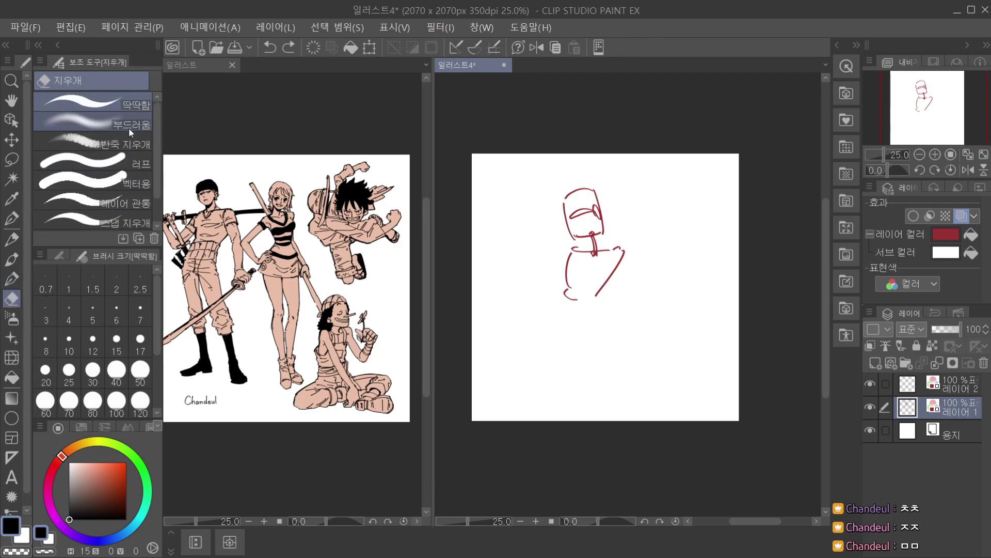
left_click(11, 279)
Sketch the curved waist at the base of the torso and the slanted outline of the hip on the left.
mouse_move(614, 251)
left_mouse_down()
mouse_move(588, 290)
mouse_move(598, 296)
mouse_move(565, 306)
mouse_move(591, 306)
mouse_move(600, 288)
mouse_move(596, 305)
mouse_move(554, 341)
left_mouse_up()
key("ctrl+z")
key("ctrl+z")
key("ctrl+z")
left_click_drag(562, 303, 541, 342)
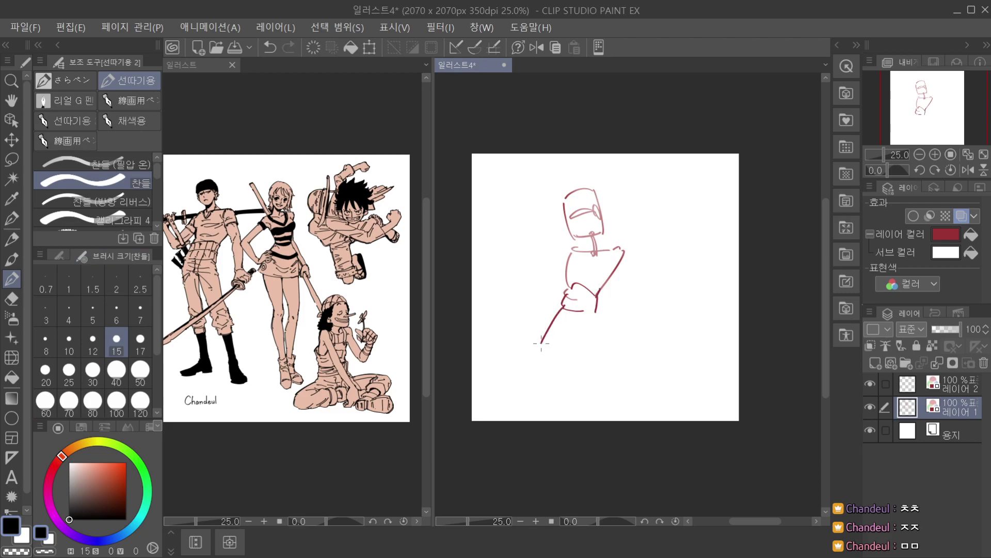
Sketch the flared hip outline on the right and close the pelvis with a curved lower edge.
left_click_drag(598, 304, 612, 354)
mouse_move(553, 332)
left_mouse_down()
mouse_move(568, 360)
mouse_move(603, 346)
left_mouse_up()
key("ctrl+z")
key("ctrl+z")
left_click_drag(572, 359, 605, 345)
key("ctrl+z")
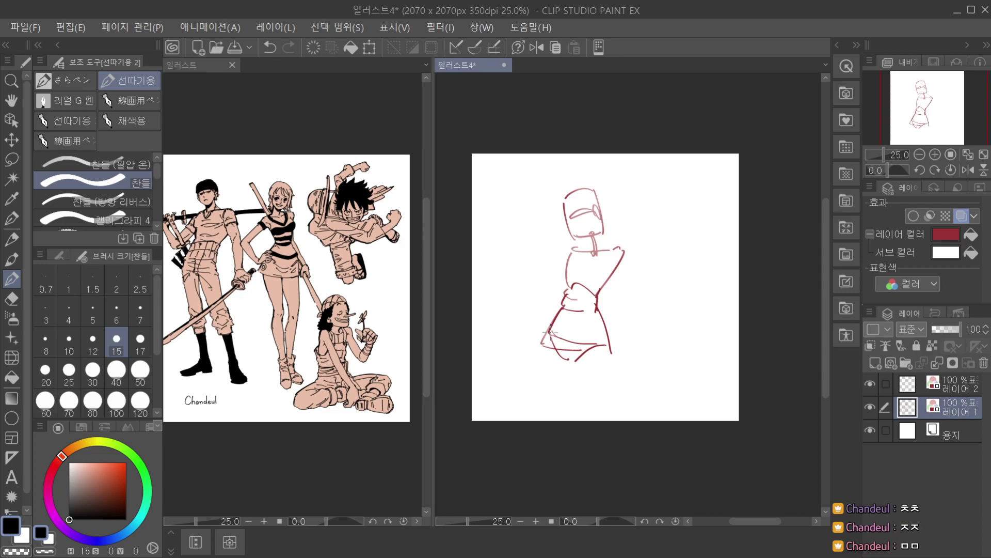
Add curved thigh openings along the lower edge of the pelvis.
mouse_move(547, 332)
left_mouse_down()
mouse_move(570, 347)
mouse_move(562, 361)
mouse_move(581, 366)
mouse_move(613, 365)
mouse_move(599, 373)
mouse_move(618, 357)
left_mouse_up()
key("ctrl+z")
key("space")
left_click_drag(613, 317, 603, 352)
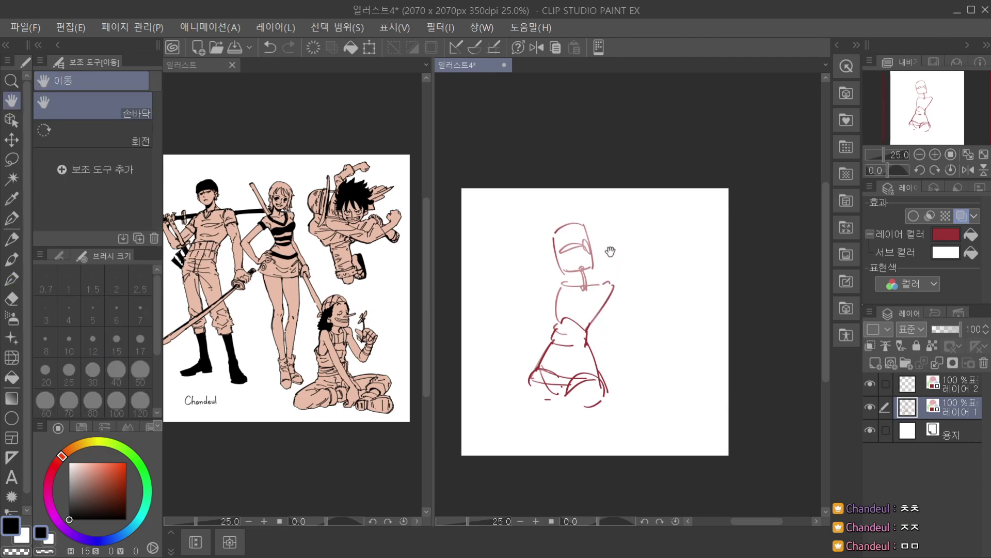
Sketch a round shoulder joint at the right end of the shoulder line and a cap at the left end.
left_click_drag(607, 282, 614, 294)
key("ctrl+z")
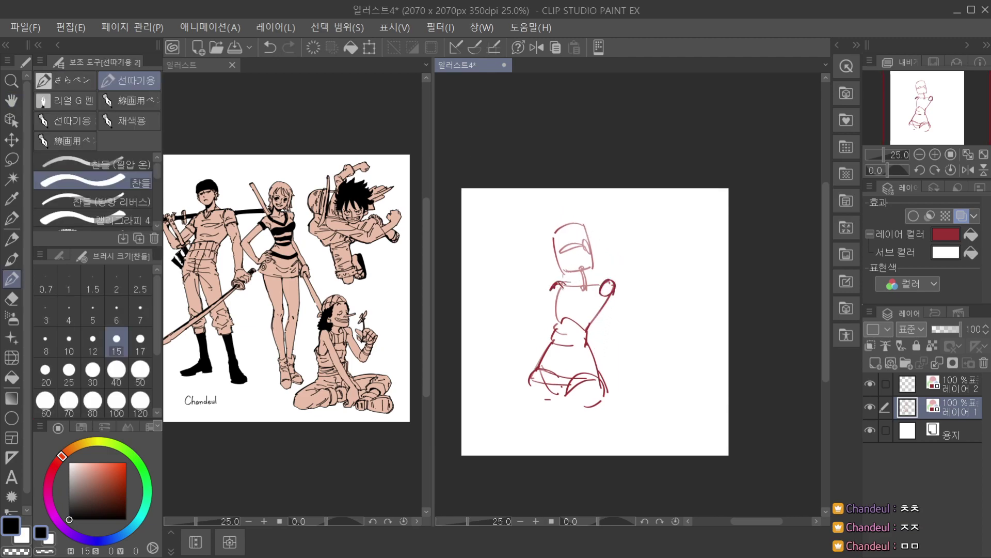
key("ctrl+plus")
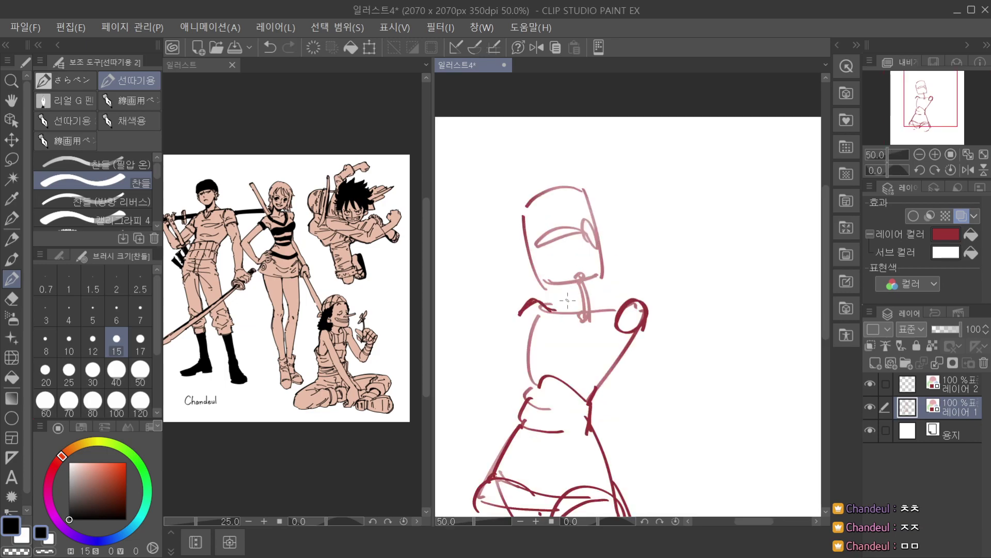
Redraw the neck as two side lines running from the jaw down to the shoulder line.
key("ctrl+z")
left_click_drag(567, 284, 575, 313)
left_click_drag(568, 317, 603, 319)
key("ctrl+z")
left_click_drag(599, 282, 604, 274)
scroll(613, 259, "down", 2)
key("space")
left_click_drag(659, 241, 618, 260)
Lasso the head, tilt it slightly counterclockwise with a transform, and deselect it.
key("m")
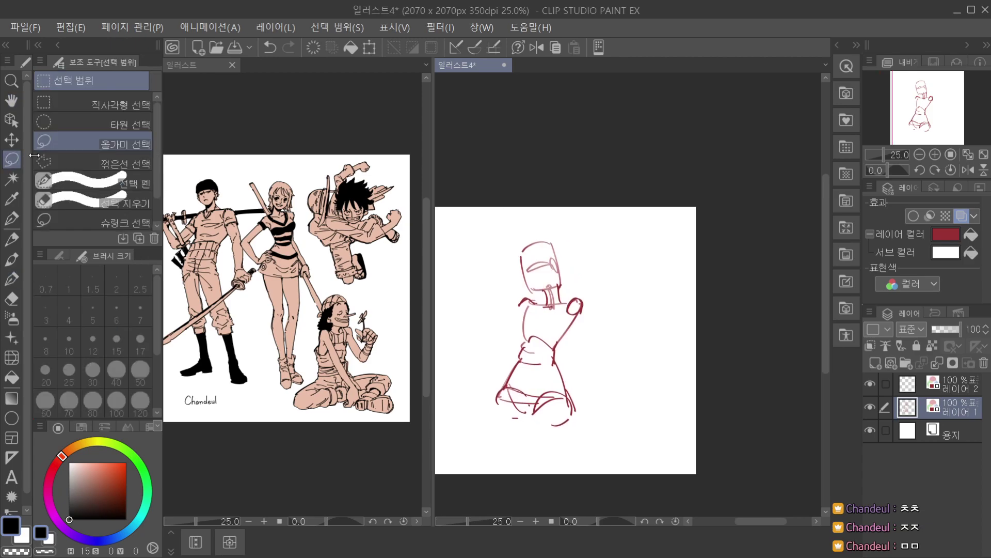
scroll(552, 263, "up", 2)
mouse_move(493, 287)
left_mouse_down()
mouse_move(606, 307)
mouse_move(495, 270)
mouse_move(494, 284)
left_mouse_up()
left_click(642, 349)
left_click_drag(595, 257, 647, 267)
scroll(622, 260, "down", 1)
left_click_drag(572, 271, 649, 278)
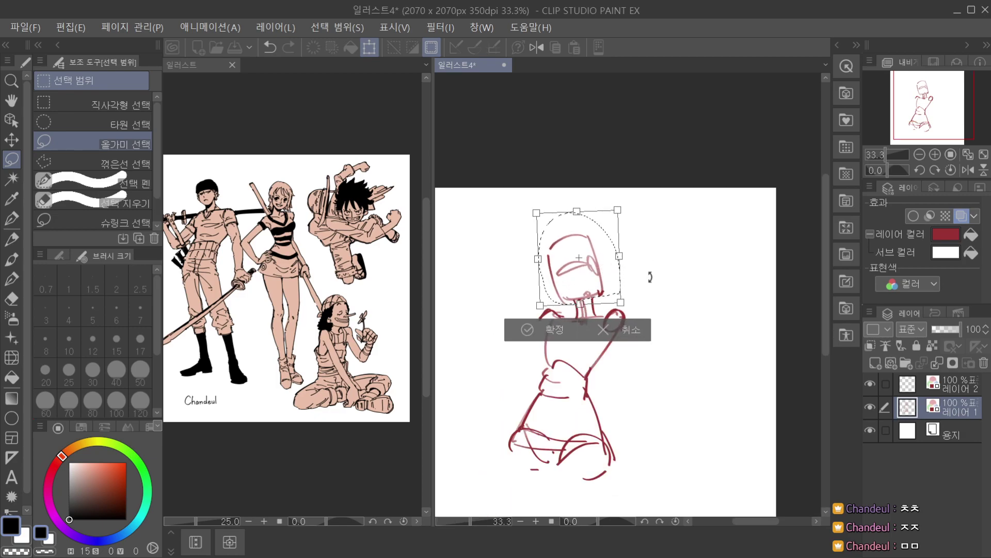
left_click(570, 325)
key("p")
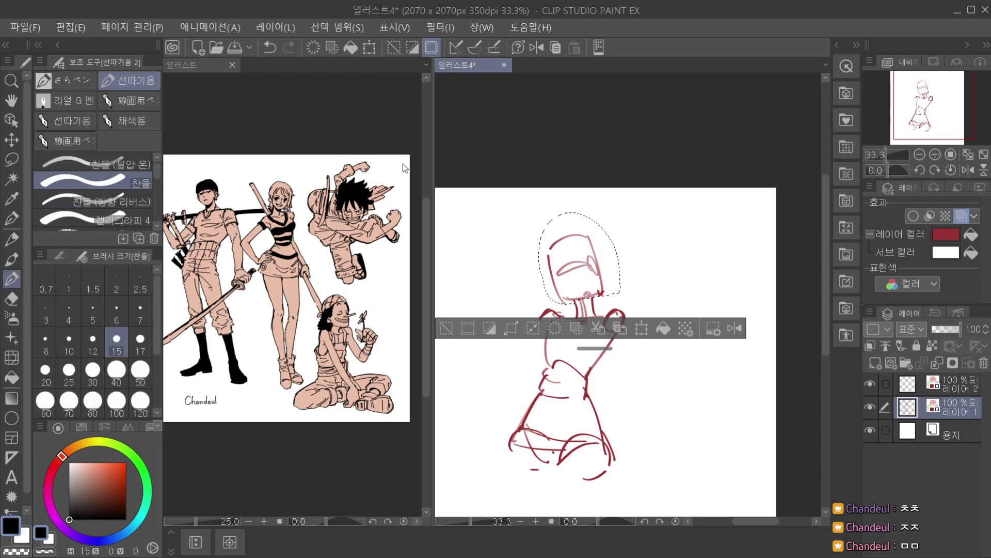
left_click(447, 329)
Redraw the head with a rounded skull and tapered jaw over the rough block shape.
scroll(614, 221, "down", 5)
scroll(616, 241, "up", 6)
key("space")
left_click_drag(608, 278, 603, 393)
key("p")
mouse_move(502, 248)
left_mouse_down()
mouse_move(503, 270)
mouse_move(519, 305)
mouse_move(513, 281)
mouse_move(521, 306)
mouse_move(541, 311)
mouse_move(583, 293)
left_mouse_up()
key("ctrl+z")
key("ctrl+z")
key("ctrl+z")
key("ctrl+z")
key("ctrl+z")
key("ctrl+z")
key("ctrl+z")
Sketch an ear on each side of the head at eye-guide level, redoing strokes as needed.
left_click_drag(509, 275, 512, 298)
key("ctrl+z")
left_click_drag(581, 267, 585, 283)
key("ctrl+z")
key("ctrl+z")
key("ctrl+z")
left_click_drag(513, 286, 517, 296)
key("ctrl+z")
mouse_move(582, 264)
left_mouse_down()
mouse_move(589, 287)
mouse_move(587, 275)
left_mouse_up()
key("ctrl+z")
Refine the upper skull curve and its outline on the right side of the head.
mouse_move(508, 240)
left_mouse_down()
mouse_move(564, 229)
mouse_move(580, 248)
left_mouse_up()
key("ctrl+z")
left_click_drag(565, 221, 581, 255)
scroll(506, 245, "down", 2)
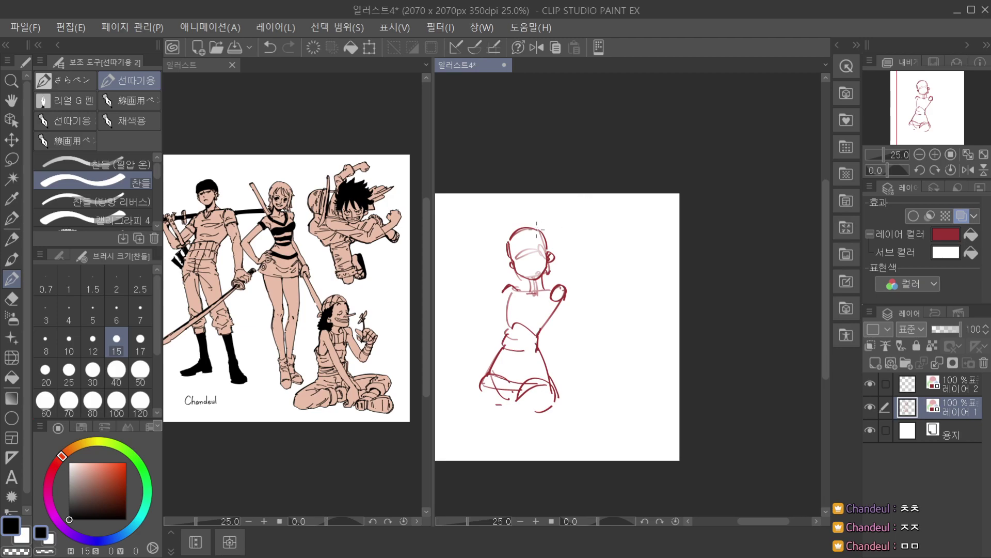
Sketch two small boxy eyes along the face guide.
scroll(529, 246, "up", 4)
mouse_move(496, 286)
left_mouse_down()
mouse_move(489, 267)
mouse_move(501, 262)
left_mouse_up()
mouse_move(503, 259)
left_mouse_down()
mouse_move(509, 280)
mouse_move(544, 266)
left_mouse_up()
key("ctrl+z")
key("ctrl+z")
mouse_move(538, 248)
left_mouse_down()
mouse_move(562, 249)
mouse_move(565, 266)
left_mouse_up()
key("ctrl+z")
left_click_drag(543, 266, 553, 267)
key("ctrl+z")
Sketch a small nose and an open smiling mouth on the face.
mouse_move(519, 310)
left_mouse_down()
mouse_move(530, 320)
mouse_move(555, 295)
left_mouse_up()
mouse_move(559, 295)
left_mouse_down()
mouse_move(543, 321)
mouse_move(553, 293)
left_mouse_up()
key("ctrl+z")
key("ctrl+z")
mouse_move(558, 294)
left_mouse_down()
mouse_move(549, 317)
mouse_move(530, 307)
left_mouse_up()
scroll(548, 319, "down", 3)
scroll(551, 286, "up", 4)
key("ctrl+z")
scroll(527, 294, "down", 5)
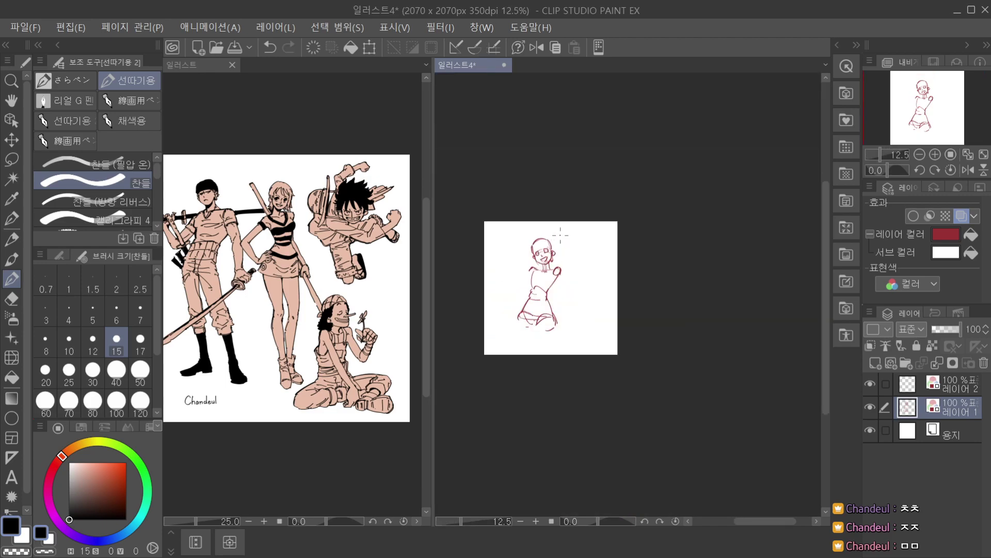
Strengthen the side lines of the neck and sketch a collar-like curve around its base.
scroll(529, 268, "up", 3)
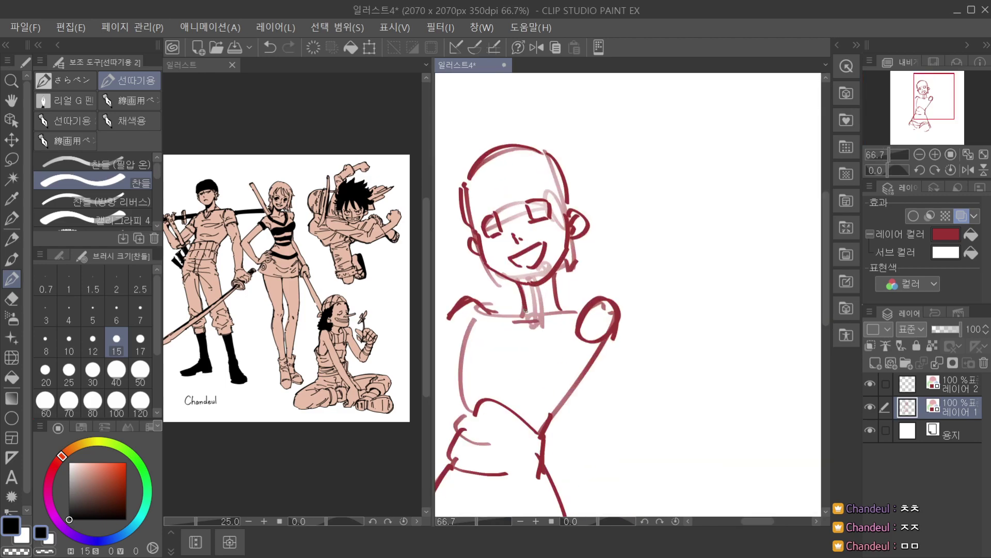
left_click_drag(555, 273, 561, 309)
key("ctrl+z")
scroll(543, 262, "down", 1)
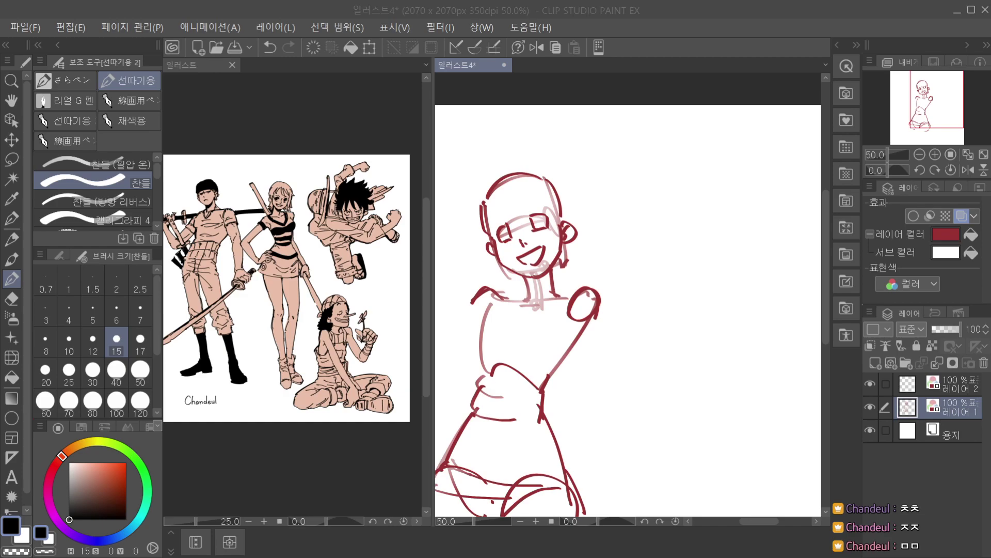
scroll(527, 293, "up", 1)
mouse_move(514, 299)
left_mouse_down()
mouse_move(555, 299)
mouse_move(563, 271)
mouse_move(558, 284)
mouse_move(526, 279)
mouse_move(509, 302)
mouse_move(543, 307)
mouse_move(569, 275)
mouse_move(536, 311)
mouse_move(548, 306)
mouse_move(516, 317)
left_mouse_up()
key("ctrl+z")
scroll(538, 264, "down", 3)
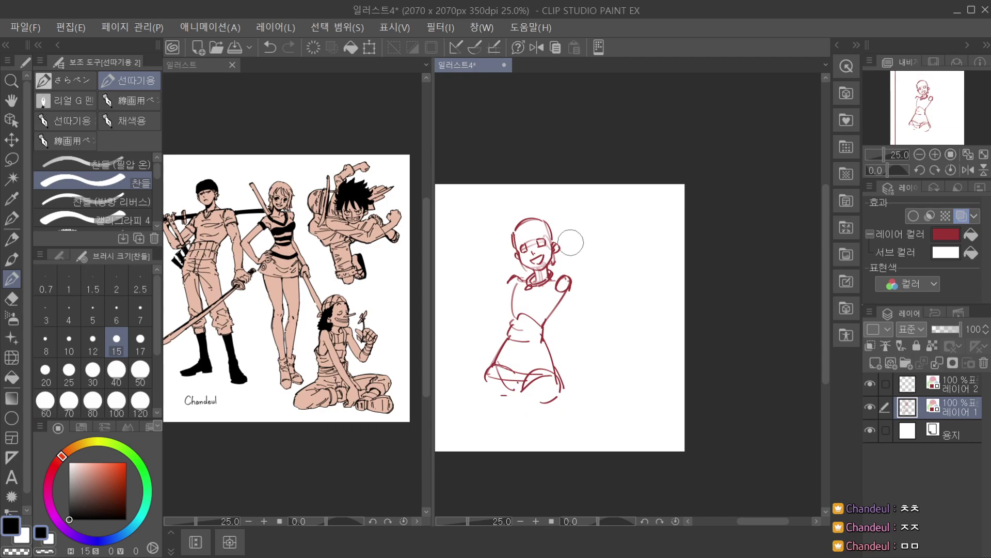
Rework the slope between the neck and the shoulder on the left side of the figure.
scroll(543, 273, "up", 2)
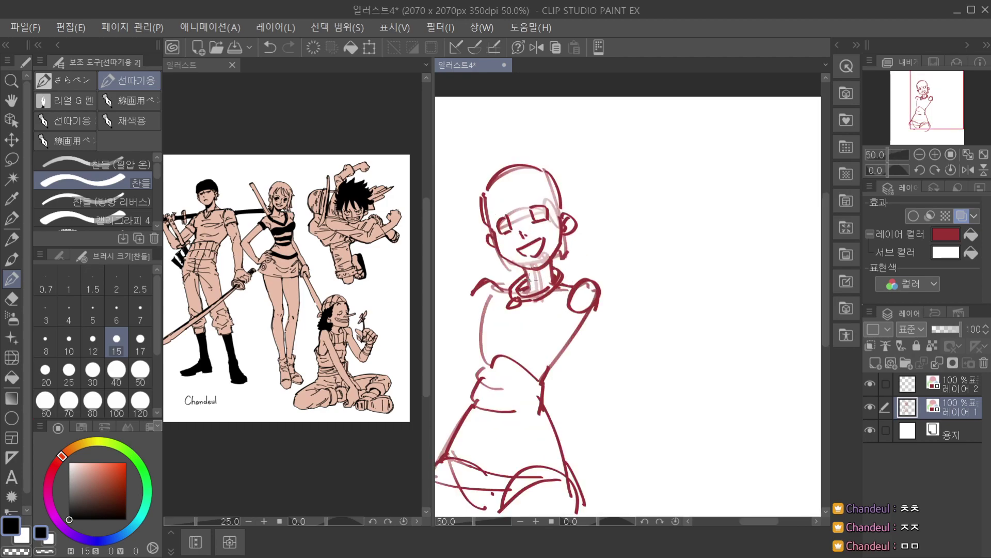
mouse_move(481, 289)
left_mouse_down()
mouse_move(473, 292)
mouse_move(509, 282)
left_mouse_up()
key("ctrl+z")
scroll(516, 268, "down", 2)
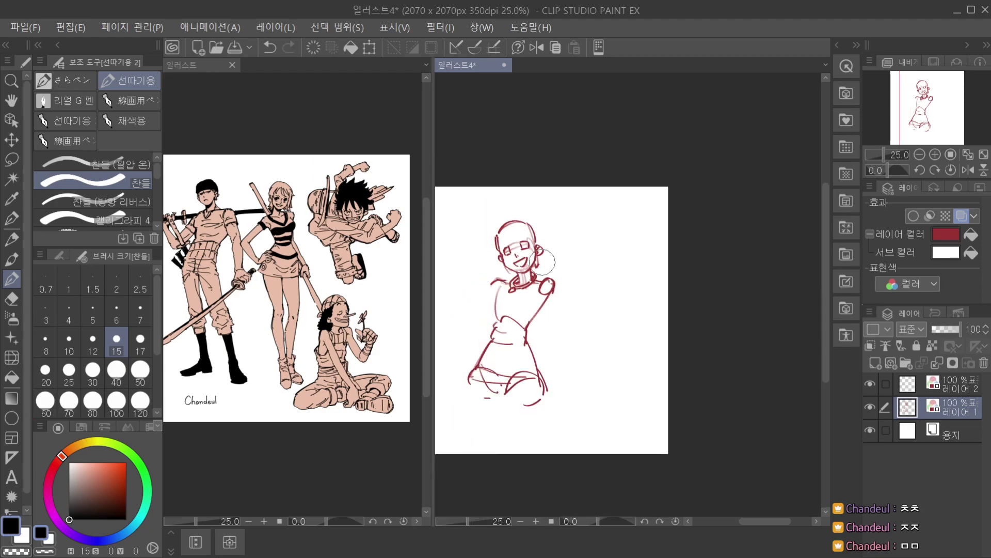
scroll(547, 274, "up", 1)
key("ctrl+z")
Sketch rounded chest contours on the torso, redoing strokes as needed.
mouse_move(521, 308)
left_mouse_down()
mouse_move(561, 317)
mouse_move(517, 312)
mouse_move(550, 336)
mouse_move(573, 333)
mouse_move(597, 291)
mouse_move(587, 352)
mouse_move(599, 348)
left_mouse_up()
key("ctrl+z")
key("ctrl+z")
key("ctrl+z")
key("ctrl+z")
key("ctrl+z")
key("ctrl+z")
key("ctrl+z")
key("ctrl+z")
Sketch the upper arm hanging from the round shoulder joint on the right side of the figure.
mouse_move(606, 300)
left_mouse_down()
mouse_move(605, 349)
mouse_move(615, 263)
left_mouse_up()
key("ctrl+z")
scroll(605, 320, "down", 1)
key("space")
scroll(590, 295, "up", 1)
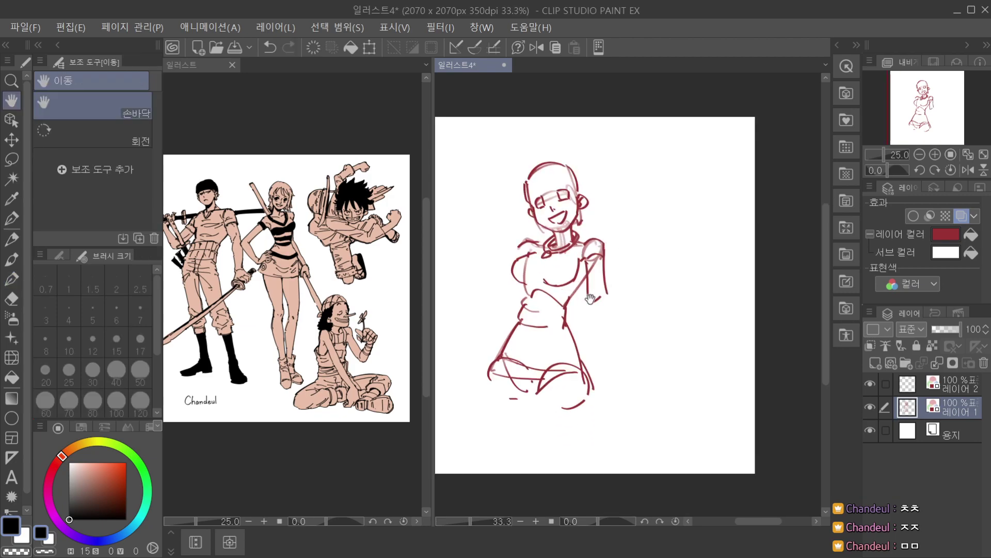
Extend the hanging arm with a forearm reaching down to the hip.
left_click_drag(588, 292, 594, 353)
left_click_drag(608, 298, 610, 346)
scroll(605, 335, "down", 2)
scroll(602, 343, "up", 2)
key("ctrl+z")
Sketch the wrist line and a simple hand block at the end of the hanging arm.
mouse_move(599, 358)
left_mouse_down()
mouse_move(610, 346)
mouse_move(616, 352)
left_mouse_up()
mouse_move(602, 356)
left_mouse_down()
mouse_move(613, 351)
mouse_move(595, 381)
left_mouse_up()
key("ctrl+z")
left_click_drag(598, 380, 626, 378)
scroll(625, 349, "down", 3)
scroll(617, 314, "up", 2)
Move the whole figure sketch to the right, closer to the centre of the canvas, with a transform.
key("space")
left_click_drag(625, 293, 573, 271)
scroll(574, 271, "down", 1)
mouse_move(576, 235)
left_mouse_down()
mouse_move(515, 201)
mouse_move(570, 258)
left_mouse_up()
scroll(514, 201, "down", 1)
left_click(371, 46)
left_click(458, 305)
key("h")
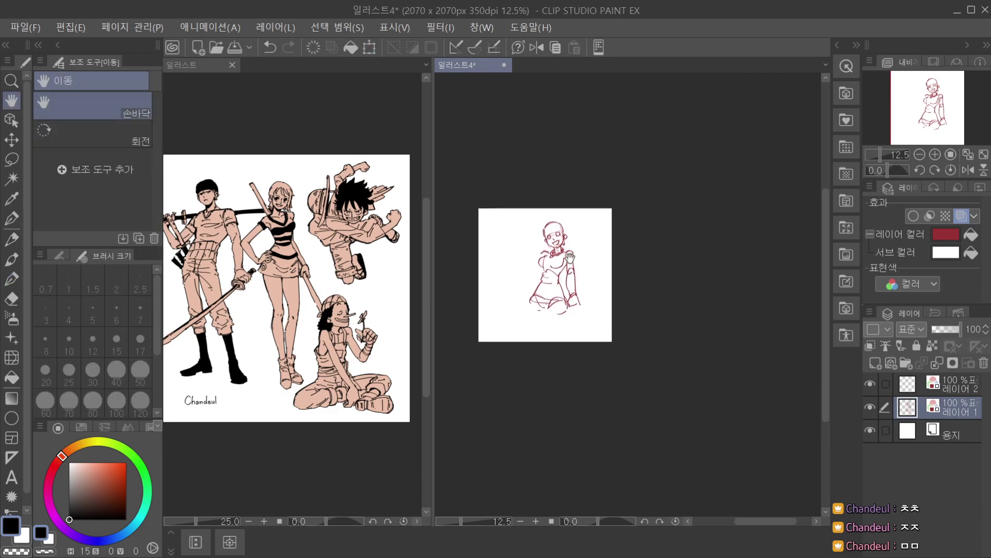
Sketch the other arm extending outward and down to the left from the shoulder, with an elbow line.
scroll(570, 258, "up", 4)
key("p")
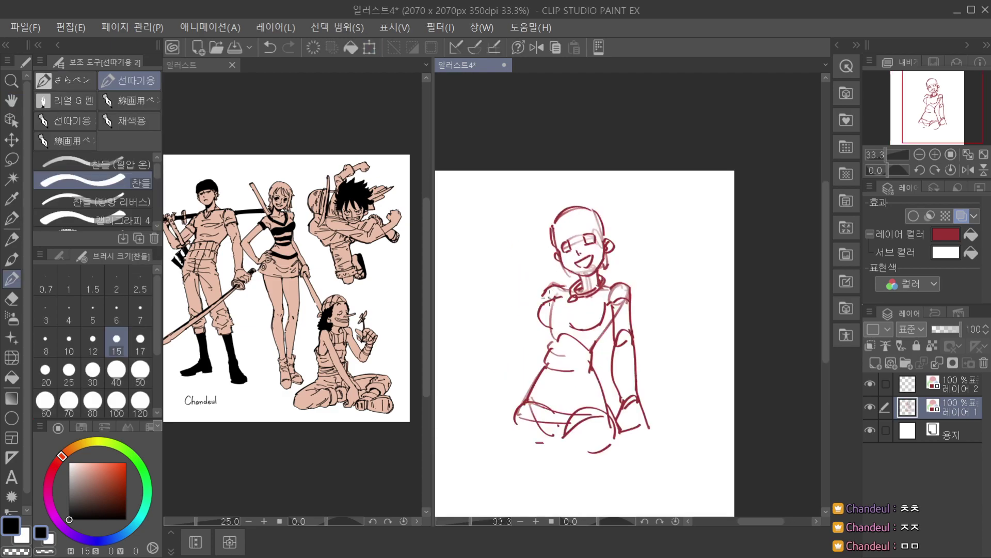
key("ctrl+z")
mouse_move(544, 292)
left_mouse_down()
mouse_move(501, 313)
mouse_move(509, 325)
left_mouse_up()
key("ctrl+z")
mouse_move(509, 325)
left_mouse_down()
mouse_move(543, 312)
mouse_move(465, 329)
mouse_move(481, 338)
mouse_move(461, 346)
mouse_move(626, 328)
left_mouse_up()
key("ctrl+z")
scroll(542, 312, "down", 1)
scroll(516, 316, "up", 1)
key("ctrl+z")
Sketch a simple block-shaped hand at the end of the outstretched arm.
key("space")
key("p")
left_click_drag(558, 339, 535, 356)
left_click_drag(556, 345, 556, 367)
left_click_drag(536, 360, 556, 367)
key("space")
left_click_drag(682, 397, 586, 343)
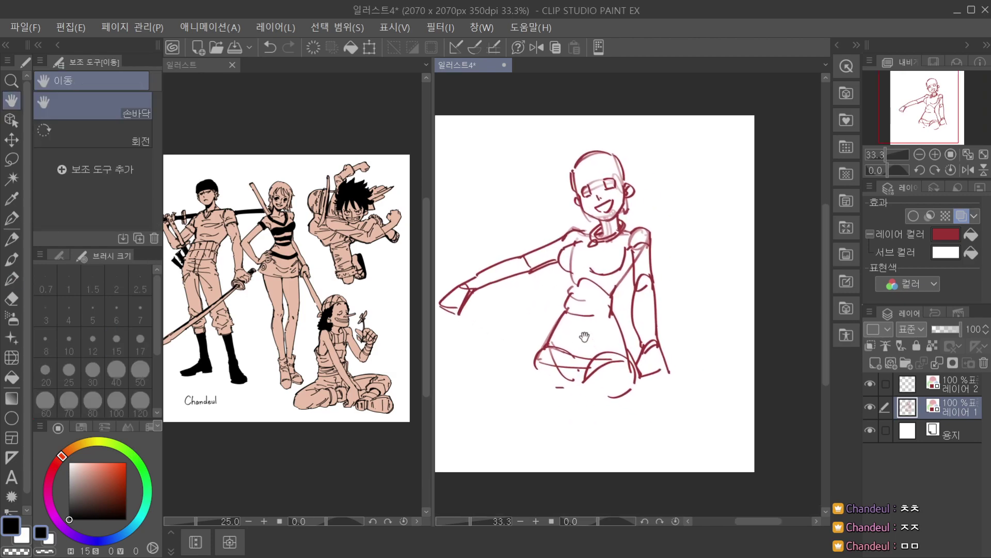
Scale the whole figure sketch down and reposition it on the canvas with a transform.
scroll(609, 269, "down", 1)
left_click_drag(658, 262, 615, 278)
key("p")
left_click(369, 47)
left_click_drag(614, 196, 581, 231)
left_click_drag(552, 284, 596, 250)
left_click_drag(625, 195, 613, 209)
left_click_drag(538, 325, 546, 318)
left_click(520, 363)
left_click(78, 335)
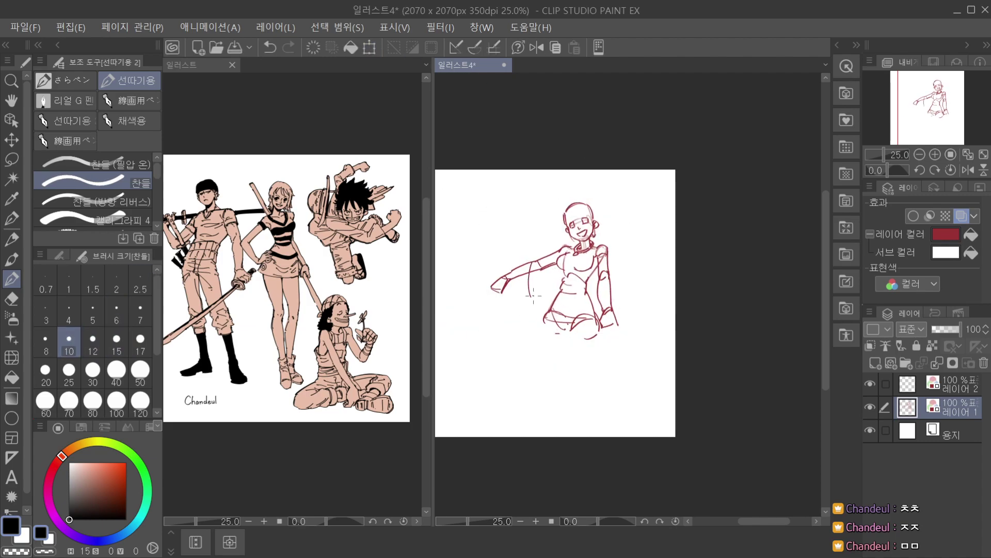
Sketch the thumb and fingers of the outstretched arm's hand over the simple block shape.
scroll(529, 292, "up", 2)
key("ctrl+z")
scroll(529, 310, "down", 2)
key("space")
mouse_move(510, 306)
left_mouse_down()
mouse_move(571, 307)
mouse_move(577, 288)
mouse_move(519, 302)
mouse_move(560, 311)
mouse_move(534, 339)
mouse_move(557, 324)
left_mouse_up()
scroll(568, 294, "up", 1)
scroll(578, 287, "up", 2)
key("p")
key("ctrl+z")
key("e")
key("ctrl+z")
key("ctrl+z")
key("ctrl+z")
mouse_move(564, 315)
left_mouse_down()
mouse_move(534, 339)
mouse_move(522, 326)
left_mouse_up()
key("ctrl+z")
key("ctrl+z")
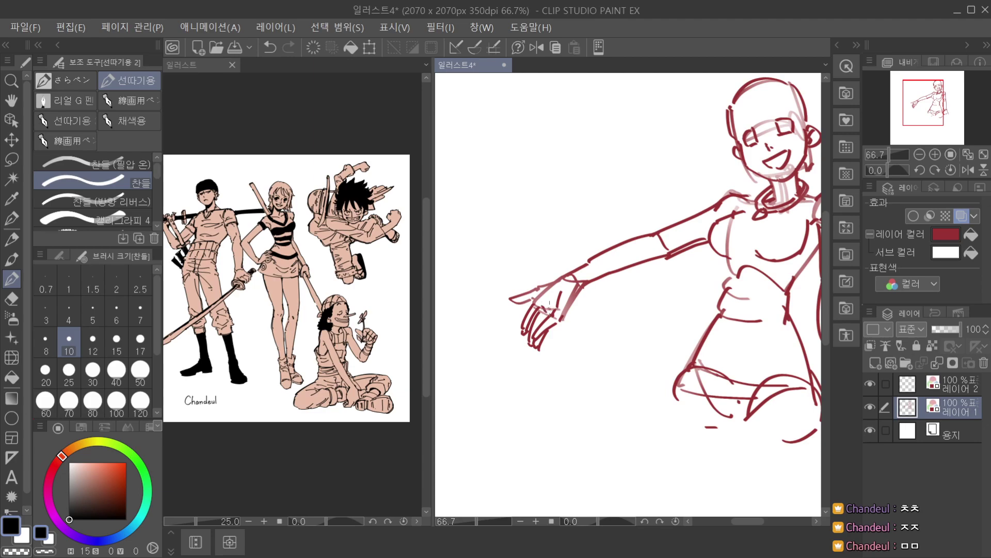
Refine the finger and palm lines of the outstretched hand.
scroll(555, 306, "down", 2)
key("space")
left_click_drag(698, 280, 645, 285)
scroll(524, 289, "up", 3)
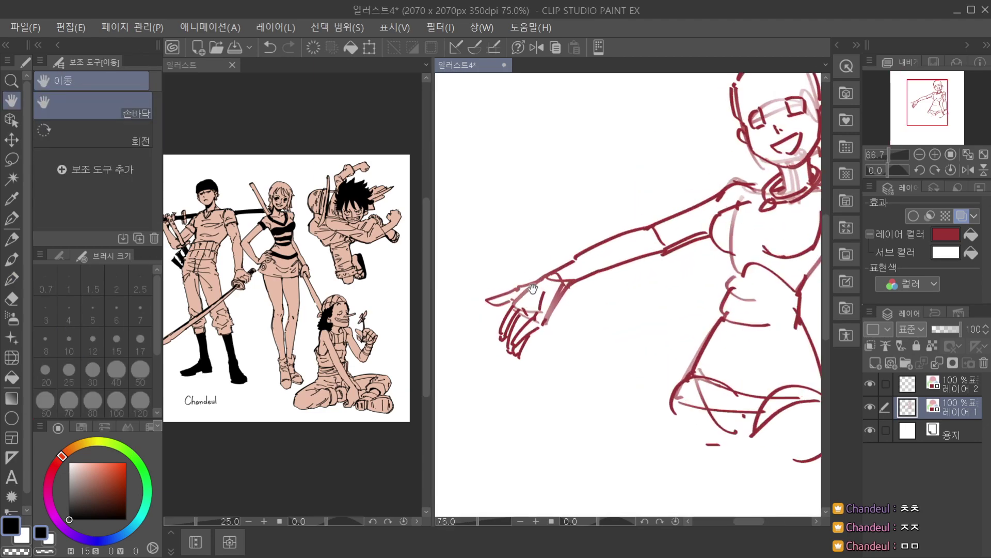
scroll(532, 289, "up", 1)
key("ctrl+z")
key("ctrl+z")
key("ctrl+z")
left_click_drag(507, 313, 498, 369)
key("ctrl+z")
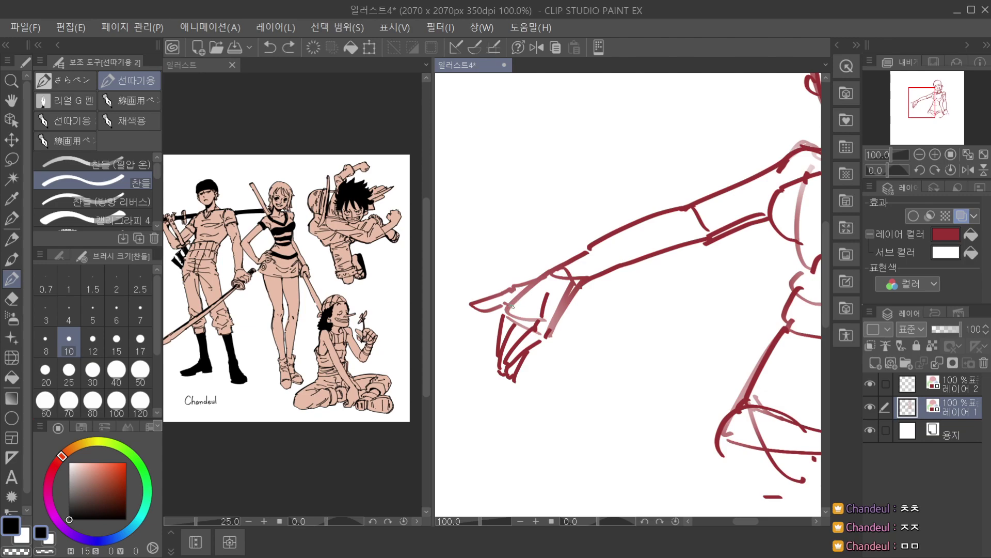
key("ctrl+z")
left_click_drag(507, 314, 541, 293)
key("ctrl+z")
Lighten the elbow line of the outstretched arm and rework the arm's lower contour.
scroll(555, 248, "down", 3)
key("space")
left_click_drag(752, 326, 656, 290)
scroll(715, 318, "down", 1)
left_click_drag(680, 301, 658, 307)
key("p")
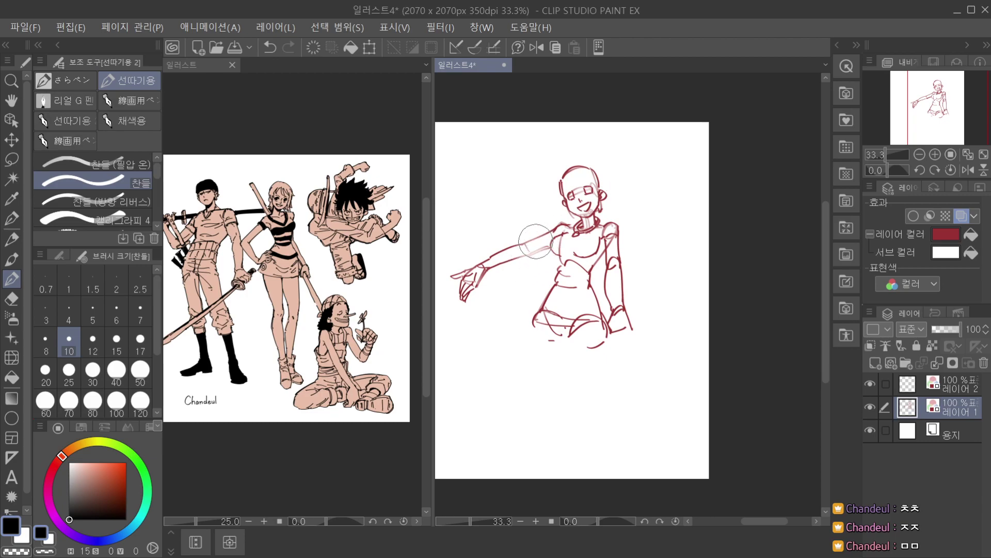
scroll(536, 245, "up", 2)
mouse_move(519, 281)
left_mouse_down()
mouse_move(558, 267)
mouse_move(509, 285)
mouse_move(561, 264)
left_mouse_up()
key("ctrl+z")
Redraw the side contour of the torso between the chest and the waist.
scroll(605, 214, "down", 2)
key("space")
scroll(592, 245, "down", 1)
left_click_drag(682, 254, 617, 217)
scroll(589, 241, "up", 1)
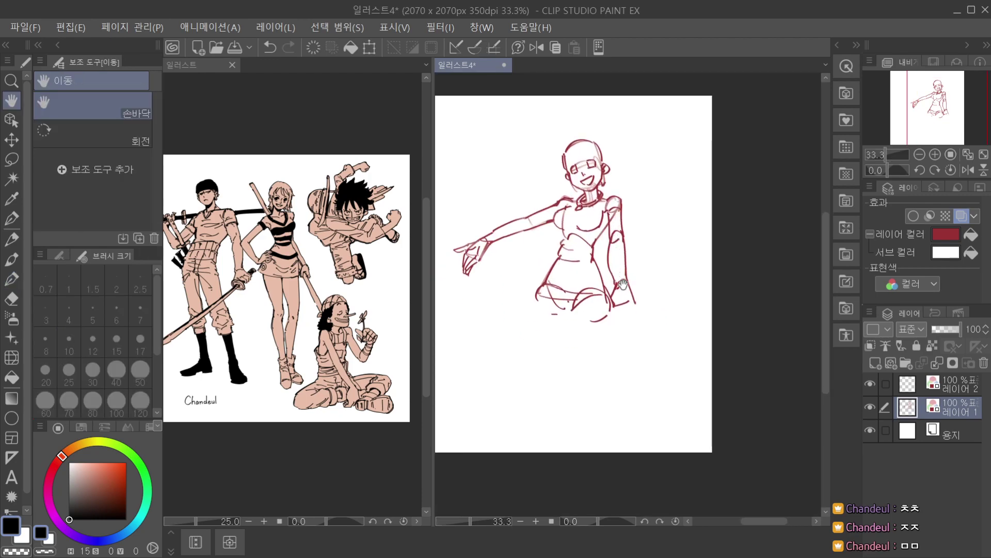
key("p")
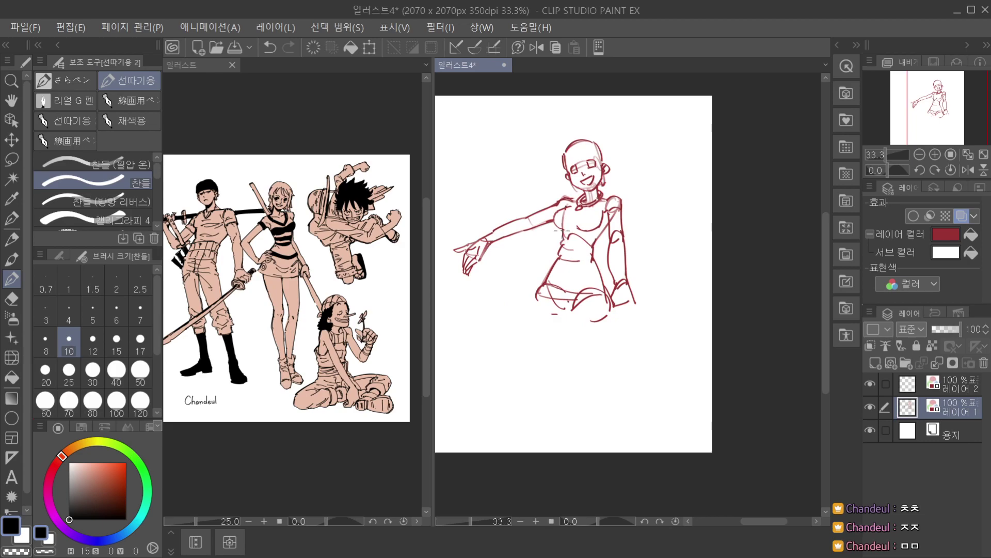
scroll(562, 230, "up", 2)
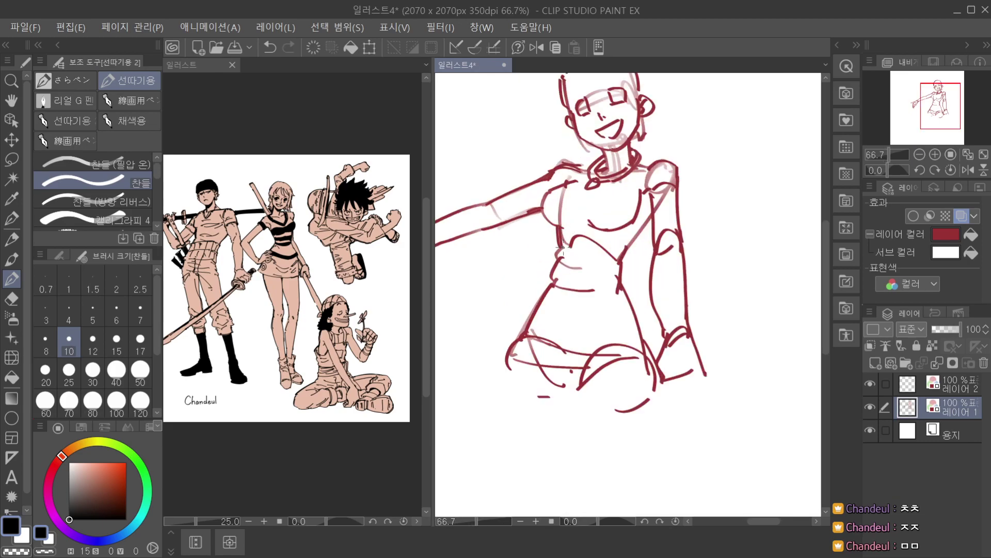
scroll(555, 225, "down", 2)
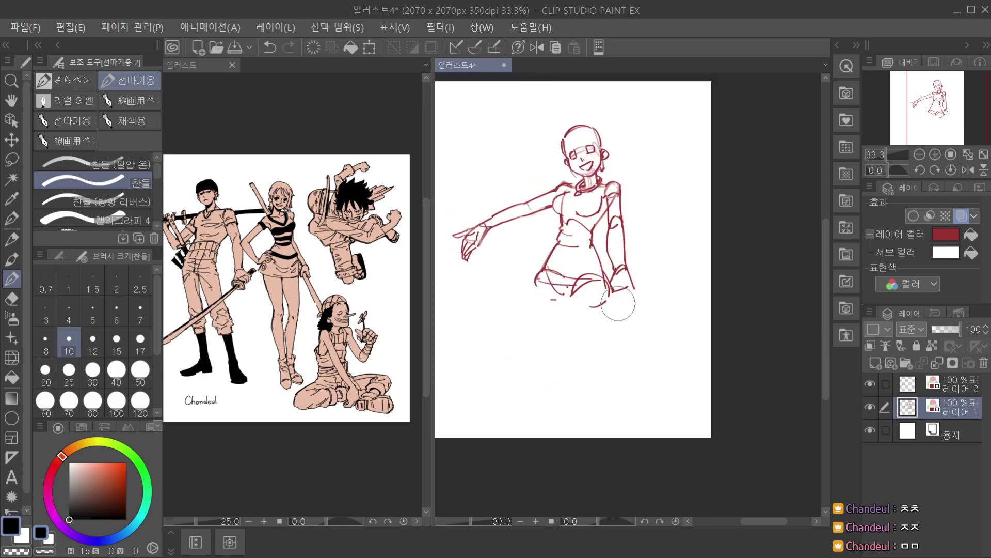
Sketch the thumb and index finger of the hanging arm's hand over its block shape.
scroll(648, 253, "up", 2)
left_click_drag(598, 294, 614, 312)
mouse_move(609, 274)
left_mouse_down()
mouse_move(619, 315)
mouse_move(634, 320)
mouse_move(630, 310)
mouse_move(617, 320)
mouse_move(622, 298)
left_mouse_up()
key("ctrl+z")
key("ctrl+z")
key("ctrl+z")
key("ctrl+z")
key("ctrl+z")
key("ctrl+z")
scroll(640, 311, "down", 2)
scroll(628, 315, "up", 1)
scroll(619, 316, "up", 2)
key("ctrl+z")
left_click_drag(615, 302, 635, 343)
key("ctrl+z")
left_click_drag(627, 293, 636, 342)
key("ctrl+z")
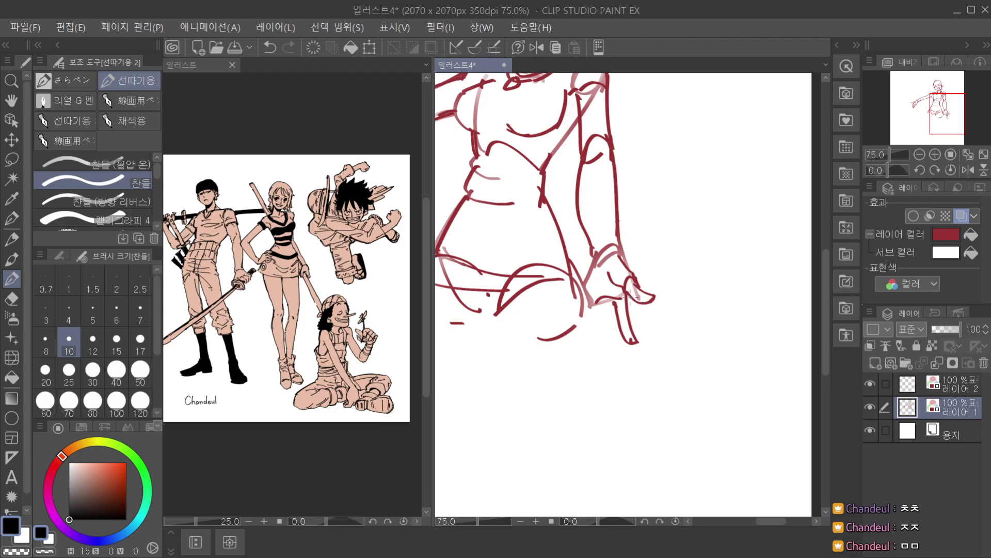
Sketch the middle finger and the start of the ring finger on the hanging arm's hand.
key("ctrl+z")
left_click_drag(602, 309, 604, 349)
left_click_drag(614, 304, 609, 354)
key("ctrl+z")
key("ctrl+z")
key("ctrl+z")
key("ctrl+z")
mouse_move(594, 314)
left_mouse_down()
mouse_move(591, 351)
mouse_move(592, 324)
left_mouse_up()
key("ctrl+z")
scroll(624, 255, "down", 3)
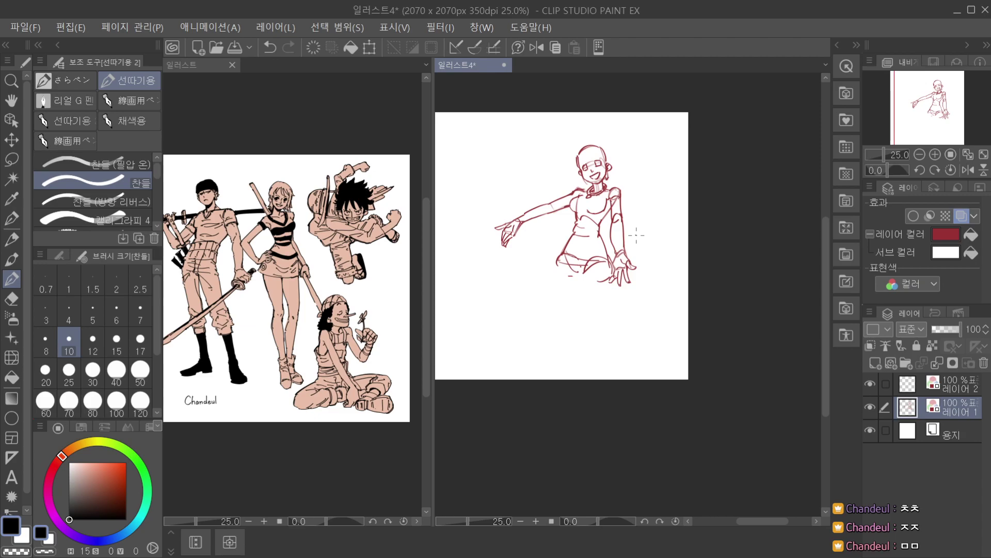
Complete the remaining fingers of the hanging hand and rework its palm edge beside the hip.
scroll(636, 234, "up", 3)
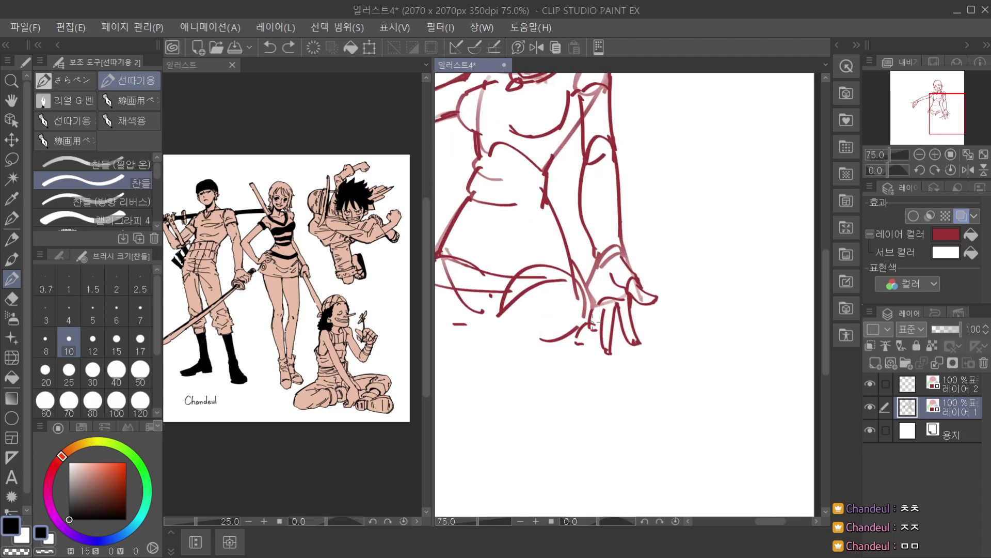
left_click_drag(569, 295, 585, 315)
key("ctrl+z")
left_click_drag(600, 269, 588, 323)
scroll(602, 274, "down", 1)
scroll(595, 313, "up", 1)
key("ctrl+z")
key("ctrl+z")
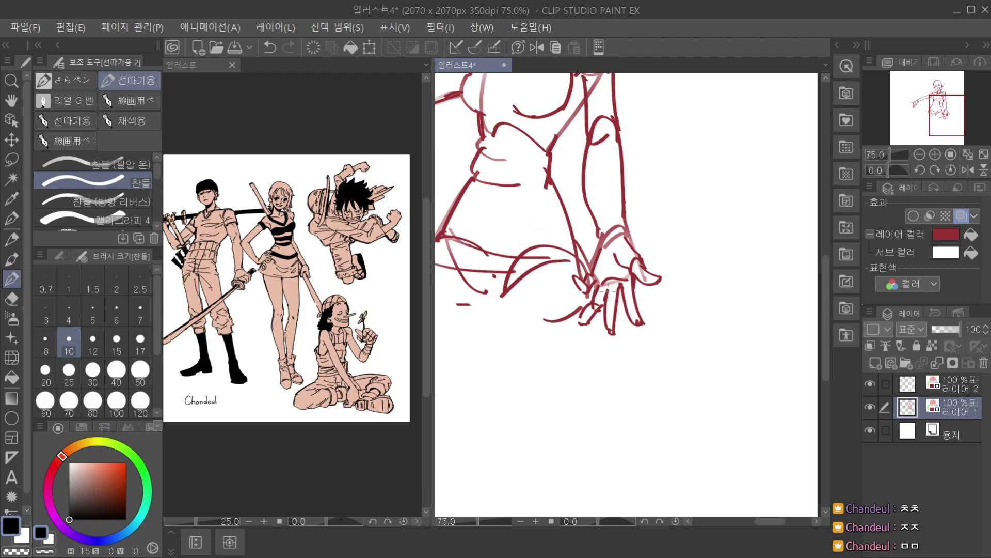
scroll(612, 279, "down", 1)
key("ctrl+plus")
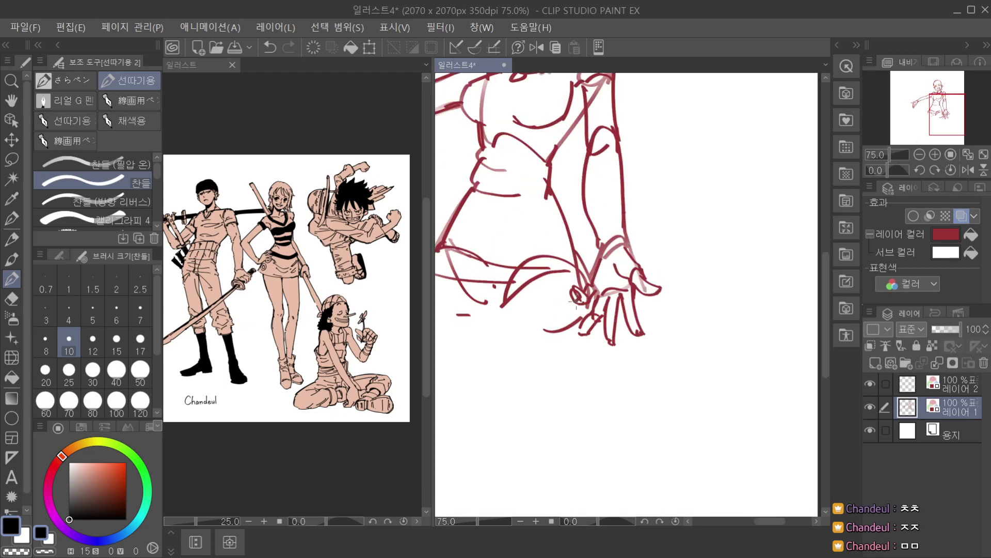
Select the hanging arm's hand with the lasso, adjust its placement at the wrist with a transform, and deselect.
key("ctrl+minus")
left_click(11, 159)
mouse_move(585, 265)
left_mouse_down()
mouse_move(581, 291)
mouse_move(602, 247)
mouse_move(632, 236)
mouse_move(688, 300)
mouse_move(605, 352)
mouse_move(576, 333)
left_mouse_up()
left_click(677, 392)
left_click_drag(681, 244, 664, 255)
key("ctrl+minus")
key("ctrl+minus")
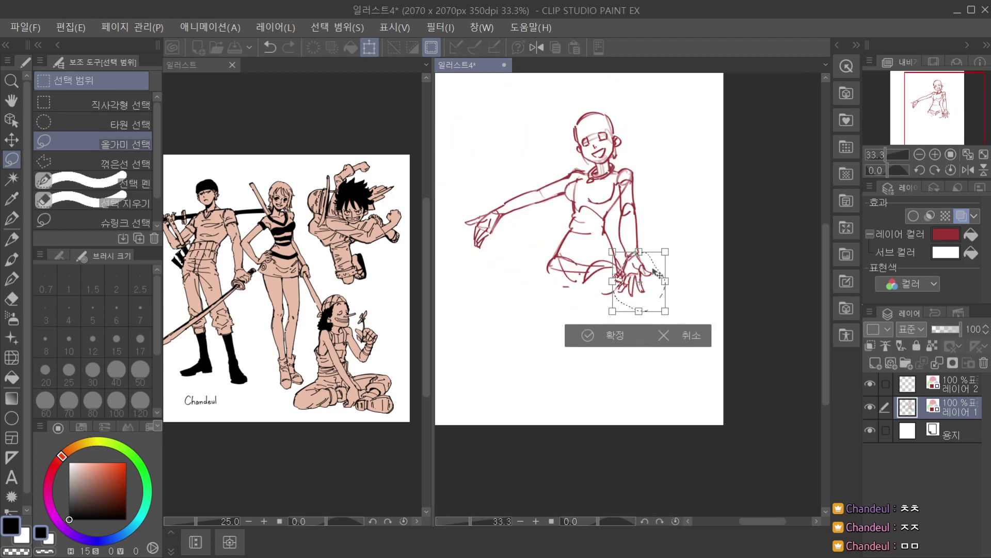
left_click_drag(652, 282, 651, 278)
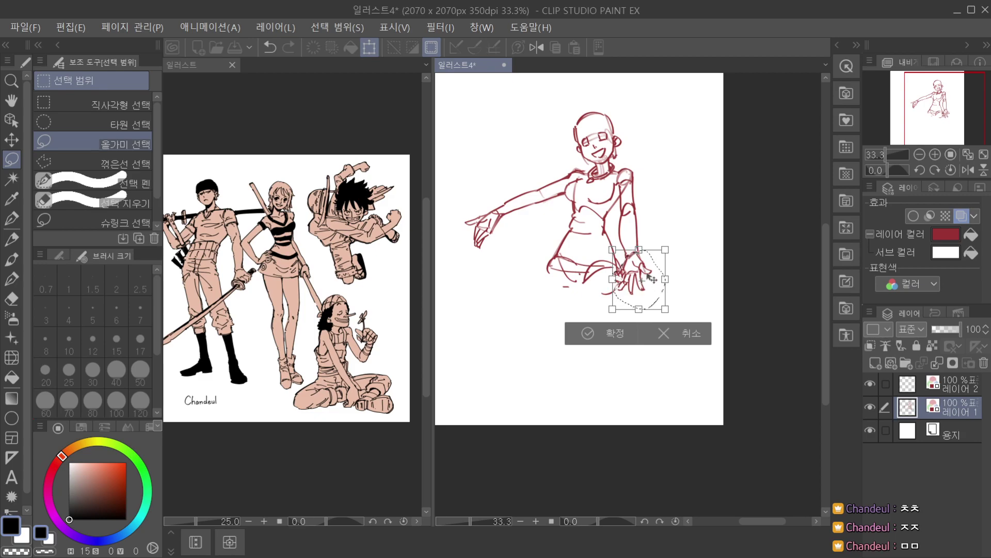
key("Return")
key("ctrl+d")
Rework the elbow and forearm contours of the hanging arm down to the wrist.
left_click(14, 246)
left_click(11, 283)
key("space")
left_click_drag(653, 195, 624, 267)
scroll(624, 267, "up", 1)
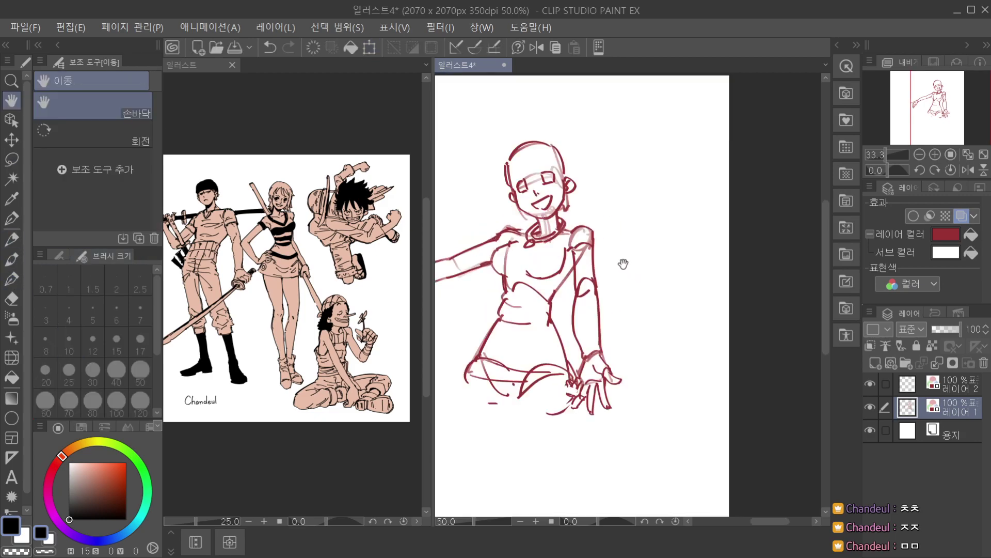
mouse_move(577, 317)
left_mouse_down()
mouse_move(607, 282)
mouse_move(579, 313)
mouse_move(583, 357)
left_mouse_up()
key("ctrl+z")
key("ctrl+z")
mouse_move(576, 293)
left_mouse_down()
mouse_move(584, 358)
mouse_move(592, 284)
mouse_move(601, 326)
left_mouse_up()
key("ctrl+z")
key("ctrl+z")
key("ctrl+z")
left_click_drag(600, 321, 601, 353)
key("ctrl+z")
key("ctrl+minus")
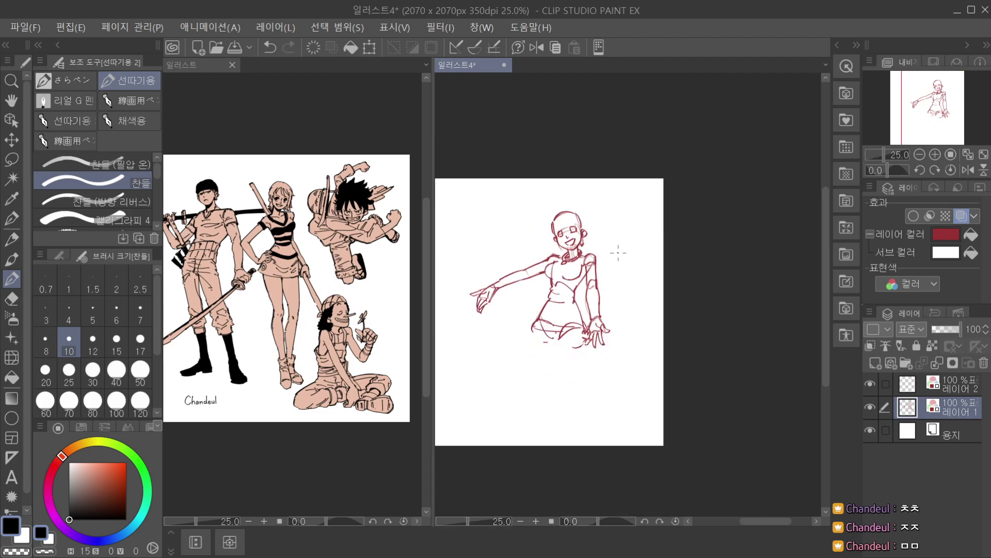
Sketch the navel and the vertical centre line of the abdomen, and refine the lines under the ribcage.
key("ctrl+plus")
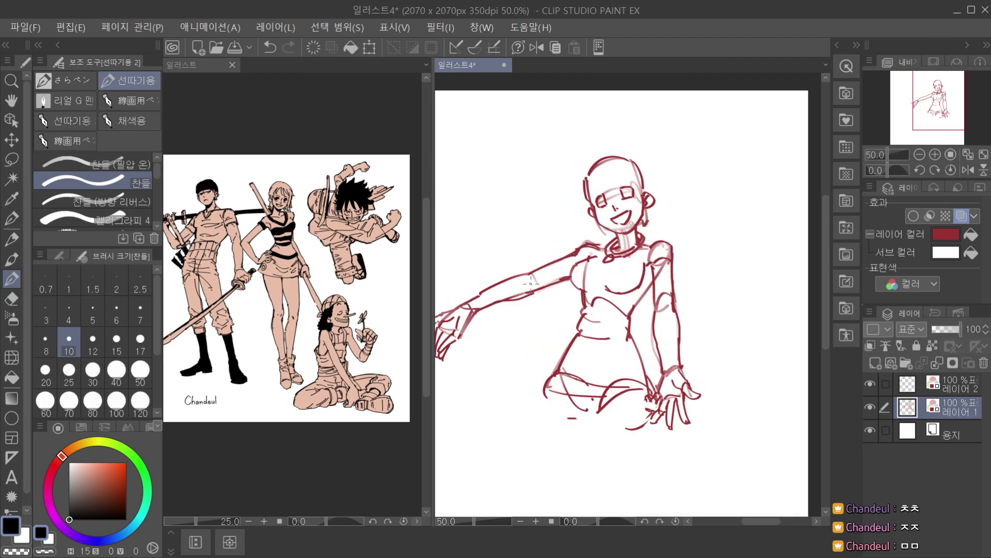
key("ctrl+minus")
key("ctrl+plus")
key("ctrl+minus")
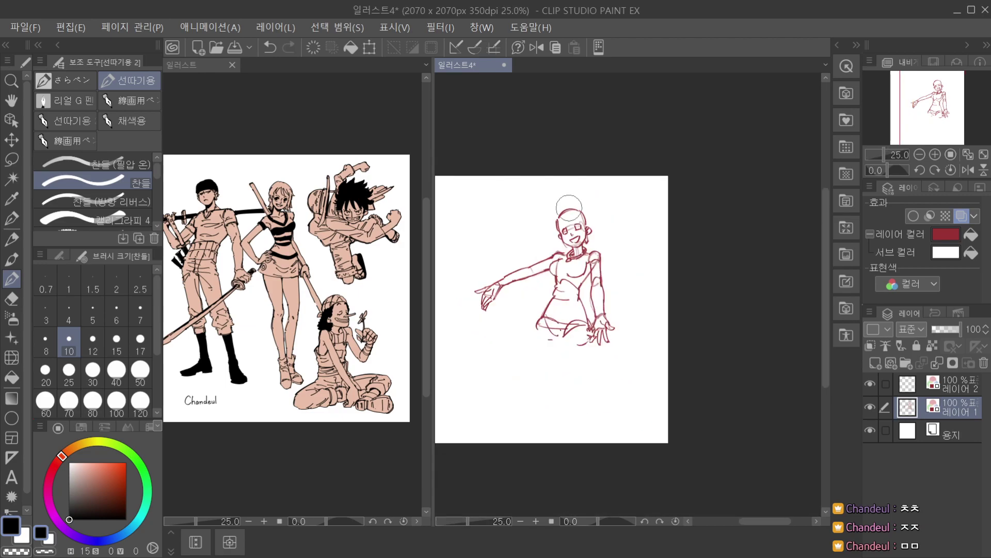
key("ctrl+plus")
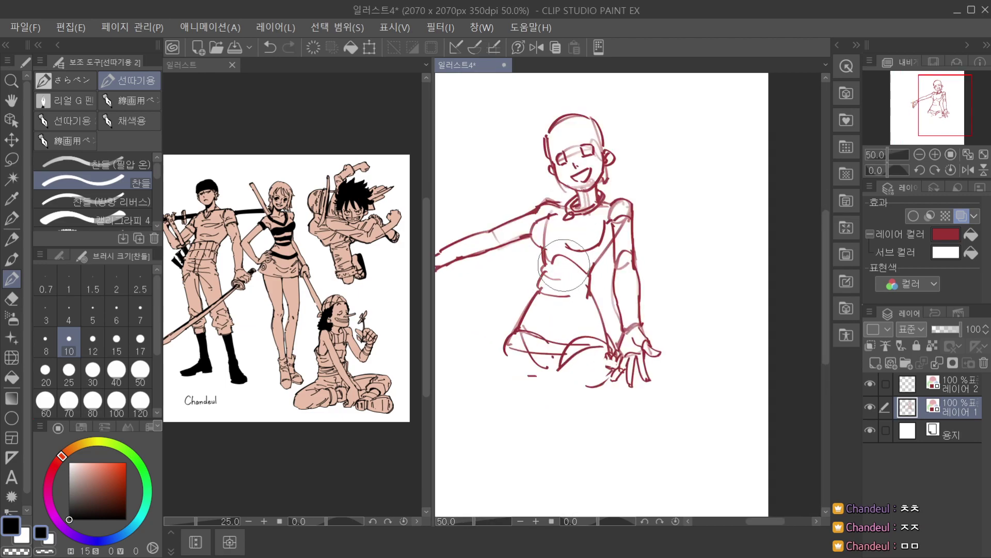
mouse_move(543, 271)
left_mouse_down()
mouse_move(532, 300)
mouse_move(559, 297)
left_mouse_up()
key("ctrl+z")
left_click_drag(562, 290, 558, 298)
key("ctrl+z")
key("ctrl+z")
left_click_drag(561, 288, 550, 339)
key("ctrl+z")
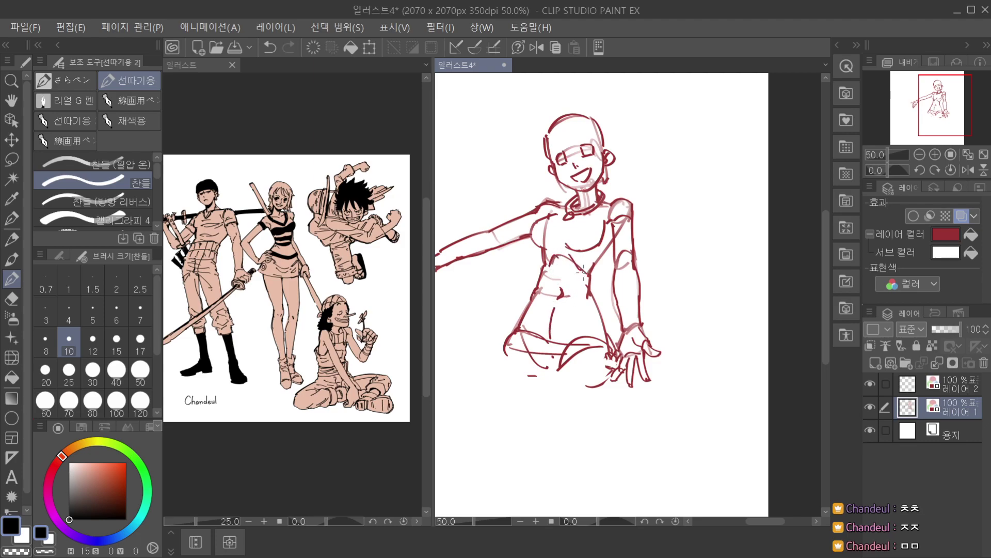
key("ctrl+z")
key("ctrl+z")
left_click_drag(569, 254, 580, 270)
scroll(589, 258, "up", 1)
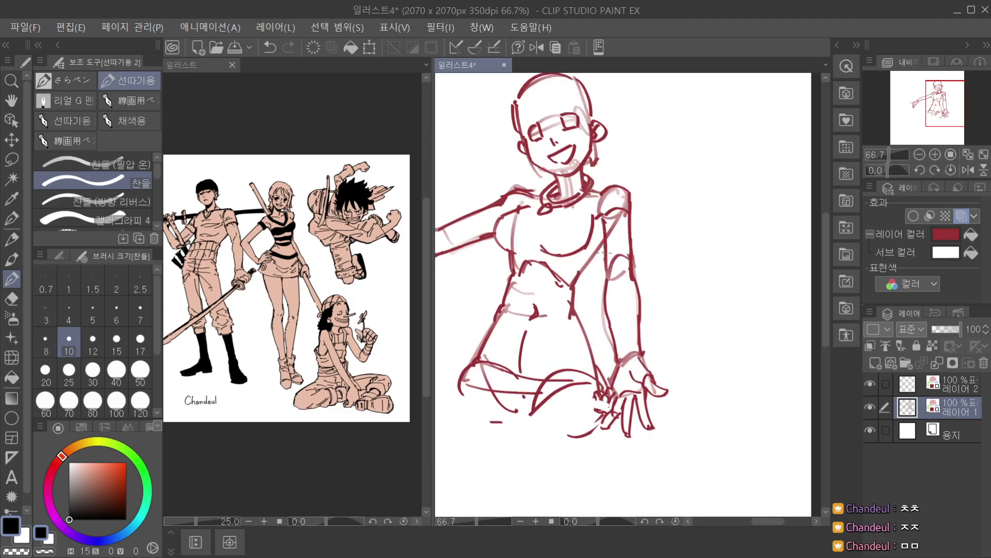
Lighten the rough hip and upper-thigh lines with the eraser as a guide for redrawing.
scroll(603, 250, "down", 2)
key("h")
mouse_move(613, 251)
left_mouse_down()
mouse_move(631, 206)
mouse_move(615, 199)
left_mouse_up()
key("p")
scroll(601, 256, "down", 1)
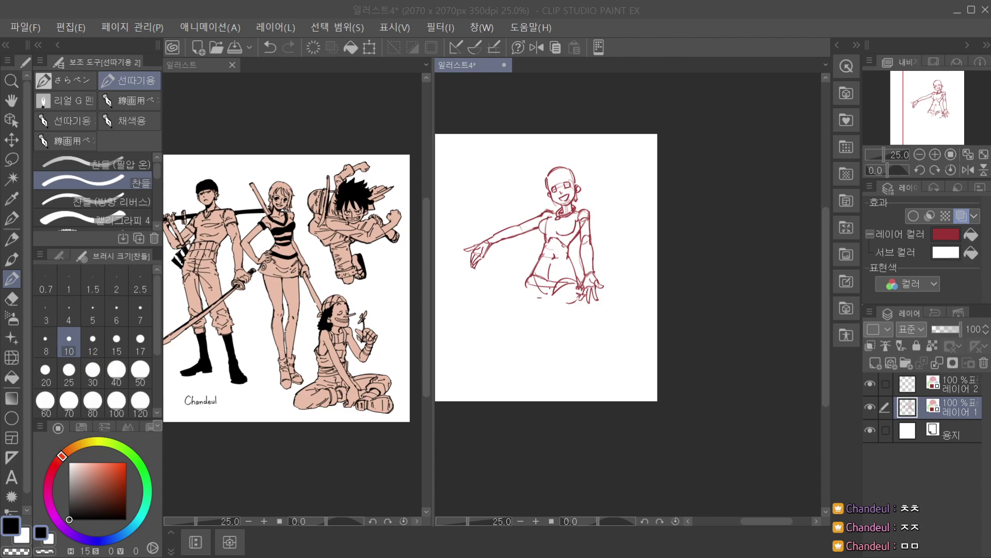
scroll(552, 259, "up", 2)
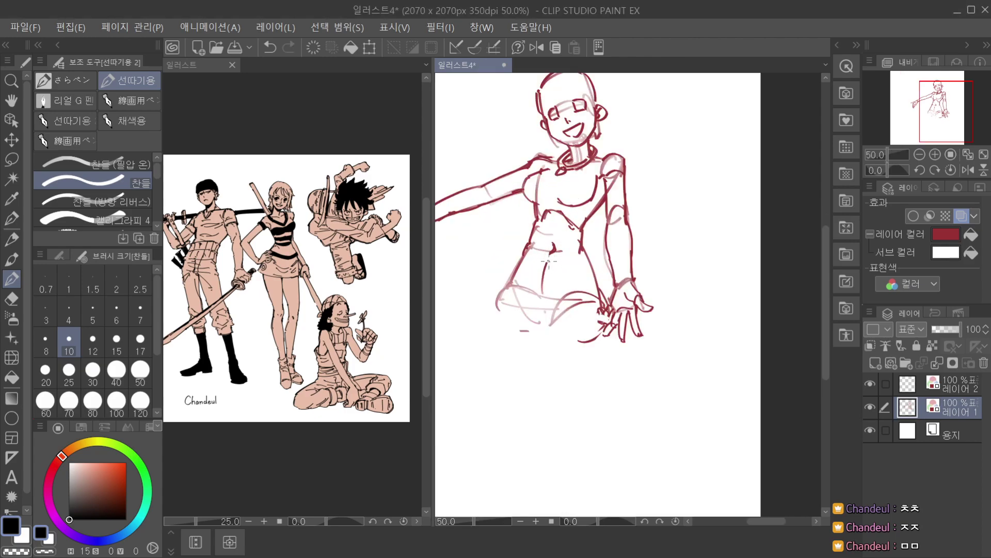
scroll(548, 259, "up", 1)
Redraw the waistband curve across the hips and the diagonal line from the hip down to the crotch.
left_click_drag(507, 306, 544, 339)
left_click_drag(500, 289, 507, 293)
mouse_move(503, 291)
left_mouse_down()
mouse_move(566, 299)
mouse_move(515, 295)
mouse_move(557, 307)
mouse_move(549, 292)
mouse_move(507, 295)
mouse_move(582, 304)
mouse_move(513, 295)
mouse_move(569, 290)
mouse_move(510, 295)
mouse_move(612, 306)
left_mouse_up()
key("ctrl+z")
key("ctrl+z")
key("ctrl+z")
key("ctrl+z")
key("ctrl+z")
key("ctrl+z")
key("ctrl+z")
left_click_drag(526, 332, 551, 342)
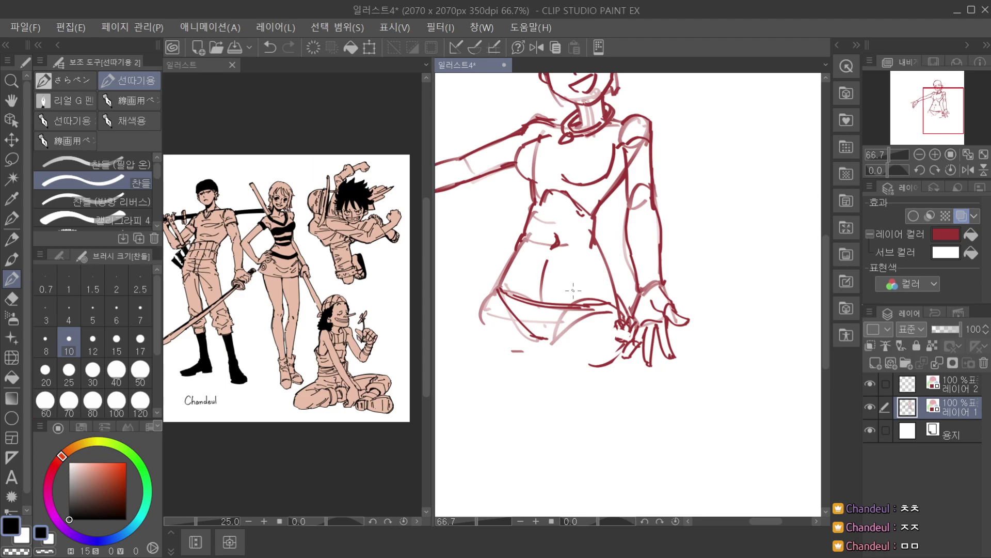
Draw the lower edge of the bottoms from the crotch up to the hip beside the hanging hand.
scroll(544, 338, "down", 1)
scroll(552, 338, "up", 2)
scroll(551, 338, "down", 1)
key("ctrl+z")
mouse_move(533, 339)
left_mouse_down()
mouse_move(552, 338)
mouse_move(580, 313)
mouse_move(613, 312)
left_mouse_up()
key("ctrl+z")
key("ctrl+z")
key("ctrl+z")
key("ctrl+z")
key("ctrl+z")
scroll(622, 301, "down", 3)
scroll(618, 286, "up", 3)
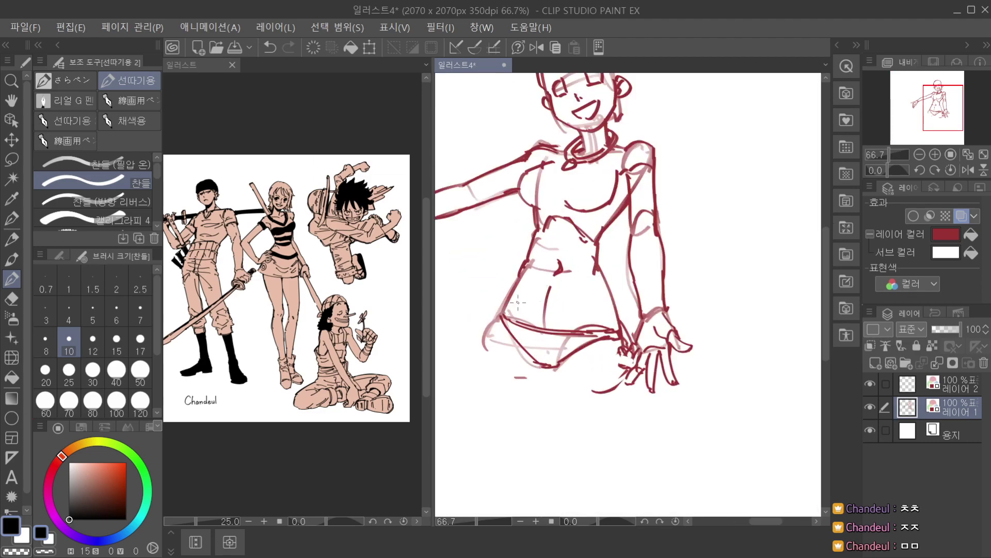
Sketch the small side ties of the waistband at both hips.
key("ctrl+z")
mouse_move(497, 313)
left_mouse_down()
mouse_move(475, 332)
mouse_move(488, 310)
left_mouse_up()
key("ctrl+z")
scroll(488, 310, "down", 1)
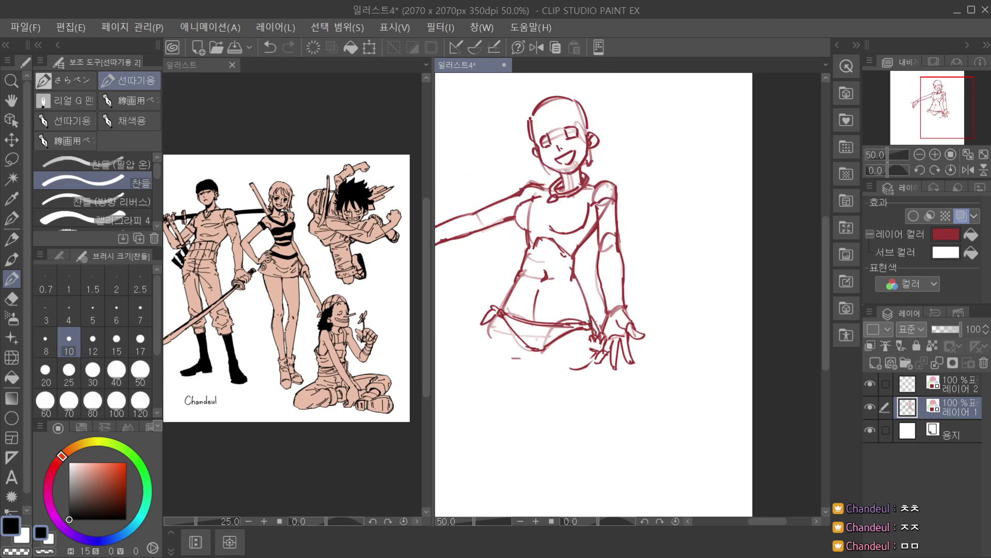
scroll(595, 323, "down", 1)
scroll(594, 323, "up", 2)
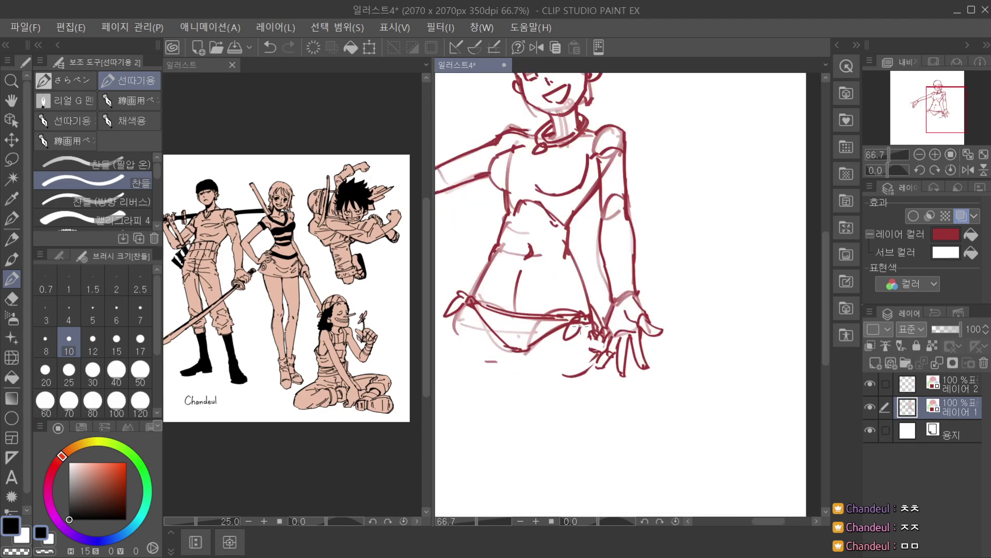
Sketch a loose guide line for the thigh of the leg extending outward from the hip.
scroll(594, 333, "down", 4)
key("h")
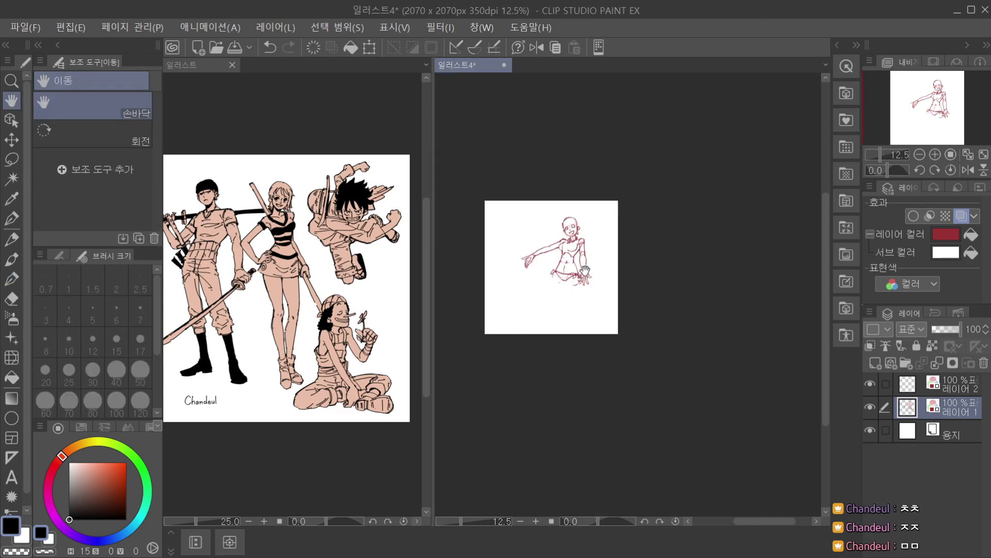
scroll(581, 299, "up", 1)
scroll(581, 300, "up", 1)
mouse_move(552, 299)
left_mouse_down()
mouse_move(579, 298)
mouse_move(539, 341)
mouse_move(548, 327)
left_mouse_up()
key("p")
key("ctrl+z")
key("ctrl+z")
scroll(554, 310, "down", 1)
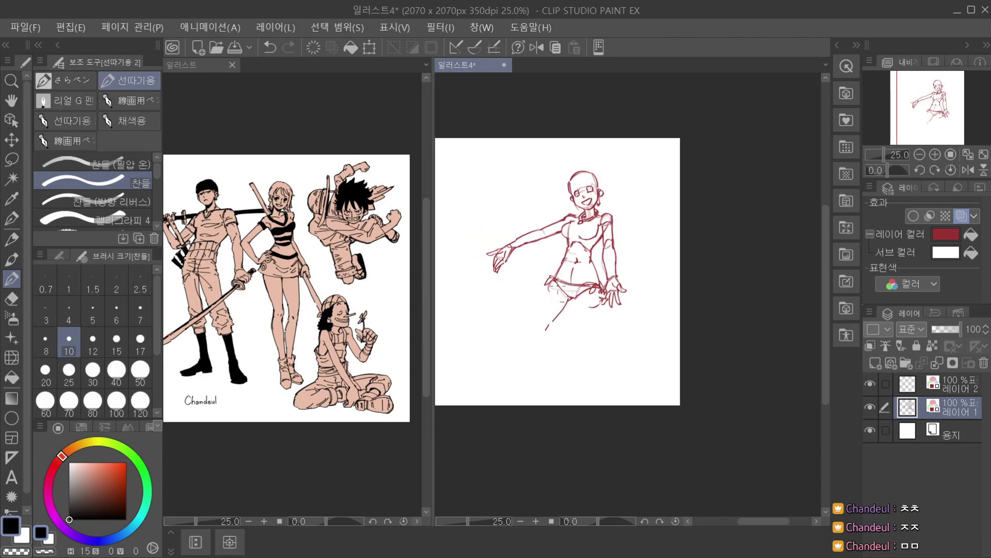
Extend the outstretched leg's guide line from the knee down to the ankle and mark the inner thigh.
mouse_move(550, 292)
left_mouse_down()
mouse_move(493, 391)
mouse_move(543, 301)
mouse_move(525, 334)
left_mouse_up()
key("ctrl+z")
key("ctrl+z")
left_click_drag(521, 337, 496, 383)
scroll(496, 385, "down", 2)
scroll(539, 347, "up", 1)
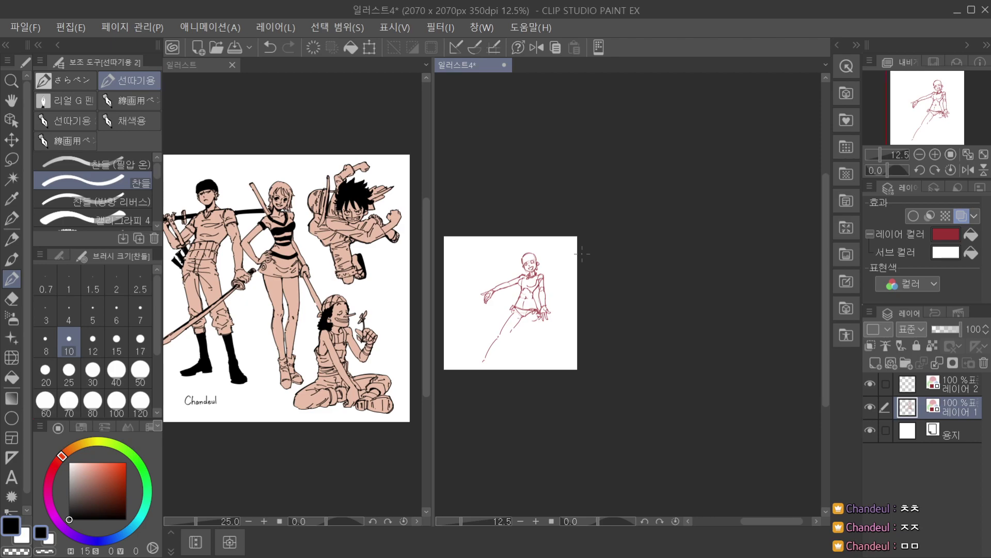
Scale the whole figure sketch down slightly and reposition it on the canvas to leave room for the legs.
key("space")
left_click_drag(573, 308, 607, 301)
scroll(590, 311, "up", 1)
left_click_drag(551, 236, 590, 257)
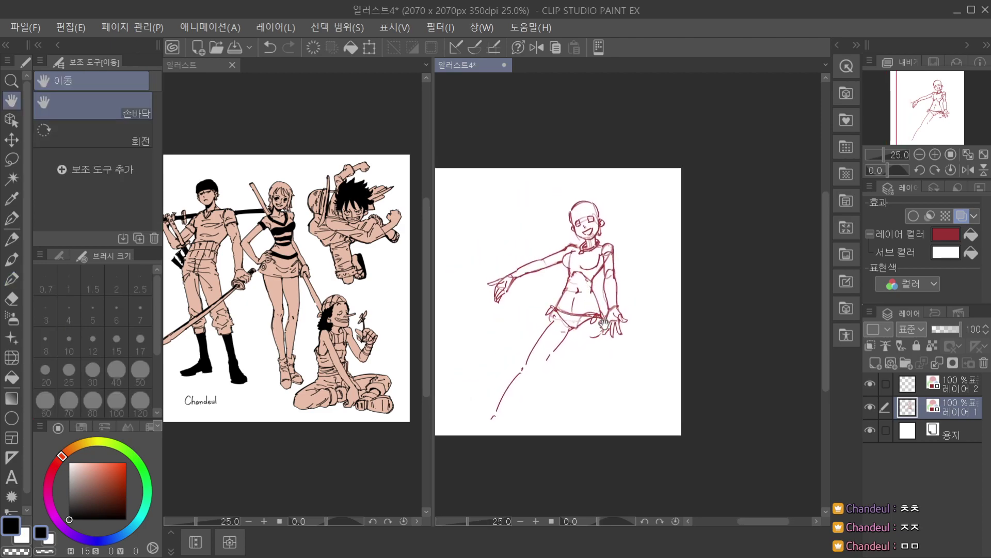
left_click_drag(603, 324, 602, 319)
key("p")
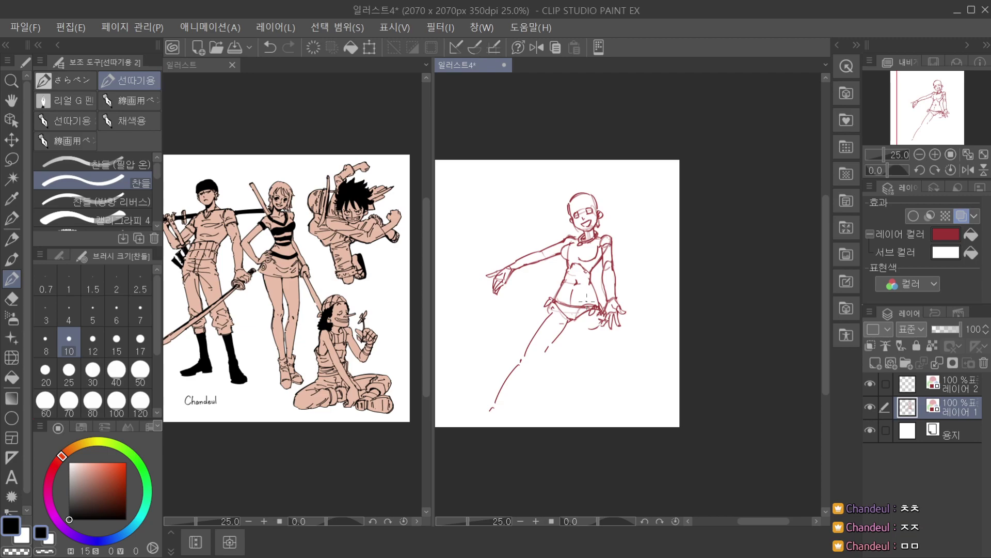
key("ctrl+t")
left_click_drag(630, 189, 610, 221)
mouse_move(573, 310)
left_mouse_down()
mouse_move(578, 275)
mouse_move(565, 334)
left_mouse_up()
left_click(526, 397)
Sketch a loose guide line for the second leg from the hip down past the knee.
scroll(573, 307, "up", 2)
key("ctrl+z")
mouse_move(558, 288)
left_mouse_down()
mouse_move(567, 291)
mouse_move(557, 369)
left_mouse_up()
key("ctrl+z")
scroll(558, 368, "down", 2)
left_click_drag(585, 322, 570, 377)
key("ctrl+z")
left_click_drag(584, 324, 573, 365)
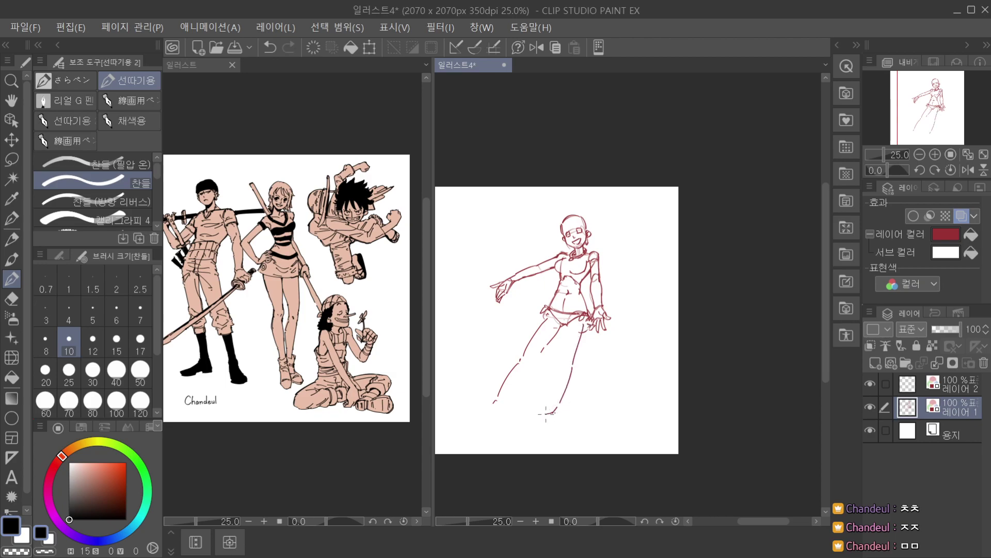
Finish the second leg's lower guide line and rough in simple wedge shapes for both feet.
key("ctrl+z")
mouse_move(561, 404)
left_mouse_down()
mouse_move(537, 431)
mouse_move(549, 431)
left_mouse_up()
key("ctrl+z")
key("ctrl+z")
key("ctrl+z")
scroll(565, 287, "down", 2)
scroll(567, 324, "up", 2)
left_click_drag(585, 341, 584, 331)
mouse_move(556, 278)
left_mouse_down()
mouse_move(539, 283)
mouse_move(544, 292)
left_mouse_up()
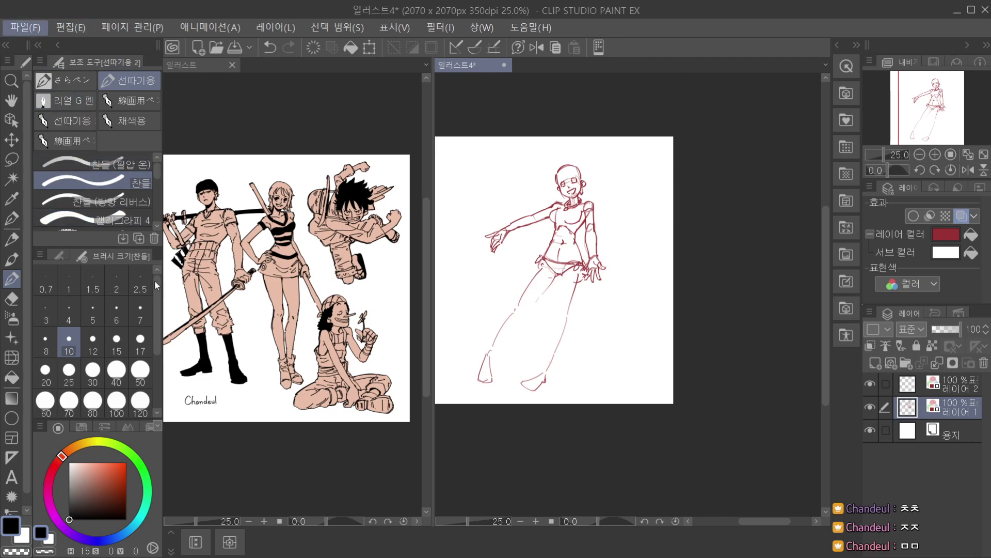
Save the illustration under the file name 히히224.
left_click(928, 430)
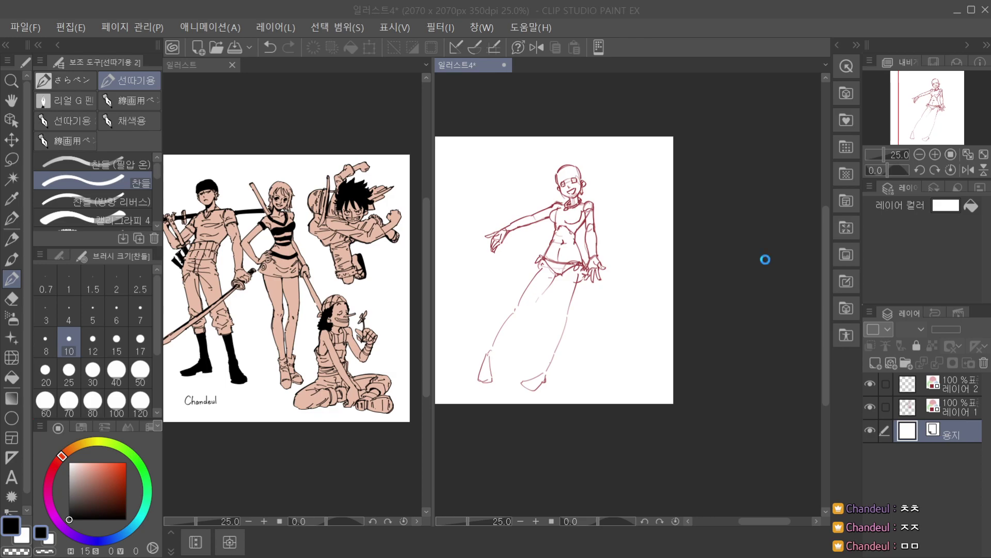
key("space")
left_click_drag(554, 365, 589, 375)
scroll(589, 375, "up", 1)
left_click_drag(612, 328, 622, 335)
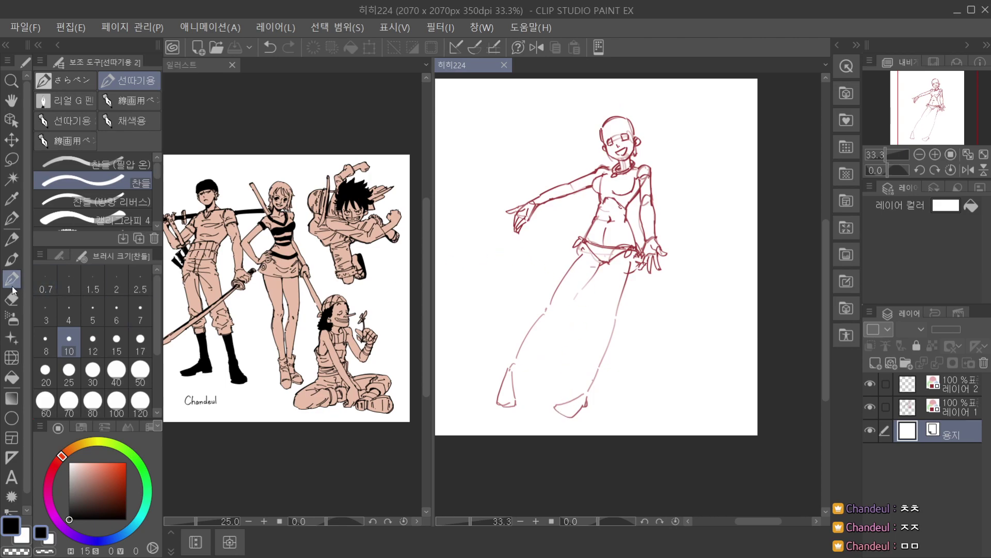
Turn off the layer colour effect on 레이어 2 and make 레이어 1 the active layer.
left_click(953, 410)
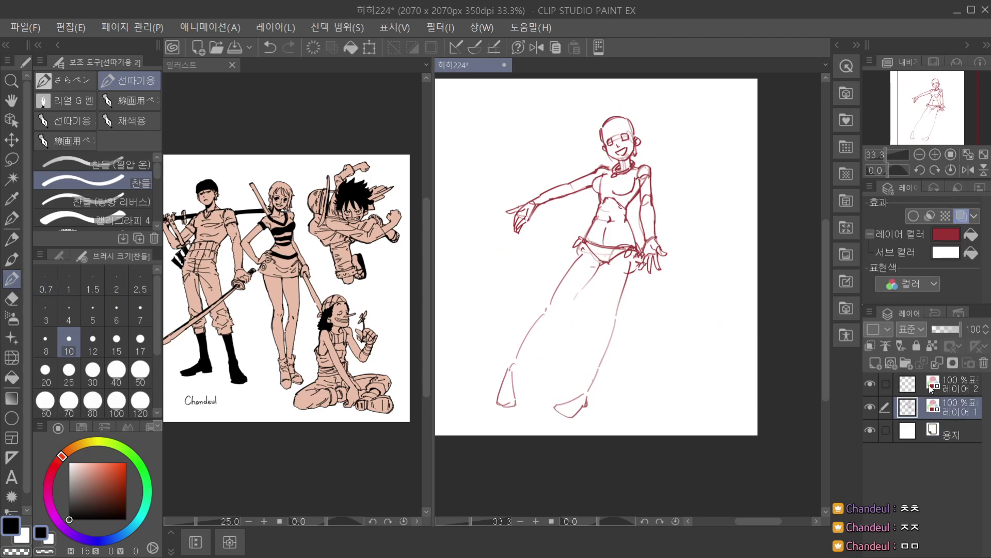
left_click(919, 387)
left_click(961, 216)
left_click(920, 405)
left_click(871, 408)
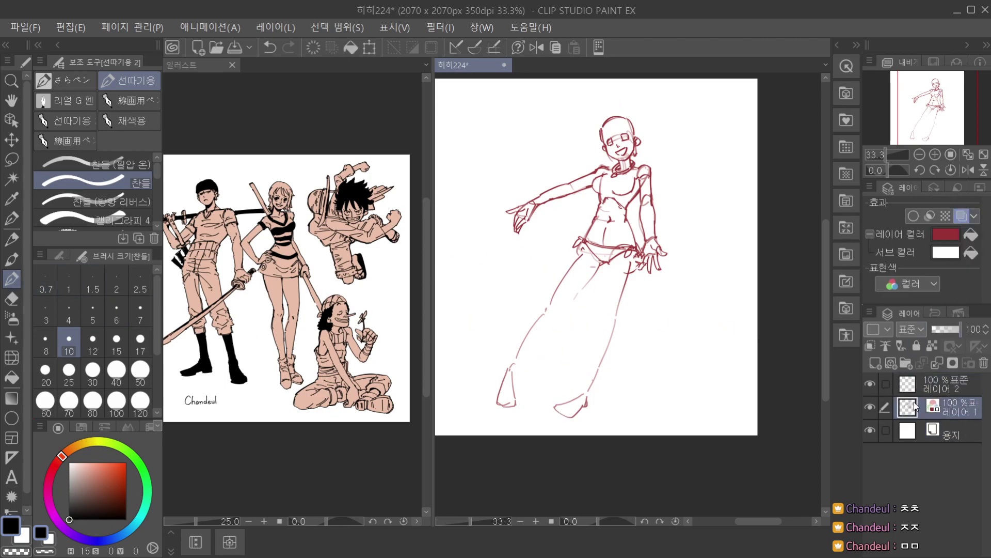
left_click(871, 408)
Draw the inner thigh contour of the leg below the hanging hand and a curve across its knee.
scroll(611, 274, "up", 1)
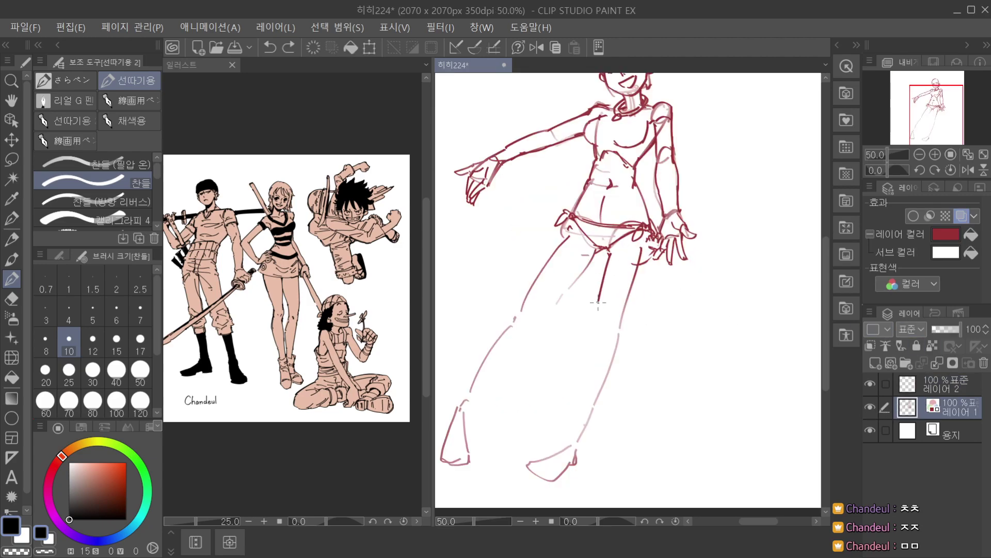
key("ctrl+z")
scroll(607, 267, "down", 1)
mouse_move(604, 283)
left_mouse_down()
mouse_move(592, 342)
mouse_move(609, 342)
mouse_move(616, 328)
left_mouse_up()
key("ctrl+z")
key("ctrl+z")
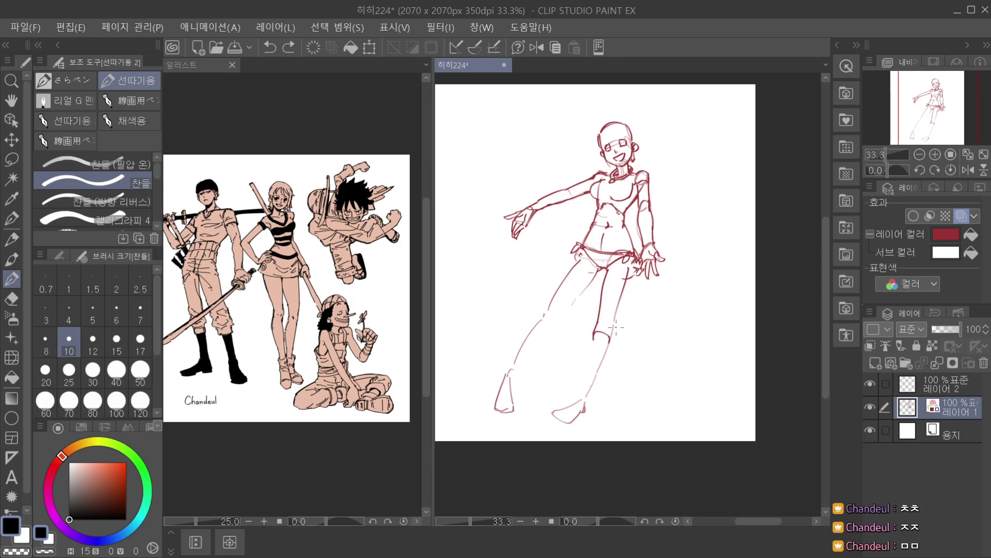
key("ctrl+z")
Draw the outer thigh contour of the same leg from beneath the hand down to the knee.
left_click_drag(637, 274, 618, 325)
key("ctrl+z")
key("ctrl+z")
key("ctrl+z")
left_click_drag(637, 280, 617, 326)
scroll(660, 201, "down", 1)
scroll(634, 244, "up", 2)
mouse_move(646, 252)
left_mouse_down()
mouse_move(630, 290)
mouse_move(609, 304)
left_mouse_up()
scroll(632, 233, "down", 2)
scroll(660, 224, "up", 2)
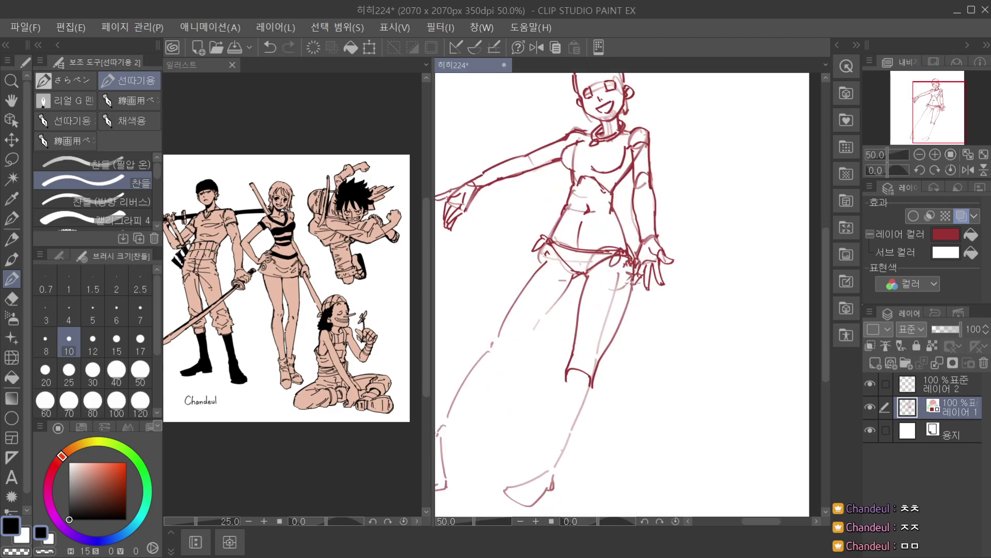
Lighten the messy lines where the hanging hand meets the hip and redraw the fingers nearest the thigh.
scroll(652, 247, "down", 2)
scroll(606, 302, "up", 2)
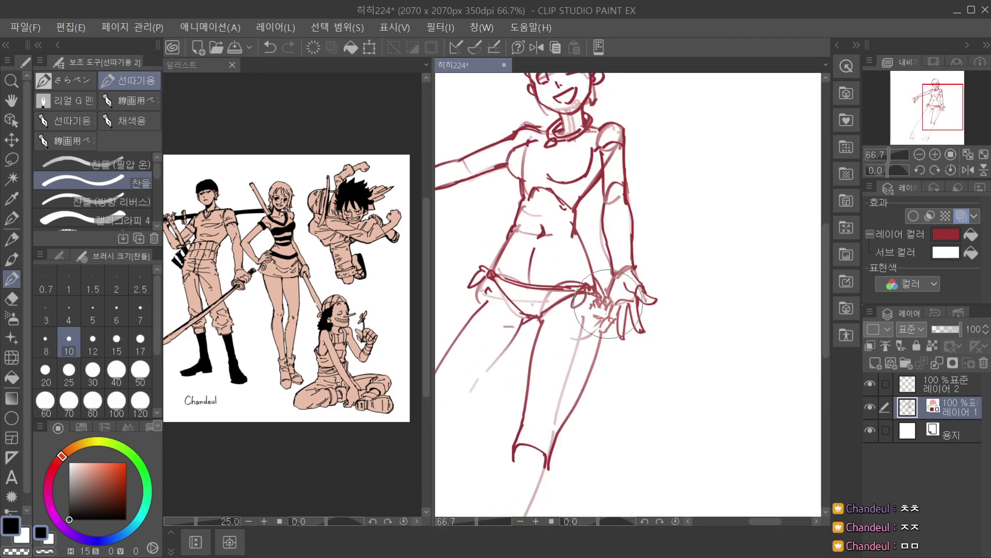
scroll(605, 302, "up", 2)
key("ctrl+z")
mouse_move(589, 322)
left_mouse_down()
mouse_move(605, 316)
mouse_move(589, 350)
mouse_move(614, 337)
left_mouse_up()
key("ctrl+z")
scroll(653, 239, "down", 2)
scroll(652, 239, "up", 1)
scroll(661, 228, "down", 2)
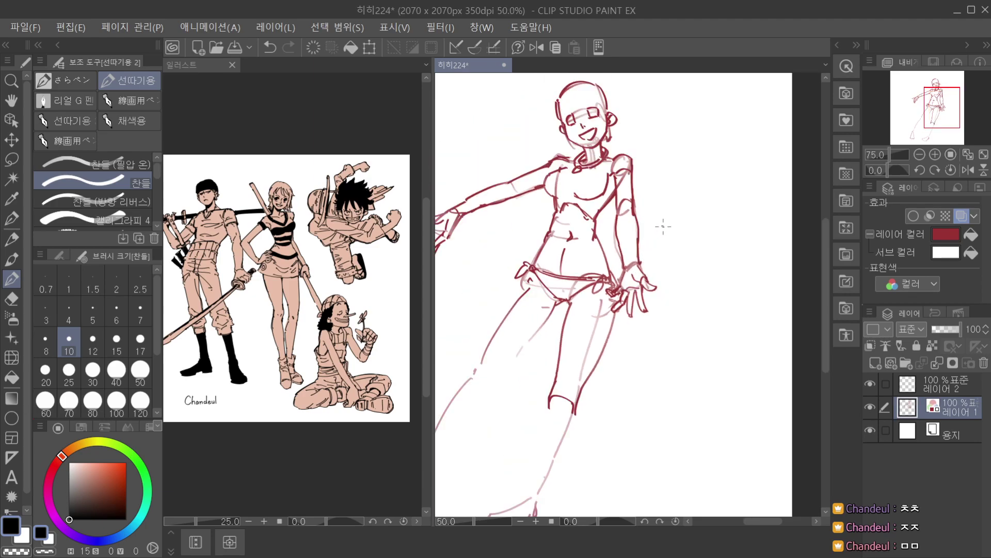
Refine the curled fingers of the hanging hand with darker, cleaner contours.
scroll(614, 266, "up", 3)
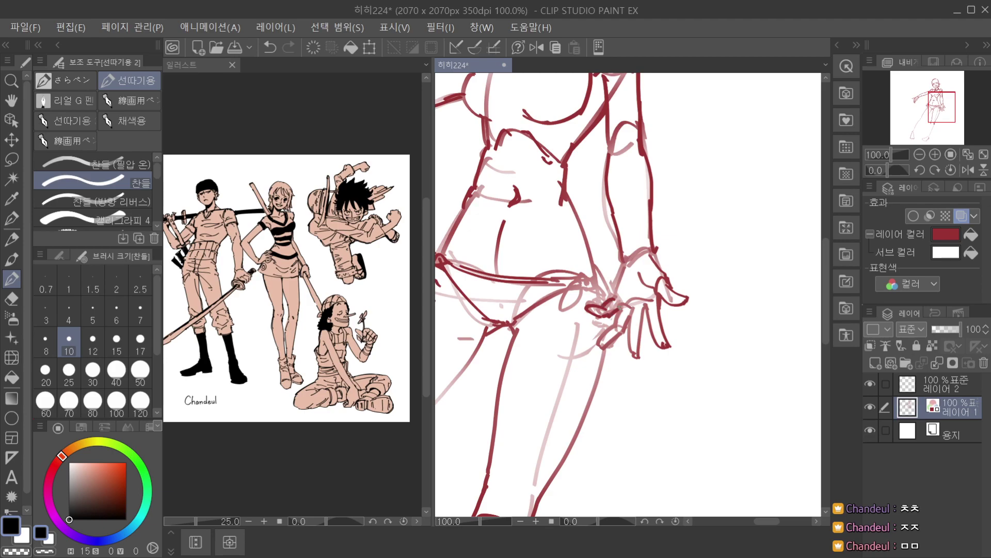
key("ctrl+z")
left_click_drag(614, 309, 604, 316)
key("ctrl+z")
scroll(615, 310, "down", 2)
scroll(649, 235, "down", 1)
scroll(648, 235, "up", 3)
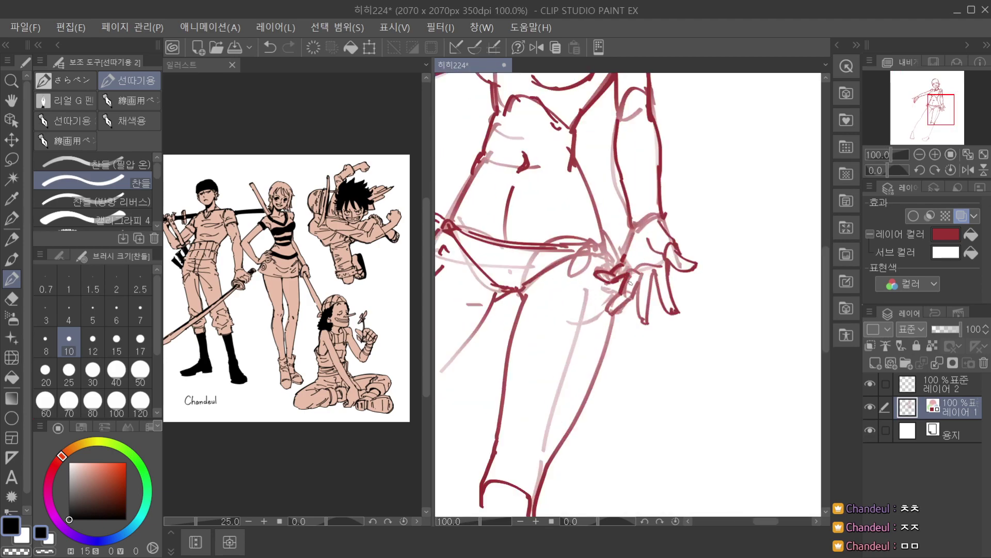
left_click_drag(640, 278, 632, 300)
scroll(677, 217, "down", 3)
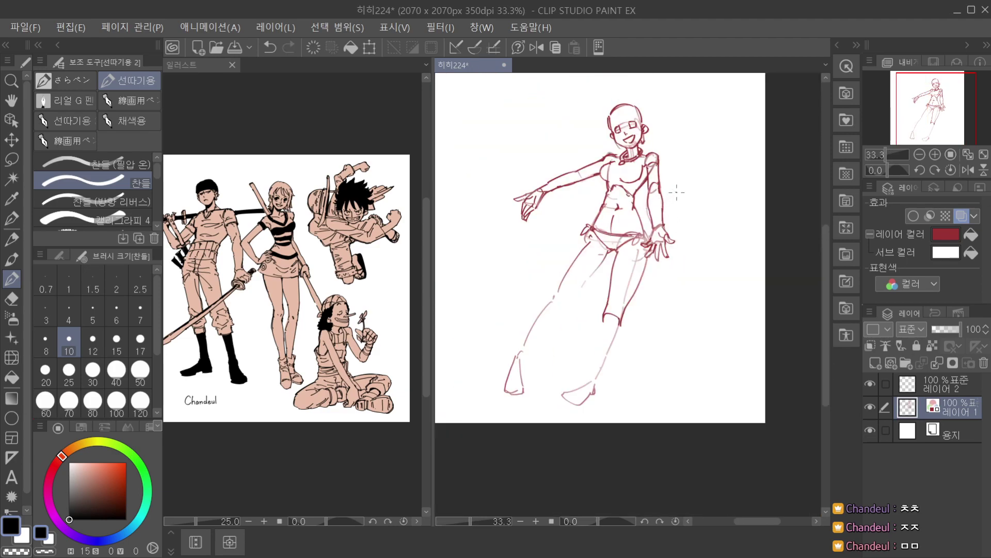
Rework the upper part of the outer thigh line so it continues out from behind the fingers.
scroll(642, 246, "up", 2)
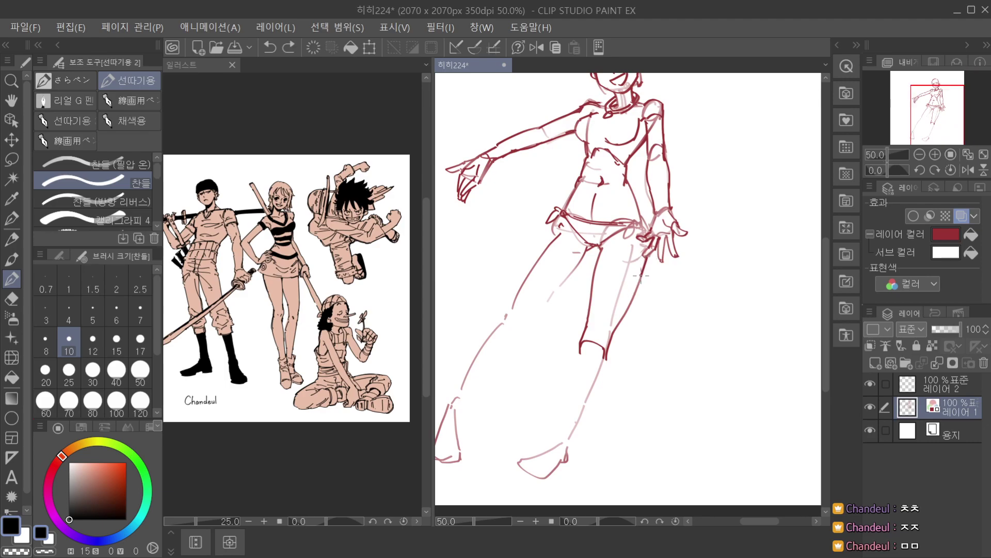
key("ctrl+z")
left_click_drag(645, 268, 636, 289)
key("ctrl+z")
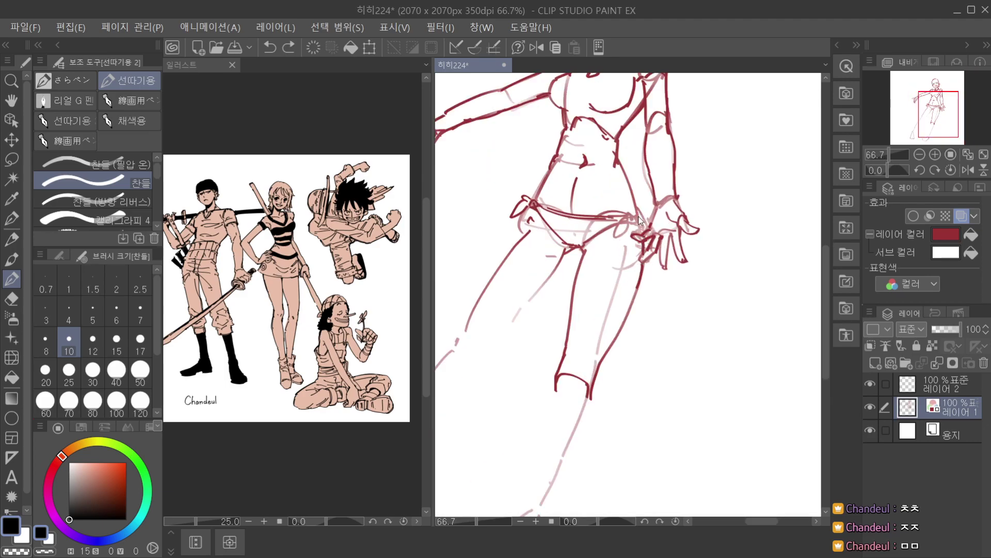
key("ctrl+z")
scroll(651, 211, "down", 2)
scroll(645, 201, "up", 2)
scroll(641, 187, "down", 3)
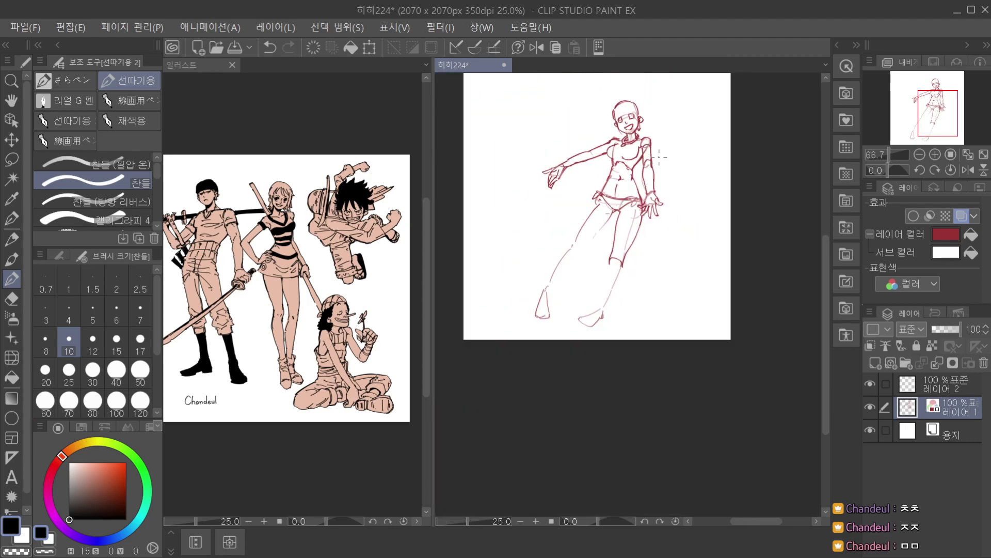
scroll(643, 225, "up", 2)
scroll(609, 308, "down", 2)
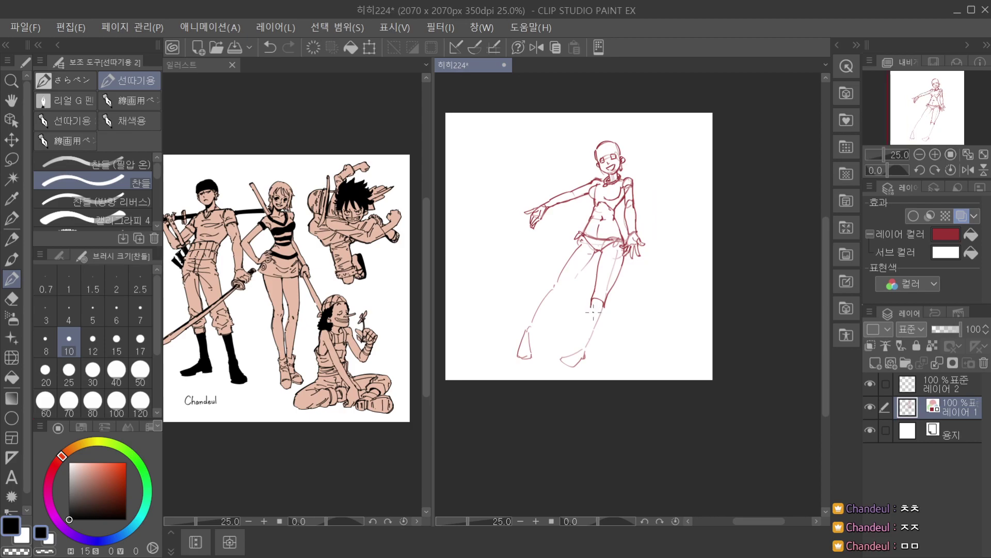
Draw the inner lower-leg contour from below the knee to the ankle.
key("ctrl+z")
left_click_drag(590, 314, 574, 352)
scroll(593, 311, "up", 1)
key("ctrl+z")
left_click_drag(590, 310, 572, 356)
key("ctrl+z")
left_click_drag(590, 309, 571, 359)
key("ctrl+z")
Draw the outer calf contour from the knee down to the heel.
left_click_drag(607, 306, 588, 357)
key("ctrl+z")
left_click_drag(608, 305, 581, 372)
scroll(581, 366, "down", 1)
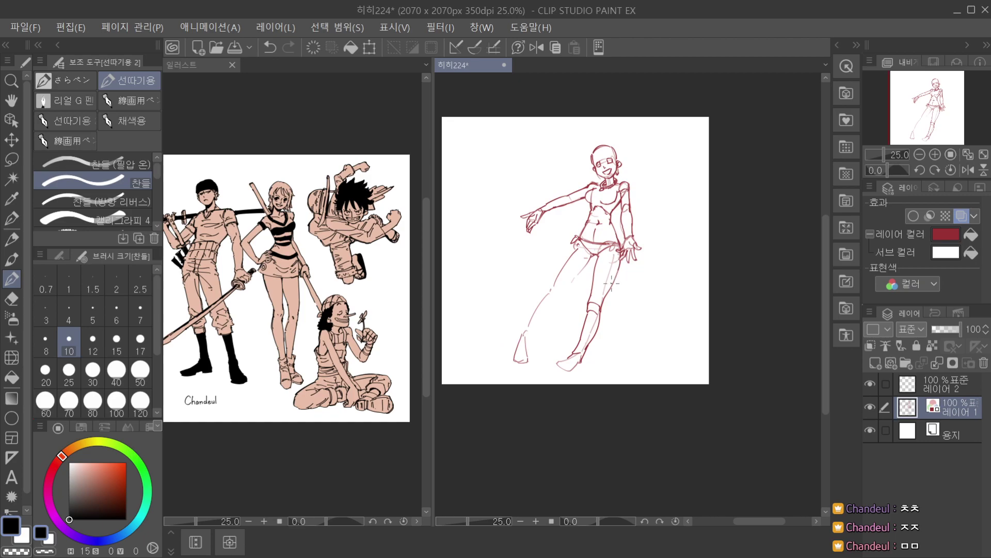
Lighten the rough foot shape and draw a blocky foot with a separate toe section over it.
key("space")
left_click_drag(593, 309, 574, 275)
scroll(532, 227, "up", 1)
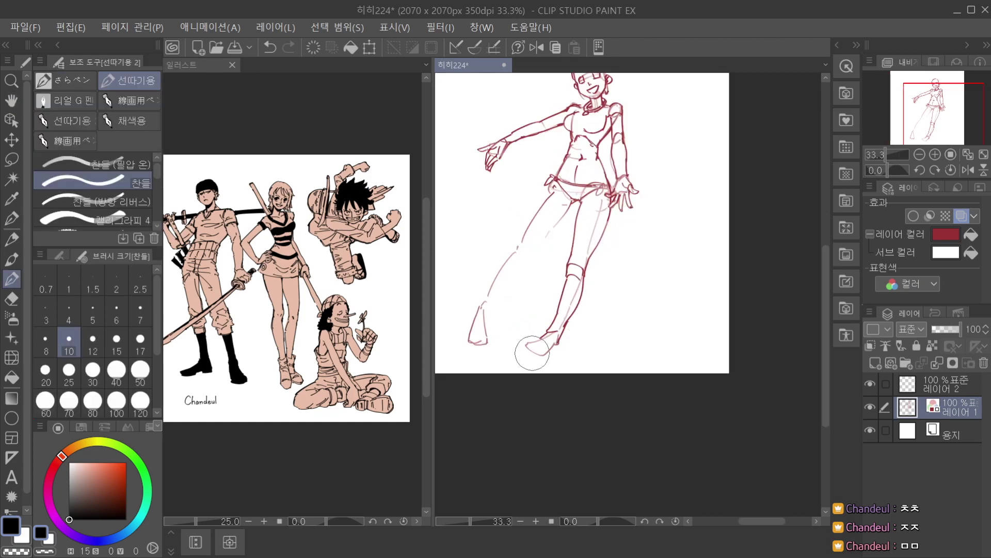
scroll(532, 277, "up", 1)
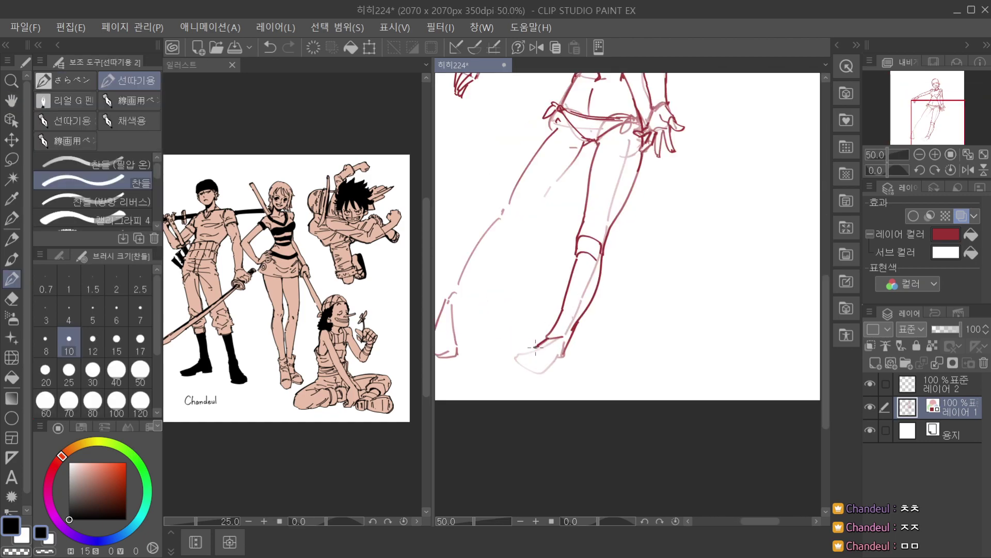
mouse_move(509, 356)
left_mouse_down()
mouse_move(528, 361)
mouse_move(534, 379)
mouse_move(555, 366)
mouse_move(535, 381)
mouse_move(562, 364)
left_mouse_up()
key("ctrl+z")
key("ctrl+z")
key("ctrl+z")
key("ctrl+z")
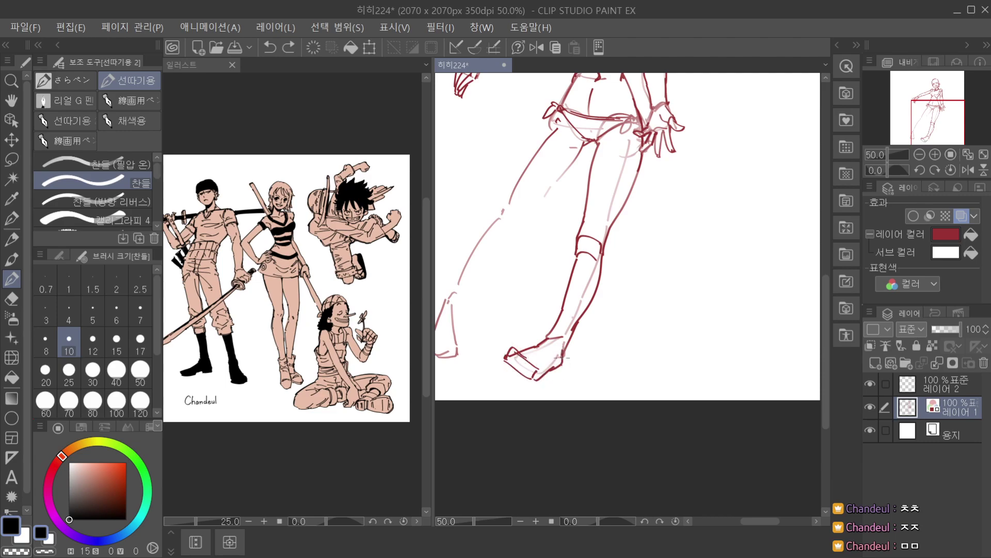
scroll(563, 353, "down", 2)
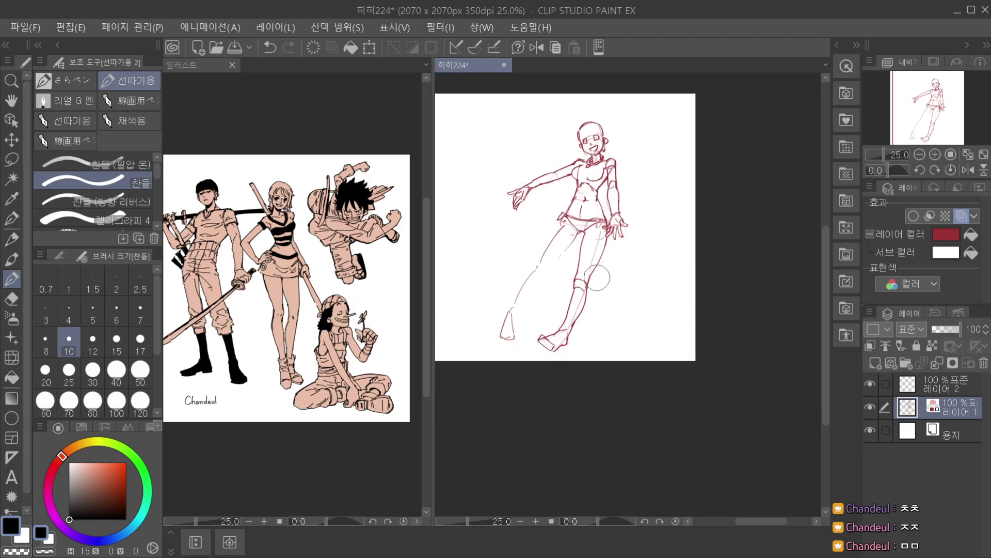
Lighten the toe section of the foot and outline the big toe.
scroll(559, 311, "up", 2)
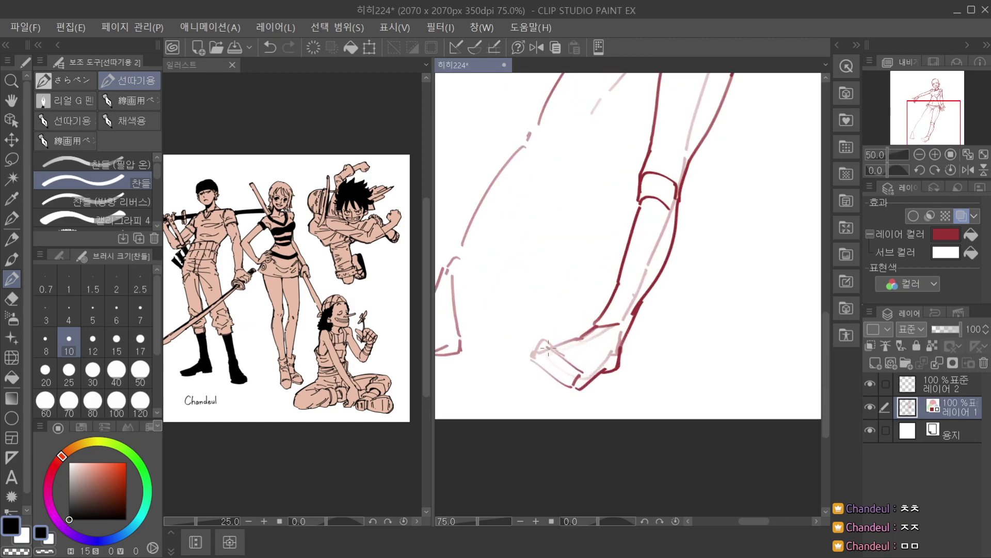
scroll(540, 354, "up", 1)
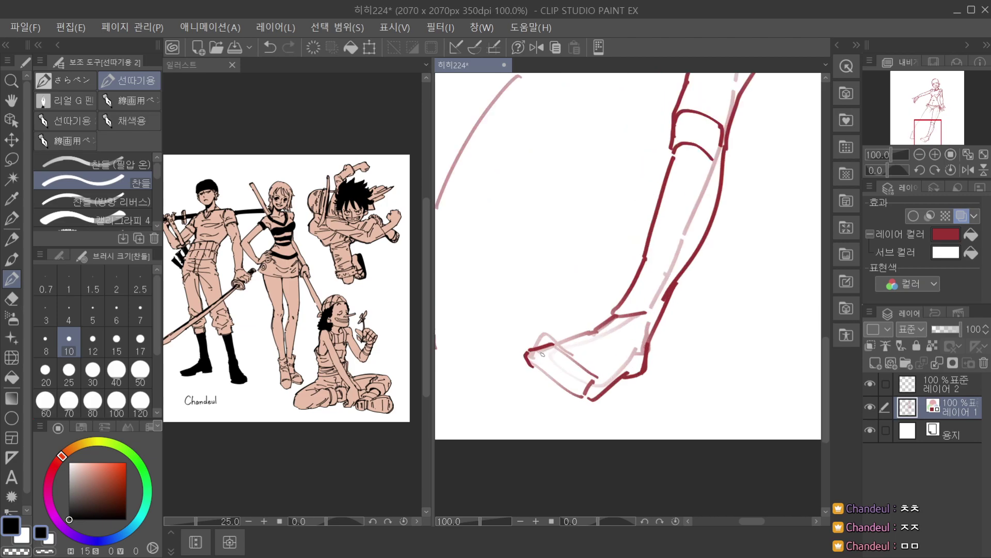
key("ctrl+z")
left_click_drag(525, 356, 536, 368)
Draw the remaining small toes along the front edge of the foot.
mouse_move(541, 367)
left_mouse_down()
mouse_move(560, 358)
mouse_move(544, 376)
mouse_move(556, 380)
mouse_move(545, 376)
left_mouse_up()
key("ctrl+z")
key("ctrl+z")
key("ctrl+z")
key("ctrl+z")
key("ctrl+z")
key("ctrl+z")
key("ctrl+z")
key("ctrl+z")
key("ctrl+z")
left_click_drag(546, 377, 586, 395)
key("ctrl+z")
key("ctrl+z")
left_click_drag(577, 395, 590, 398)
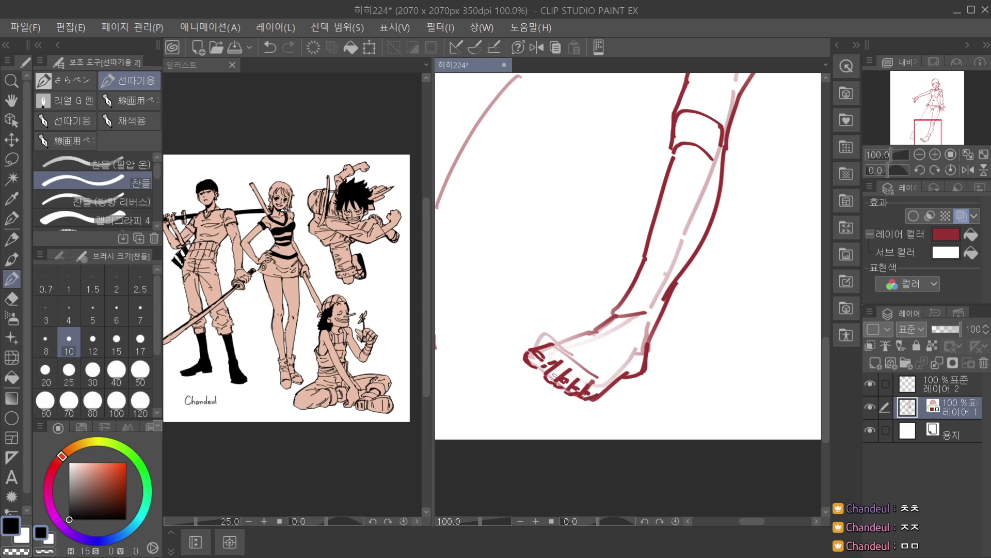
mouse_move(570, 317)
left_mouse_down()
mouse_move(572, 333)
mouse_move(581, 330)
left_mouse_up()
key("ctrl+z")
key("ctrl+z")
key("ctrl+z")
mouse_move(577, 331)
left_mouse_down()
mouse_move(603, 325)
mouse_move(626, 298)
left_mouse_up()
key("ctrl+z")
key("ctrl+z")
left_click_drag(600, 330, 616, 305)
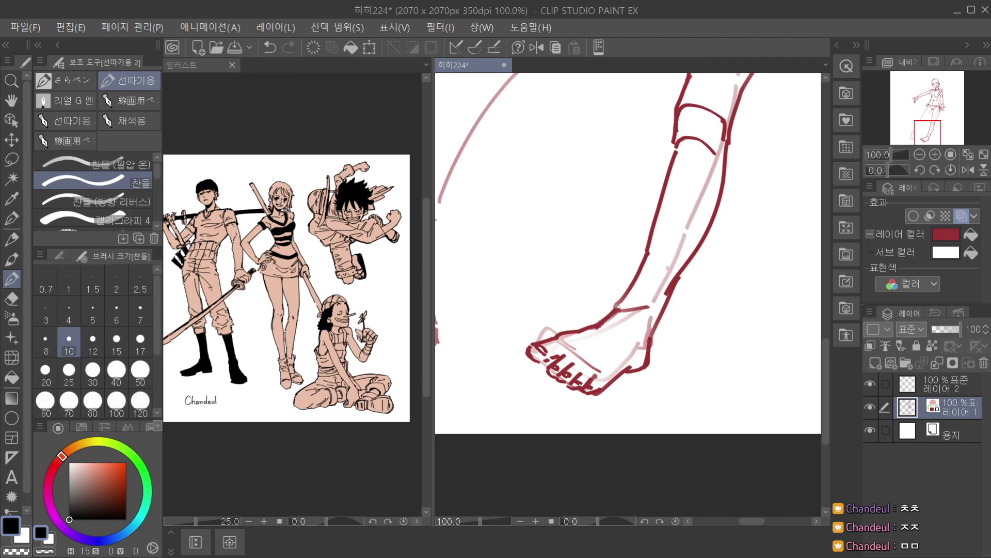
Lighten the toes of the character's left foot and redraw the foot's outer edge from the little toe toward the heel.
scroll(629, 290, "down", 4)
key("space")
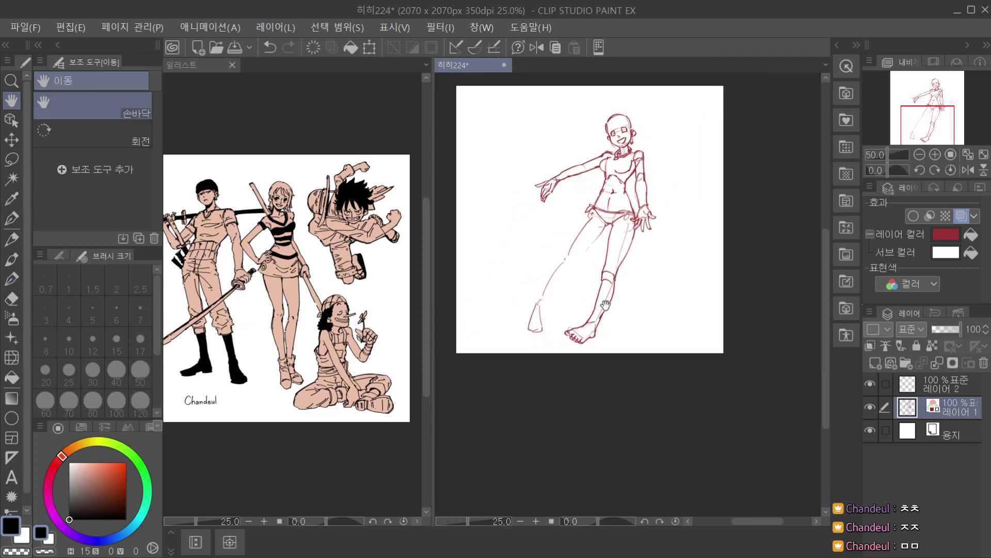
left_click_drag(624, 280, 601, 292)
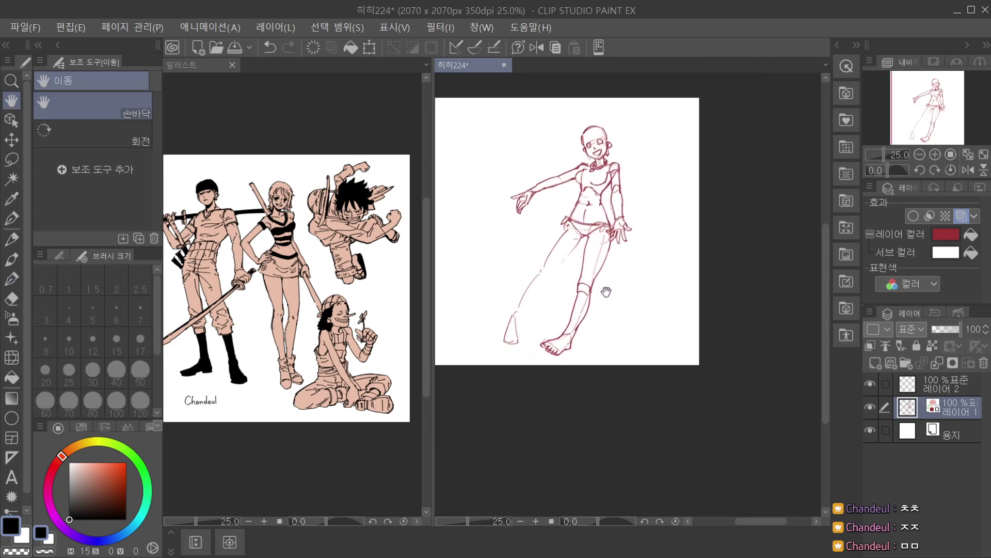
scroll(600, 287, "down", 1)
key("p")
scroll(584, 316, "up", 5)
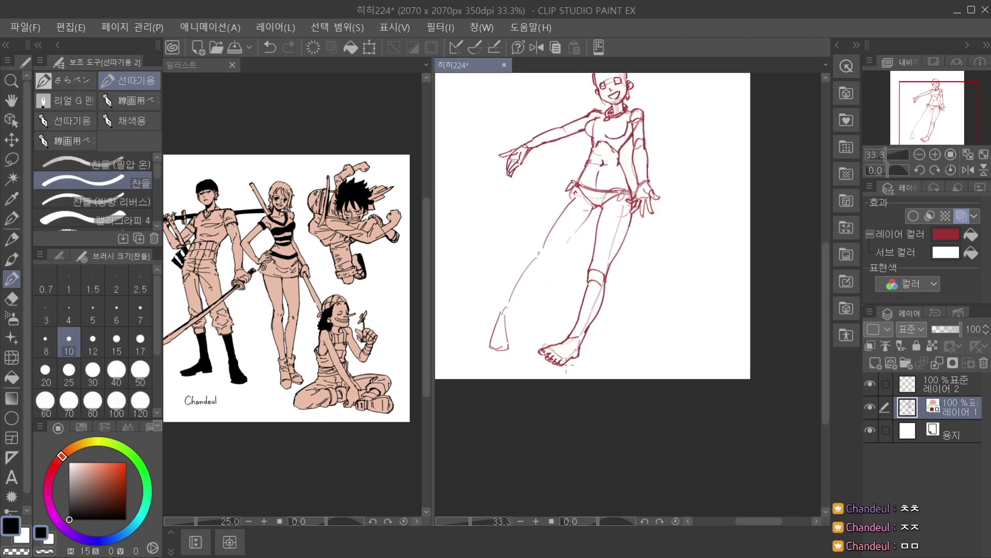
scroll(549, 343, "up", 1)
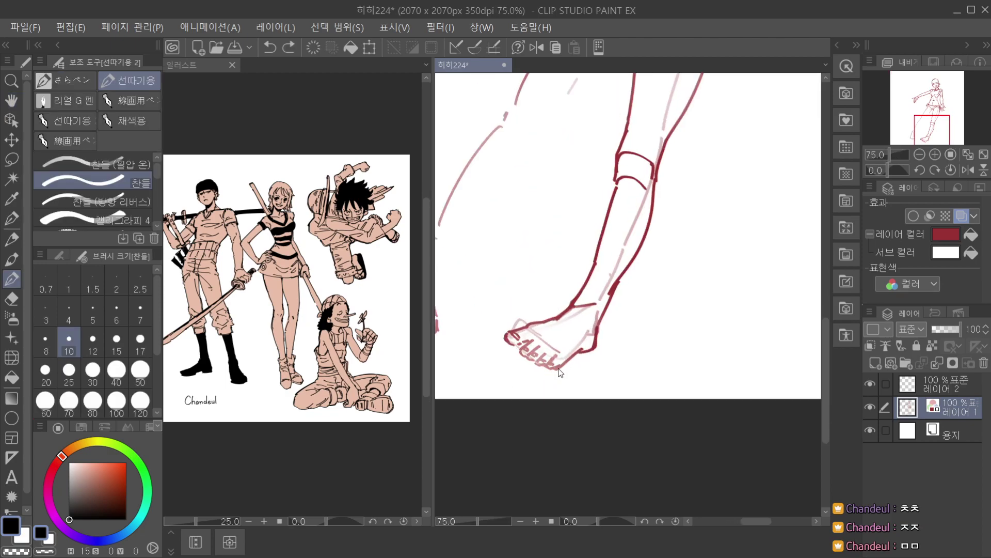
left_click_drag(558, 368, 582, 354)
scroll(566, 359, "down", 4)
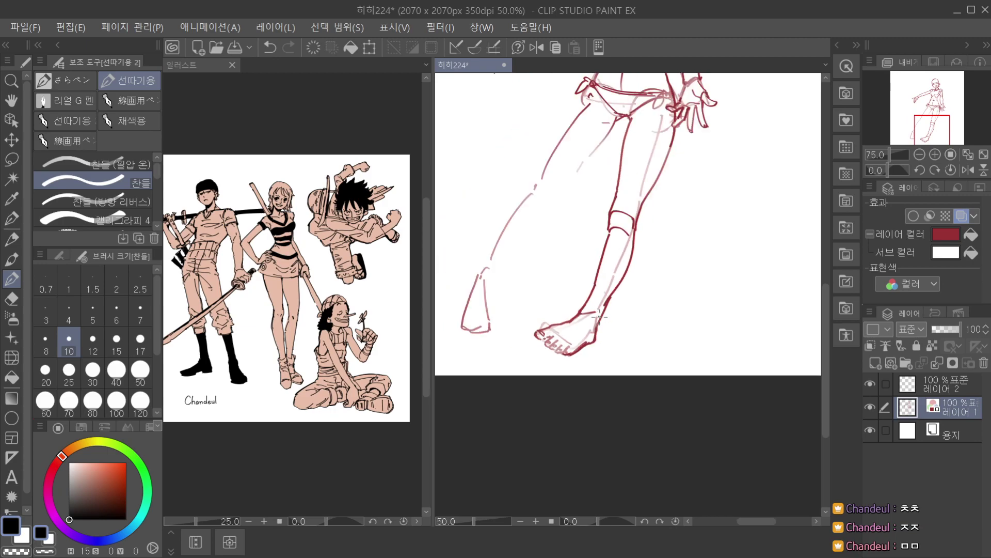
Draw the outer and inner thigh contours of the character's right leg from the hip down to the knee.
key("h")
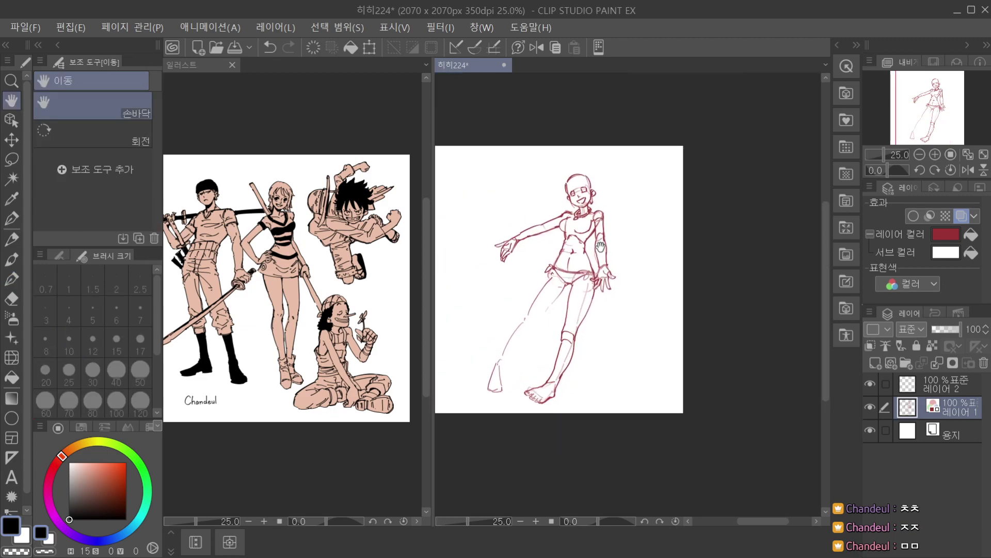
left_click_drag(571, 314, 573, 329)
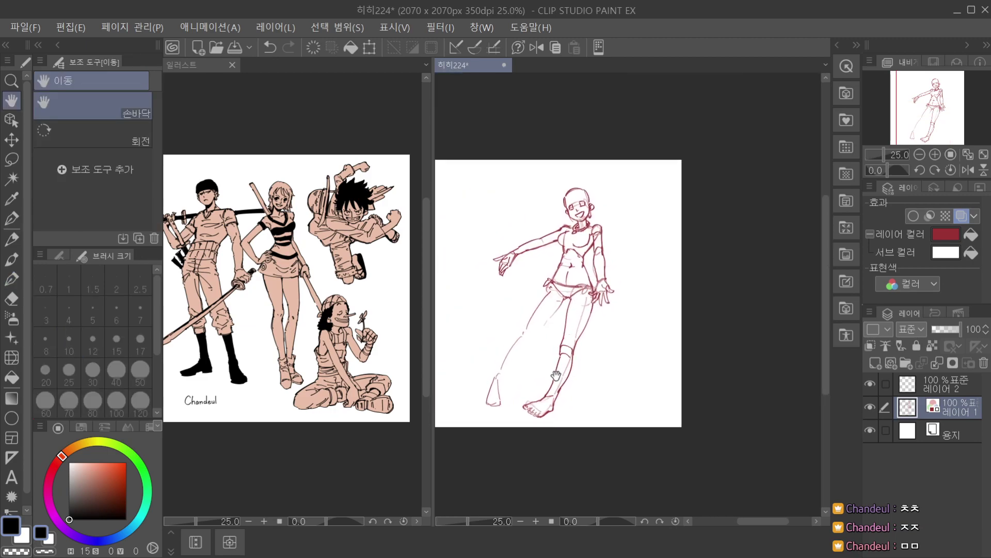
scroll(557, 389, "up", 1)
key("p")
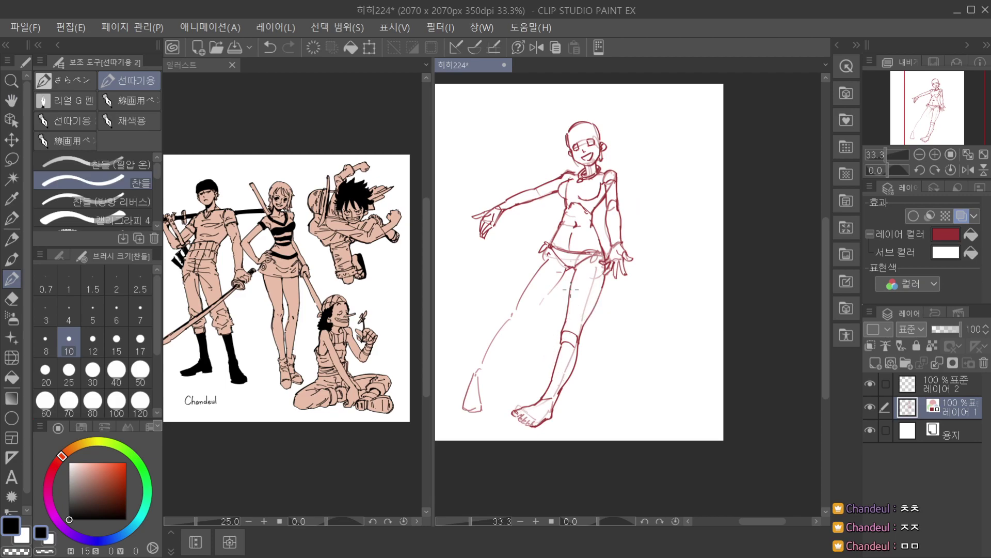
left_click_drag(541, 259, 524, 290)
key("ctrl+z")
mouse_move(545, 256)
left_mouse_down()
mouse_move(513, 303)
mouse_move(519, 322)
mouse_move(564, 273)
left_mouse_up()
key("ctrl+z")
key("ctrl+z")
key("ctrl+z")
key("ctrl+z")
key("ctrl+z")
key("ctrl+z")
key("ctrl+z")
left_click_drag(535, 308, 563, 272)
scroll(606, 201, "down", 1)
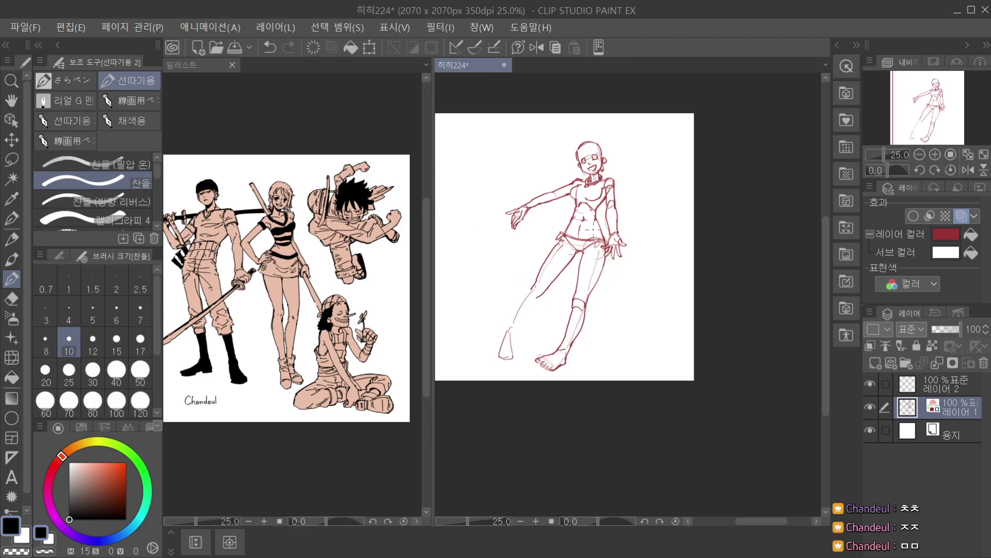
Darken the outer thigh line of the left leg and draw both lower-leg contours of the right leg down to the ankle.
scroll(597, 240, "up", 1)
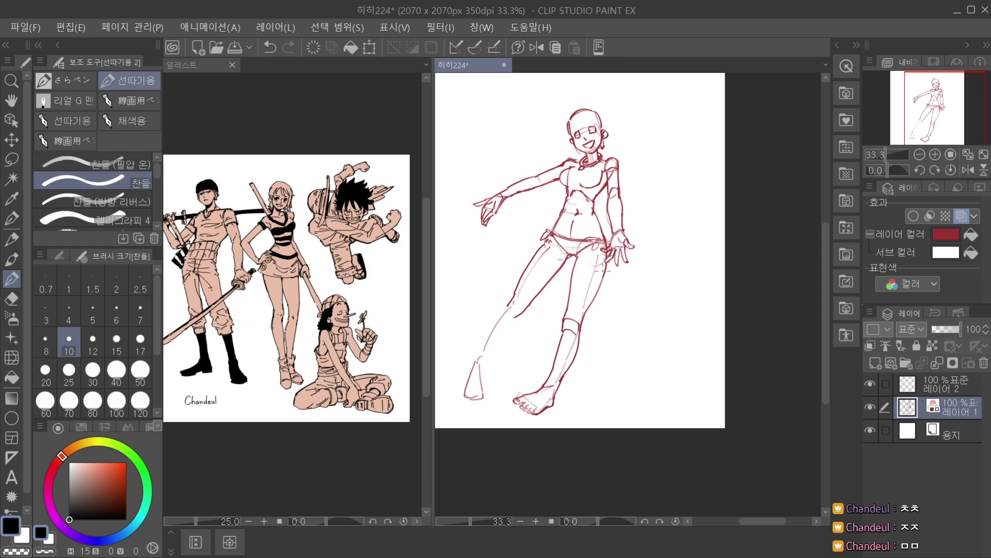
left_click_drag(606, 262, 584, 312)
left_click_drag(505, 308, 479, 350)
key("ctrl+z")
mouse_move(502, 310)
left_mouse_down()
mouse_move(479, 349)
mouse_move(483, 372)
mouse_move(511, 324)
mouse_move(488, 357)
left_mouse_up()
key("ctrl+z")
key("ctrl+z")
key("ctrl+z")
key("ctrl+z")
key("ctrl+z")
key("ctrl+z")
scroll(518, 318, "down", 1)
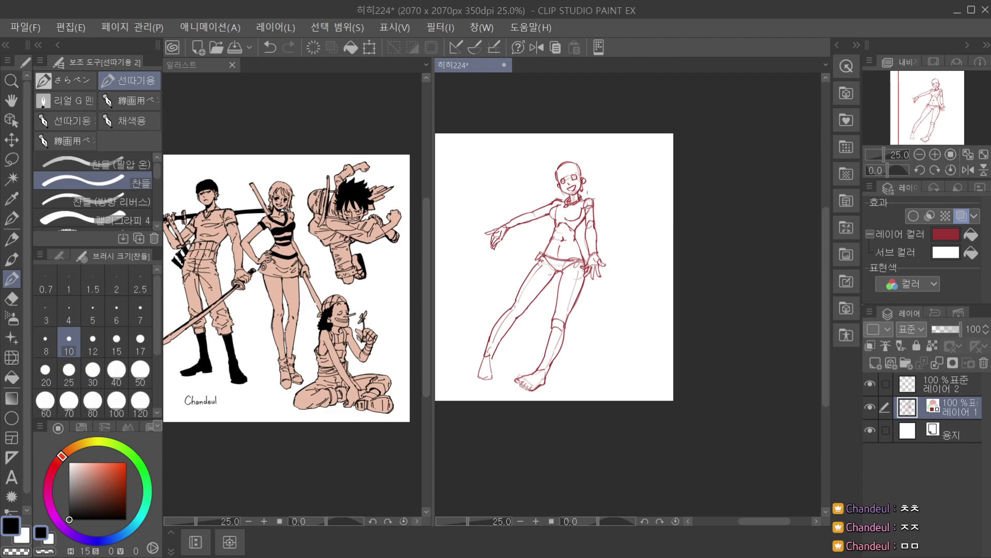
Lighten the rough right foot and draw the ankle and a blocky foot with a separate toe section over it.
scroll(537, 265, "up", 1)
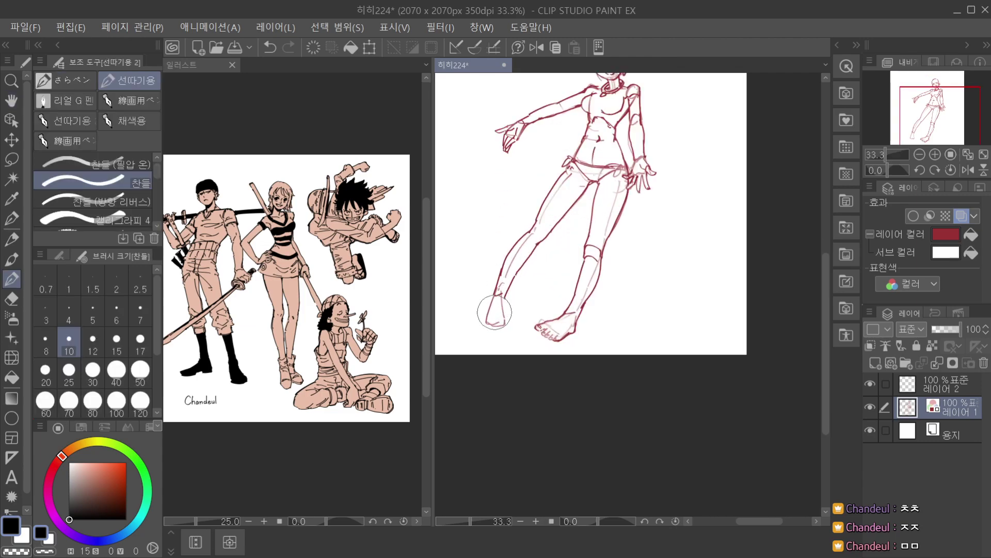
scroll(490, 307, "up", 1)
mouse_move(496, 315)
left_mouse_down()
mouse_move(493, 304)
mouse_move(474, 346)
mouse_move(482, 313)
mouse_move(475, 340)
mouse_move(507, 349)
mouse_move(495, 368)
left_mouse_up()
key("ctrl+z")
key("ctrl+z")
key("ctrl+z")
key("ctrl+z")
key("ctrl+z")
scroll(502, 324, "down", 2)
Redraw the inner calf line of the right leg down into the ankle.
scroll(506, 313, "up", 3)
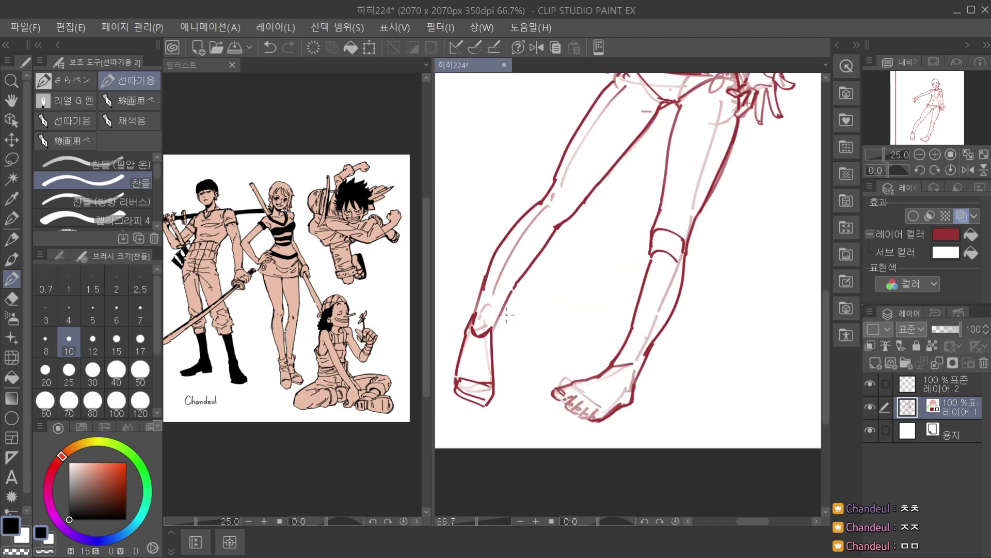
left_click_drag(515, 289, 493, 325)
key("ctrl+z")
scroll(517, 258, "down", 2)
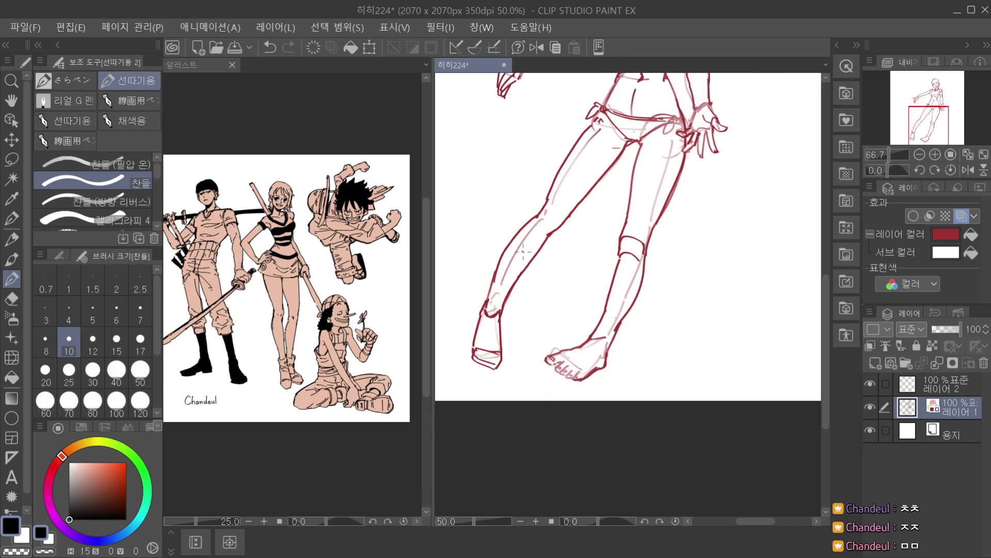
Lighten the toe section of the right foot and draw the first toes over it, starting from the inner side.
scroll(509, 287, "up", 3)
mouse_move(483, 364)
left_mouse_down()
mouse_move(494, 331)
mouse_move(513, 372)
left_mouse_up()
key("ctrl+z")
key("ctrl+z")
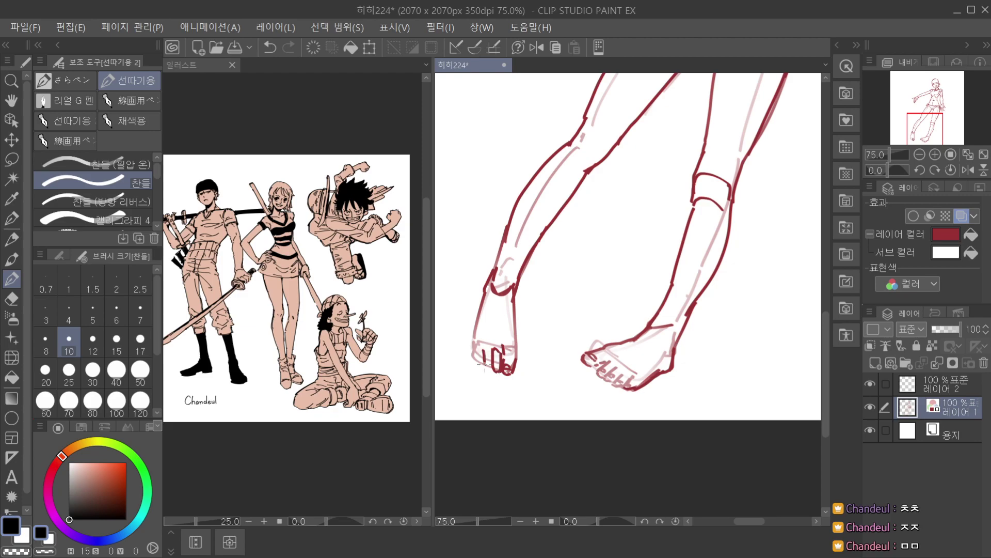
Draw the remaining toes of the right foot and darken both sides of the foot up to the ankle.
scroll(480, 323, "down", 1)
mouse_move(474, 346)
left_mouse_down()
mouse_move(476, 363)
mouse_move(478, 317)
left_mouse_up()
scroll(476, 331, "up", 1)
key("ctrl+z")
key("ctrl+z")
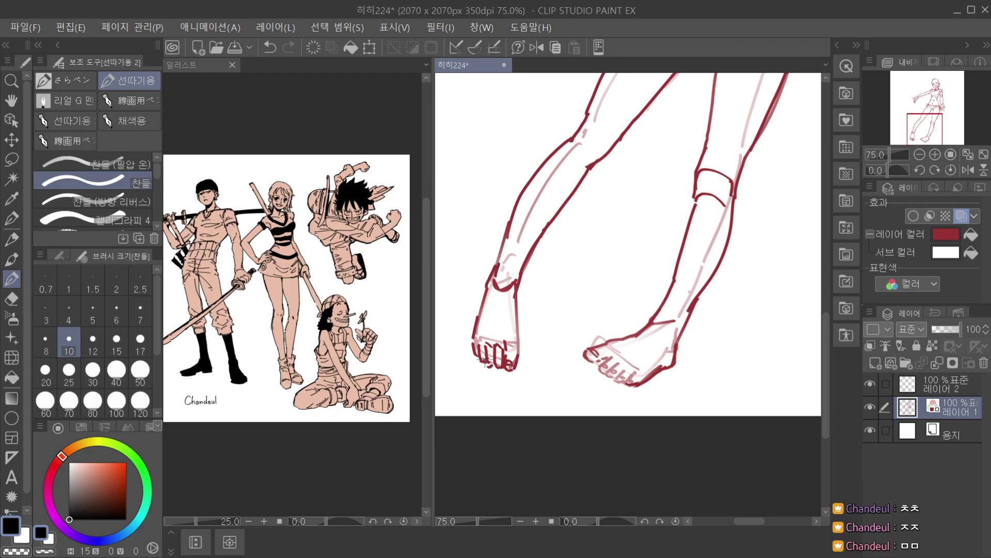
scroll(500, 335, "down", 1)
scroll(509, 327, "up", 1)
left_click_drag(515, 358, 512, 297)
key("ctrl+z")
key("ctrl+z")
Redraw the toes and front edge of the left foot over the lightened toe sketch.
scroll(542, 273, "down", 4)
key("space")
left_click_drag(595, 287, 554, 310)
left_click_drag(573, 283, 557, 297)
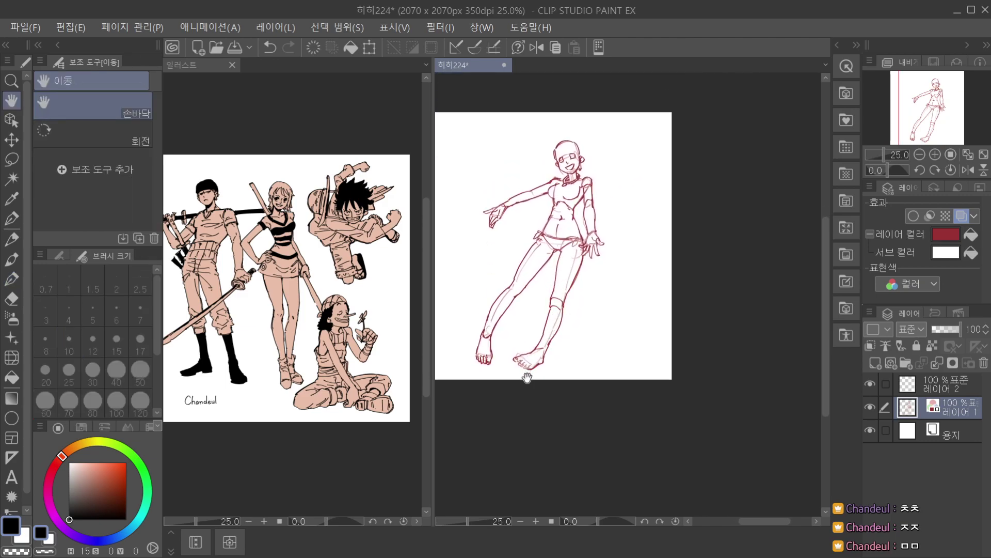
key("p")
scroll(529, 376, "up", 3)
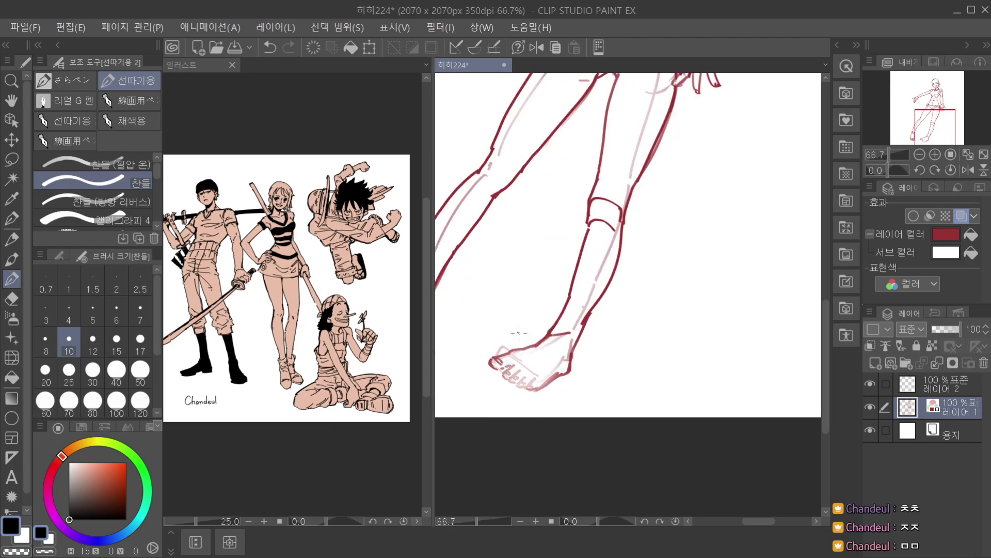
scroll(511, 369, "up", 1)
mouse_move(507, 369)
left_mouse_down()
mouse_move(530, 392)
mouse_move(558, 376)
mouse_move(526, 391)
mouse_move(545, 390)
mouse_move(580, 363)
left_mouse_up()
key("ctrl+z")
key("ctrl+z")
key("ctrl+z")
scroll(573, 350, "down", 1)
scroll(565, 365, "up", 1)
key("ctrl+z")
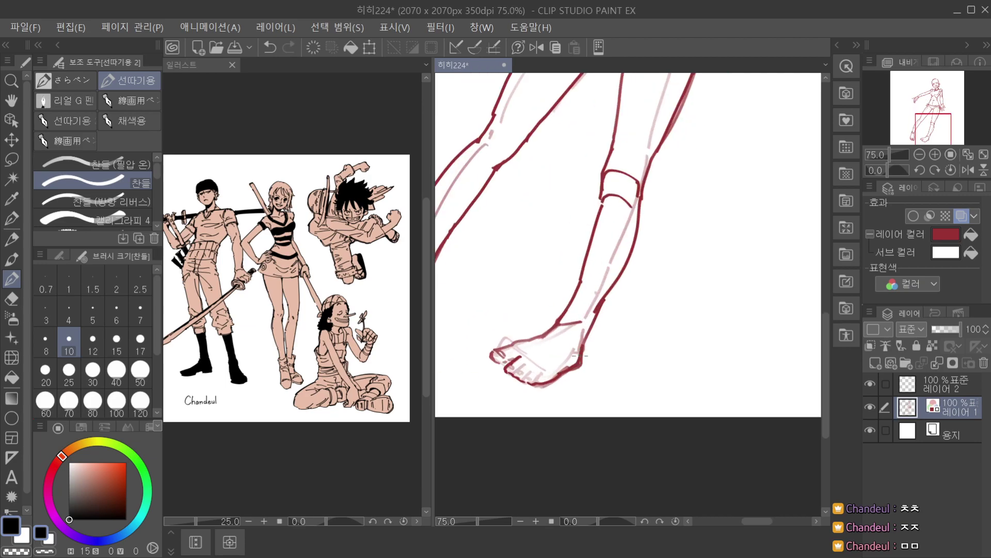
Lighten the left foot's redrawn toes and go over the toe tips again.
scroll(575, 356, "down", 3)
key("space")
scroll(580, 329, "down", 1)
scroll(594, 315, "up", 1)
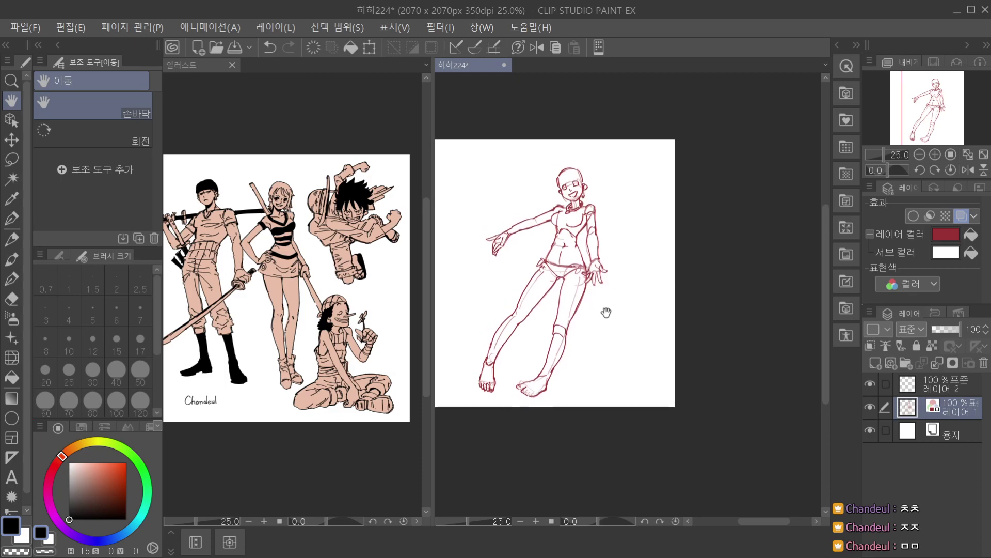
scroll(610, 269, "down", 1)
left_click_drag(610, 269, 590, 315)
scroll(569, 296, "up", 1)
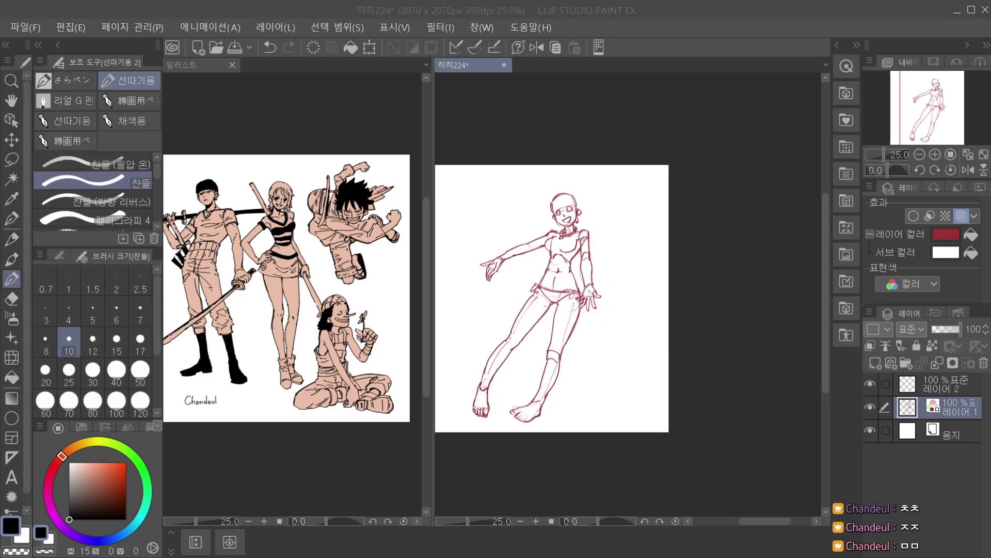
scroll(502, 408, "up", 6)
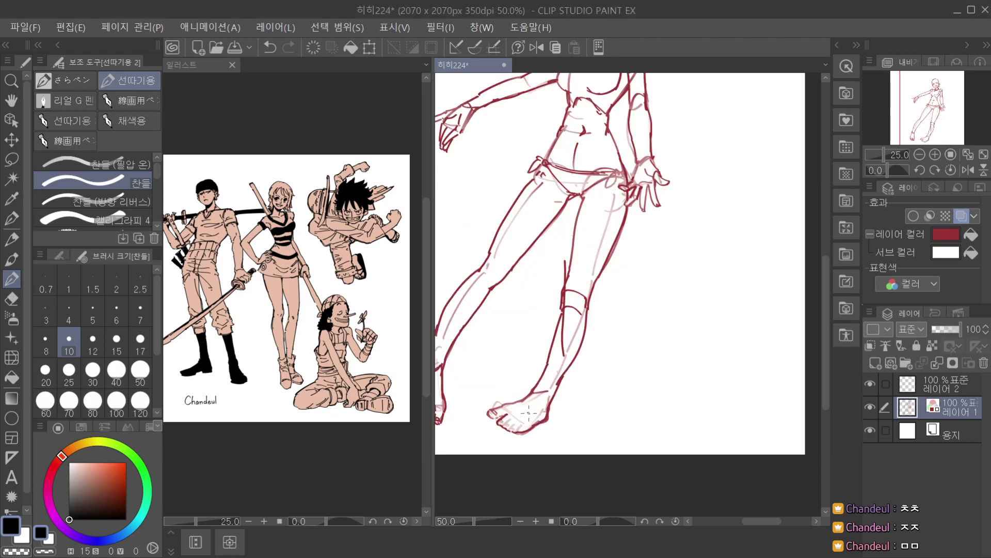
mouse_move(498, 412)
left_mouse_down()
mouse_move(502, 401)
mouse_move(481, 418)
mouse_move(489, 415)
mouse_move(507, 444)
mouse_move(497, 431)
mouse_move(509, 431)
left_mouse_up()
key("ctrl+z")
key("ctrl+z")
key("ctrl+z")
scroll(535, 398, "down", 3)
left_click_drag(572, 334, 553, 357)
scroll(557, 348, "down", 2)
left_click_drag(576, 314, 570, 361)
left_click_drag(576, 276, 561, 310)
scroll(572, 305, "up", 2)
scroll(574, 280, "down", 2)
scroll(557, 313, "up", 1)
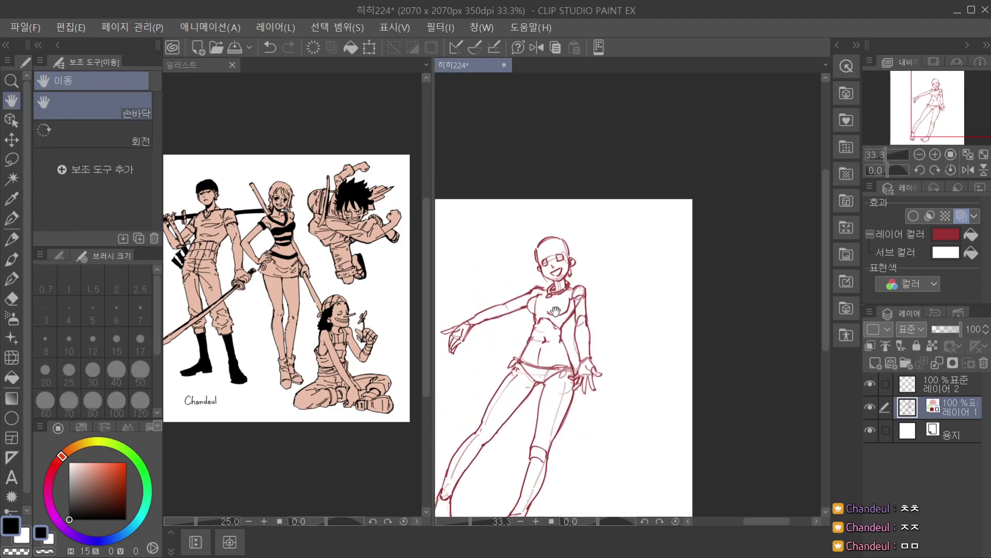
key("p")
scroll(519, 357, "up", 1)
left_click_drag(519, 358, 506, 380)
key("ctrl+z")
mouse_move(528, 345)
left_mouse_down()
mouse_move(533, 307)
mouse_move(529, 338)
left_mouse_up()
scroll(540, 303, "down", 2)
scroll(538, 302, "up", 2)
key("ctrl+z")
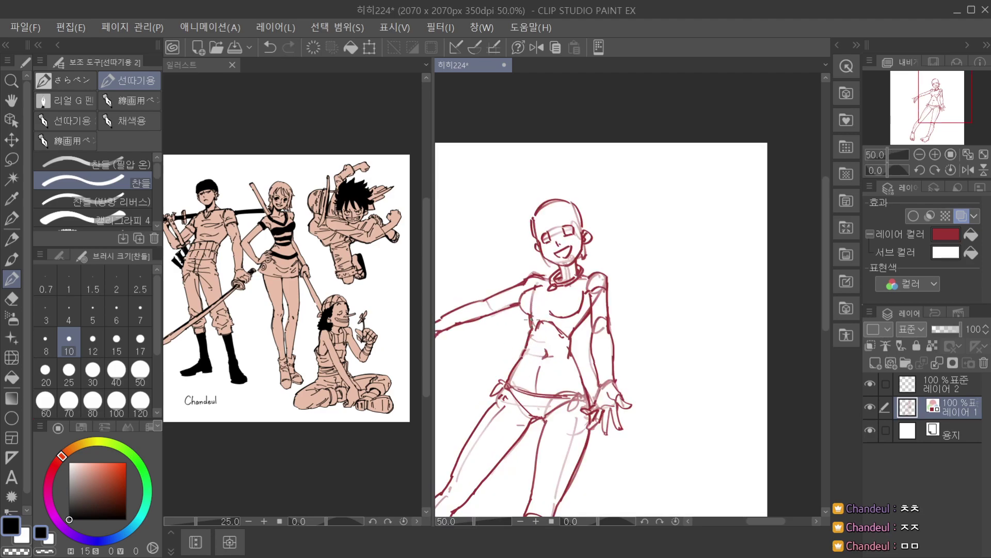
Start the bikini top with a curved edge inside the left breast outline.
scroll(533, 313, "up", 1)
scroll(533, 313, "down", 1)
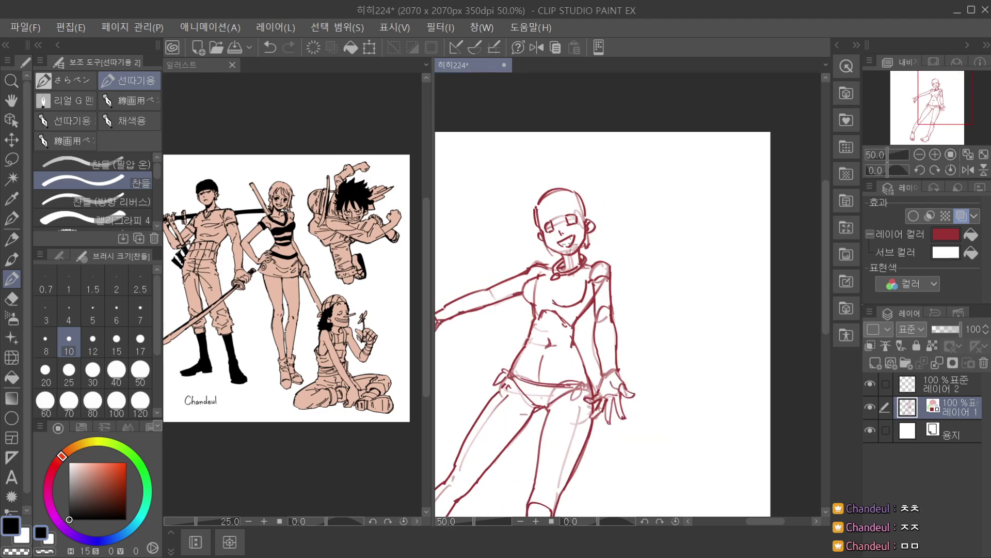
scroll(532, 309, "up", 1)
mouse_move(517, 296)
left_mouse_down()
mouse_move(525, 318)
mouse_move(516, 289)
mouse_move(545, 334)
left_mouse_up()
key("ctrl+z")
key("ctrl+z")
key("ctrl+z")
key("ctrl+z")
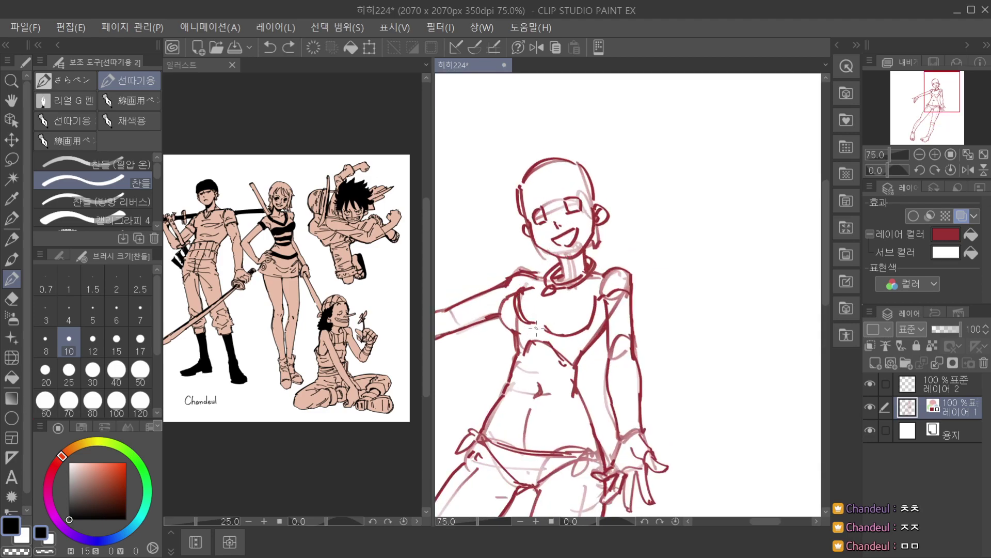
key("ctrl+z")
Redraw the inner curve of the bikini top's left cup and its upper edge toward the shoulder.
mouse_move(514, 296)
left_mouse_down()
mouse_move(510, 313)
mouse_move(537, 330)
left_mouse_up()
key("ctrl+z")
key("ctrl+z")
key("ctrl+z")
left_click_drag(515, 296, 533, 324)
key("ctrl+z")
mouse_move(523, 289)
left_mouse_down()
mouse_move(547, 281)
mouse_move(522, 301)
mouse_move(542, 283)
left_mouse_up()
key("ctrl+z")
key("ctrl+z")
key("ctrl+z")
Draw the lower edge of the bikini top under the breasts and the side edge of the right cup.
left_click_drag(536, 322, 530, 331)
mouse_move(547, 325)
left_mouse_down()
mouse_move(590, 295)
mouse_move(596, 316)
mouse_move(578, 338)
mouse_move(560, 337)
mouse_move(589, 331)
left_mouse_up()
key("ctrl+z")
key("ctrl+z")
key("ctrl+z")
key("ctrl+z")
mouse_move(598, 295)
left_mouse_down()
mouse_move(595, 325)
mouse_move(576, 312)
mouse_move(574, 333)
left_mouse_up()
key("ctrl+z")
key("ctrl+z")
Draw the bikini strap from the right cup up to the shoulder and extend its line across the chest.
mouse_move(578, 309)
left_mouse_down()
mouse_move(598, 289)
mouse_move(590, 291)
mouse_move(597, 270)
left_mouse_up()
key("ctrl+z")
key("ctrl+z")
key("ctrl+z")
key("ctrl+z")
mouse_move(599, 271)
left_mouse_down()
mouse_move(597, 297)
mouse_move(599, 281)
mouse_move(583, 304)
mouse_move(598, 285)
mouse_move(535, 325)
mouse_move(545, 347)
left_mouse_up()
key("ctrl+z")
key("ctrl+z")
key("ctrl+z")
key("ctrl+z")
key("ctrl+z")
key("ctrl+z")
key("ctrl+z")
Outline the upper edges of the bikini cups and fill the dark wedge across the right cup.
scroll(610, 239, "down", 1)
key("ctrl+plus")
scroll(539, 288, "up", 2)
key("ctrl+z")
mouse_move(532, 311)
left_mouse_down()
mouse_move(528, 337)
mouse_move(613, 318)
mouse_move(599, 335)
mouse_move(622, 317)
mouse_move(560, 354)
mouse_move(603, 311)
left_mouse_up()
scroll(557, 335, "down", 1)
key("ctrl+z")
key("ctrl+z")
key("ctrl+z")
left_click_drag(568, 340, 595, 311)
left_click_drag(600, 310, 569, 321)
key("ctrl+z")
scroll(579, 300, "down", 2)
scroll(576, 306, "up", 2)
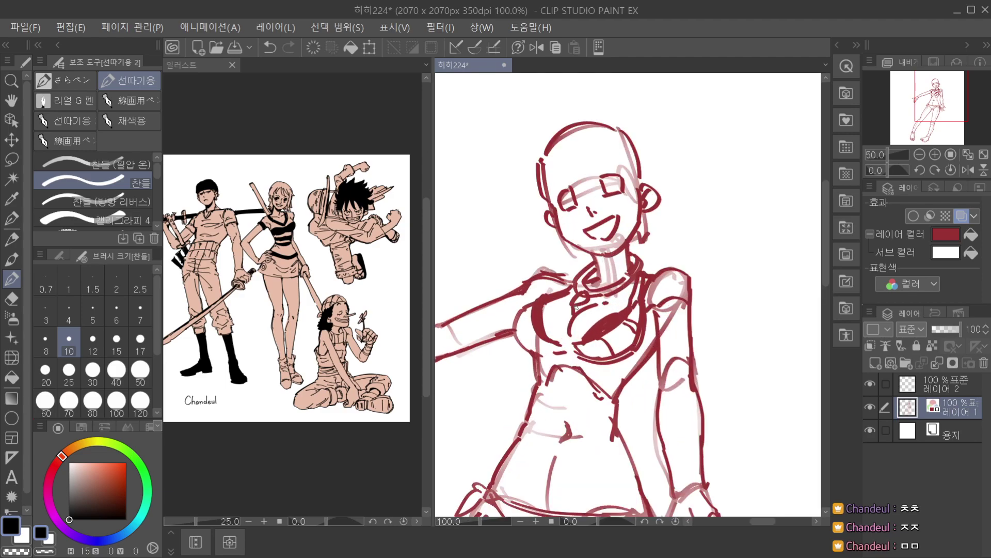
Touch up the lower line of the bikini top's right cup with a short stroke.
scroll(575, 310, "down", 3)
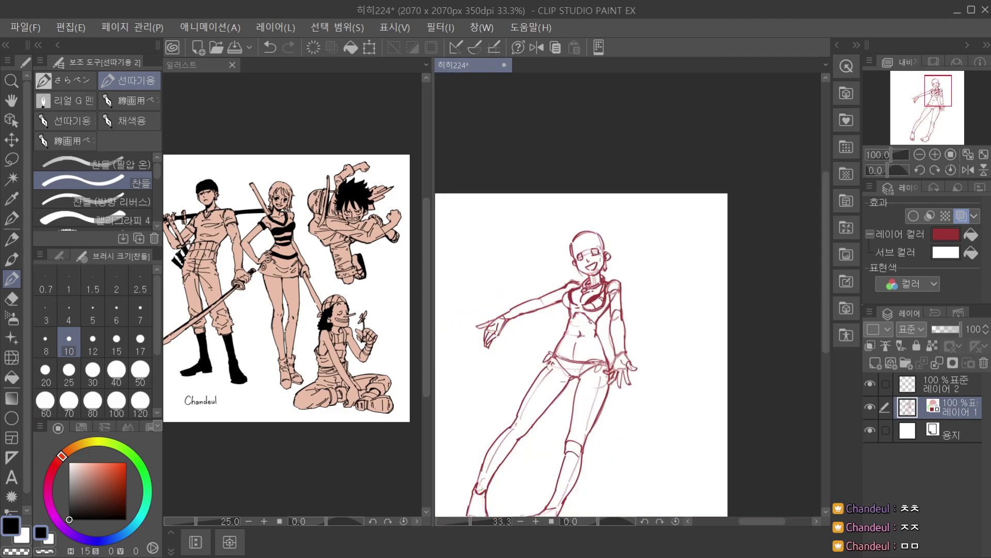
key("space")
left_click_drag(625, 273, 596, 289)
scroll(535, 316, "up", 2)
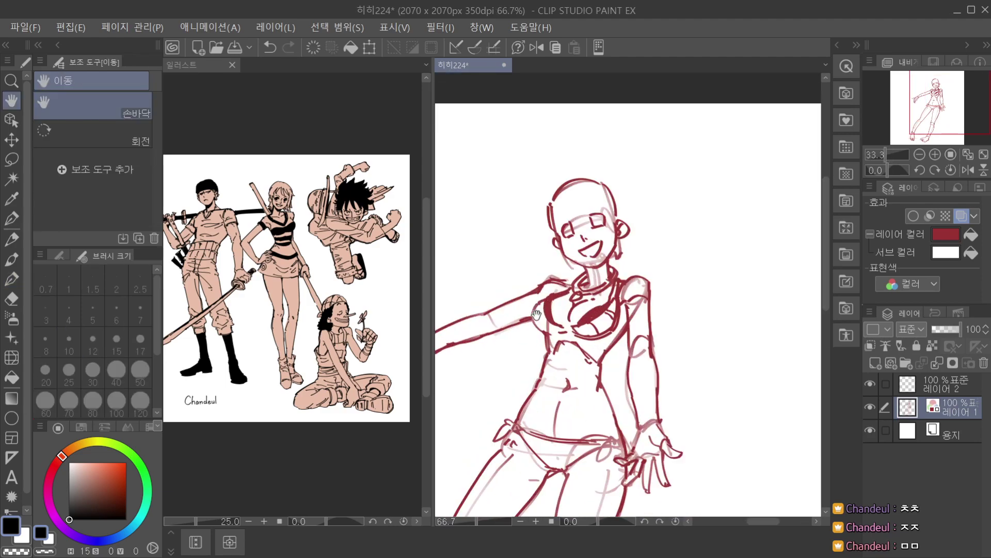
key("p")
scroll(550, 279, "down", 2)
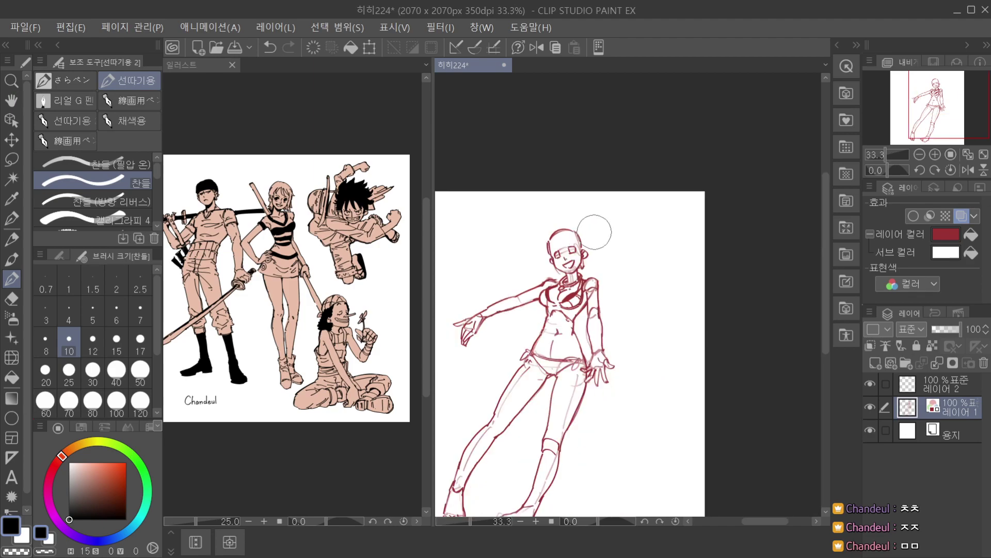
scroll(589, 266, "up", 3)
left_click_drag(584, 323, 592, 317)
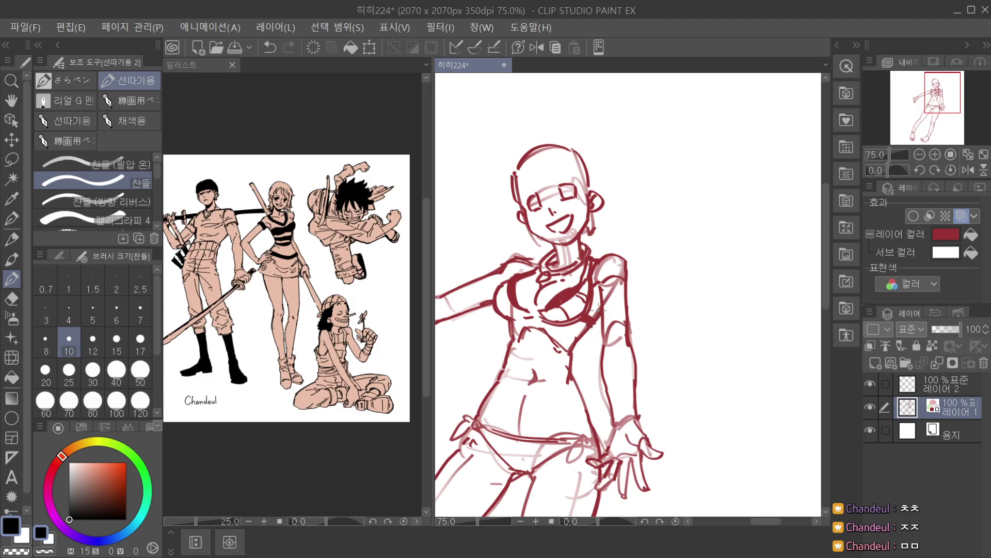
Replace the square guide of the left eye with a round eye and a dark pupil.
scroll(604, 285, "down", 4)
key("space")
left_click_drag(612, 240, 598, 268)
scroll(599, 258, "up", 1)
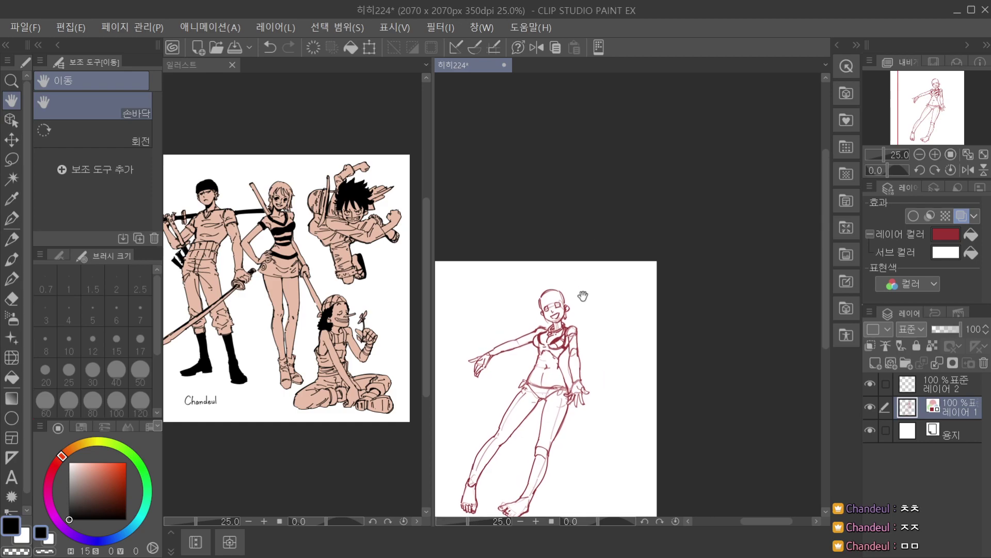
key("p")
scroll(512, 332, "up", 5)
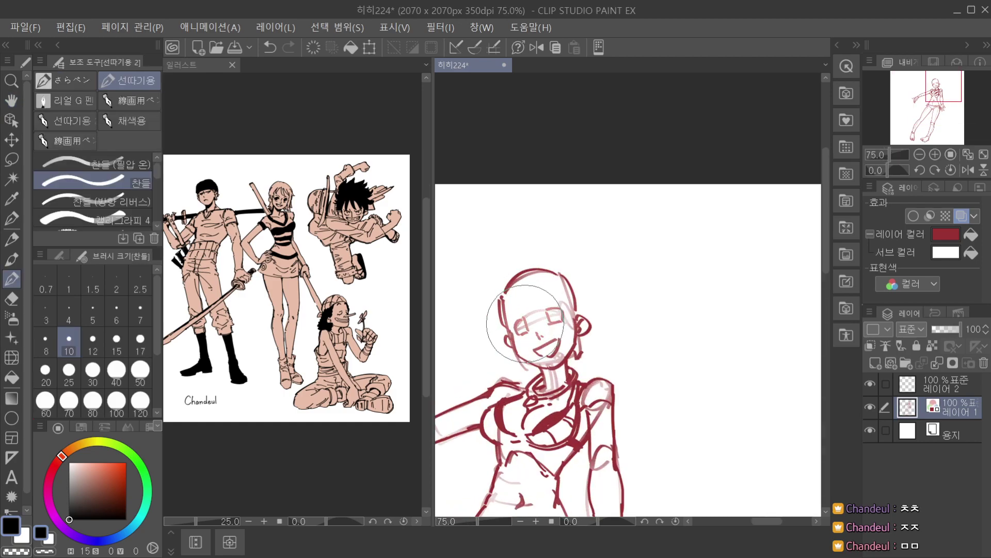
mouse_move(500, 345)
left_mouse_down()
mouse_move(523, 334)
mouse_move(527, 354)
mouse_move(517, 345)
left_mouse_up()
scroll(516, 341, "down", 2)
scroll(519, 360, "up", 2)
key("ctrl+z")
key("ctrl+z")
Redraw the right eye as a round eye with a dark pupil over its square guide.
mouse_move(566, 315)
left_mouse_down()
mouse_move(594, 310)
mouse_move(596, 331)
mouse_move(585, 320)
left_mouse_up()
key("ctrl+z")
key("ctrl+z")
key("ctrl+z")
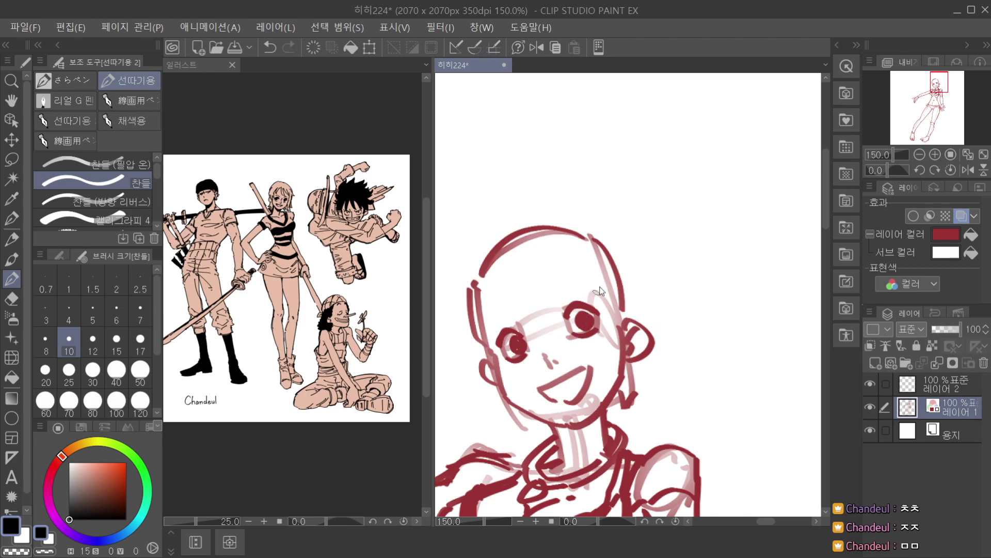
Draw arched eyebrows above both eyes and reshape the mouth into a wider open smile.
scroll(592, 295, "down", 2)
scroll(582, 316, "up", 2)
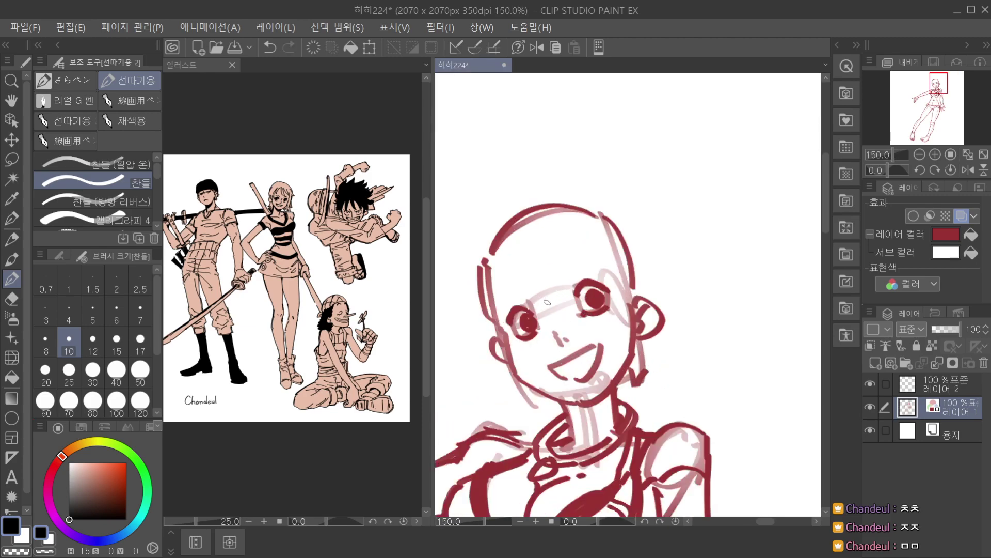
scroll(599, 254, "down", 3)
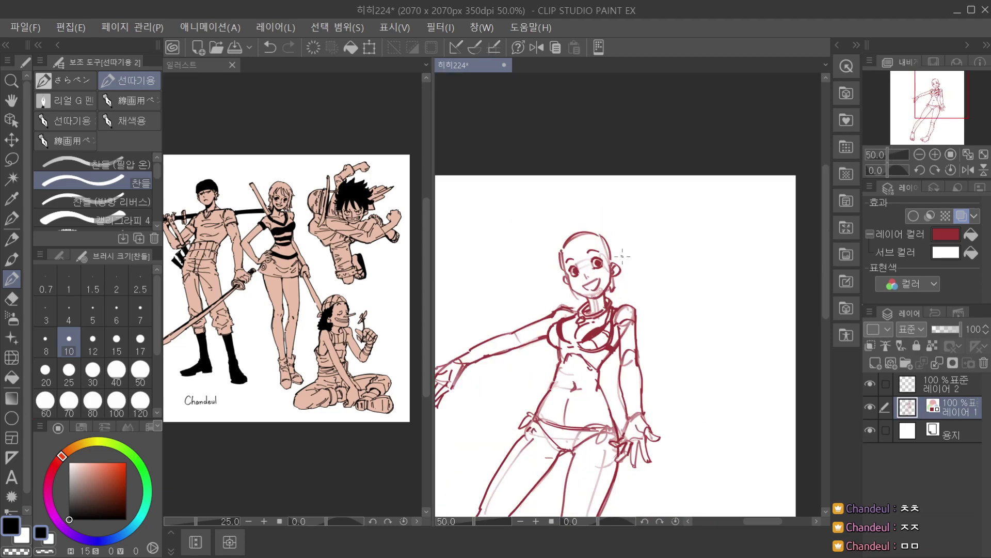
scroll(623, 252, "up", 4)
left_click_drag(518, 329, 578, 301)
key("ctrl+z")
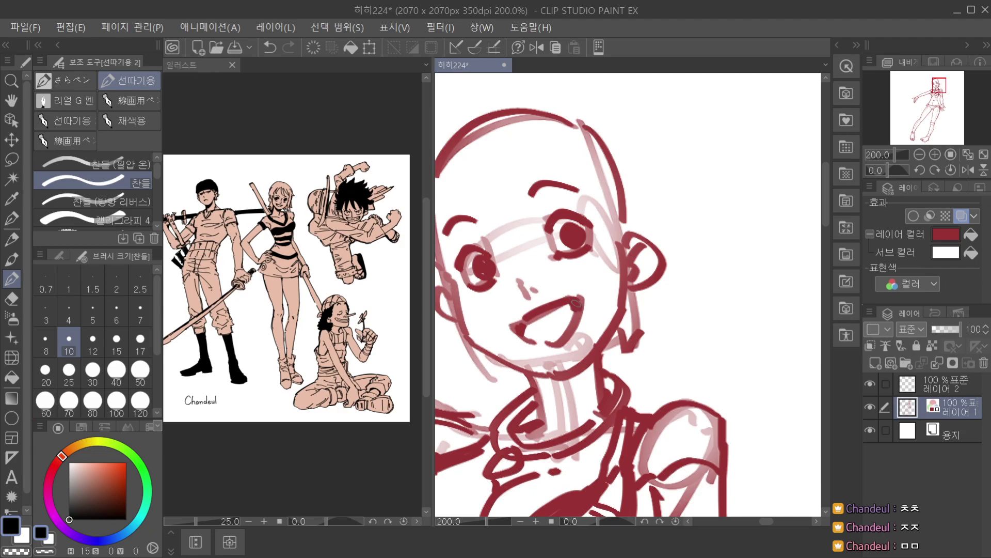
Select the paper layer and save the drawing.
scroll(604, 244, "down", 5)
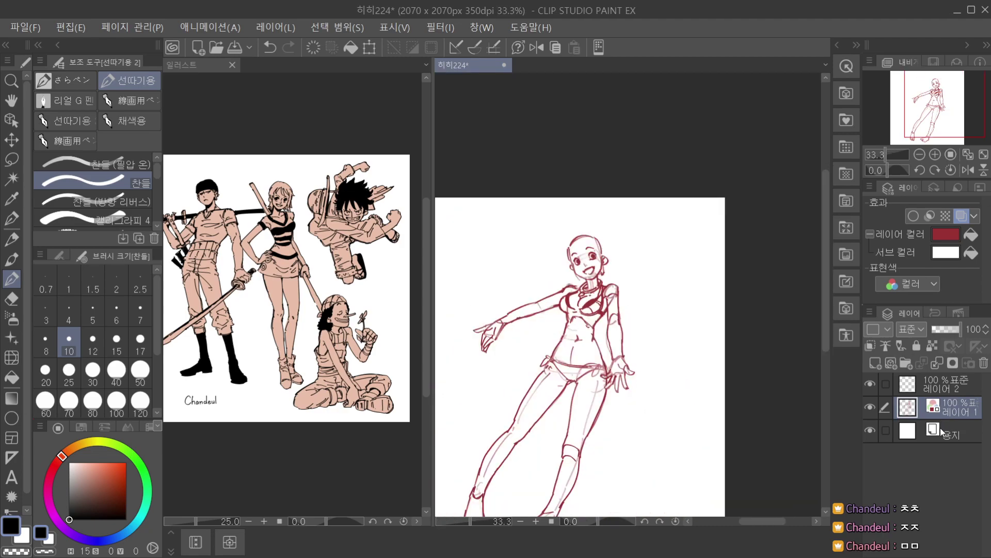
left_click(940, 431)
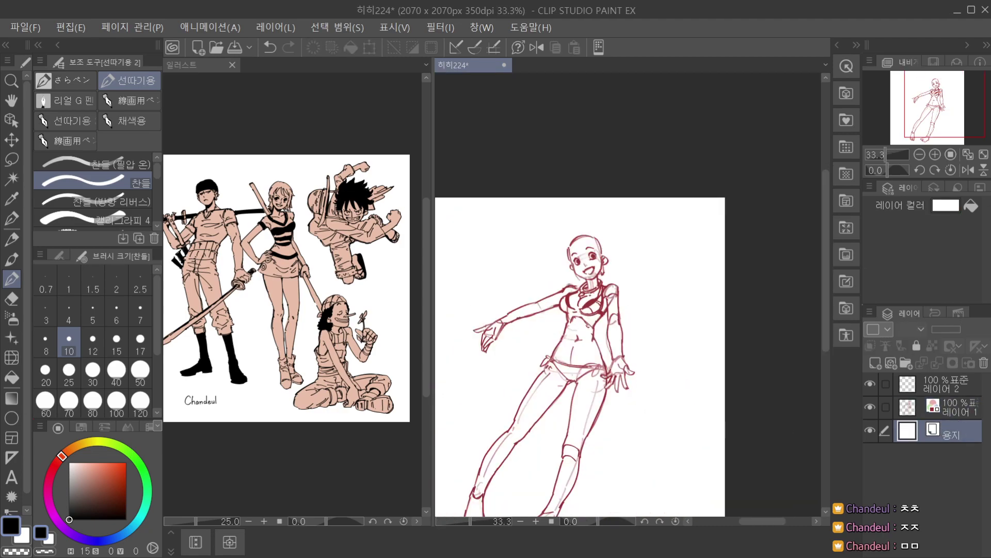
key("ctrl+s")
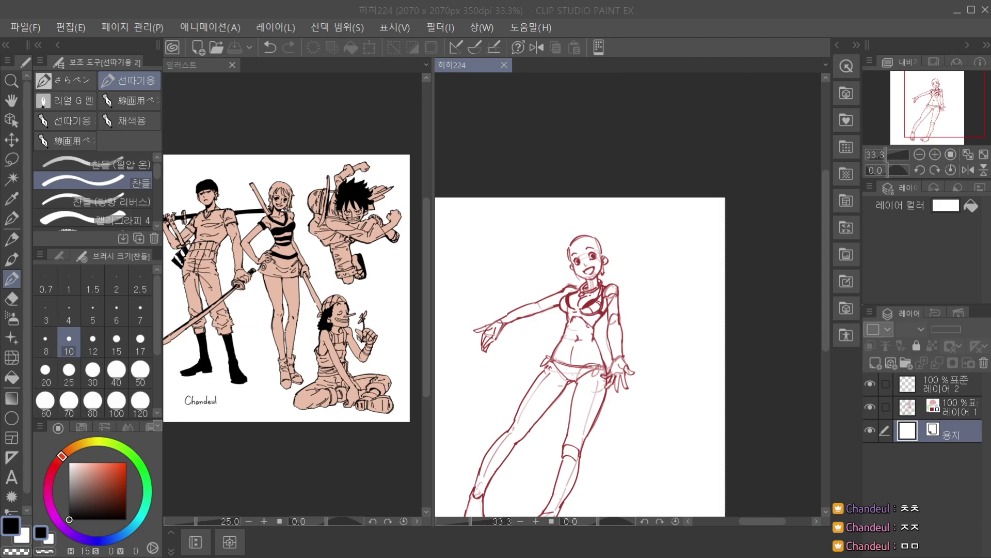
Return to layer 1, lighten the head outline and draw the first bangs across the forehead.
left_click(909, 407)
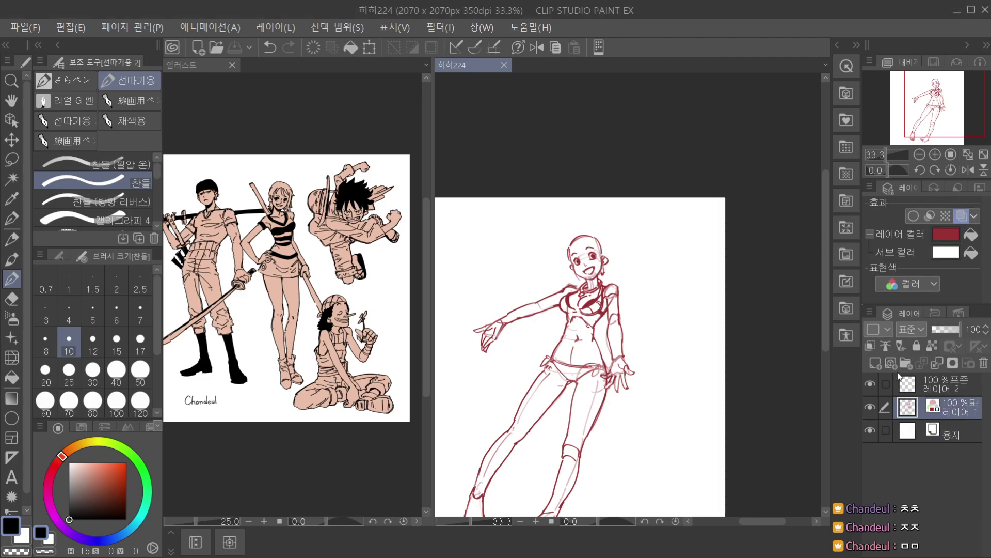
scroll(581, 285, "up", 3)
scroll(580, 285, "up", 2)
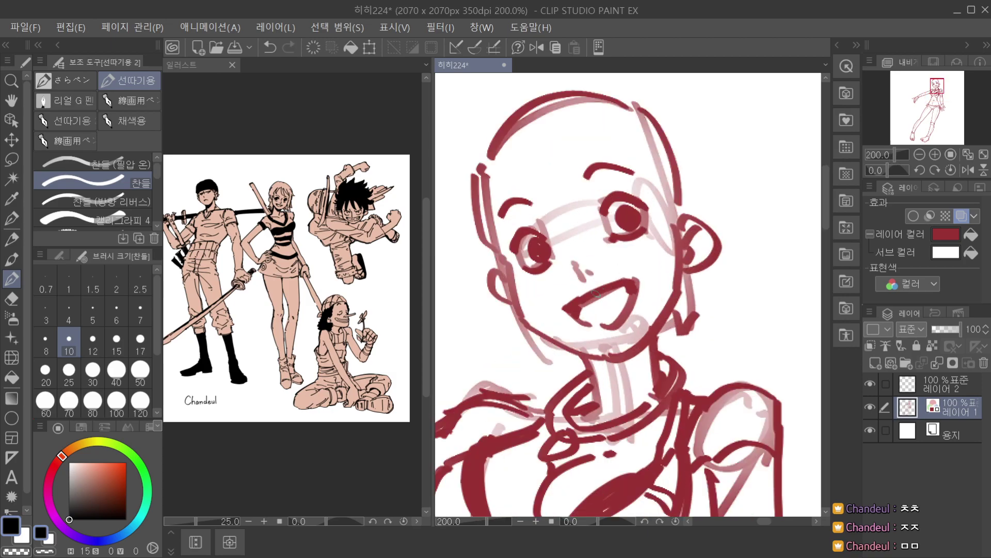
scroll(628, 287, "down", 3)
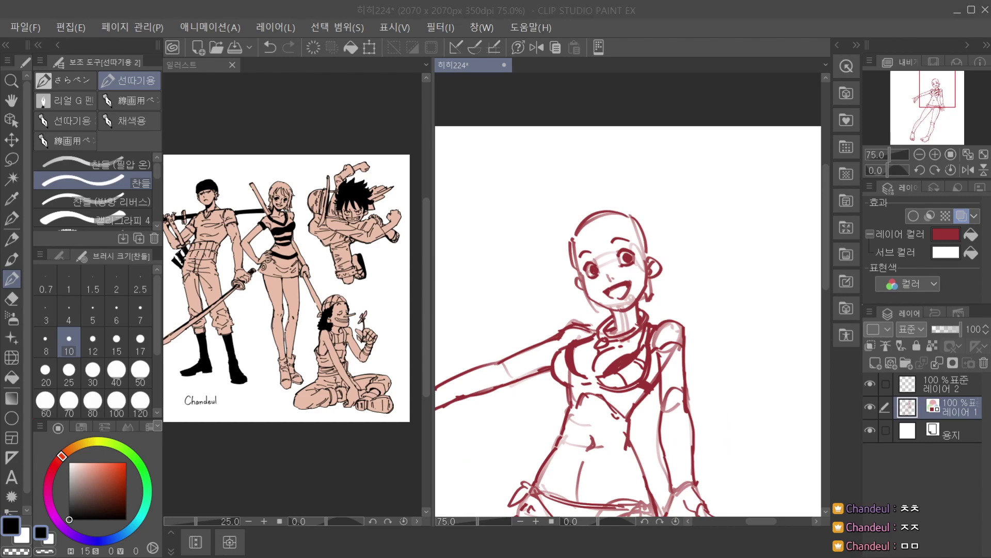
left_click_drag(572, 255, 577, 295)
key("ctrl+z")
mouse_move(582, 230)
left_mouse_down()
mouse_move(623, 212)
mouse_move(576, 265)
mouse_move(589, 251)
mouse_move(639, 246)
left_mouse_up()
key("ctrl+z")
key("ctrl+z")
key("ctrl+z")
key("ctrl+z")
key("ctrl+z")
key("ctrl+z")
Add more strands to the bangs above the right eye and near the parting.
left_click_drag(624, 237, 637, 249)
scroll(619, 226, "down", 2)
mouse_move(597, 222)
left_mouse_down()
mouse_move(613, 248)
mouse_move(588, 261)
mouse_move(592, 227)
left_mouse_up()
scroll(612, 230, "up", 2)
key("ctrl+z")
key("ctrl+z")
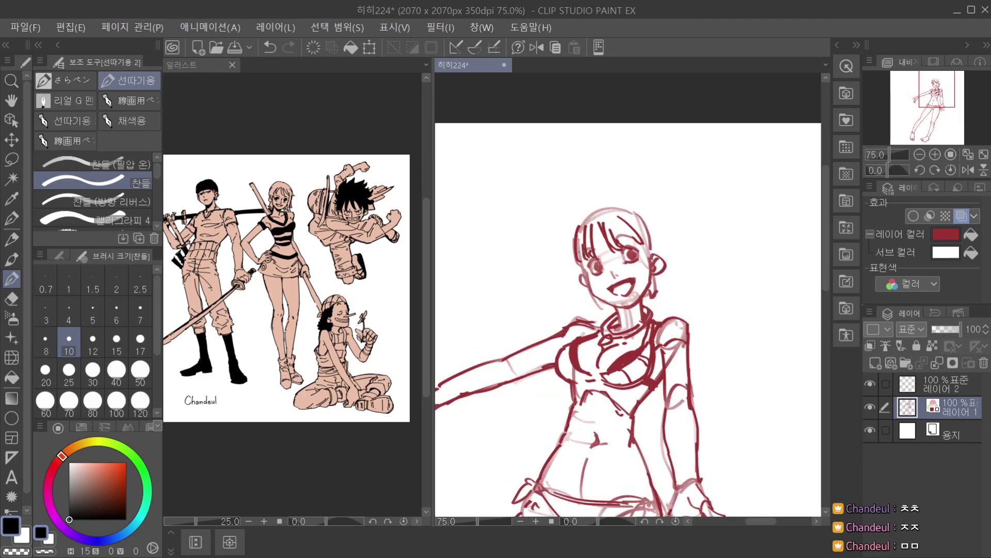
Draw the side hair curving down past the left eye to the cheek.
mouse_move(577, 225)
left_mouse_down()
mouse_move(564, 253)
mouse_move(575, 285)
mouse_move(590, 287)
left_mouse_up()
key("ctrl+z")
scroll(601, 271, "down", 1)
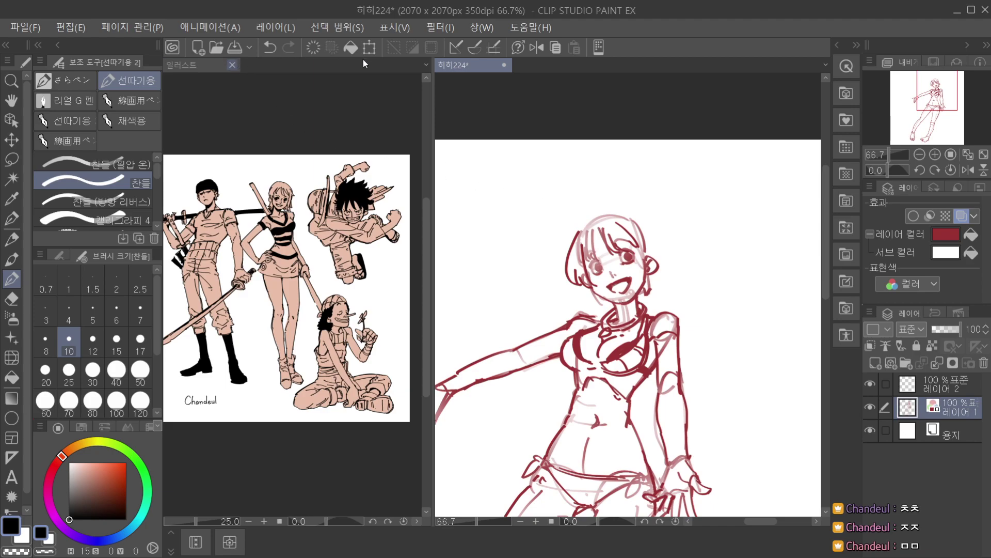
Close the reference illustration and add the hair's curved edge above the right ear.
left_click(232, 64)
scroll(505, 261, "up", 1)
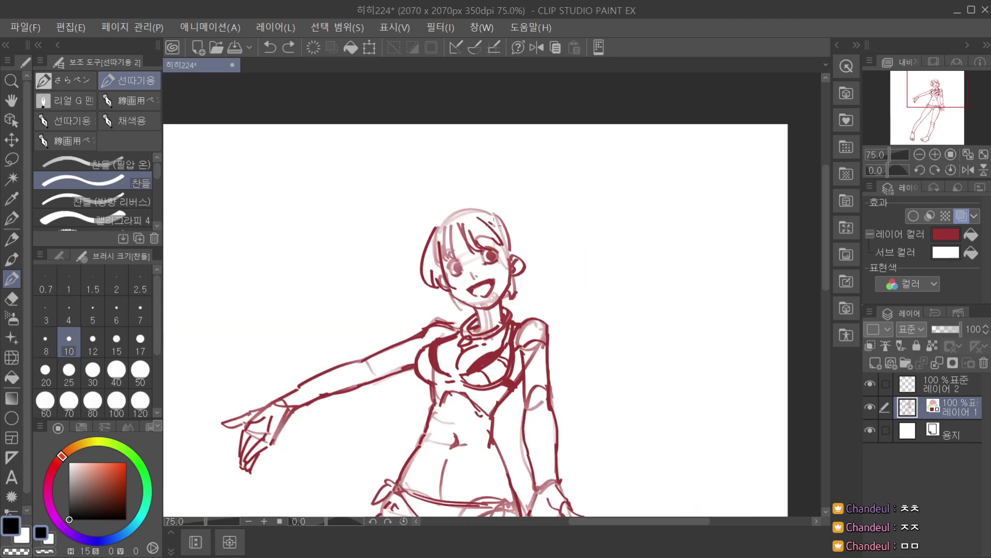
scroll(491, 196, "down", 2)
scroll(517, 178, "down", 2)
scroll(511, 175, "up", 2)
scroll(496, 168, "up", 1)
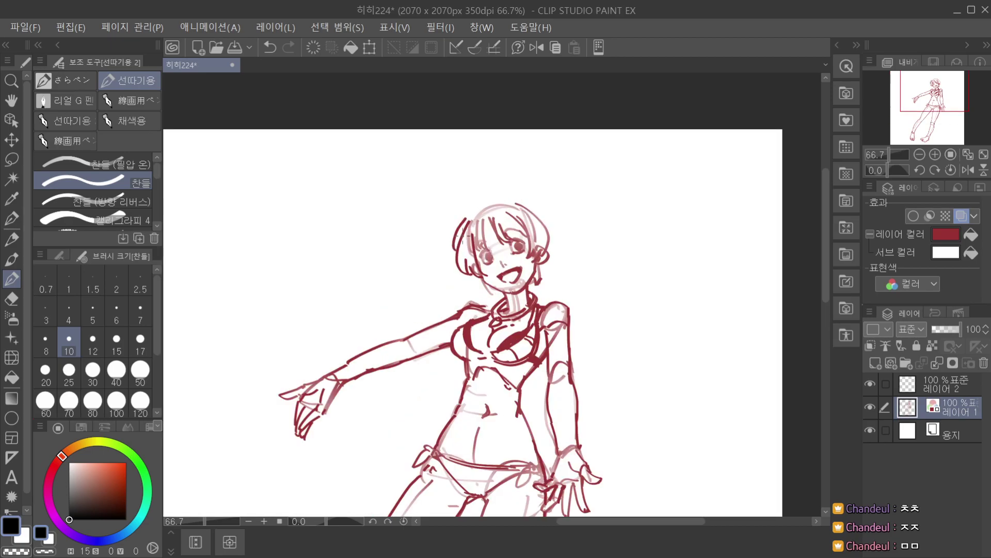
Draw the outer hair contour from the crown down the left side, with arcs over the top and right side.
key("ctrl+z")
mouse_move(474, 200)
left_mouse_down()
mouse_move(454, 215)
mouse_move(445, 241)
left_mouse_up()
mouse_move(478, 205)
left_mouse_down()
mouse_move(451, 231)
mouse_move(483, 206)
mouse_move(547, 215)
left_mouse_up()
key("ctrl+z")
key("ctrl+z")
key("ctrl+z")
left_click_drag(536, 204, 557, 232)
key("ctrl+z")
key("ctrl+z")
key("ctrl+z")
Draw the top of the hair over the skull and carry its outer contour down the right side.
left_click_drag(495, 200, 533, 200)
mouse_move(529, 197)
left_mouse_down()
mouse_move(558, 237)
mouse_move(559, 267)
mouse_move(572, 264)
left_mouse_up()
key("ctrl+z")
key("ctrl+z")
mouse_move(548, 227)
left_mouse_down()
mouse_move(573, 229)
mouse_move(577, 180)
mouse_move(559, 245)
left_mouse_up()
scroll(573, 240, "down", 2)
scroll(568, 234, "up", 3)
key("ctrl+z")
key("ctrl+z")
key("ctrl+z")
Draw outward-flicked hair tips beside the right ear and below the left cheek.
mouse_move(555, 234)
left_mouse_down()
mouse_move(567, 249)
mouse_move(585, 248)
left_mouse_up()
key("ctrl+z")
key("ctrl+z")
left_click_drag(470, 280, 455, 293)
left_click_drag(478, 286, 453, 294)
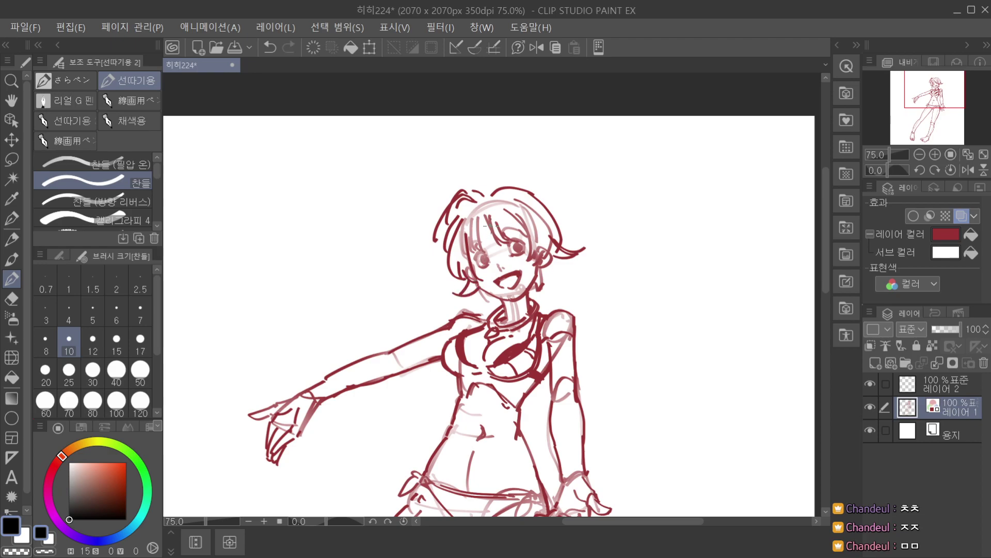
scroll(505, 201, "down", 2)
scroll(478, 243, "up", 2)
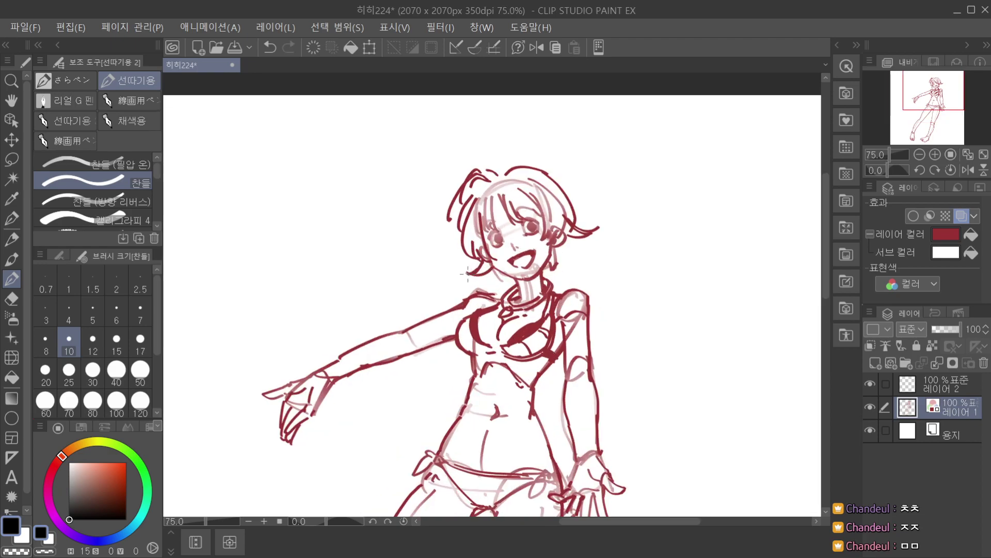
Add a second flicked tip below the left cheek and a strand down the right side of the neck.
key("ctrl+z")
left_click_drag(500, 273, 487, 290)
key("ctrl+z")
scroll(522, 253, "down", 1)
key("ctrl+z")
mouse_move(542, 262)
left_mouse_down()
mouse_move(549, 281)
mouse_move(566, 259)
mouse_move(539, 295)
left_mouse_up()
key("ctrl+z")
key("ctrl+z")
key("ctrl+z")
key("ctrl+z")
Draw the hair strands hanging behind the right ear toward the shoulder.
left_click_drag(561, 246, 561, 278)
key("ctrl+z")
mouse_move(572, 238)
left_mouse_down()
mouse_move(572, 252)
mouse_move(573, 233)
left_mouse_up()
key("ctrl+z")
scroll(579, 228, "down", 1)
scroll(586, 226, "up", 2)
scroll(589, 227, "down", 1)
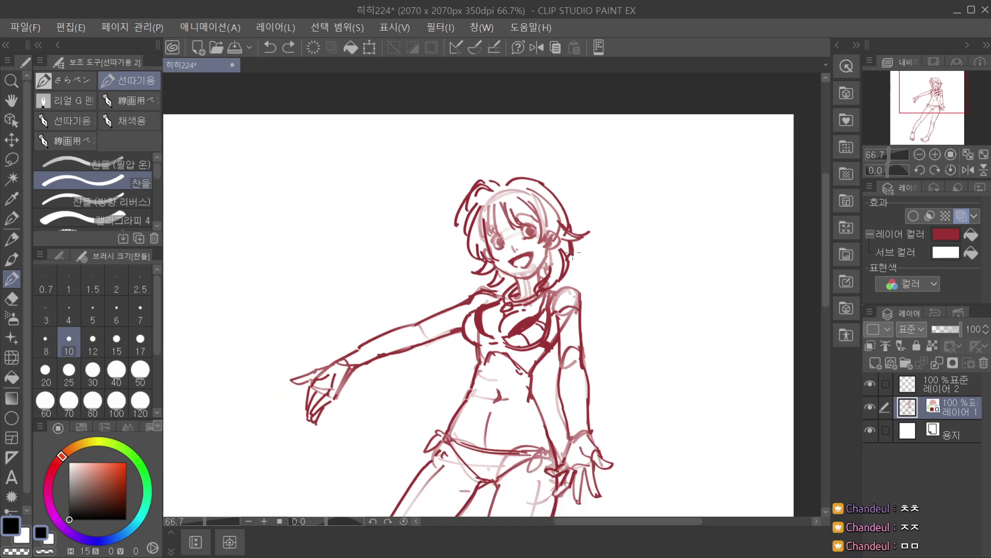
Redraw the strands behind the ear on the right as a small gathered hair knot beside the neck.
key("ctrl+z")
key("ctrl+z")
left_click_drag(572, 246, 571, 272)
key("ctrl+z")
key("ctrl+z")
left_click_drag(581, 266, 568, 278)
scroll(573, 274, "down", 1)
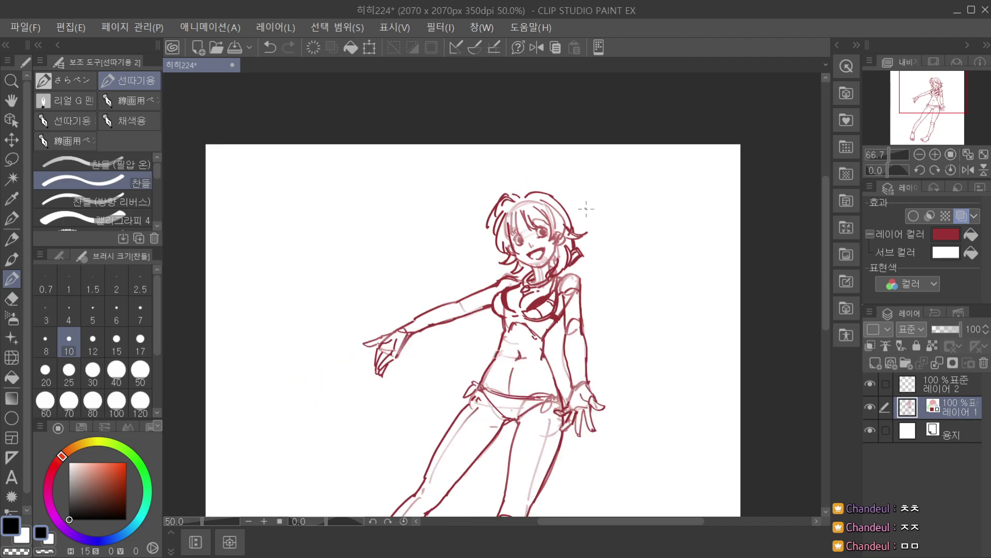
Draw the first long ponytail strands sweeping outward from the hair knot past the right shoulder.
key("ctrl+z")
left_click_drag(574, 264, 609, 294)
scroll(606, 206, "down", 1)
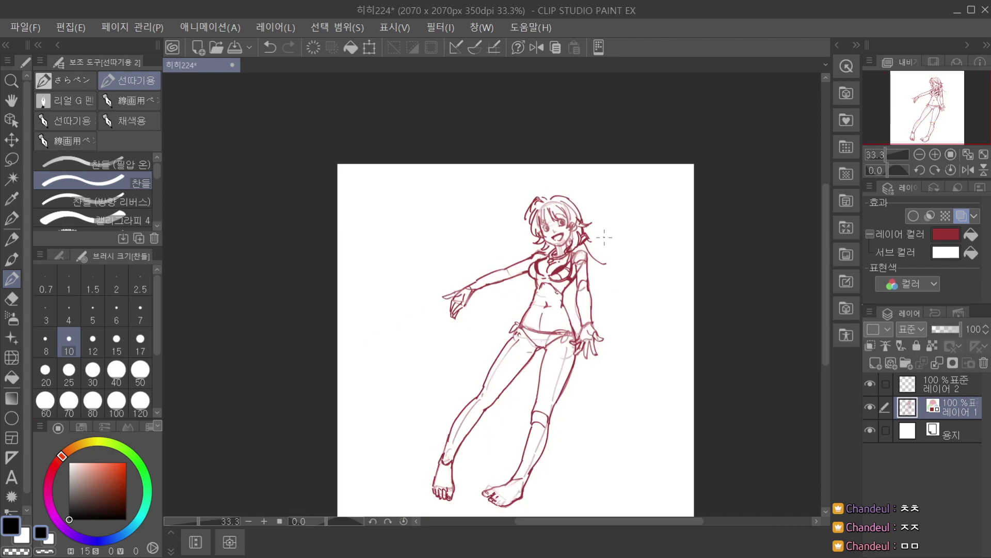
left_click_drag(594, 256, 628, 272)
scroll(619, 269, "up", 1)
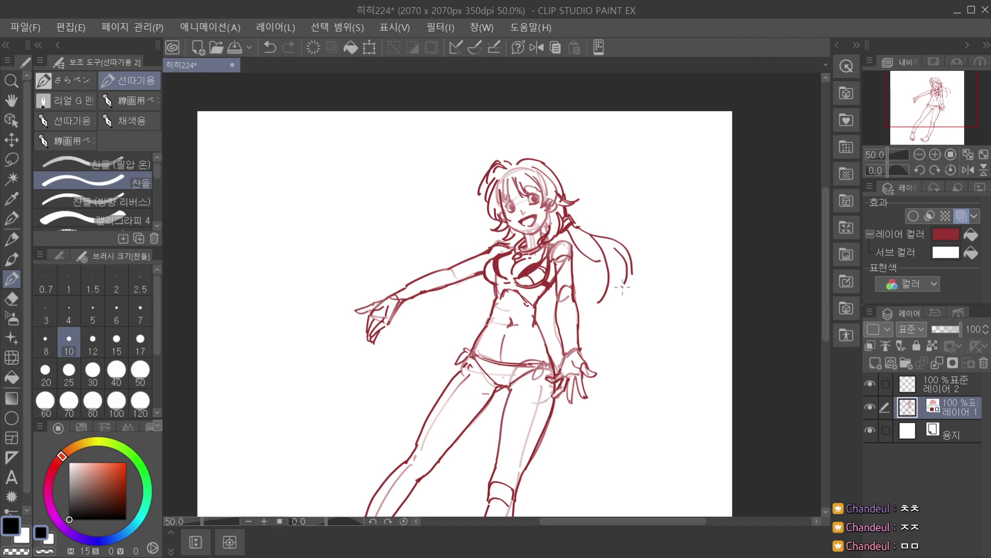
Add curved inner strands and pointed lower tips to the ponytail on the right.
left_click_drag(595, 304, 599, 312)
mouse_move(626, 268)
left_mouse_down()
mouse_move(619, 275)
mouse_move(641, 295)
left_mouse_up()
key("ctrl+z")
left_click_drag(622, 247, 639, 305)
mouse_move(602, 237)
left_mouse_down()
mouse_move(626, 244)
mouse_move(592, 234)
mouse_move(648, 295)
left_mouse_up()
key("ctrl+z")
key("ctrl+z")
Draw the outermost flicked tips at the far end of the right ponytail.
left_click_drag(631, 255, 665, 265)
mouse_move(638, 260)
left_mouse_down()
mouse_move(660, 273)
mouse_move(647, 254)
mouse_move(666, 266)
left_mouse_up()
key("ctrl+z")
key("ctrl+z")
left_click_drag(635, 258, 668, 274)
key("ctrl+z")
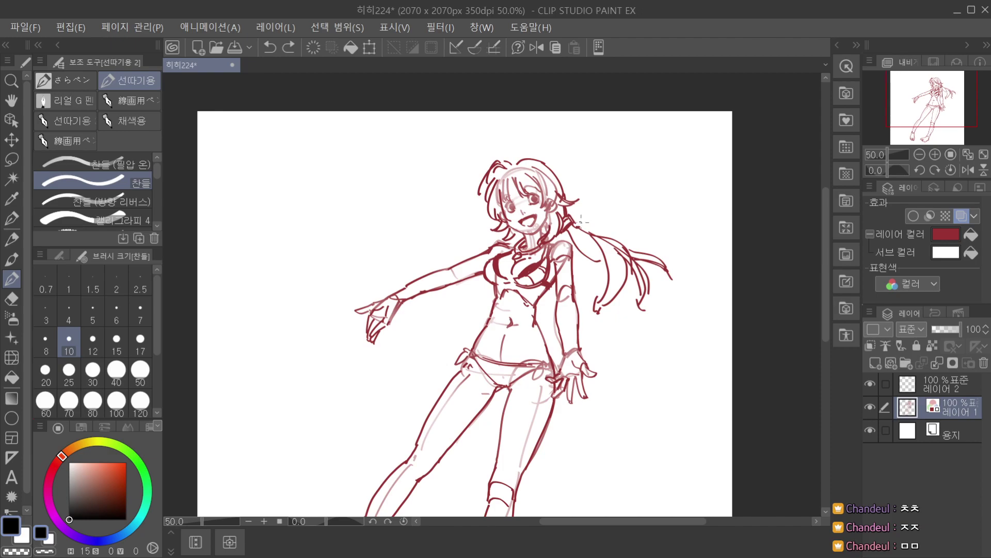
scroll(635, 221, "down", 2)
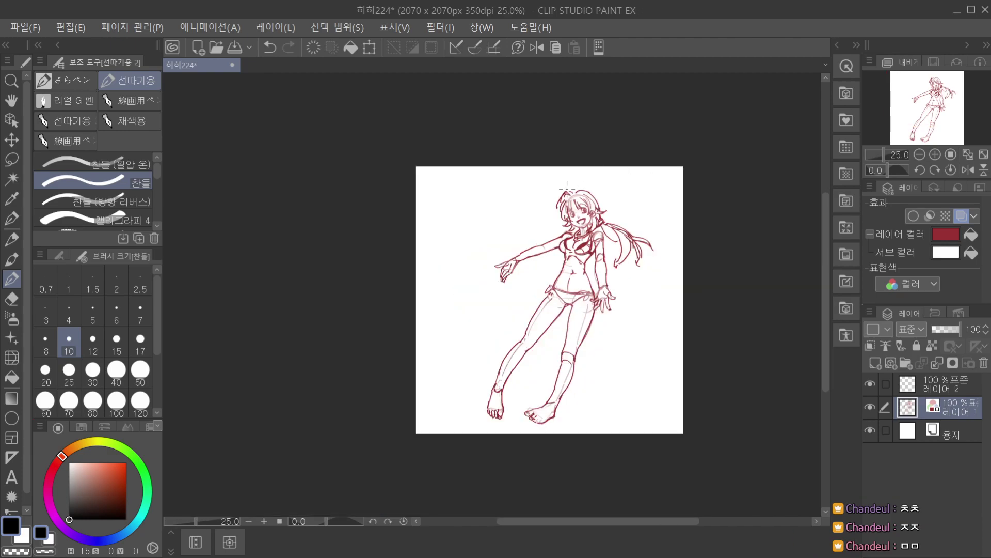
Draw a second hair tail streaming out to the left above the outstretched arm, with pointed ends and inner strands.
scroll(549, 211, "up", 1)
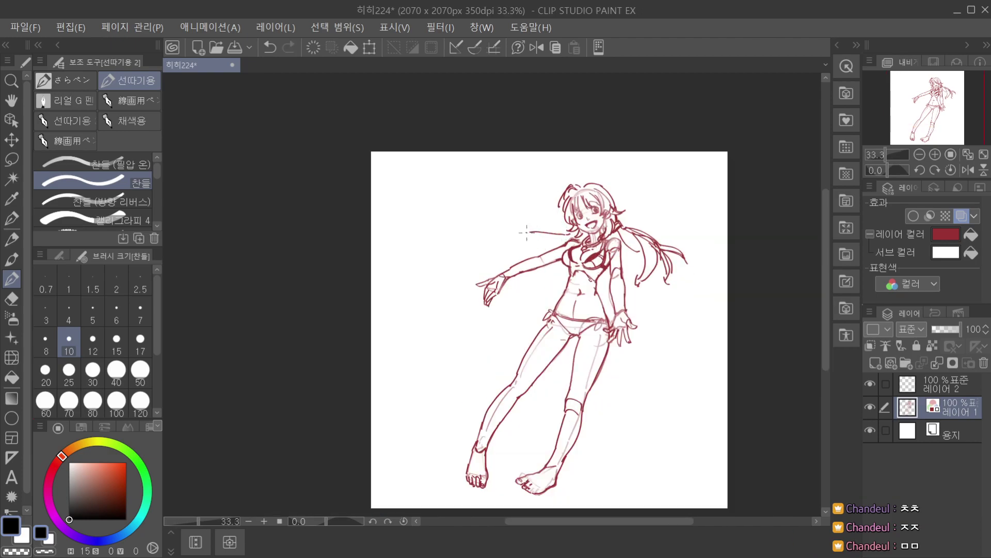
mouse_move(509, 242)
left_mouse_down()
mouse_move(556, 233)
mouse_move(516, 259)
left_mouse_up()
key("ctrl+z")
key("ctrl+z")
scroll(534, 226, "up", 1)
key("ctrl+z")
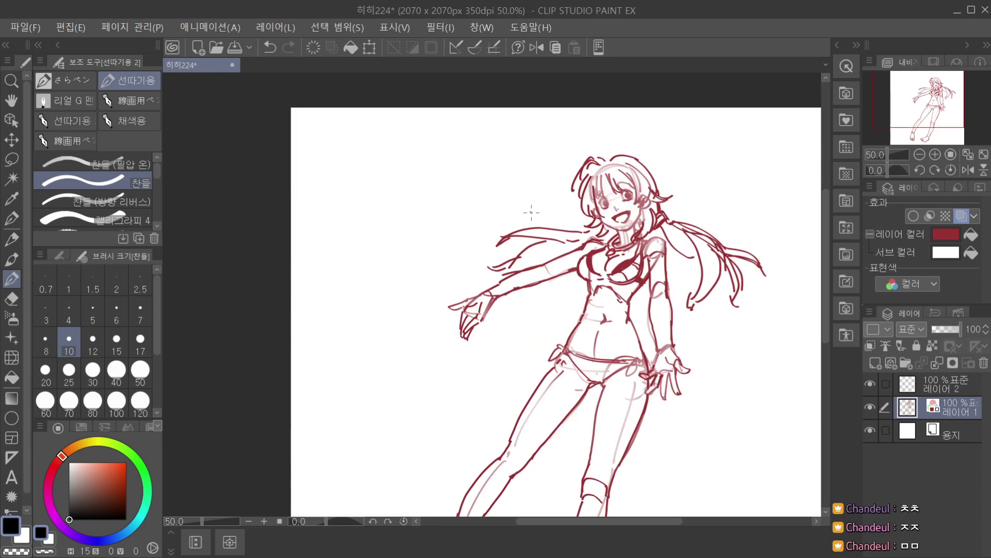
scroll(531, 211, "down", 1)
scroll(549, 227, "up", 1)
key("ctrl+z")
left_click_drag(553, 239, 566, 234)
Refine the inner strands of the right ponytail near its outer end.
scroll(588, 196, "down", 1)
key("space")
mouse_move(652, 221)
left_mouse_down()
mouse_move(591, 227)
mouse_move(600, 243)
left_mouse_up()
scroll(593, 228, "up", 1)
key("p")
key("ctrl+z")
left_click_drag(589, 239, 601, 246)
key("ctrl+z")
key("ctrl+z")
key("ctrl+z")
key("ctrl+z")
left_click_drag(624, 238, 633, 256)
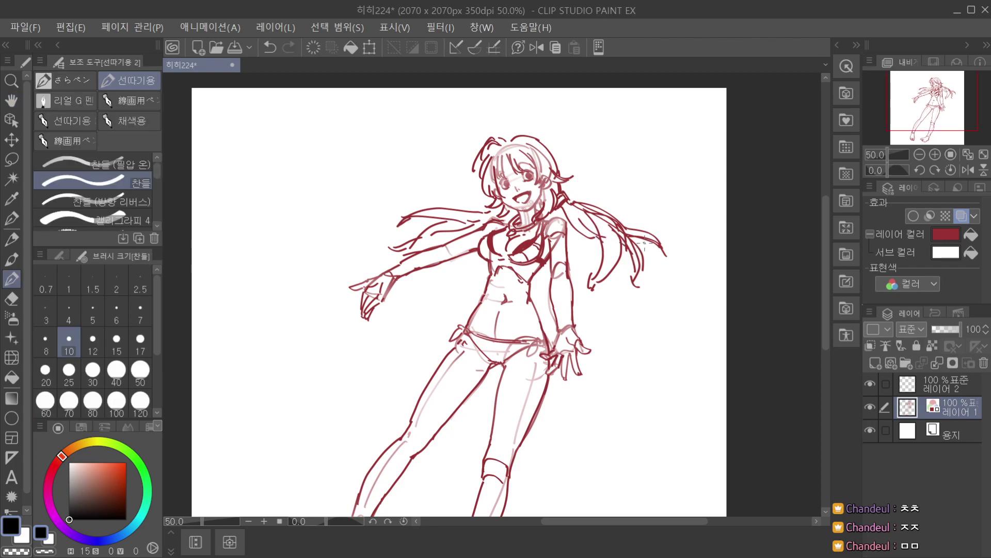
scroll(646, 241, "down", 2)
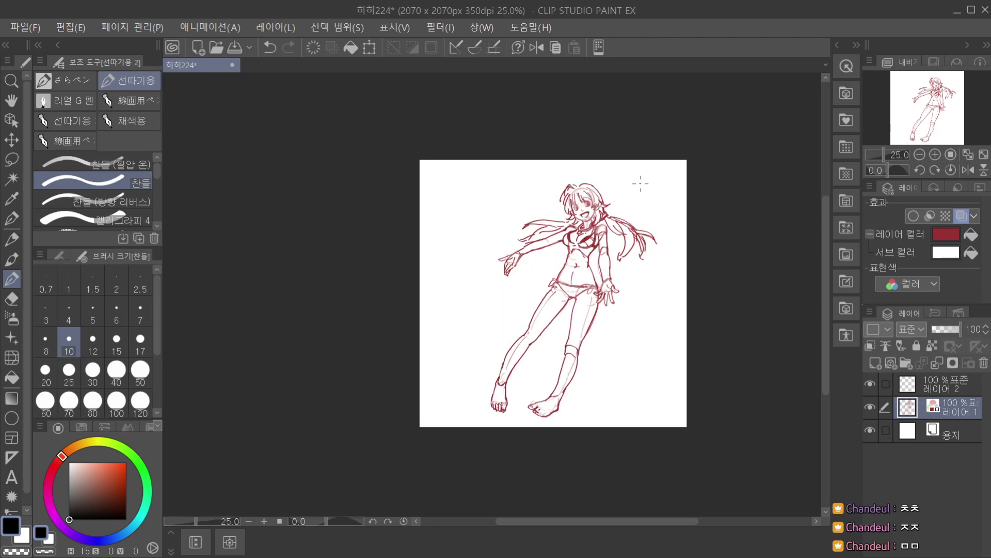
scroll(581, 169, "up", 1)
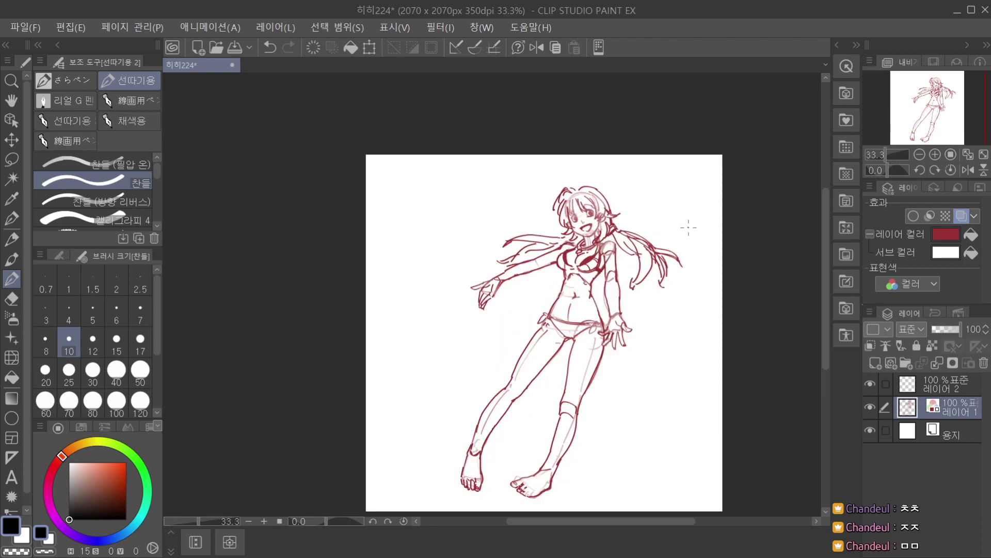
scroll(564, 202, "up", 2)
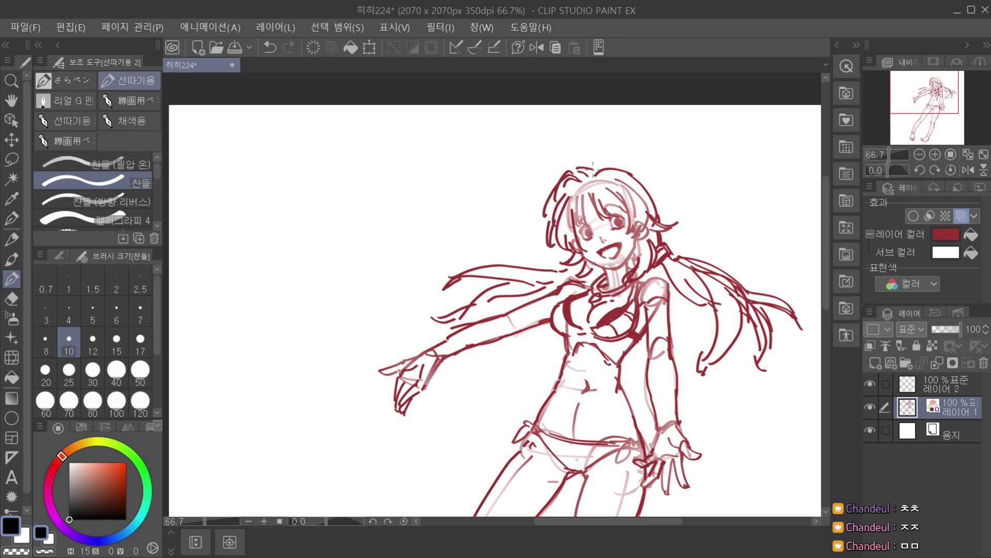
scroll(635, 170, "down", 3)
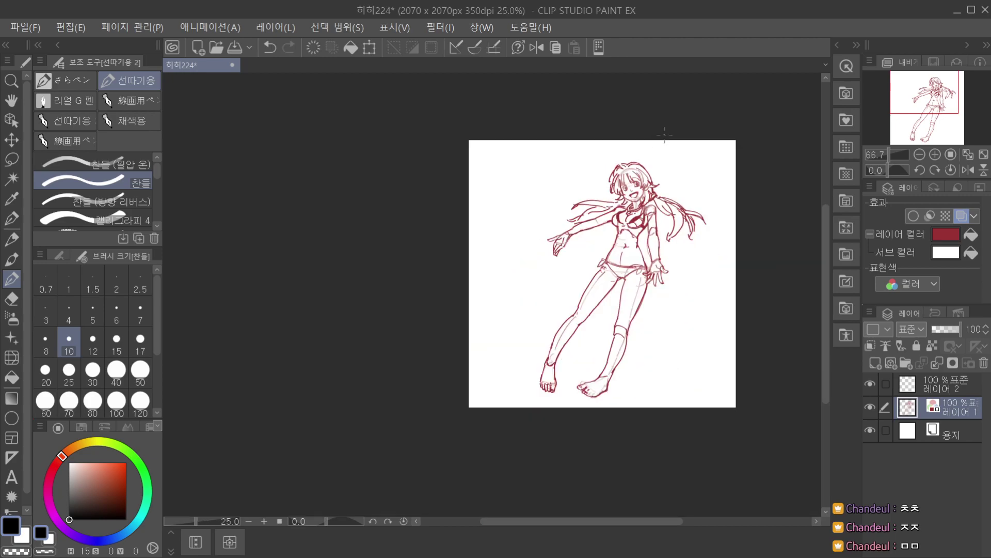
scroll(649, 164, "up", 2)
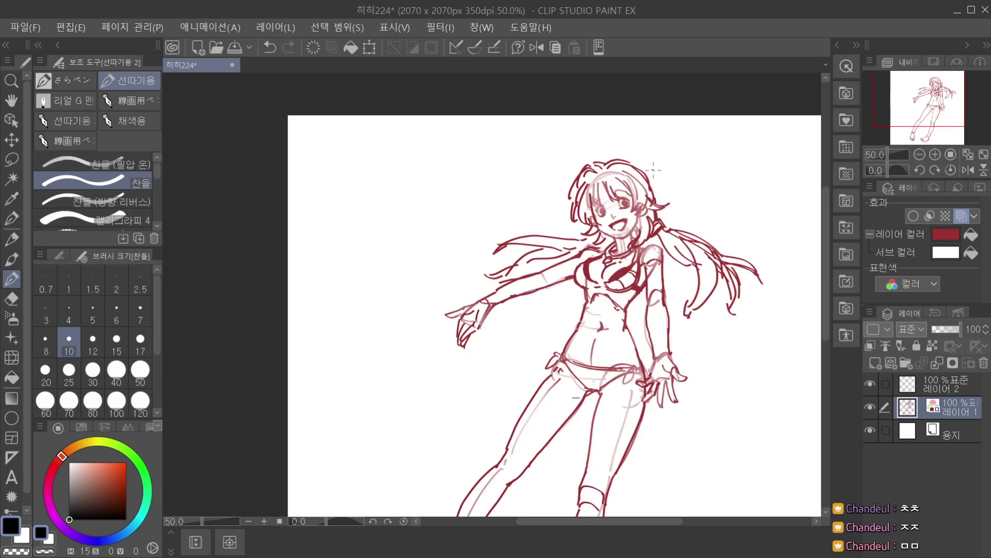
Redraw the waist-to-hip contour on the left side, running it down into the bikini bottom.
scroll(651, 175, "down", 2)
key("h")
left_click_drag(703, 293, 608, 259)
scroll(550, 245, "up", 2)
key("p")
left_click_drag(495, 253, 509, 276)
key("ctrl+z")
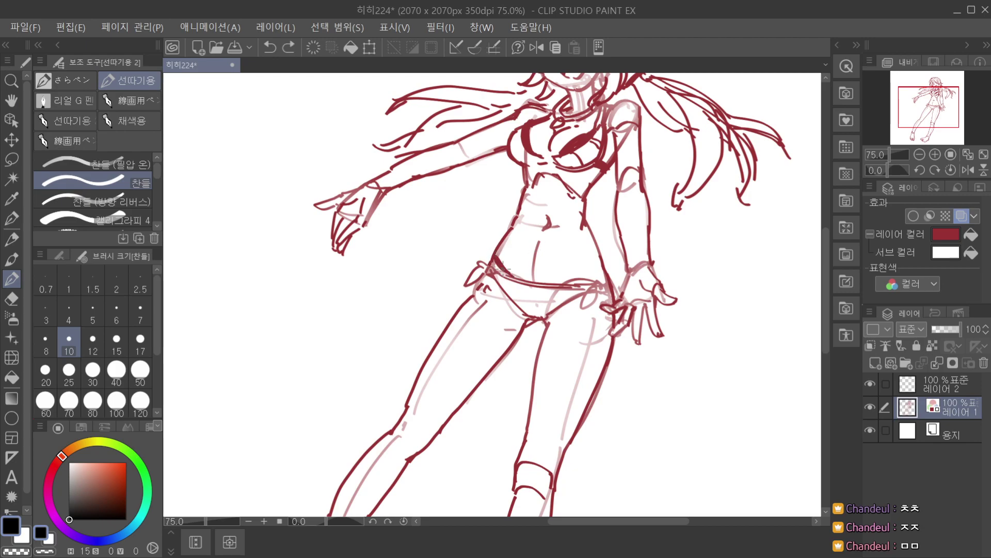
left_click_drag(496, 252, 514, 224)
key("ctrl+z")
key("ctrl+z")
Draw a heavier hip crease above the bikini waistband on the right side.
left_click_drag(579, 280, 603, 261)
key("ctrl+z")
key("ctrl+z")
key("ctrl+z")
scroll(602, 258, "down", 3)
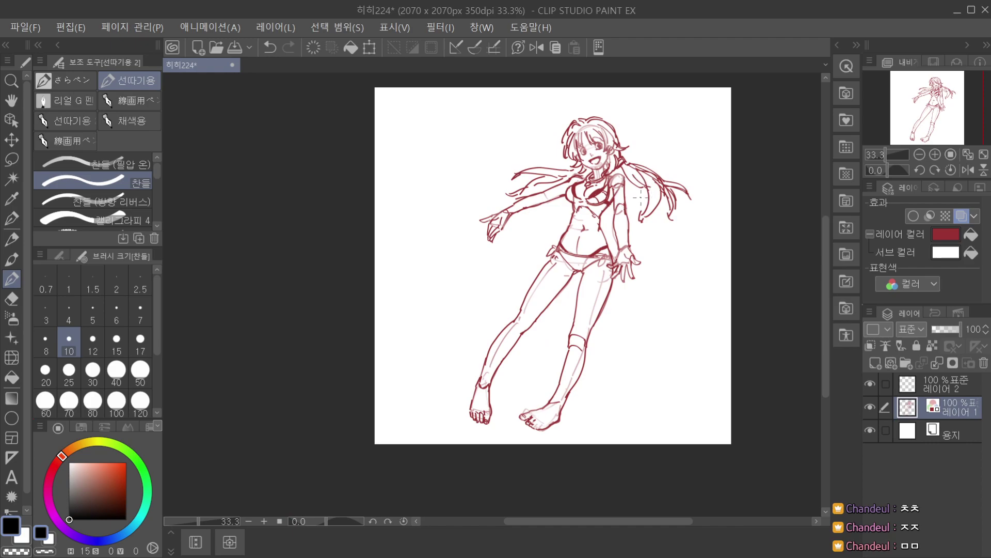
Draw a second waistband line across the front of the bikini bottom.
key("space")
left_click_drag(644, 275, 626, 289)
scroll(545, 258, "up", 3)
key("p")
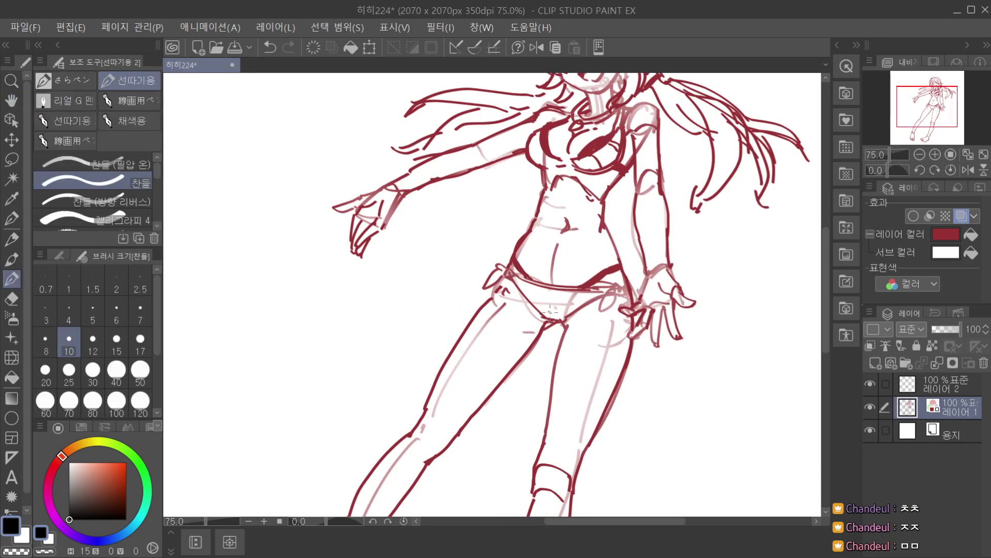
left_click_drag(527, 288, 595, 297)
key("ctrl+z")
key("ctrl+z")
mouse_move(536, 297)
left_mouse_down()
mouse_move(574, 293)
mouse_move(566, 305)
mouse_move(529, 297)
mouse_move(569, 314)
mouse_move(619, 288)
left_mouse_up()
key("ctrl+z")
Redraw the bikini bottom's right leg opening, curving it from the crotch up to the hip.
scroll(581, 310, "down", 2)
scroll(587, 306, "up", 2)
key("ctrl+z")
mouse_move(575, 311)
left_mouse_down()
mouse_move(611, 284)
mouse_move(624, 282)
mouse_move(607, 300)
mouse_move(625, 290)
left_mouse_up()
key("ctrl+z")
mouse_move(603, 298)
left_mouse_down()
mouse_move(624, 293)
mouse_move(612, 290)
left_mouse_up()
scroll(635, 293, "down", 1)
key("space")
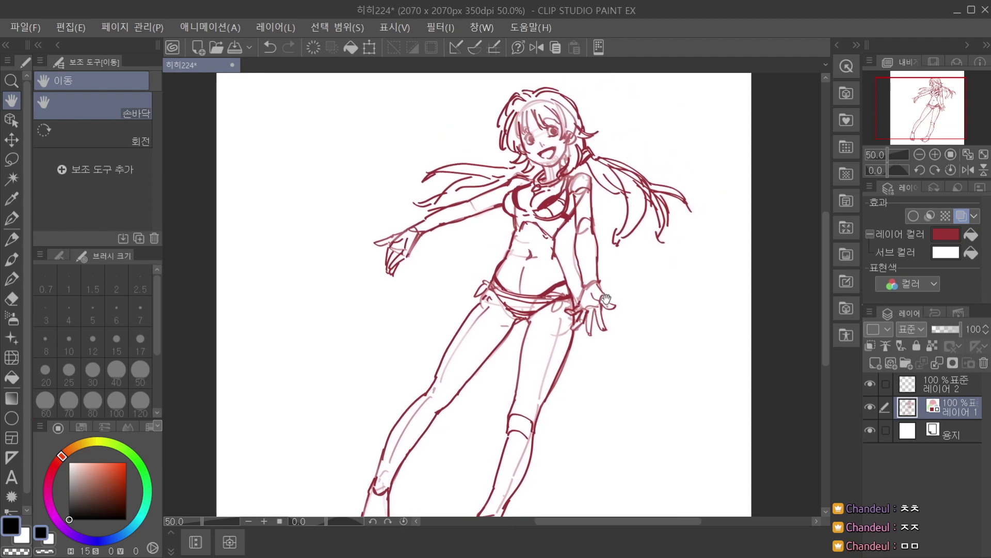
Transform the whole sketch, moving the figure slightly upward on the canvas.
scroll(612, 290, "down", 1)
scroll(627, 303, "down", 1)
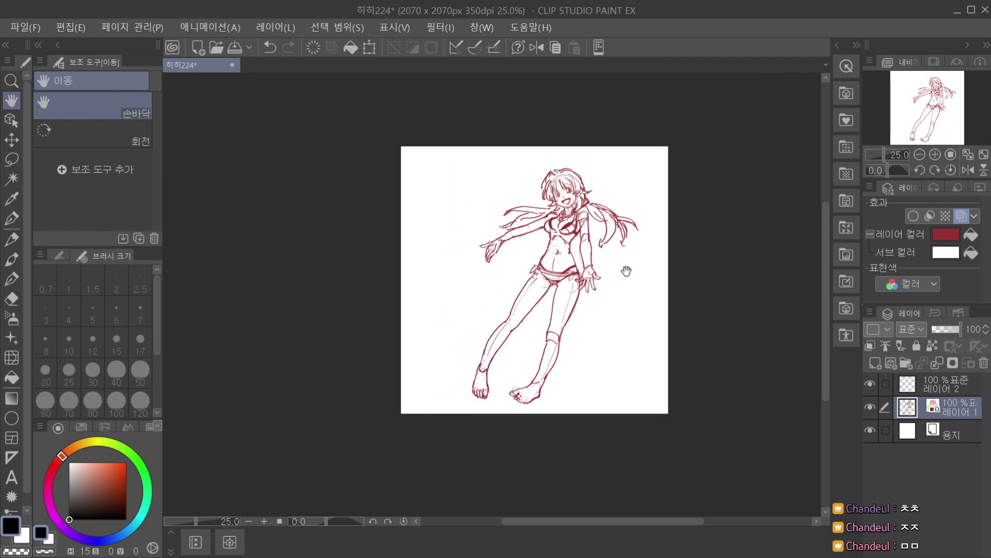
left_click_drag(633, 279, 660, 189)
key("p")
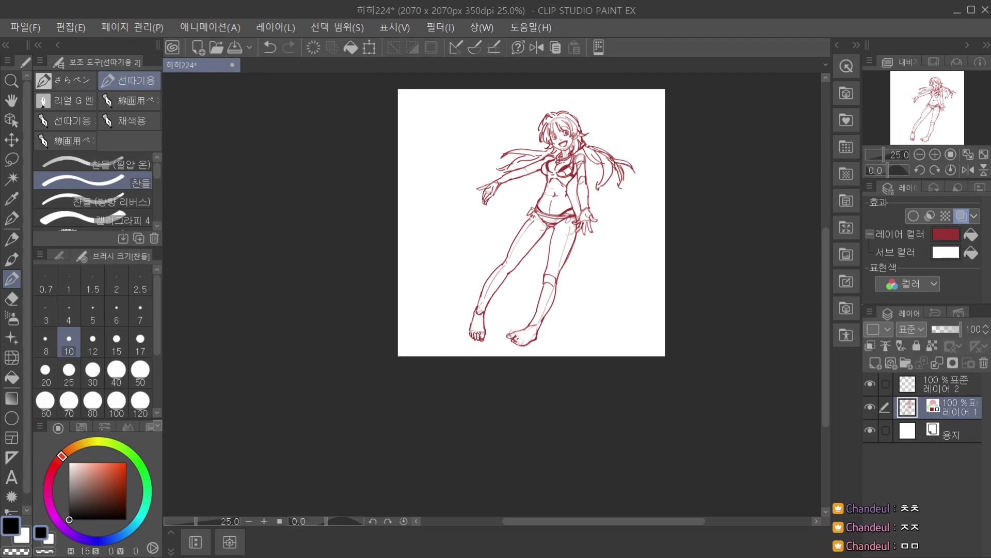
left_click_drag(930, 96, 926, 90)
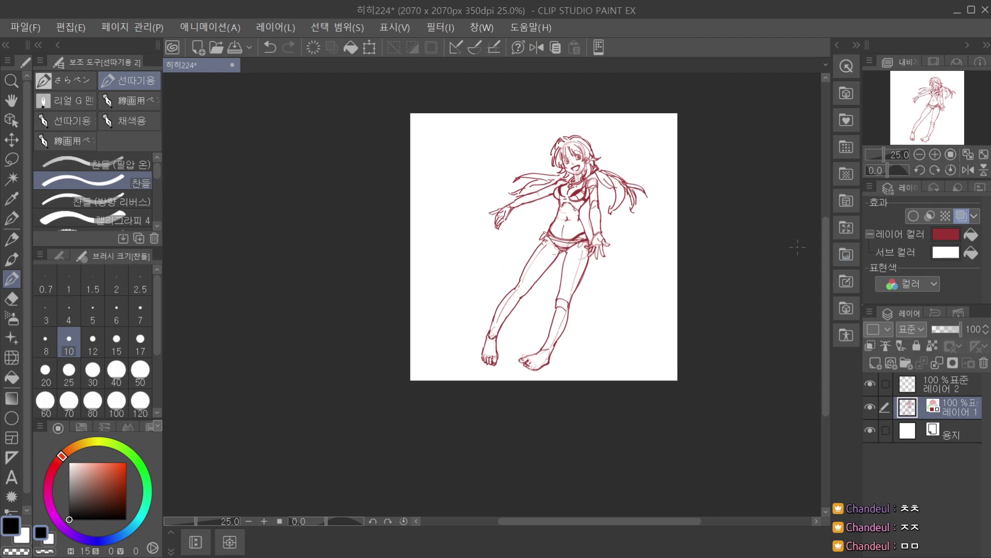
left_click(374, 43)
left_click_drag(593, 230, 595, 221)
left_click(536, 387)
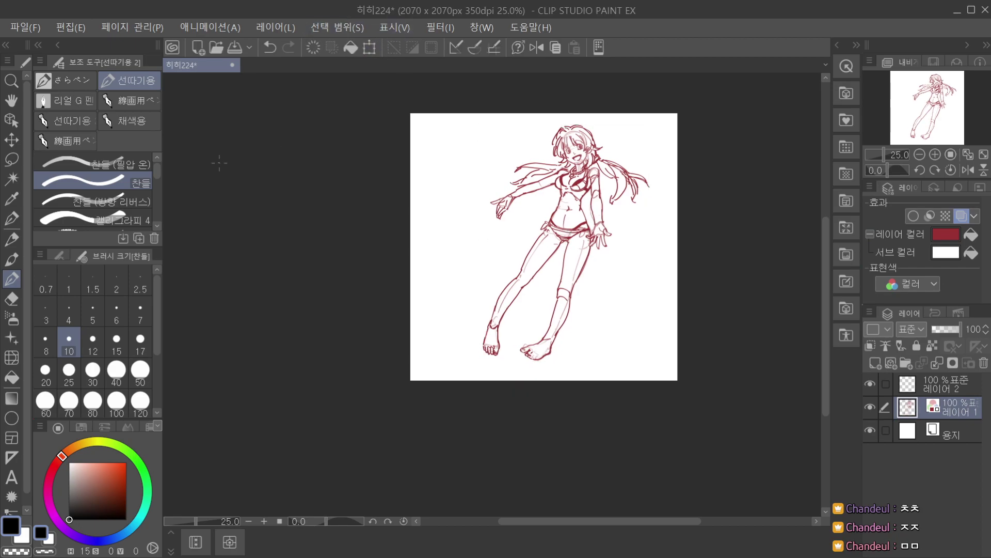
Lasso the lower leg and foot on the right, transform them slightly down and left, and clear the selection.
left_click(11, 160)
scroll(534, 342, "up", 1)
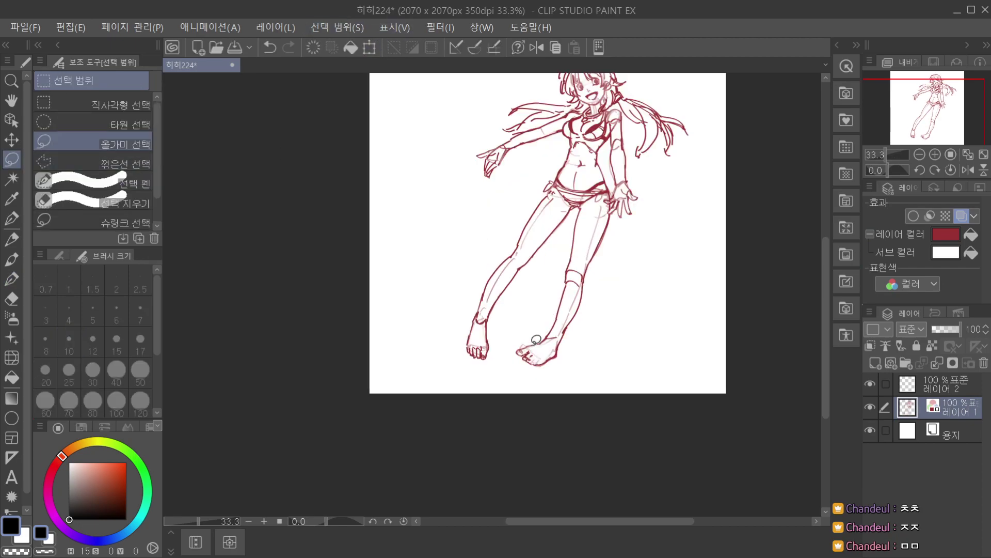
mouse_move(541, 376)
left_mouse_down()
mouse_move(509, 343)
mouse_move(568, 279)
mouse_move(586, 281)
mouse_move(563, 373)
left_mouse_up()
left_click(597, 401)
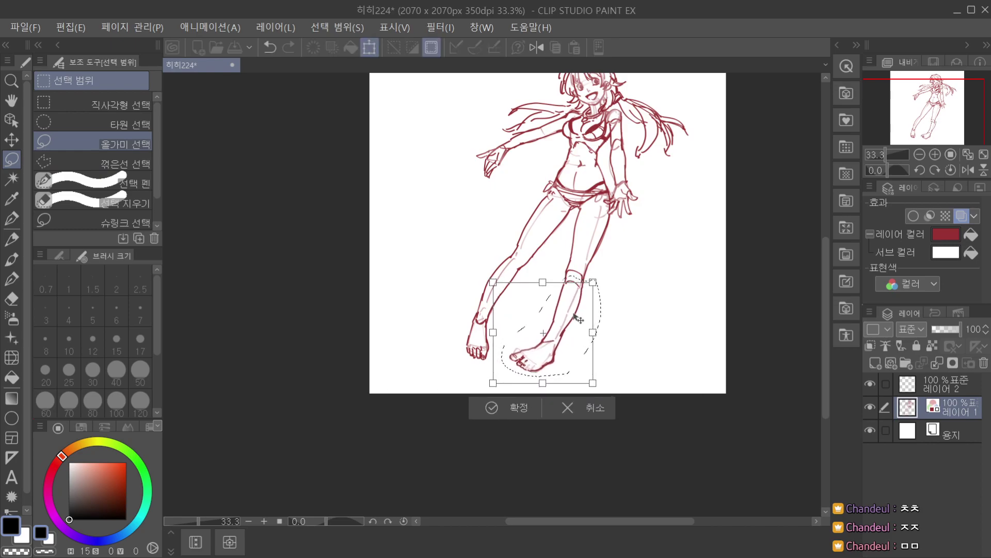
scroll(585, 290, "down", 1)
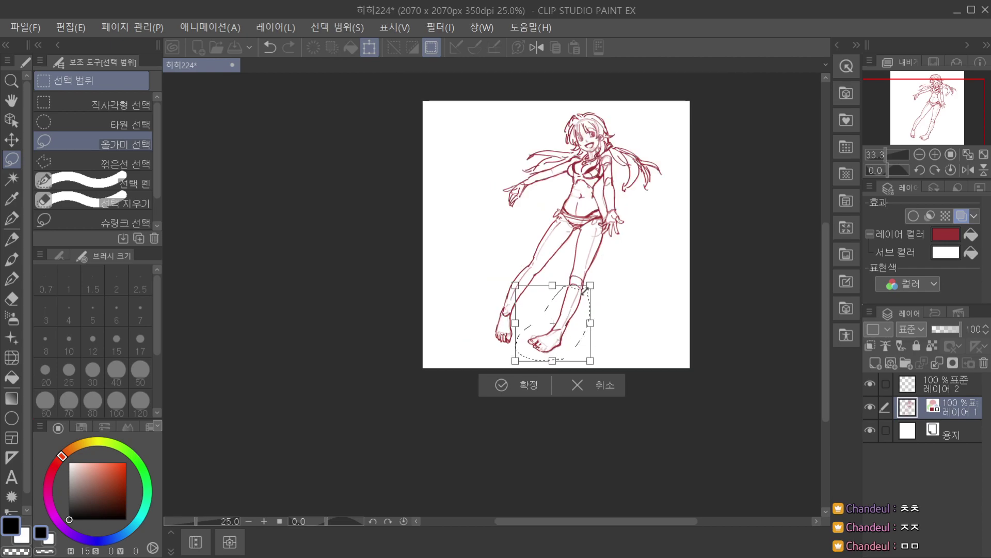
left_click(527, 384)
left_click(408, 384)
Lasso the foot on the right and adjust its fit at the ankle with a transform, then clear the selection.
key("space")
left_click_drag(639, 296, 604, 323)
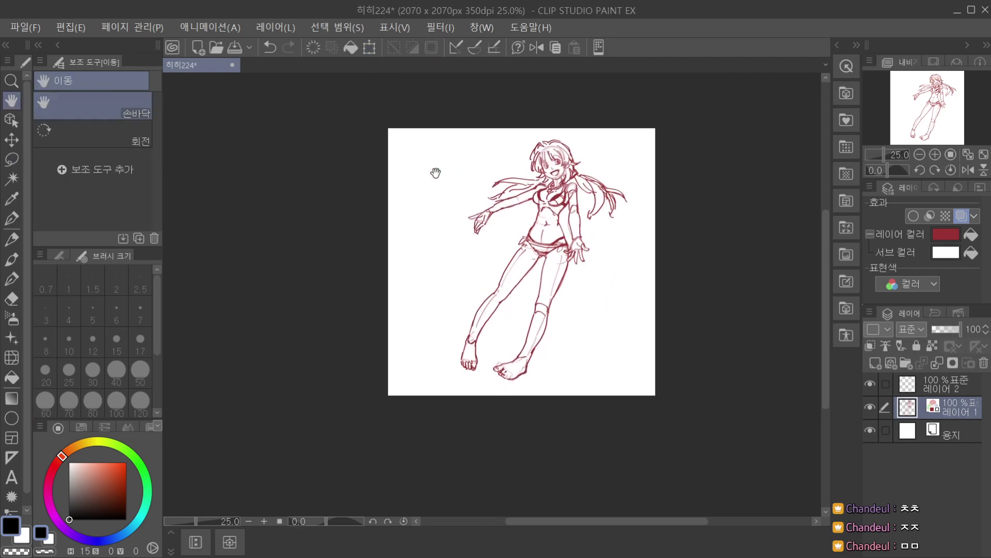
left_click(12, 278)
scroll(588, 291, "down", 2)
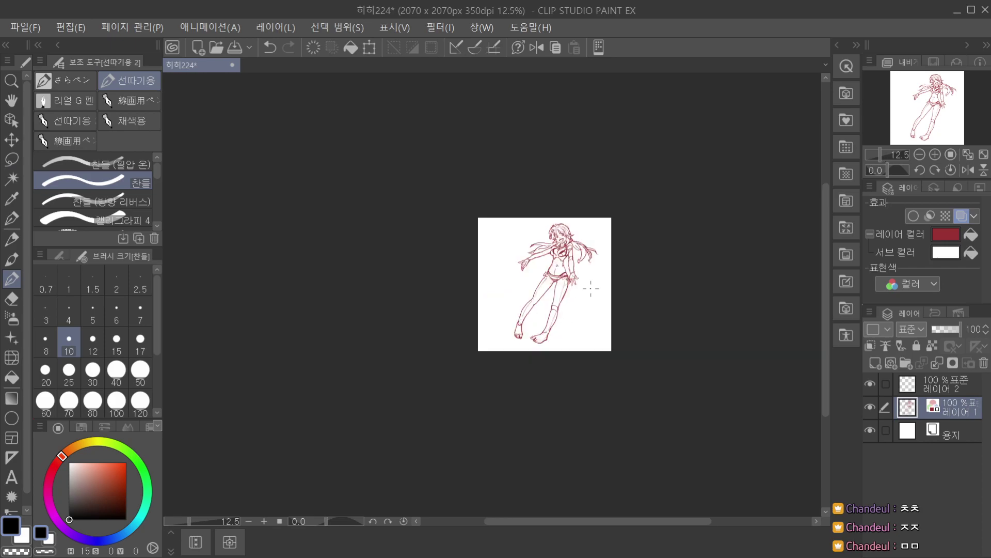
key("m")
scroll(551, 342, "up", 4)
mouse_move(539, 338)
left_mouse_down()
mouse_move(519, 293)
mouse_move(504, 356)
mouse_move(540, 336)
mouse_move(546, 317)
mouse_move(531, 341)
left_mouse_up()
key("ctrl+t")
scroll(550, 297, "up", 1)
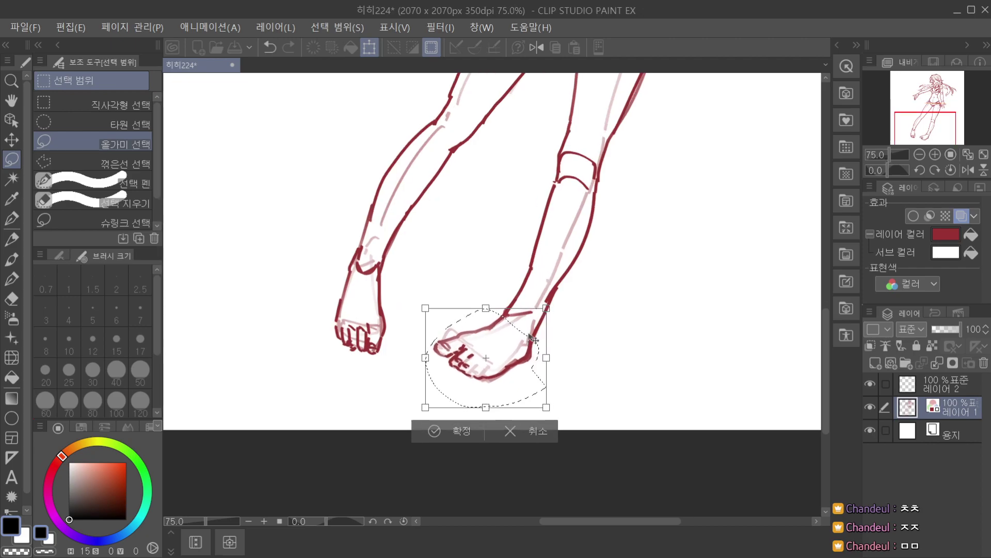
left_click(435, 431)
left_click(339, 430)
Strengthen the outer contour below the knee of the leg on the right with the pen.
scroll(351, 392, "down", 2)
key("space")
mouse_move(602, 284)
left_mouse_down()
mouse_move(602, 297)
mouse_move(610, 292)
left_mouse_up()
scroll(609, 292, "down", 1)
key("p")
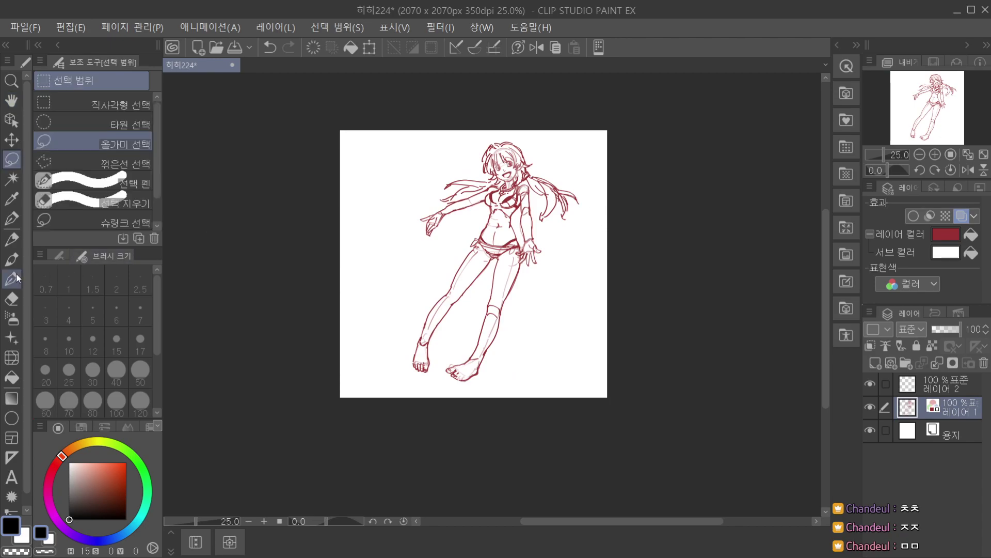
scroll(495, 318, "up", 2)
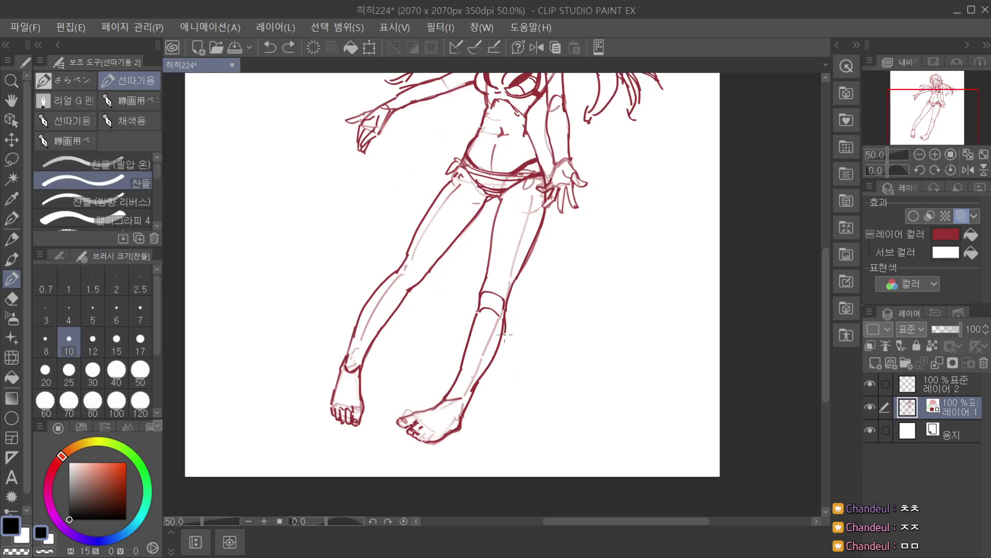
scroll(509, 319, "down", 4)
Draw curved cross-contour bands around both thighs and lower legs.
scroll(444, 267, "up", 3)
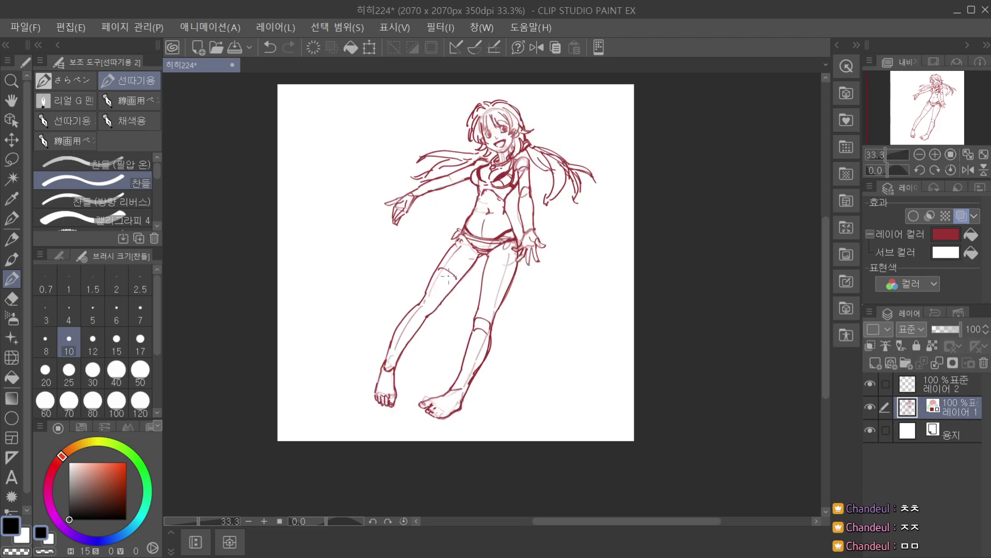
scroll(508, 255, "down", 1)
scroll(508, 256, "up", 1)
key("ctrl+z")
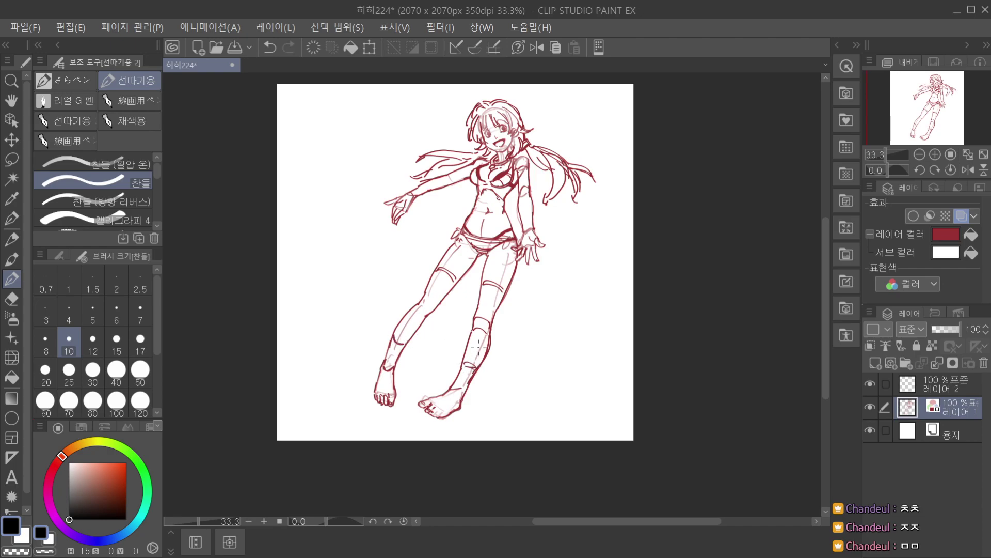
Draw a curved cross-contour line at the knee of the leg on the left.
key("ctrl+z")
scroll(488, 344, "down", 1)
scroll(424, 302, "up", 1)
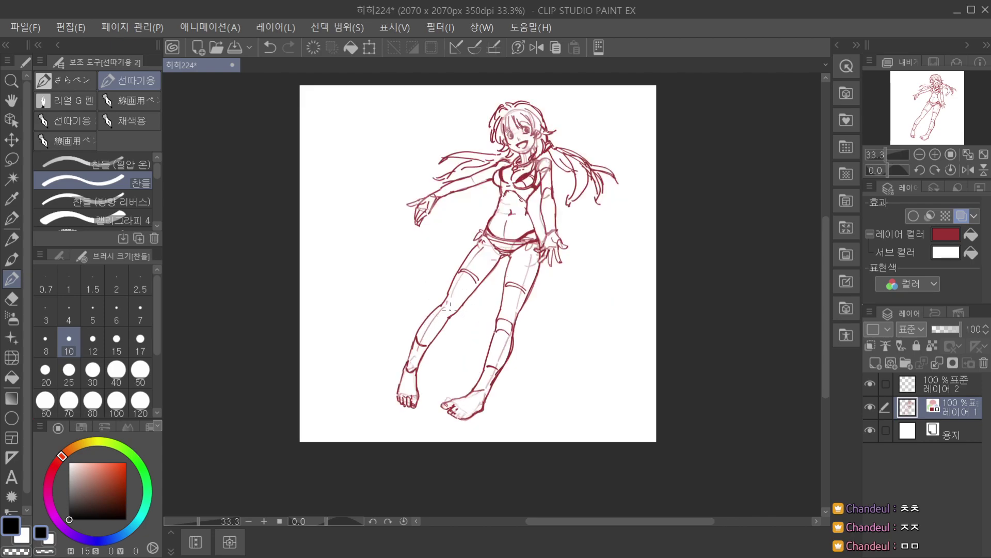
scroll(457, 296, "down", 1)
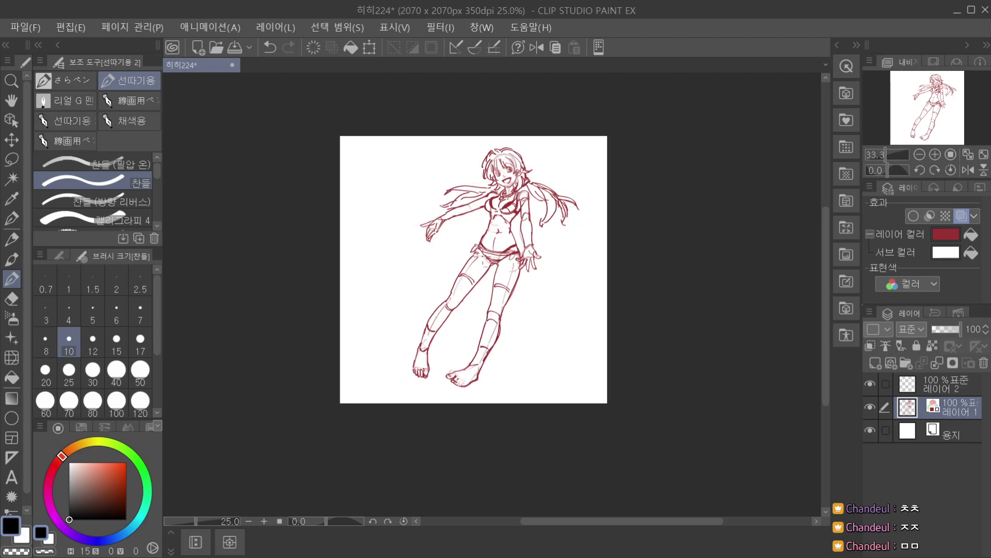
Undo the last sketch strokes and redraw the waist and hip contour beside the arm on the right.
key("space")
left_click_drag(557, 275, 535, 308)
scroll(528, 308, "down", 2)
scroll(526, 307, "up", 2)
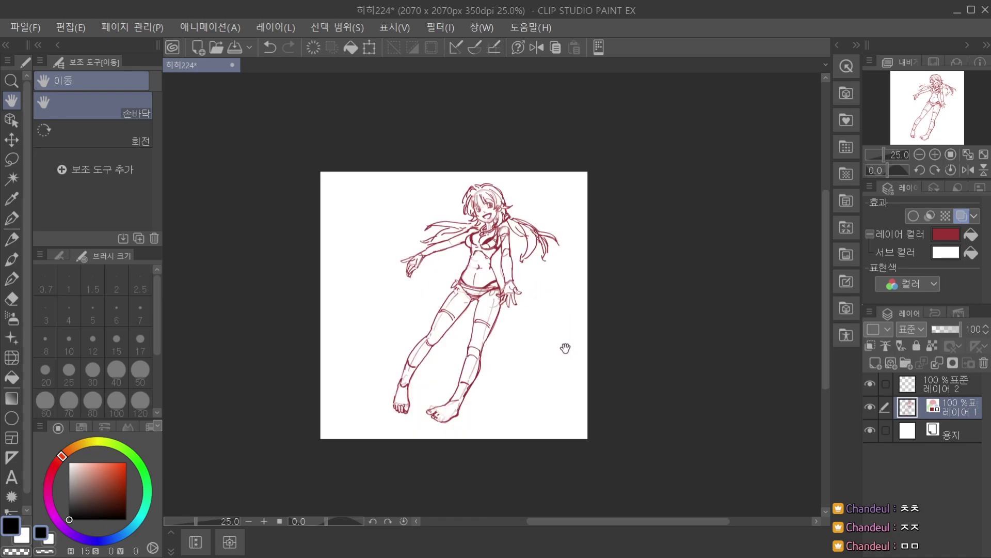
left_click_drag(574, 285, 568, 282)
scroll(504, 220, "up", 2)
key("ctrl+z")
key("ctrl+z")
key("ctrl+z")
key("ctrl+z")
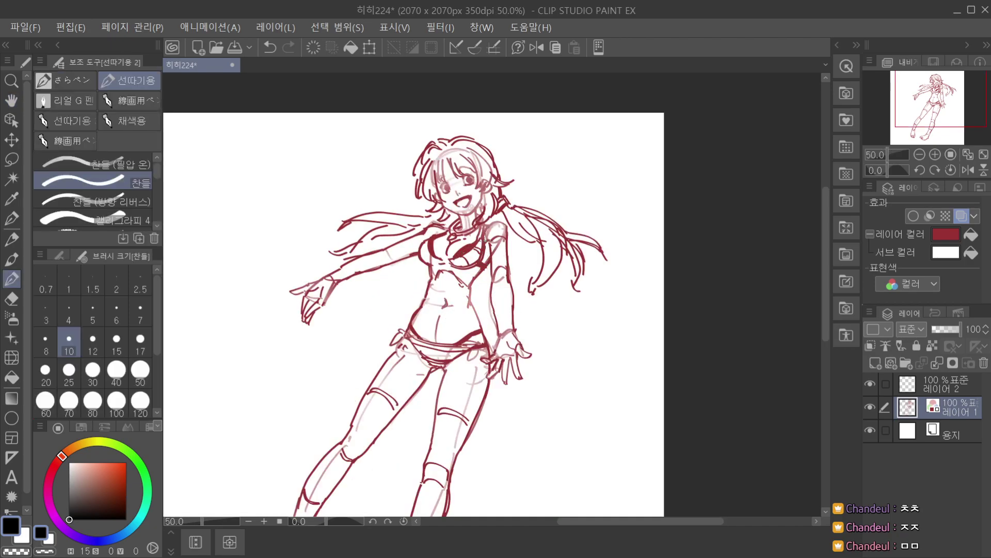
key("ctrl+z")
left_click_drag(486, 269, 472, 288)
key("ctrl+z")
left_click_drag(471, 293, 496, 349)
key("ctrl+z")
key("ctrl+z")
left_click_drag(488, 336, 494, 360)
key("ctrl+minus")
key("ctrl+minus")
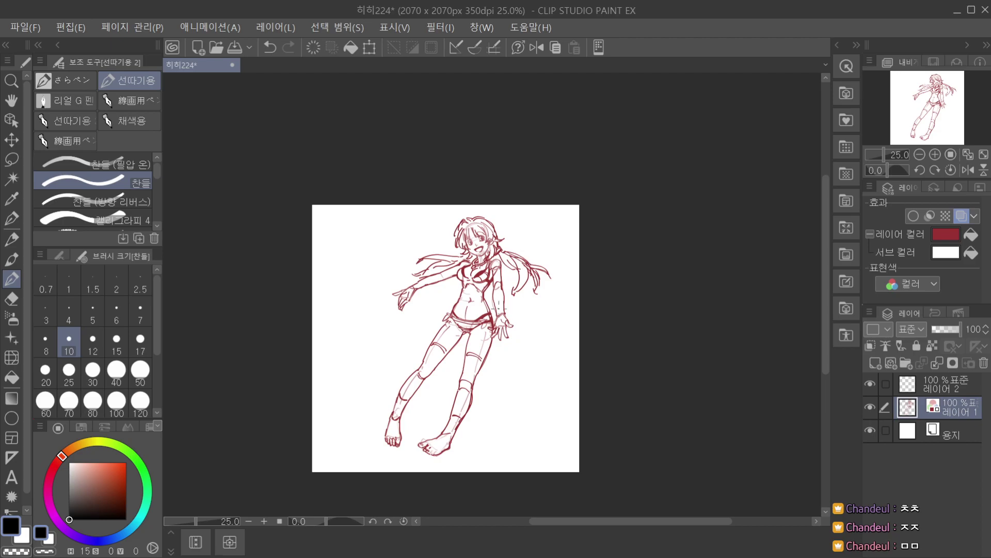
scroll(494, 341, "up", 2)
scroll(500, 289, "down", 2)
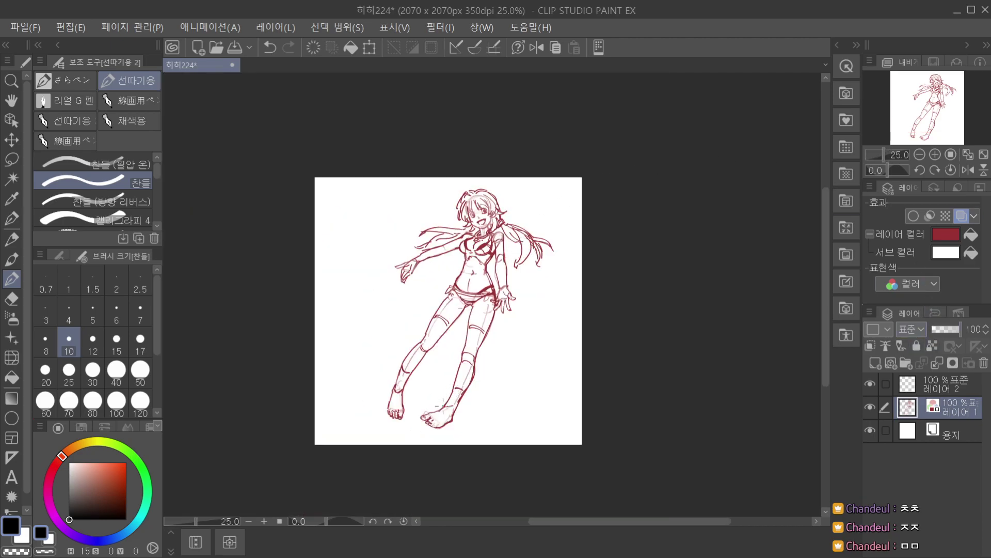
key("ctrl+z")
left_click_drag(418, 409, 405, 416)
left_click_drag(401, 419, 422, 420)
key("ctrl+z")
key("ctrl+z")
key("ctrl+z")
left_click_drag(404, 424, 481, 424)
key("ctrl+z")
left_click_drag(384, 417, 437, 415)
key("ctrl+z")
left_click_drag(486, 415, 498, 414)
left_click_drag(427, 406, 397, 423)
key("ctrl+z")
scroll(486, 397, "down", 4)
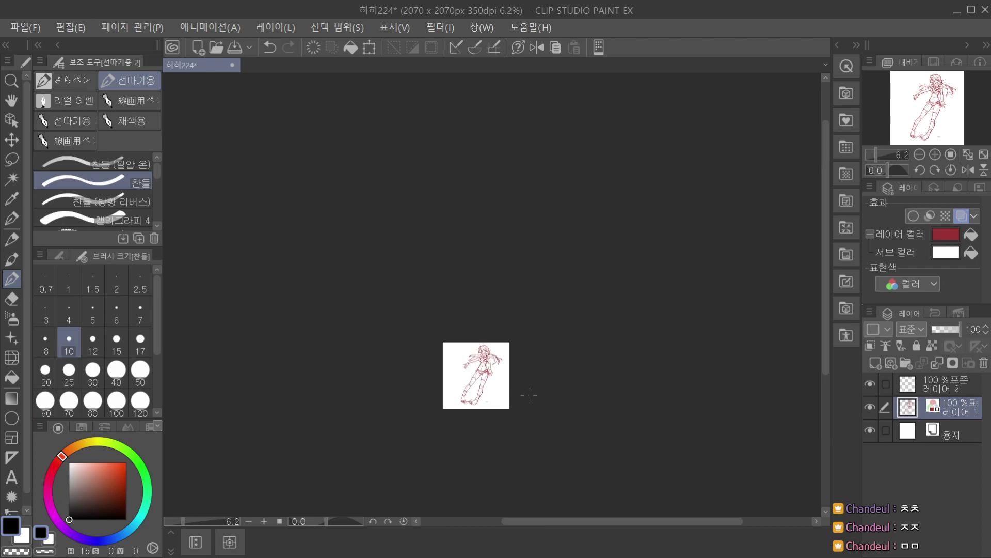
scroll(511, 402, "up", 5)
key("ctrl+z")
key("space")
left_click_drag(498, 421, 555, 437)
scroll(520, 427, "up", 1)
scroll(511, 429, "down", 1)
key("ctrl+z")
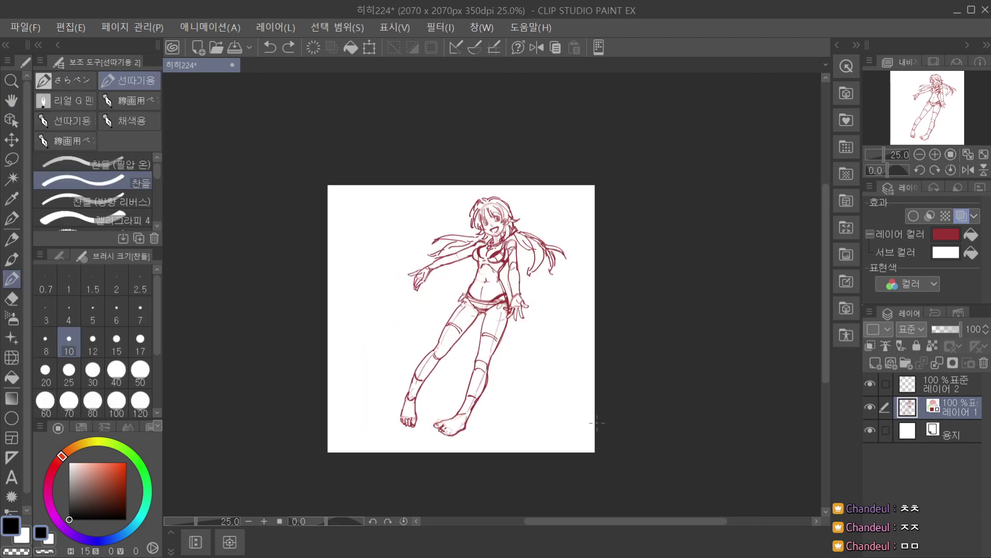
Fade the sketch layer 레이어 1 to 23% opacity and make 레이어 2 active for inking with a size 7 pen.
left_click(938, 332)
key("ctrl+plus")
left_click(934, 383)
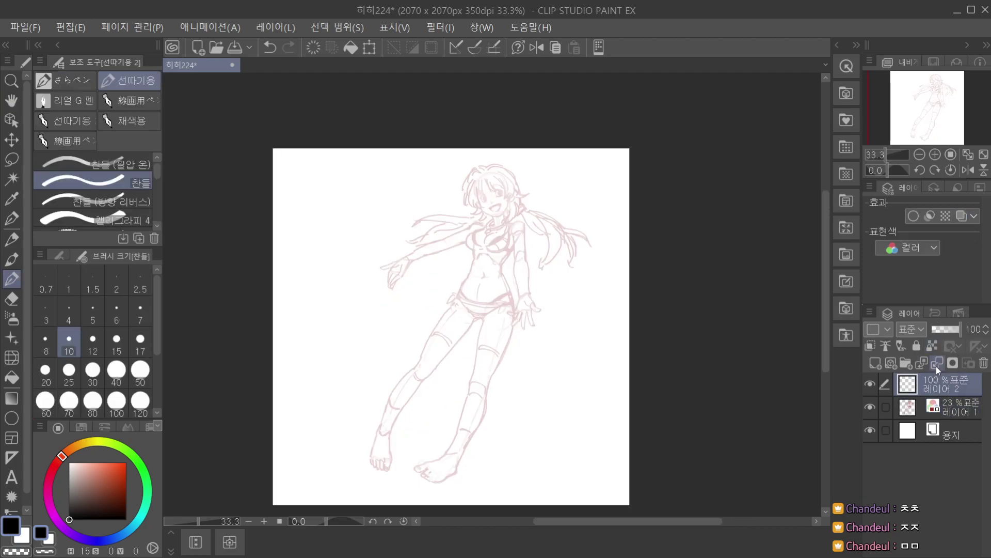
left_click(142, 310)
Ink the upper lash line of the eye on the left in black, replacing the first attempt.
key("space")
mouse_move(501, 235)
left_mouse_down()
mouse_move(467, 301)
mouse_move(436, 273)
mouse_move(447, 280)
left_mouse_up()
scroll(434, 277, "up", 4)
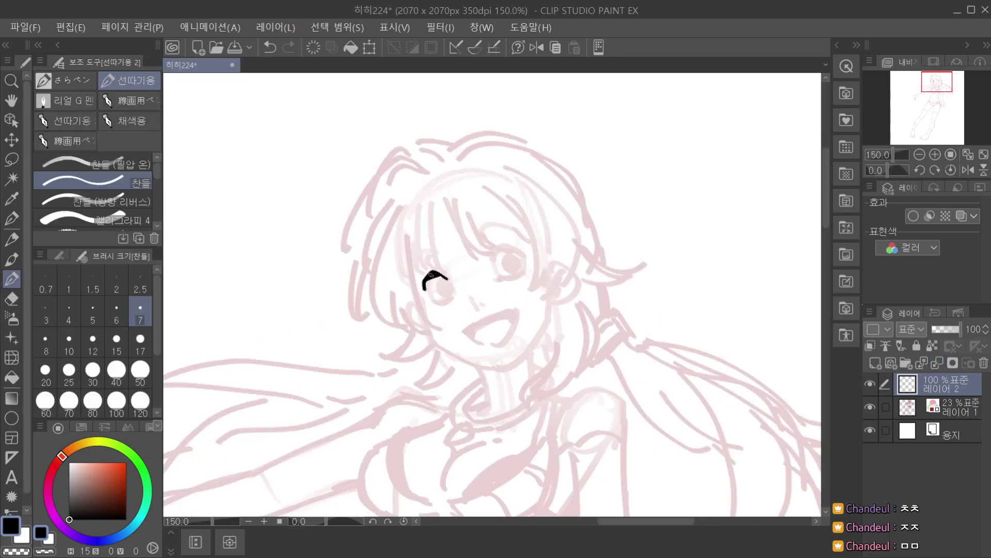
scroll(450, 244, "down", 2)
scroll(450, 245, "up", 2)
left_click(11, 317)
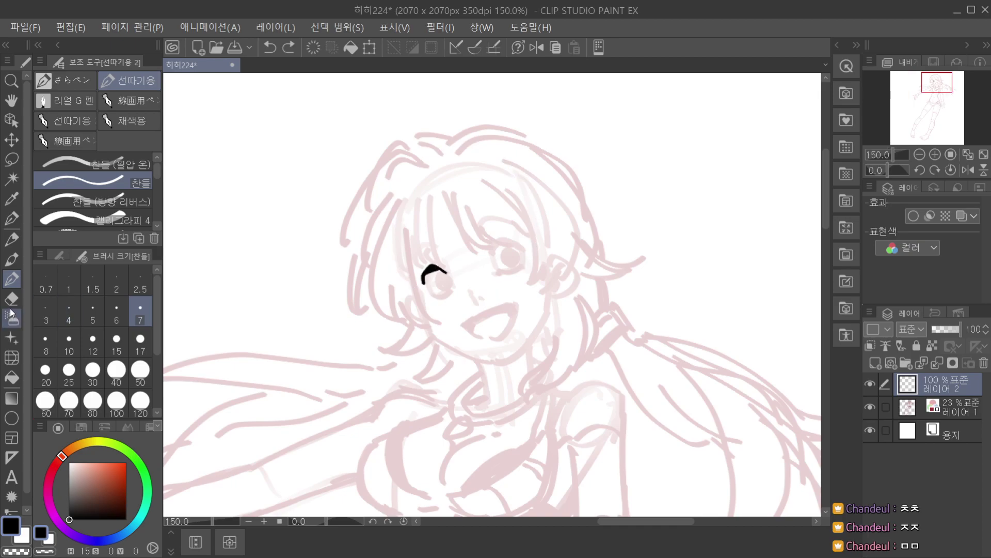
left_click(129, 104)
left_click(12, 300)
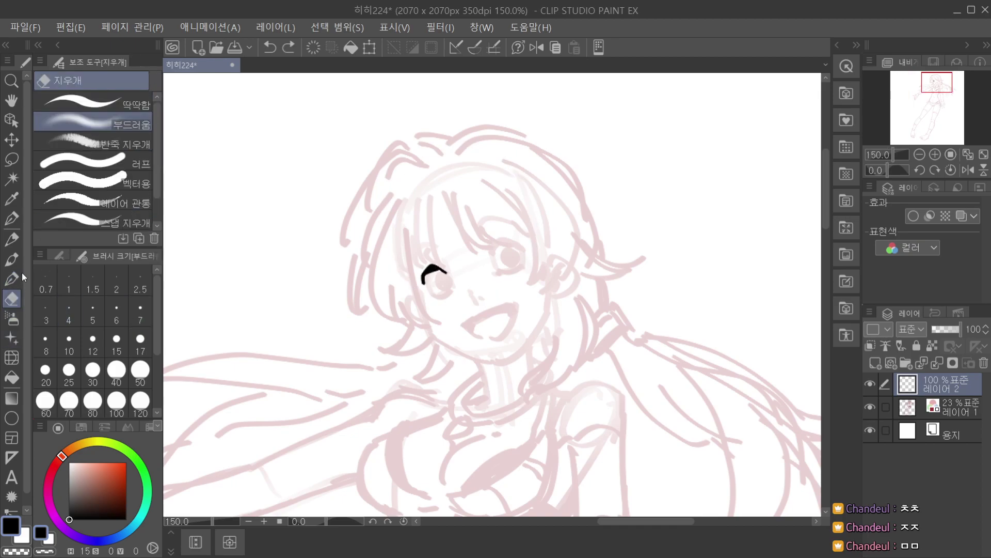
left_click(125, 109)
left_click(13, 276)
left_click_drag(427, 289, 449, 250)
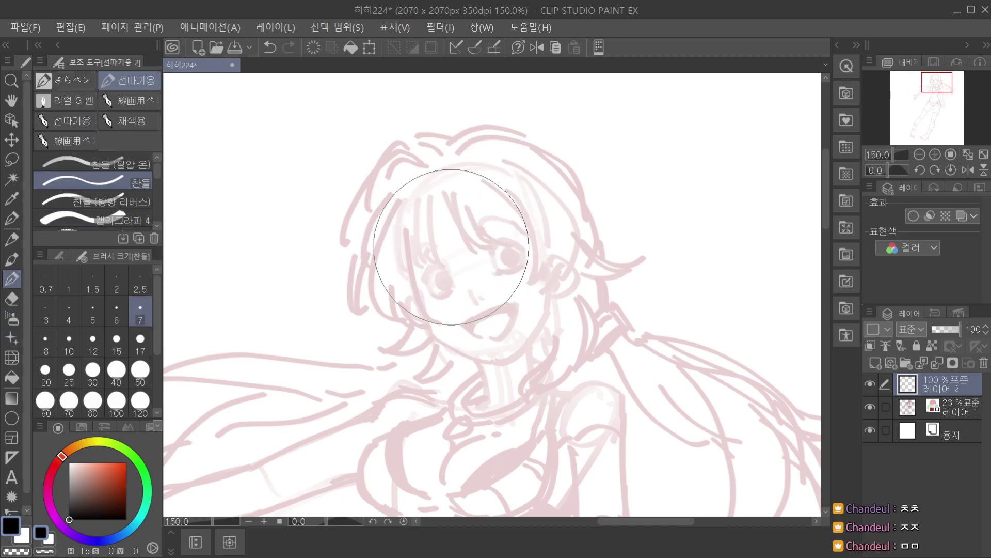
left_click_drag(423, 288, 447, 268)
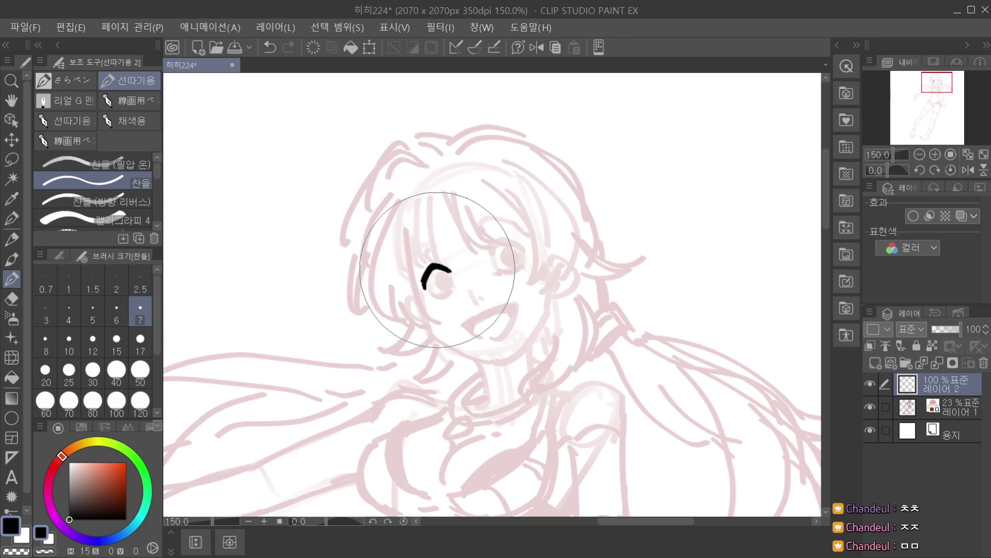
Ink the iris and lower lash line of the eye on the left, undoing and redrawing strokes that miss the shape.
mouse_move(437, 295)
left_mouse_down()
mouse_move(413, 298)
mouse_move(447, 293)
mouse_move(444, 281)
mouse_move(428, 289)
mouse_move(443, 281)
left_mouse_up()
key("ctrl+z")
scroll(423, 274, "down", 2)
scroll(429, 274, "up", 2)
key("ctrl+z")
scroll(444, 277, "down", 4)
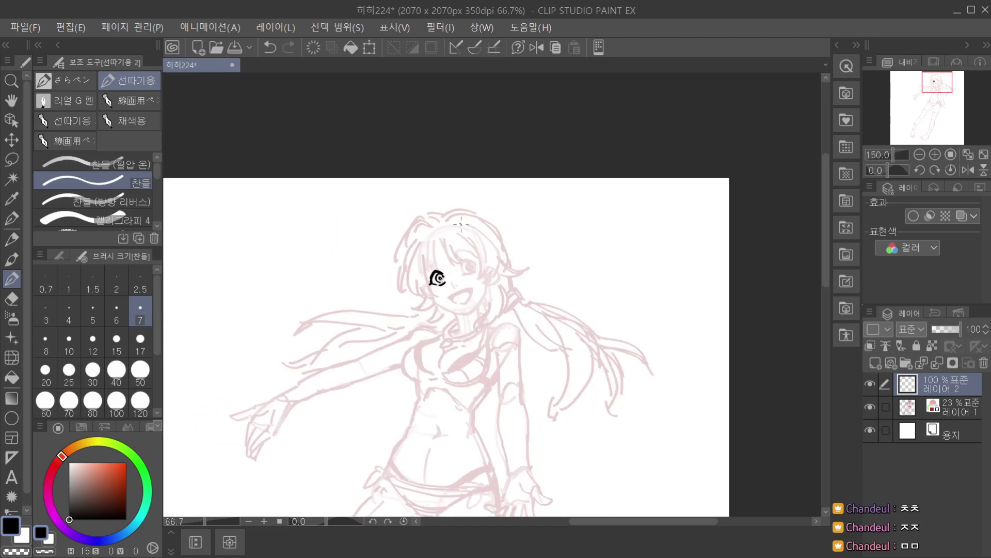
scroll(461, 224, "down", 1)
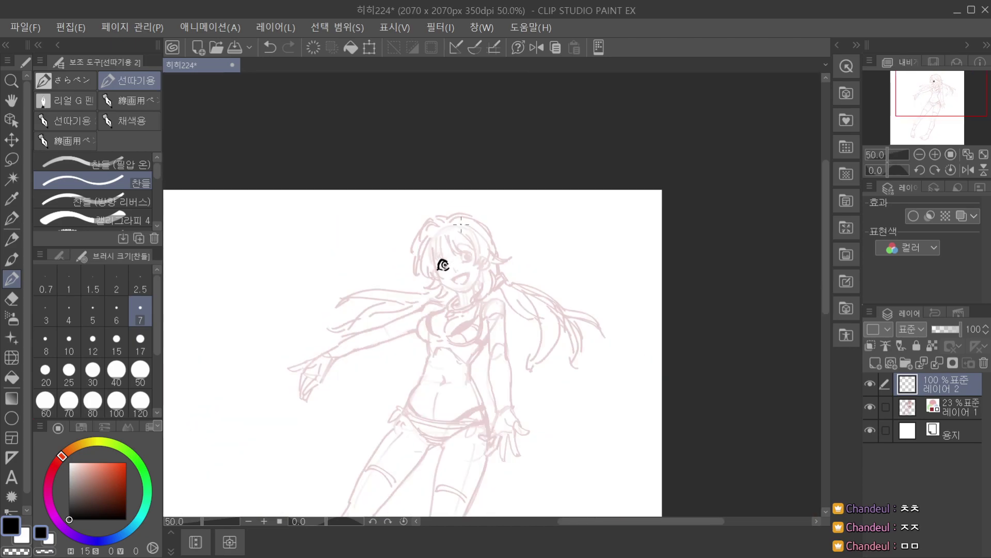
scroll(447, 261, "up", 3)
key("ctrl+z")
left_click_drag(440, 281, 452, 277)
key("ctrl+z")
key("ctrl+z")
key("ctrl+z")
scroll(454, 261, "down", 2)
scroll(454, 265, "up", 3)
key("ctrl+z")
Ink the upper lash line of the eye on the right, including its angled outer corner.
mouse_move(432, 291)
left_mouse_down()
mouse_move(452, 280)
mouse_move(426, 273)
mouse_move(447, 232)
mouse_move(480, 231)
left_mouse_up()
scroll(433, 278, "down", 3)
scroll(483, 236, "up", 3)
key("ctrl+z")
key("ctrl+z")
key("ctrl+z")
key("ctrl+y")
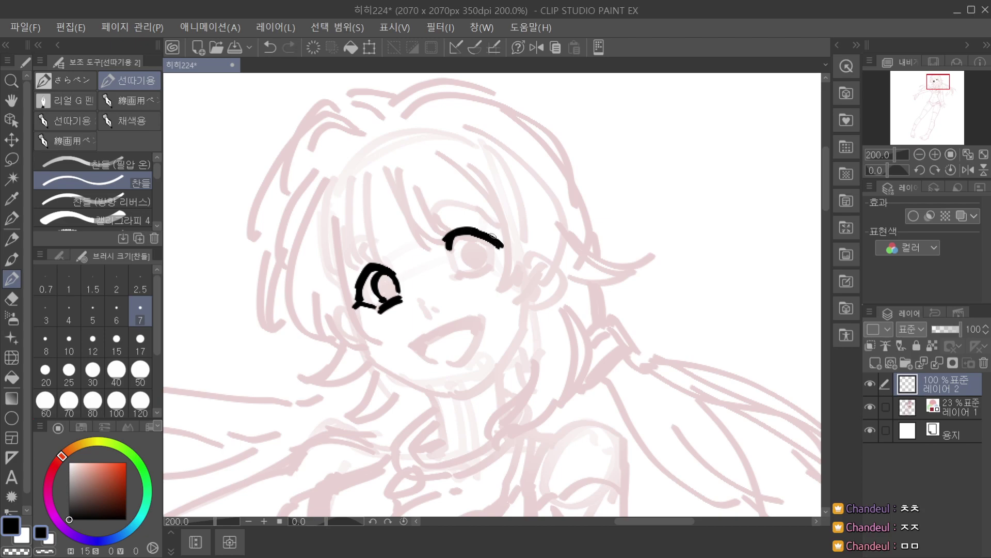
key("ctrl+z")
left_click_drag(502, 246, 496, 262)
key("ctrl+z")
scroll(503, 235, "down", 3)
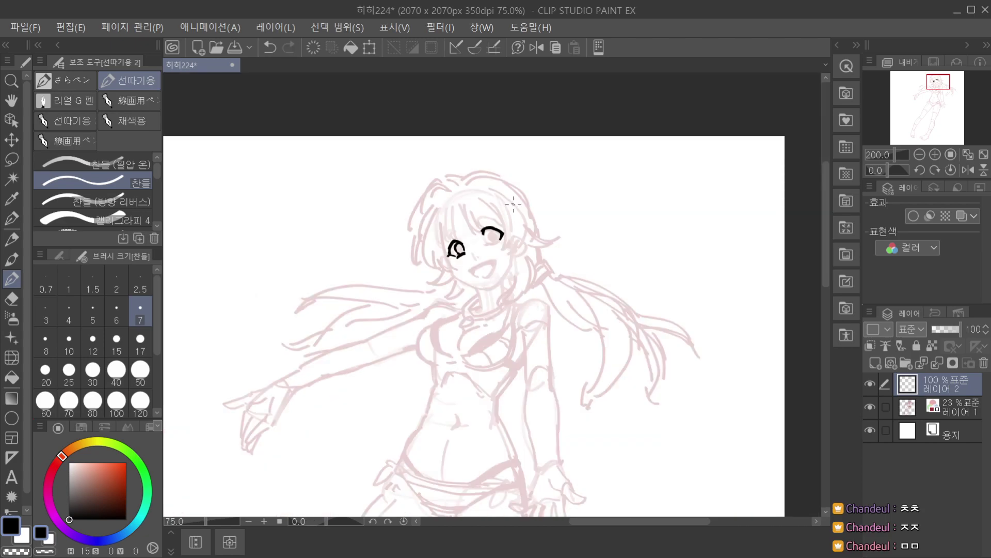
scroll(498, 244, "up", 2)
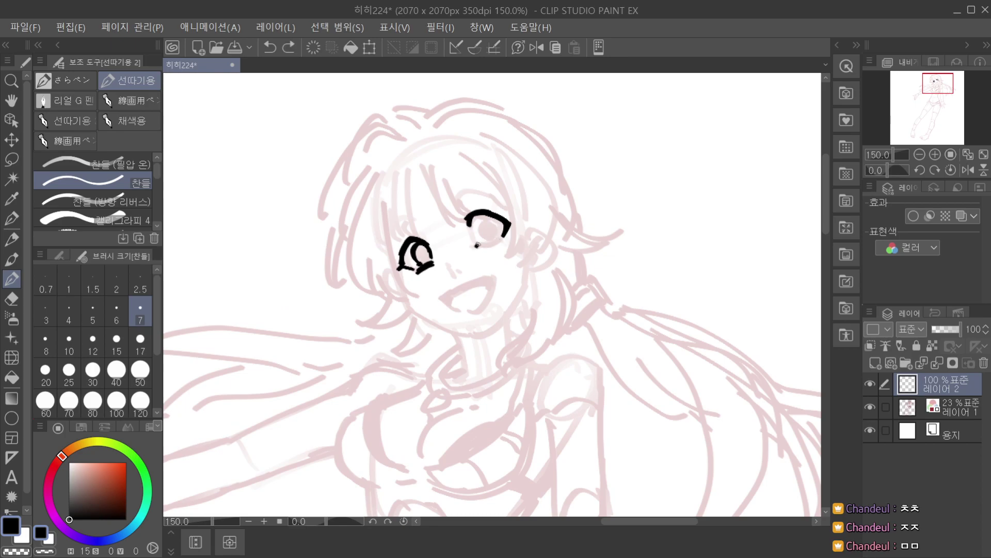
Ink the lower lash line and round iris of the eye on the right.
scroll(499, 239, "down", 4)
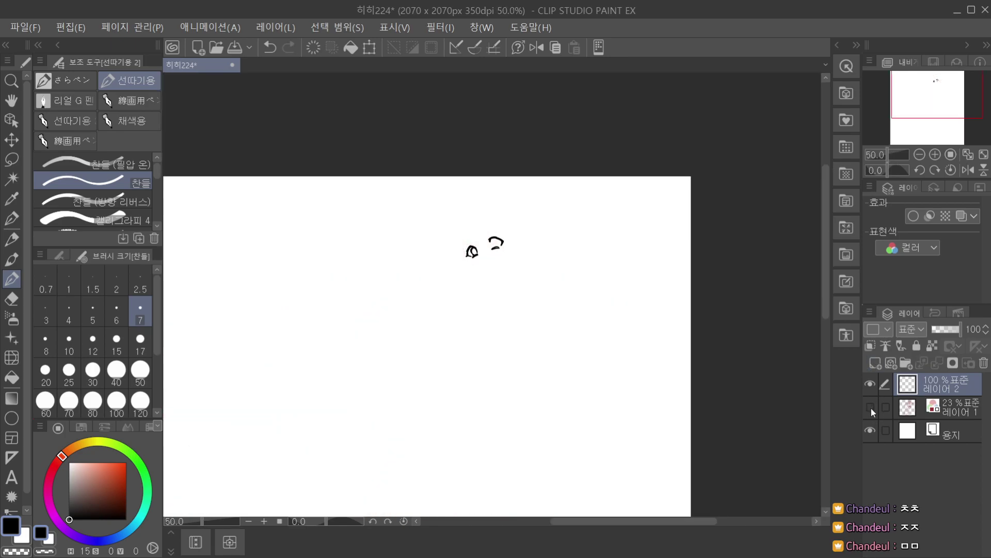
scroll(509, 243, "up", 4)
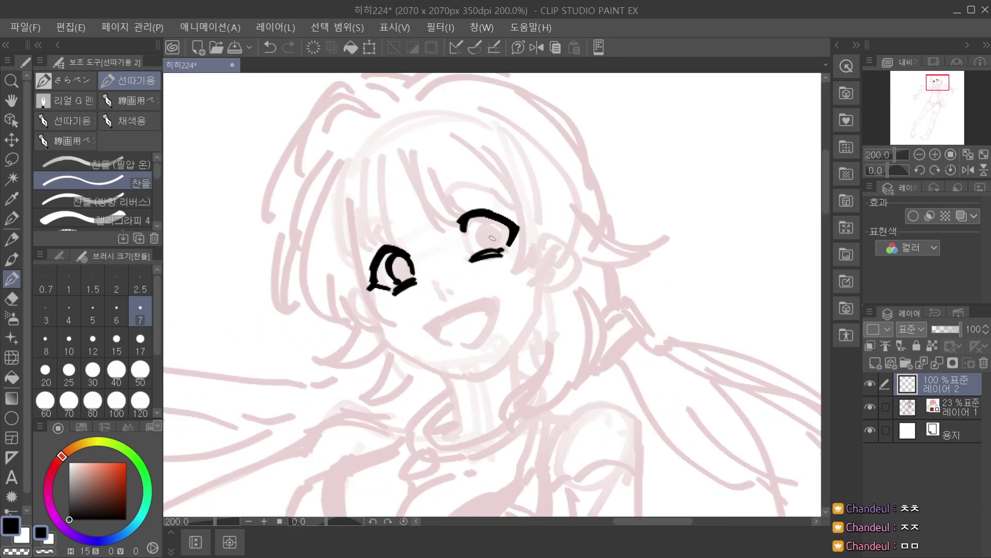
mouse_move(474, 222)
left_mouse_down()
mouse_move(500, 234)
mouse_move(483, 250)
left_mouse_up()
key("ctrl+z")
scroll(483, 250, "down", 4)
scroll(486, 253, "up", 4)
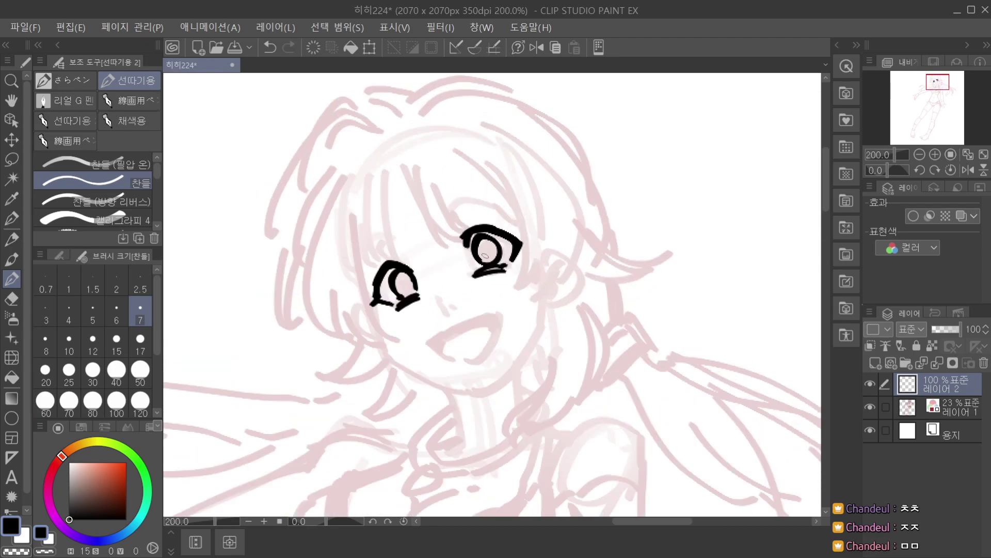
scroll(488, 253, "down", 5)
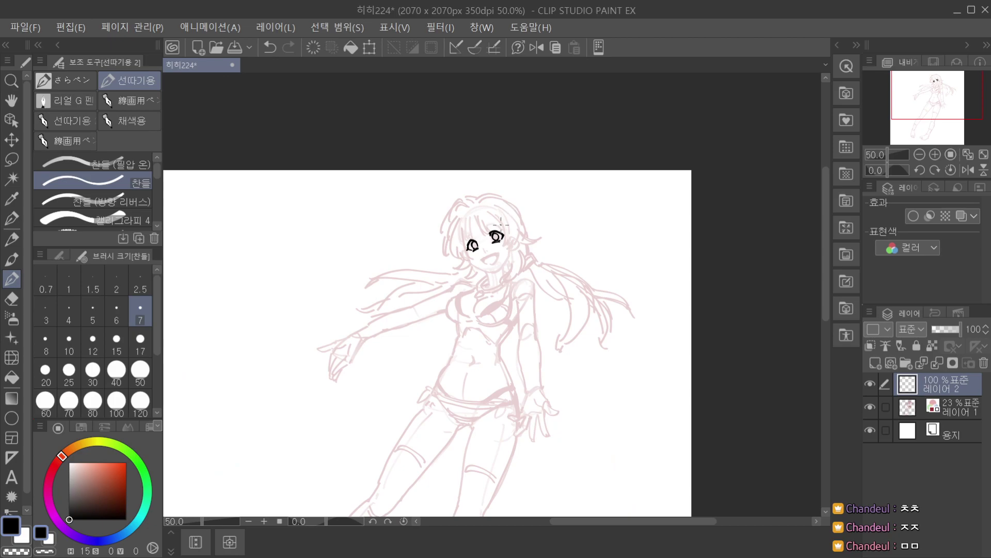
scroll(500, 231, "up", 3)
key("ctrl+z")
key("ctrl+z")
scroll(498, 232, "up", 1)
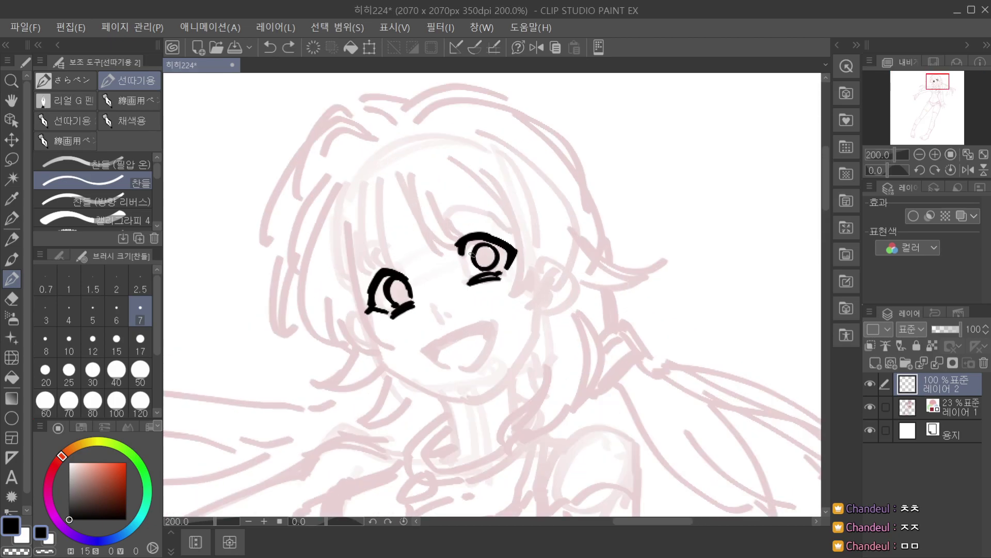
Add short flicked lashes at the outer corners of both eyes.
scroll(496, 247, "down", 4)
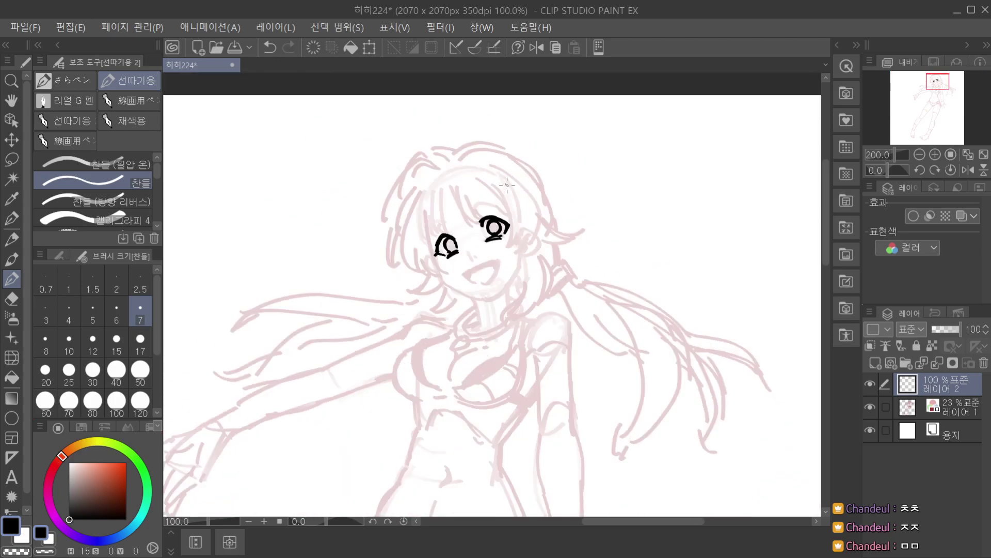
scroll(475, 187, "up", 2)
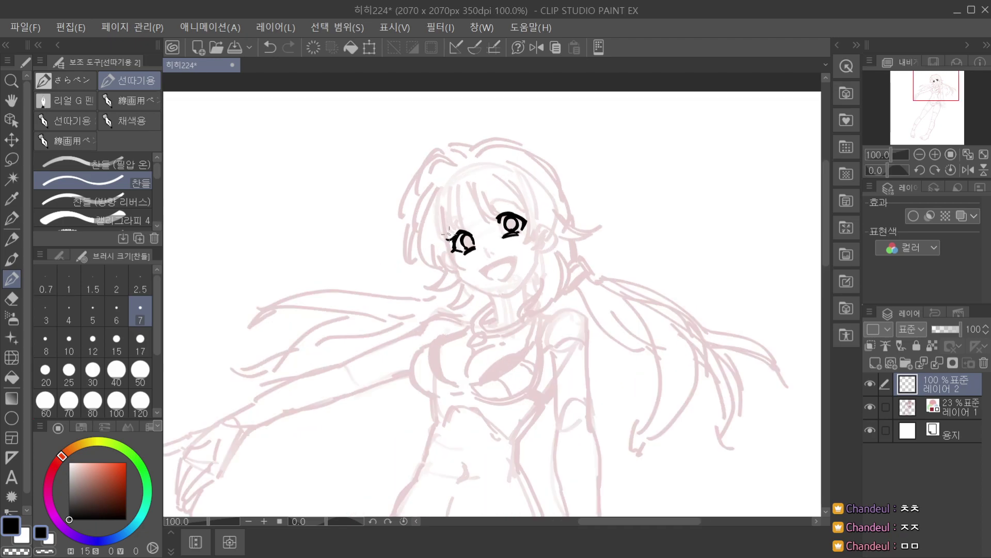
scroll(518, 210, "down", 3)
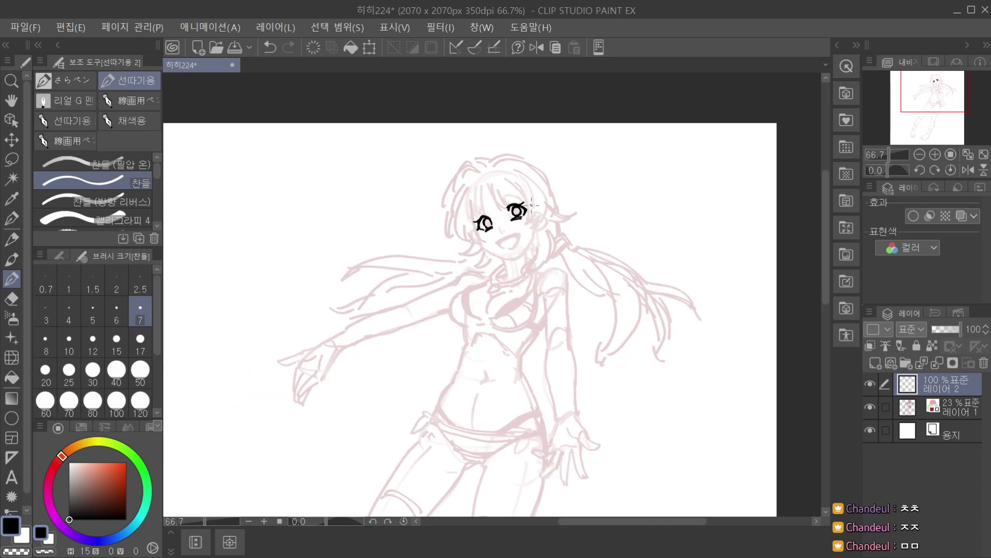
scroll(514, 204, "up", 4)
scroll(537, 201, "down", 2)
scroll(612, 174, "down", 3)
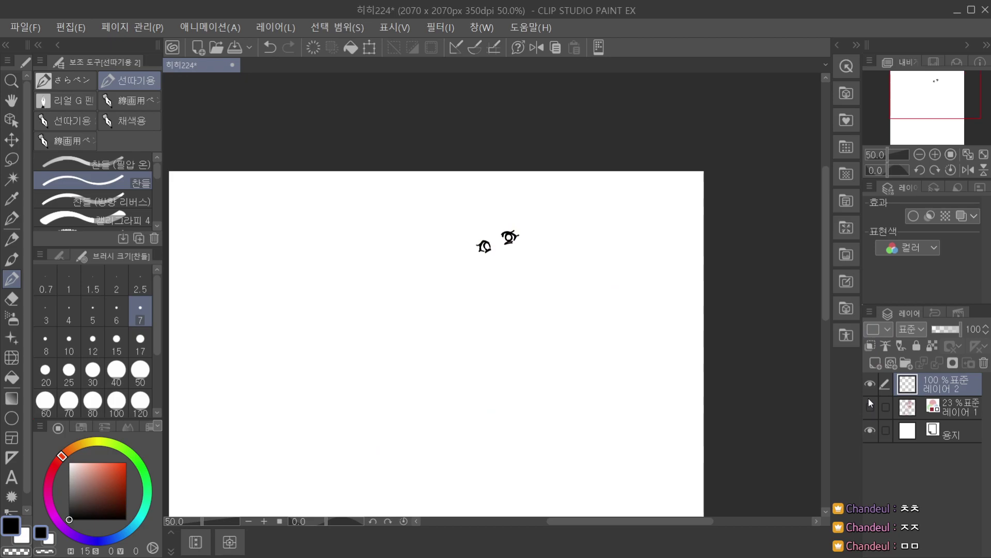
scroll(511, 262, "up", 4)
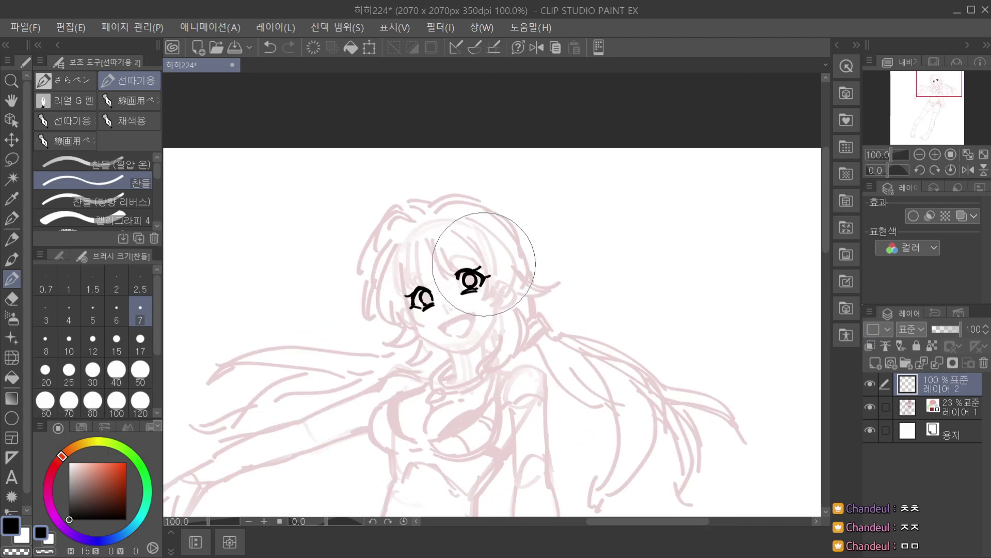
Ink the nose with small marks between the eyes and the mouth.
scroll(493, 231, "down", 1)
scroll(462, 278, "up", 3)
left_click_drag(455, 272, 462, 280)
scroll(457, 272, "down", 3)
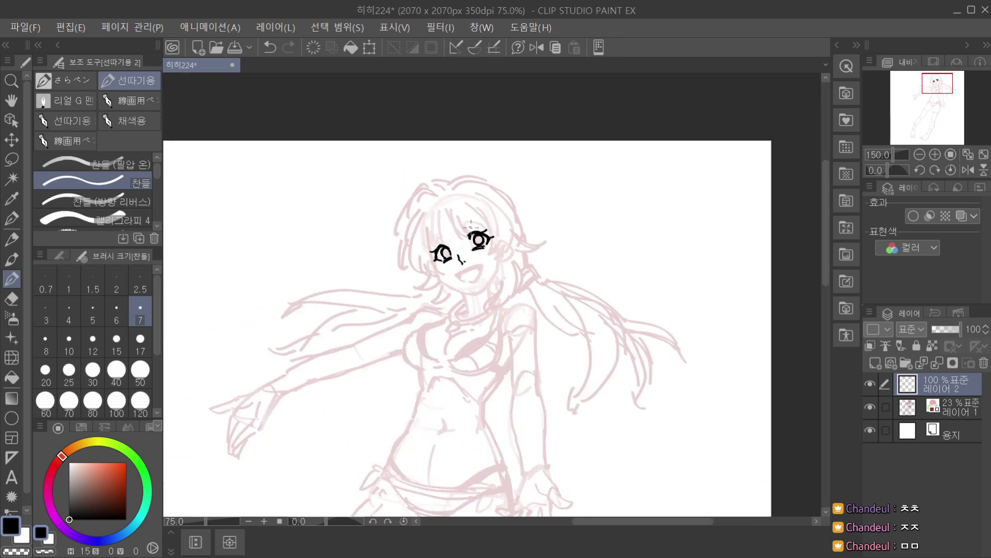
scroll(455, 248, "up", 4)
scroll(454, 245, "down", 2)
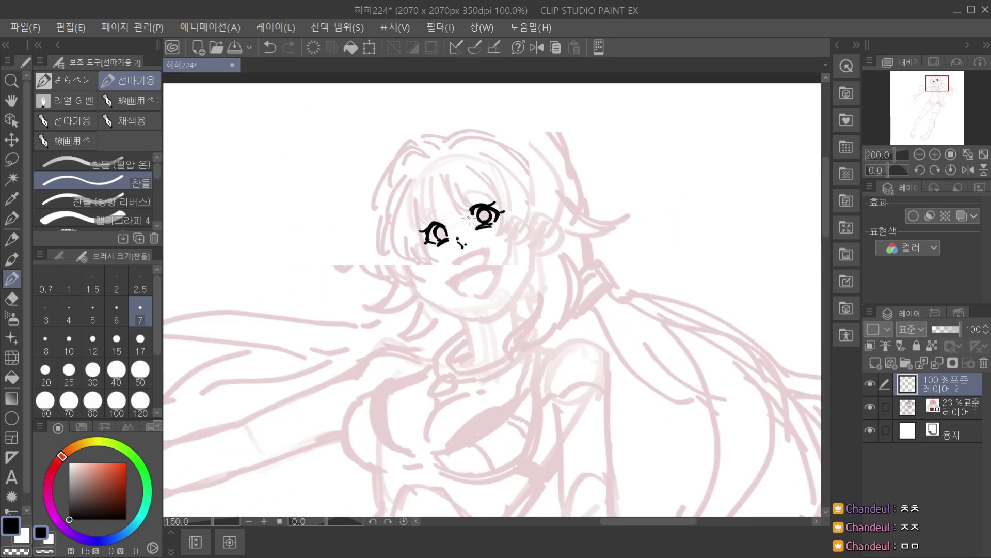
scroll(462, 272, "up", 1)
Ink the open smiling mouth outline over the sketch, redrawing its upper edge, sides and lower lip line.
left_click_drag(450, 264, 501, 244)
key("ctrl+z")
key("ctrl+z")
key("ctrl+z")
key("ctrl+z")
mouse_move(498, 240)
left_mouse_down()
mouse_move(503, 248)
mouse_move(468, 275)
mouse_move(482, 277)
left_mouse_up()
key("ctrl+z")
key("ctrl+z")
key("ctrl+z")
left_click_drag(481, 277, 490, 275)
key("ctrl+z")
scroll(499, 233, "down", 3)
scroll(488, 243, "up", 3)
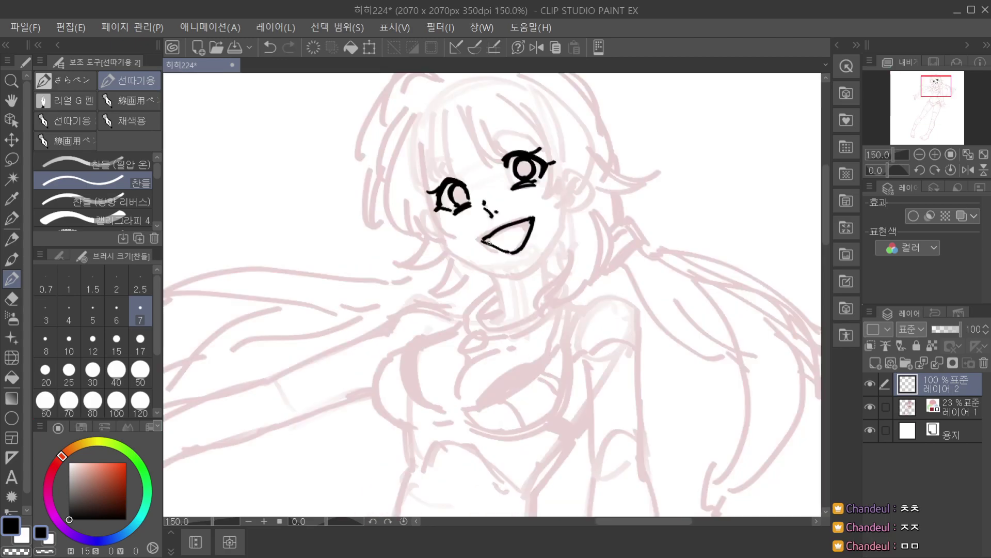
key("ctrl+z")
Hide the sketch layer to check the inked face, show it again and reselect 레이어 2.
scroll(494, 279, "down", 4)
left_click(870, 403)
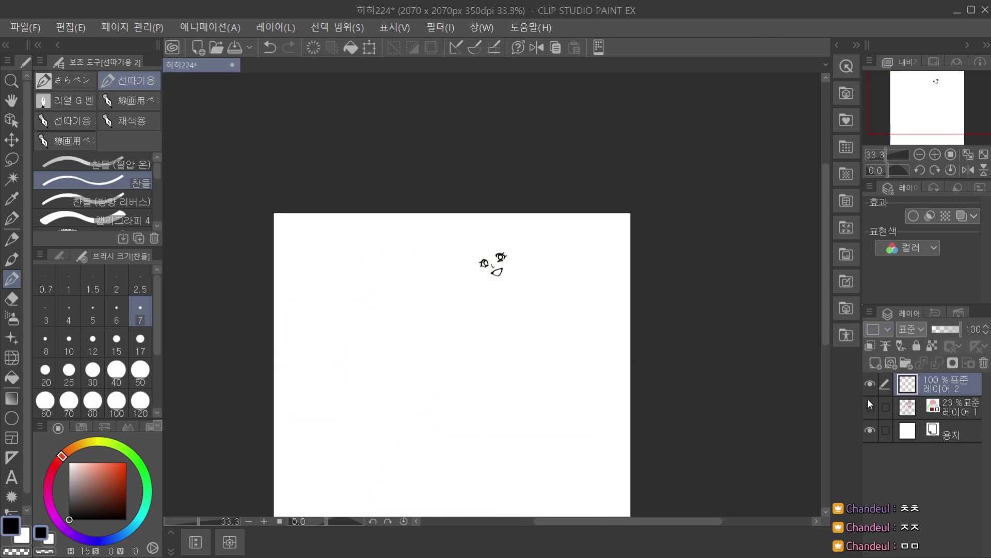
left_click(871, 404)
left_click(870, 406)
left_click(901, 427)
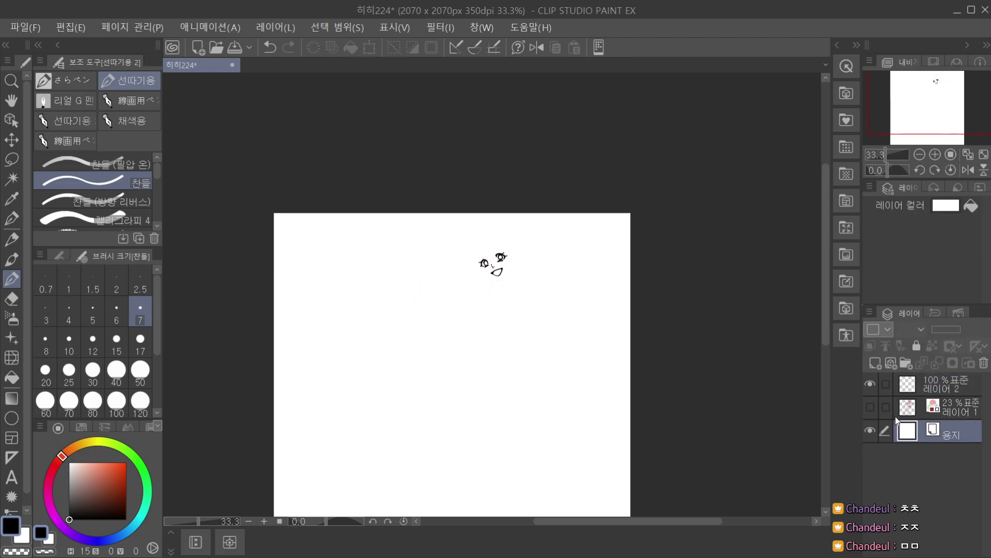
left_click(871, 407)
left_click(920, 385)
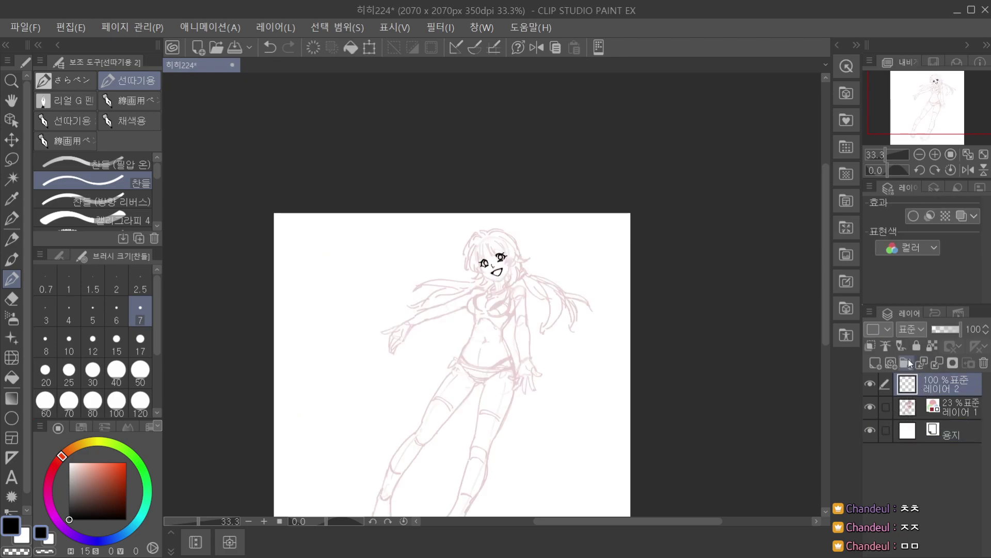
Ink the jawline from the cheek on the left down to the chin.
scroll(476, 300, "up", 2)
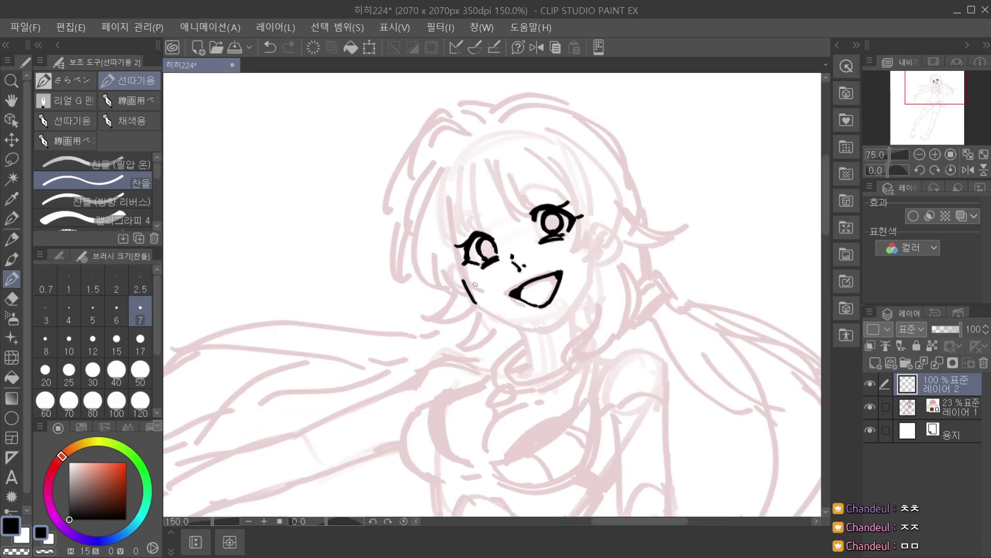
left_click_drag(481, 309, 537, 334)
key("ctrl+z")
left_click_drag(485, 314, 524, 329)
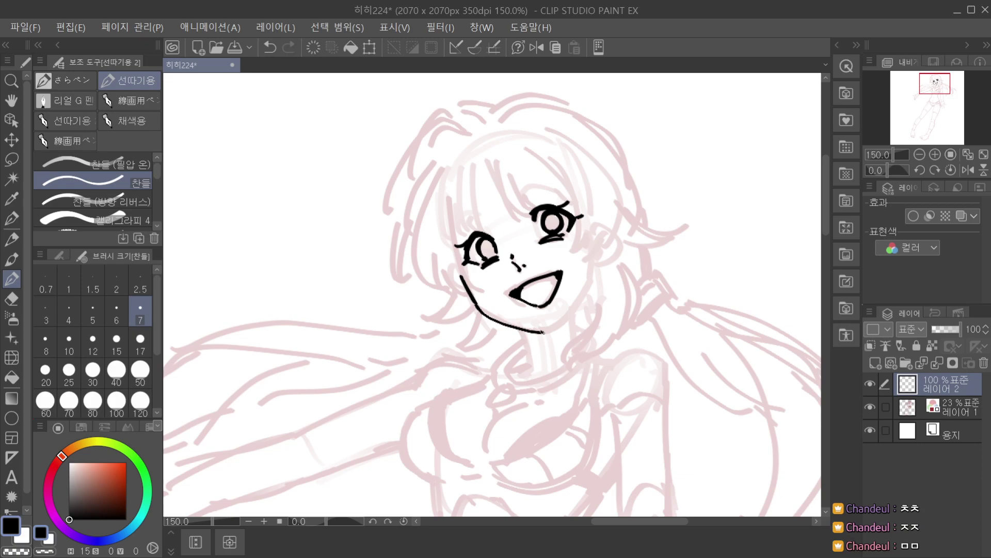
Redraw the jawline from the left cheek around the chin and up toward the ear on the right.
key("ctrl+z")
scroll(531, 293, "down", 2)
scroll(507, 290, "up", 1)
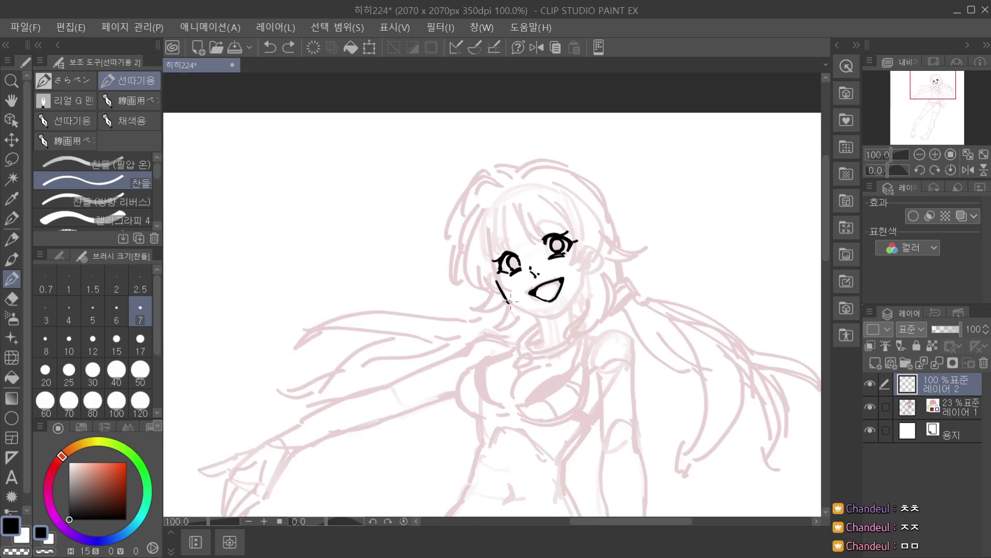
mouse_move(507, 298)
left_mouse_down()
mouse_move(552, 315)
mouse_move(563, 305)
mouse_move(559, 314)
left_mouse_up()
key("ctrl+z")
key("ctrl+z")
mouse_move(559, 314)
left_mouse_down()
mouse_move(584, 280)
mouse_move(520, 317)
left_mouse_up()
key("ctrl+z")
key("ctrl+z")
Adjust the inked face on 레이어 2 with a free transform and apply it.
scroll(585, 252, "down", 2)
key("space")
scroll(519, 314, "down", 1)
left_click_drag(546, 273, 521, 280)
key("p")
key("ctrl+t")
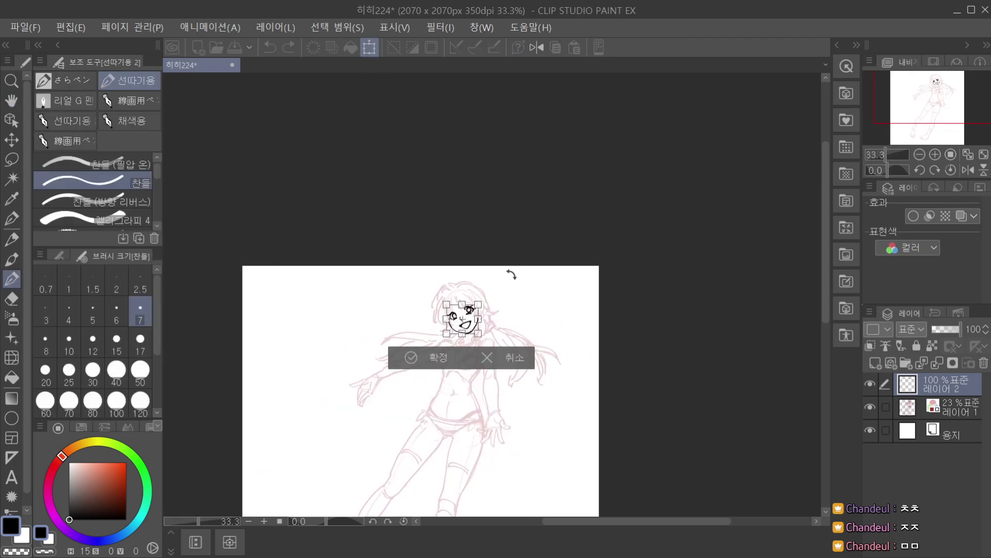
scroll(487, 299, "up", 2)
left_click(419, 391)
scroll(468, 322, "up", 2)
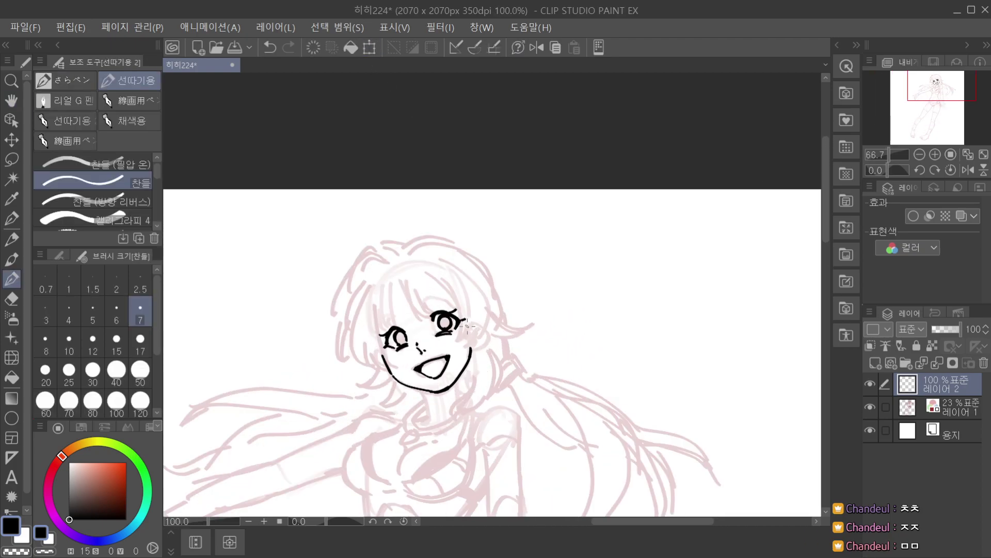
Ink the ear outline and its inner fold above the right end of the jawline.
scroll(489, 338, "up", 1)
mouse_move(476, 329)
left_mouse_down()
mouse_move(477, 346)
mouse_move(480, 316)
left_mouse_up()
scroll(478, 330, "up", 1)
key("ctrl+z")
key("ctrl+z")
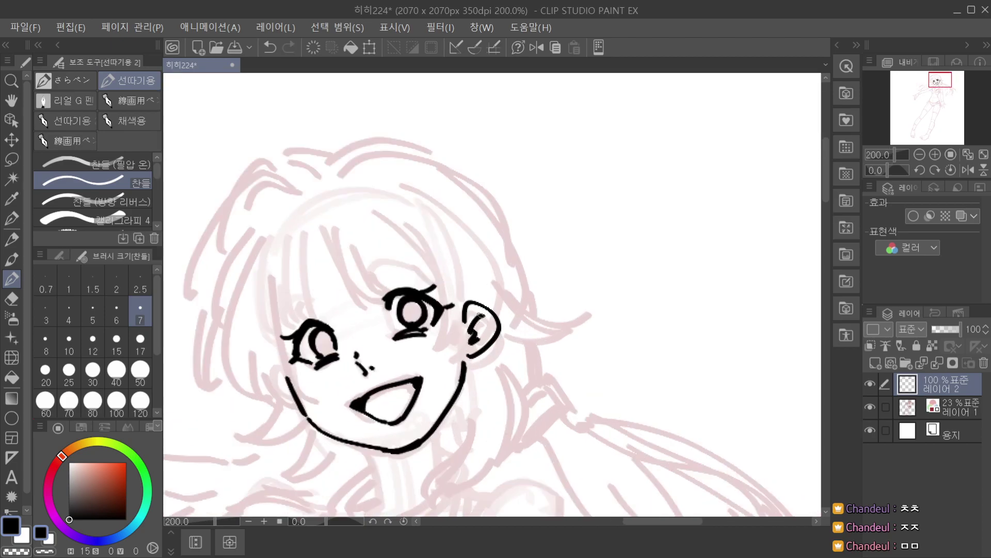
key("ctrl+z")
Hide the sketch layer to check the inked face and ear, and show it again.
scroll(535, 264, "down", 6)
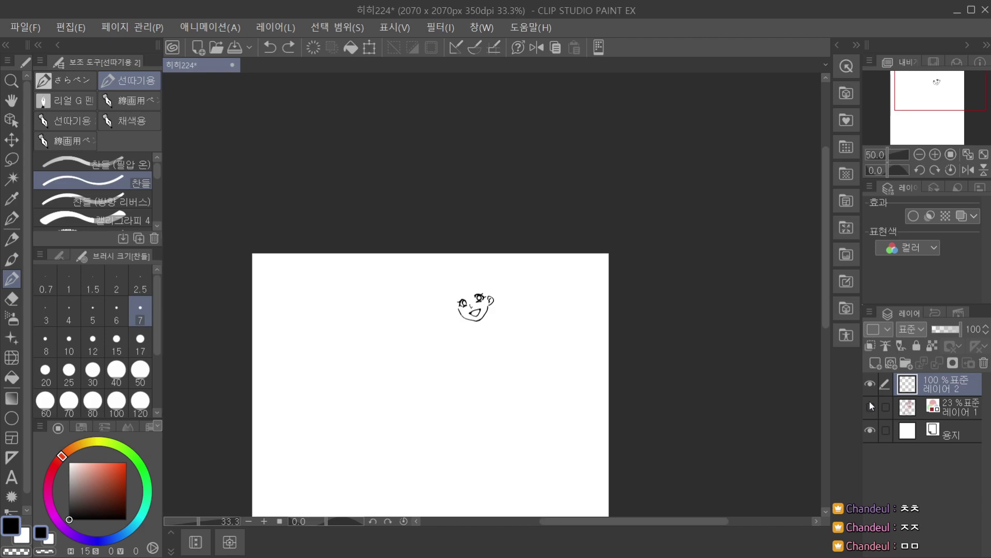
scroll(479, 310, "up", 4)
scroll(420, 310, "up", 3)
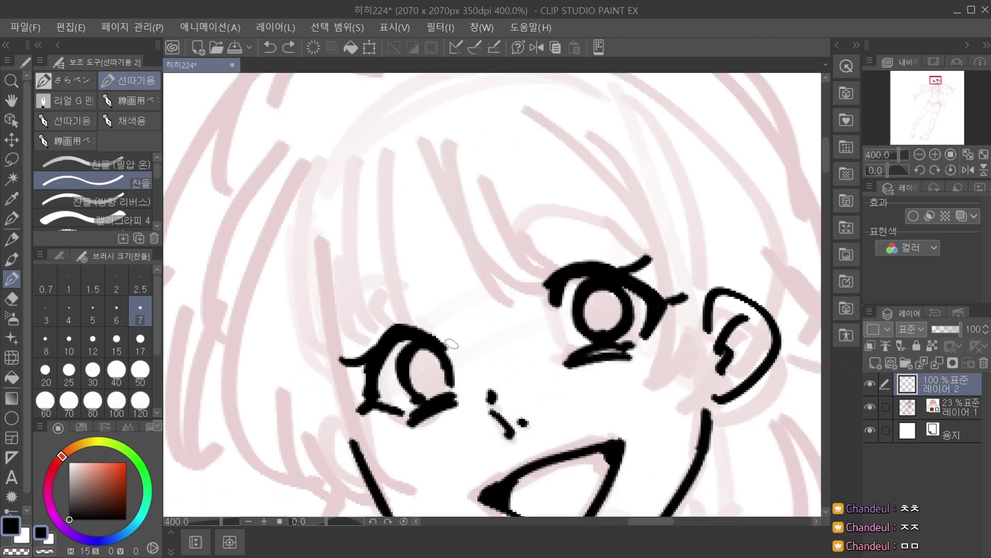
Try inking pupil marks inside the irises of the eyes.
left_click_drag(425, 380, 440, 343)
scroll(383, 368, "down", 3)
scroll(480, 343, "up", 3)
Toggle the sketch layer's visibility to check the eyes at full-figure view, leaving the sketch shown.
scroll(439, 343, "down", 6)
left_click(870, 407)
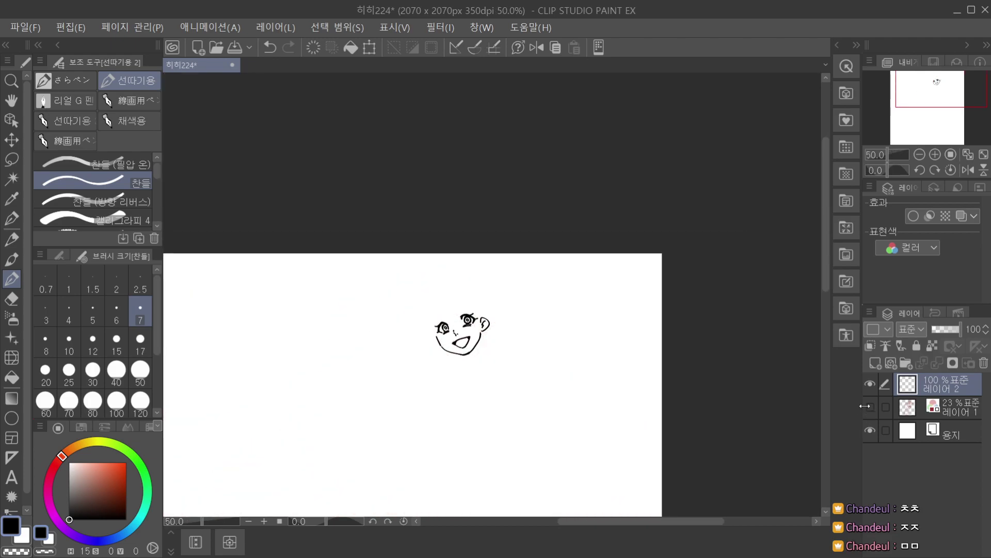
key("ctrl+minus")
left_click(870, 407)
left_click(870, 407)
key("ctrl+minus")
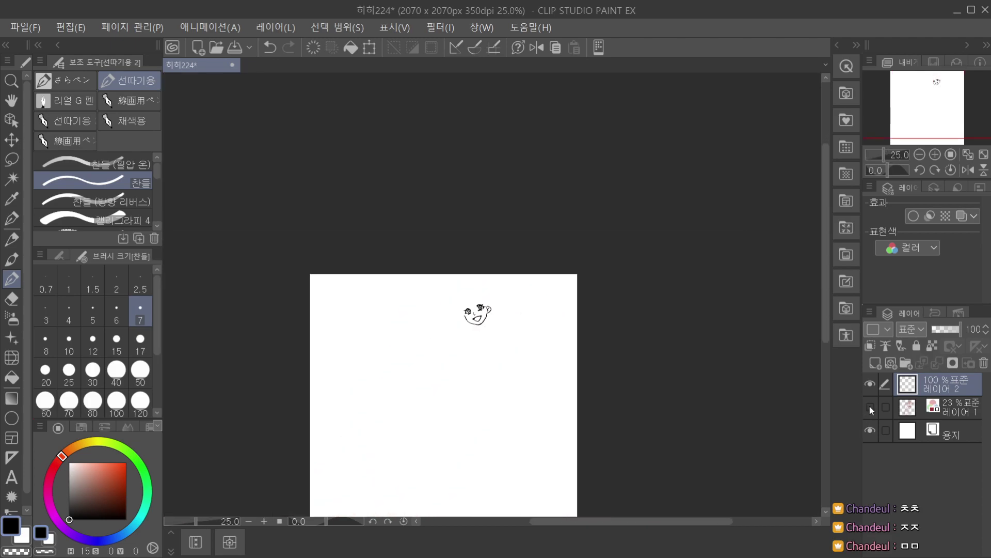
left_click(870, 407)
Undo the pupil marks and fill both irises with solid black.
key("ctrl+z")
key("ctrl+z")
scroll(475, 303, "up", 4)
left_click_drag(459, 326, 461, 332)
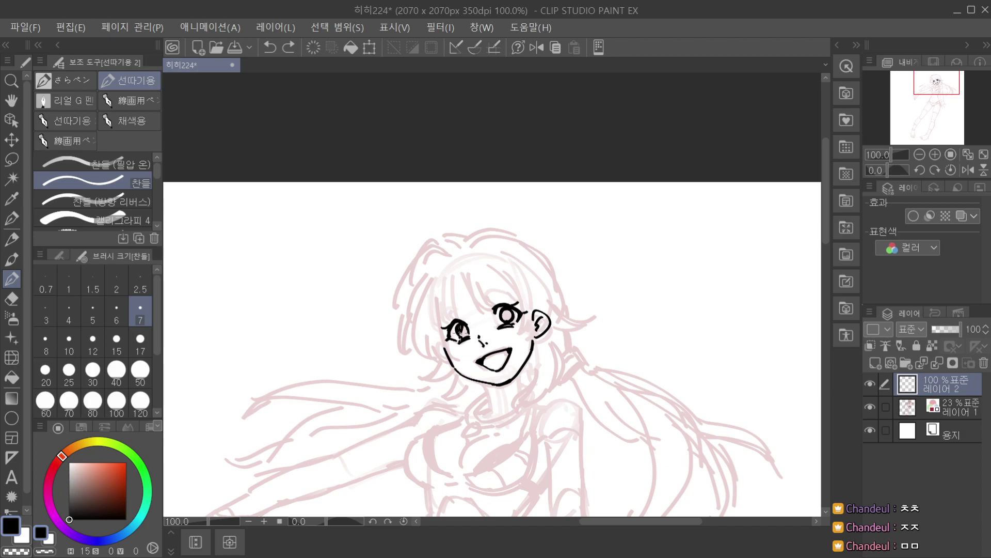
scroll(498, 319, "up", 1)
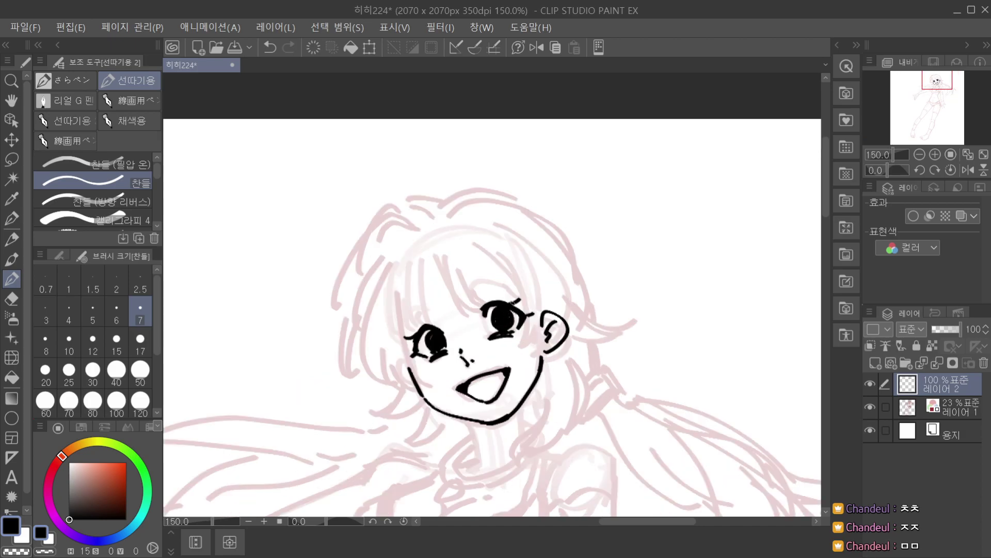
Ink short curved eyebrows above both eyes.
scroll(544, 233, "down", 3)
scroll(491, 297, "up", 2)
key("space")
mouse_move(500, 315)
left_mouse_down()
mouse_move(456, 373)
mouse_move(433, 349)
left_mouse_up()
left_click_drag(418, 356, 483, 332)
key("ctrl+z")
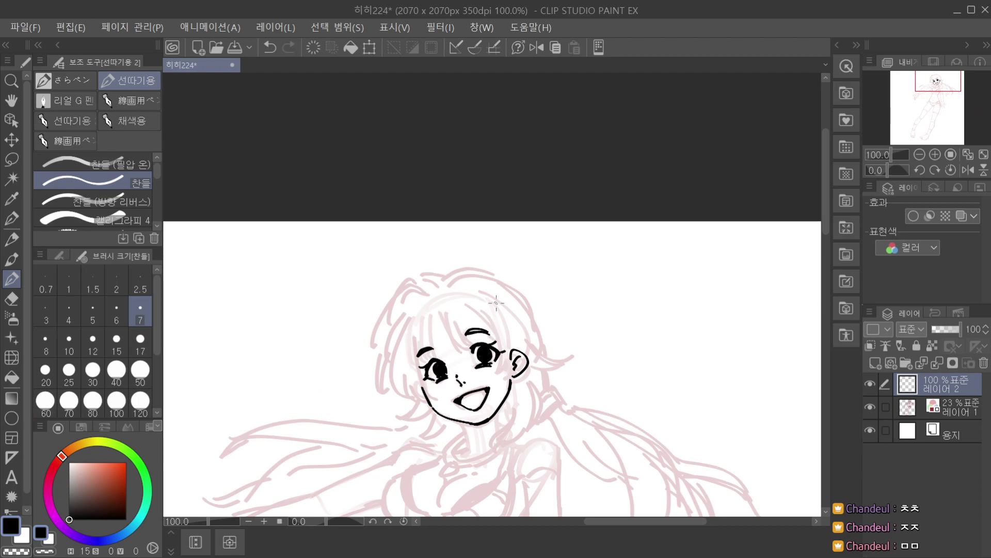
Hide the sketch layer to check the face with its eyebrows, and show it again.
scroll(496, 303, "down", 4)
left_click(870, 407)
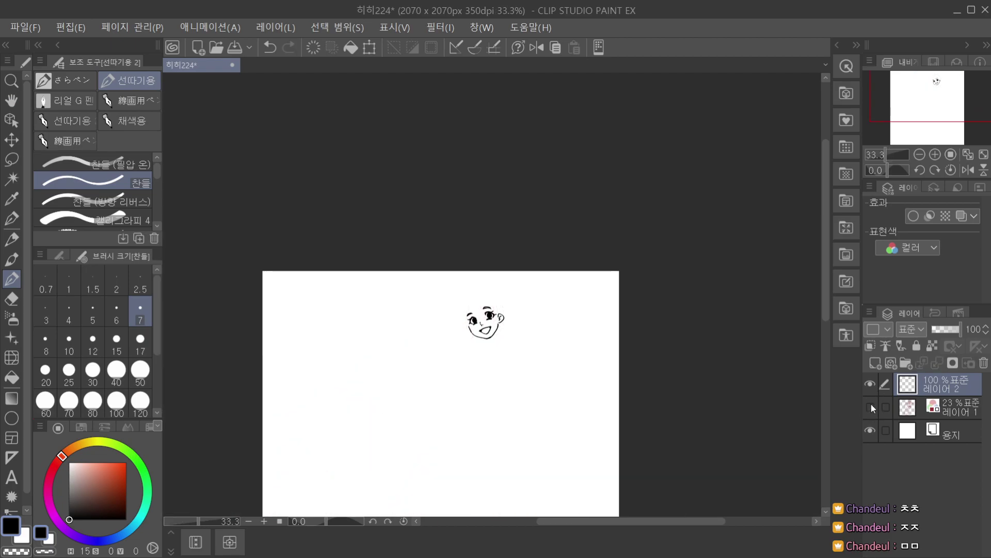
key("ctrl+minus")
left_click(870, 407)
scroll(469, 313, "up", 2)
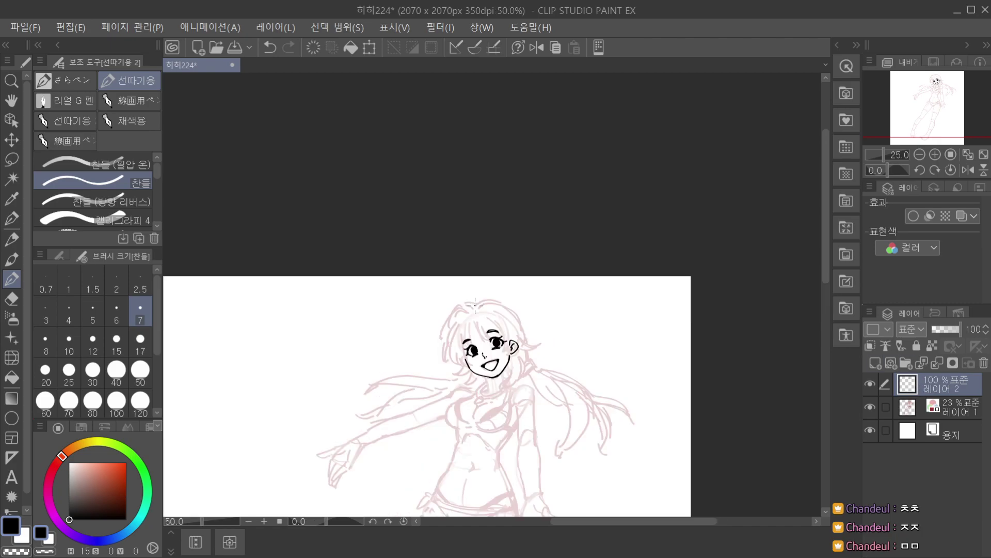
Ink the first long bang strands falling from the forehead to the left eye.
scroll(469, 314, "up", 1)
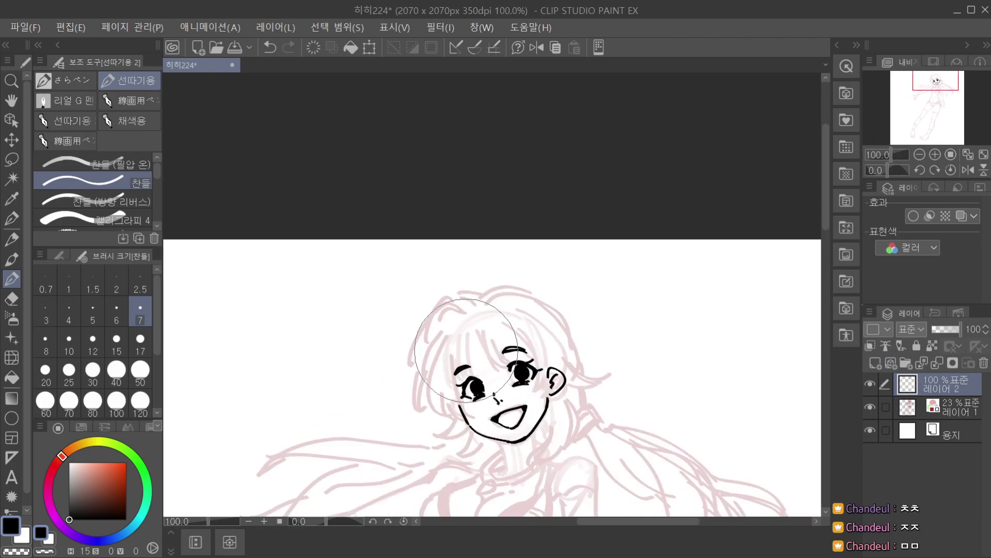
left_click_drag(466, 336, 470, 377)
key("ctrl+z")
key("ctrl+z")
left_click_drag(472, 334, 473, 378)
scroll(475, 367, "up", 1)
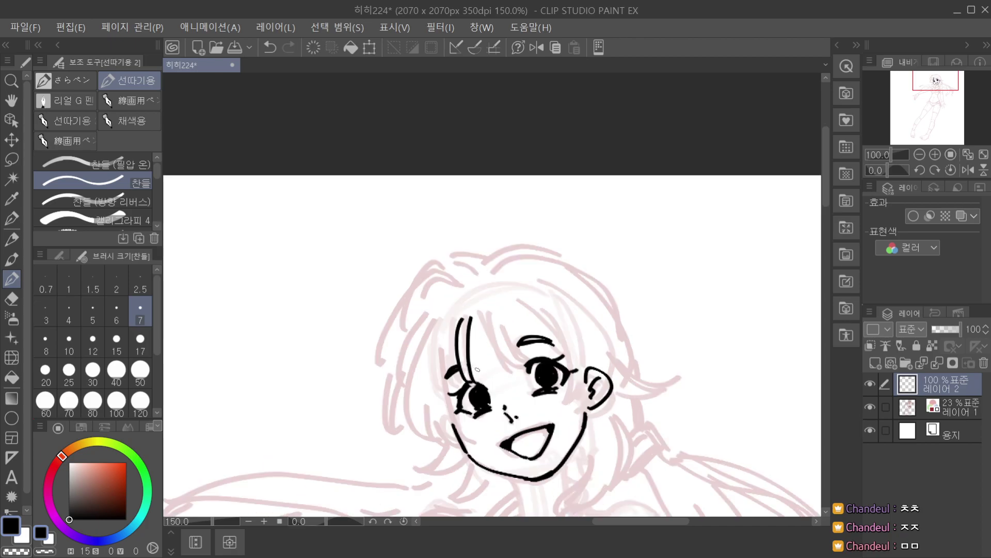
scroll(487, 345, "down", 2)
Ink curved bang strands across the middle of the forehead toward the right eye, redoing unsatisfactory strokes.
mouse_move(480, 331)
left_mouse_down()
mouse_move(490, 353)
mouse_move(465, 334)
mouse_move(461, 346)
mouse_move(501, 357)
left_mouse_up()
scroll(490, 353, "up", 1)
key("ctrl+z")
key("ctrl+z")
key("ctrl+z")
key("ctrl+z")
key("ctrl+z")
key("ctrl+z")
key("ctrl+z")
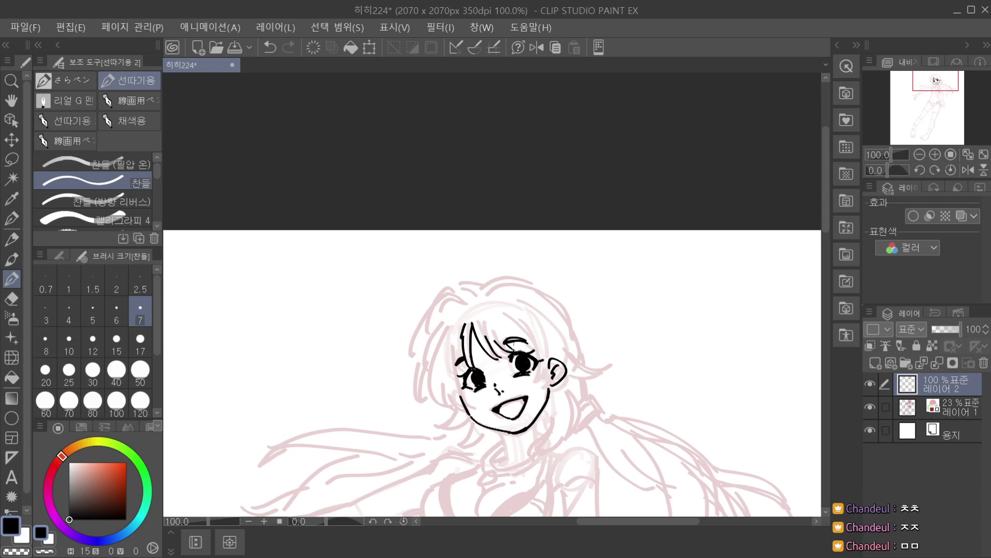
Ink a long bang strand sweeping from the upper forehead down to the right eyebrow.
scroll(516, 317, "down", 1)
mouse_move(489, 312)
left_mouse_down()
mouse_move(528, 349)
mouse_move(500, 341)
left_mouse_up()
scroll(515, 321, "up", 2)
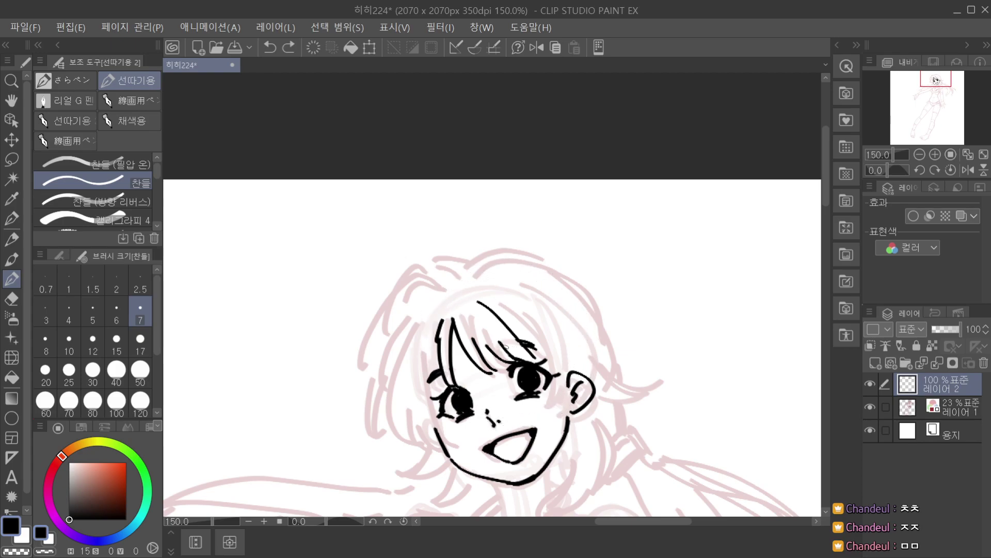
Hide the sketch layer to check the inked bangs, and show it again.
scroll(537, 264, "down", 3)
key("ctrl+minus")
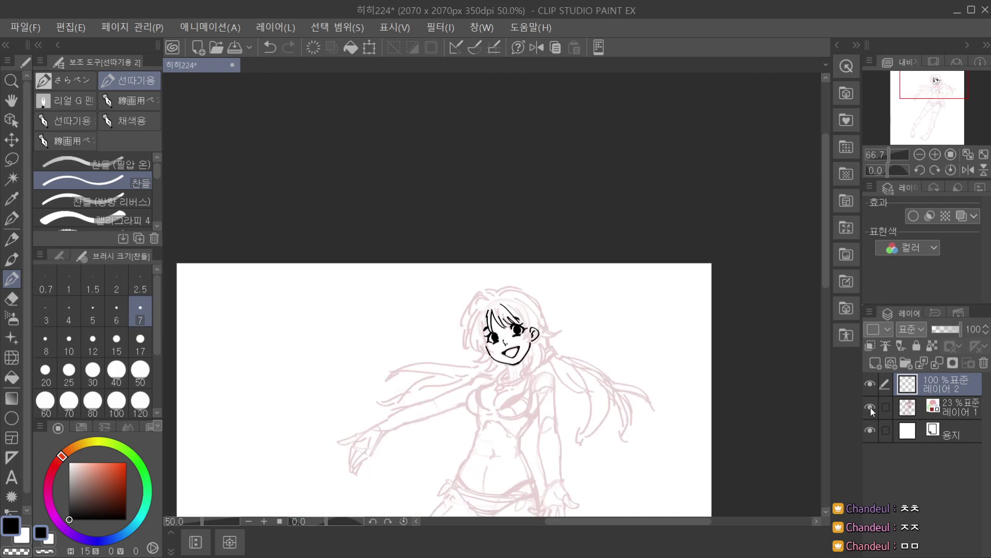
left_click(870, 406)
key("ctrl+minus")
left_click(869, 406)
key("ctrl+plus")
key("ctrl+plus")
key("ctrl+plus")
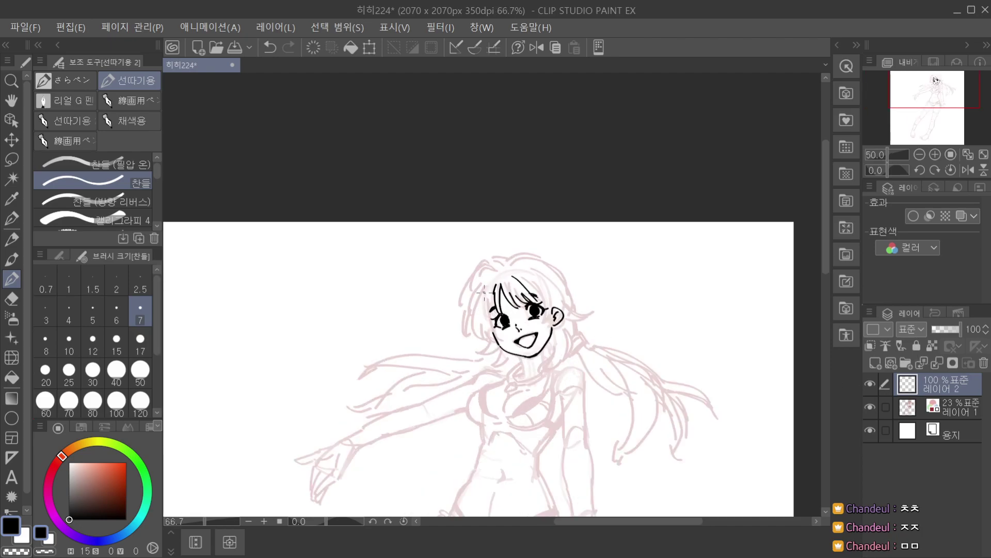
Ink the side hair lock running down past the left cheek, redrawing its strokes along the sketch.
key("ctrl+z")
mouse_move(477, 287)
left_mouse_down()
mouse_move(474, 345)
mouse_move(488, 356)
left_mouse_up()
key("ctrl+z")
mouse_move(480, 286)
left_mouse_down()
mouse_move(487, 363)
mouse_move(510, 362)
left_mouse_up()
key("ctrl+z")
key("ctrl+z")
mouse_move(494, 323)
left_mouse_down()
mouse_move(509, 352)
mouse_move(486, 363)
left_mouse_up()
key("ctrl+plus")
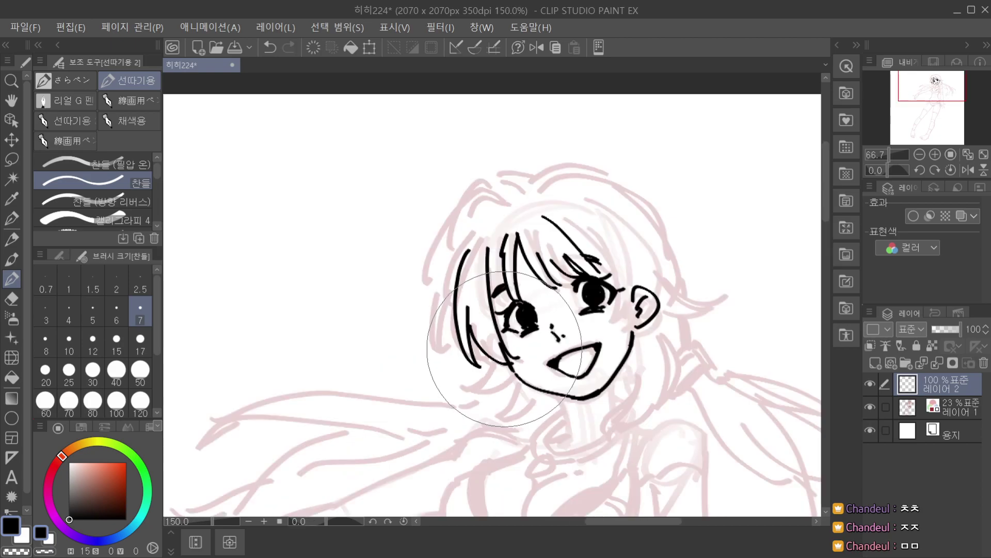
Redraw the short hair strands between the left side lock and the bangs.
scroll(507, 306, "down", 1)
key("ctrl+z")
left_click_drag(490, 280, 513, 342)
key("ctrl+z")
key("ctrl+z")
mouse_move(494, 279)
left_mouse_down()
mouse_move(516, 341)
mouse_move(499, 315)
left_mouse_up()
key("ctrl+z")
left_click_drag(504, 263, 501, 318)
Hide the sketch layer to check the left side hair, and show it again.
scroll(510, 261, "down", 2)
key("ctrl+minus")
left_click(869, 405)
left_click(870, 406)
key("ctrl+plus")
Ink additional outer strands along the left edge of the side hair.
scroll(509, 240, "up", 3)
left_click_drag(461, 320, 455, 379)
left_click_drag(460, 335, 455, 370)
scroll(462, 361, "down", 2)
scroll(469, 312, "up", 1)
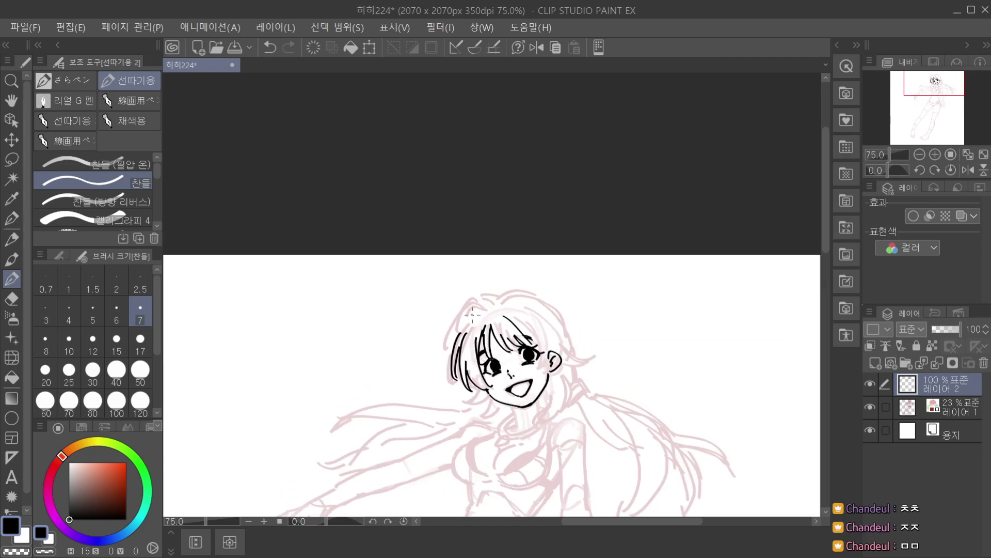
Ink the upper-left hair outline from the crown down to its pointed outer tip.
key("ctrl+z")
left_click_drag(467, 303, 443, 341)
key("ctrl+z")
left_click_drag(470, 303, 440, 336)
Ink the top hair outline across the crown and down over the right side of the head.
mouse_move(462, 323)
left_mouse_down()
mouse_move(454, 331)
mouse_move(497, 295)
left_mouse_up()
key("ctrl+z")
key("ctrl+z")
mouse_move(499, 296)
left_mouse_down()
mouse_move(534, 294)
mouse_move(558, 316)
left_mouse_up()
key("ctrl+z")
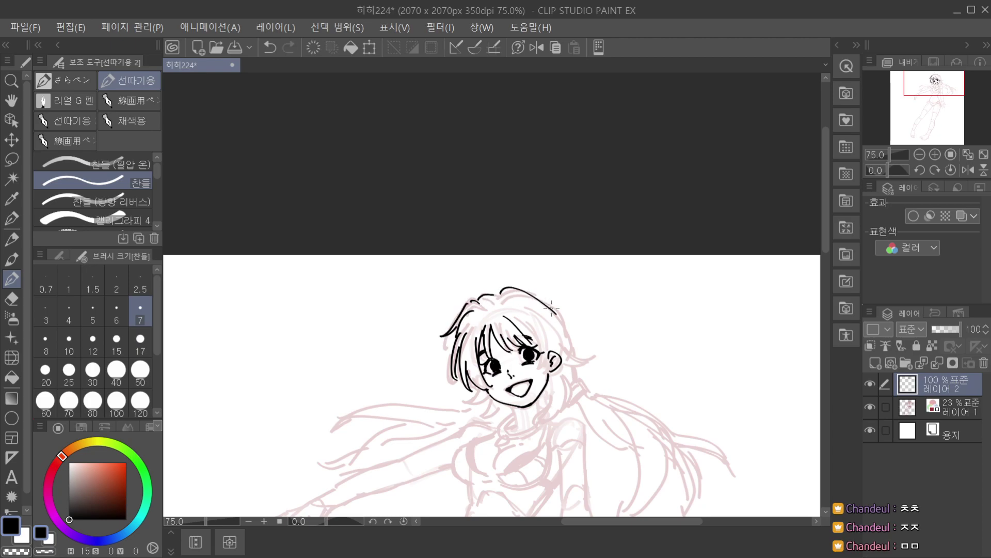
Hide the sketch layer to check the hair outline on the whole figure, and show it again.
key("ctrl+minus")
key("ctrl+minus")
left_click(867, 402)
left_click(867, 402)
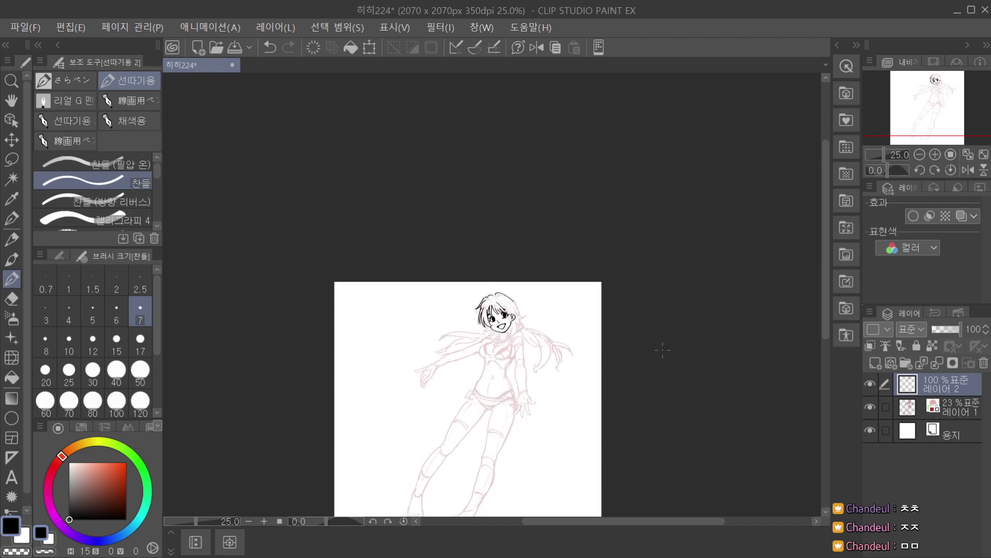
Ink the right side lock curving from the upper forehead to the front of the ear, redoing strokes as needed.
scroll(509, 312, "up", 2)
left_click_drag(503, 301, 506, 344)
key("ctrl+z")
key("ctrl+z")
left_click_drag(504, 346, 517, 334)
key("ctrl+z")
left_click_drag(516, 301, 521, 327)
key("ctrl+z")
key("ctrl+z")
left_click_drag(518, 338, 510, 349)
key("ctrl+z")
left_click_drag(519, 293, 514, 325)
scroll(509, 308, "up", 2)
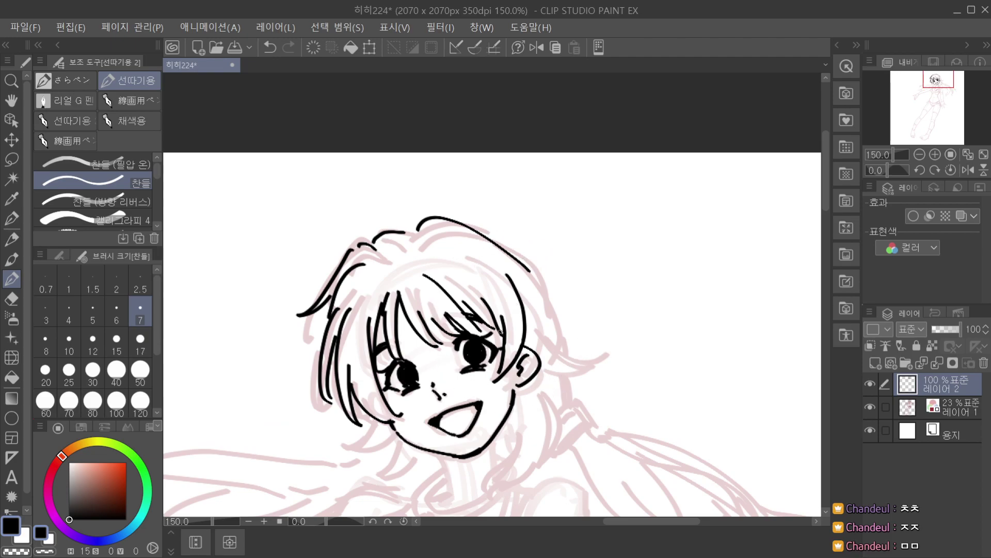
Ink the outer hair contour on the right from the crown down behind the ear.
scroll(519, 279, "down", 3)
left_click_drag(516, 304, 525, 327)
key("ctrl+z")
mouse_move(494, 274)
left_mouse_down()
mouse_move(524, 291)
mouse_move(496, 274)
mouse_move(523, 293)
mouse_move(529, 332)
left_mouse_up()
key("ctrl+z")
key("ctrl+z")
key("ctrl+z")
Ink the flicked-out hair tip at the lower right of the head.
mouse_move(523, 294)
left_mouse_down()
mouse_move(531, 329)
mouse_move(541, 330)
mouse_move(524, 320)
mouse_move(551, 330)
left_mouse_up()
key("ctrl+z")
mouse_move(551, 331)
left_mouse_down()
mouse_move(532, 332)
mouse_move(547, 337)
left_mouse_up()
key("ctrl+z")
key("ctrl+z")
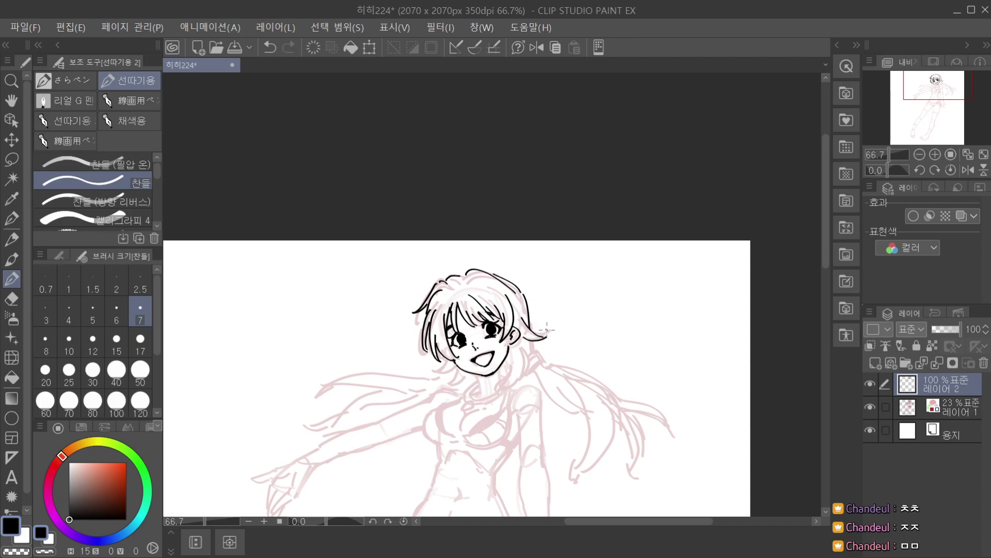
scroll(548, 315, "down", 2)
scroll(530, 324, "up", 1)
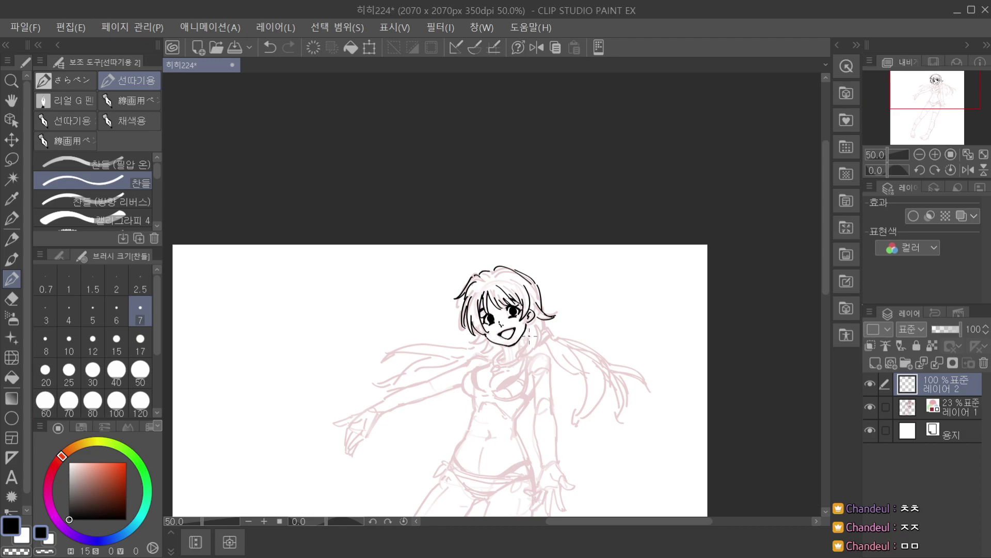
Ink the hair lock hanging below the ear beside the neck, redrawing its edges and tip.
scroll(530, 330, "up", 1)
key("ctrl+z")
left_click_drag(531, 321, 534, 334)
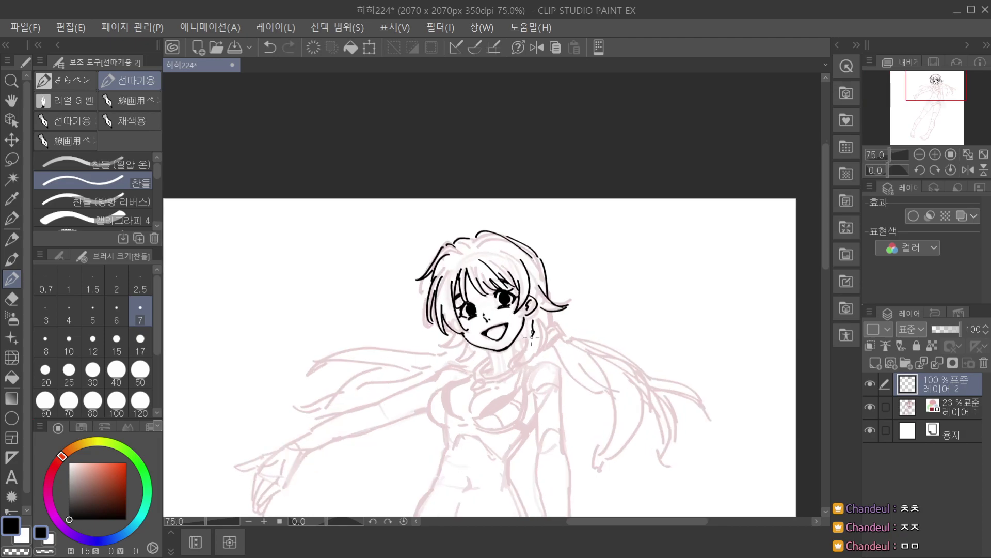
key("ctrl+z")
mouse_move(515, 367)
left_mouse_down()
mouse_move(538, 320)
mouse_move(543, 348)
left_mouse_up()
key("ctrl+z")
key("ctrl+z")
left_click_drag(538, 318, 548, 346)
key("ctrl+z")
Hide the sketch layer to check the inked head and hair in full-page view.
key("ctrl+minus")
key("ctrl+minus")
left_click(870, 407)
key("ctrl+minus")
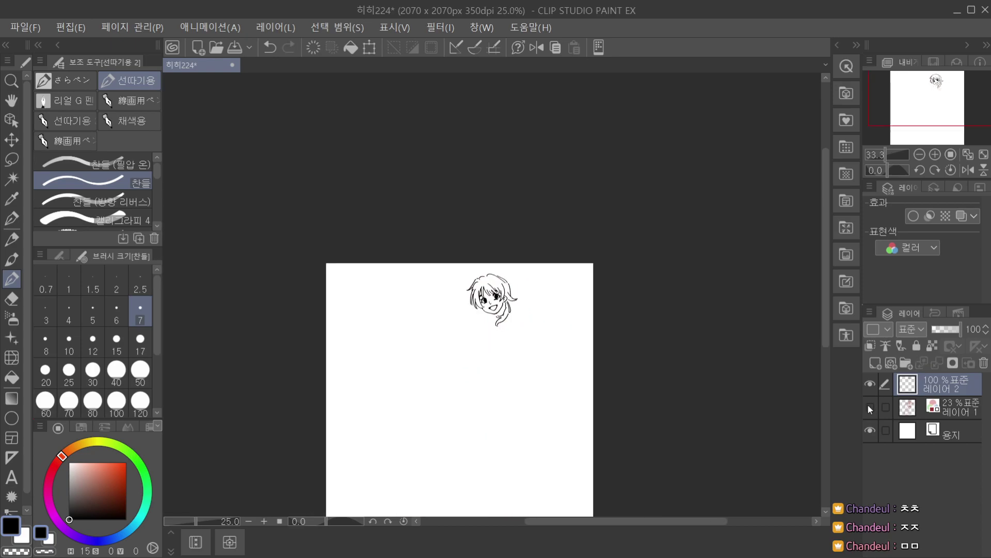
Show the sketch layer again and ink the hair tie behind the neck, redrawing its short edges.
left_click(870, 406)
key("ctrl+plus")
key("ctrl+plus")
scroll(522, 298, "up", 1)
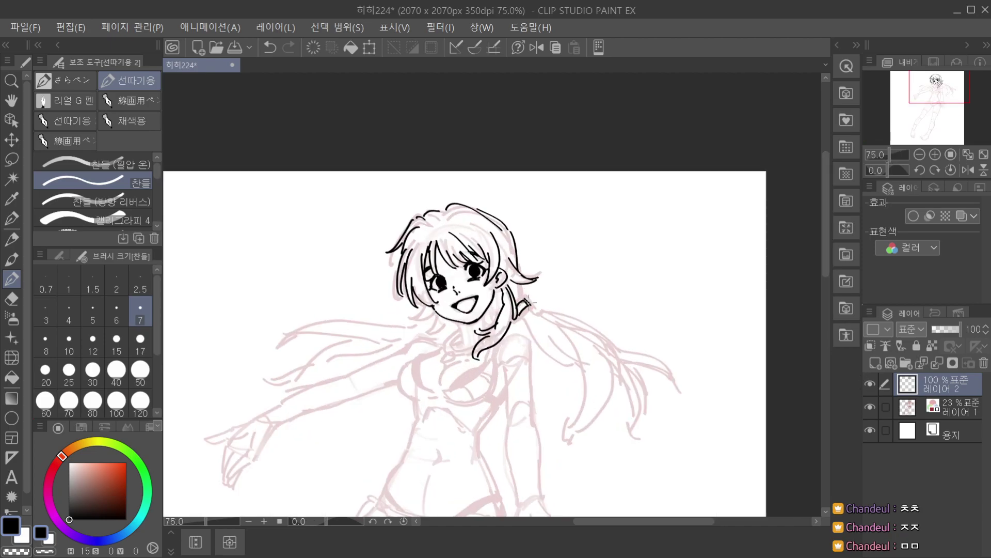
key("ctrl+z")
left_click_drag(522, 286, 525, 298)
left_click_drag(524, 285, 527, 291)
key("ctrl+z")
Ink the neck lines and the dark shadow under the chin.
left_click_drag(487, 311, 490, 326)
key("ctrl+z")
key("ctrl+z")
scroll(462, 338, "up", 1)
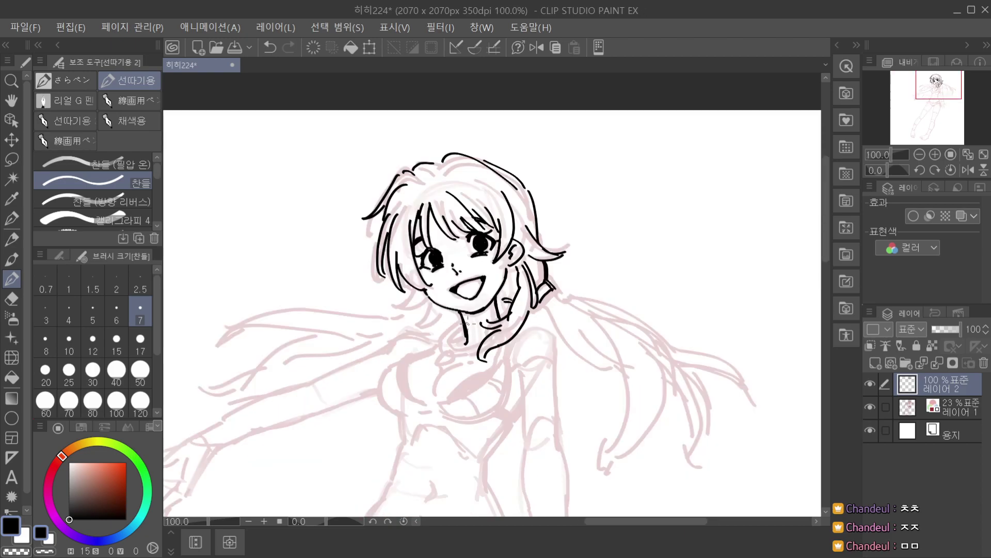
key("ctrl+z")
mouse_move(462, 314)
left_mouse_down()
mouse_move(463, 341)
mouse_move(463, 320)
mouse_move(485, 307)
mouse_move(467, 322)
left_mouse_up()
Examine the inked head and neck at several zoom levels, with and without the sketch layer.
key("ctrl+minus")
key("ctrl+minus")
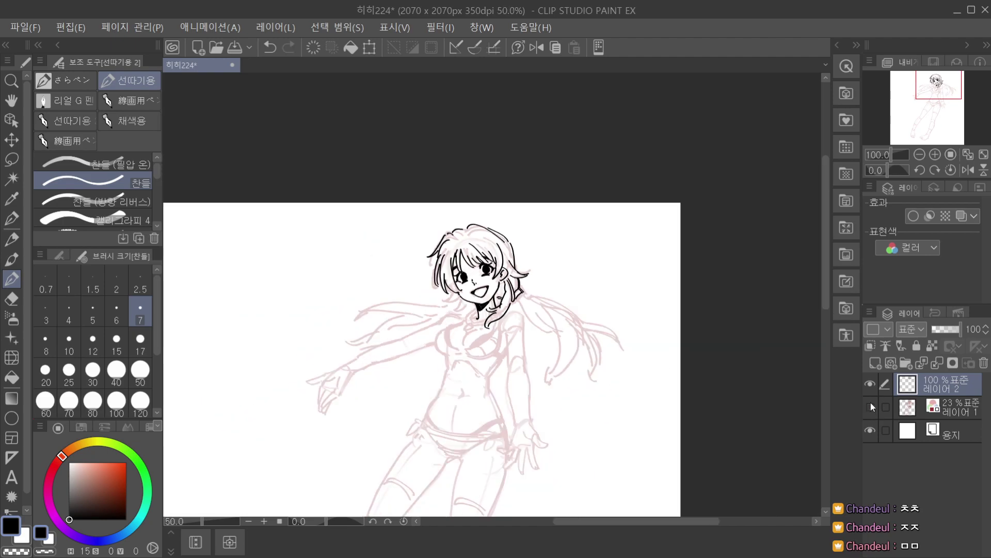
left_click(871, 404)
key("ctrl+minus")
left_click(871, 404)
key("ctrl+plus")
key("ctrl+plus")
key("ctrl+plus")
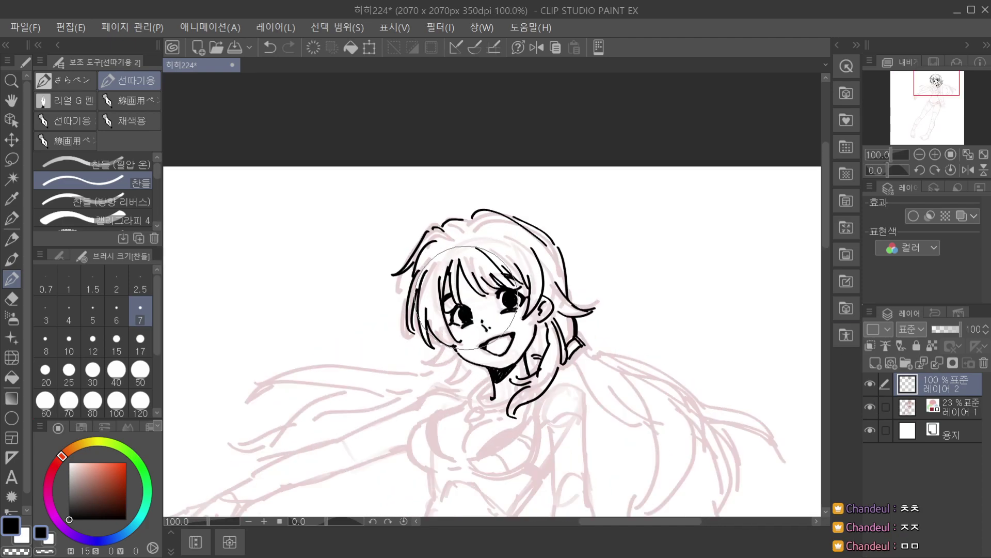
key("ctrl+plus")
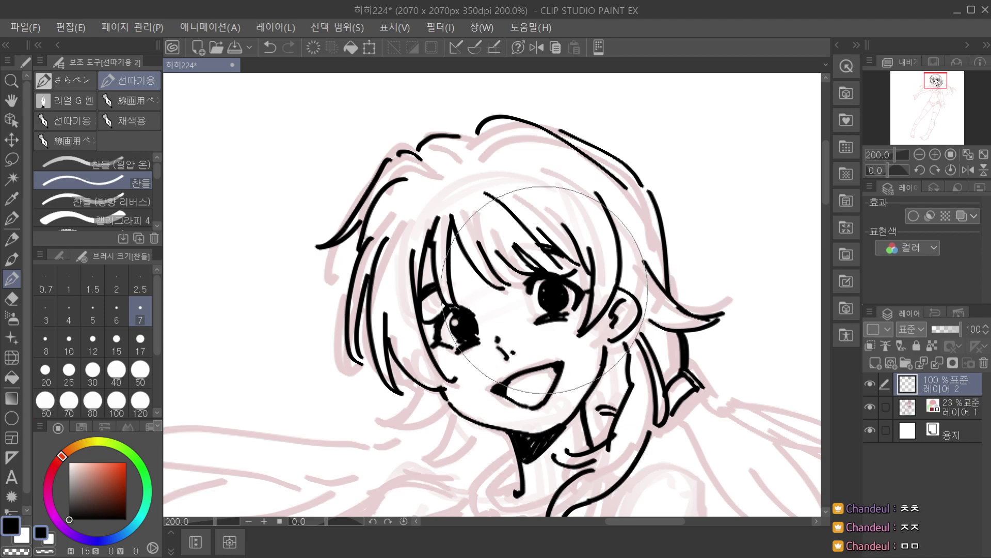
key("ctrl+minus")
key("ctrl+minus")
key("ctrl+minus")
left_click(868, 407)
left_click(869, 407)
key("ctrl+plus")
key("ctrl+plus")
key("ctrl+plus")
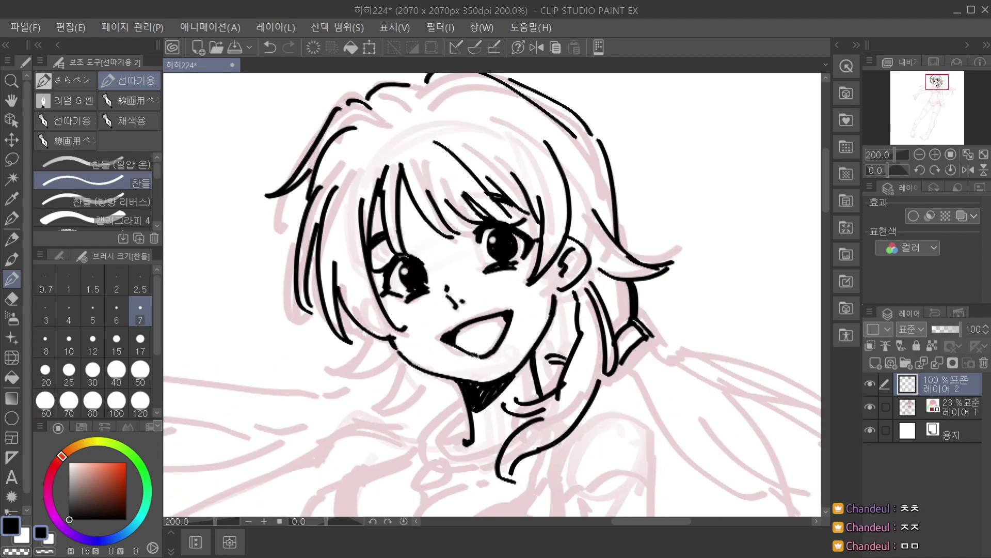
key("ctrl+minus")
key("ctrl+minus")
key("ctrl+minus")
key("ctrl+plus")
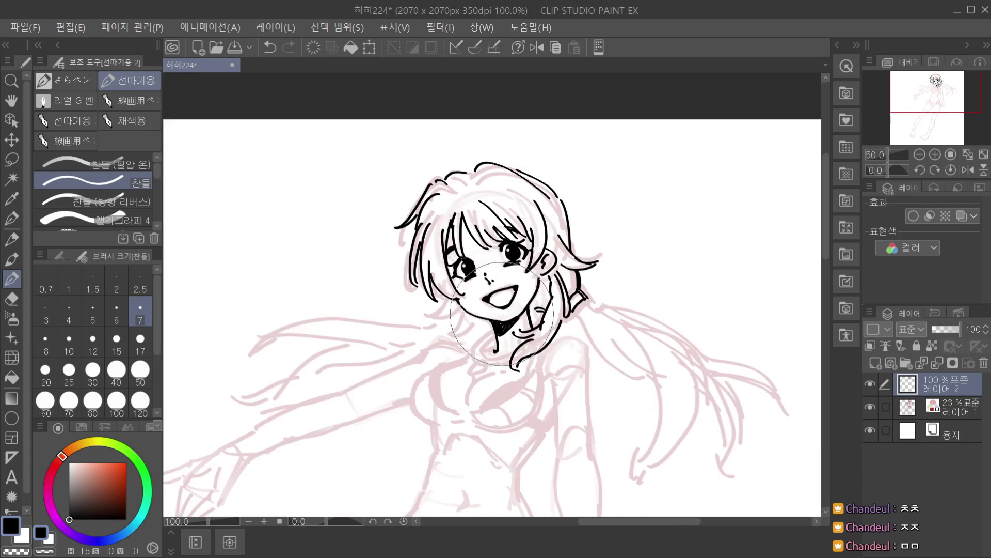
key("ctrl+minus")
key("ctrl+minus")
key("ctrl+plus")
key("ctrl+plus")
key("ctrl+plus")
key("ctrl+plus")
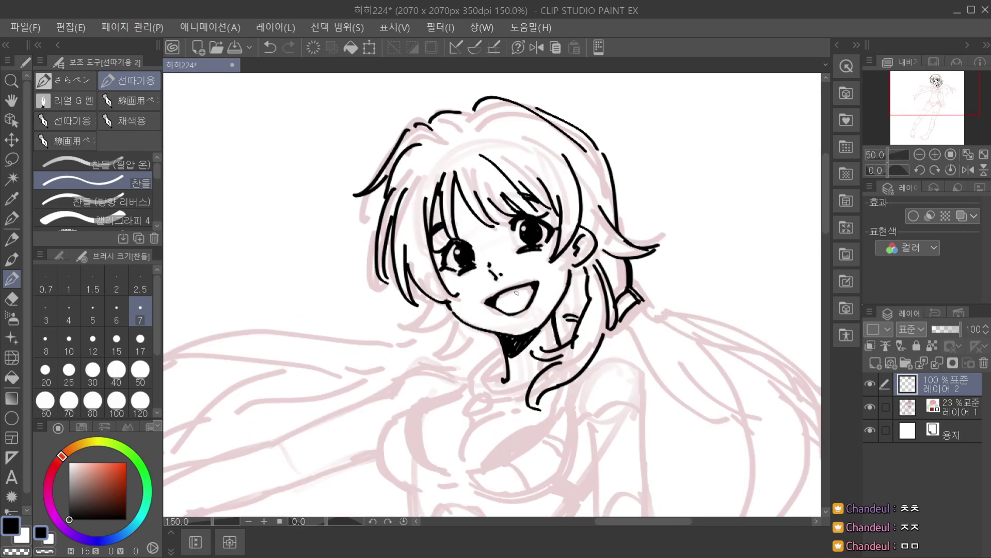
key("ctrl+minus")
key("ctrl+minus")
key("ctrl+minus")
key("ctrl+minus")
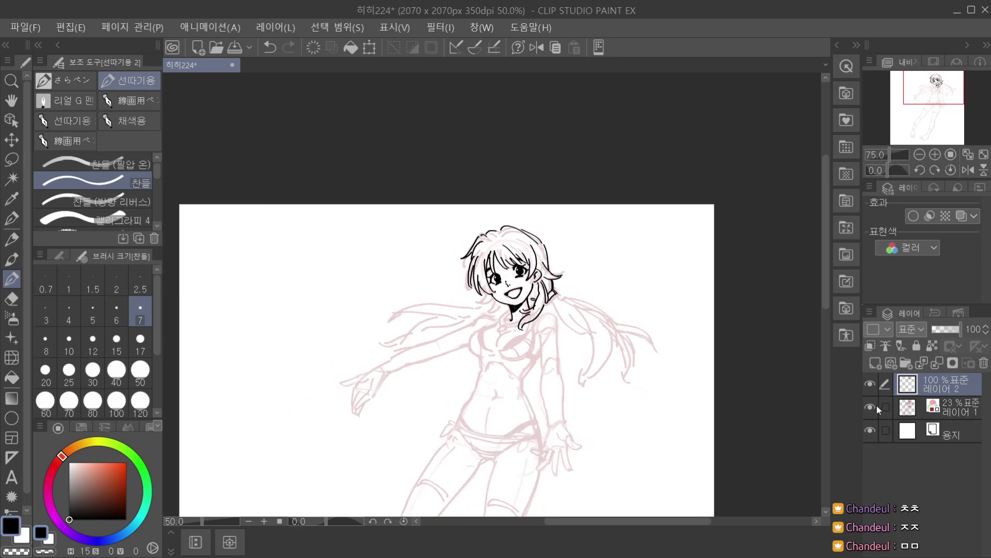
key("ctrl+minus")
left_click(871, 406)
left_click(871, 406)
Ink the lower edge of the ponytail, sweeping from the hair tie down over the sketch.
key("space")
left_click_drag(540, 327, 493, 356)
scroll(492, 320, "down", 3)
scroll(489, 327, "up", 3)
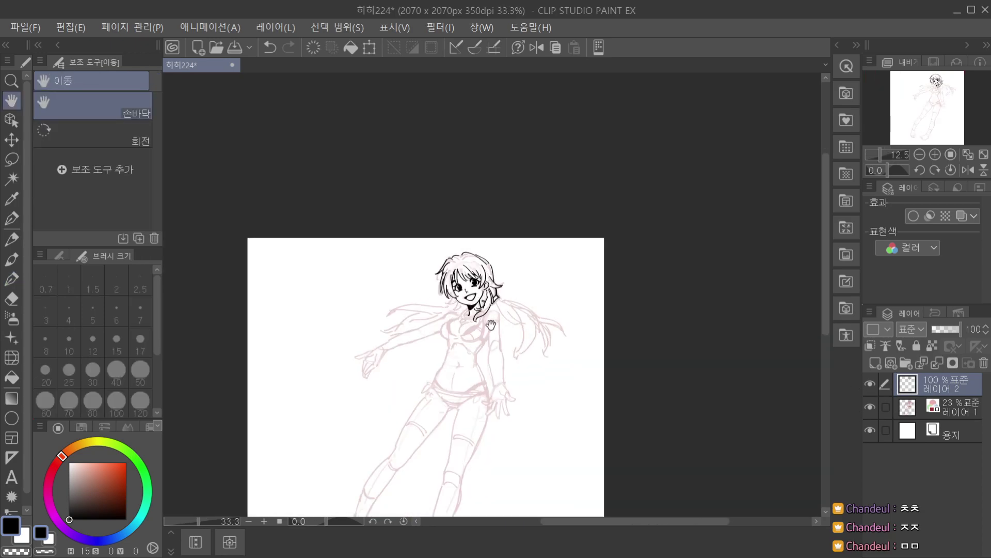
scroll(491, 325, "up", 2)
key("p")
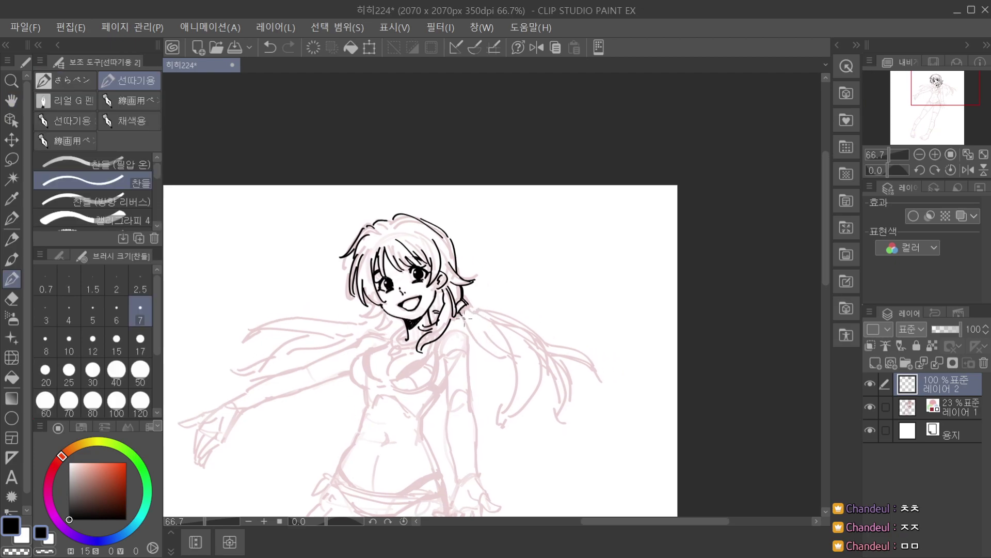
key("ctrl+z")
left_click_drag(464, 315, 508, 363)
scroll(505, 363, "down", 1)
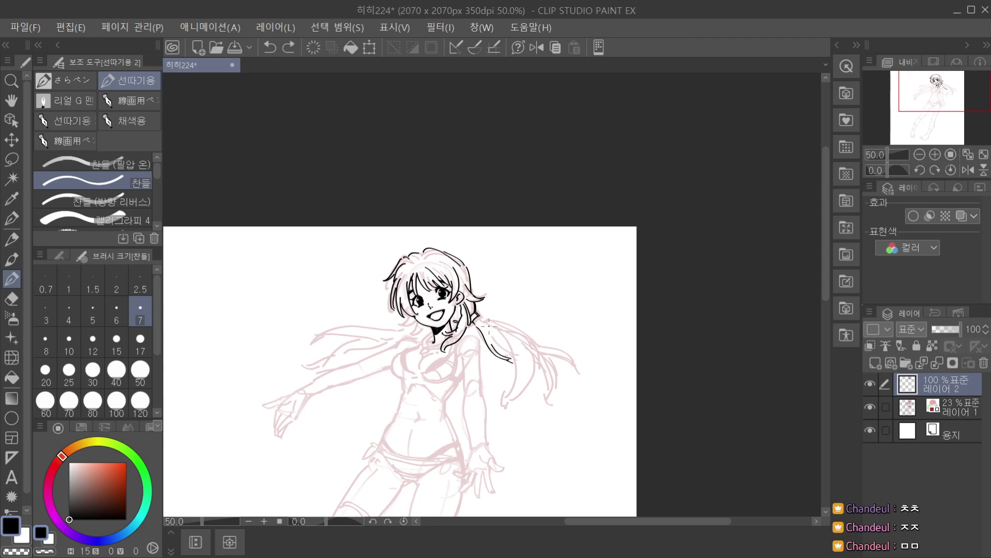
Ink the long curved edge of the ponytail's inner hanging lock, redrawing the stroke until it fits the sketch.
left_click_drag(468, 312, 506, 417)
key("ctrl+z")
left_click_drag(490, 325, 507, 403)
key("ctrl+z")
key("ctrl+z")
mouse_move(491, 323)
left_mouse_down()
mouse_move(524, 341)
mouse_move(492, 324)
left_mouse_up()
key("ctrl+z")
scroll(490, 314, "up", 1)
key("ctrl+z")
key("ctrl+z")
Ink the ponytail's upper edge and the back edge of the inner lock down to its pointed tip.
mouse_move(490, 324)
left_mouse_down()
mouse_move(527, 343)
mouse_move(499, 327)
mouse_move(542, 371)
left_mouse_up()
key("ctrl+z")
key("ctrl+z")
mouse_move(494, 324)
left_mouse_down()
mouse_move(546, 369)
mouse_move(532, 414)
left_mouse_up()
key("ctrl+z")
key("ctrl+z")
left_click_drag(546, 368, 532, 416)
Ink the ponytail's middle hanging lock and its outermost flicked lock after checking the lines without the sketch.
key("ctrl+minus")
key("ctrl+minus")
left_click(869, 408)
left_click(870, 407)
key("ctrl+plus")
scroll(499, 293, "up", 1)
mouse_move(528, 338)
left_mouse_down()
mouse_move(560, 393)
mouse_move(570, 442)
left_mouse_up()
key("ctrl+z")
left_click_drag(545, 358, 565, 428)
key("ctrl+z")
mouse_move(554, 360)
left_mouse_down()
mouse_move(582, 365)
mouse_move(614, 403)
left_mouse_up()
scroll(609, 362, "down", 2)
Ink an additional strand along the upper part of the ponytail, redrawing the stroke.
key("space")
left_click_drag(574, 302, 485, 308)
scroll(461, 313, "up", 1)
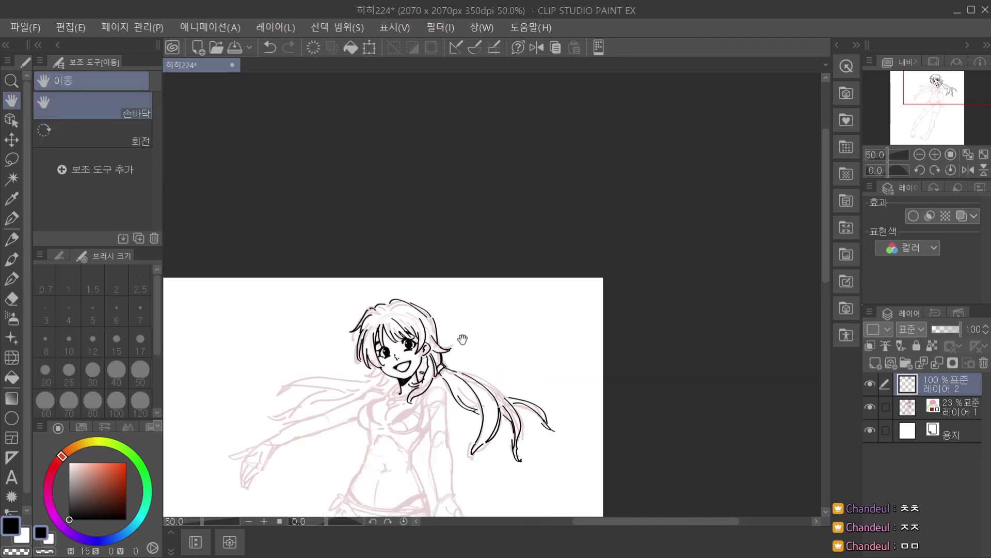
key("p")
key("ctrl+z")
left_click_drag(469, 372, 502, 392)
key("ctrl+z")
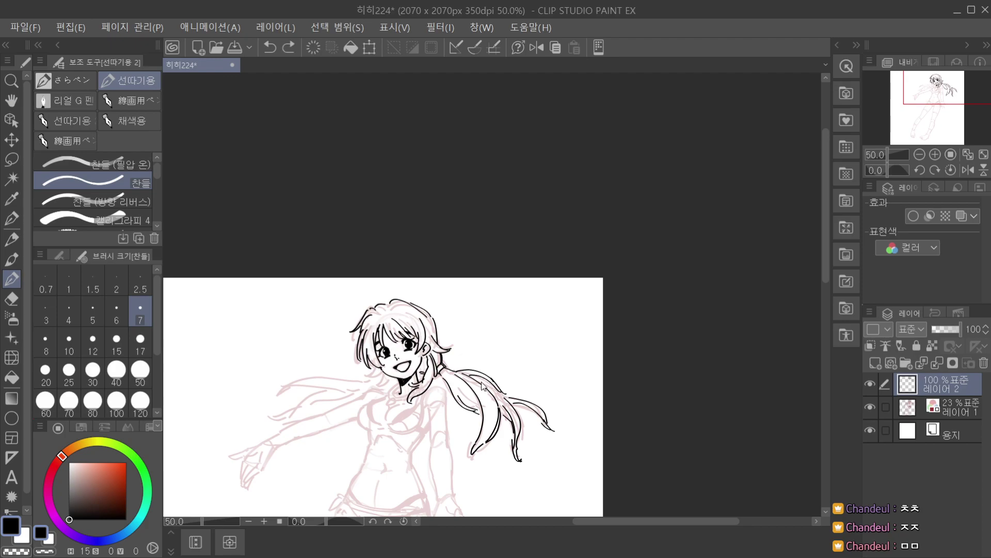
Hide and reshow the sketch layer to check the inked ponytail.
key("ctrl+minus")
left_click(871, 406)
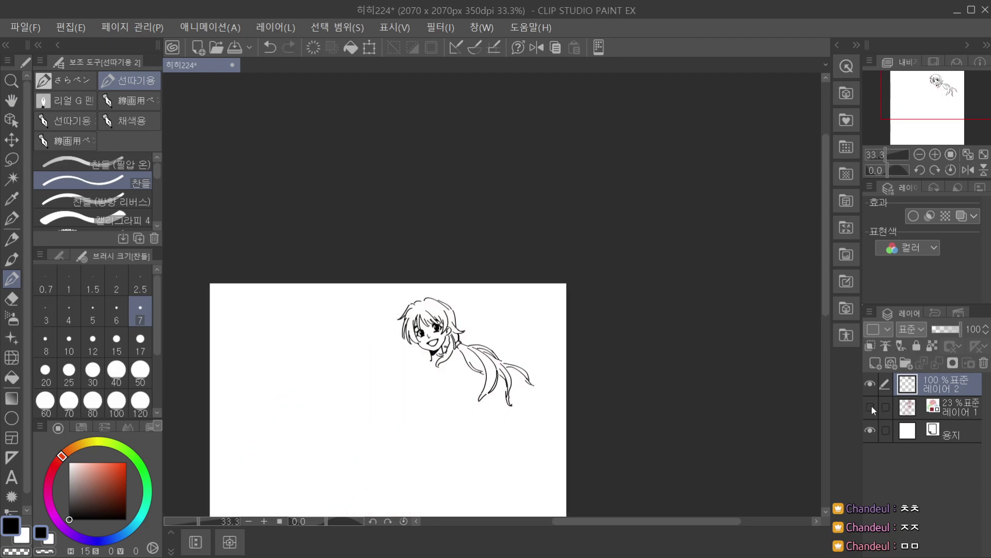
key("ctrl+minus")
left_click(872, 406)
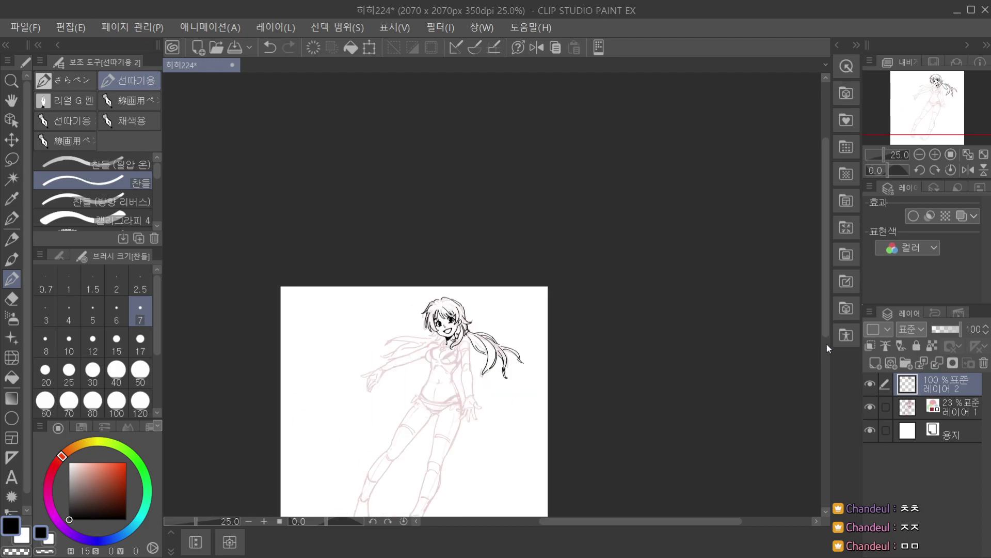
key("ctrl+plus")
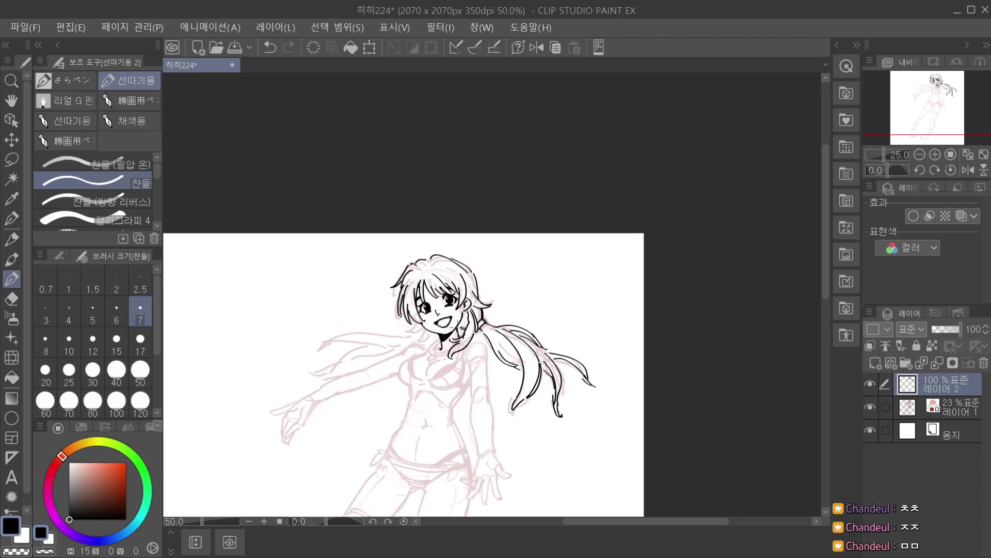
key("ctrl+plus")
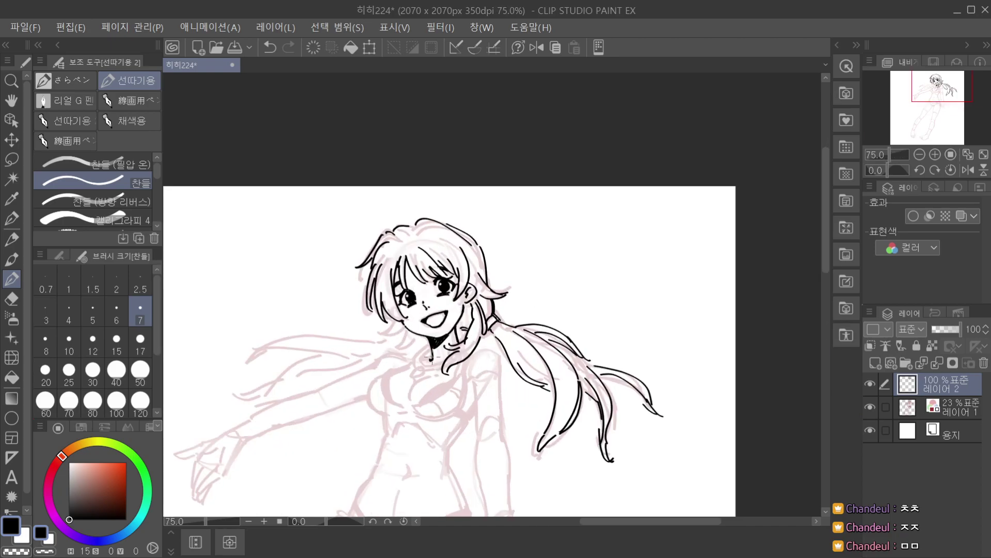
key("ctrl+plus")
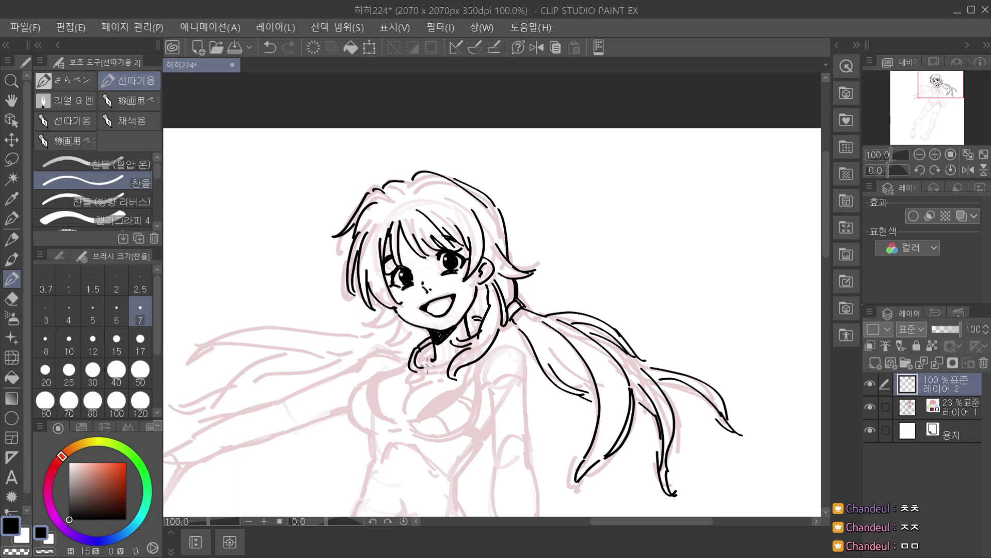
Ink the necklace cord running down the left side of the neck to the collarbone.
key("ctrl+minus")
key("ctrl+minus")
key("ctrl+minus")
key("ctrl+minus")
scroll(445, 315, "down", 2)
scroll(442, 323, "up", 4)
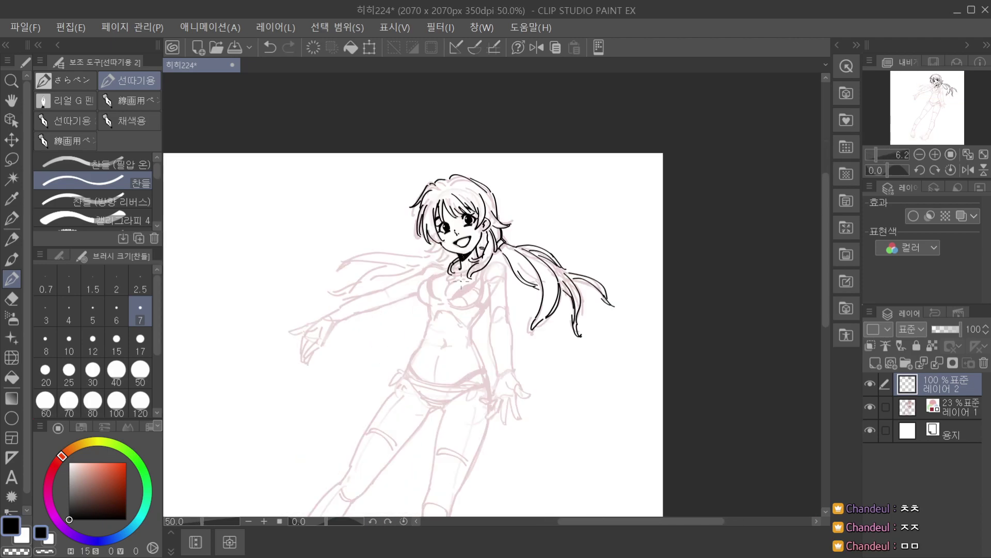
key("ctrl+plus")
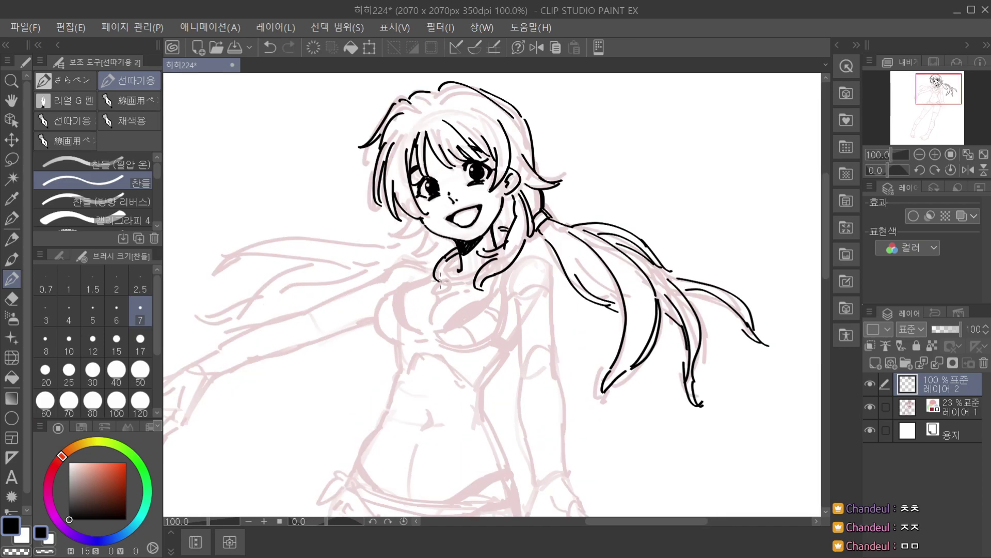
mouse_move(448, 259)
left_mouse_down()
mouse_move(432, 276)
mouse_move(448, 267)
mouse_move(445, 292)
left_mouse_up()
key("ctrl+z")
key("ctrl+z")
Ink the small ring pendant and the necklace cord running right beneath the hanging hair lock.
mouse_move(438, 282)
left_mouse_down()
mouse_move(447, 280)
mouse_move(438, 292)
left_mouse_up()
key("ctrl+z")
key("ctrl+z")
key("ctrl+z")
left_click_drag(454, 282, 474, 284)
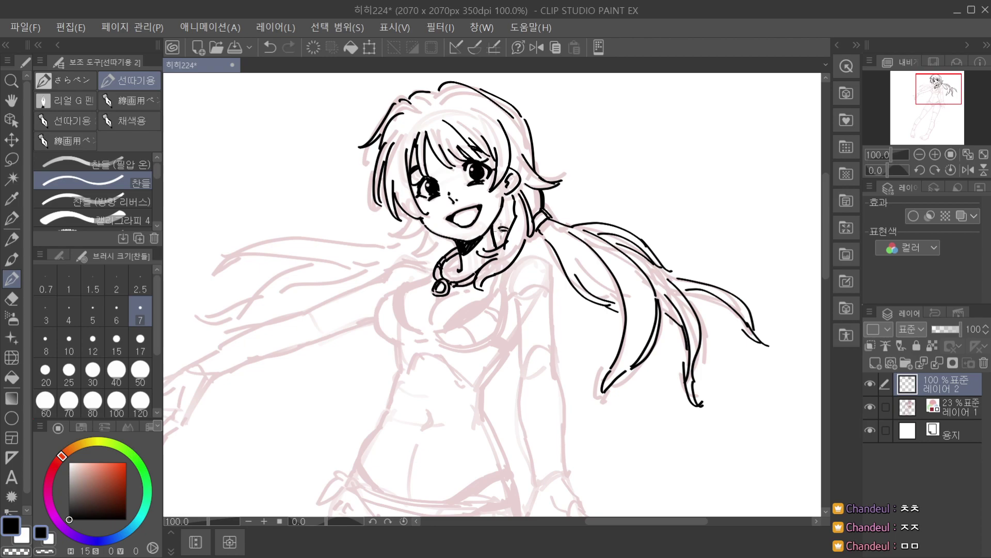
Compare the necklace with and without its last stroke, keeping the stroke.
key("ctrl+z")
scroll(503, 226, "up", 1)
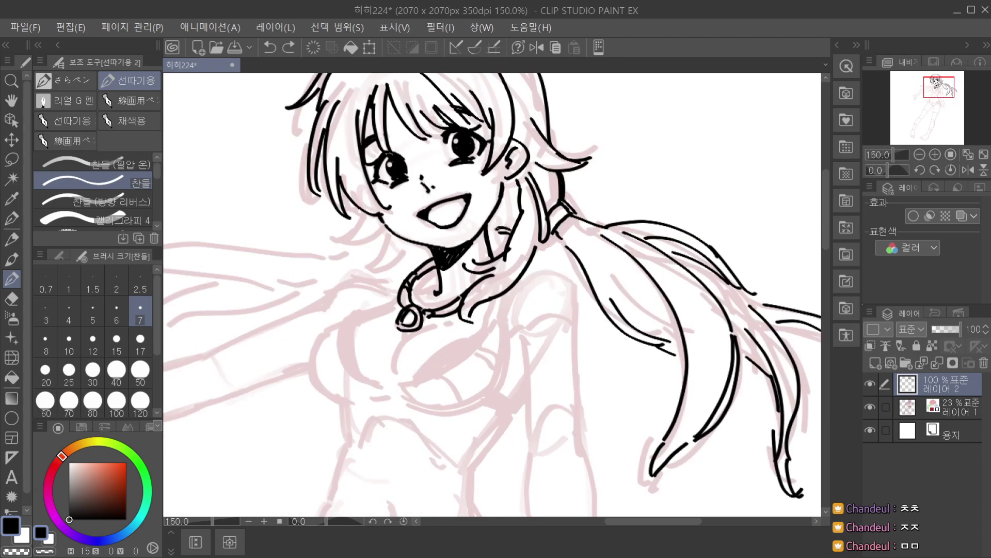
key("ctrl+y")
key("ctrl+z")
key("ctrl+y")
key("ctrl+z")
key("ctrl+y")
Check the line art without the sketch layer and save the drawing.
key("ctrl+minus")
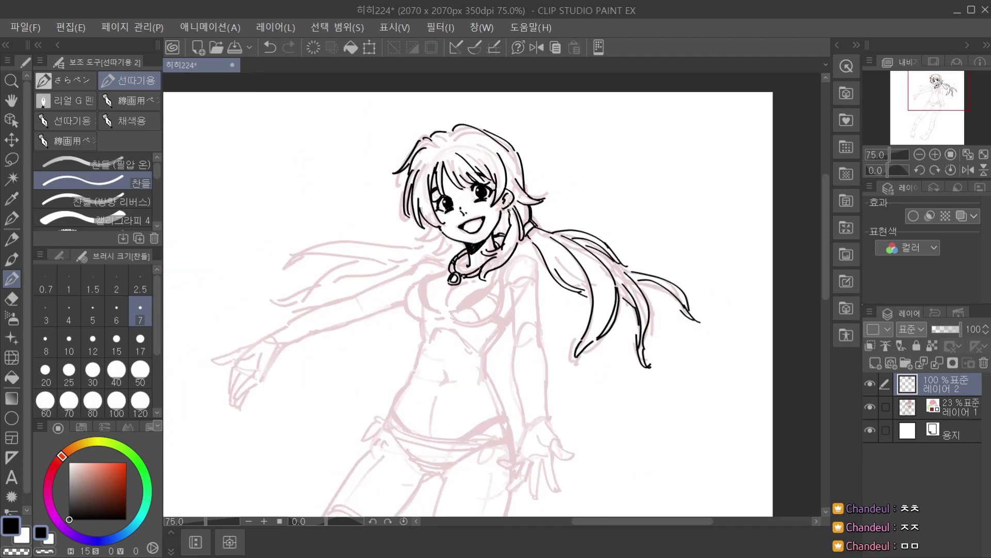
key("ctrl+minus")
key("ctrl+minus")
left_click(871, 408)
key("ctrl+minus")
left_click(872, 408)
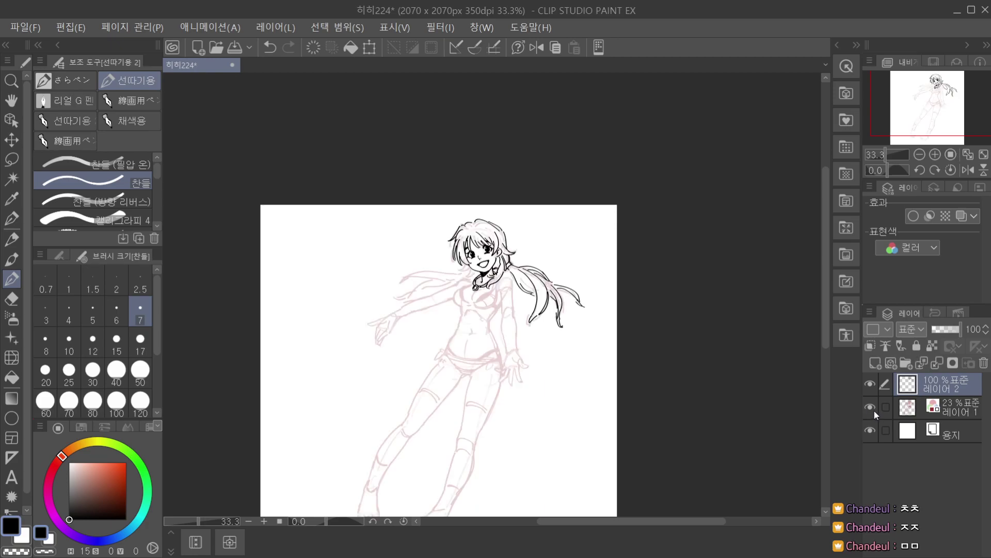
left_click(916, 429)
key("ctrl+s")
left_click(930, 389)
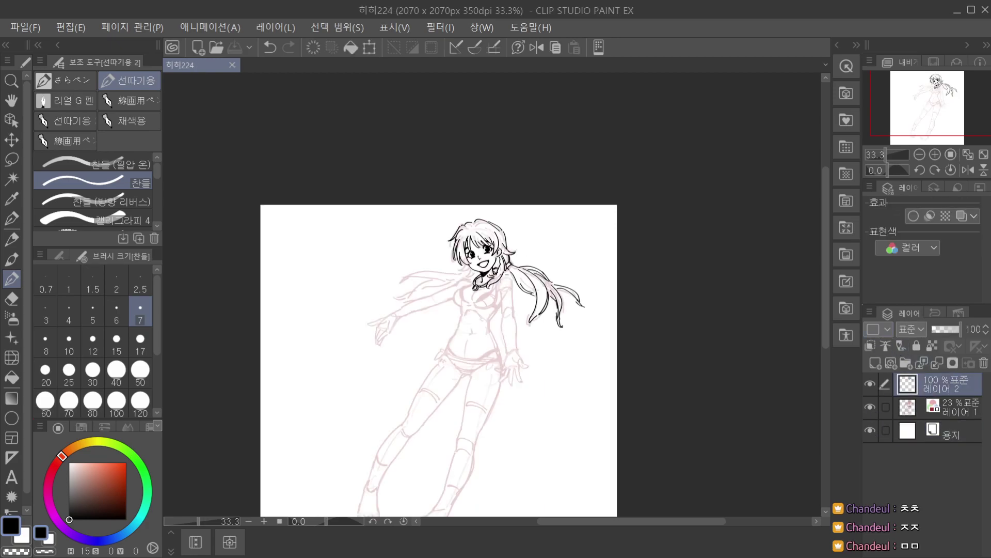
Ink the shoulder curve below the ponytail's base, redrawing it over the sketch.
key("ctrl+plus")
key("ctrl+plus")
key("ctrl+plus")
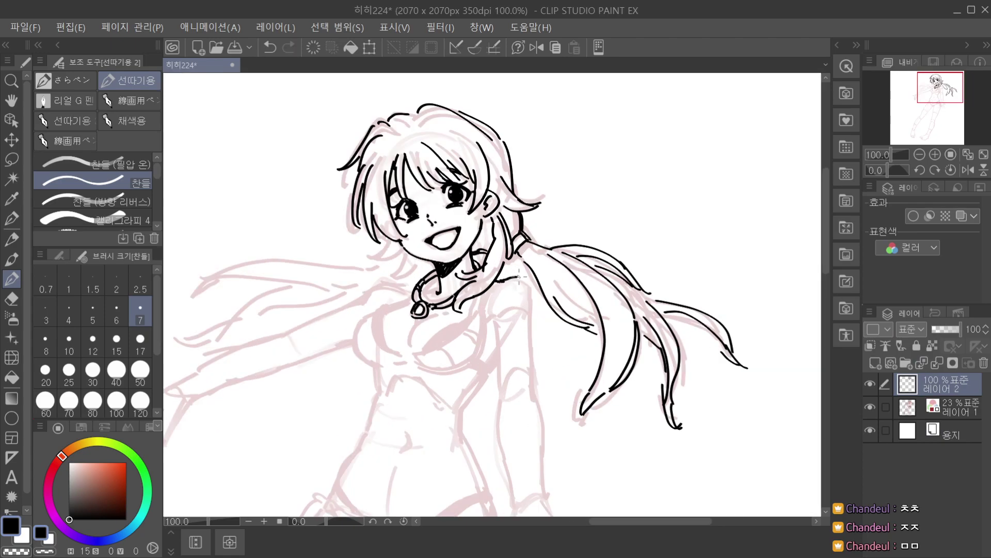
key("ctrl+minus")
key("ctrl+minus")
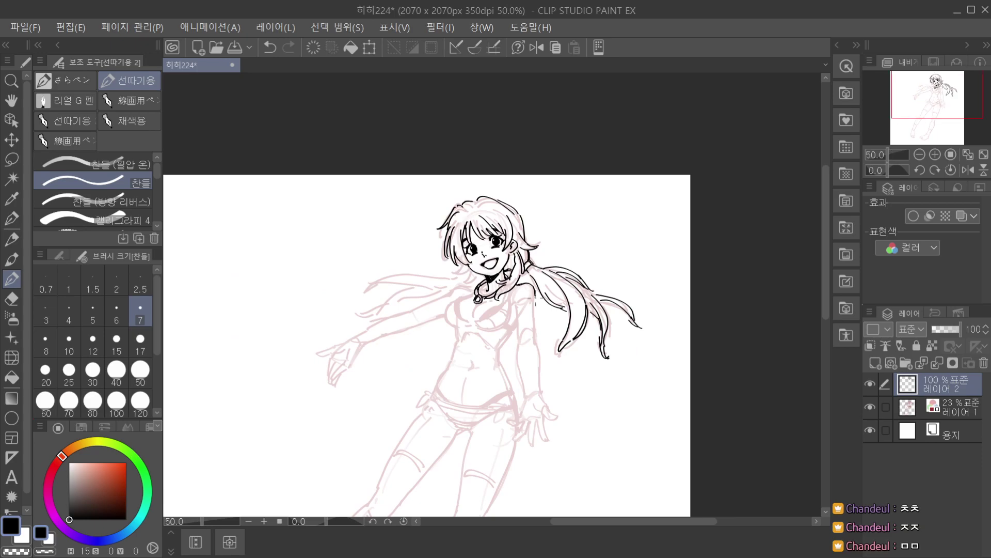
key("ctrl+minus")
key("ctrl+plus")
key("ctrl+plus")
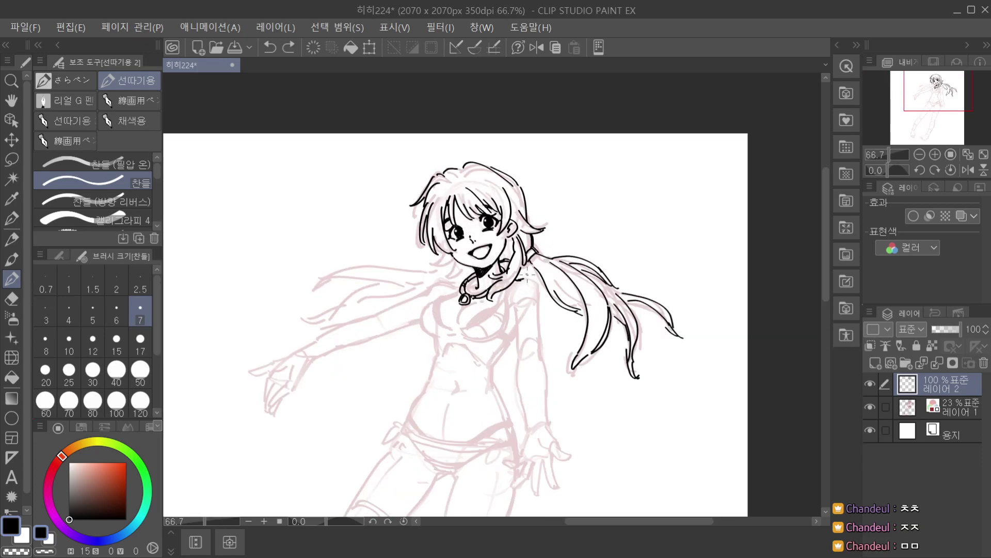
key("ctrl+plus")
key("ctrl+minus")
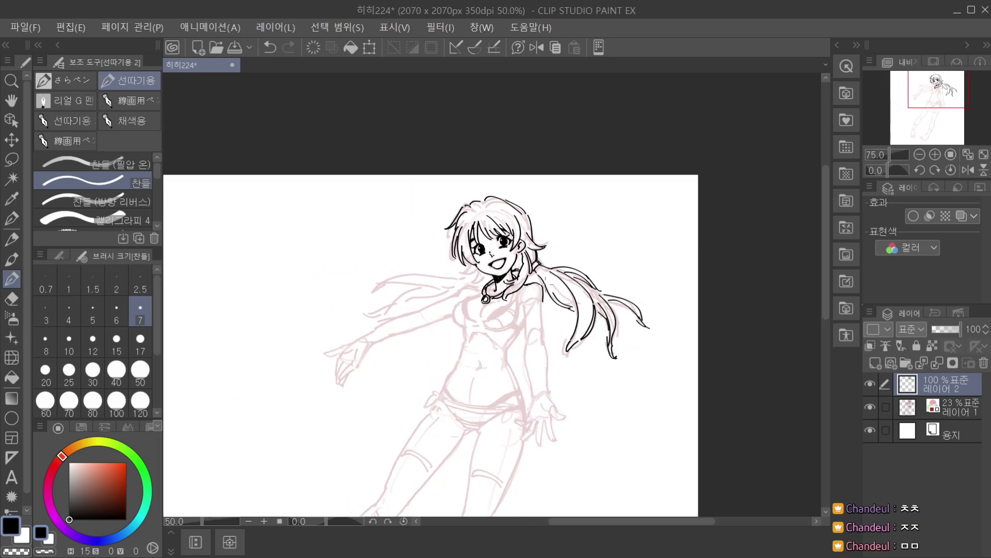
key("ctrl+plus")
Ink the inner and outer edges of the upper arm below the shoulder, down to the elbow.
left_click_drag(525, 308, 523, 339)
key("ctrl+z")
key("ctrl+z")
left_click_drag(523, 292, 527, 349)
key("ctrl+z")
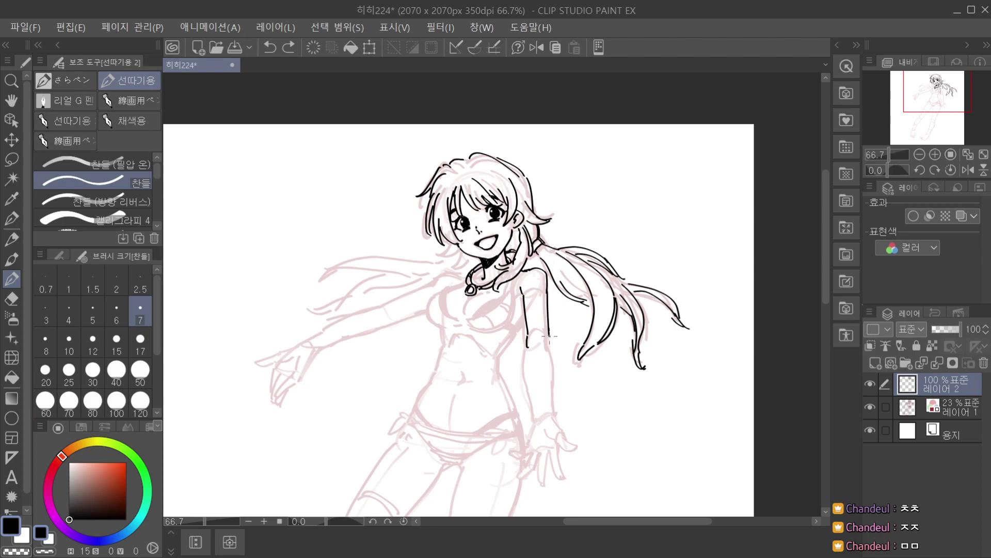
Ink both edges of the lowered forearm from the elbow to the wrist, redrawing the strokes.
left_click_drag(552, 330, 526, 267)
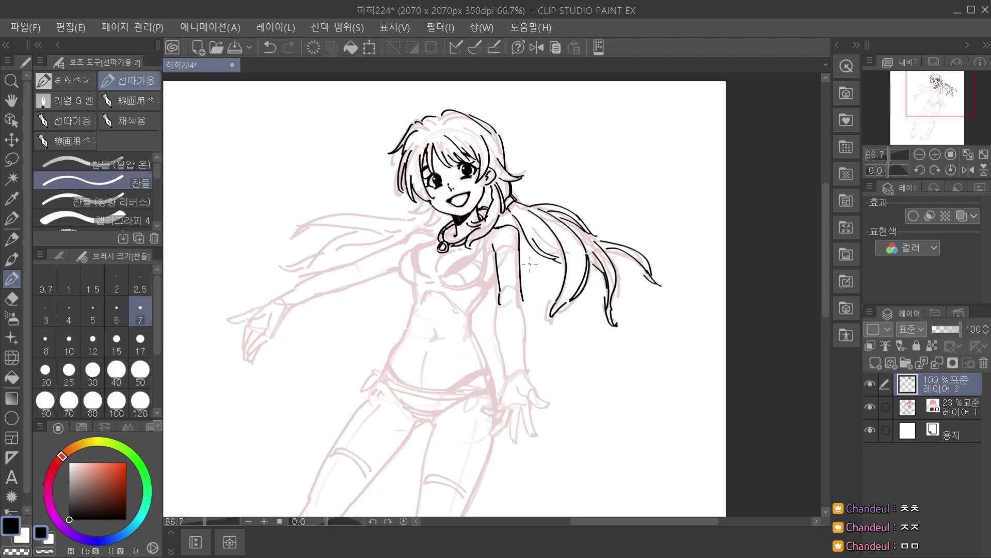
scroll(527, 264, "up", 1)
key("ctrl+z")
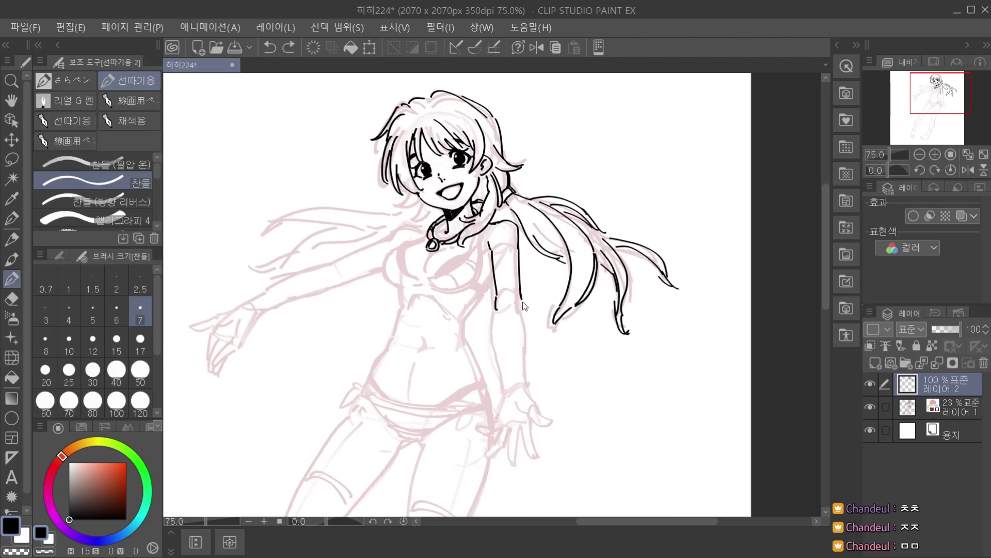
key("ctrl+z")
left_click_drag(521, 297, 531, 389)
key("ctrl+z")
key("ctrl+z")
left_click_drag(527, 353, 528, 385)
left_click_drag(497, 310, 505, 384)
key("ctrl+z")
key("ctrl+z")
key("ctrl+z")
scroll(503, 375, "down", 3)
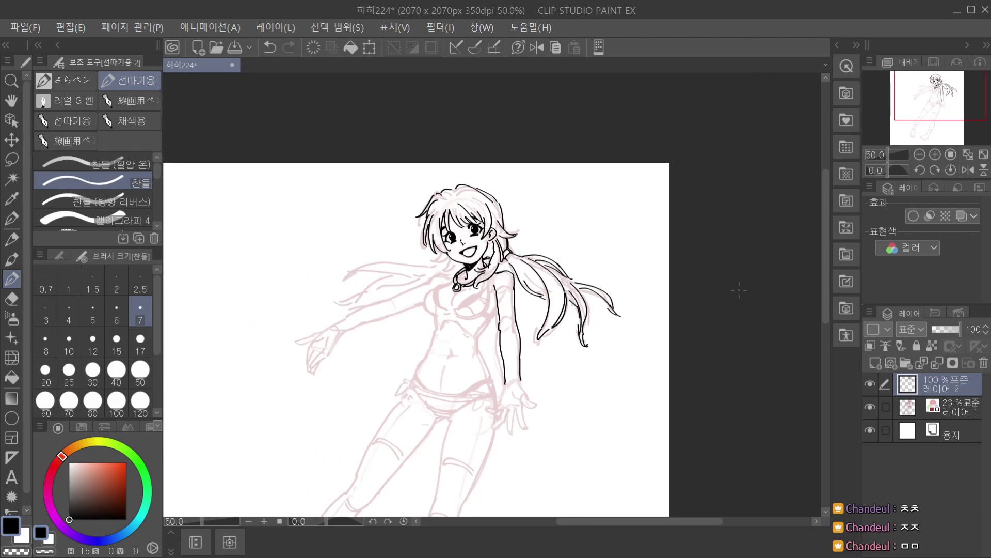
Check the arm's line art against the sketch layer and redraw the stroke at the elbow.
left_click(870, 407)
left_click(871, 407)
scroll(504, 314, "up", 4)
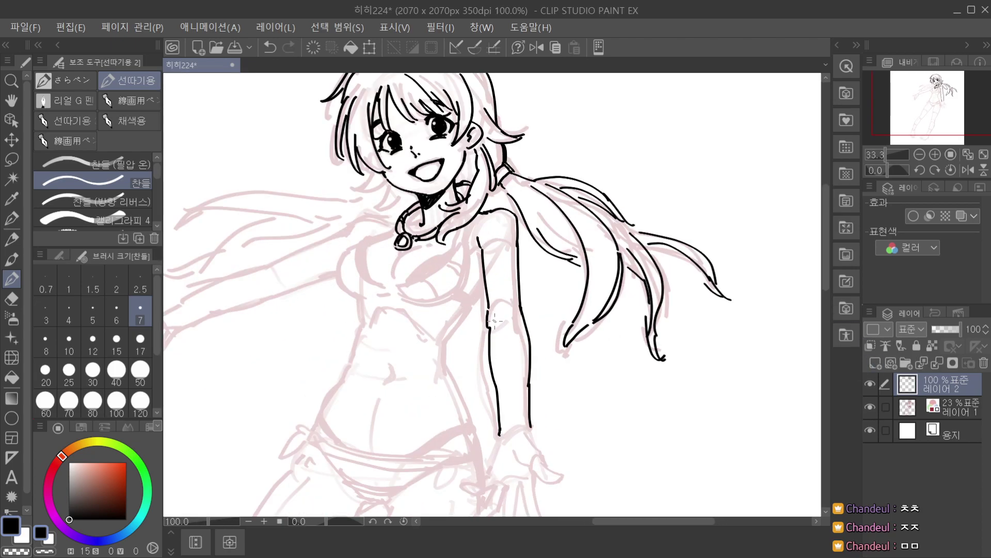
key("ctrl+z")
mouse_move(484, 323)
left_mouse_down()
mouse_move(486, 351)
mouse_move(506, 301)
left_mouse_up()
scroll(489, 345, "down", 3)
scroll(506, 301, "up", 1)
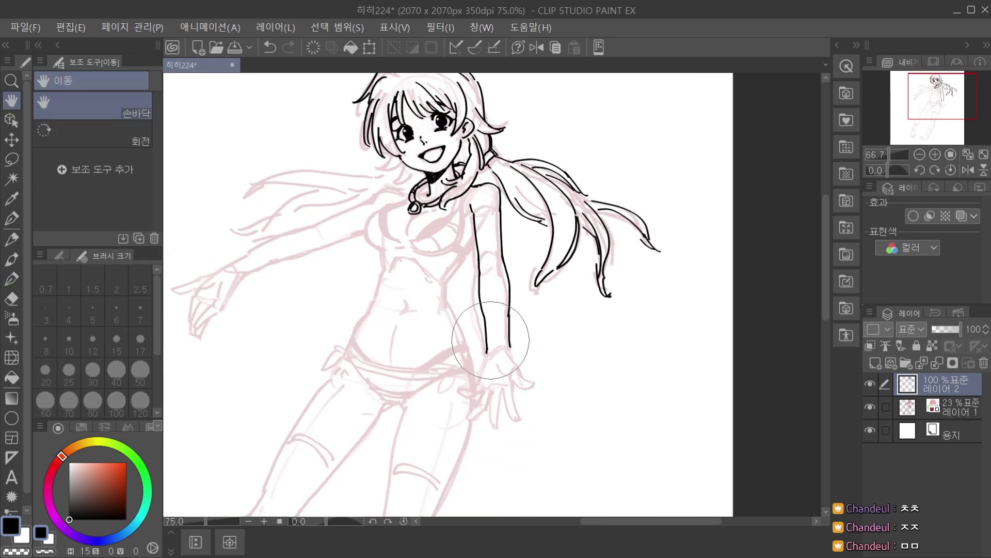
Ink the palm's edge below the wrist, the line at the finger bases and the first side of the index finger.
scroll(485, 356, "up", 1)
key("ctrl+z")
left_click_drag(484, 360, 476, 398)
key("ctrl+z")
key("ctrl+z")
mouse_move(485, 361)
left_mouse_down()
mouse_move(476, 394)
mouse_move(485, 400)
mouse_move(476, 396)
mouse_move(519, 383)
mouse_move(493, 397)
mouse_move(515, 401)
mouse_move(505, 399)
mouse_move(519, 442)
left_mouse_up()
key("ctrl+z")
key("ctrl+z")
key("ctrl+z")
key("ctrl+z")
key("ctrl+z")
key("ctrl+z")
mouse_move(505, 397)
left_mouse_down()
mouse_move(517, 443)
mouse_move(522, 411)
mouse_move(528, 451)
left_mouse_up()
Ink the other side of the index finger from the palm to its tip, redrawing the stroke over the sketch.
scroll(527, 384, "down", 2)
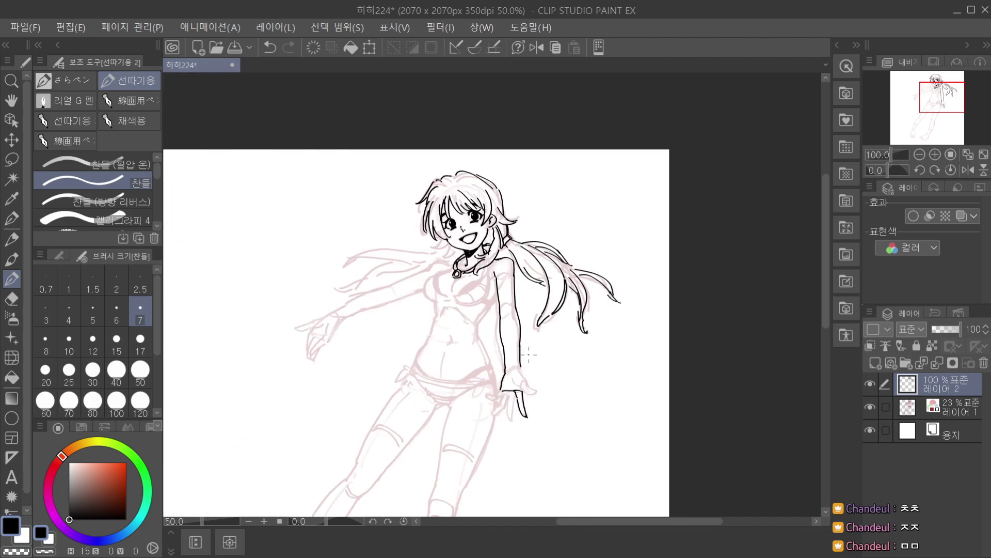
scroll(528, 359, "down", 1)
scroll(527, 360, "up", 3)
left_click_drag(521, 367, 538, 406)
mouse_move(531, 351)
left_mouse_down()
mouse_move(539, 397)
mouse_move(534, 373)
mouse_move(538, 403)
left_mouse_up()
key("ctrl+z")
key("ctrl+z")
key("ctrl+z")
mouse_move(532, 353)
left_mouse_down()
mouse_move(538, 405)
mouse_move(540, 397)
left_mouse_up()
key("ctrl+z")
key("ctrl+z")
key("ctrl+z")
key("ctrl+z")
Ink the thumb's inner crease on the palm and its outer contour from the wrist to the tip.
mouse_move(533, 361)
left_mouse_down()
mouse_move(516, 324)
mouse_move(536, 339)
left_mouse_up()
key("ctrl+z")
key("ctrl+z")
key("ctrl+z")
left_click_drag(526, 299, 542, 335)
key("ctrl+z")
key("ctrl+z")
key("ctrl+z")
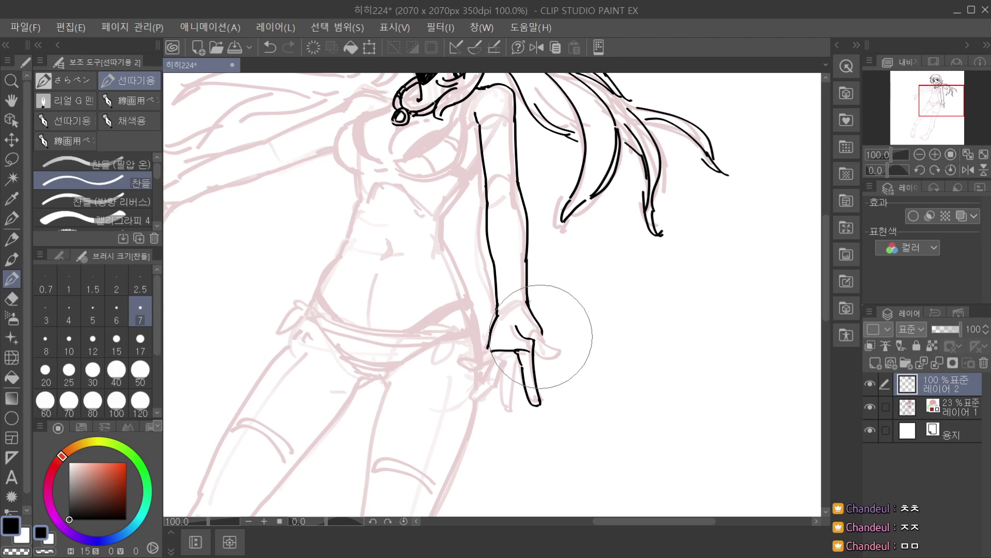
key("ctrl+z")
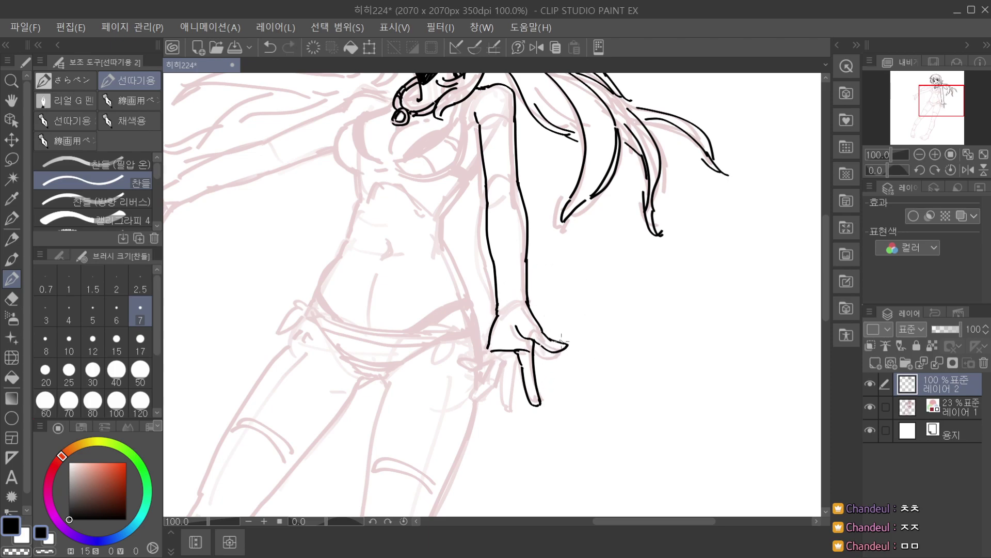
Check the hand without the sketch layer and redraw the underside of the thumb up to its tip.
key("ctrl+minus")
key("ctrl+minus")
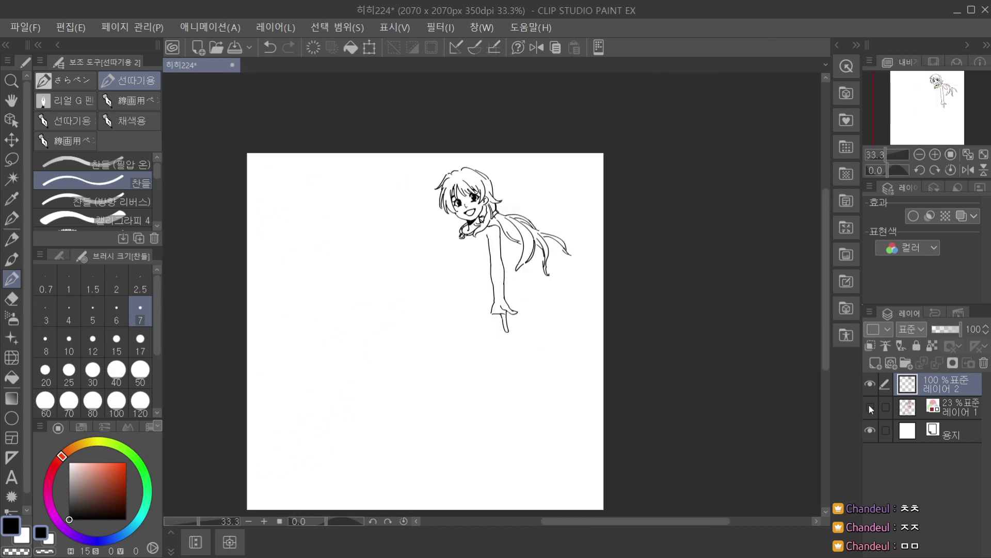
scroll(507, 301, "up", 5)
key("ctrl+z")
left_click_drag(528, 341, 554, 352)
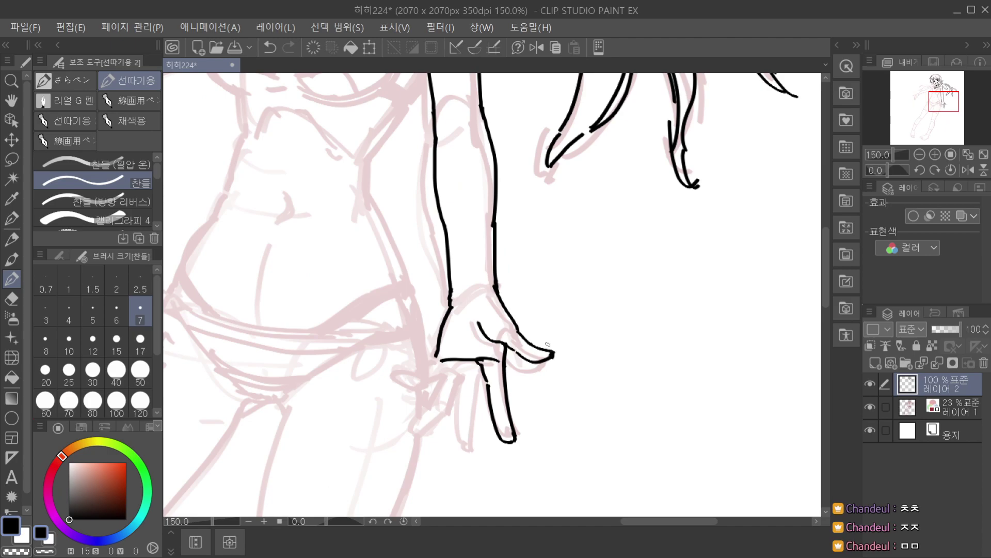
Ink the outline of the middle finger beside the index finger, redrawing its sides over the sketch.
scroll(548, 345, "down", 1)
key("space")
mouse_move(499, 332)
left_mouse_down()
mouse_move(483, 348)
mouse_move(481, 393)
left_mouse_up()
key("ctrl+z")
mouse_move(483, 347)
left_mouse_down()
mouse_move(484, 400)
mouse_move(493, 384)
mouse_move(485, 400)
left_mouse_up()
key("ctrl+z")
key("ctrl+z")
key("ctrl+z")
scroll(491, 363, "down", 2)
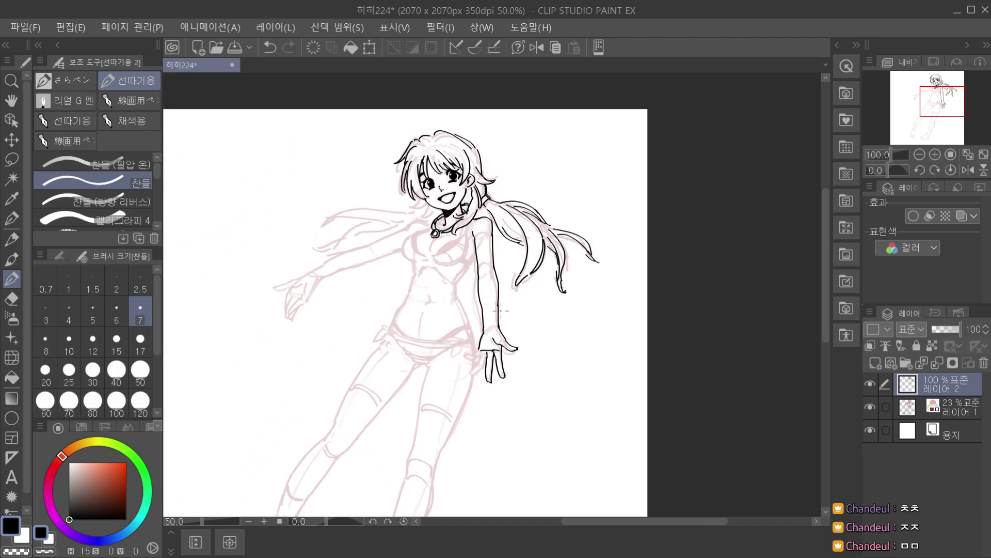
scroll(490, 365, "up", 2)
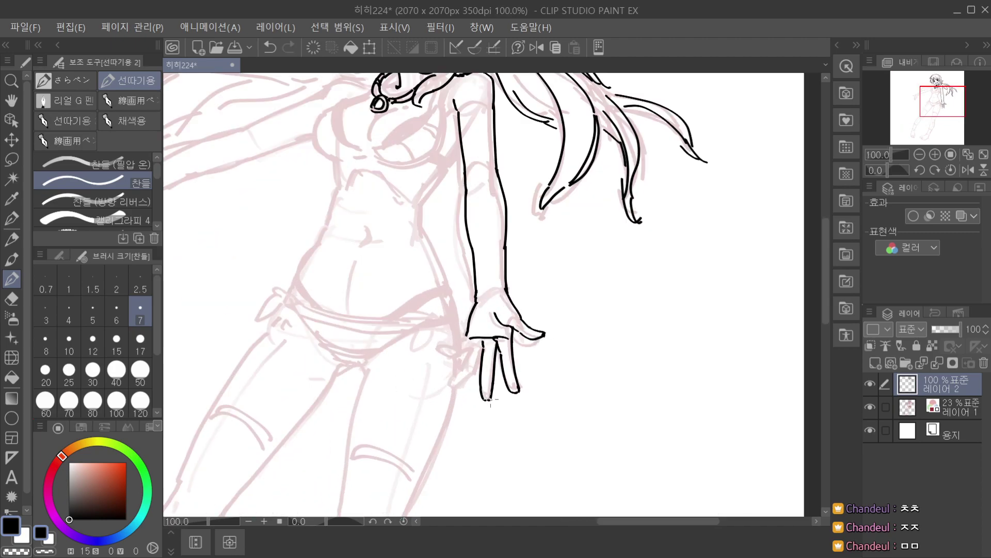
Ink the bent ring finger beside the middle finger, closing its outline at the tip.
scroll(490, 399, "down", 2)
scroll(493, 352, "up", 1)
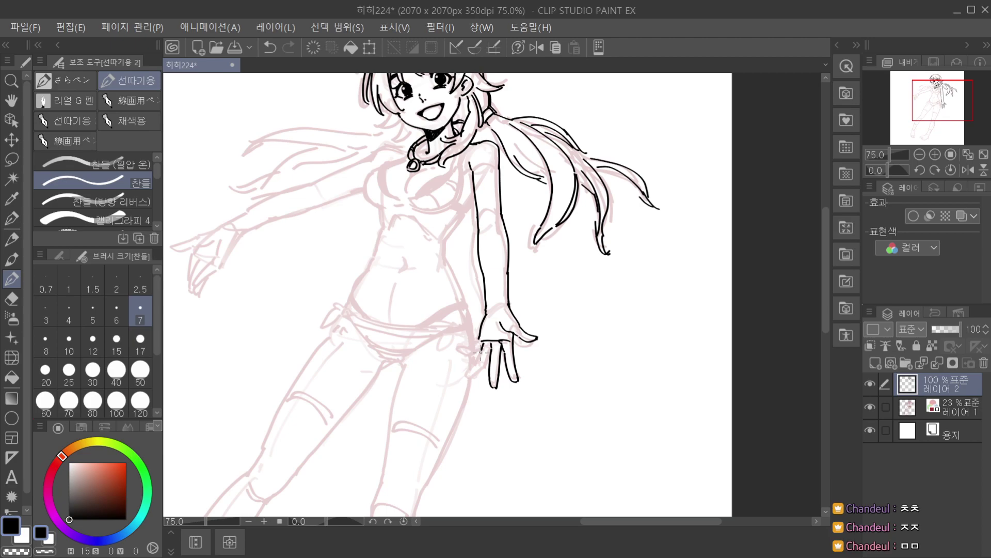
scroll(483, 349, "up", 1)
key("ctrl+z")
mouse_move(479, 363)
left_mouse_down()
mouse_move(462, 382)
mouse_move(487, 374)
left_mouse_up()
key("ctrl+z")
key("ctrl+z")
scroll(492, 360, "down", 2)
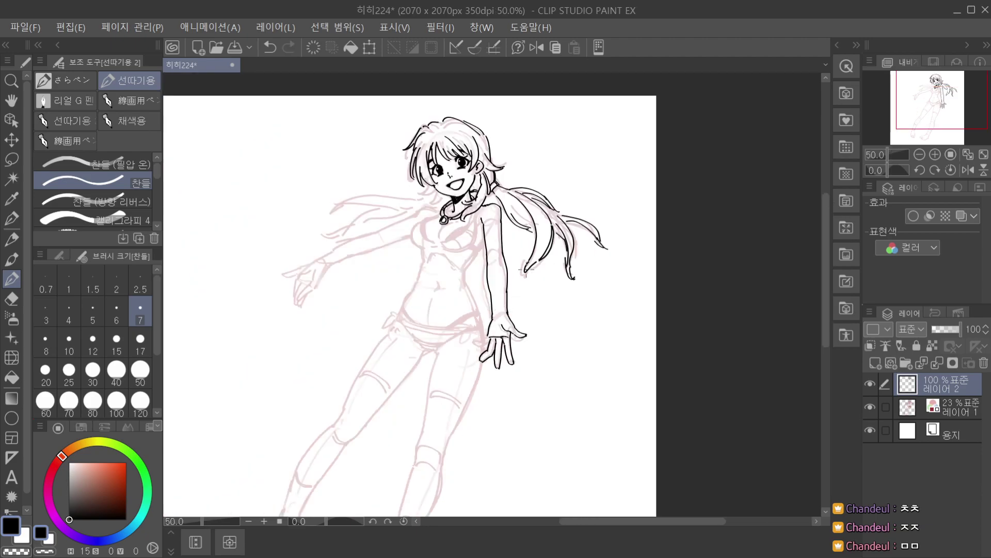
scroll(494, 354, "up", 3)
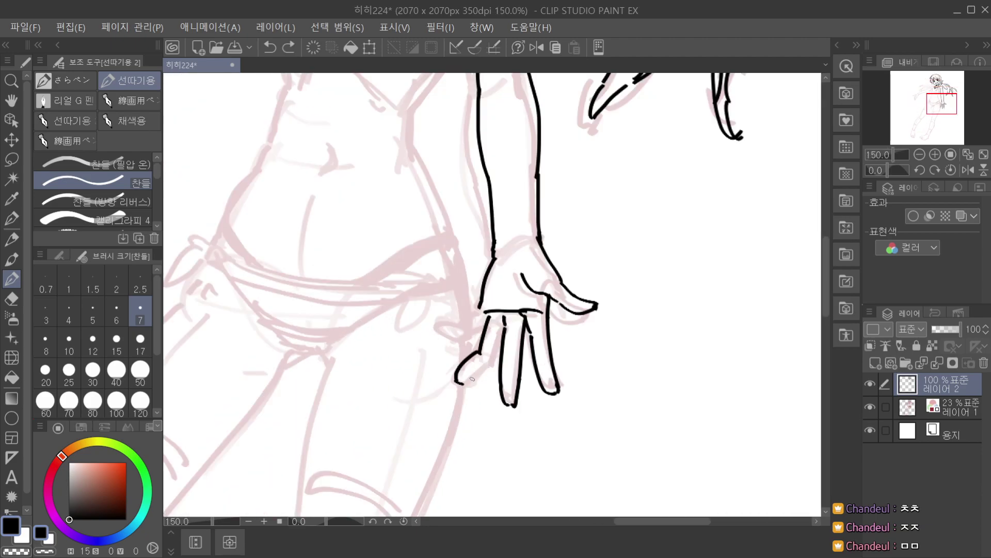
key("ctrl+z")
left_click_drag(464, 385, 494, 362)
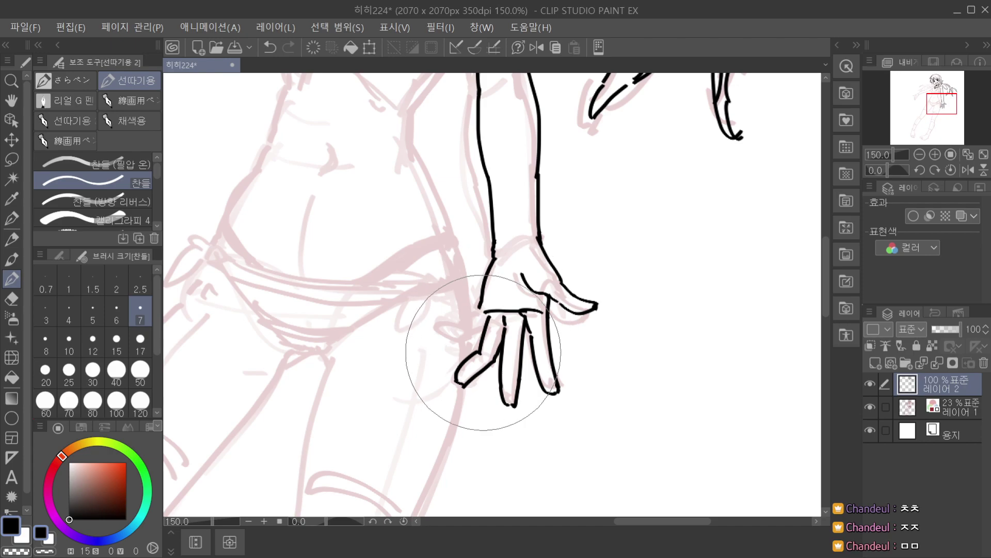
Ink the small curled little finger at the hip side of the lowered hand.
scroll(483, 321, "down", 3)
scroll(481, 296, "up", 1)
scroll(477, 315, "up", 1)
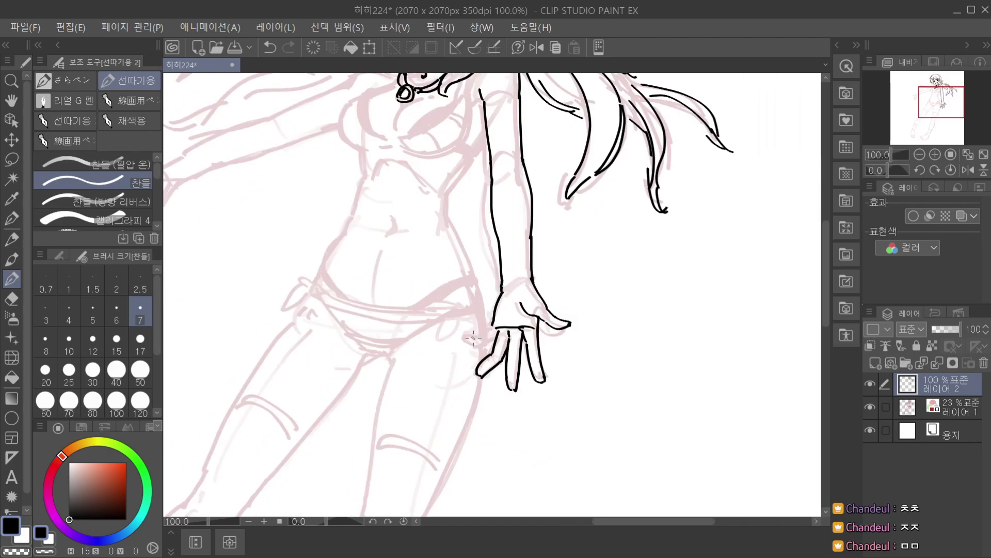
scroll(482, 338, "up", 1)
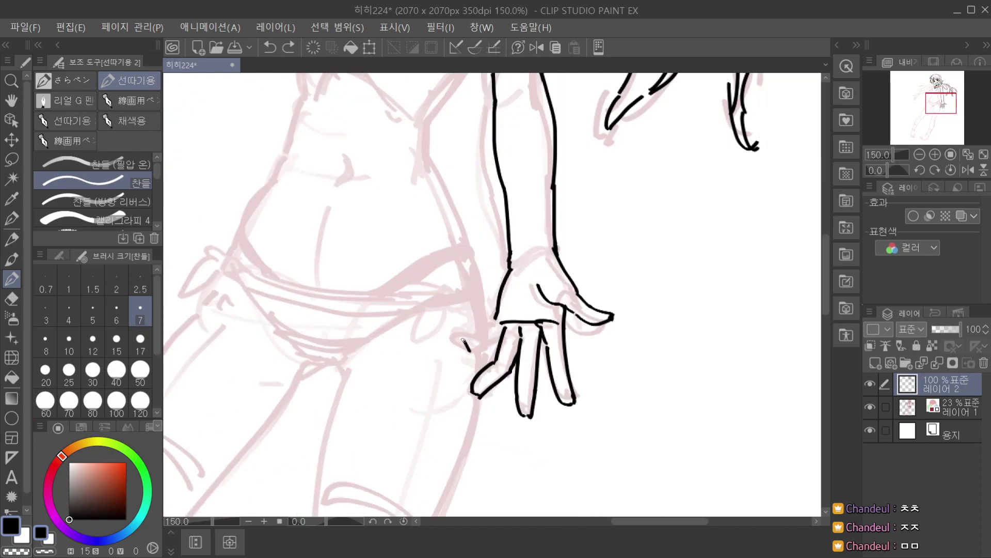
key("ctrl+z")
mouse_move(468, 346)
left_mouse_down()
mouse_move(465, 325)
mouse_move(476, 327)
mouse_move(483, 353)
left_mouse_up()
key("ctrl+z")
scroll(476, 329, "down", 1)
scroll(474, 334, "up", 1)
left_click_drag(481, 328, 481, 337)
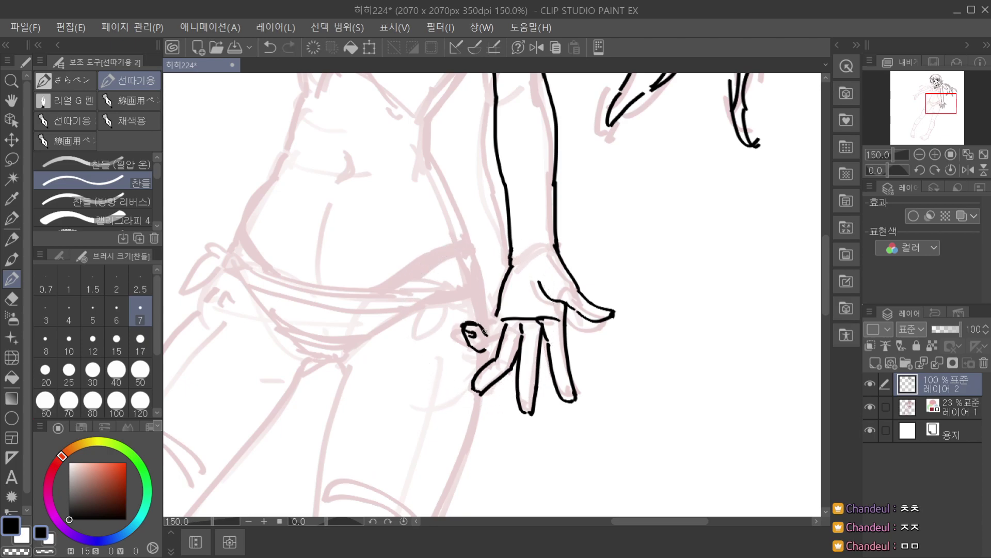
scroll(496, 336, "down", 2)
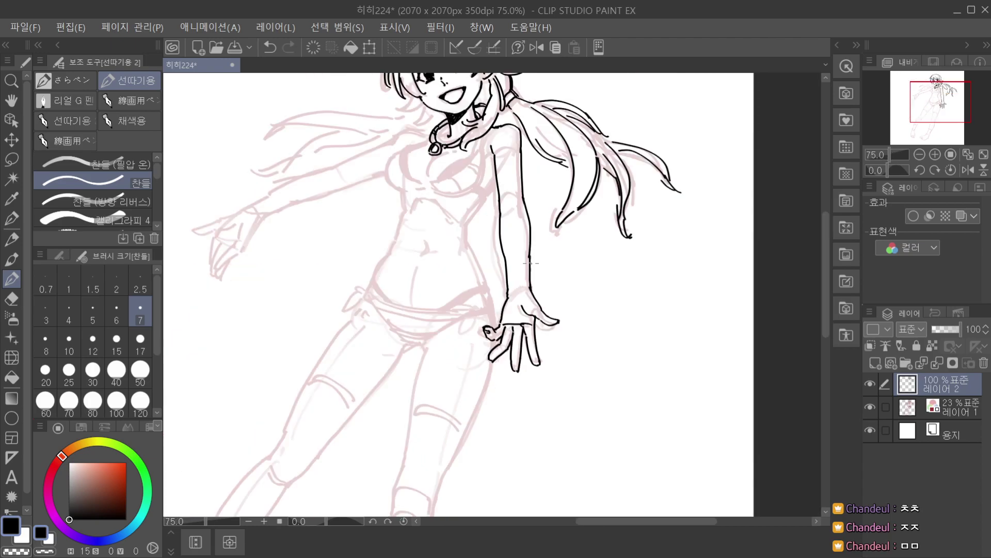
Check the finished hand at reduced zoom with the sketch layer hidden and shown again.
key("ctrl+minus")
left_click(870, 407)
key("ctrl+minus")
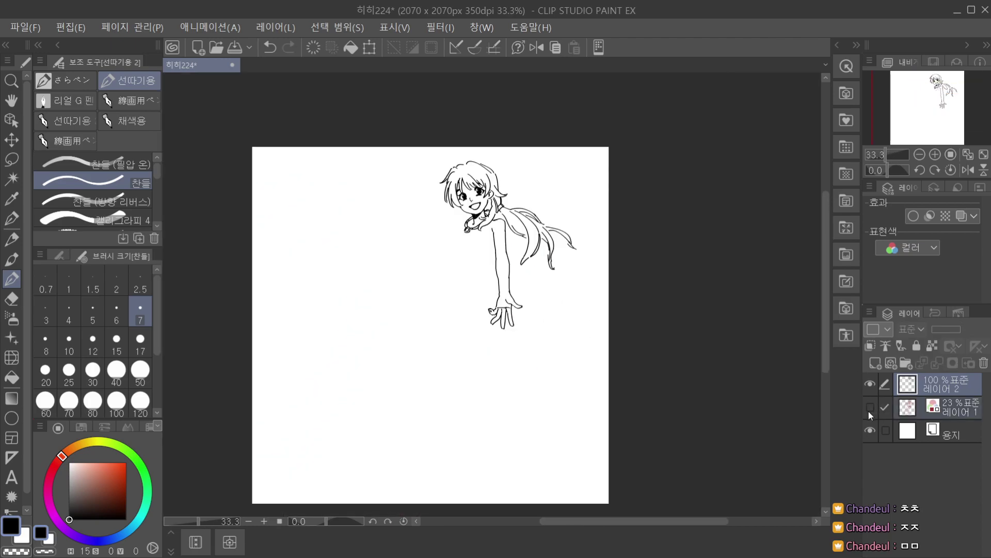
left_click(870, 409)
left_click(869, 409)
left_click(870, 409)
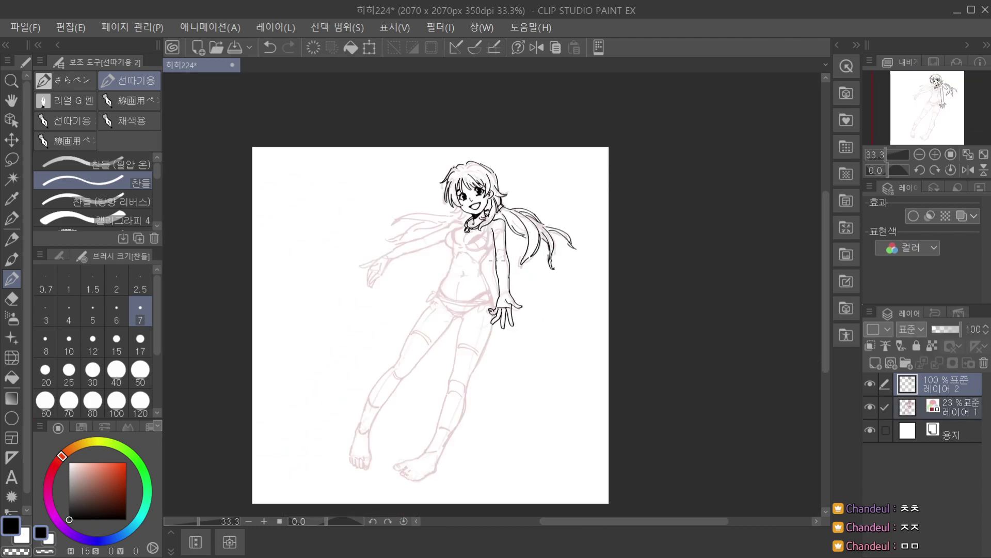
scroll(503, 289, "up", 3)
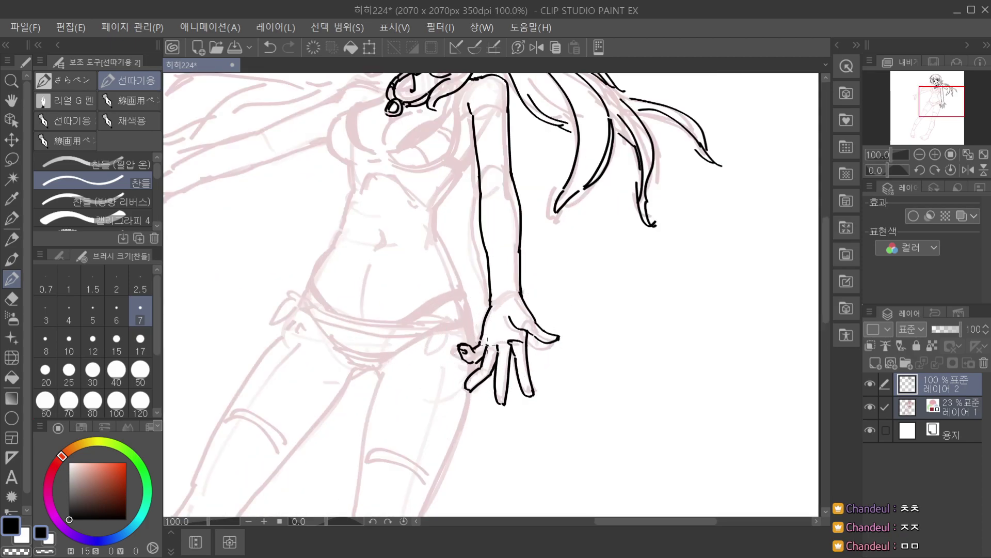
Remove the line across the finger bases and check the hand without the sketch layer.
scroll(487, 340, "down", 2)
scroll(517, 306, "up", 3)
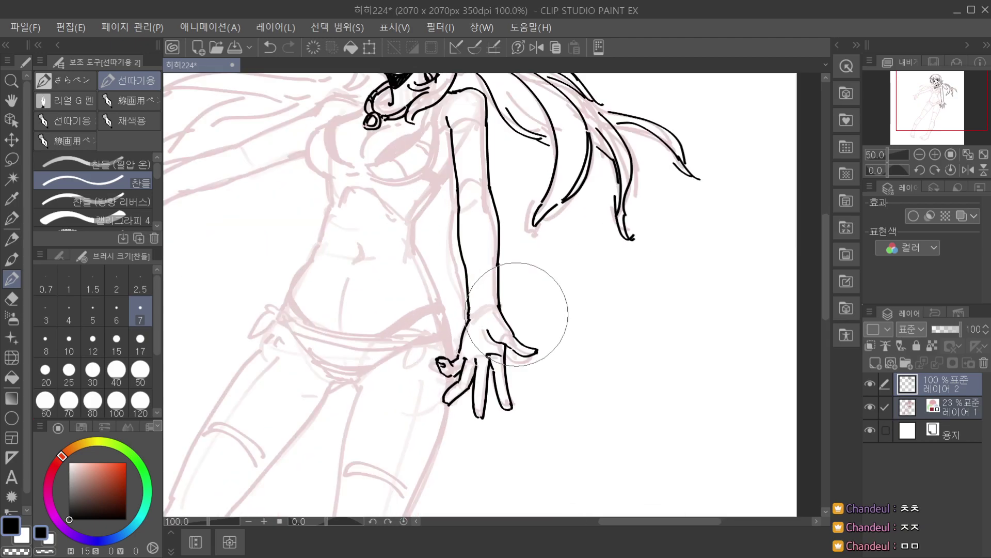
scroll(496, 357, "down", 3)
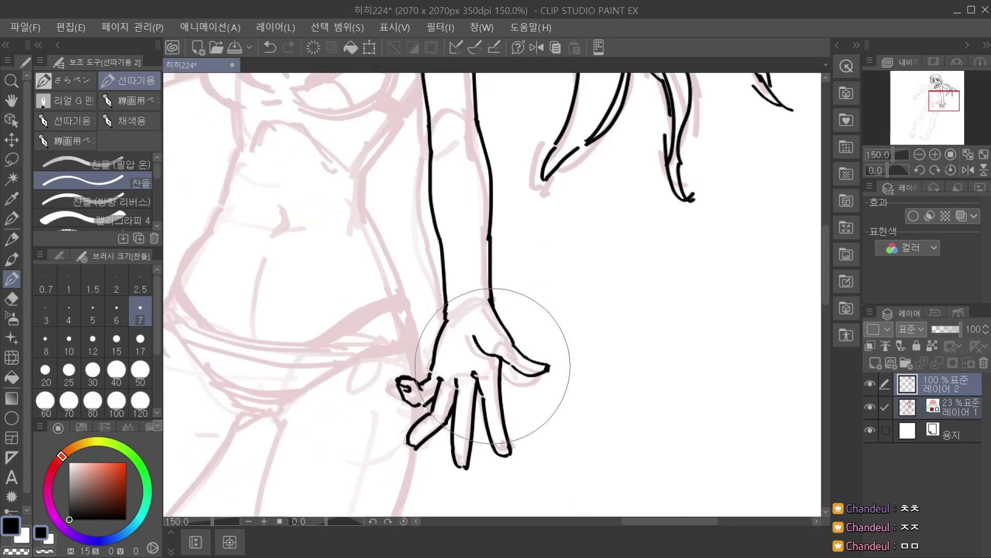
key("ctrl+minus")
left_click(870, 407)
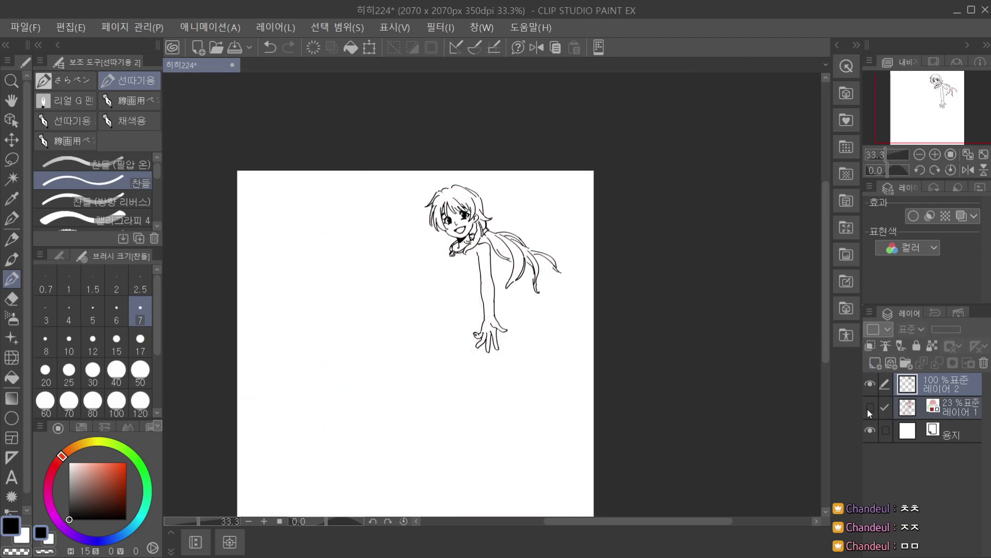
left_click(870, 407)
scroll(503, 289, "up", 3)
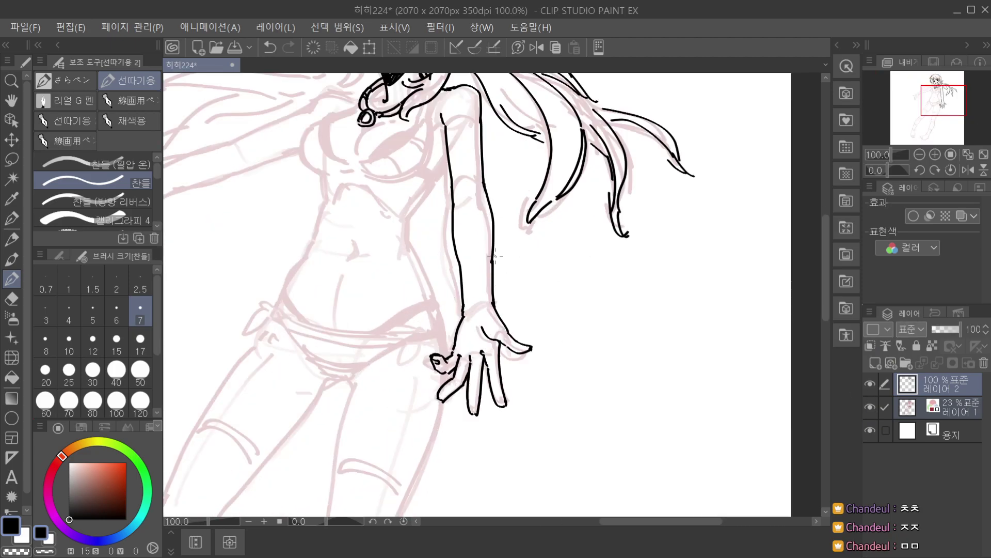
scroll(494, 255, "down", 3)
scroll(487, 197, "up", 3)
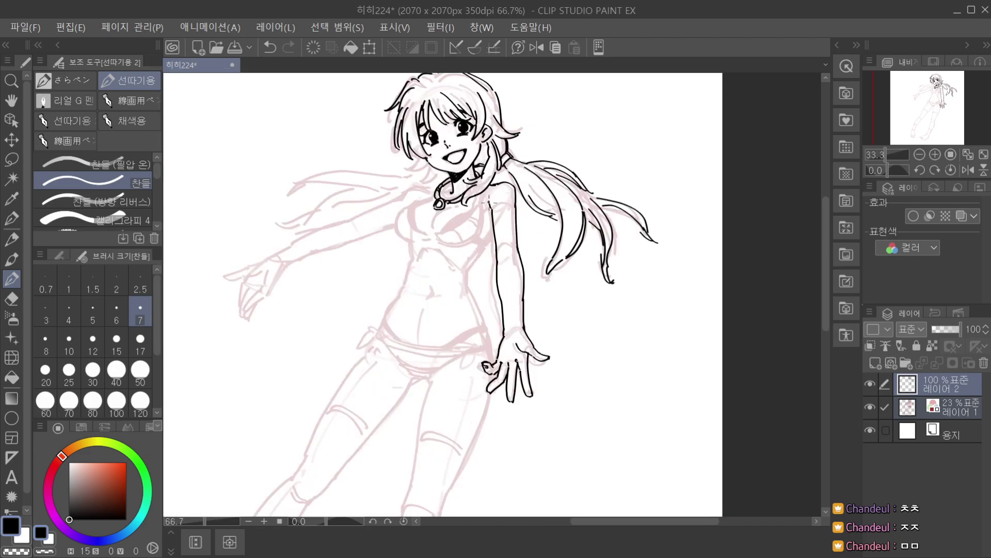
Ink the torso's side contour beside the lowered arm, from below the armpit to the waist and down to the hip.
mouse_move(493, 236)
left_mouse_down()
mouse_move(461, 298)
mouse_move(465, 283)
mouse_move(485, 343)
left_mouse_up()
key("ctrl+z")
key("ctrl+z")
key("ctrl+z")
key("ctrl+z")
key("ctrl+z")
key("ctrl+z")
key("ctrl+z")
left_click_drag(466, 291, 496, 378)
key("ctrl+z")
key("ctrl+z")
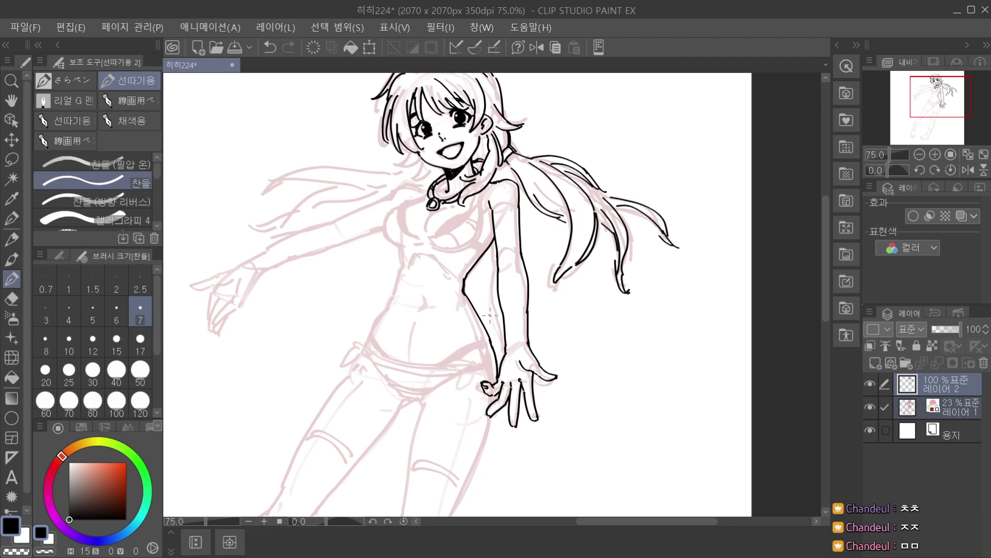
Check the waist and hip contour without the sketch layer, trying one extra stroke at the waist.
left_click(871, 408)
key("ctrl+minus")
key("ctrl+minus")
key("ctrl+minus")
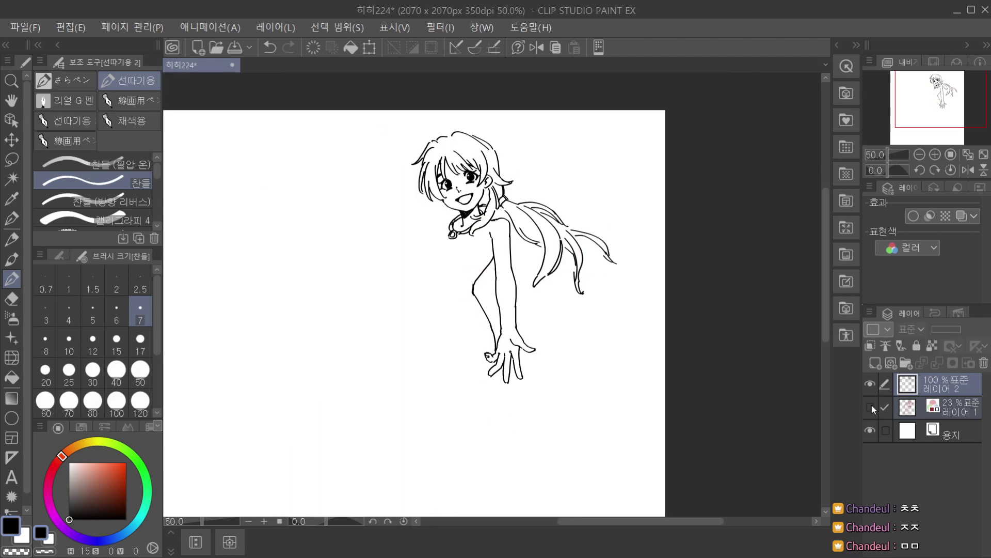
left_click(872, 406)
left_click_drag(475, 256, 474, 283)
key("ctrl+z")
scroll(484, 250, "up", 2)
scroll(416, 247, "up", 1)
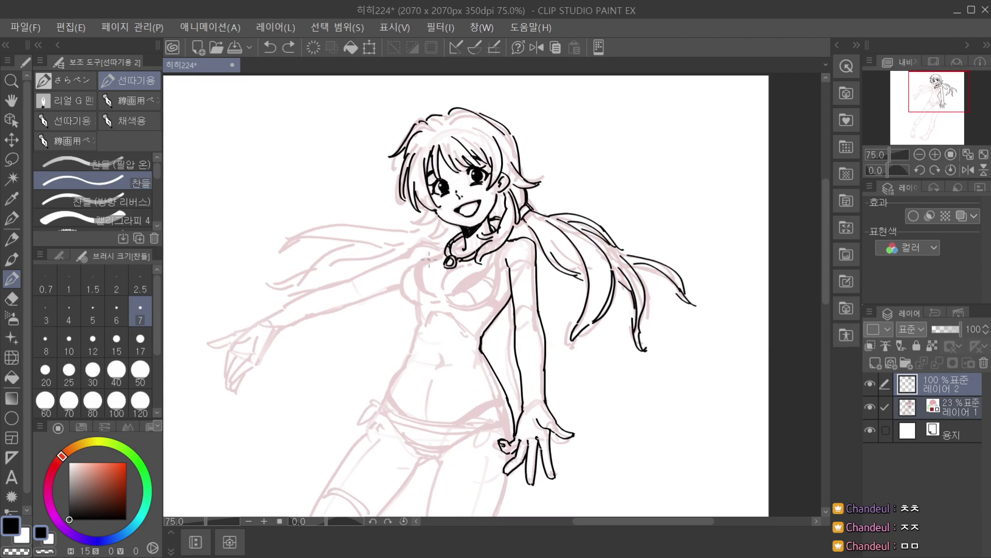
Ink the outer contour of the far side of the chest, from below the collarbone around to the underside.
key("ctrl+z")
left_click_drag(412, 267, 402, 273)
scroll(434, 263, "down", 3)
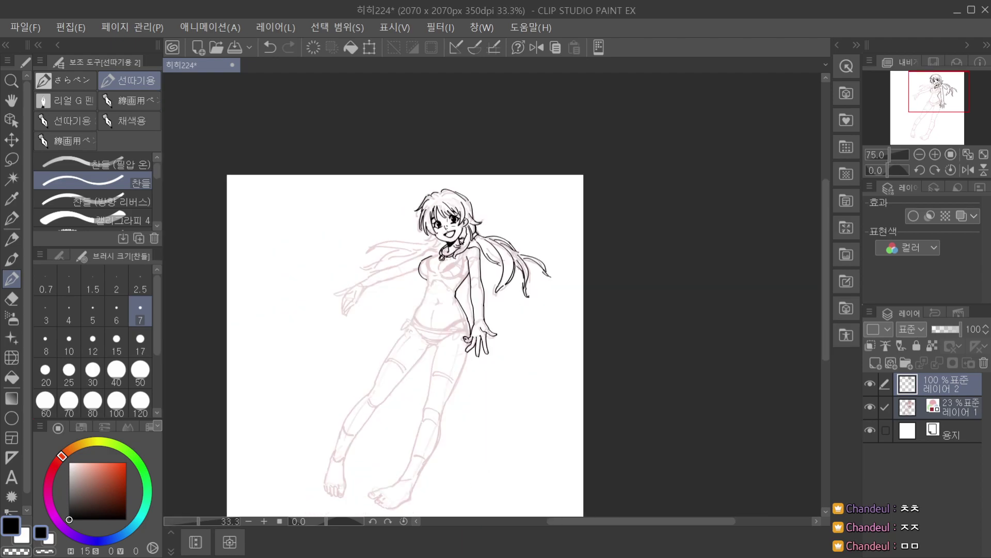
scroll(426, 264, "up", 3)
key("ctrl+z")
left_click_drag(411, 295, 415, 300)
key("ctrl+z")
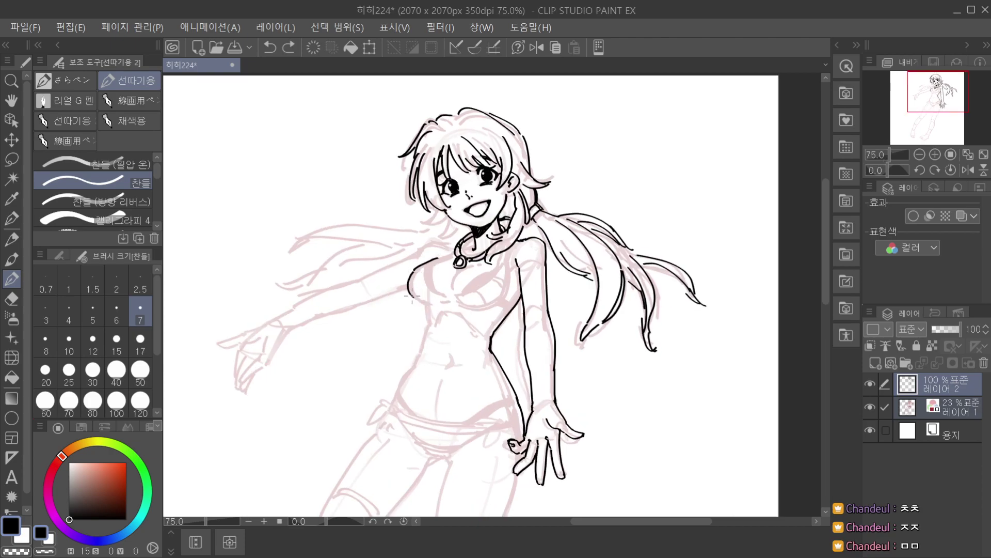
scroll(426, 305, "down", 1)
scroll(426, 305, "up", 3)
key("ctrl+y")
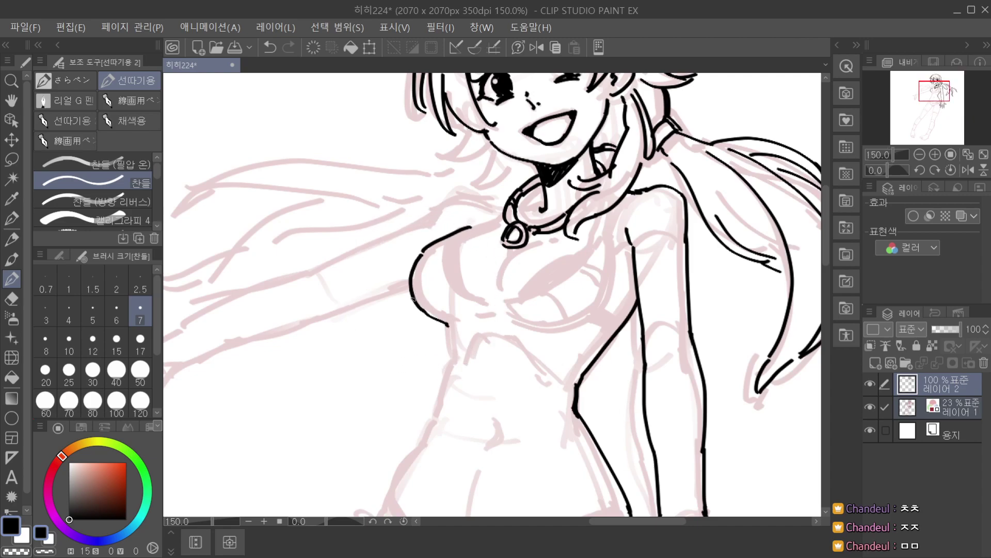
Redraw the chest contour's lower edge and ink the inner edge line of the far bikini cup.
scroll(437, 281, "down", 1)
scroll(447, 257, "up", 1)
key("ctrl+z")
mouse_move(441, 253)
left_mouse_down()
mouse_move(428, 266)
mouse_move(448, 304)
left_mouse_up()
key("ctrl+z")
key("ctrl+z")
key("ctrl+z")
mouse_move(430, 269)
left_mouse_down()
mouse_move(452, 309)
mouse_move(433, 279)
mouse_move(482, 329)
left_mouse_up()
key("ctrl+z")
scroll(492, 304, "down", 2)
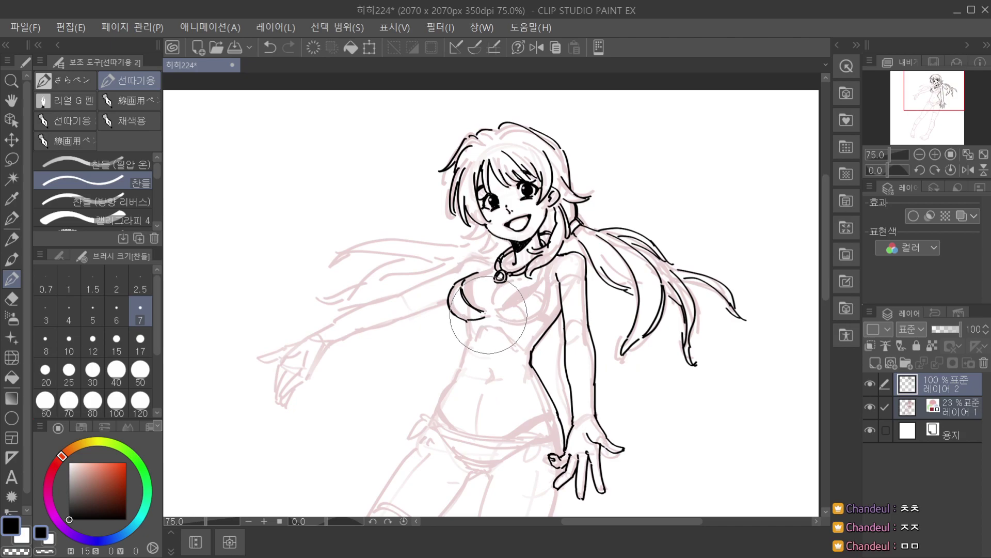
scroll(499, 284, "up", 2)
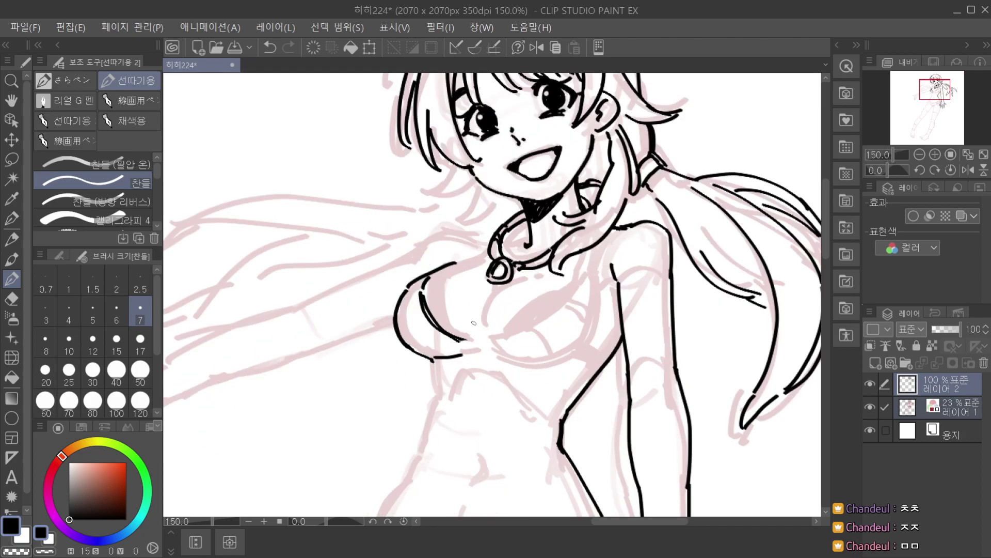
Ink the tied knot with its hanging ends below the centre of the bikini top.
key("ctrl+z")
mouse_move(469, 339)
left_mouse_down()
mouse_move(476, 355)
mouse_move(502, 360)
mouse_move(504, 391)
left_mouse_up()
key("ctrl+z")
key("ctrl+z")
scroll(502, 375, "down", 2)
scroll(503, 380, "up", 2)
key("ctrl+z")
left_click_drag(467, 337, 428, 366)
mouse_move(428, 365)
left_mouse_down()
mouse_move(467, 353)
mouse_move(458, 344)
mouse_move(472, 336)
left_mouse_up()
scroll(469, 337, "down", 2)
scroll(465, 345, "up", 2)
Check the drawing without the sketch layer and leave only the line art layer selected.
scroll(482, 305, "down", 4)
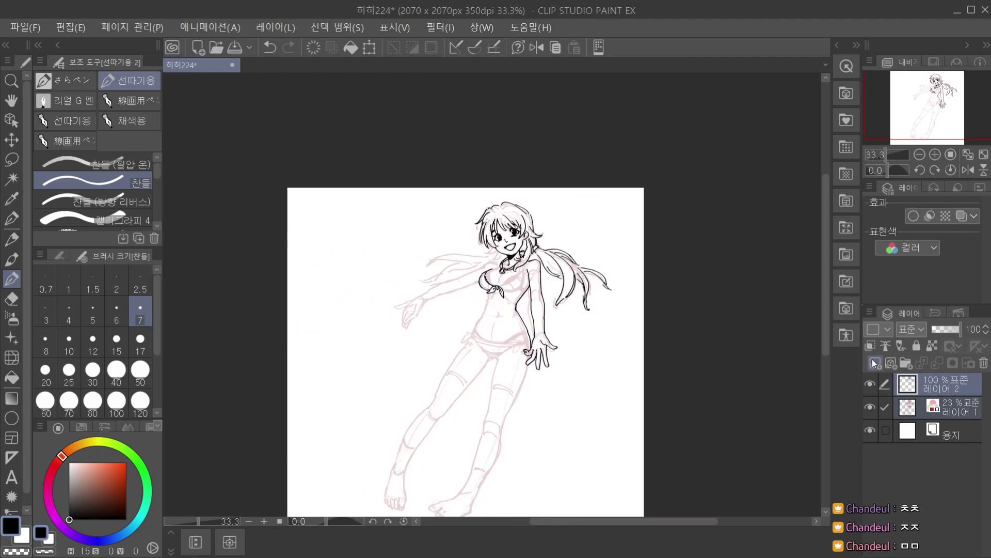
left_click(867, 403)
left_click(871, 404)
left_click(885, 407)
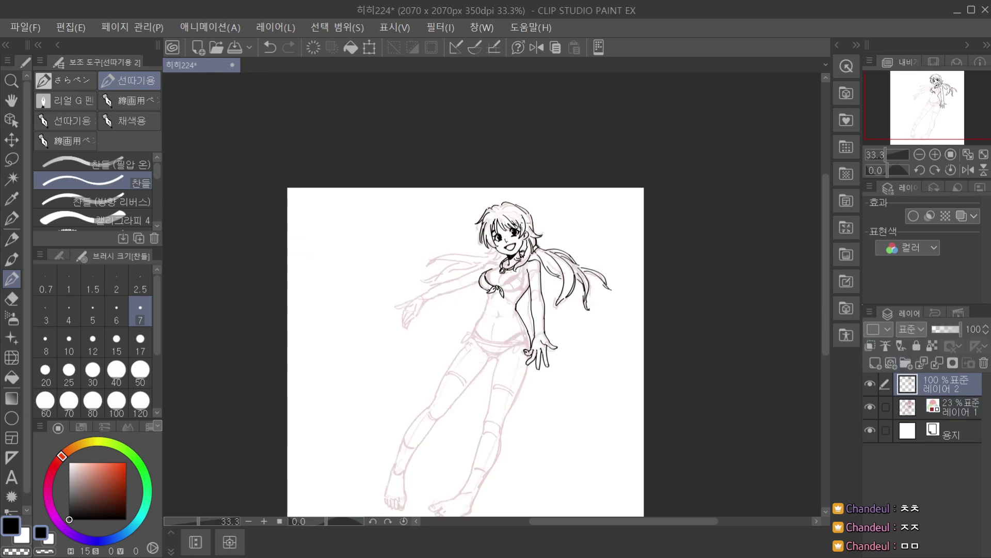
Lasso the far bikini cup with its knot, adjust it with a free transform, and clear the selection.
scroll(516, 272, "up", 2)
scroll(516, 272, "down", 3)
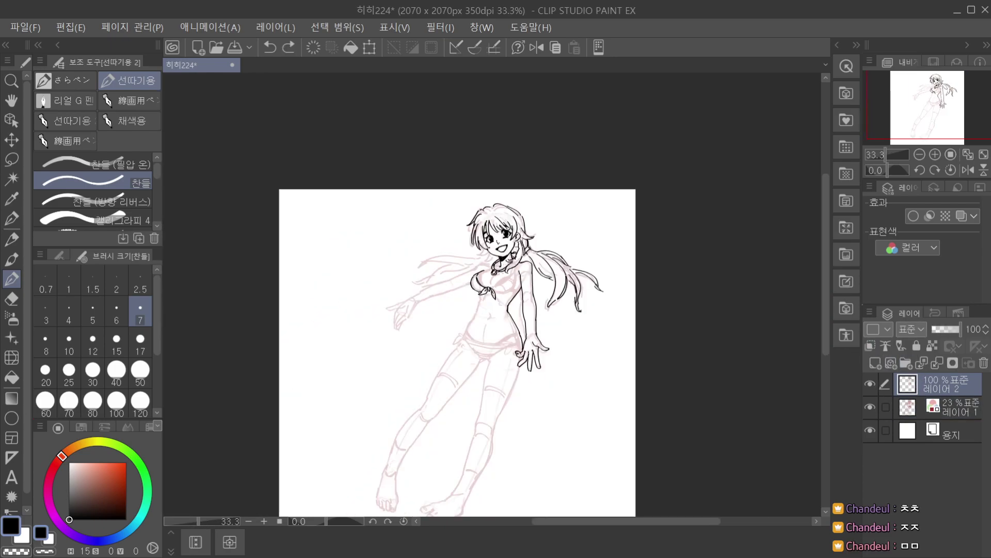
scroll(516, 272, "up", 2)
key("m")
scroll(426, 292, "up", 1)
mouse_move(468, 371)
left_mouse_down()
mouse_move(496, 309)
mouse_move(479, 387)
left_mouse_up()
left_click(538, 421)
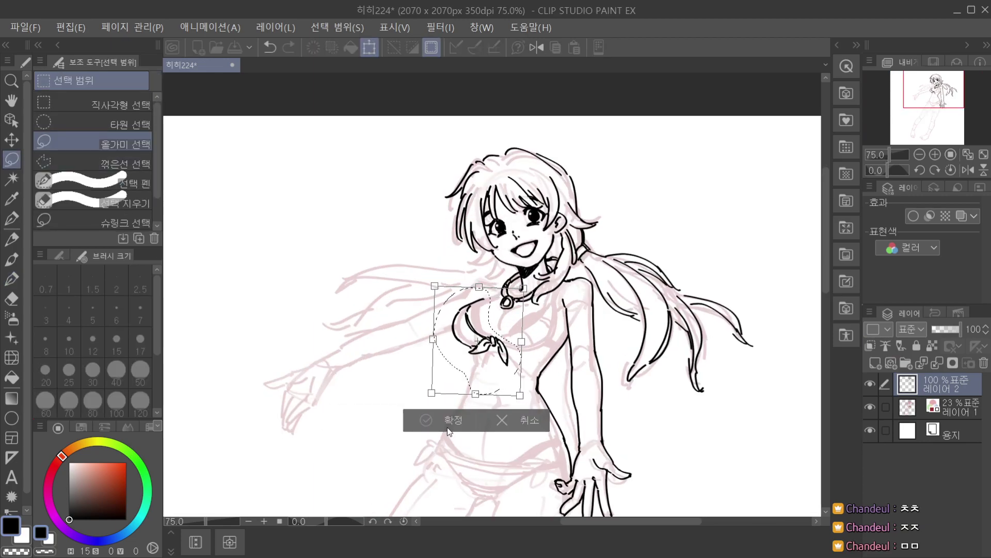
left_click(426, 418)
left_click(333, 419)
left_click(11, 278)
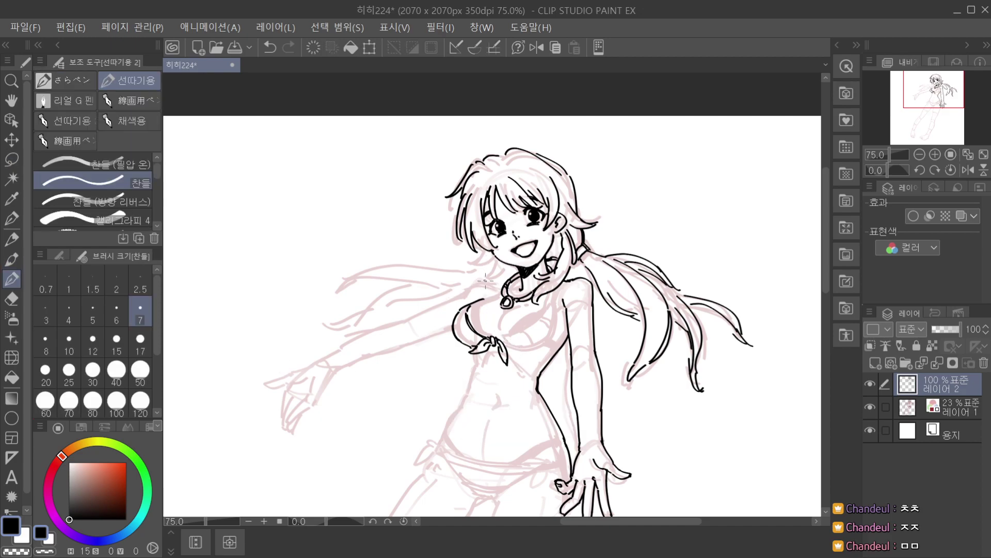
Redraw the inner edge of the far bikini cup and fill its shading and upper strap with solid black.
scroll(508, 286, "up", 2)
key("ctrl+z")
key("ctrl+z")
left_click_drag(460, 314, 496, 289)
key("ctrl+z")
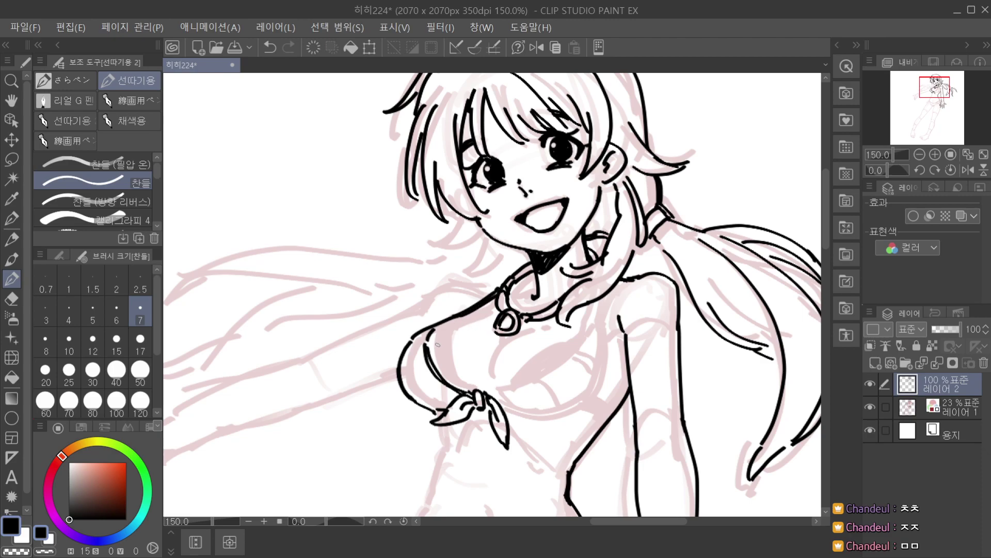
mouse_move(427, 350)
left_mouse_down()
mouse_move(445, 380)
mouse_move(437, 373)
left_mouse_up()
key("ctrl+z")
mouse_move(455, 316)
left_mouse_down()
mouse_move(488, 312)
mouse_move(495, 298)
left_mouse_up()
Check the far cup's black areas at full view with the sketch layer hidden, and show the sketch again.
key("ctrl+minus")
key("ctrl+minus")
key("ctrl+minus")
left_click(869, 403)
key("ctrl+minus")
left_click(870, 404)
key("ctrl+plus")
key("ctrl+plus")
scroll(485, 298, "down", 1)
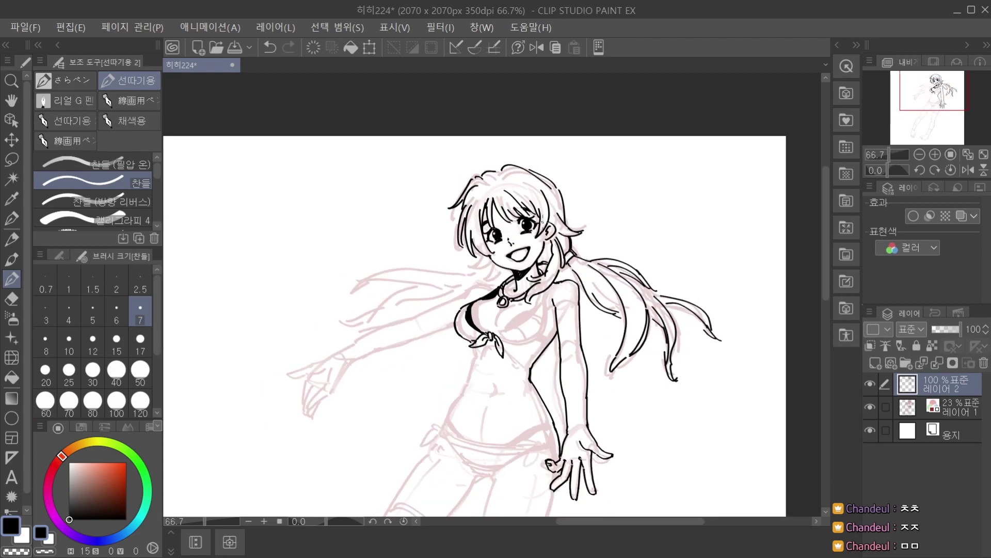
Undo the previous stroke and ink the inner contour of the near side of the chest below the pendant.
key("ctrl+z")
scroll(505, 312, "up", 2)
mouse_move(505, 311)
left_mouse_down()
mouse_move(486, 333)
mouse_move(491, 345)
mouse_move(491, 332)
left_mouse_up()
key("ctrl+z")
key("ctrl+z")
key("ctrl+z")
scroll(508, 307, "down", 2)
scroll(503, 313, "up", 2)
scroll(499, 320, "down", 2)
scroll(494, 328, "up", 1)
scroll(492, 325, "up", 2)
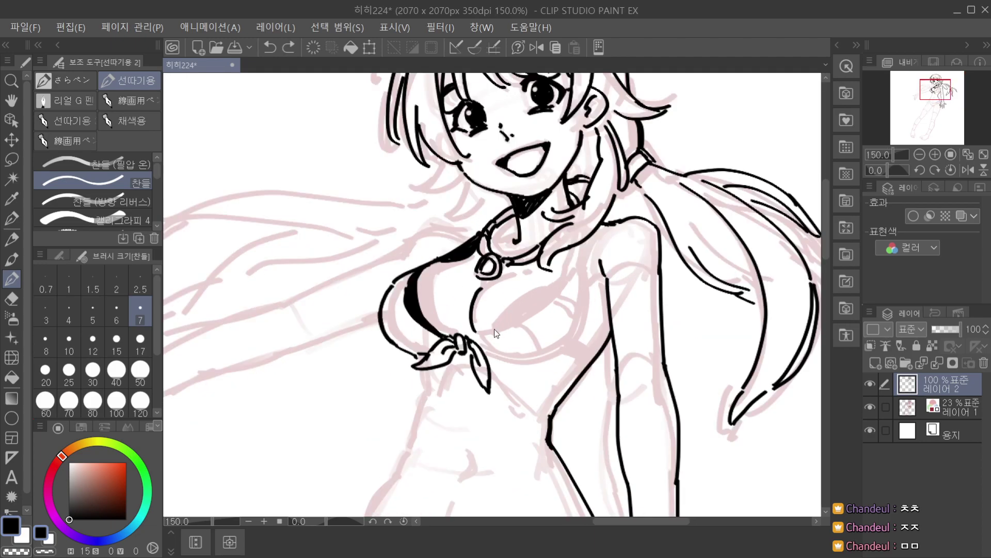
Ink the near bikini cup's upper edge, the outer side line beside the arm, and the curved underside of the chest.
left_click_drag(470, 338, 479, 340)
mouse_move(486, 335)
left_mouse_down()
mouse_move(545, 313)
mouse_move(537, 319)
mouse_move(577, 279)
left_mouse_up()
key("ctrl+z")
key("ctrl+z")
scroll(573, 264, "down", 2)
left_click_drag(579, 265, 580, 301)
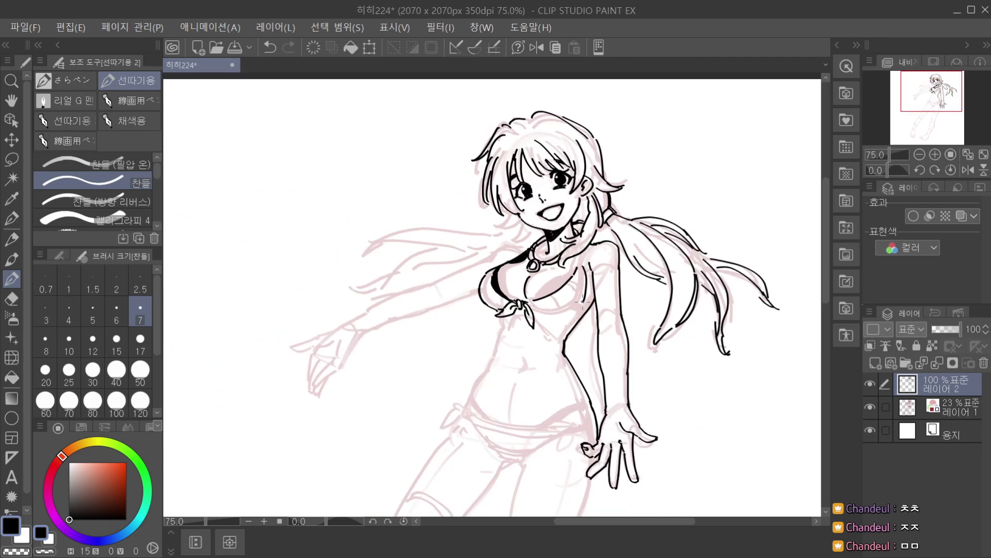
scroll(576, 289, "up", 2)
left_click_drag(489, 336, 571, 322)
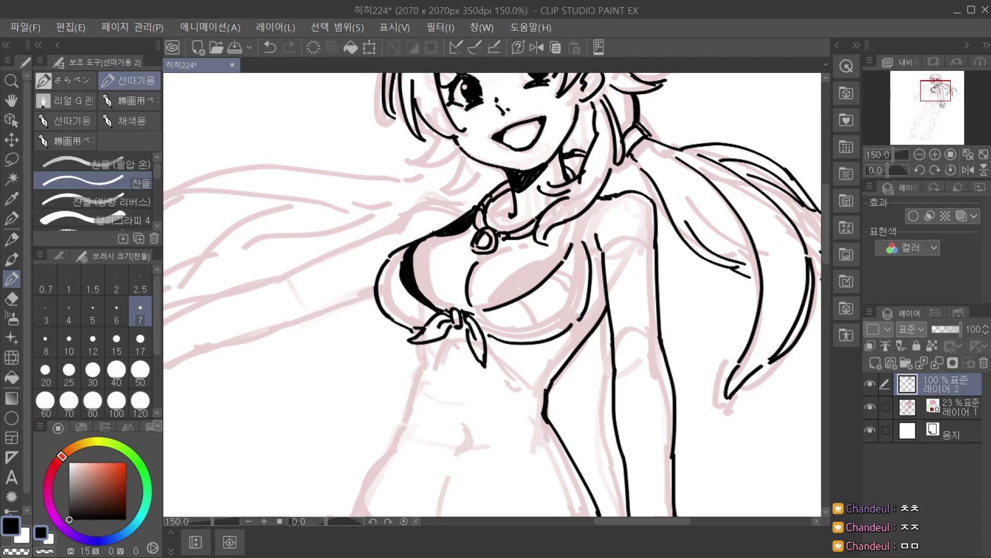
Check the chest line art from a distance with the sketch layer hidden, and restore the sketch layer.
left_click(874, 401)
key("ctrl+minus")
key("ctrl+minus")
key("ctrl+minus")
key("ctrl+minus")
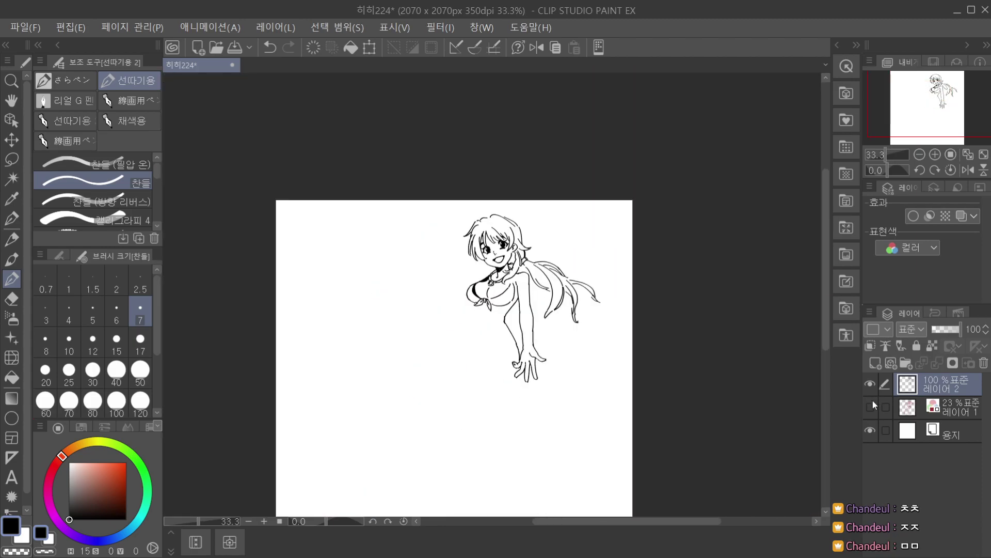
left_click(873, 402)
scroll(514, 289, "up", 2)
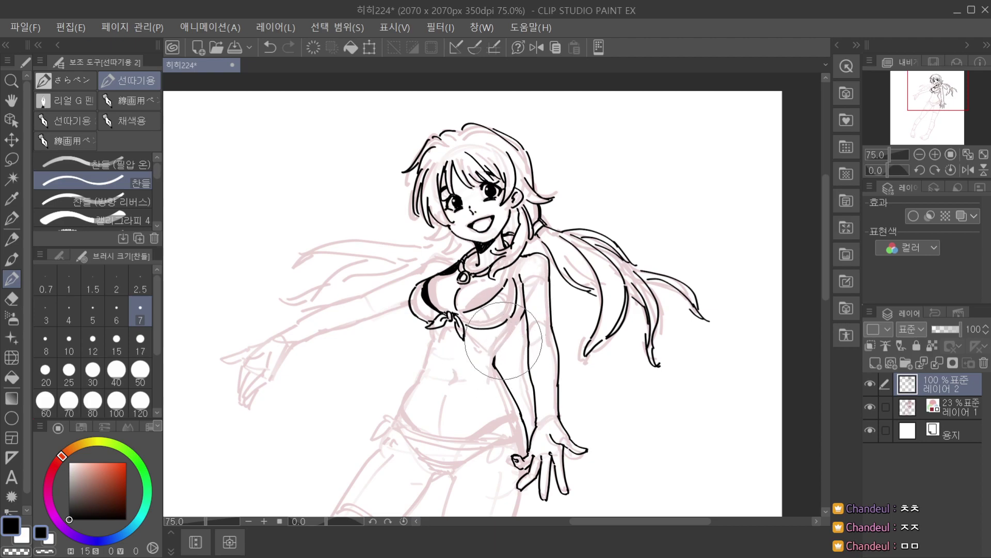
Ink the bikini's side band below the armpit and the strap line beside the near shoulder.
mouse_move(525, 311)
left_mouse_down()
mouse_move(502, 354)
mouse_move(512, 327)
left_mouse_up()
key("ctrl+z")
scroll(508, 318, "up", 1)
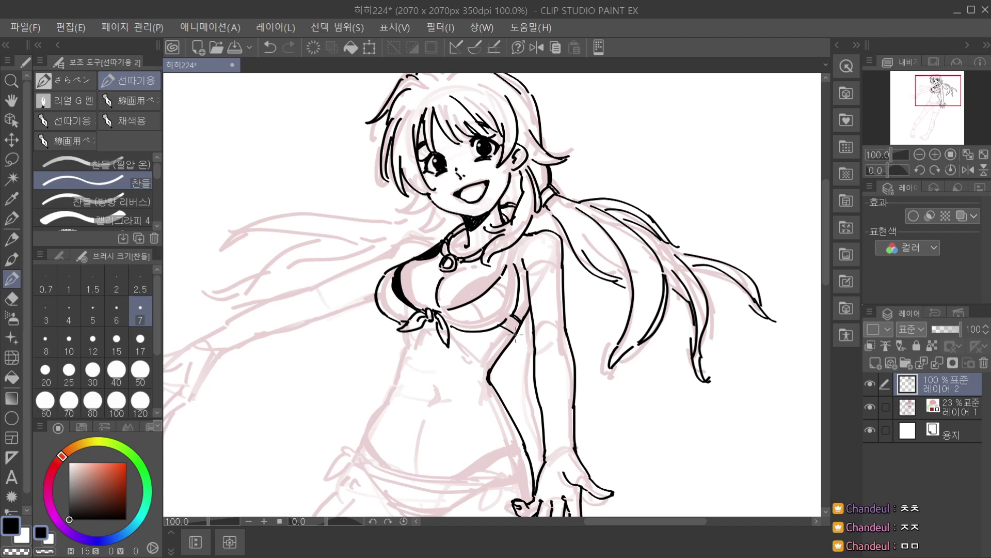
scroll(518, 286, "down", 4)
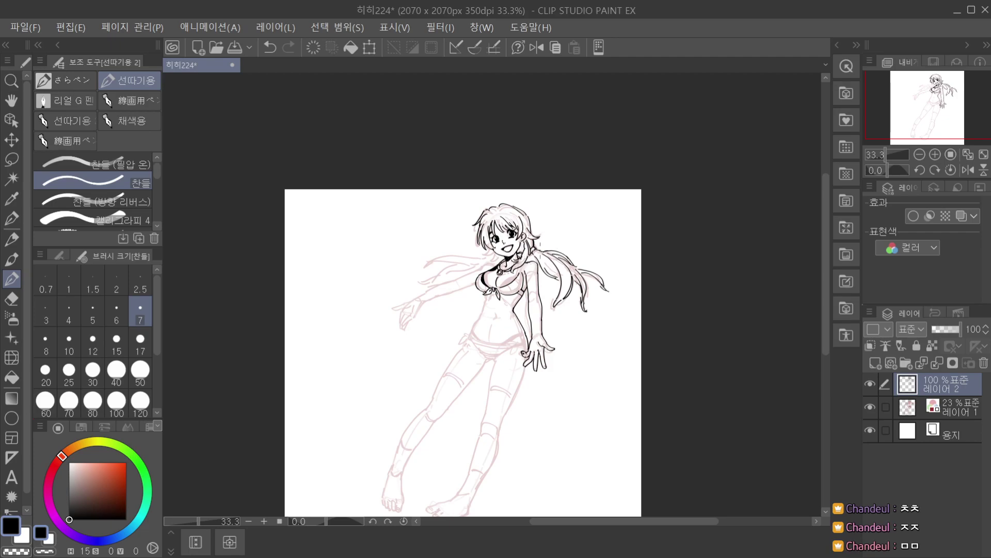
scroll(517, 285, "up", 4)
key("ctrl+z")
left_click_drag(505, 303, 522, 276)
key("ctrl+z")
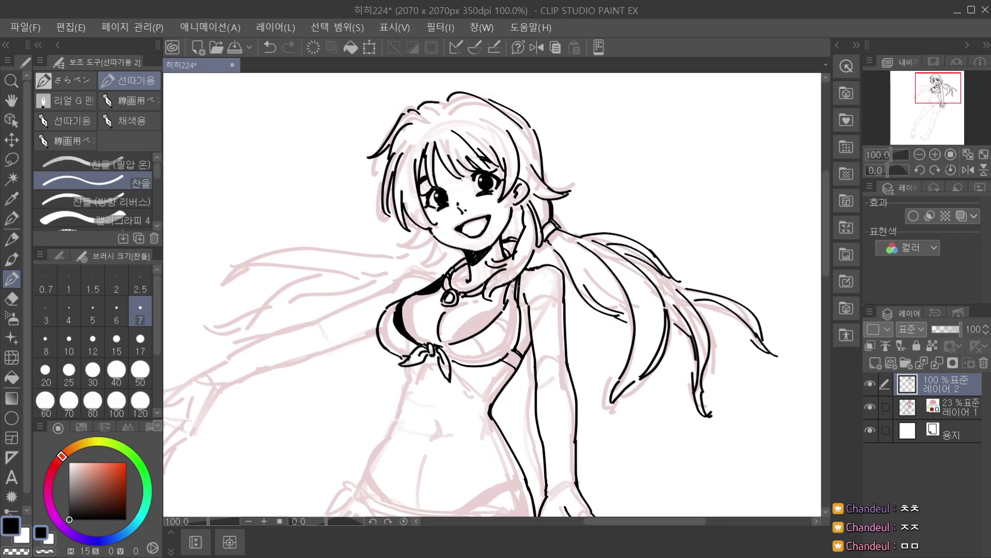
Fill the near cup's upper section with solid black and darken the gap beside the near shoulder.
left_click_drag(455, 342, 500, 308)
scroll(457, 340, "up", 2)
mouse_move(459, 336)
left_mouse_down()
mouse_move(508, 301)
mouse_move(477, 335)
left_mouse_up()
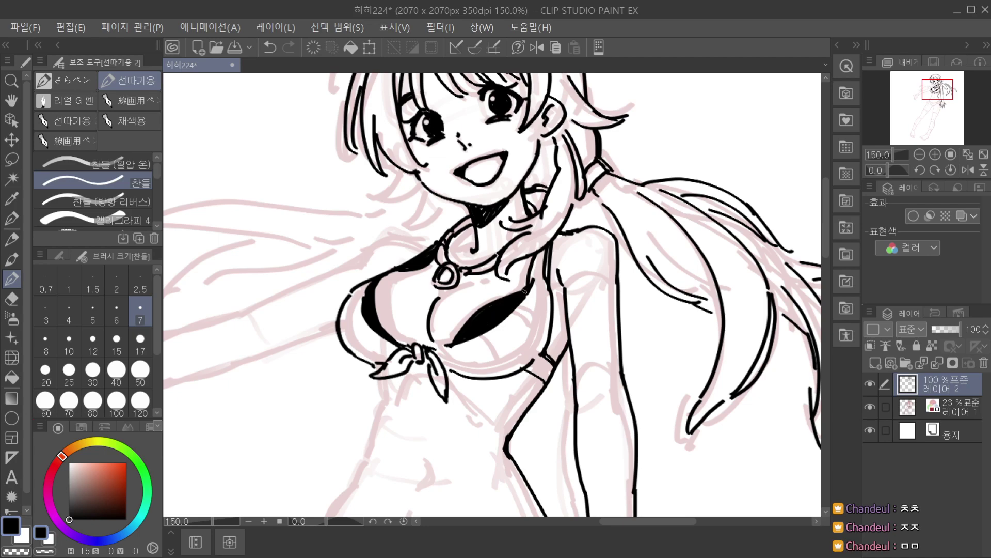
left_click_drag(558, 256, 570, 234)
Compare the filled bikini top with and without the sketch layer at several zoom levels, leaving the sketch layer shown.
key("ctrl+minus")
key("ctrl+minus")
key("ctrl+minus")
left_click(871, 407)
key("ctrl+minus")
left_click(870, 407)
key("ctrl+plus")
key("ctrl+plus")
key("ctrl+plus")
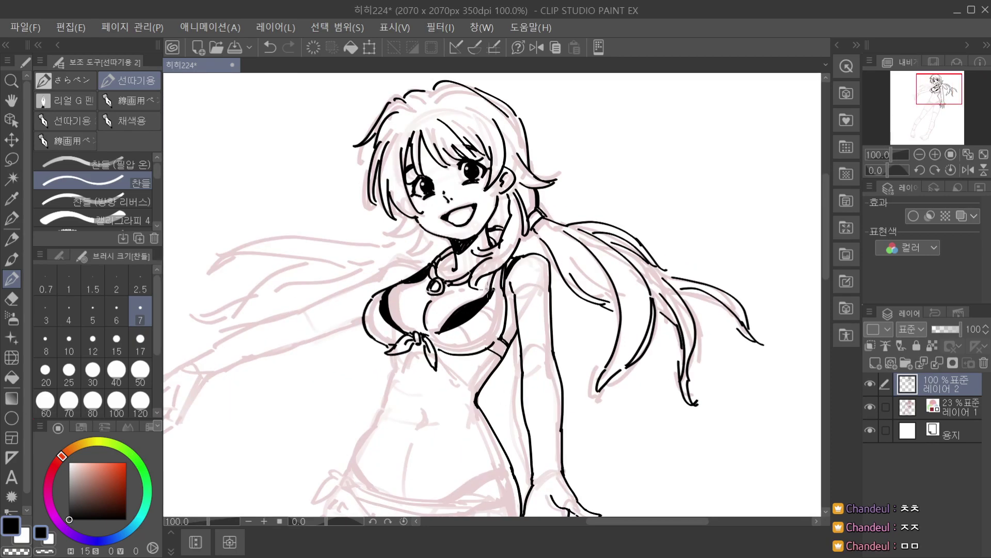
key("ctrl+plus")
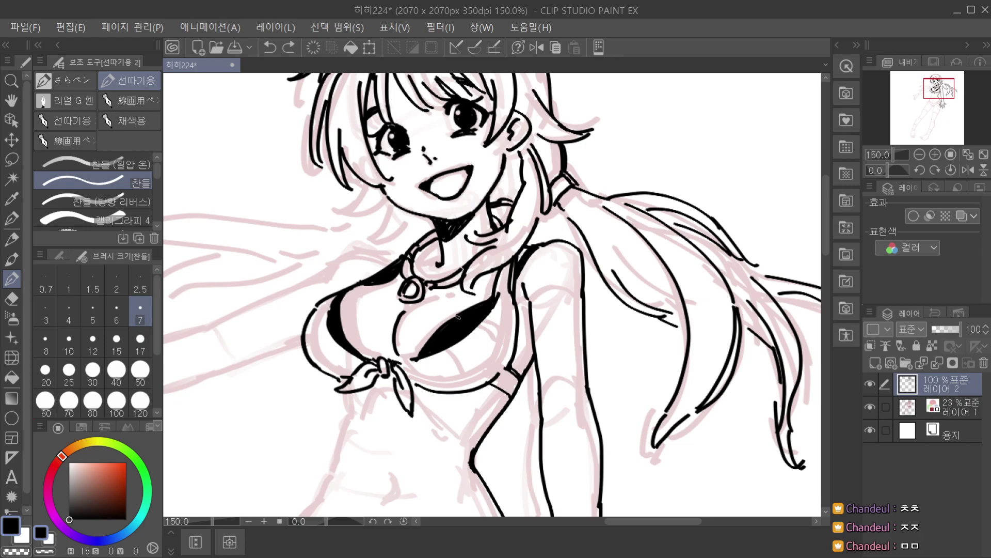
key("ctrl+minus")
key("ctrl+minus")
key("ctrl+minus")
left_click(870, 406)
key("ctrl+minus")
key("ctrl+minus")
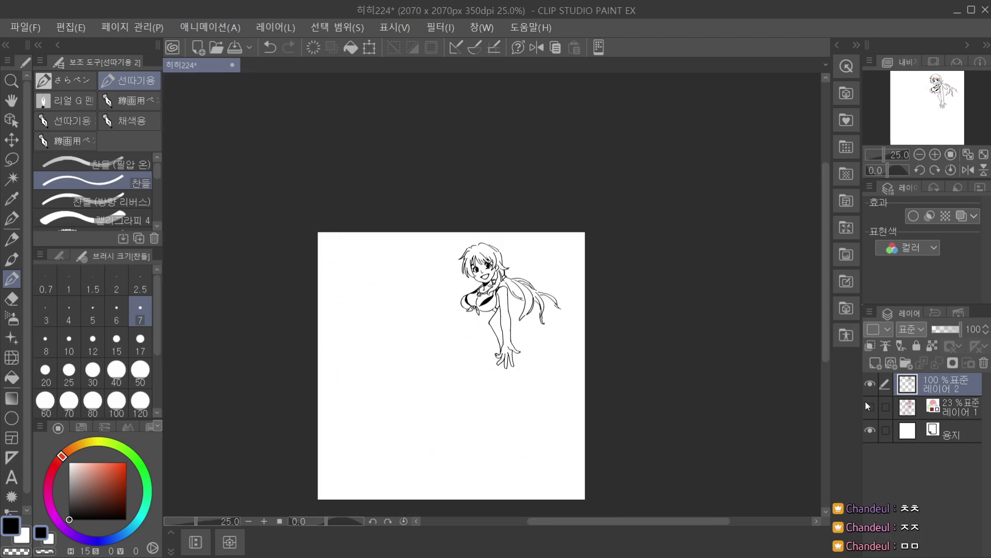
left_click(869, 405)
Ink a small flower ornament with rounded petals and a round centre in the hair above the bangs.
key("ctrl+plus")
key("ctrl+plus")
key("ctrl+plus")
key("ctrl+plus")
key("ctrl+plus")
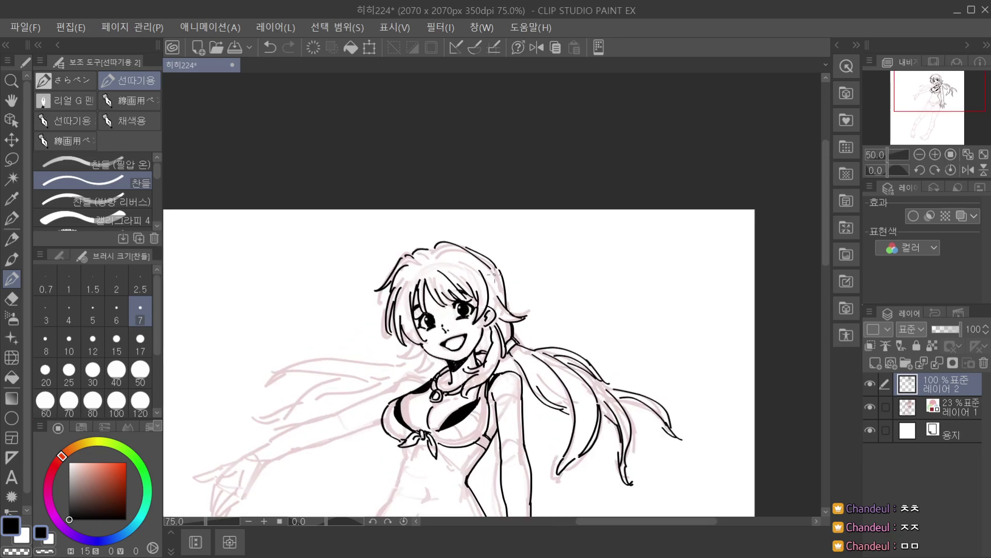
mouse_move(440, 263)
left_mouse_down()
mouse_move(447, 282)
mouse_move(457, 268)
mouse_move(452, 239)
mouse_move(468, 267)
mouse_move(497, 277)
mouse_move(464, 274)
mouse_move(478, 296)
left_mouse_up()
left_click_drag(474, 277, 490, 293)
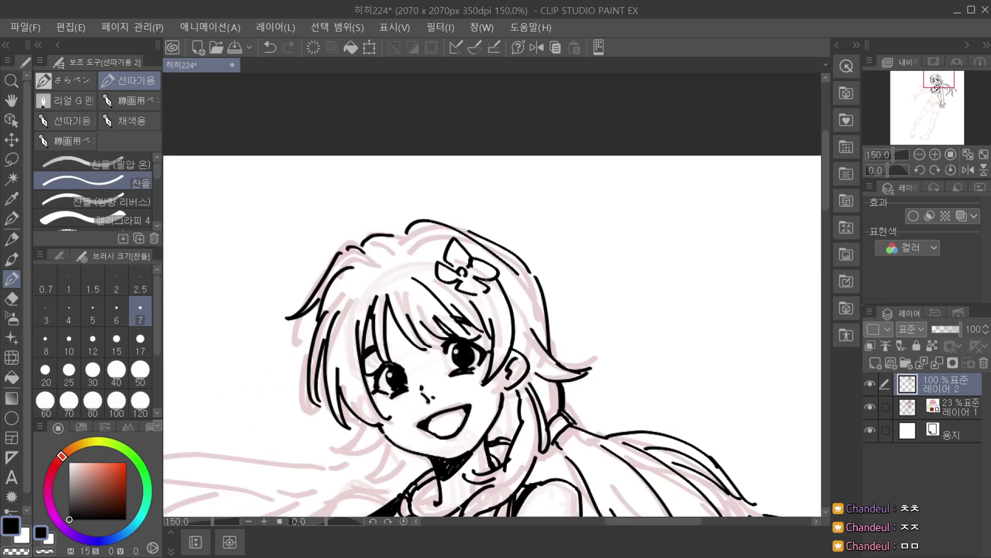
Check how the flower ornament fits the line art with the sketch layer hidden, and show the sketch again.
key("ctrl+minus")
key("ctrl+minus")
key("ctrl+minus")
key("ctrl+minus")
left_click(871, 406)
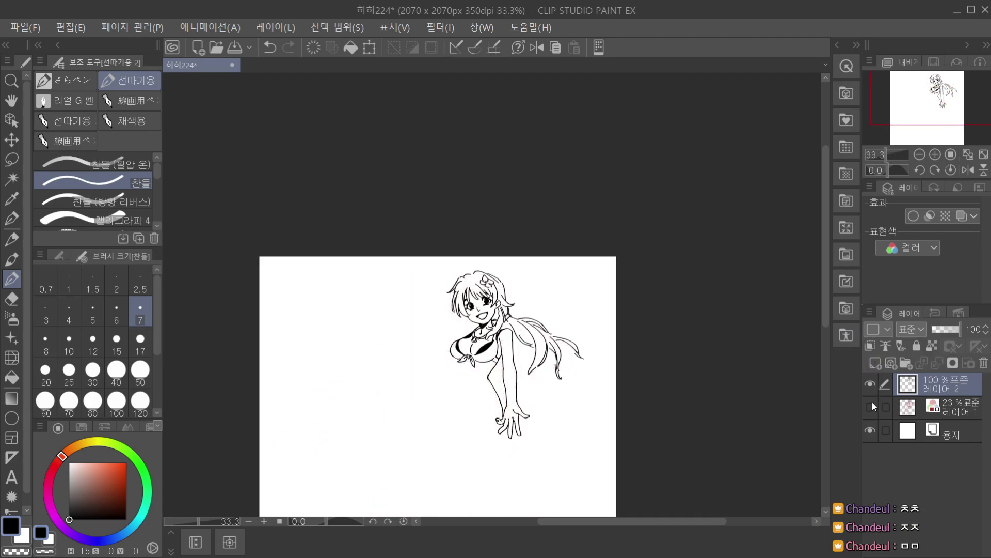
left_click(872, 406)
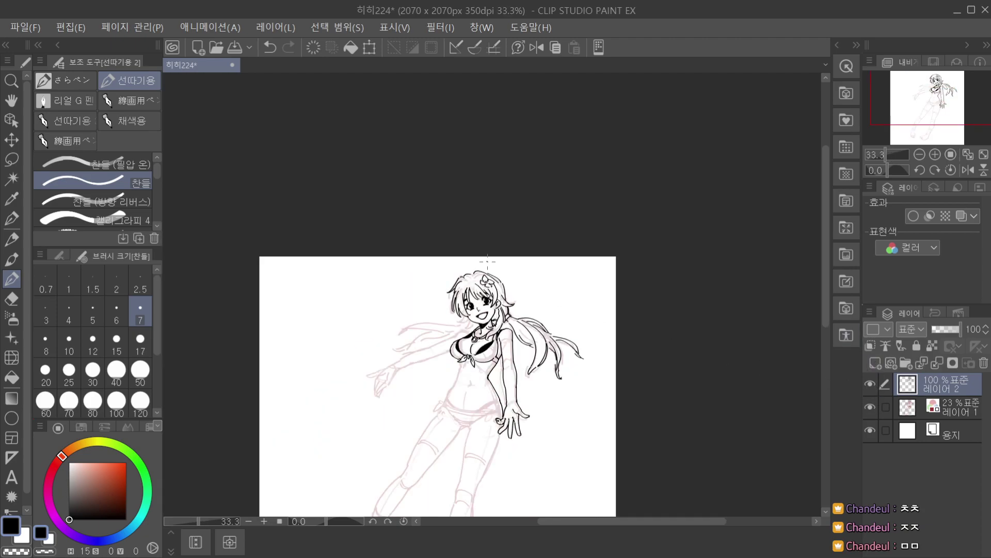
scroll(487, 261, "up", 3)
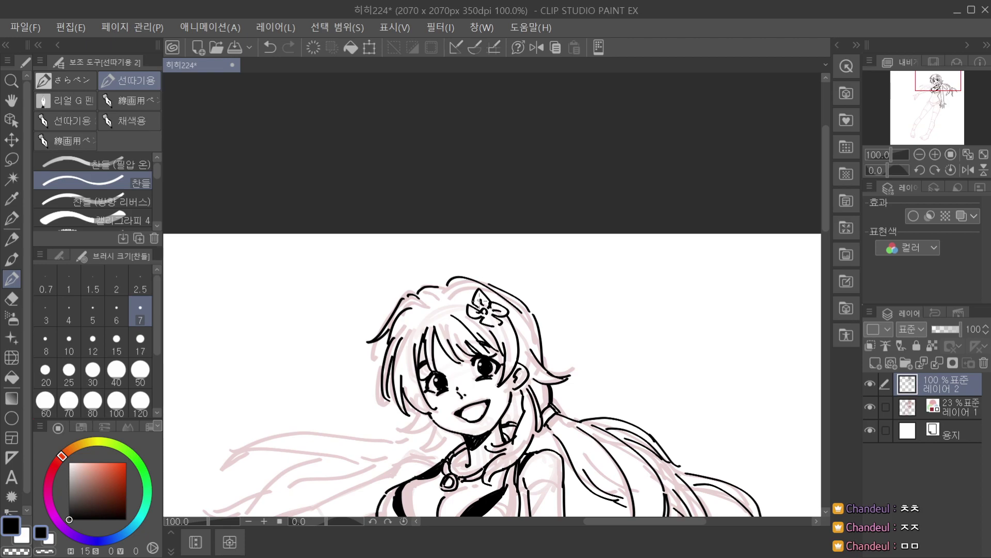
key("ctrl+minus")
key("ctrl+minus")
left_click(871, 406)
left_click(870, 406)
Switch to the Lasso selection tool.
scroll(465, 331, "up", 2)
left_click(12, 159)
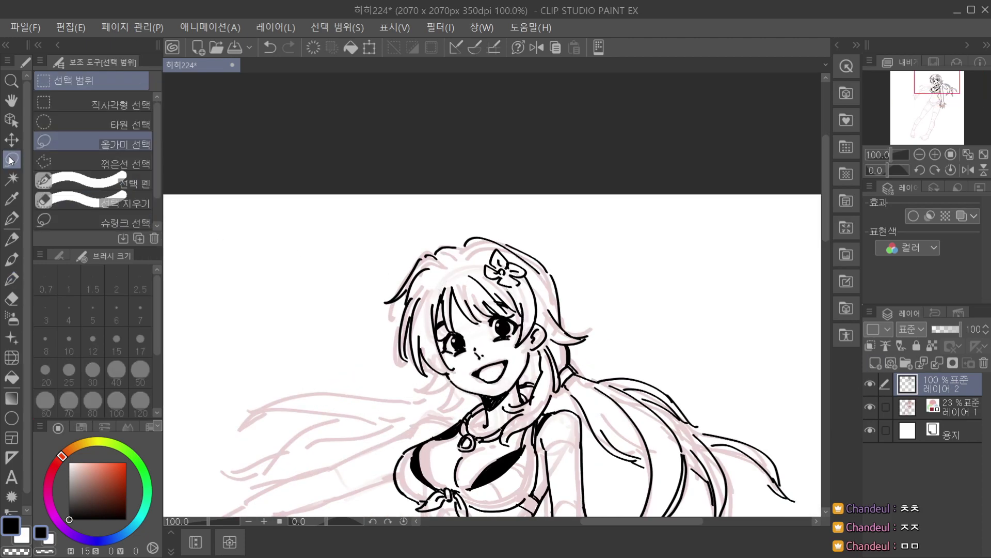
Lasso the eye on the fringe-covered side of the face, adjust it with a transform, and clear the selection.
scroll(460, 317, "up", 4)
mouse_move(475, 360)
left_mouse_down()
mouse_move(439, 351)
mouse_move(385, 371)
mouse_move(388, 418)
mouse_move(433, 475)
mouse_move(482, 354)
left_mouse_up()
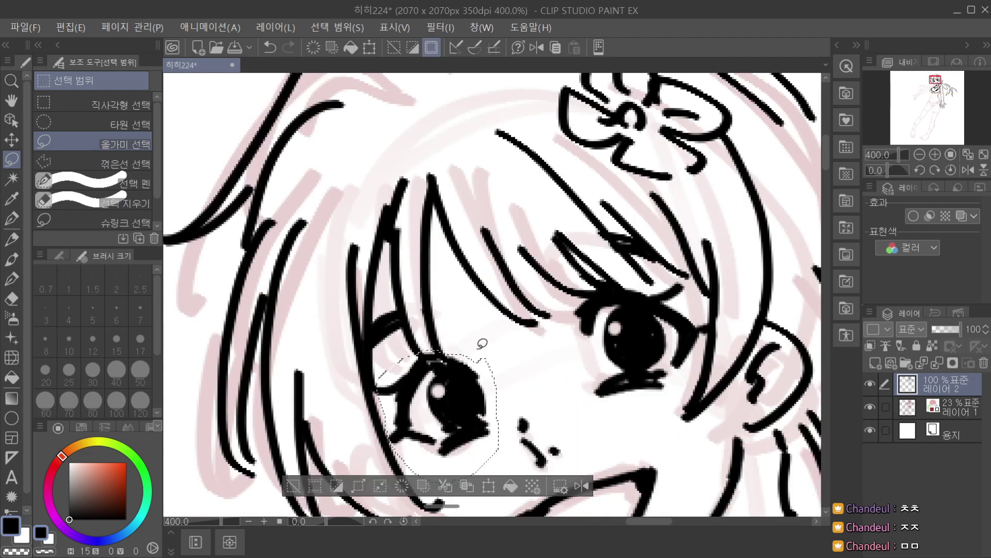
left_click(506, 488)
scroll(492, 357, "down", 5)
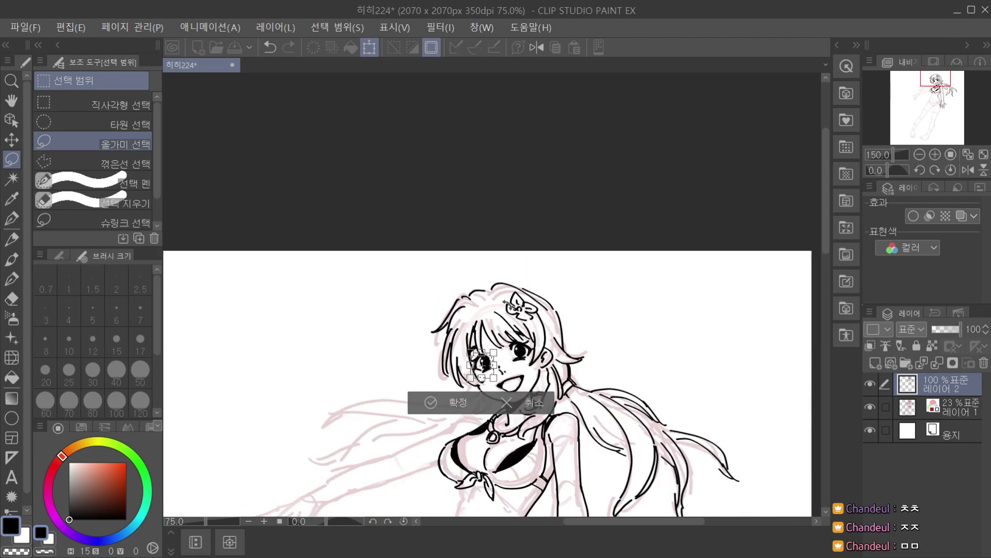
scroll(490, 356, "up", 2)
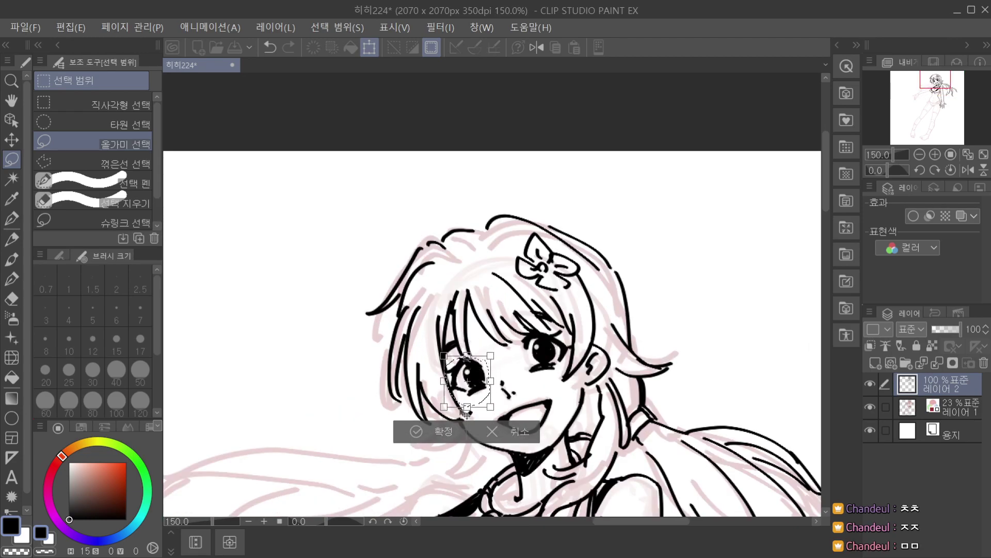
left_click(416, 431)
left_click(360, 385)
Check the adjusted eye in the whole figure with the sketch layer 레이어 1 switched off and on.
key("ctrl+minus")
key("ctrl+minus")
key("ctrl+minus")
left_click(874, 405)
key("ctrl+minus")
key("ctrl+plus")
key("ctrl+plus")
left_click(870, 407)
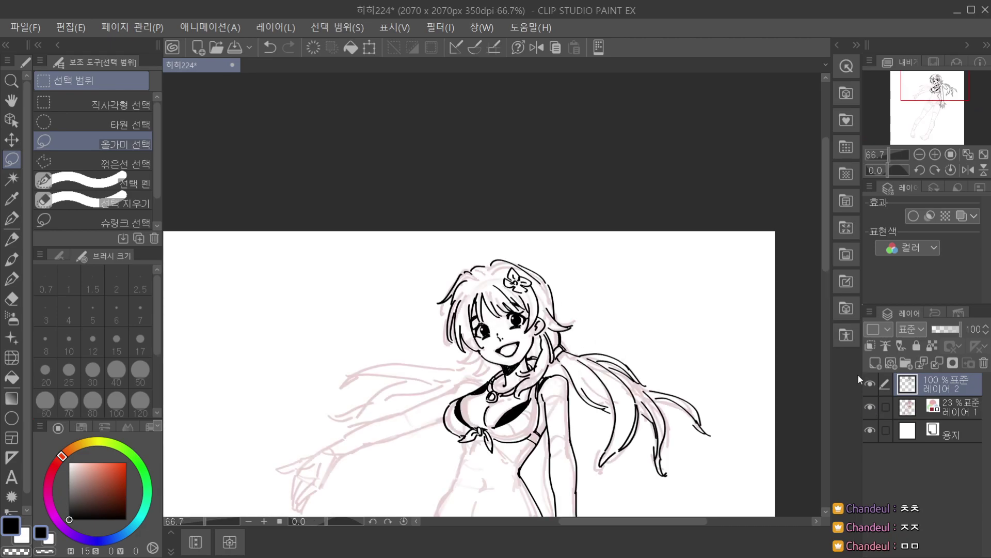
Switch to the 찬들 line-art pen at size 7 for inking on 레이어 2.
left_click(11, 298)
left_click(12, 279)
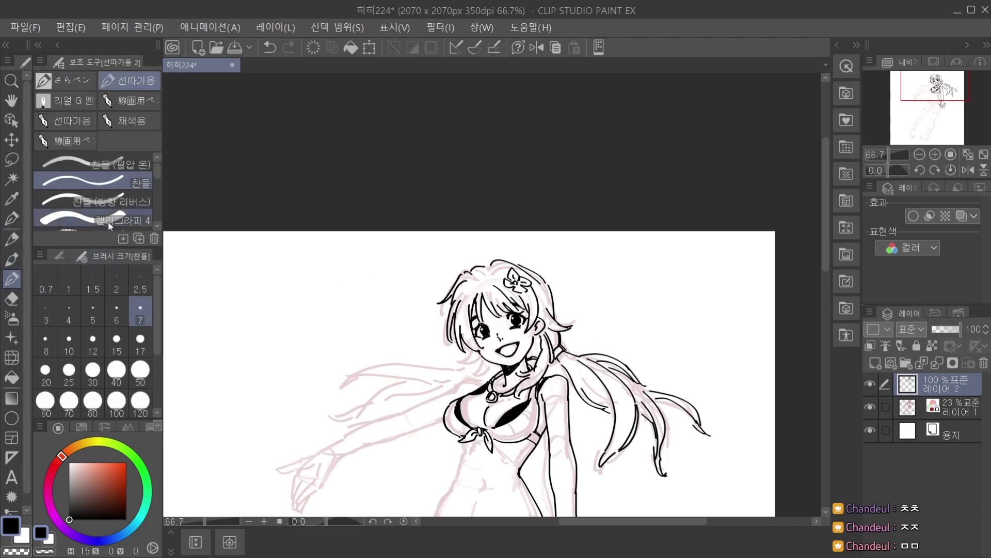
scroll(526, 284, "up", 3)
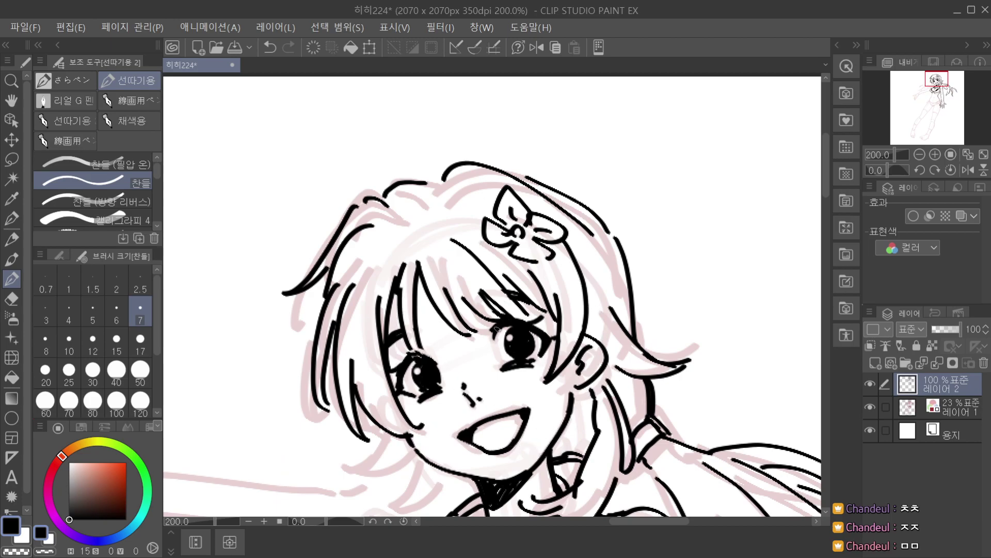
scroll(514, 314, "down", 4)
scroll(510, 290, "up", 4)
scroll(491, 285, "down", 3)
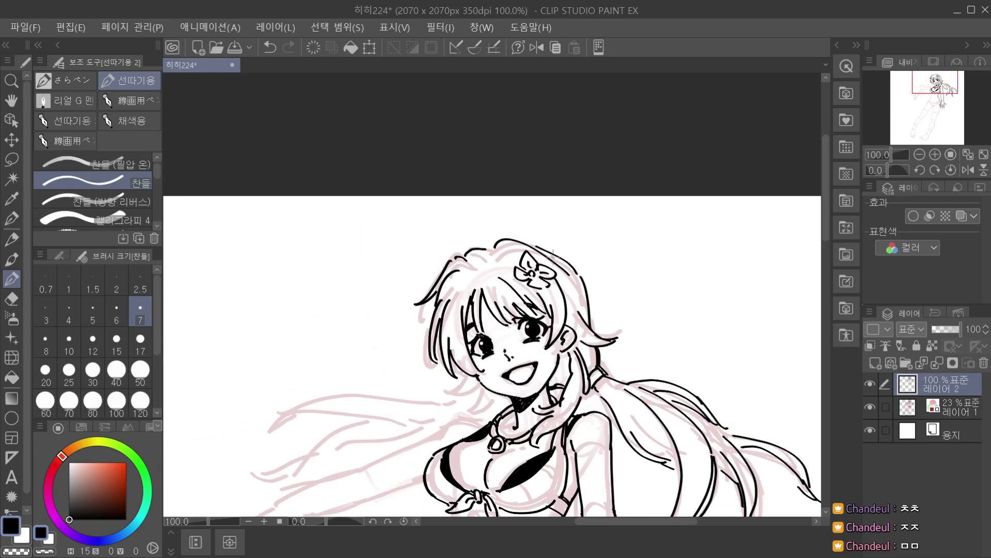
Examine the inked face and upper body with the sketch layer hidden, then show the sketch again.
left_click(870, 407)
scroll(490, 289, "up", 3)
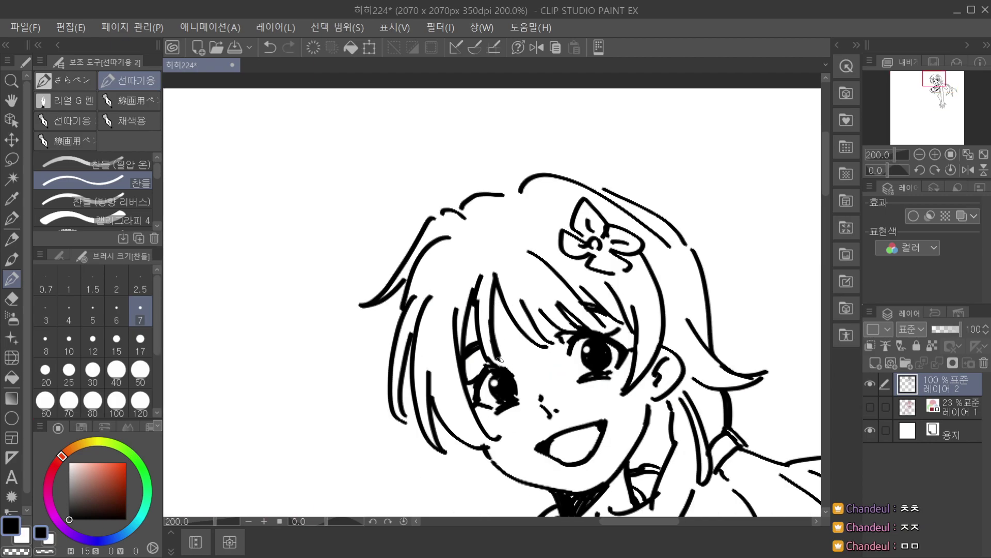
scroll(512, 301, "down", 3)
scroll(511, 302, "down", 3)
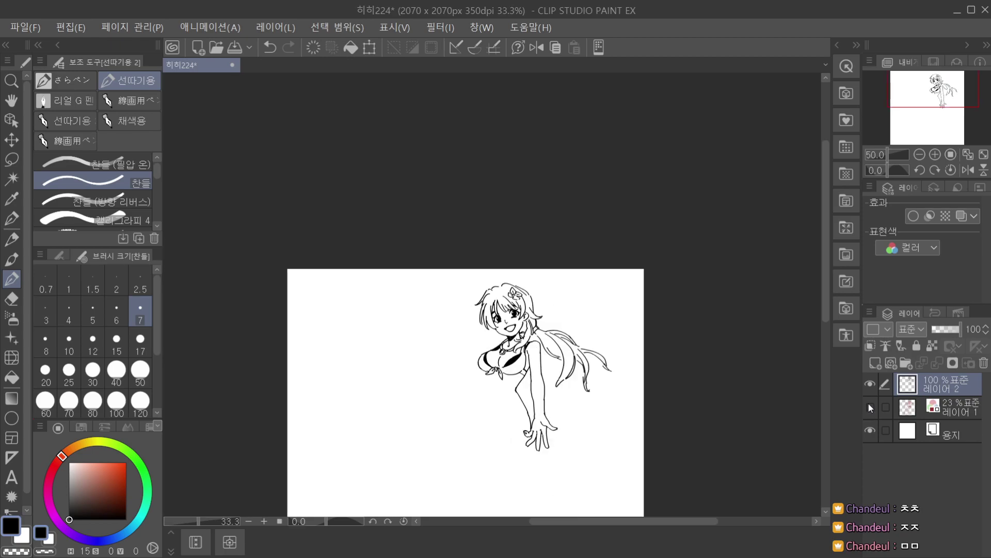
scroll(504, 296, "up", 3)
scroll(504, 295, "up", 2)
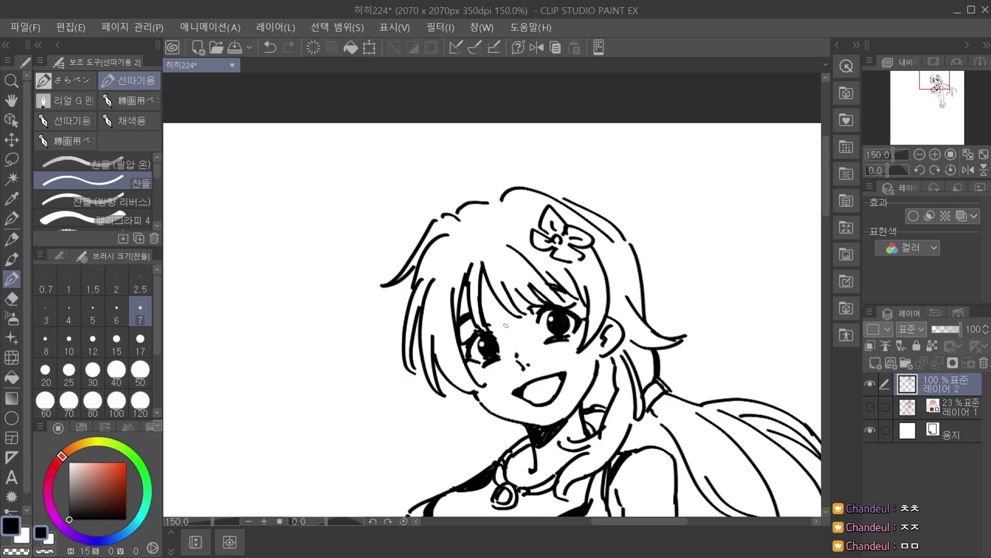
scroll(508, 331, "down", 5)
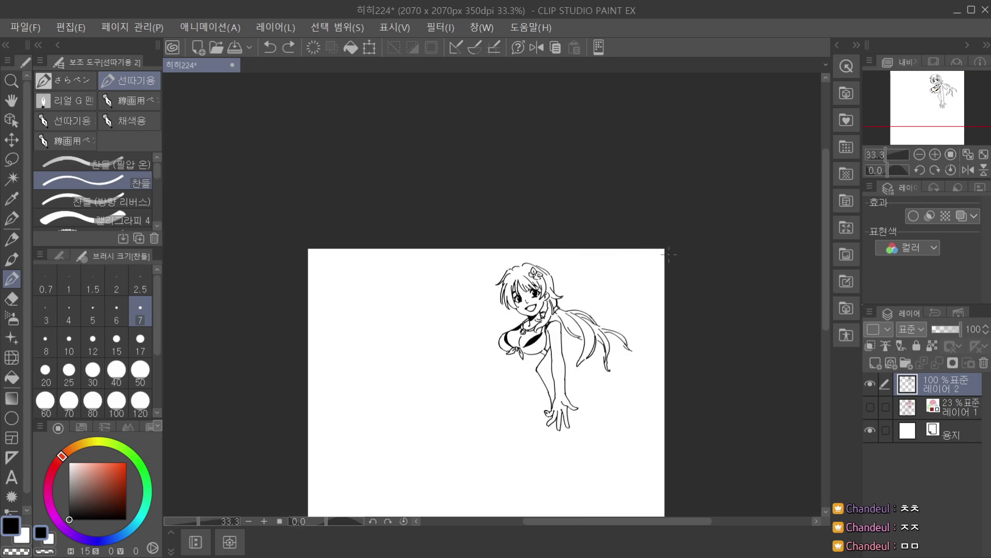
left_click(870, 407)
left_click(873, 407)
left_click(873, 407)
key("space")
left_click_drag(564, 321, 550, 273)
scroll(540, 296, "up", 3)
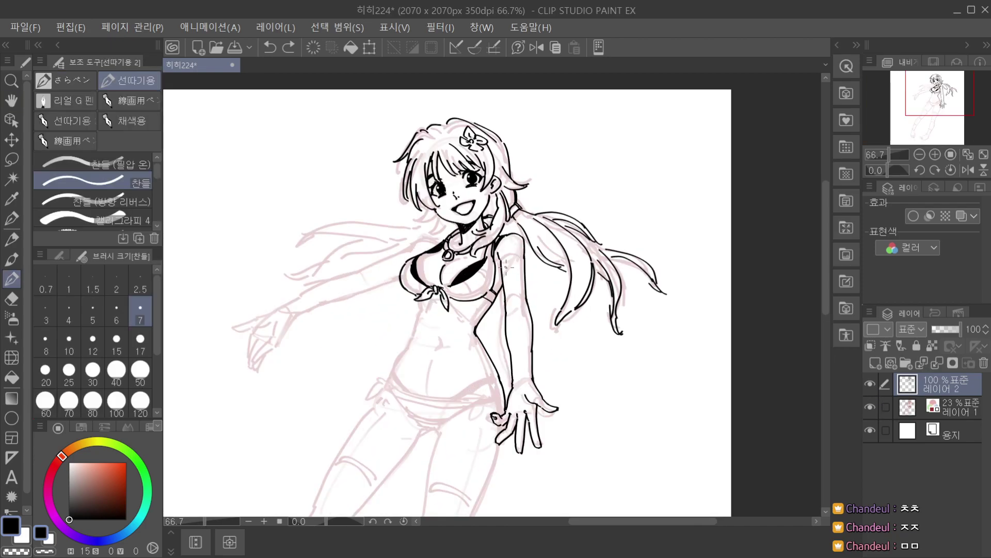
Compare the inked torso and lowered arm with the sketch by toggling 레이어 1.
scroll(508, 306, "up", 1)
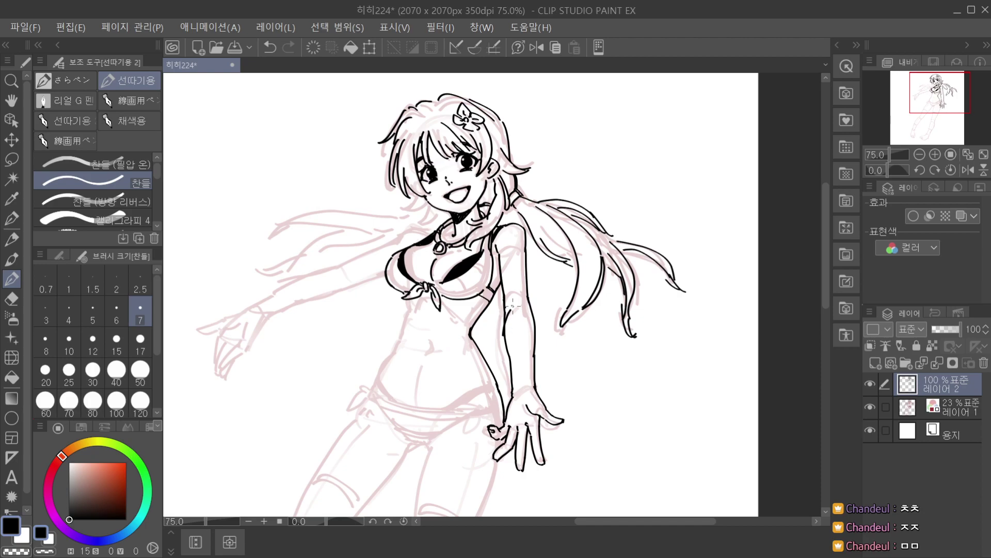
key("ctrl+z")
key("ctrl+minus")
key("ctrl+minus")
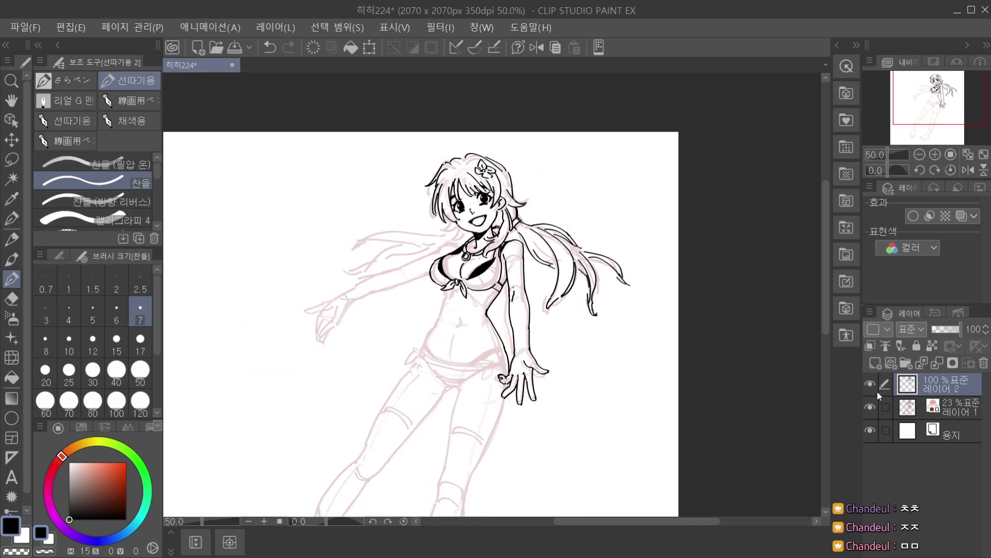
key("ctrl+minus")
key("ctrl+minus")
left_click(871, 401)
left_click(869, 405)
double_click(870, 407)
left_click(870, 408)
left_click(870, 405)
scroll(497, 347, "up", 4)
scroll(498, 349, "up", 2)
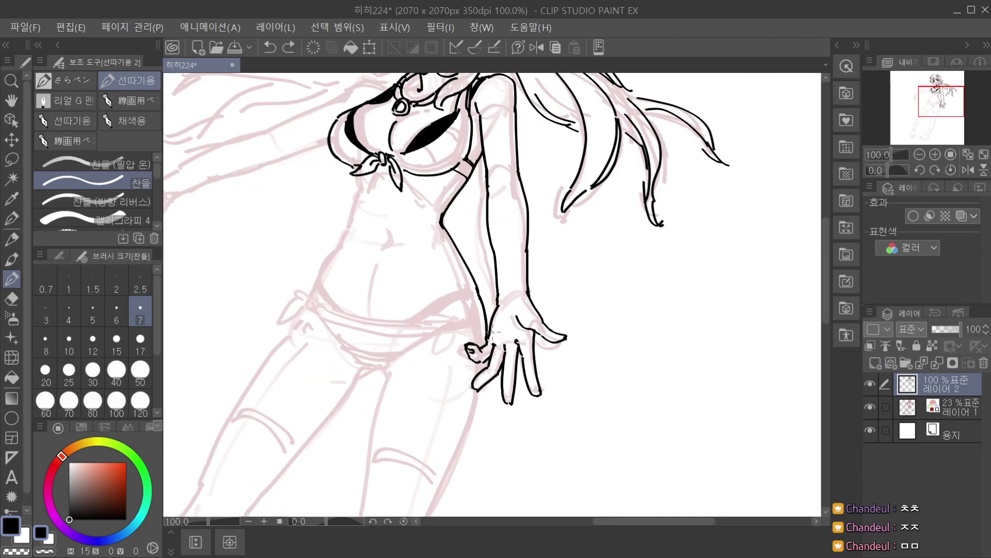
Ink a curved line across the wrist of the lowered arm, redoing it until it follows the wrist.
left_click_drag(474, 389, 482, 392)
scroll(493, 353, "down", 2)
scroll(529, 261, "up", 2)
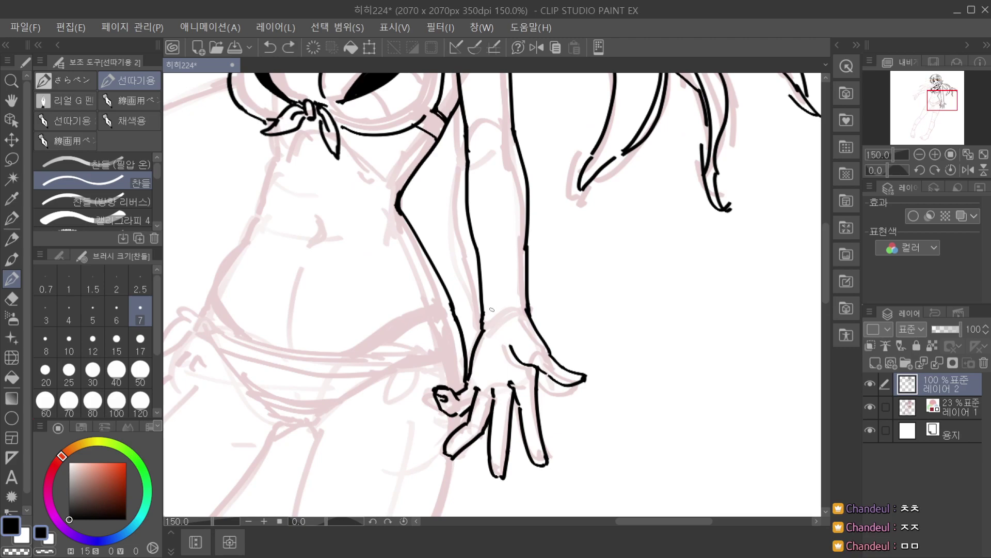
left_click_drag(482, 314, 529, 308)
left_click_drag(483, 321, 527, 309)
key("ctrl+z")
key("ctrl+z")
left_click_drag(483, 327, 529, 313)
scroll(528, 308, "down", 3)
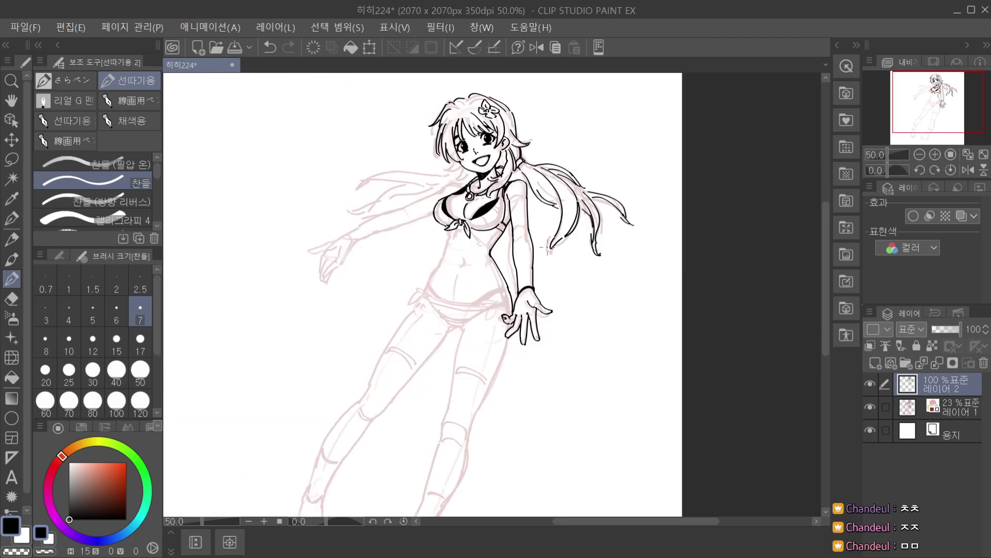
Draw the outline of a wide bangle around the forearm just above the wrist line.
scroll(505, 292, "up", 2)
key("ctrl+z")
mouse_move(499, 288)
left_mouse_down()
mouse_move(525, 284)
mouse_move(538, 290)
mouse_move(520, 279)
mouse_move(499, 286)
mouse_move(527, 265)
left_mouse_up()
mouse_move(527, 265)
left_mouse_down()
mouse_move(544, 276)
mouse_move(539, 300)
left_mouse_up()
key("ctrl+z")
key("ctrl+z")
key("ctrl+z")
key("ctrl+z")
scroll(539, 309, "down", 1)
scroll(516, 291, "up", 3)
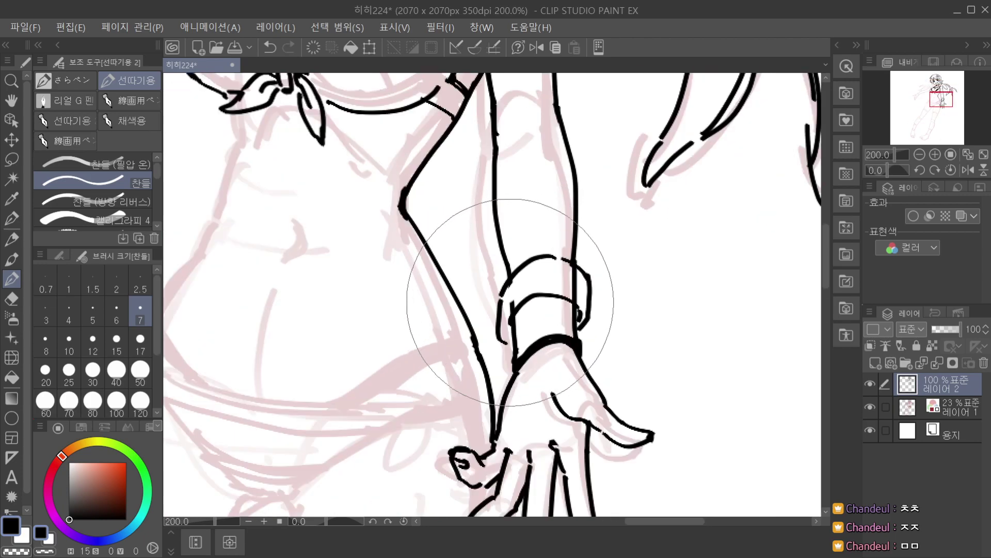
key("ctrl+z")
left_click_drag(500, 339, 513, 342)
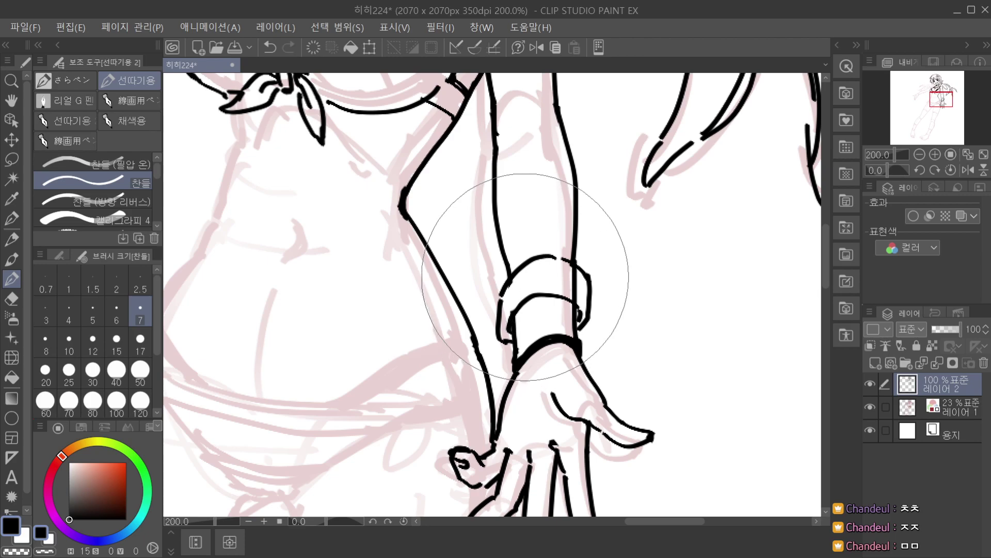
Add small decorative pattern strokes inside the bangle on the lowered arm.
key("ctrl+z")
mouse_move(516, 291)
left_mouse_down()
mouse_move(516, 308)
mouse_move(524, 297)
left_mouse_up()
left_click_drag(517, 277, 547, 282)
key("ctrl+z")
key("ctrl+z")
key("ctrl+z")
left_click_drag(542, 266, 569, 292)
mouse_move(577, 274)
left_mouse_down()
mouse_move(587, 298)
mouse_move(572, 294)
mouse_move(573, 274)
left_mouse_up()
key("ctrl+z")
Examine the finished bangle up close and in the whole figure with the sketch layer hidden, then show the sketch.
key("ctrl+minus")
key("ctrl+minus")
key("ctrl+minus")
key("ctrl+minus")
key("ctrl+minus")
left_click(870, 406)
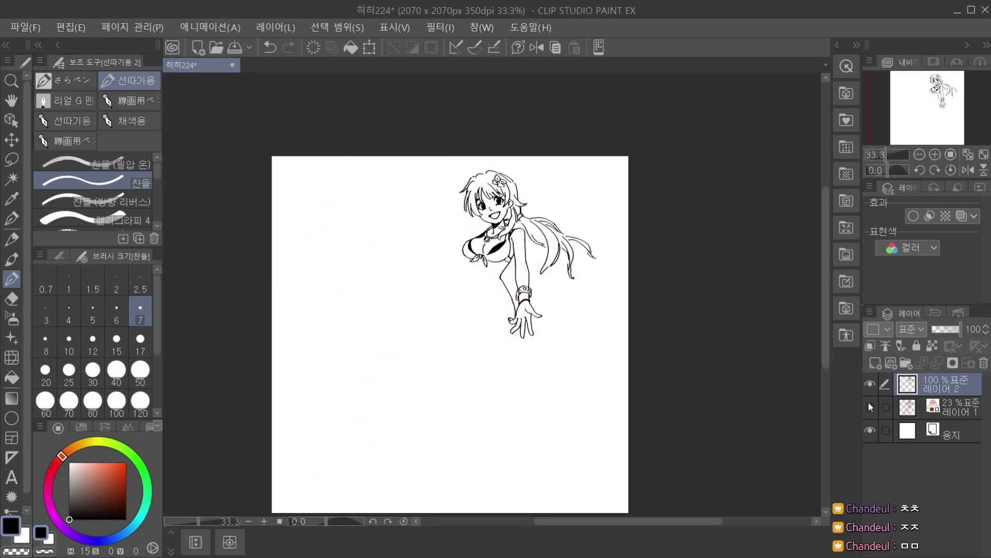
key("ctrl+plus")
key("ctrl+plus")
key("ctrl+plus")
key("ctrl+plus")
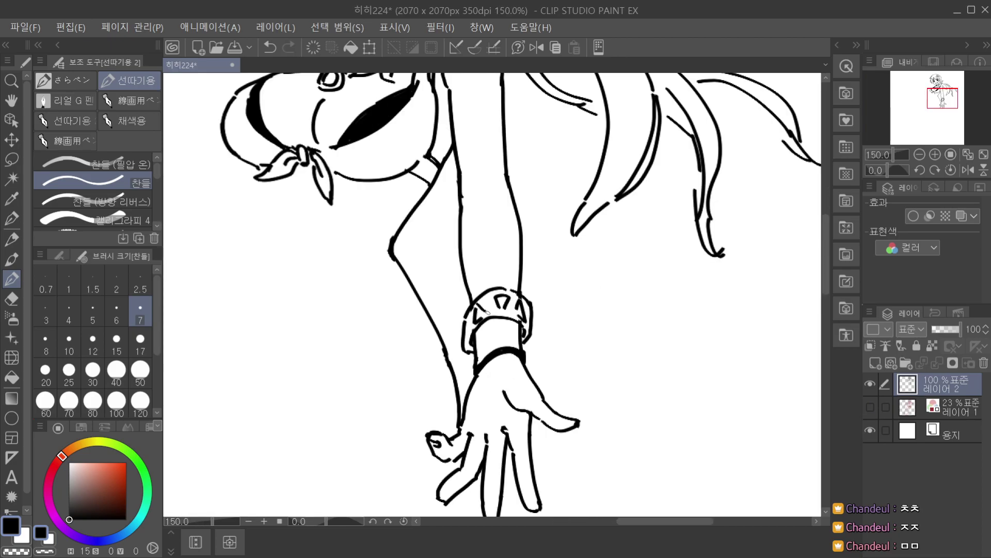
key("ctrl+minus")
left_click(870, 402)
left_click(866, 404)
key("ctrl+minus")
key("ctrl+minus")
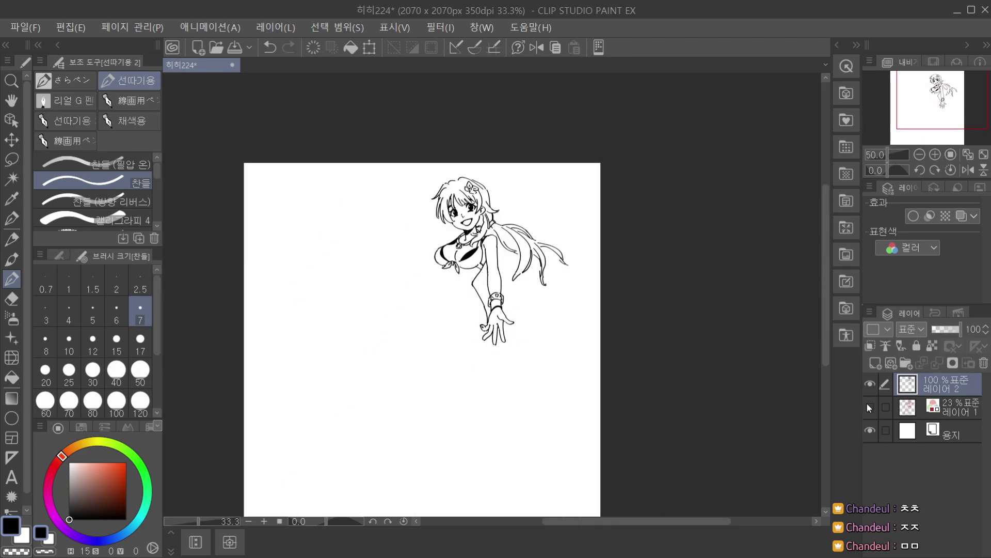
left_click(868, 407)
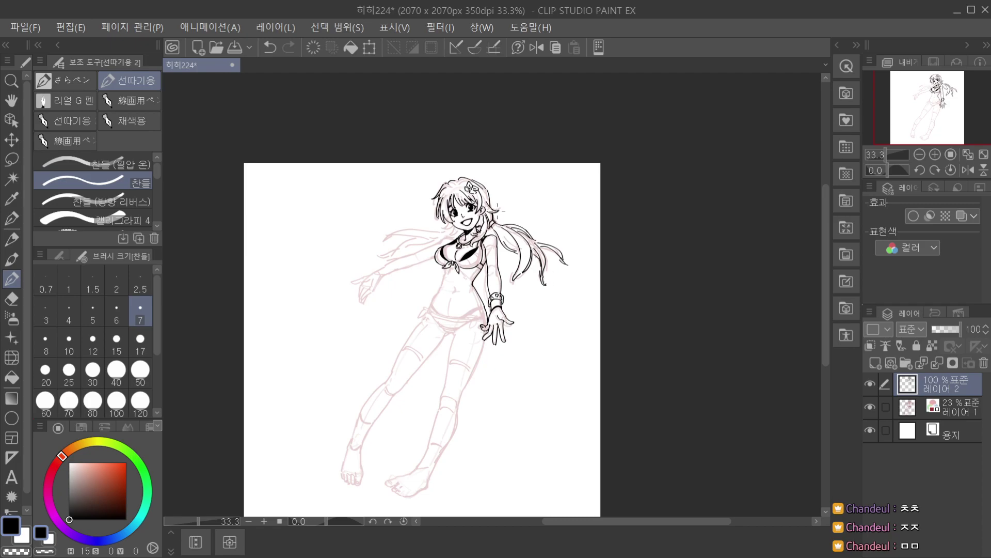
Ink the upper outline of the outstretched arm from the shoulder to the wrist, following the sketch.
key("ctrl+plus")
key("ctrl+plus")
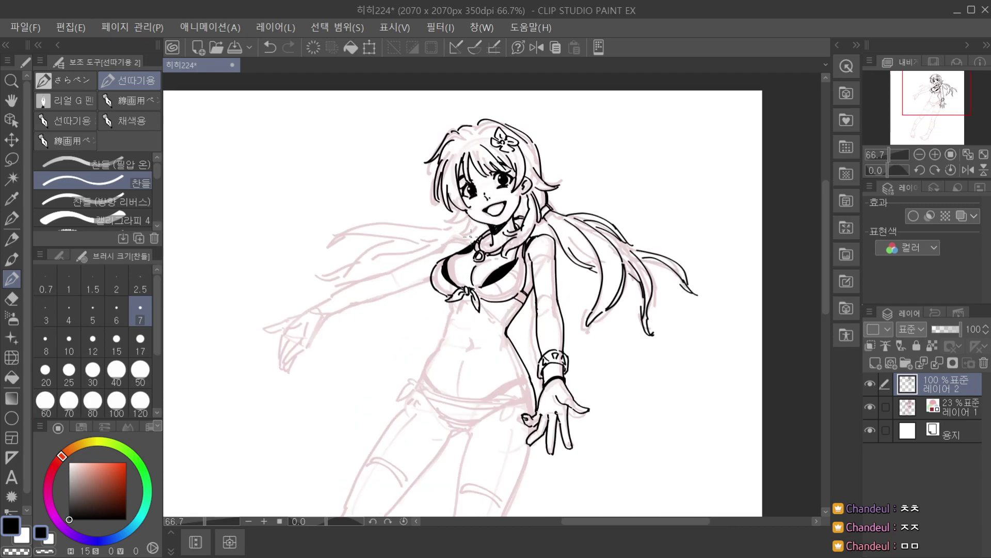
key("ctrl+plus")
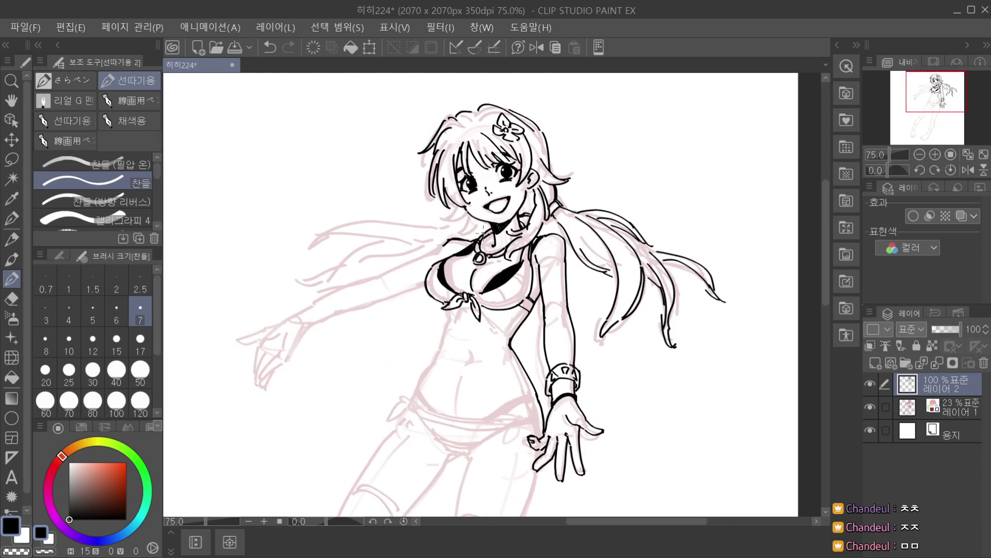
key("ctrl+minus")
key("ctrl+minus")
key("ctrl+minus")
left_click(871, 408)
left_click(871, 408)
key("ctrl+plus")
key("ctrl+minus")
key("ctrl+minus")
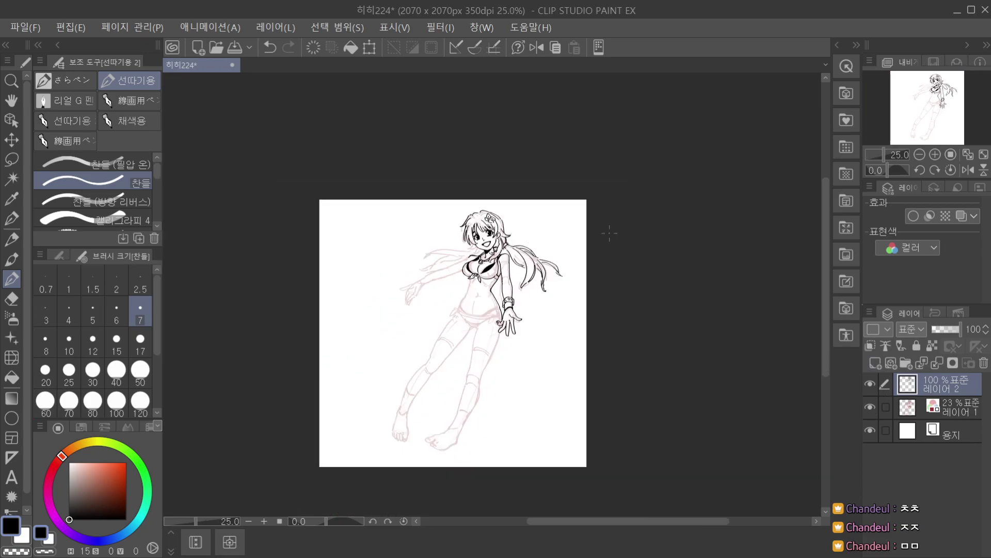
scroll(468, 253, "up", 3)
key("ctrl+z")
left_click_drag(466, 273, 410, 304)
key("ctrl+z")
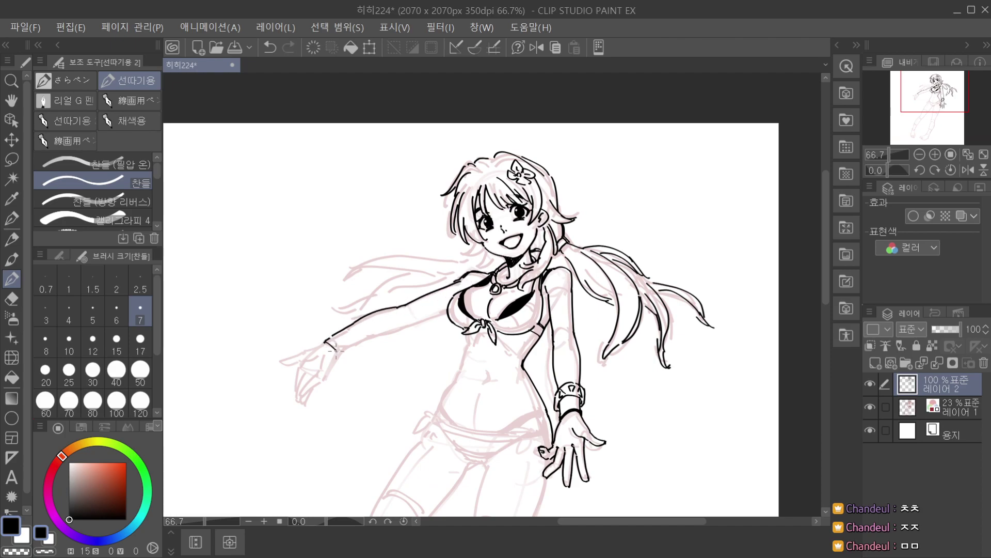
Ink the wrist line and the lower outline of the outstretched arm.
left_click_drag(326, 341, 337, 355)
key("ctrl+z")
left_click_drag(338, 353, 418, 321)
key("ctrl+z")
key("ctrl+z")
key("ctrl+z")
Check the newly inked outstretched arm with the sketch layer toggled off and on.
key("ctrl+minus")
key("ctrl+minus")
left_click(870, 407)
left_click(870, 407)
left_click(870, 407)
left_click(870, 407)
key("ctrl+plus")
key("ctrl+plus")
key("ctrl+plus")
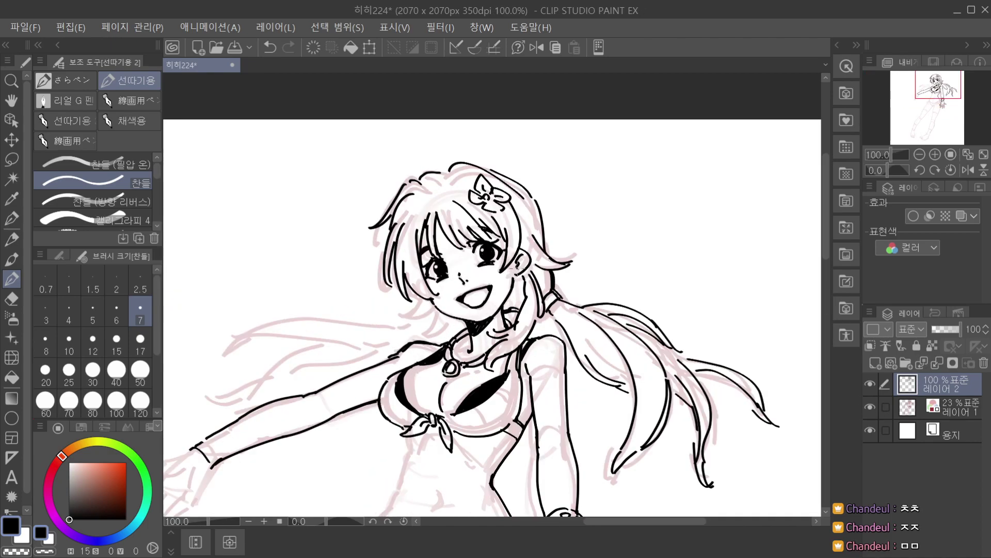
Redraw the short line beside the ear and the jaw segment below it.
key("ctrl+z")
left_click_drag(521, 236, 519, 247)
scroll(520, 236, "down", 1)
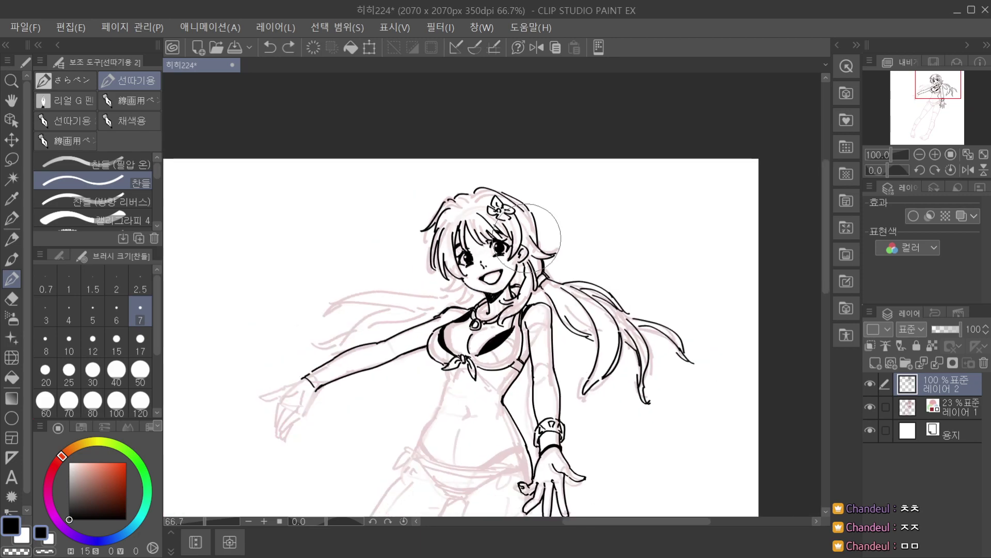
scroll(516, 259, "up", 2)
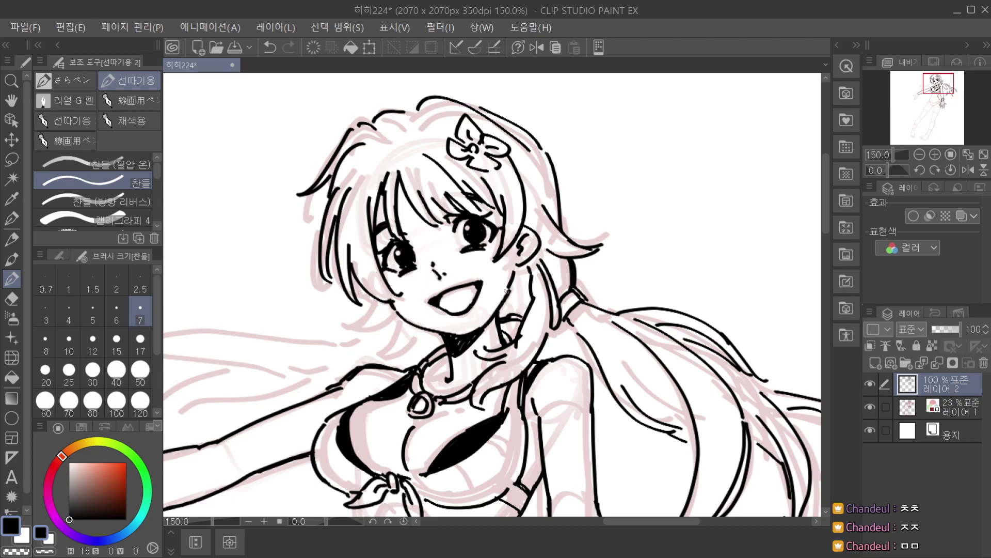
key("ctrl+z")
key("ctrl+z")
left_click_drag(515, 270, 503, 299)
scroll(519, 253, "down", 4)
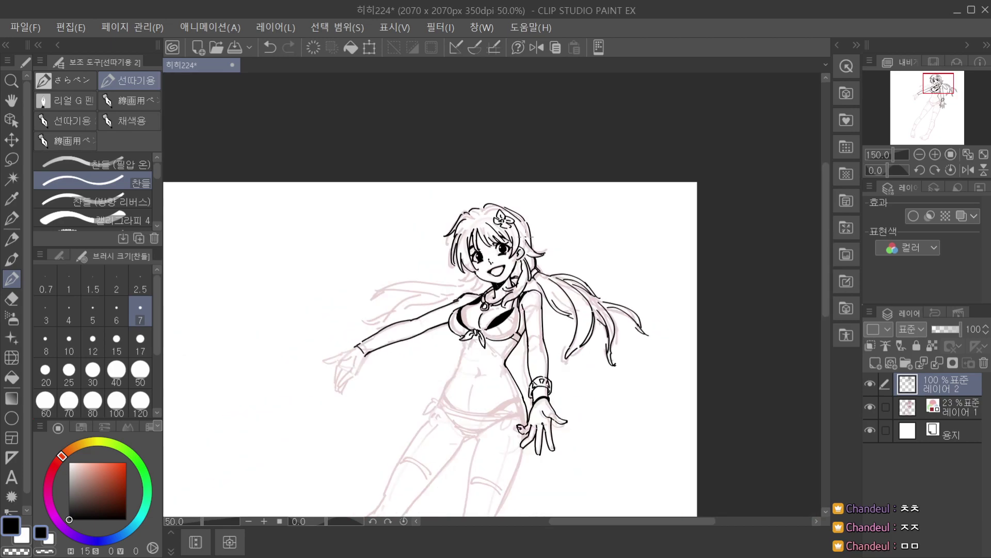
Toggle the line-art and sketch layers off and on to review the whole figure.
key("ctrl+minus")
left_click_drag(870, 384, 868, 395)
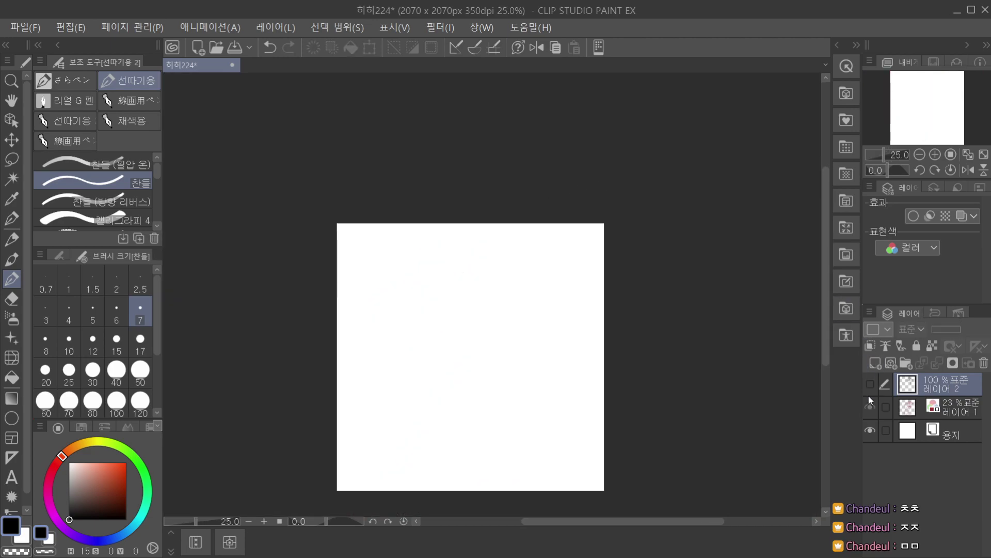
left_click(870, 407)
left_click(870, 384)
key("ctrl+plus")
key("ctrl+plus")
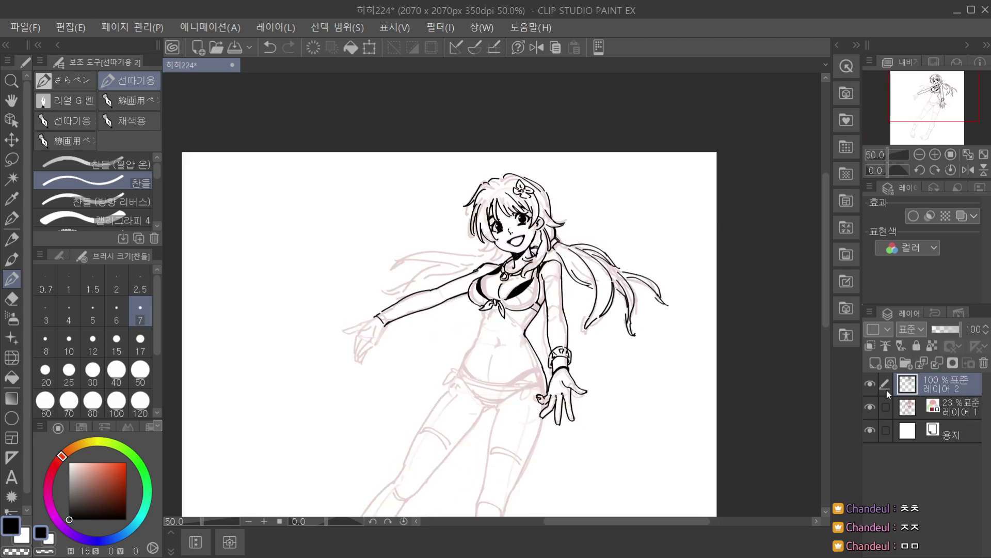
key("ctrl+minus")
key("ctrl+minus")
Examine the inked face and eyes, then compare the whole figure with the sketch layer hidden and shown.
scroll(508, 255, "up", 6)
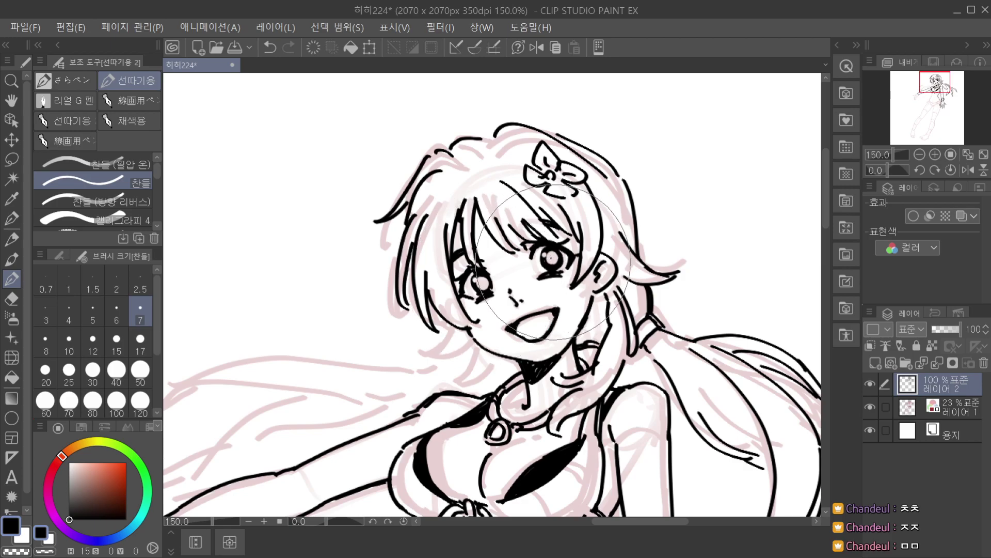
scroll(555, 207, "down", 2)
scroll(607, 197, "down", 3)
left_click(870, 405)
left_click(871, 404)
key("space")
mouse_move(534, 265)
left_mouse_down()
mouse_move(518, 250)
mouse_move(514, 283)
left_mouse_up()
scroll(517, 255, "up", 1)
key("p")
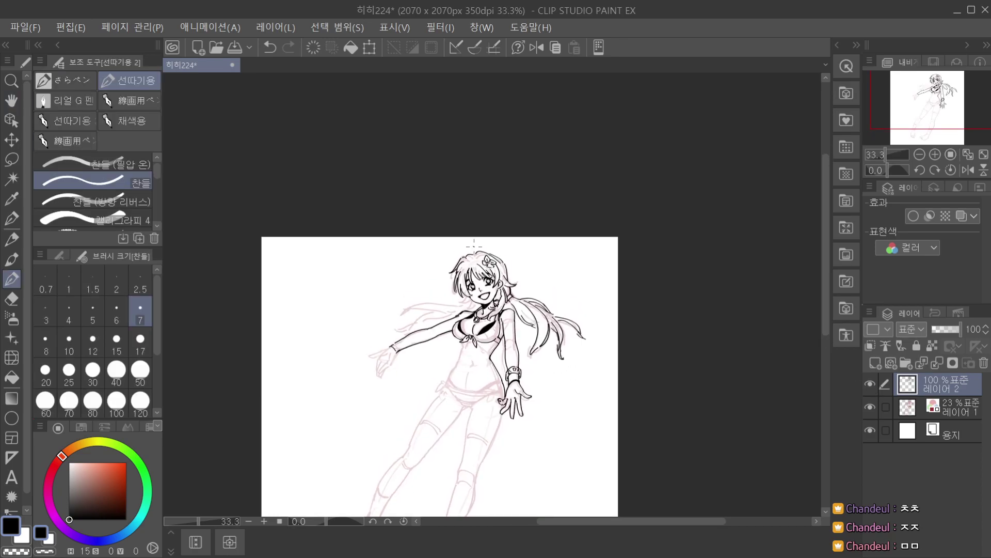
Redraw the hair outline at the crown, on the side away from the flower, as a raised rounded tuft.
scroll(474, 246, "up", 3)
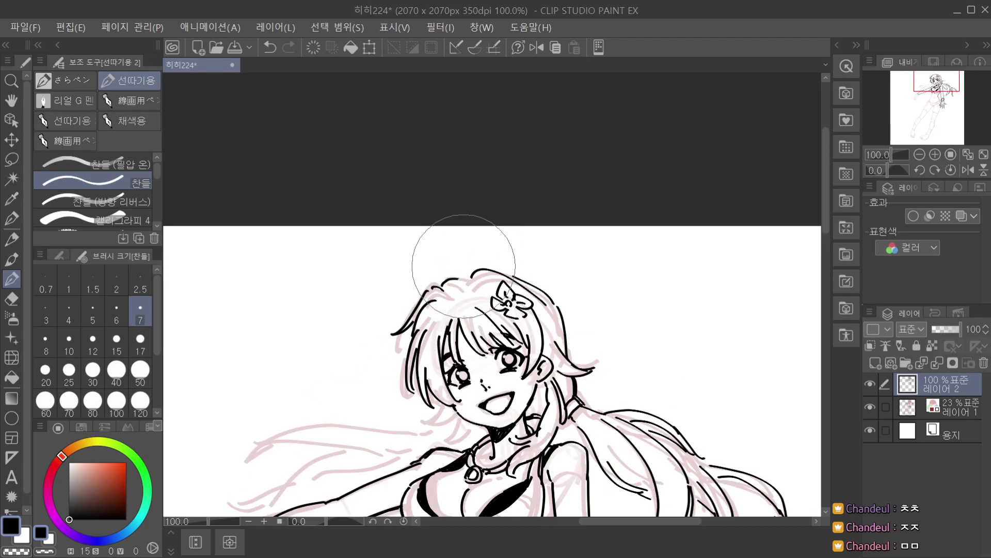
scroll(462, 274, "down", 2)
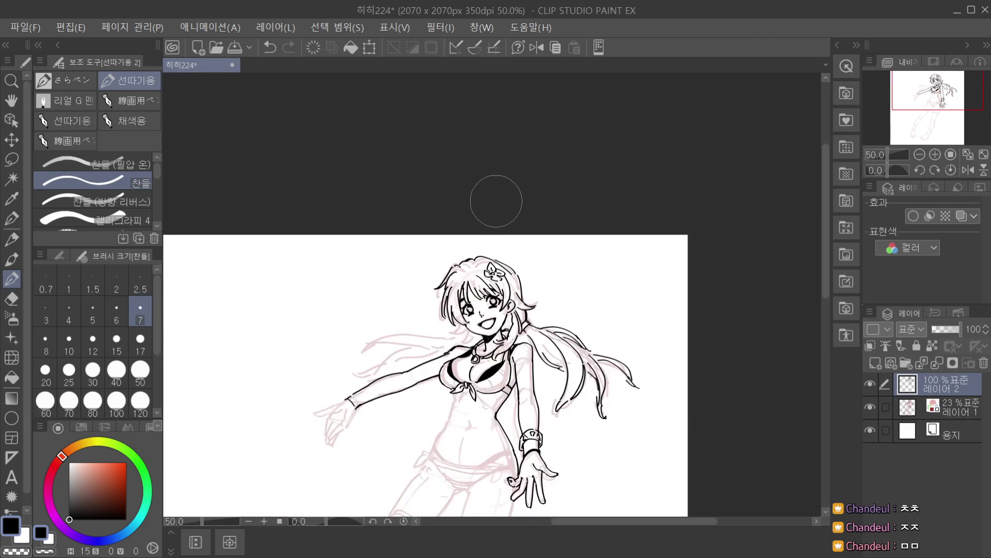
scroll(472, 276, "up", 1)
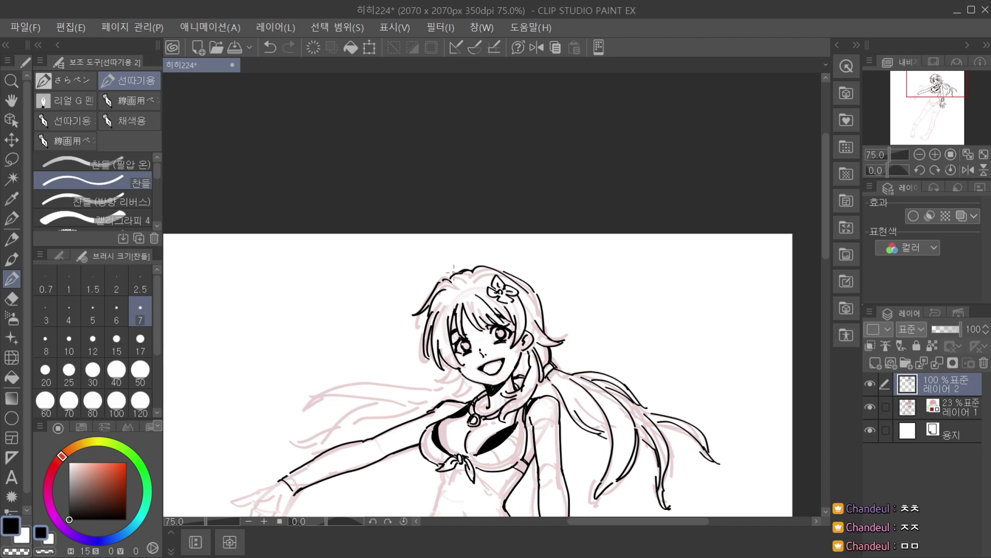
key("ctrl+z")
key("ctrl+z")
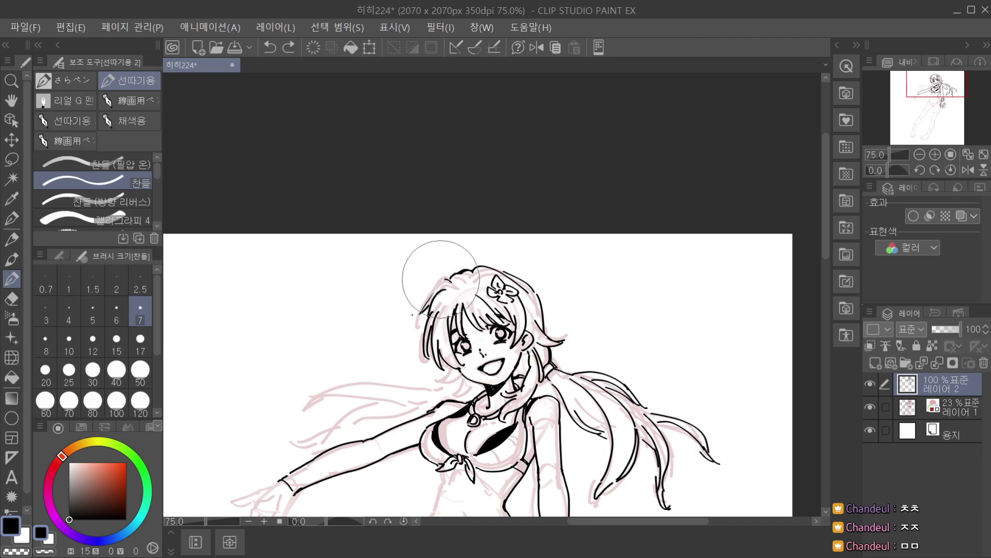
left_click_drag(435, 293, 475, 270)
mouse_move(463, 273)
left_mouse_down()
mouse_move(499, 270)
mouse_move(433, 310)
mouse_move(438, 303)
left_mouse_up()
scroll(512, 250, "down", 1)
scroll(493, 260, "up", 1)
key("ctrl+z")
left_click_drag(457, 268, 466, 277)
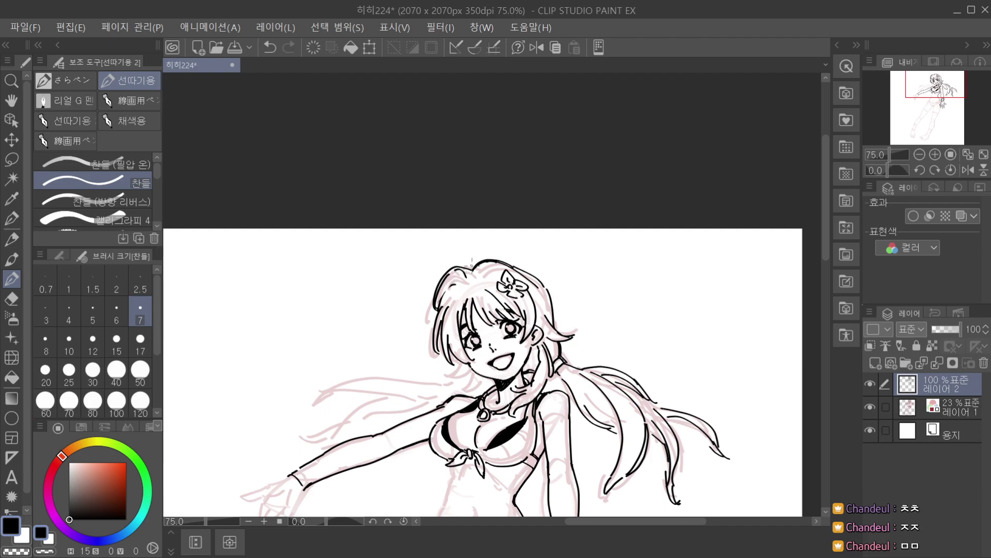
Ink an inner contour line along the raised hair tuft at the crown.
scroll(452, 279, "up", 2)
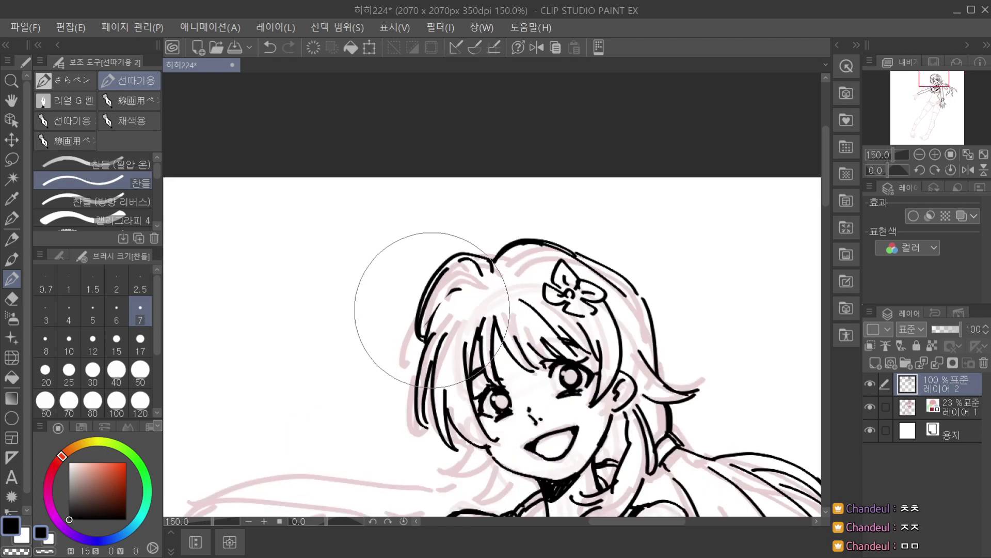
mouse_move(428, 322)
left_mouse_down()
mouse_move(462, 276)
mouse_move(478, 276)
left_mouse_up()
key("ctrl+z")
key("ctrl+minus")
key("ctrl+minus")
key("ctrl+minus")
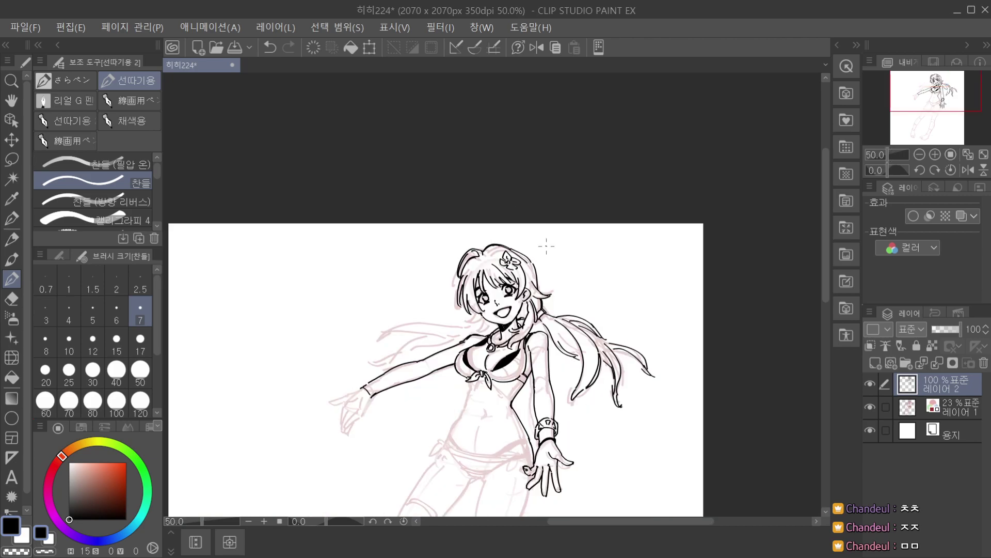
Compare the reworked hair and face with the sketch layer hidden and shown at several magnifications.
key("ctrl+minus")
left_click(870, 407)
left_click(870, 409)
key("ctrl+plus")
key("ctrl+plus")
key("ctrl+plus")
key("ctrl+minus")
key("ctrl+minus")
key("ctrl+minus")
key("ctrl+plus")
key("ctrl+plus")
key("ctrl+plus")
key("ctrl+plus")
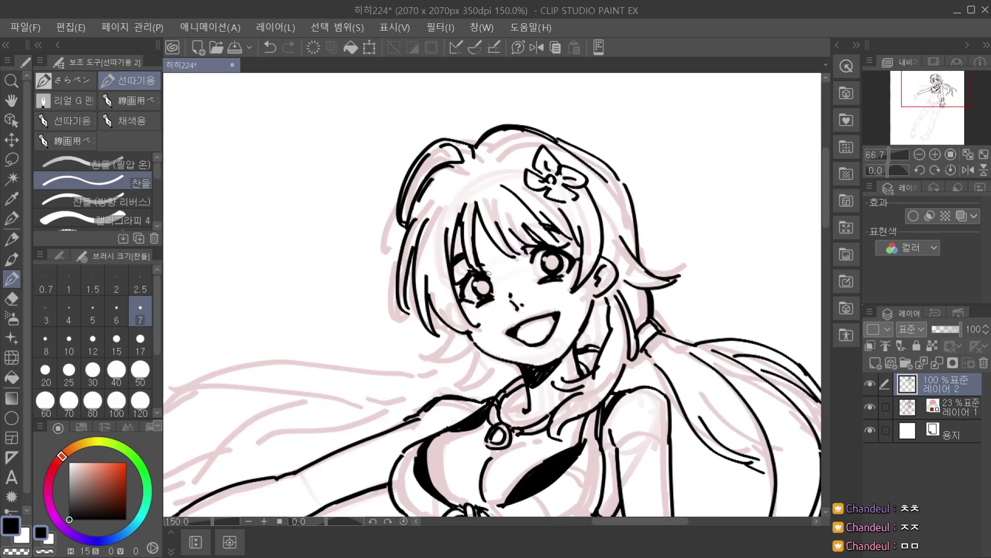
Ink small pupils inside the irises of both eyes.
key("ctrl+plus")
left_click_drag(482, 288, 484, 288)
scroll(489, 274, "down", 2)
scroll(532, 260, "up", 2)
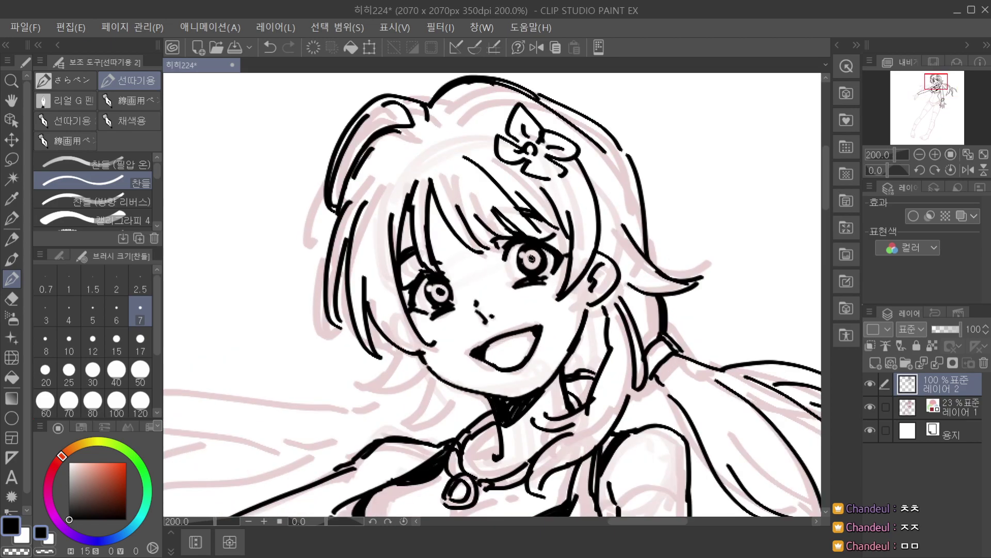
Review the eyes and the whole inked figure with the sketch layer toggled off and on.
key("ctrl+minus")
key("ctrl+minus")
key("ctrl+minus")
left_click(871, 404)
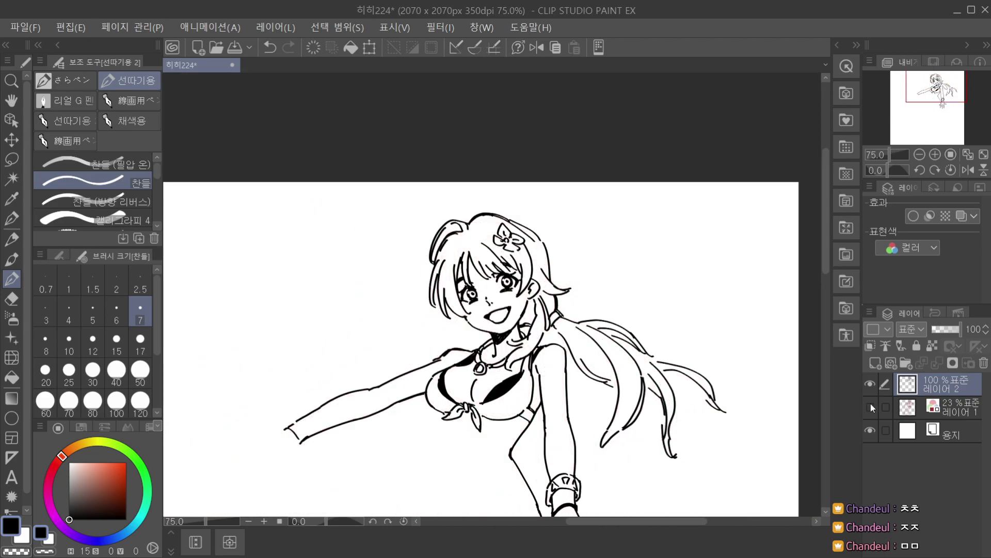
key("ctrl+minus")
key("ctrl+minus")
key("ctrl+minus")
left_click(872, 405)
left_click(871, 405)
key("ctrl+minus")
key("ctrl+minus")
key("ctrl+minus")
key("ctrl+plus")
key("ctrl+plus")
left_click(873, 407)
left_click_drag(601, 345, 600, 275)
Ink the waist and hip contour on the outstretched arm's side, then compare it with the sketch layer hidden and shown.
key("ctrl+plus")
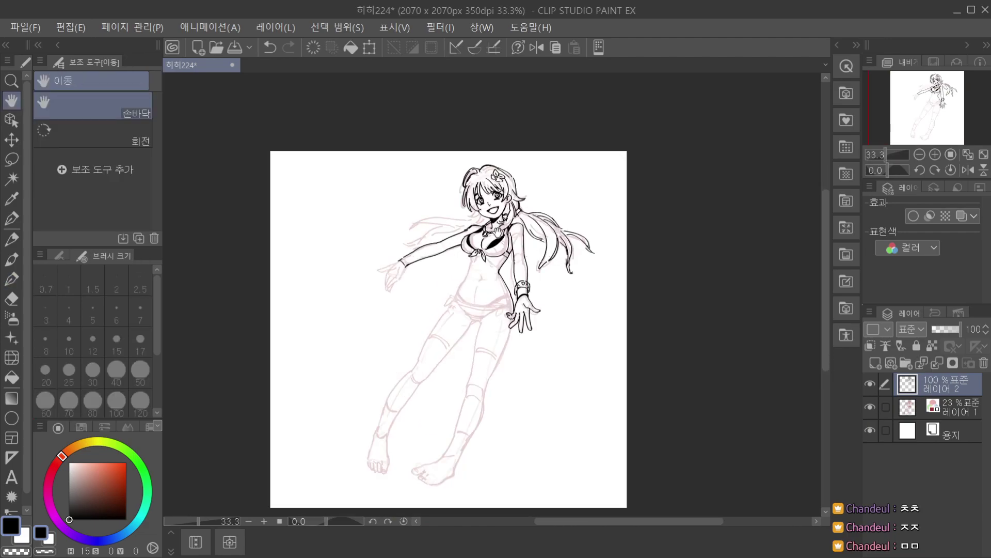
key("ctrl+plus")
key("p")
key("ctrl+plus")
key("ctrl+z")
left_click_drag(447, 259, 452, 299)
key("ctrl+z")
key("ctrl+z")
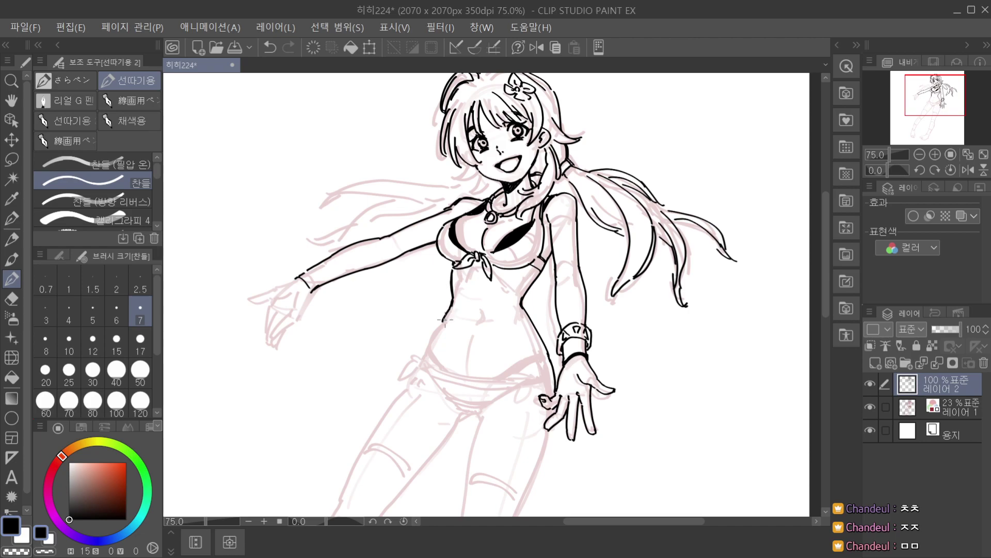
key("ctrl+z")
left_click_drag(443, 321, 428, 348)
scroll(469, 252, "down", 3)
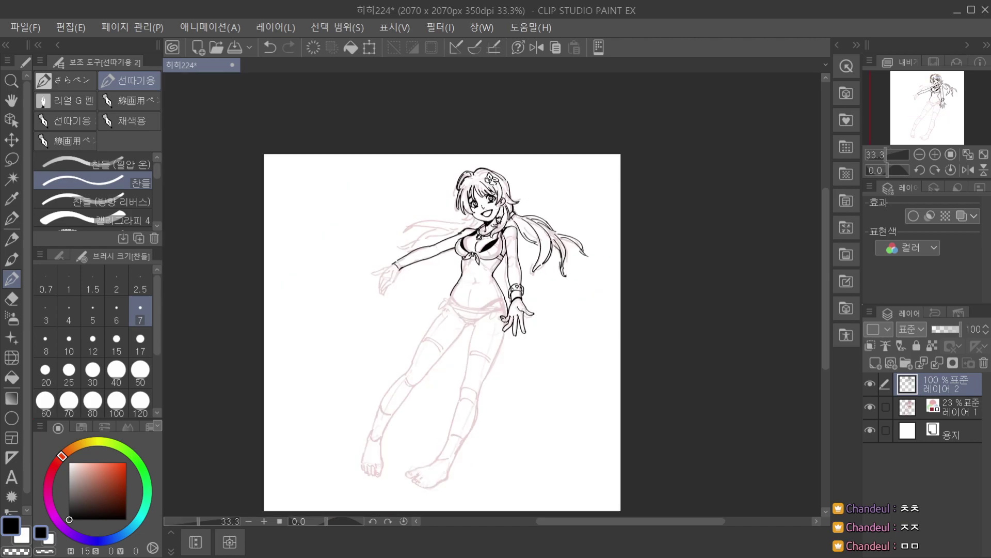
left_click(871, 408)
left_click(871, 408)
Ink a short rib line below the bikini top and the navel on the abdomen.
key("ctrl+alt+0")
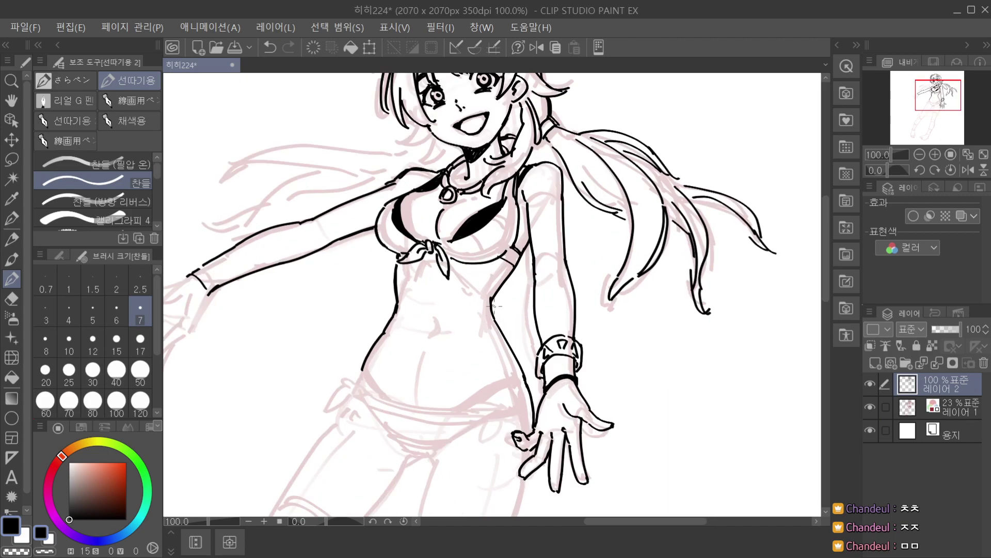
key("ctrl+minus")
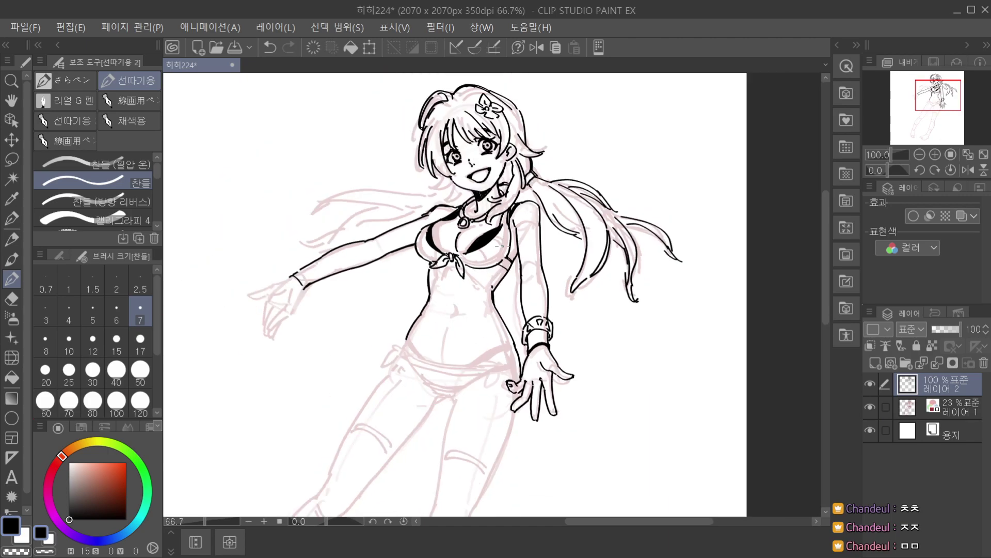
key("ctrl+plus")
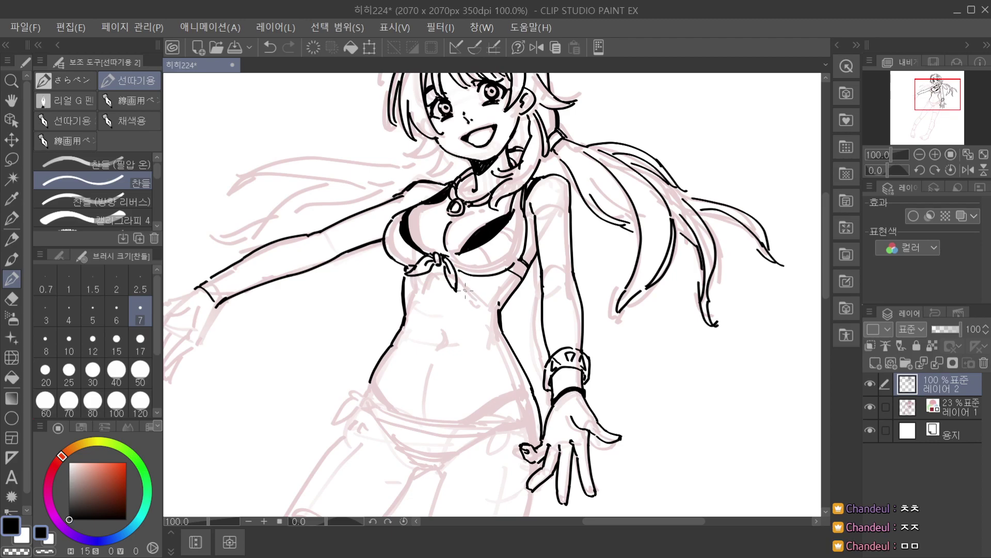
left_click_drag(472, 305, 475, 307)
scroll(479, 290, "down", 2)
scroll(461, 322, "up", 2)
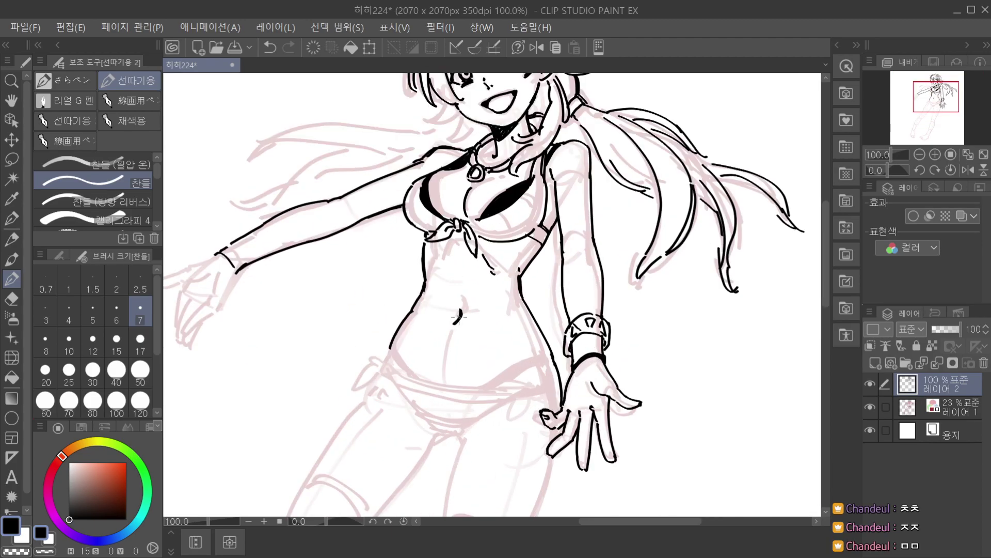
key("ctrl+z")
left_click_drag(459, 308, 458, 317)
key("ctrl+minus")
key("ctrl+minus")
key("ctrl+minus")
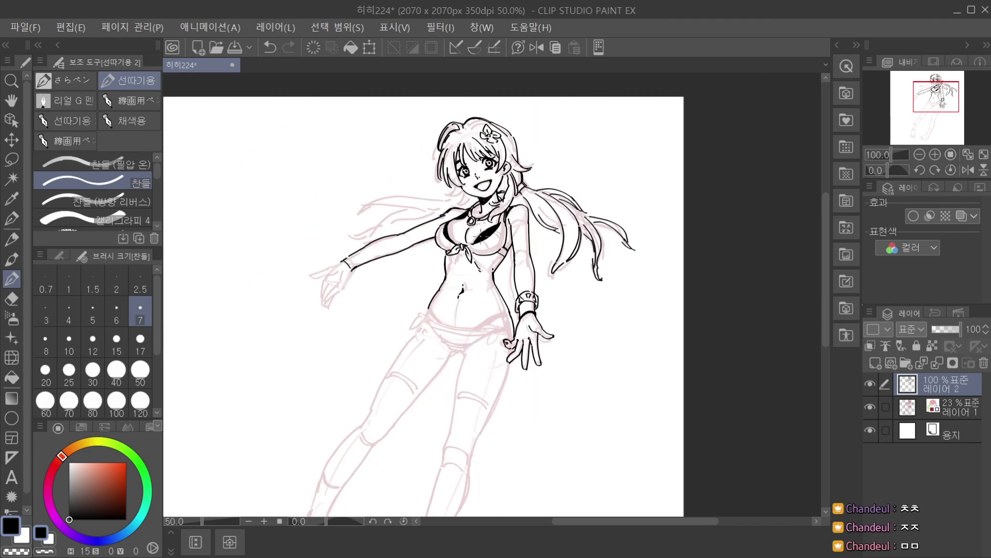
Hide sketch layer 레이어 1, save the drawing, and make 레이어 2 the active layer.
left_click(870, 407)
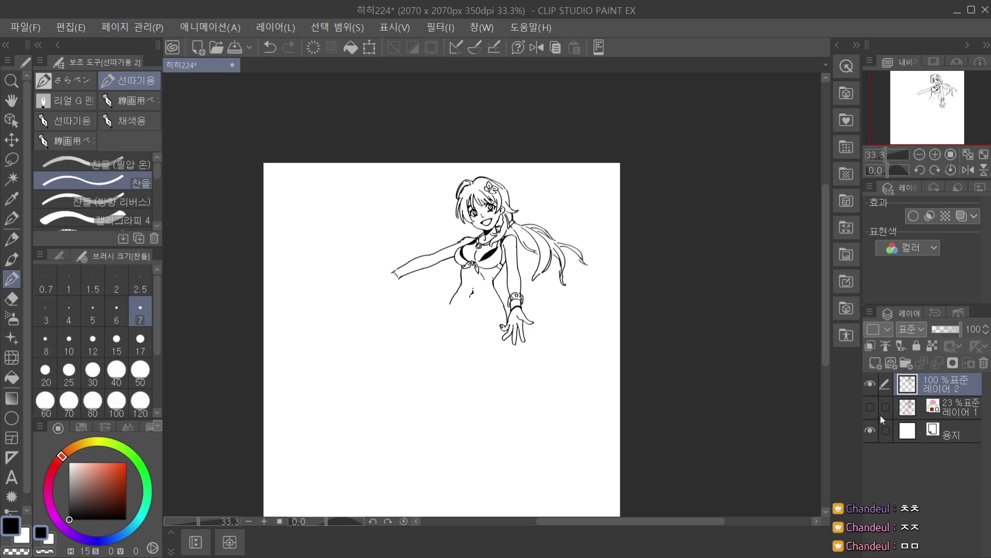
left_click(923, 435)
key("ctrl+s")
left_click(929, 373)
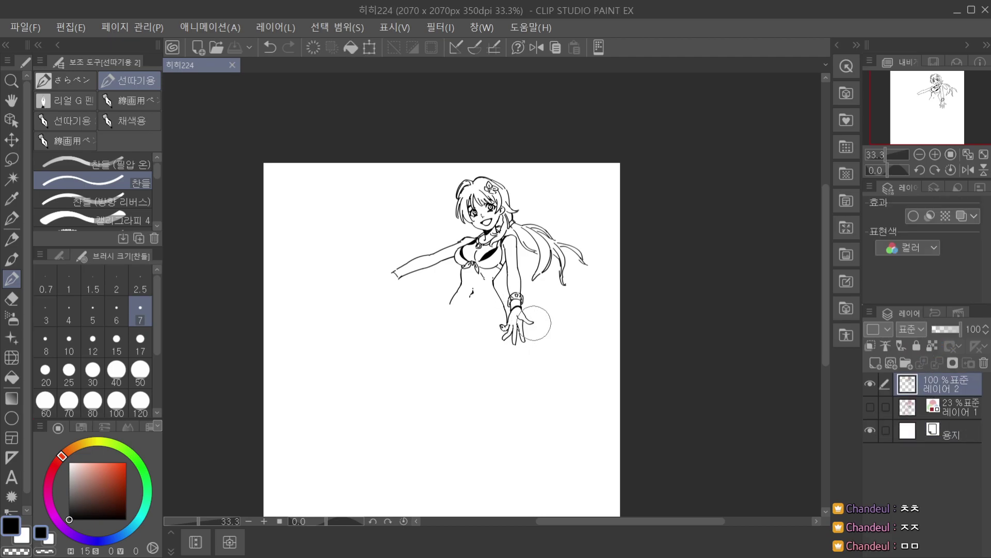
Erase the index finger and inner palm lines of the lowered hand and redraw the thick band at the wrist.
scroll(520, 315, "up", 3)
left_click_drag(502, 328, 512, 350)
scroll(500, 264, "up", 1)
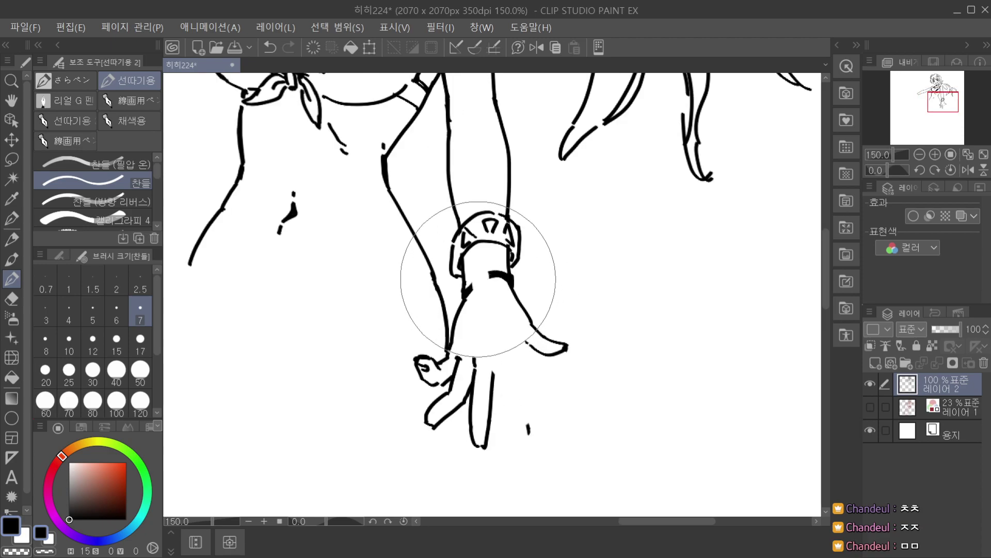
key("ctrl+z")
left_click_drag(467, 289, 510, 277)
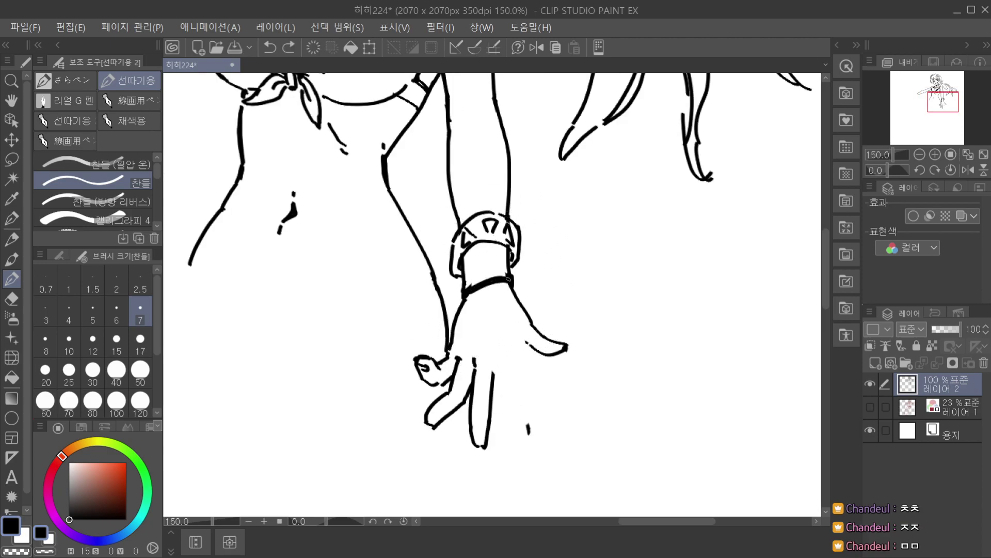
Show the sketch layer again and ink the index finger of the lowered hand.
scroll(488, 284, "down", 3)
left_click(871, 408)
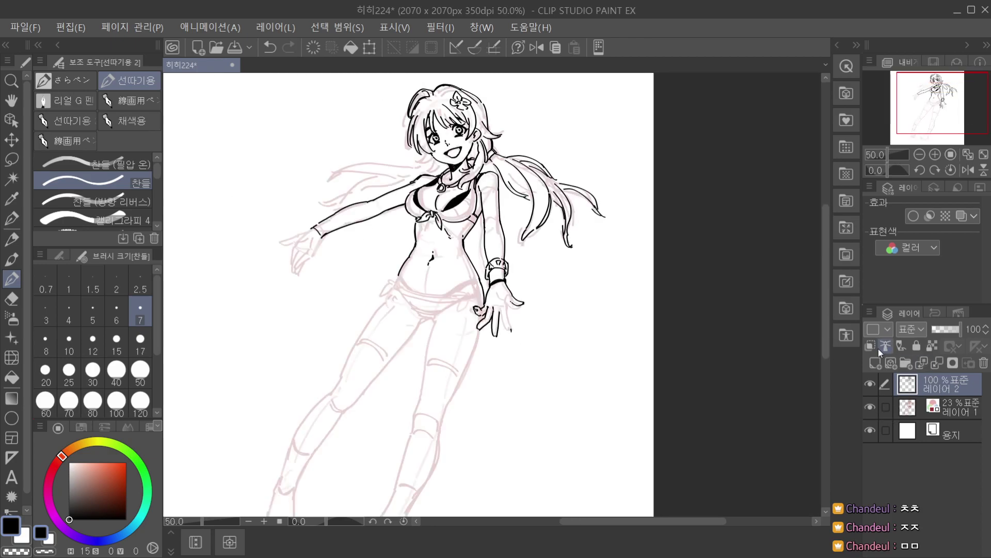
scroll(488, 305, "up", 1)
scroll(488, 305, "up", 2)
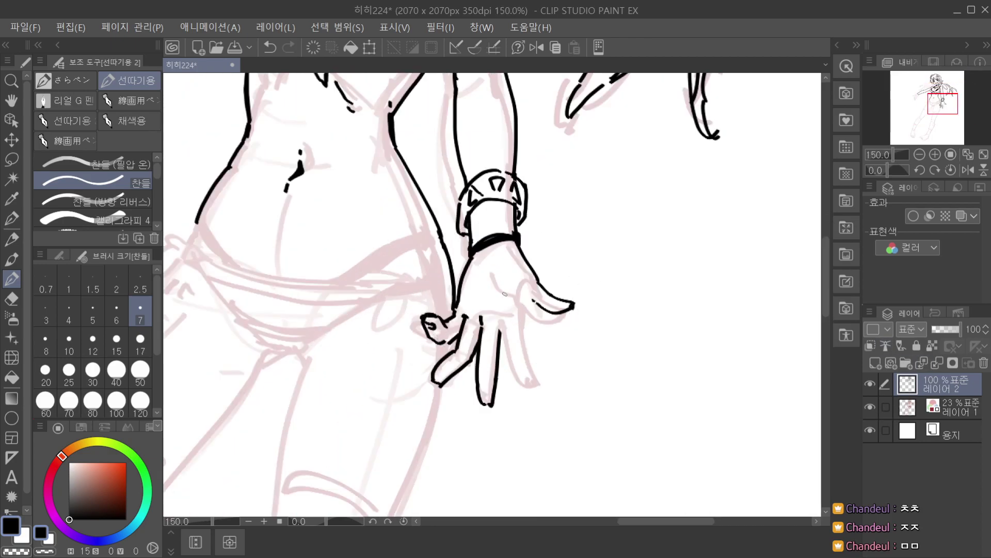
key("ctrl+z")
left_click_drag(498, 320, 518, 363)
key("ctrl+z")
left_click_drag(510, 326, 540, 388)
key("ctrl+z")
key("ctrl+z")
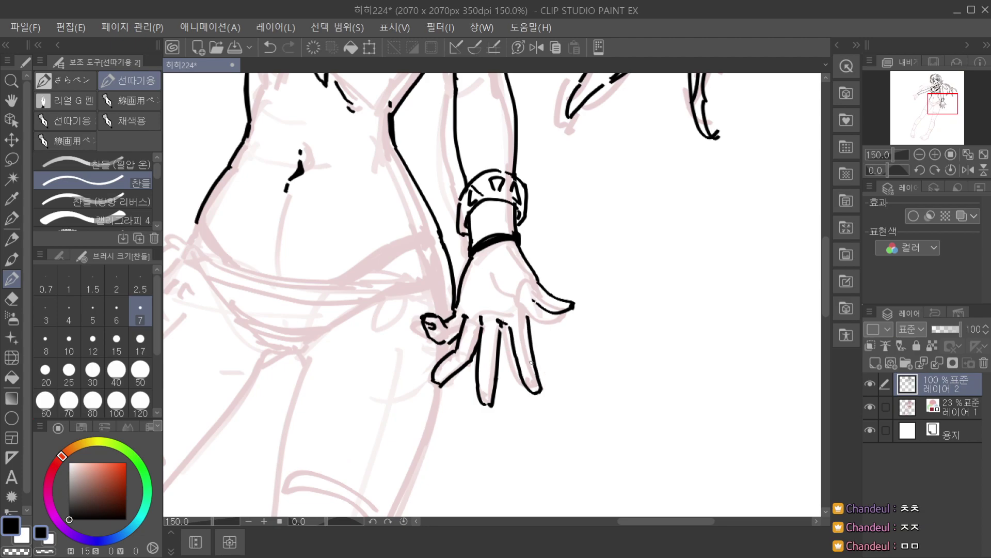
Undo the index finger's outer edge and tip and redraw them slightly shorter along the sketch.
scroll(531, 365, "down", 3)
scroll(537, 343, "up", 2)
key("ctrl+z")
scroll(532, 365, "up", 1)
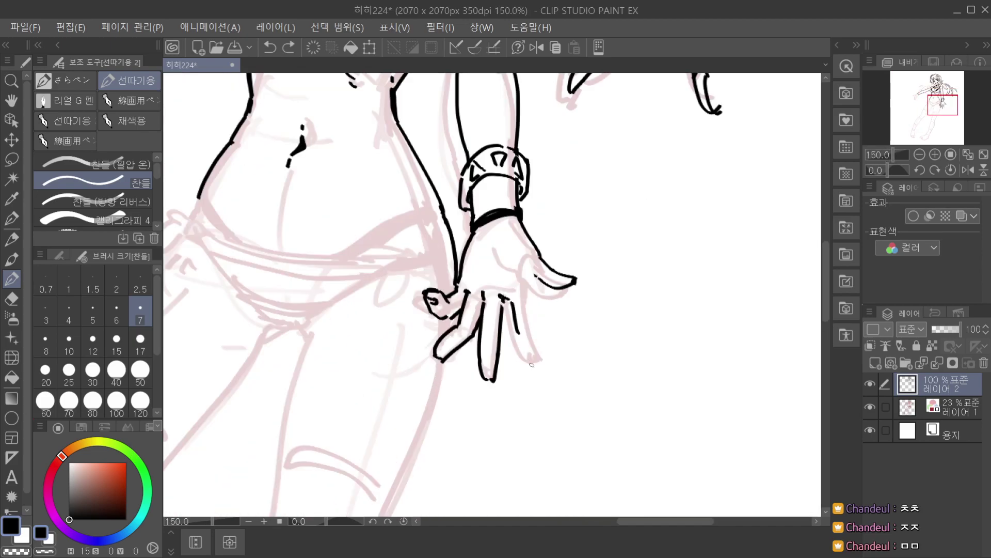
left_click_drag(519, 338, 540, 377)
key("ctrl+z")
left_click_drag(527, 292, 546, 370)
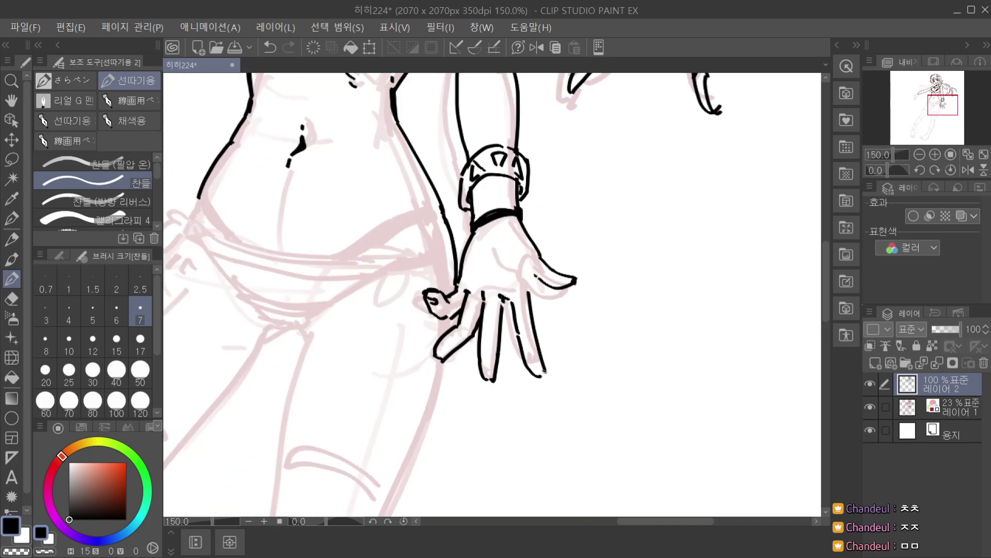
scroll(543, 368, "down", 3)
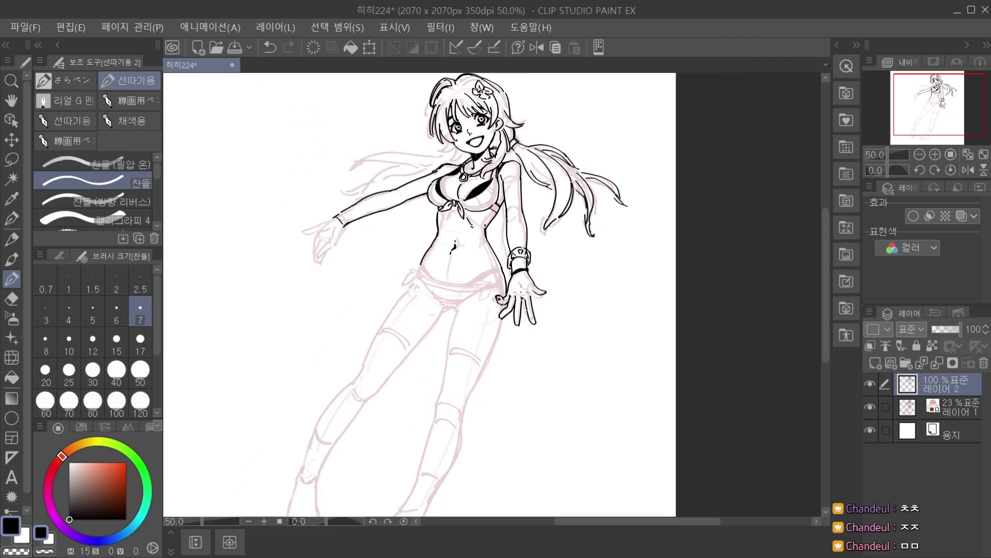
Redraw the ring finger's short contour on the lowered hand, then compare the figure with the sketch layer hidden and shown.
scroll(503, 310, "up", 2)
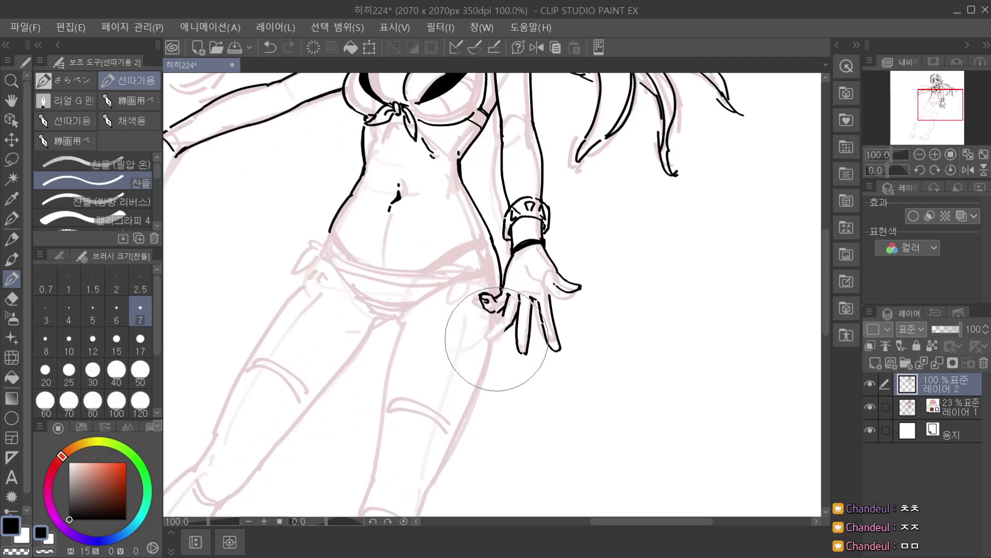
scroll(509, 325, "down", 2)
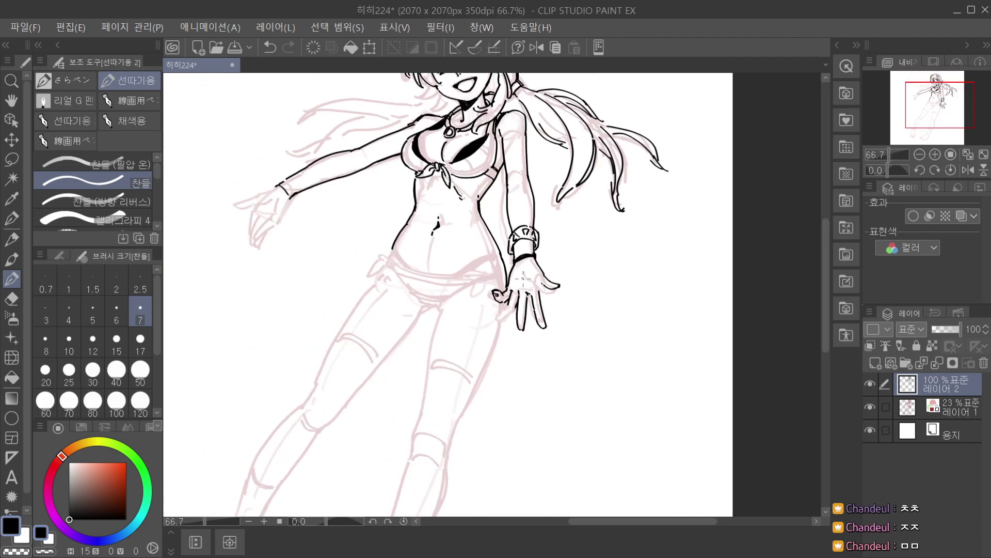
scroll(508, 326, "up", 2)
key("ctrl+z")
left_click_drag(503, 320, 495, 344)
key("ctrl+z")
key("ctrl+minus")
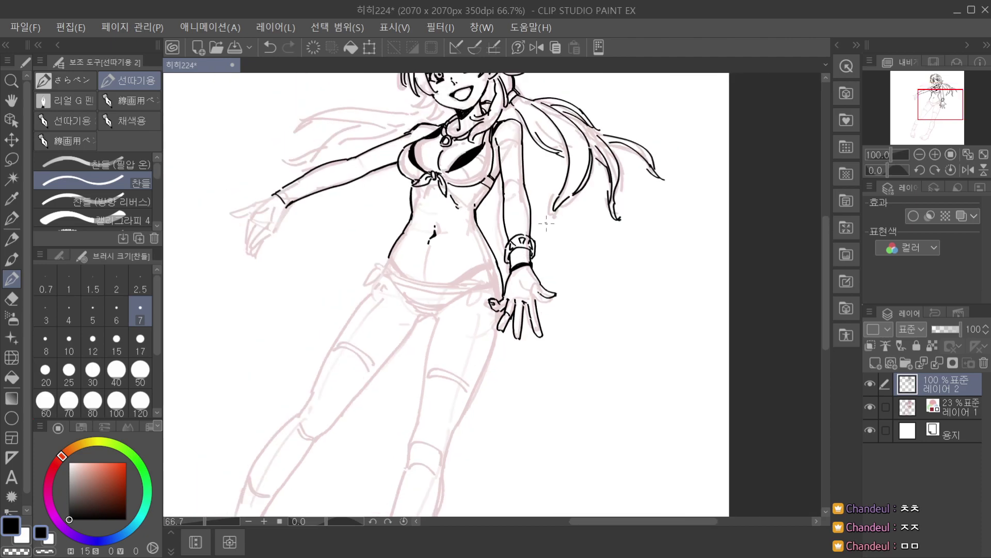
key("ctrl+minus")
left_click(871, 403)
key("ctrl+minus")
left_click(871, 406)
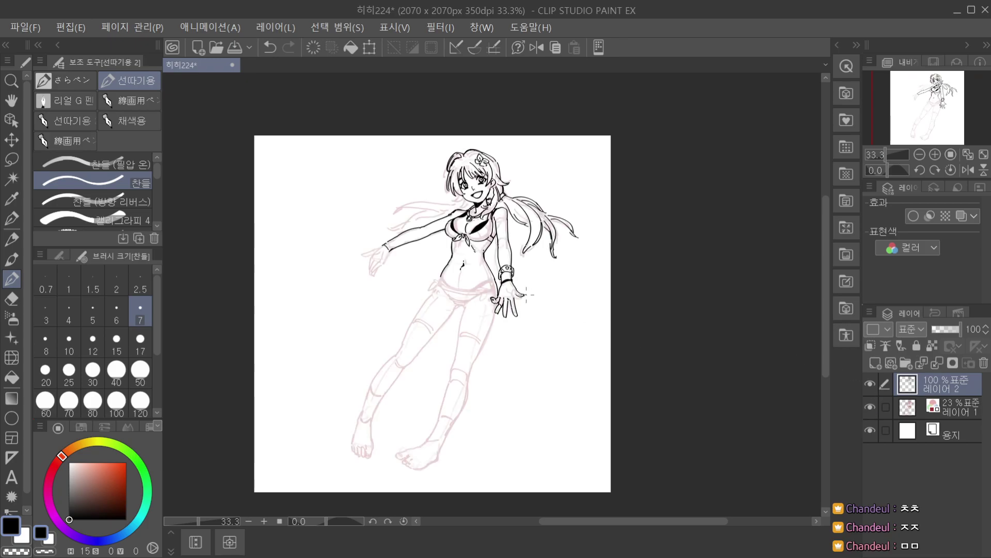
Add crease lines to the palm of the lowered hand, then check the figure with the sketch layer toggled off and on.
scroll(499, 285, "up", 2)
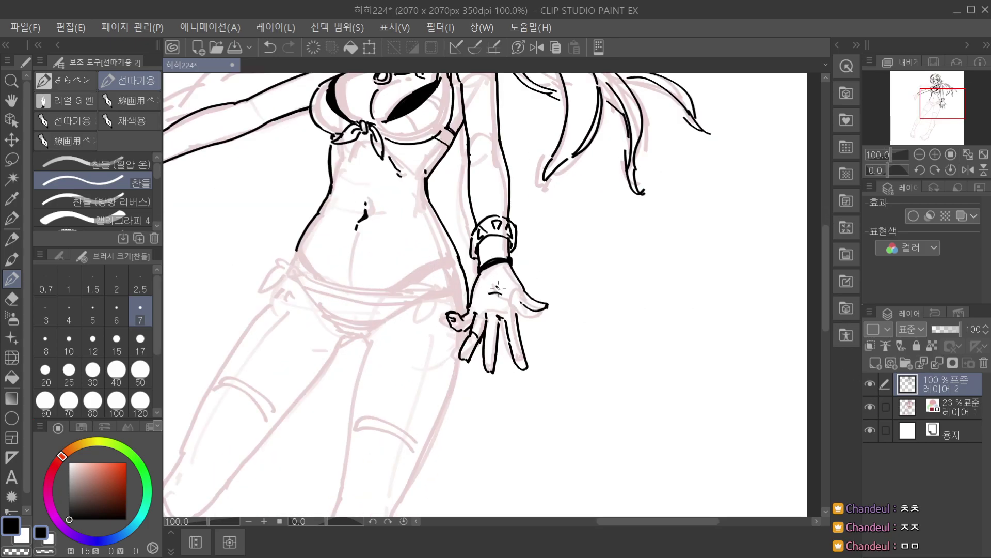
mouse_move(512, 294)
left_mouse_down()
mouse_move(522, 302)
mouse_move(517, 311)
left_mouse_up()
key("ctrl+z")
key("ctrl+minus")
key("ctrl+minus")
key("ctrl+minus")
left_click(871, 407)
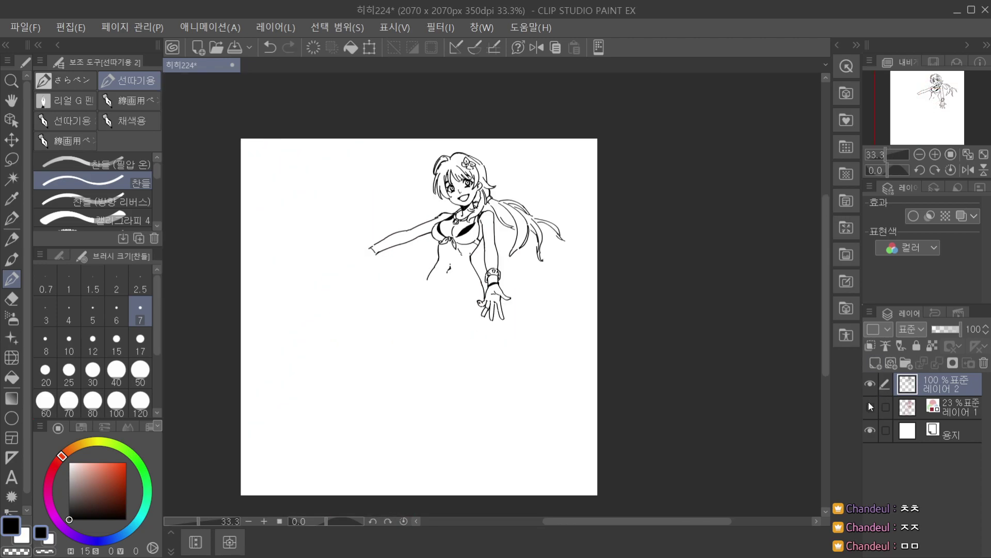
left_click(870, 406)
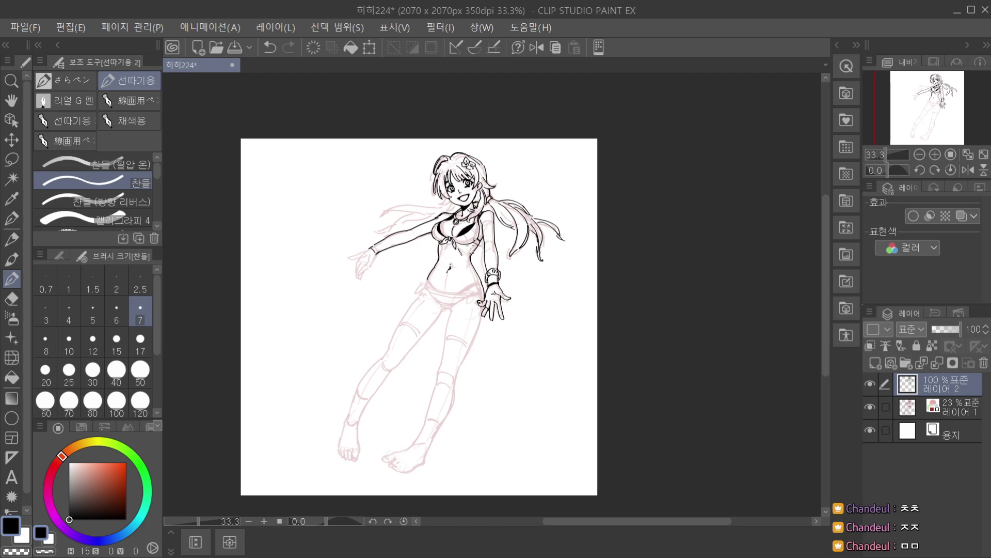
Ink a solid black tapered band along the bikini bottom's waistline at the hip on the outstretched arm's side.
key("ctrl+plus")
key("ctrl+plus")
key("ctrl+plus")
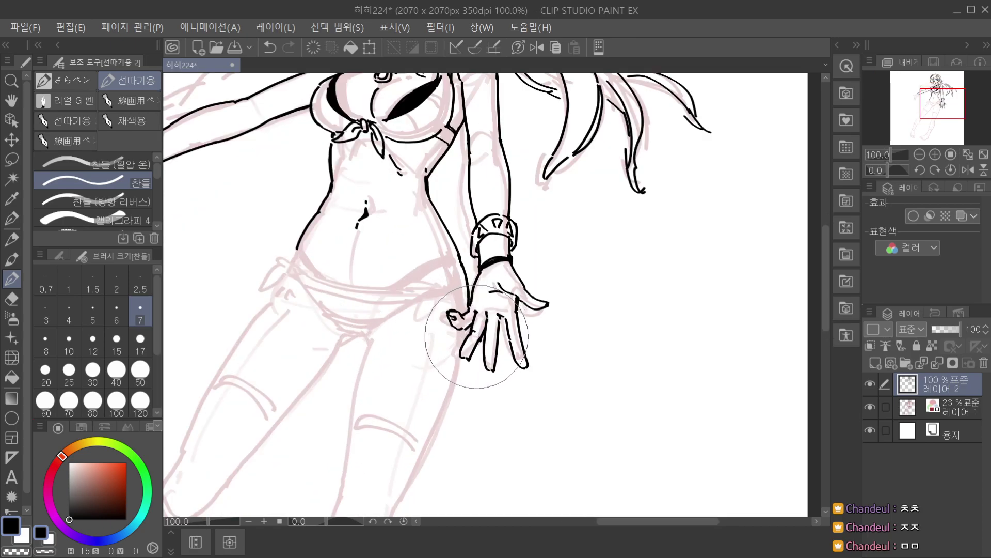
key("ctrl+minus")
key("ctrl+minus")
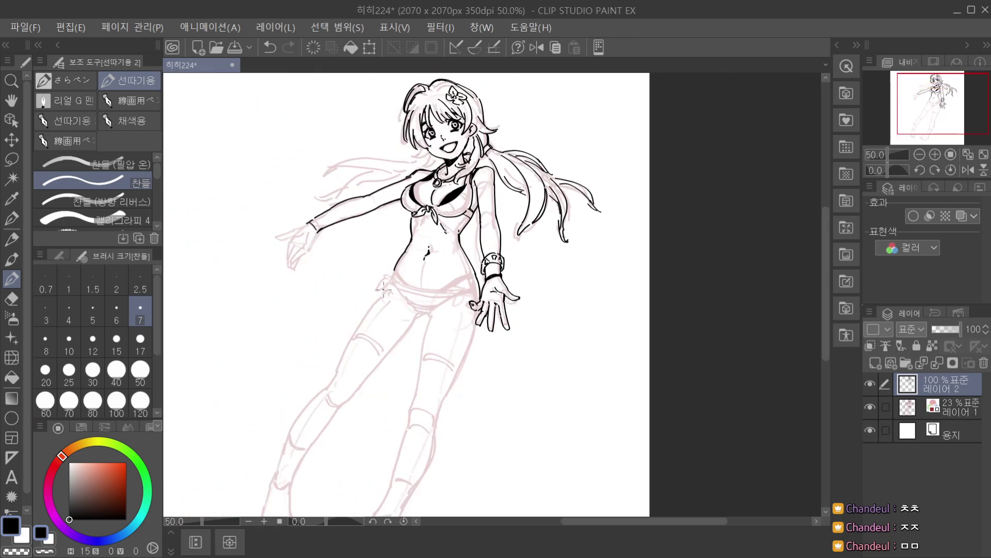
key("ctrl+plus")
key("ctrl+plus")
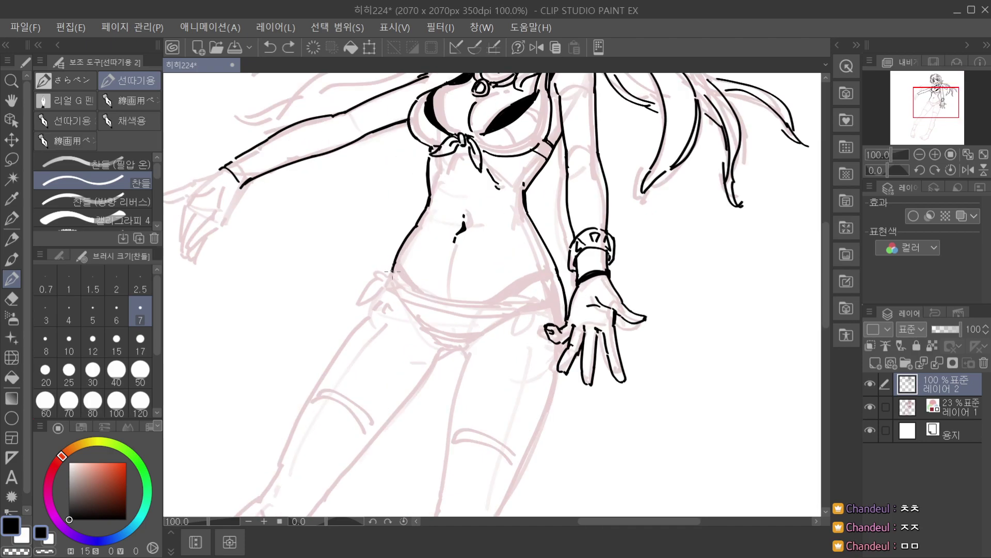
left_click_drag(397, 263, 415, 293)
key("ctrl+z")
key("ctrl+z")
key("ctrl+z")
scroll(424, 265, "down", 1)
scroll(407, 274, "up", 3)
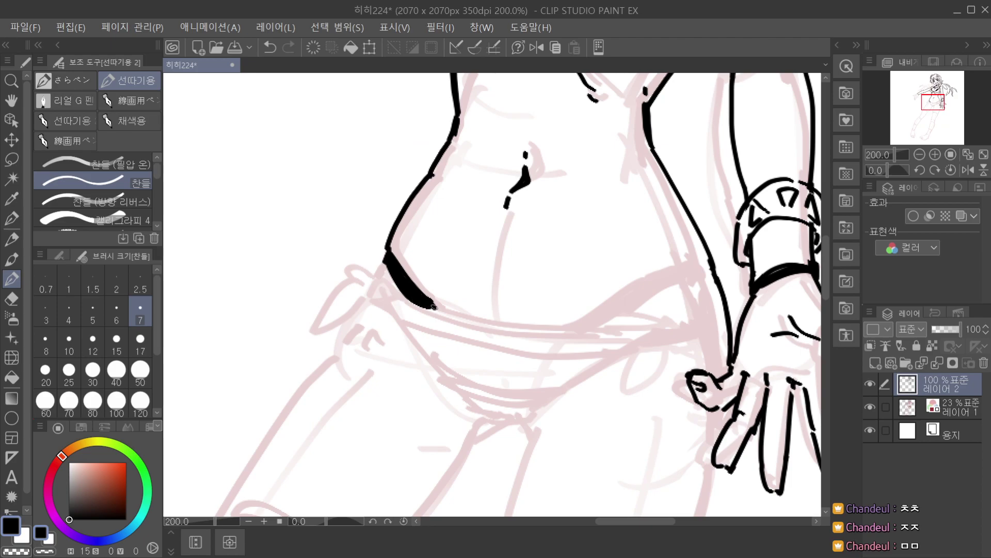
scroll(431, 274, "down", 1)
scroll(434, 268, "down", 2)
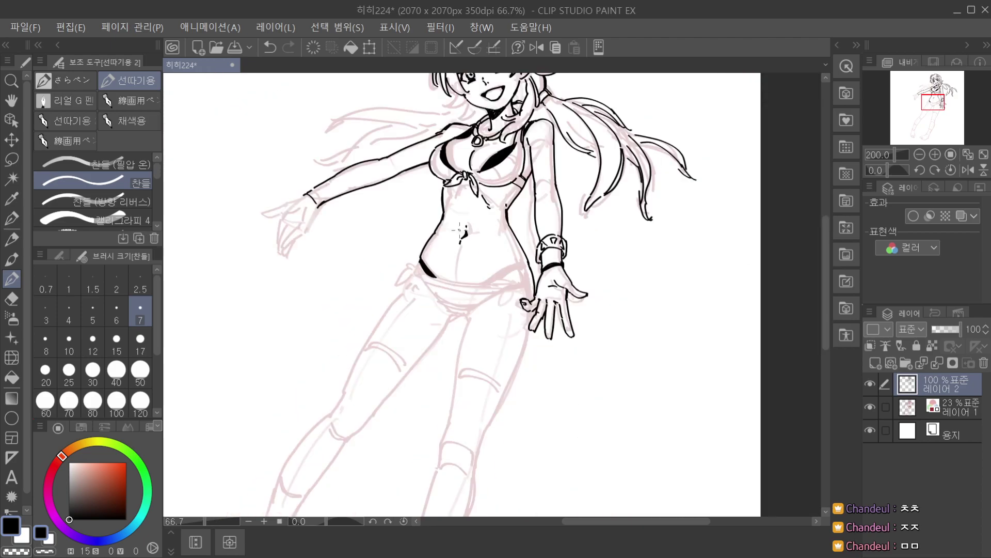
Ink the matching solid black band at the hip beside the lowered hand, then check the whole figure.
scroll(490, 279, "up", 2)
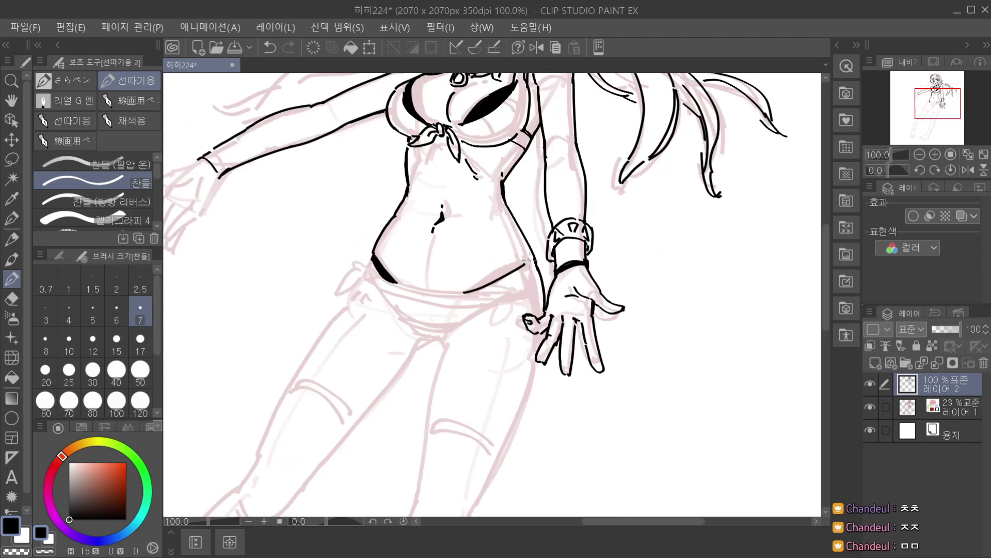
mouse_move(513, 271)
left_mouse_down()
mouse_move(532, 263)
mouse_move(473, 290)
mouse_move(484, 289)
left_mouse_up()
key("ctrl+z")
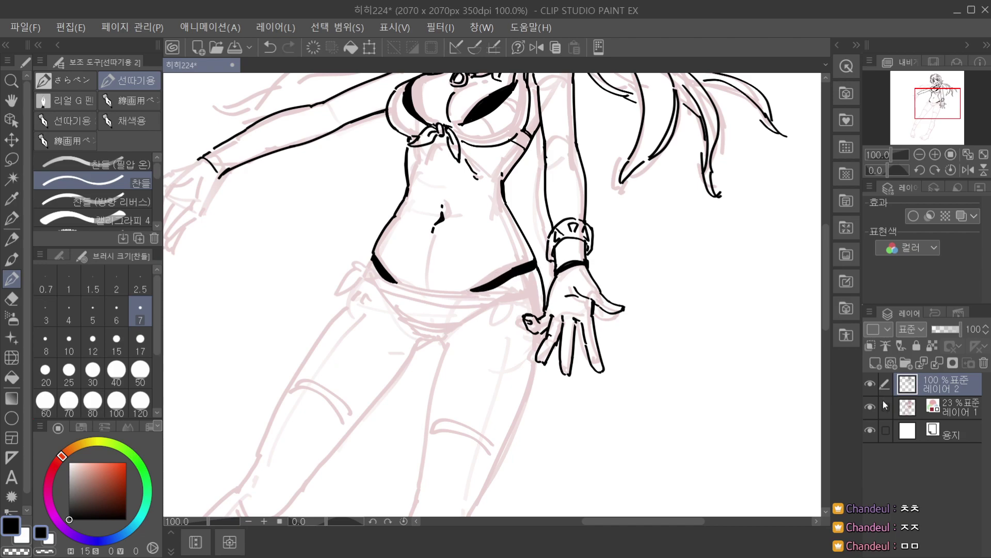
key("ctrl+minus")
key("ctrl+minus")
key("ctrl+minus")
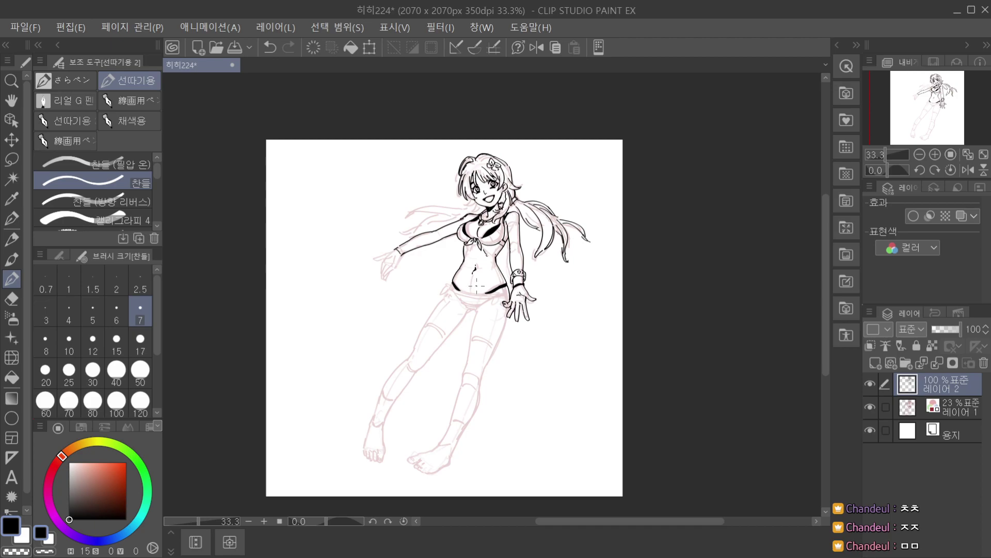
Ink the curved upper edge of the bikini bottom between the two black hip bands.
scroll(476, 284, "up", 3)
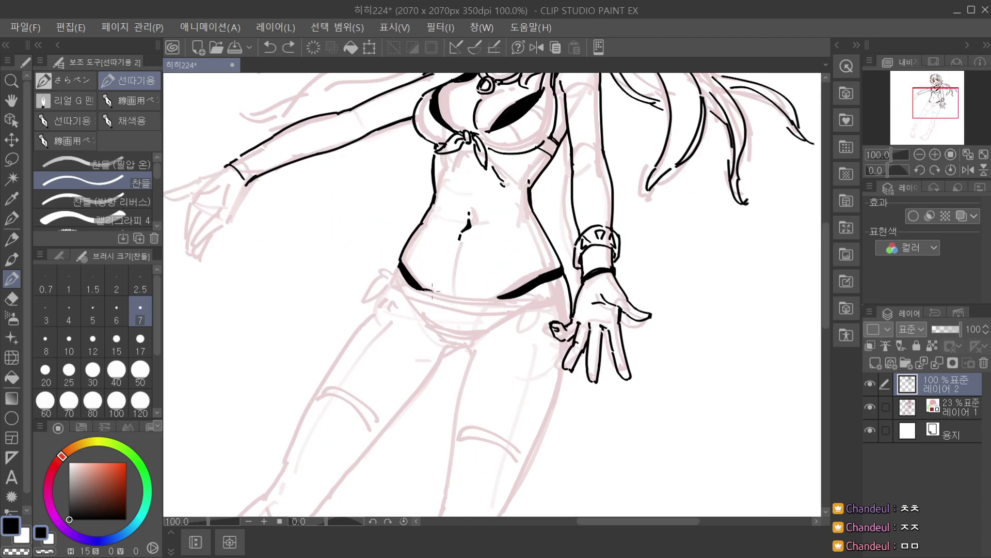
left_click_drag(428, 294, 480, 300)
scroll(500, 299, "up", 1)
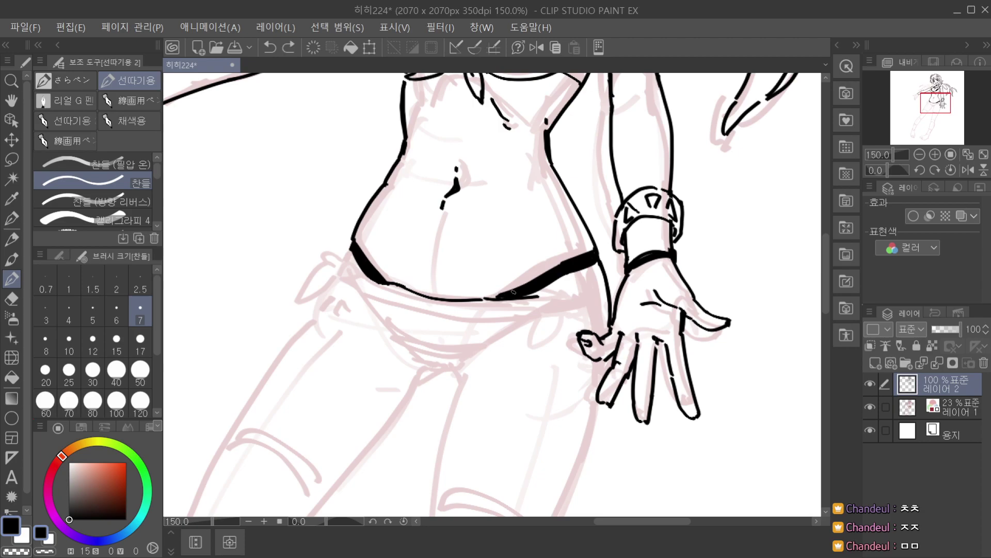
scroll(508, 296, "down", 1)
Ink the bikini bottom's leg-opening edge on the lowered hand's side, undoing and redrawing strokes along the sketch.
mouse_move(532, 294)
left_mouse_down()
mouse_move(557, 295)
mouse_move(517, 293)
mouse_move(552, 295)
mouse_move(475, 338)
left_mouse_up()
key("ctrl+z")
key("ctrl+z")
key("ctrl+z")
key("ctrl+z")
key("ctrl+z")
key("ctrl+z")
key("ctrl+z")
key("ctrl+z")
scroll(506, 309, "down", 2)
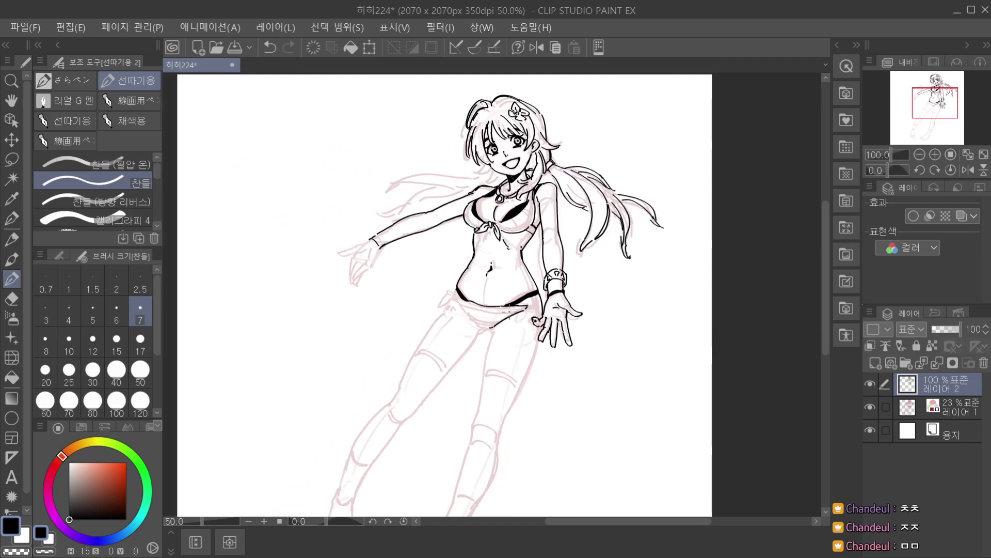
Ink the opposite leg-opening edge of the bikini bottom and join both edges with a short curve at the crotch.
scroll(485, 276, "up", 1)
left_click_drag(455, 307, 479, 335)
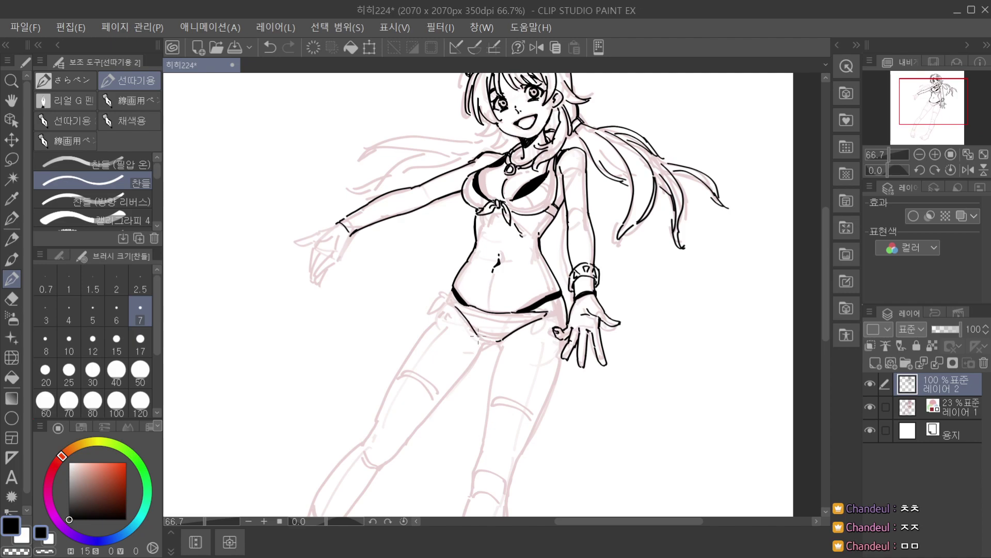
key("ctrl+z")
scroll(479, 331, "up", 1)
left_click_drag(446, 293, 487, 342)
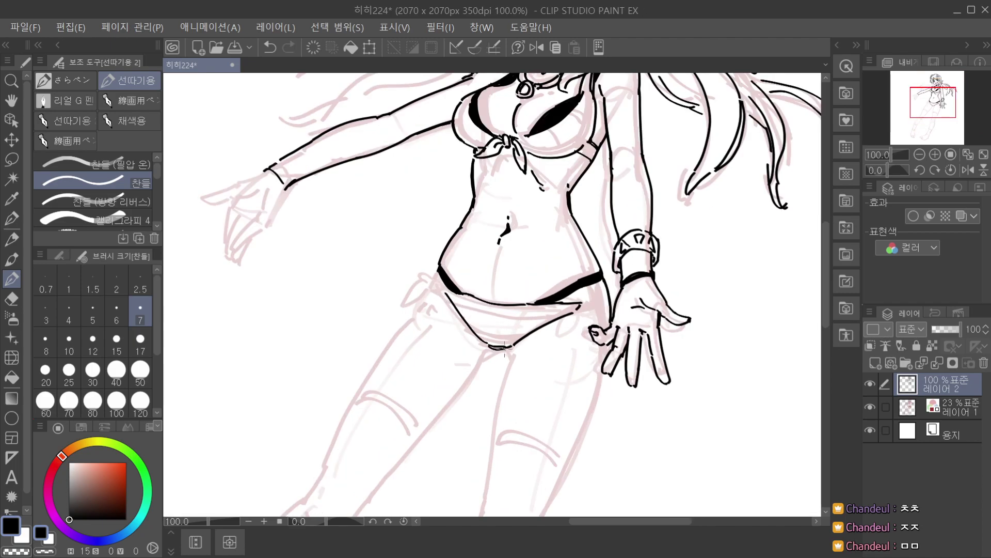
key("ctrl+minus")
key("ctrl+minus")
key("ctrl+plus")
key("ctrl+plus")
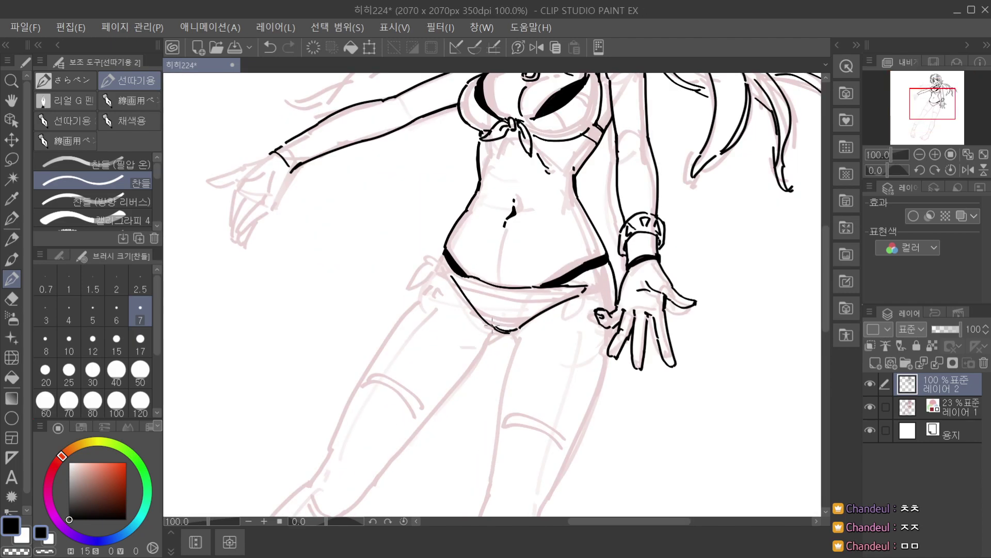
Join the bikini bottom's corner to the black hip band, then compare the line art with the sketch layer hidden and shown.
key("ctrl+minus")
key("ctrl+minus")
key("ctrl+plus")
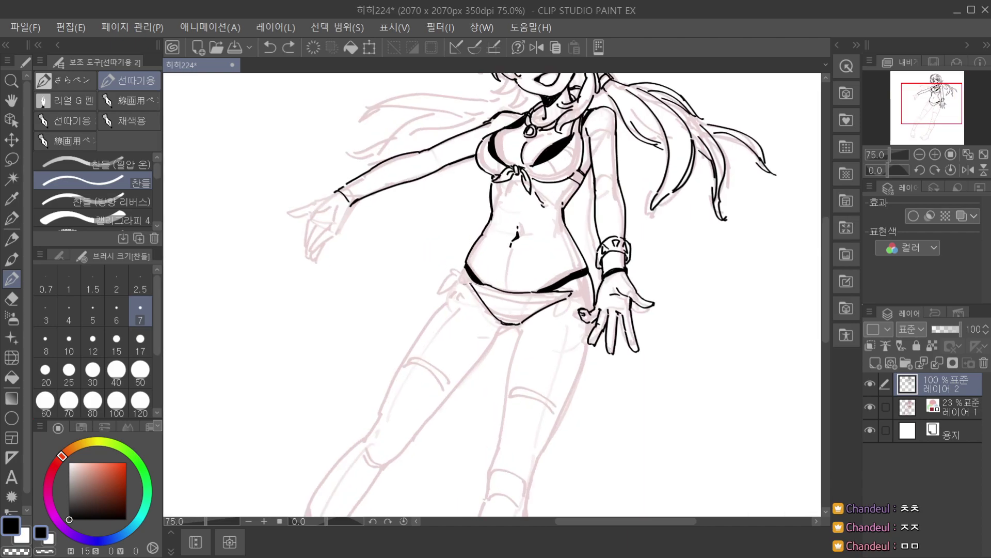
key("ctrl+plus")
scroll(463, 268, "up", 1)
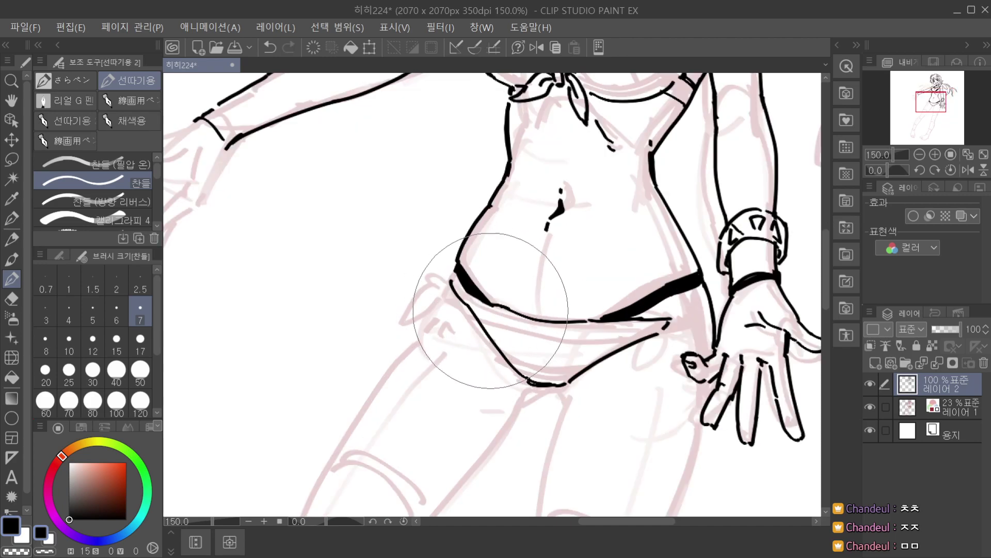
left_click_drag(457, 268, 451, 280)
key("ctrl+minus")
key("ctrl+minus")
key("ctrl+minus")
key("ctrl+minus")
left_click(868, 406)
left_click(868, 405)
scroll(448, 292, "up", 1)
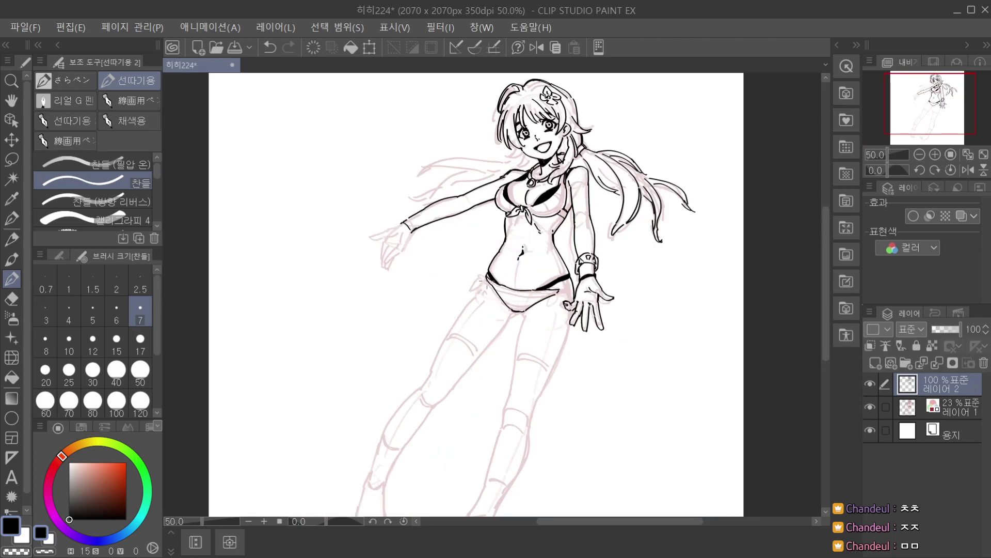
Ink the outer contour of the thigh on the outstretched arm's side, from the hip down toward the knee.
left_click_drag(478, 288, 459, 318)
key("ctrl+z")
left_click_drag(465, 300, 432, 360)
scroll(451, 316, "up", 1)
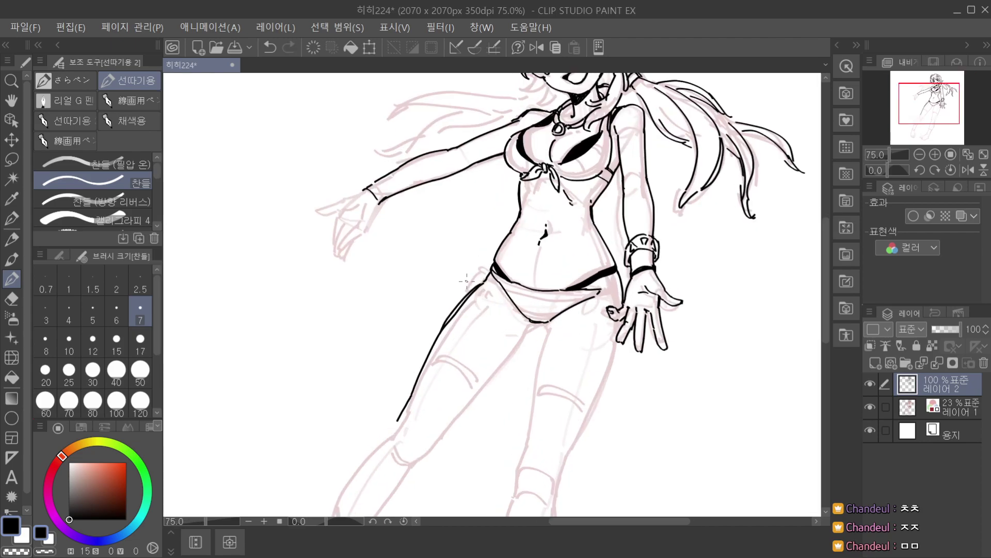
Refine the top of the outer thigh contour where it meets the hip, checking it with the sketch layer hidden and shown.
left_click_drag(476, 295, 446, 329)
mouse_move(478, 285)
left_mouse_down()
mouse_move(469, 295)
mouse_move(476, 284)
left_mouse_up()
key("ctrl+minus")
key("ctrl+minus")
left_click(870, 407)
key("ctrl+minus")
left_click(870, 405)
scroll(478, 279, "up", 3)
key("ctrl+z")
mouse_move(476, 298)
left_mouse_down()
mouse_move(458, 329)
mouse_move(454, 288)
left_mouse_up()
scroll(486, 283, "down", 2)
scroll(490, 277, "up", 3)
scroll(455, 284, "down", 2)
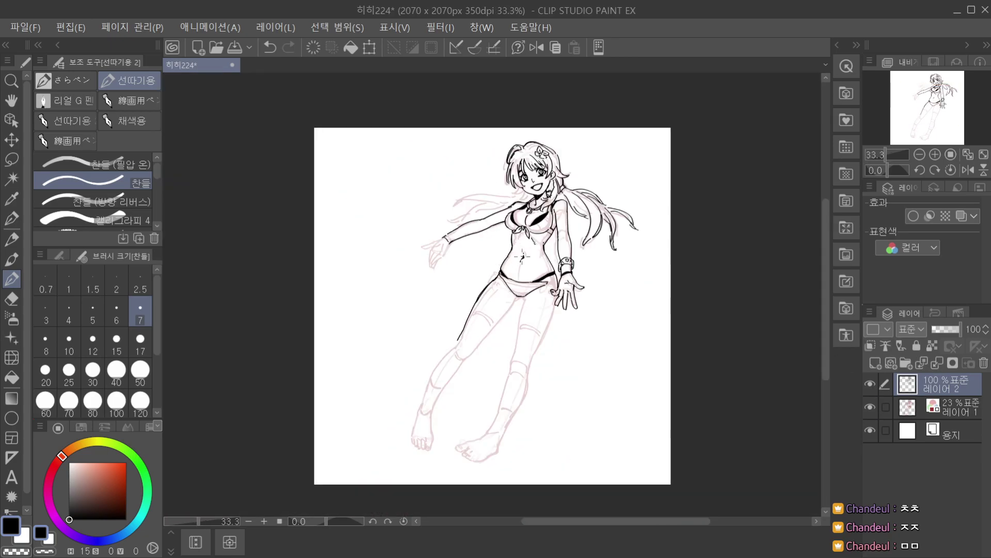
scroll(460, 267, "up", 2)
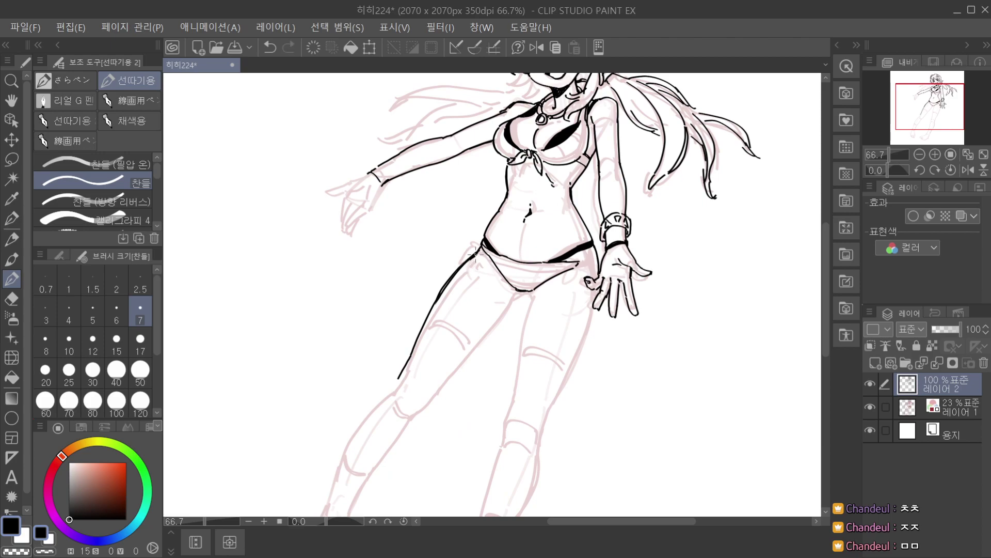
scroll(458, 269, "down", 1)
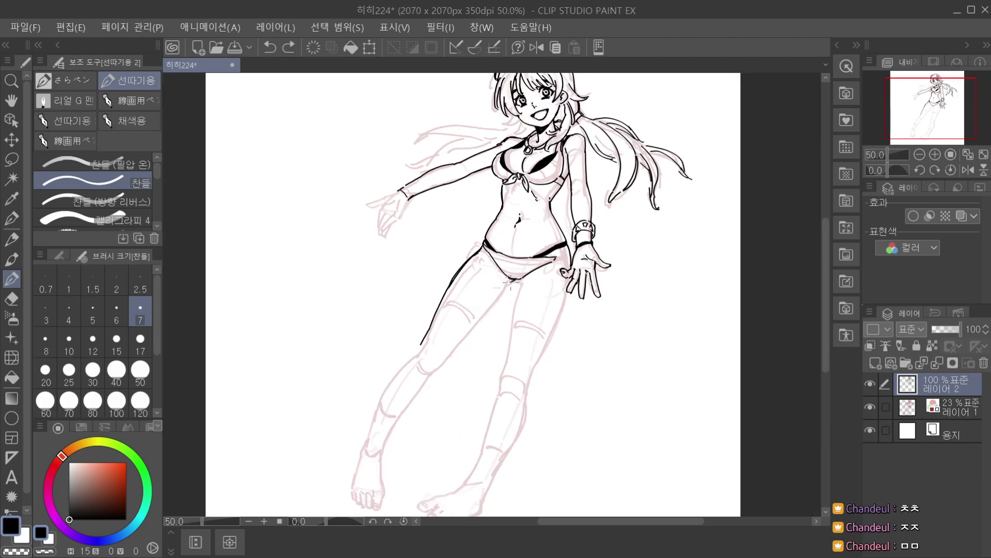
Ink the same thigh's inner contour from the crotch to the knee, then compare it with the sketch layer hidden and shown.
key("ctrl+z")
key("ctrl+z")
left_click_drag(505, 287, 472, 331)
key("ctrl+z")
left_click_drag(506, 283, 435, 374)
key("ctrl+z")
scroll(458, 343, "down", 2)
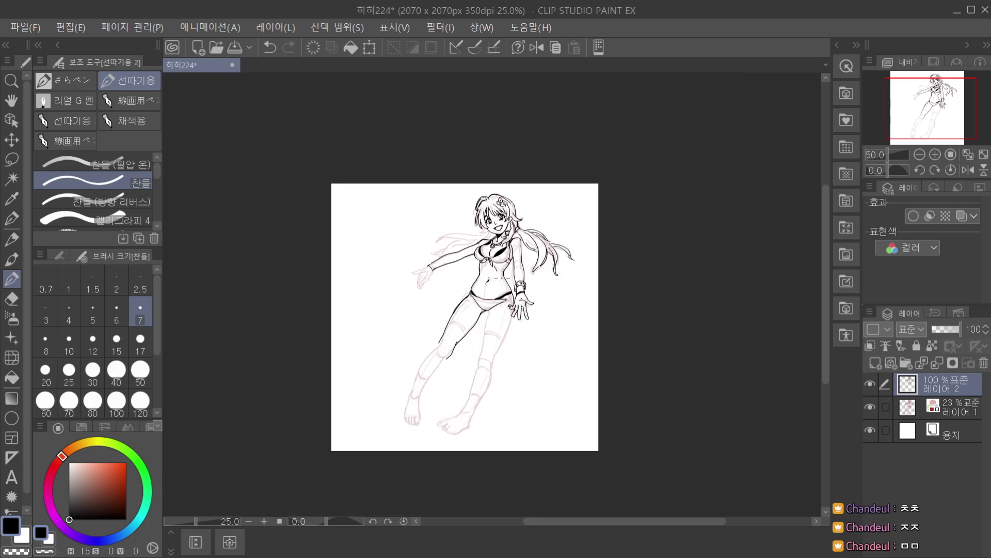
left_click(870, 405)
left_click(870, 406)
scroll(446, 338, "up", 2)
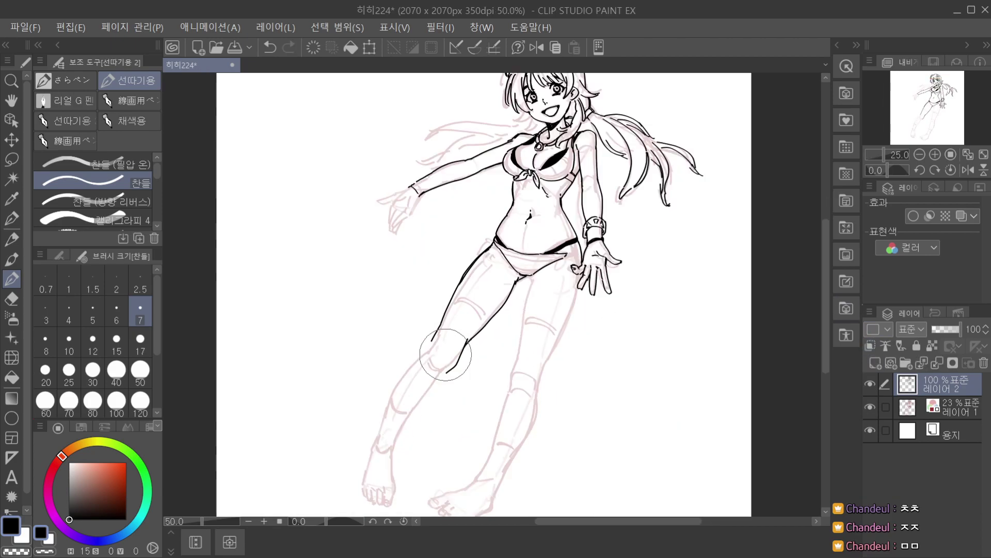
Extend the outer thigh contour down to the knee and hide the sketch layer to review the line art.
scroll(445, 315, "up", 1)
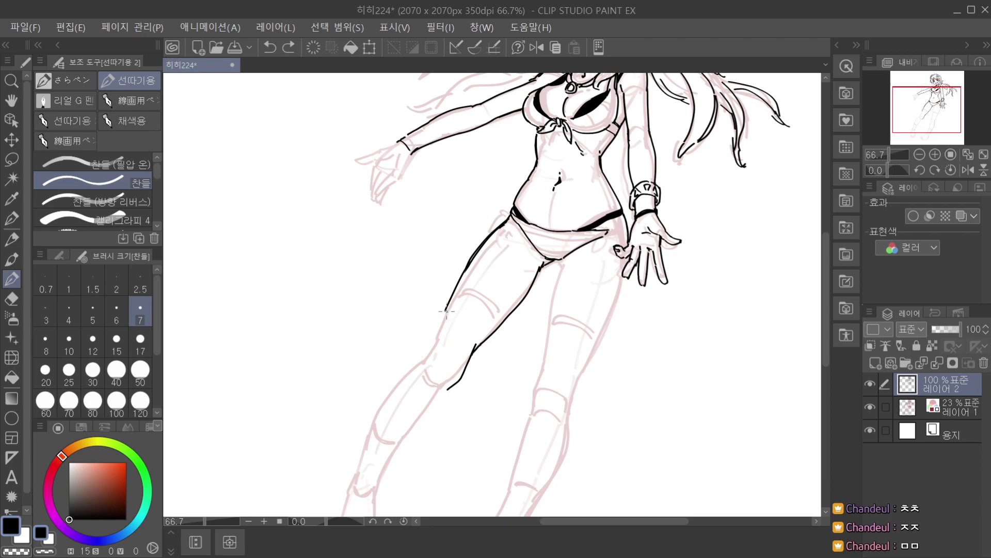
scroll(435, 347, "down", 3)
scroll(445, 315, "up", 2)
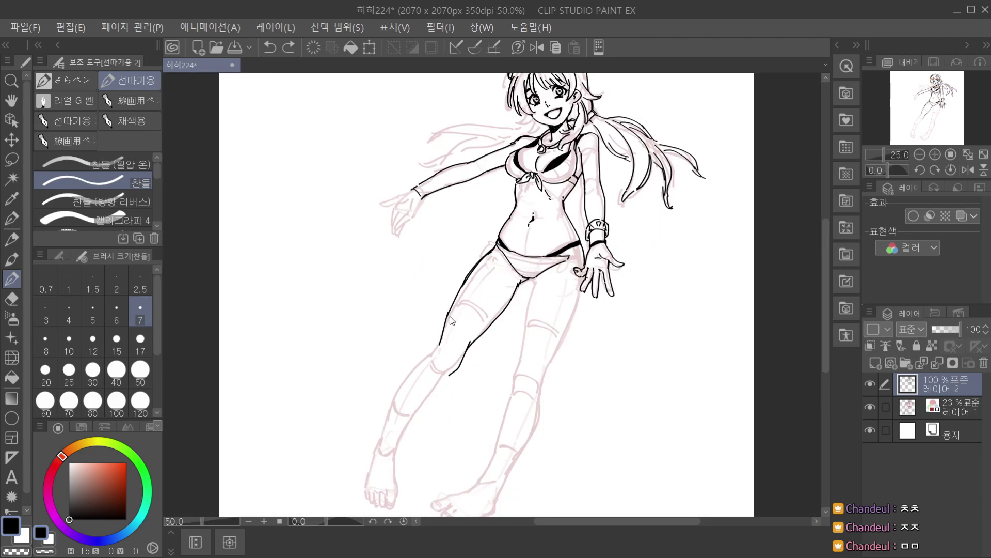
scroll(460, 291, "up", 2)
left_click_drag(449, 311, 414, 380)
key("ctrl+minus")
key("ctrl+minus")
left_click(870, 406)
key("ctrl+minus")
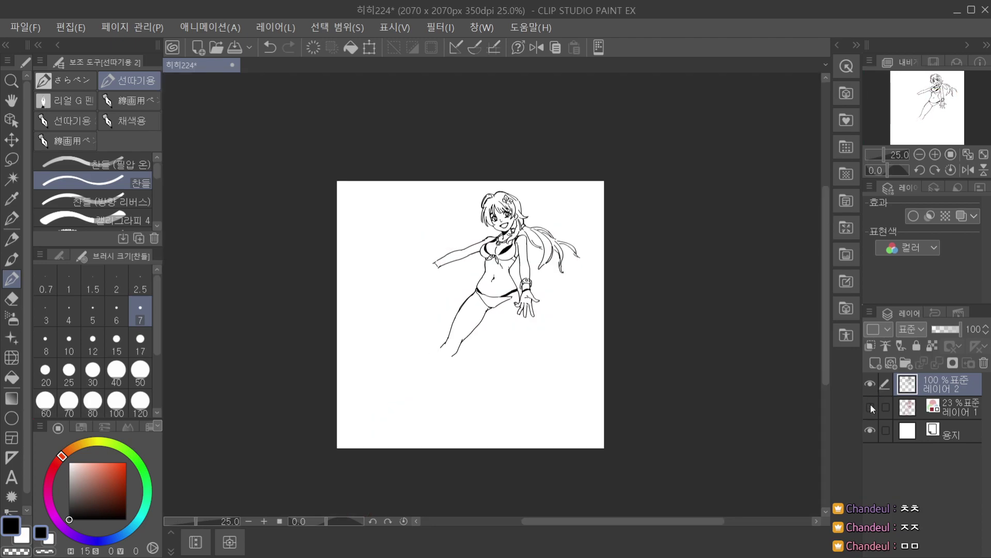
Save the drawing, reselect 레이어 2 and show the sketch layer 레이어 1 again.
left_click(927, 432)
key("ctrl+s")
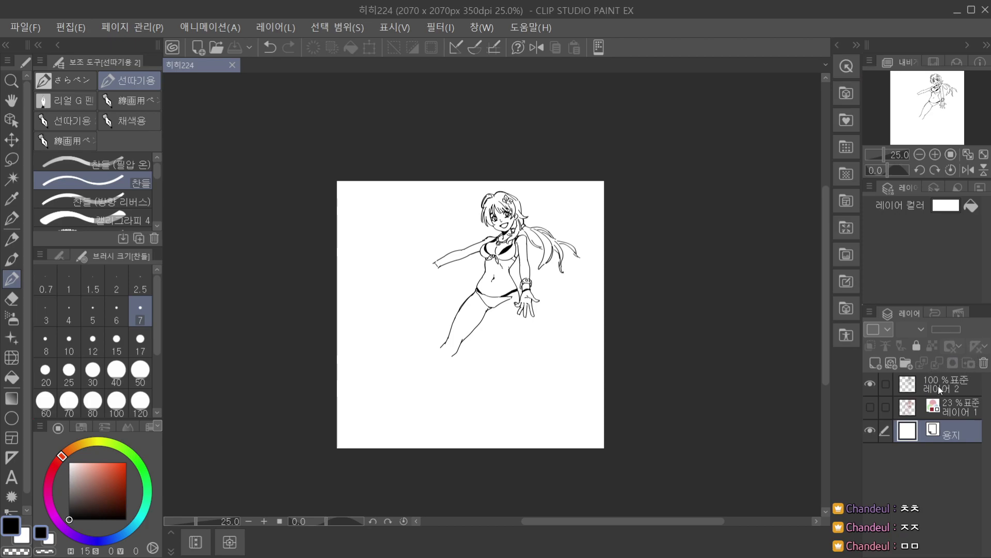
left_click(939, 386)
left_click(870, 407)
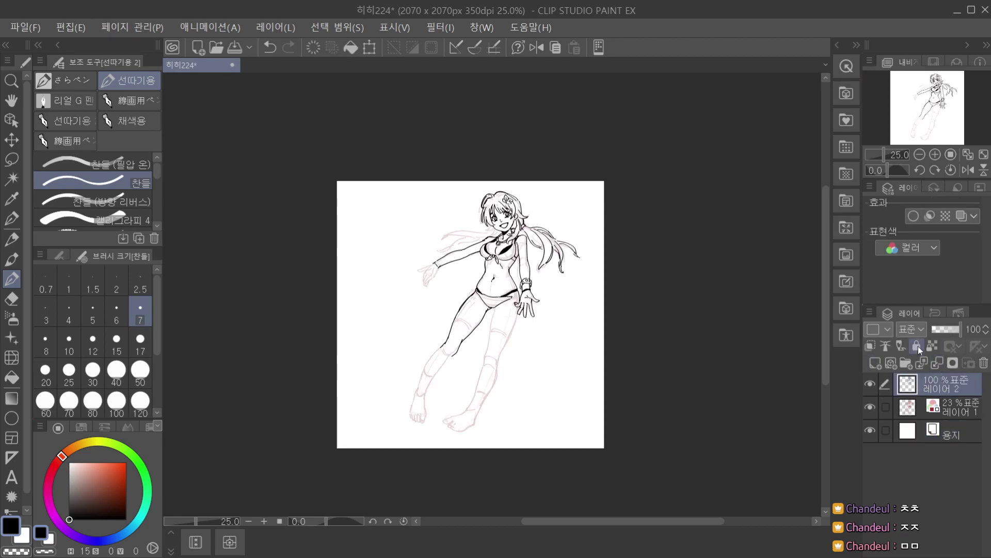
Ink the inner contour of the other thigh from the crotch down to the knee, redrawing strokes as needed.
scroll(497, 312, "up", 2)
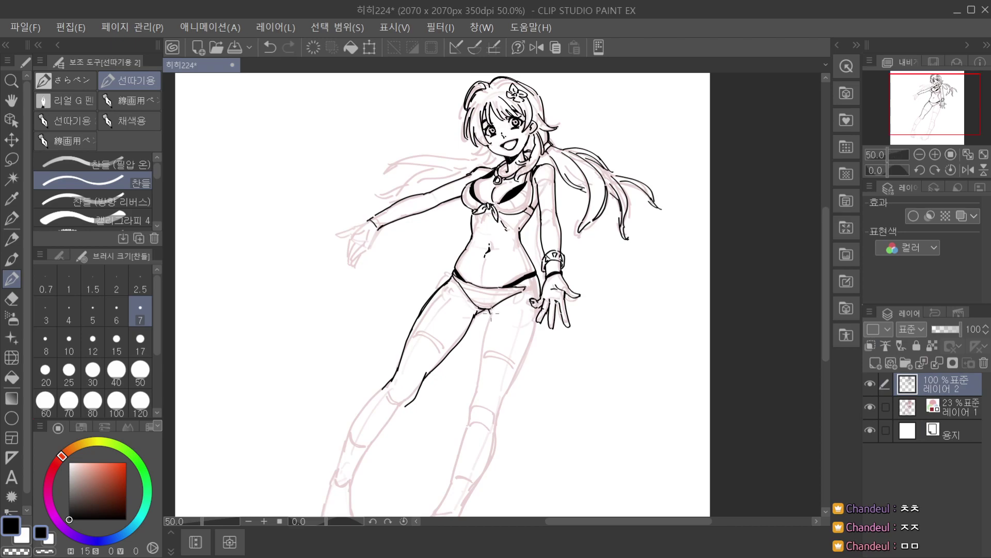
key("ctrl+z")
left_click_drag(491, 312, 472, 371)
key("ctrl+z")
key("ctrl+z")
scroll(480, 357, "down", 2)
scroll(480, 357, "up", 2)
scroll(499, 309, "down", 1)
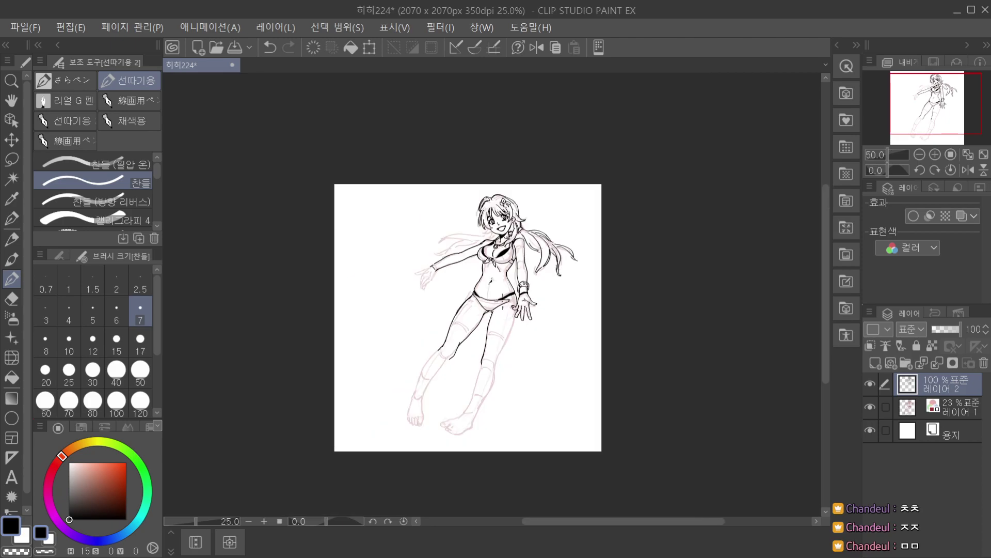
scroll(501, 307, "up", 2)
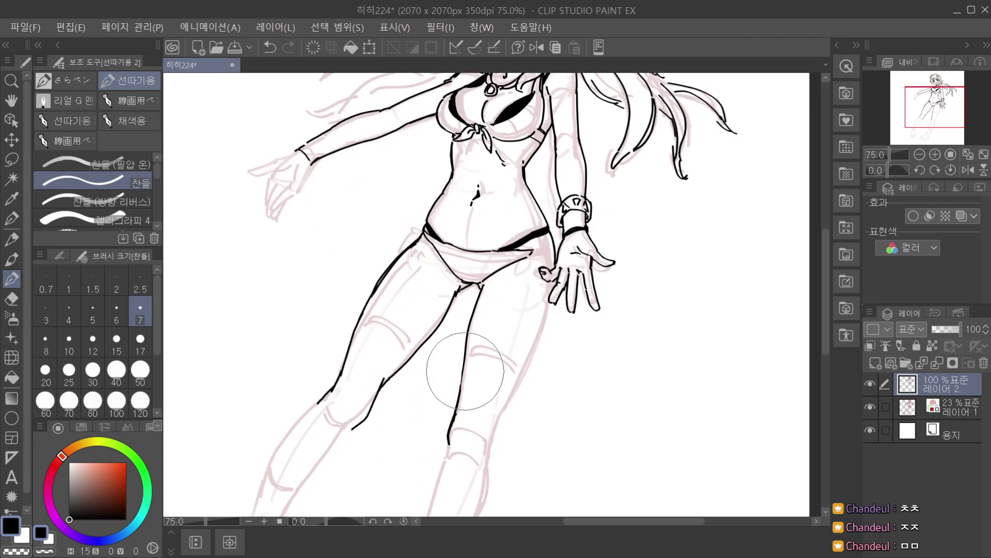
Undo and redraw the lower part of that inner thigh contour near the knee, then check its flow.
key("ctrl+z")
mouse_move(461, 379)
left_mouse_down()
mouse_move(468, 333)
mouse_move(467, 342)
left_mouse_up()
key("ctrl+z")
key("ctrl+z")
scroll(461, 391, "down", 2)
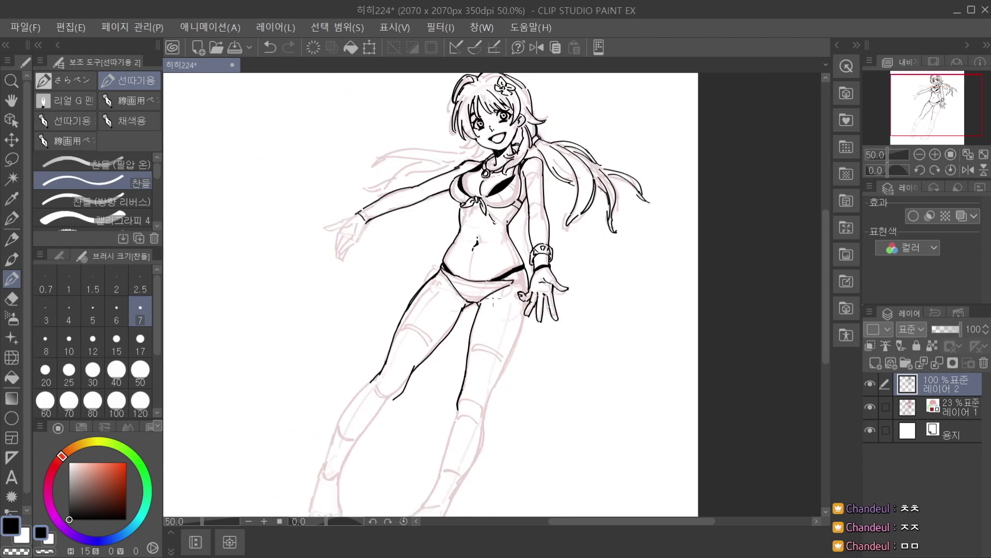
scroll(461, 391, "up", 3)
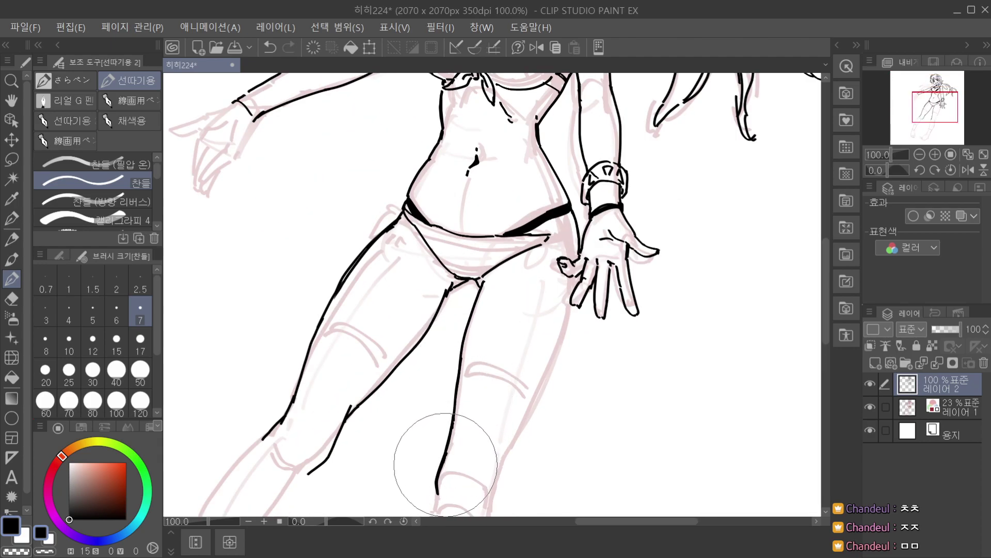
scroll(455, 433, "down", 2)
scroll(521, 293, "up", 1)
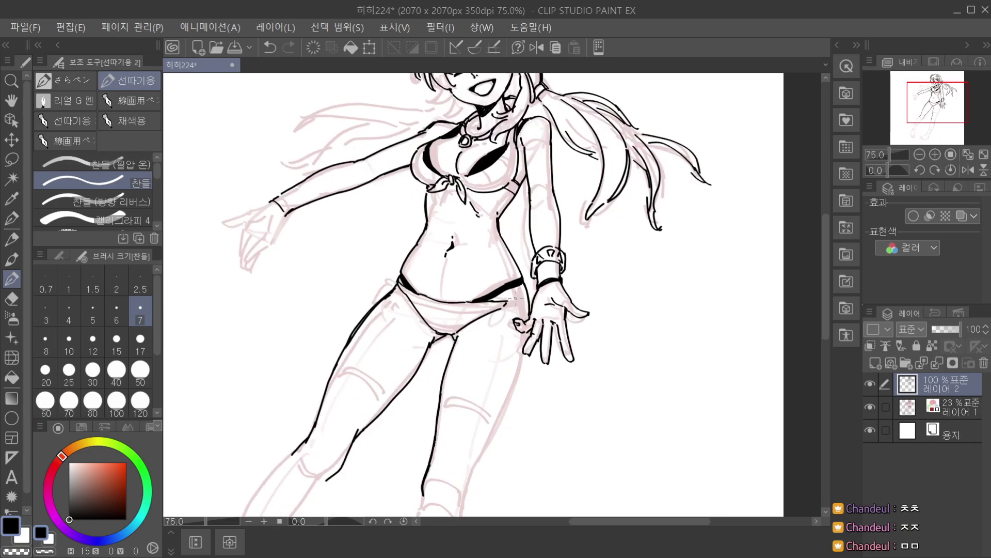
Ink the bikini bottom's side strap and small knot at the hip beside the lowered hand, undoing and redrawing strokes.
scroll(508, 305, "up", 2)
key("ctrl+z")
mouse_move(493, 311)
left_mouse_down()
mouse_move(542, 276)
mouse_move(491, 299)
mouse_move(547, 289)
left_mouse_up()
key("ctrl+z")
key("ctrl+z")
mouse_move(497, 316)
left_mouse_down()
mouse_move(546, 303)
mouse_move(544, 286)
mouse_move(543, 316)
mouse_move(535, 307)
mouse_move(546, 321)
left_mouse_up()
key("ctrl+z")
key("ctrl+z")
key("ctrl+z")
scroll(544, 285, "down", 2)
scroll(540, 266, "up", 2)
key("ctrl+z")
scroll(545, 310, "down", 2)
scroll(547, 303, "up", 3)
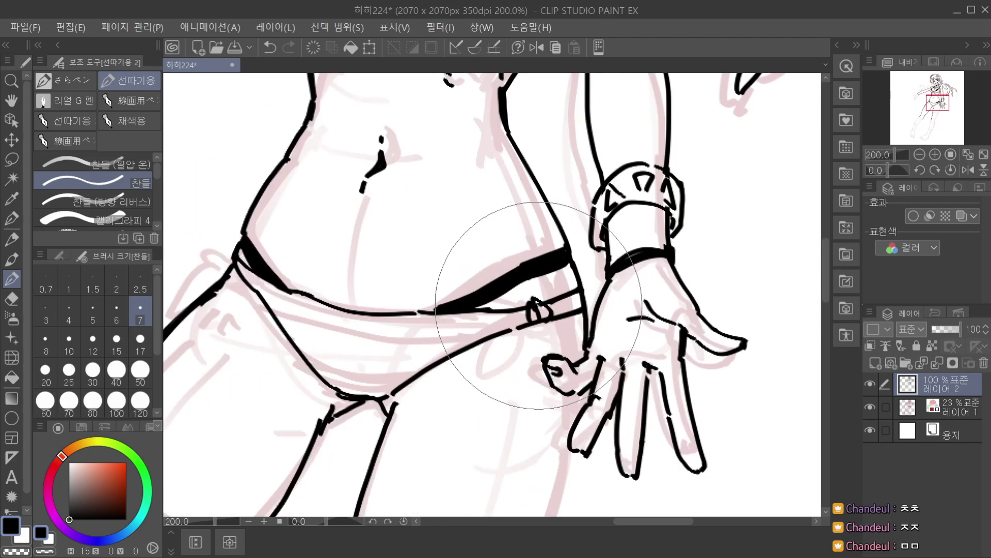
Ink the hanging tail and the start of the second loop of the bow at the hip beside the lowered hand.
scroll(543, 310, "down", 1)
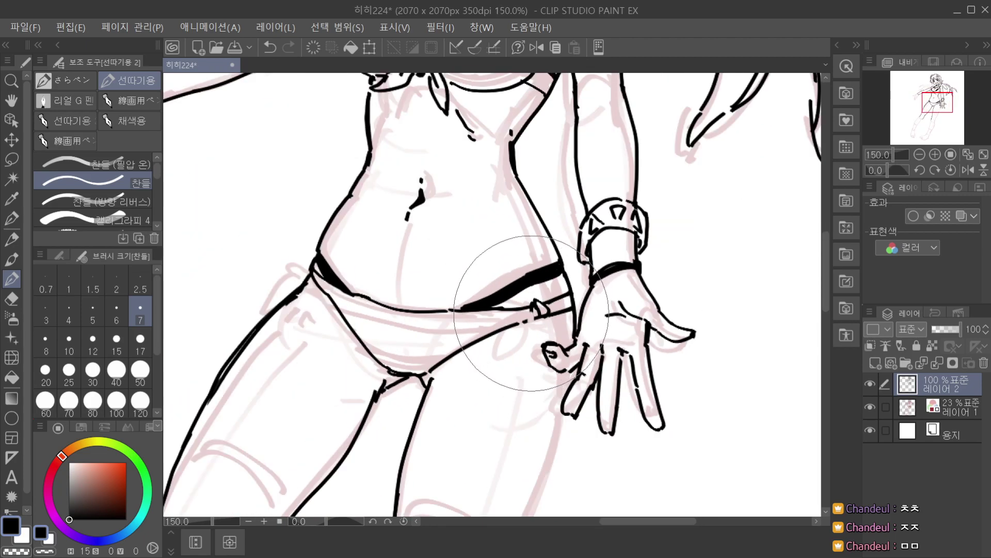
left_click_drag(533, 309, 524, 345)
key("ctrl+z")
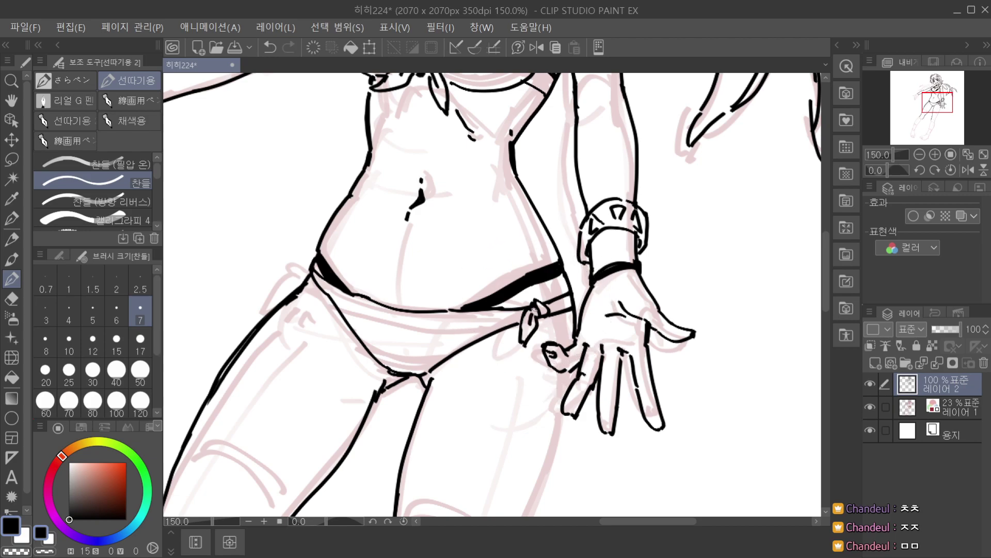
key("ctrl+z")
left_click_drag(550, 310, 569, 323)
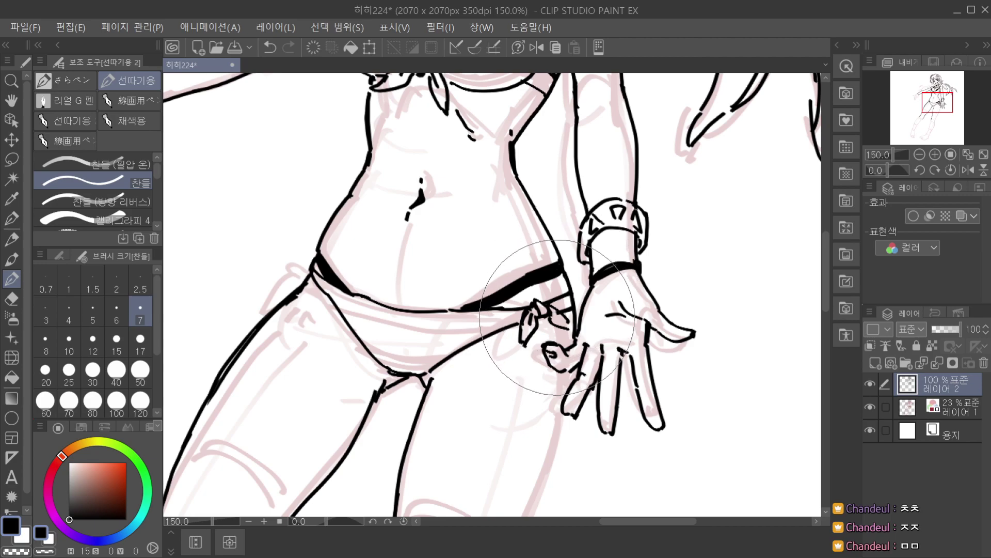
Finish inking the bow's second tail toward the lowered hand, redrawing strokes and checking with the sketch layer 레이어 1 briefly hidden.
scroll(572, 313, "down", 2)
key("space")
scroll(563, 324, "down", 1)
left_click_drag(573, 300, 560, 327)
scroll(558, 326, "up", 1)
key("ctrl+plus")
left_click_drag(545, 335, 560, 349)
key("ctrl+z")
scroll(556, 325, "down", 4)
left_click(871, 407)
left_click(870, 407)
scroll(463, 298, "up", 3)
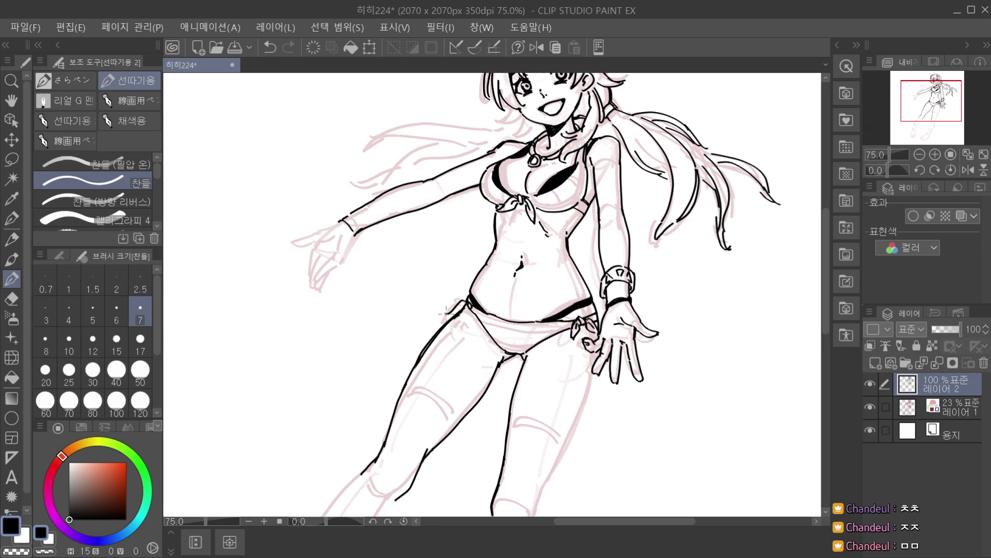
Ink the side-tie bow on the opposite hip, redrawing its tails, and check it with 레이어 1 briefly hidden.
scroll(454, 320, "down", 1)
scroll(459, 302, "up", 1)
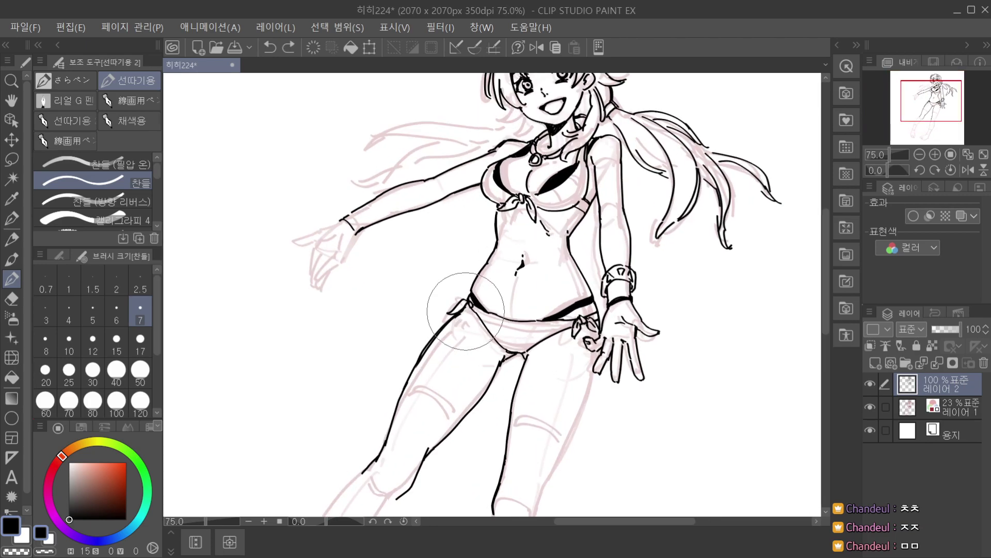
scroll(469, 286, "up", 1)
left_click_drag(463, 308, 447, 335)
key("ctrl+z")
left_click_drag(447, 336, 469, 319)
key("ctrl+z")
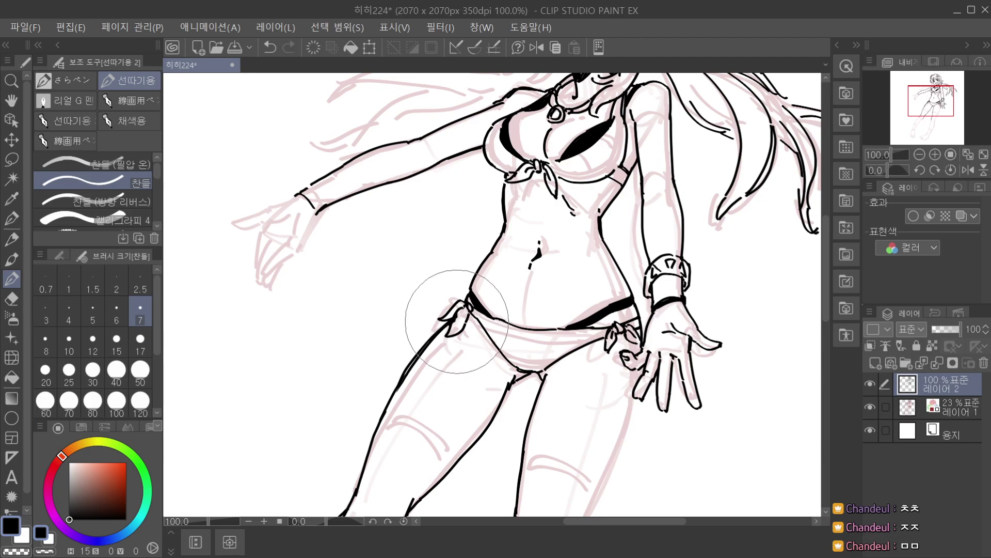
key("ctrl+minus")
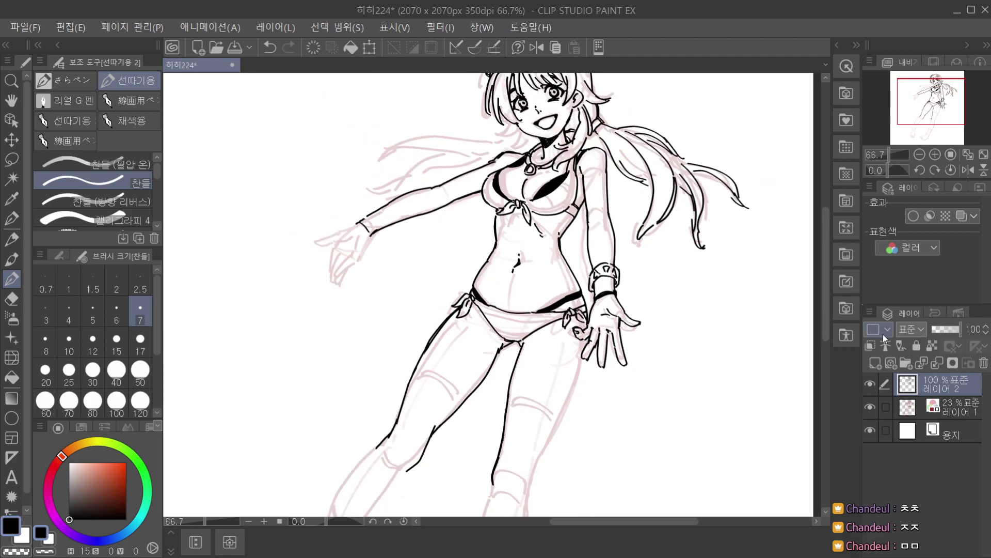
key("ctrl+minus")
left_click(871, 406)
key("ctrl+minus")
left_click(871, 407)
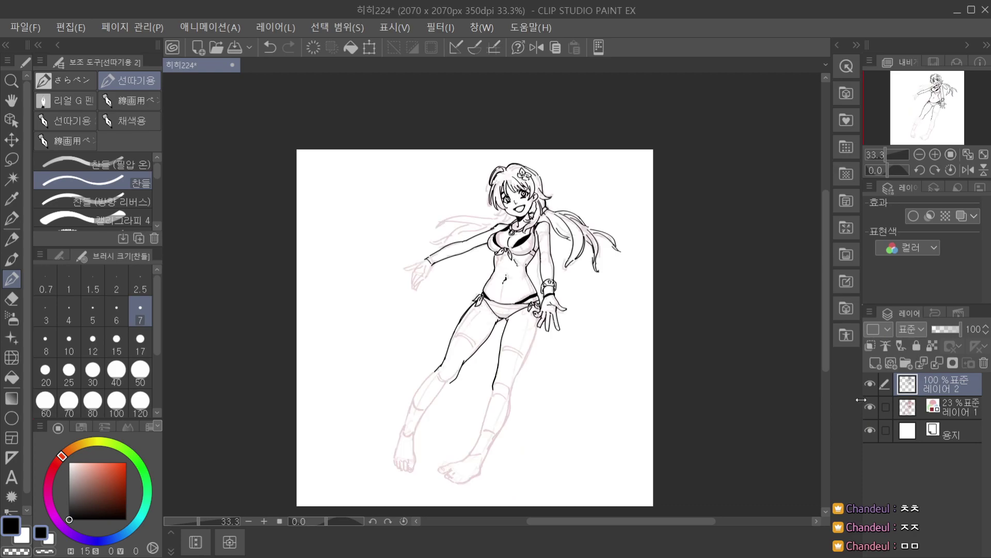
Ink the waistband seam line across the front of the bikini bottom between the two bows, undoing and redrawing strokes.
key("ctrl+plus")
key("ctrl+plus")
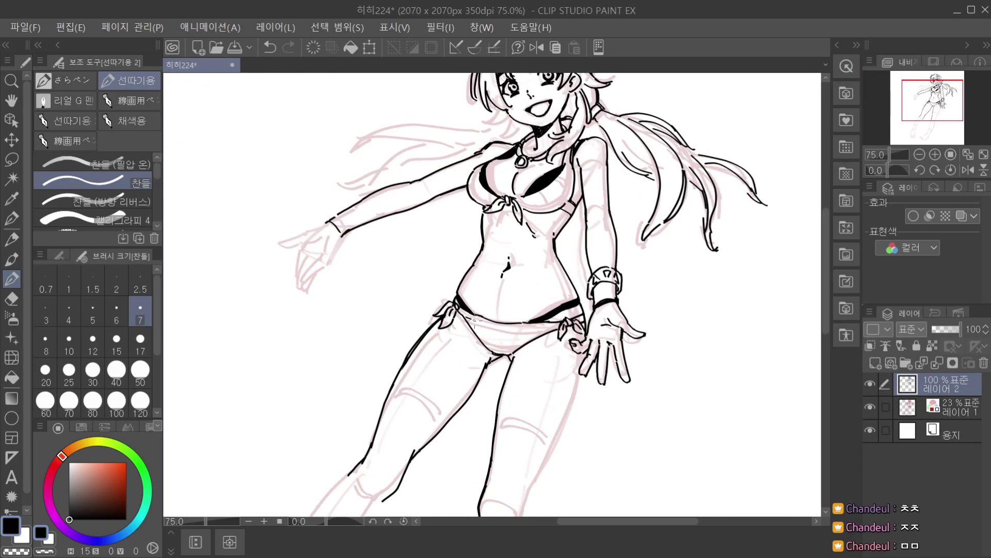
key("ctrl+z")
left_click_drag(478, 323, 520, 329)
key("ctrl+z")
key("ctrl+plus")
key("ctrl+plus")
key("ctrl+z")
left_click_drag(499, 326, 528, 325)
Examine the whole figure's line art with the sketch layer 레이어 1 hidden and shown again.
key("ctrl+minus")
key("ctrl+minus")
key("ctrl+minus")
left_click(870, 407)
key("ctrl+minus")
left_click(869, 406)
key("ctrl+plus")
key("ctrl+plus")
key("ctrl+minus")
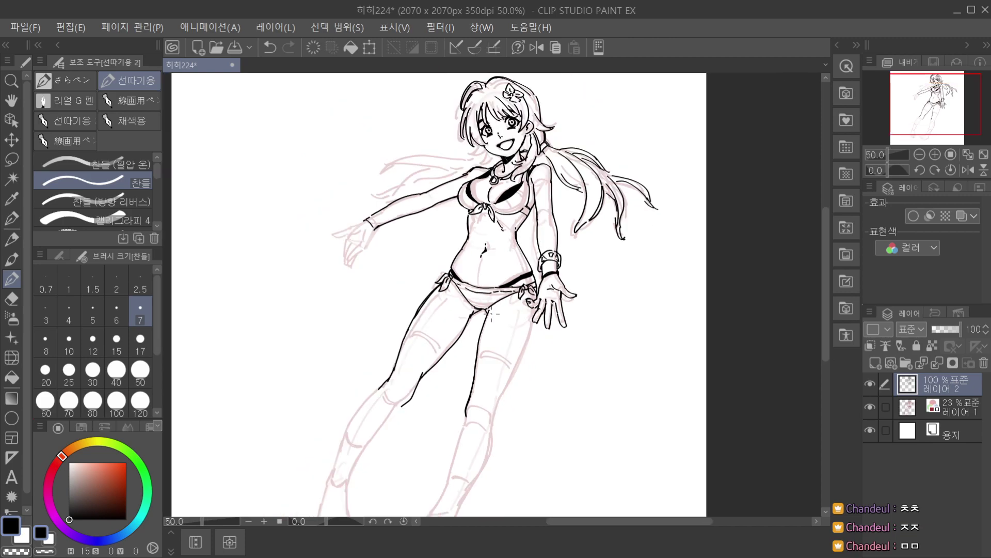
key("ctrl+minus")
key("ctrl+minus")
key("ctrl+plus")
key("ctrl+plus")
key("ctrl+minus")
Ink the outer thigh contour from below the lowered hand down toward the knee, undoing and redrawing the stroke.
key("ctrl+z")
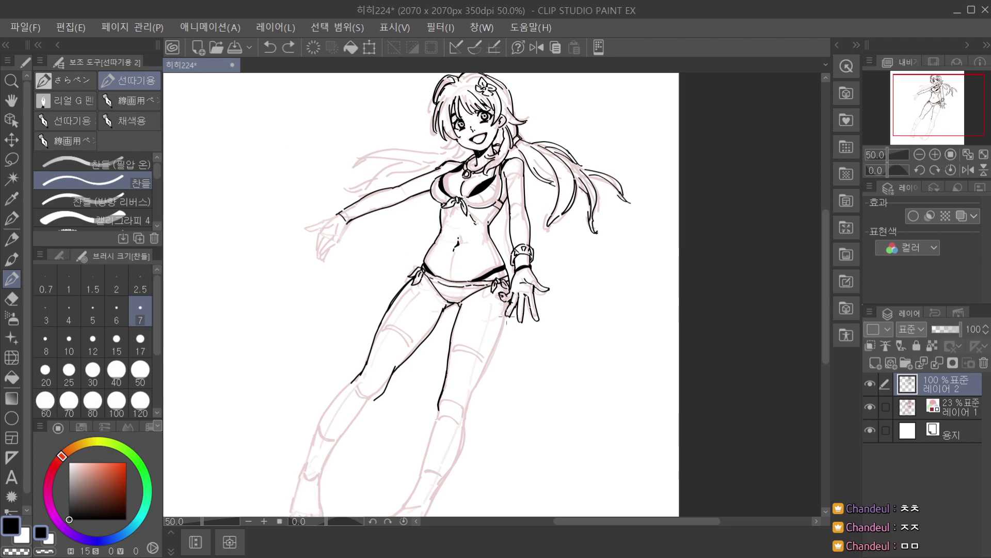
left_click_drag(500, 342, 479, 380)
key("ctrl+z")
left_click_drag(508, 311, 478, 386)
key("ctrl+minus")
key("ctrl+minus")
key("space")
mouse_move(514, 365)
left_mouse_down()
mouse_move(528, 332)
mouse_move(518, 356)
left_mouse_up()
key("ctrl+plus")
Ink the extended thumb of the outstretched hand from the wrist around its tip and back to the palm.
left_click_drag(473, 317, 544, 390)
scroll(496, 315, "up", 1)
key("p")
scroll(477, 323, "up", 1)
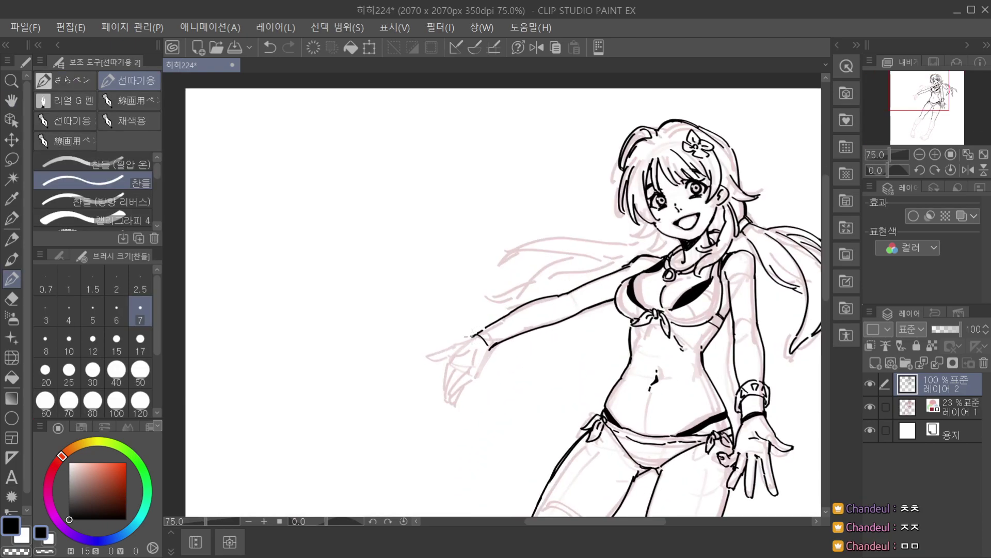
left_click_drag(448, 341, 446, 347)
scroll(428, 351, "up", 2)
left_click_drag(437, 370, 464, 362)
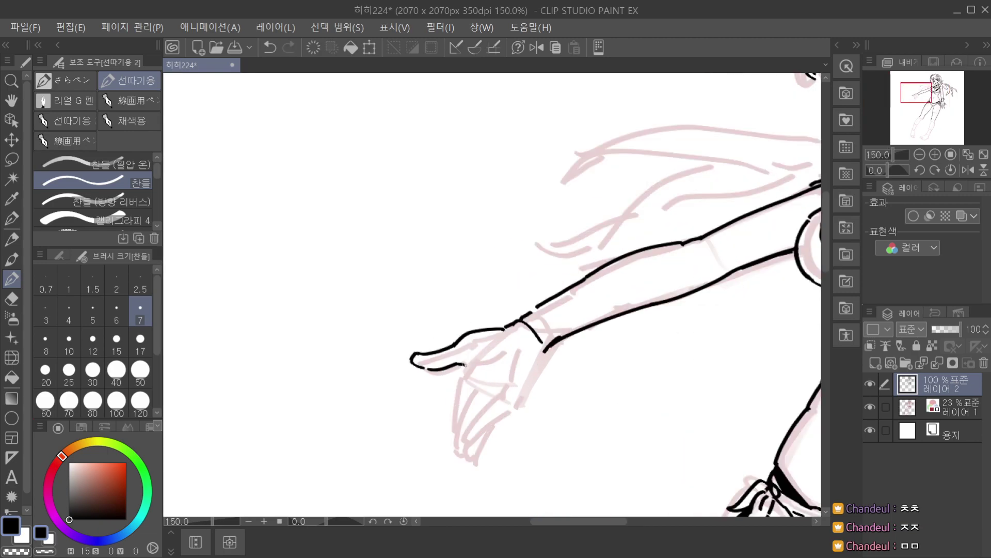
Ink the palm crease and the first finger of the outstretched hand, undoing and redrawing strokes.
scroll(464, 362, "down", 1)
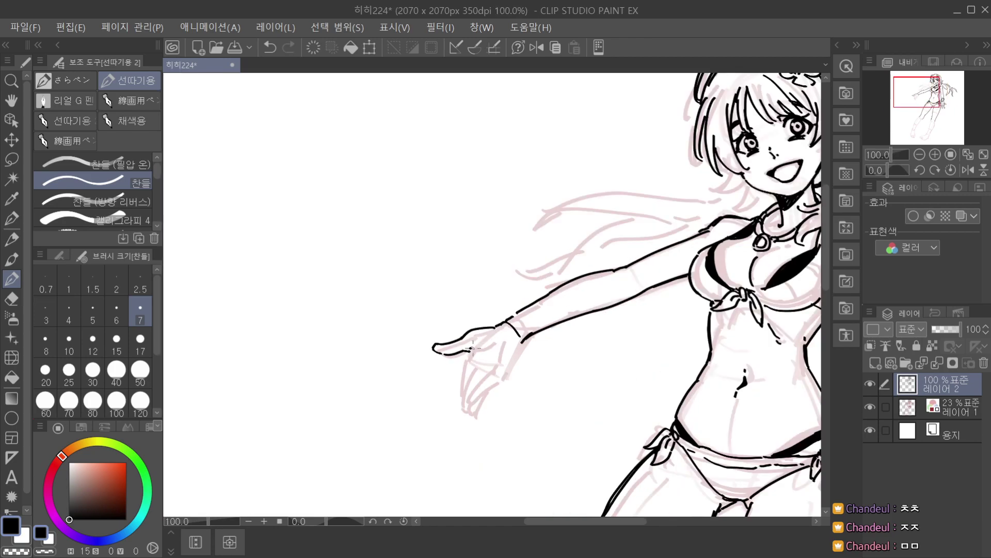
key("ctrl+z")
mouse_move(471, 350)
left_mouse_down()
mouse_move(499, 340)
mouse_move(449, 408)
mouse_move(458, 396)
left_mouse_up()
key("ctrl+z")
key("ctrl+z")
key("ctrl+z")
key("ctrl+z")
key("ctrl+z")
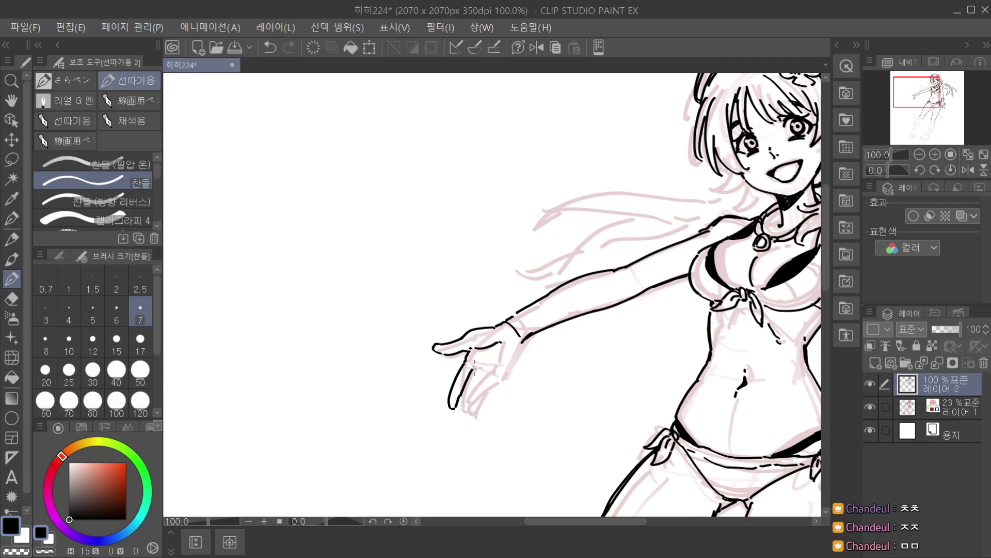
Ink the middle fingers of the outstretched hand beside the first finger, redrawing the first attempts.
left_click_drag(472, 372, 468, 406)
key("ctrl+z")
key("ctrl+z")
left_click_drag(480, 372, 473, 416)
left_click_drag(495, 375, 480, 417)
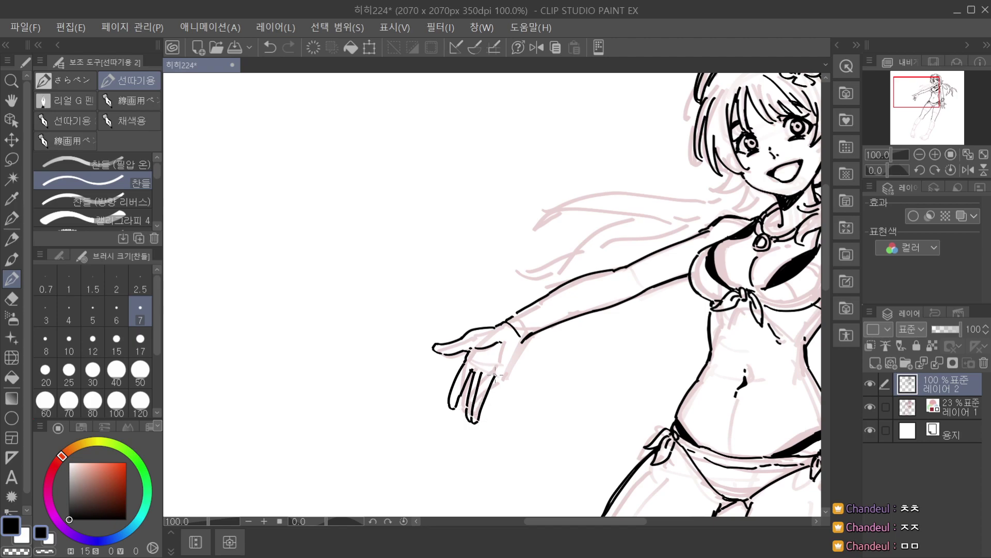
Ink the inner palm line and the last finger overlapping the middle fingers on the outstretched hand, redrawing strokes as needed.
scroll(495, 371, "down", 1)
scroll(497, 362, "up", 2)
mouse_move(504, 323)
left_mouse_down()
mouse_move(496, 360)
mouse_move(504, 329)
mouse_move(494, 360)
mouse_move(458, 401)
left_mouse_up()
key("ctrl+z")
key("ctrl+z")
key("ctrl+z")
key("ctrl+z")
mouse_move(490, 366)
left_mouse_down()
mouse_move(452, 404)
mouse_move(506, 379)
left_mouse_up()
key("ctrl+z")
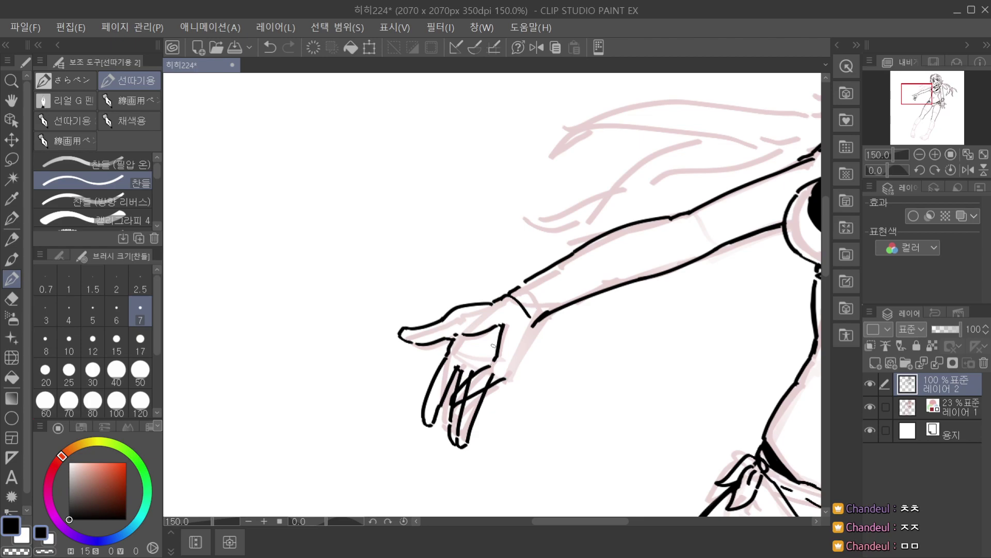
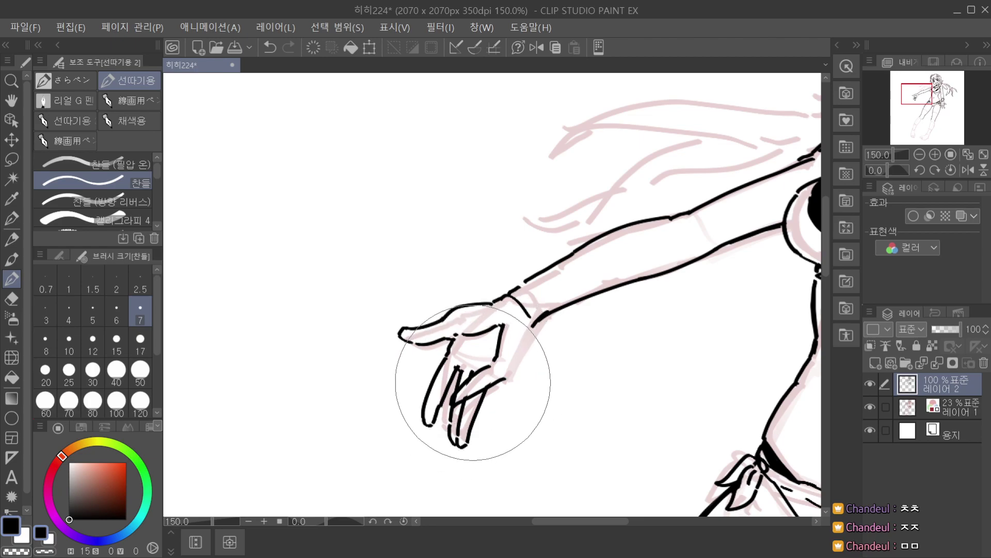
Ink the outer edge of the outstretched hand from the last finger's base up to the wrist.
scroll(493, 338, "down", 3)
scroll(498, 331, "up", 3)
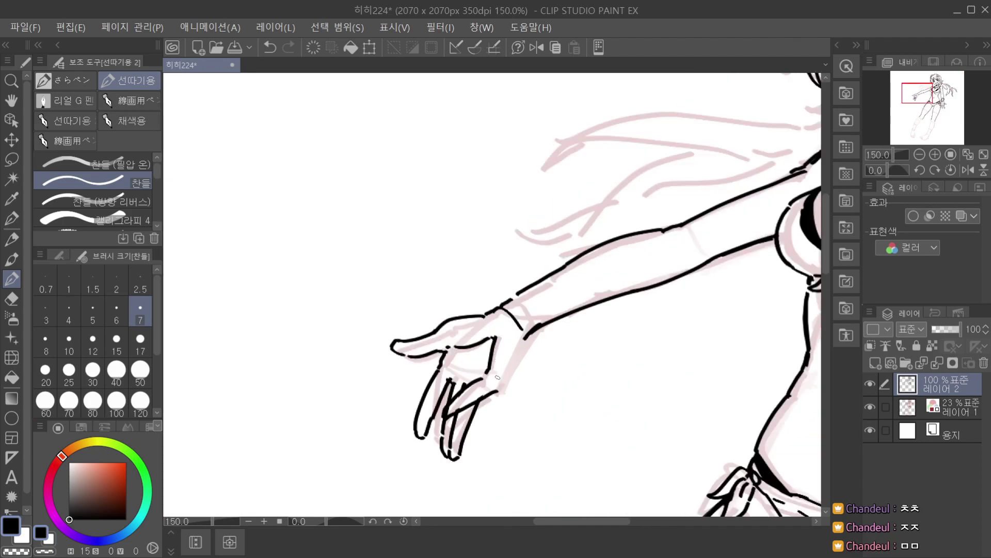
left_click_drag(494, 393, 504, 382)
left_click_drag(527, 337, 504, 384)
key("ctrl+z")
Ink a bracelet of round beads across the wrist of the outstretched arm.
mouse_move(489, 312)
left_mouse_down()
mouse_move(502, 297)
mouse_move(502, 308)
mouse_move(515, 300)
mouse_move(529, 310)
mouse_move(526, 337)
mouse_move(540, 337)
mouse_move(542, 347)
left_mouse_up()
key("ctrl+z")
scroll(540, 333, "down", 1)
scroll(541, 316, "up", 2)
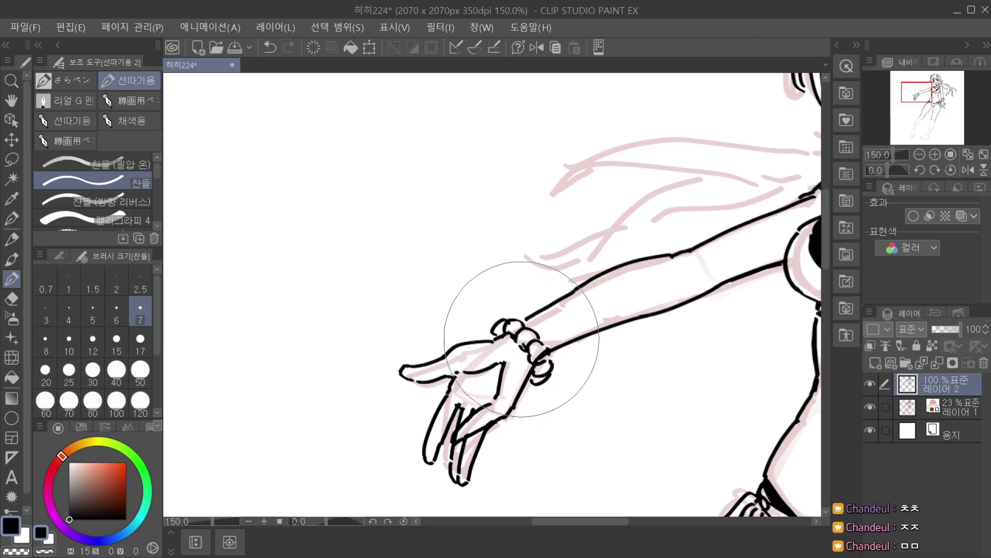
Add thin band lines on the forearm side of the beaded bracelet, redrawing strokes, and check against the sketch layer.
key("ctrl+z")
left_click_drag(548, 352, 538, 365)
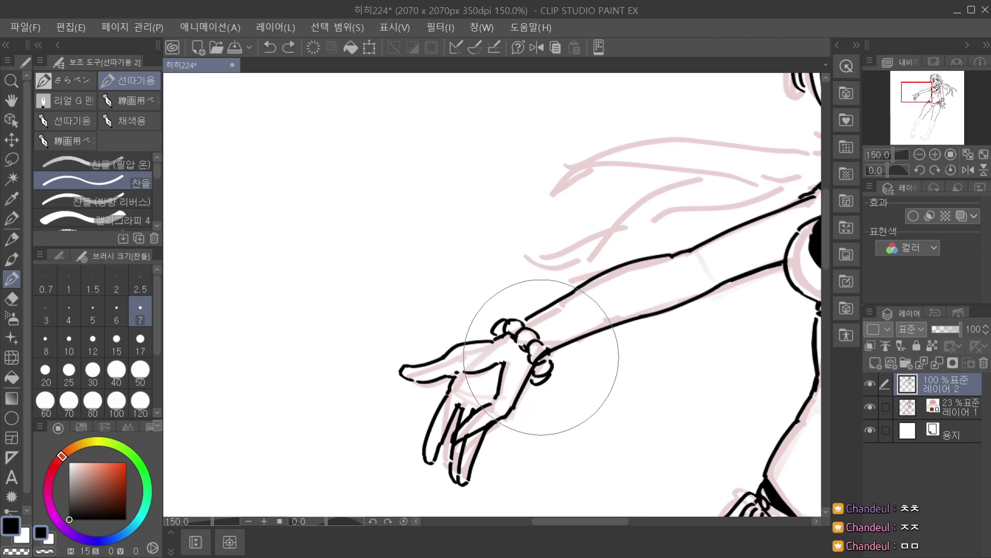
key("ctrl+z")
scroll(537, 358, "down", 4)
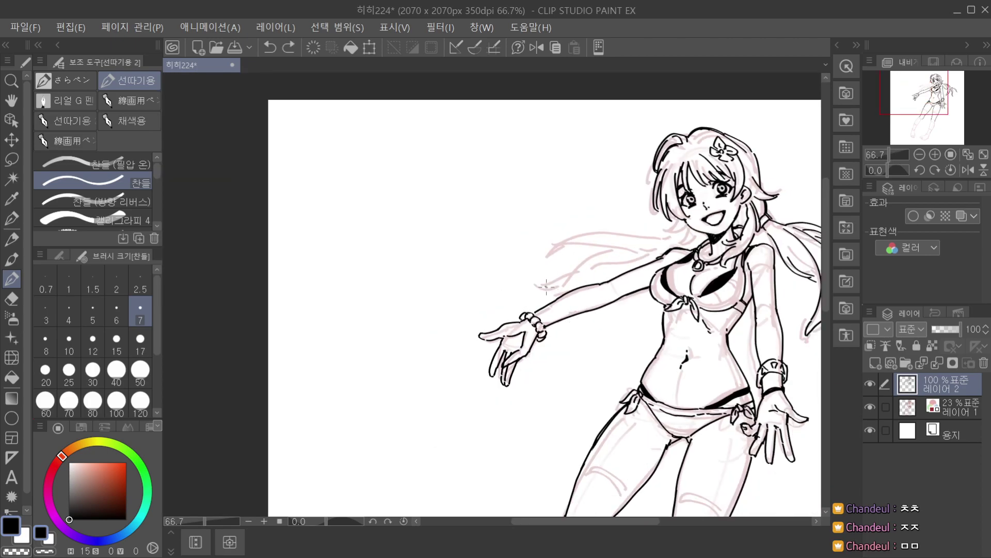
scroll(550, 290, "up", 4)
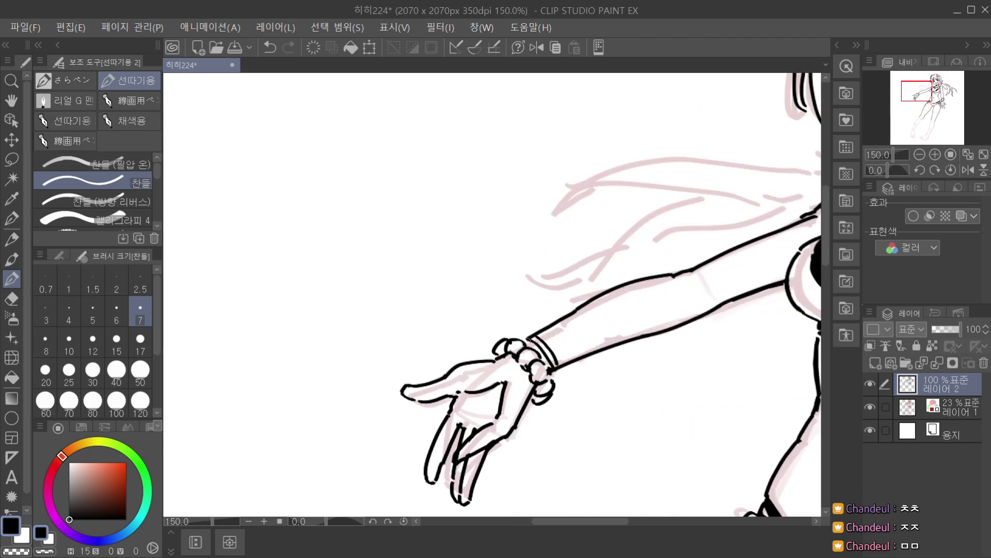
scroll(553, 369, "down", 5)
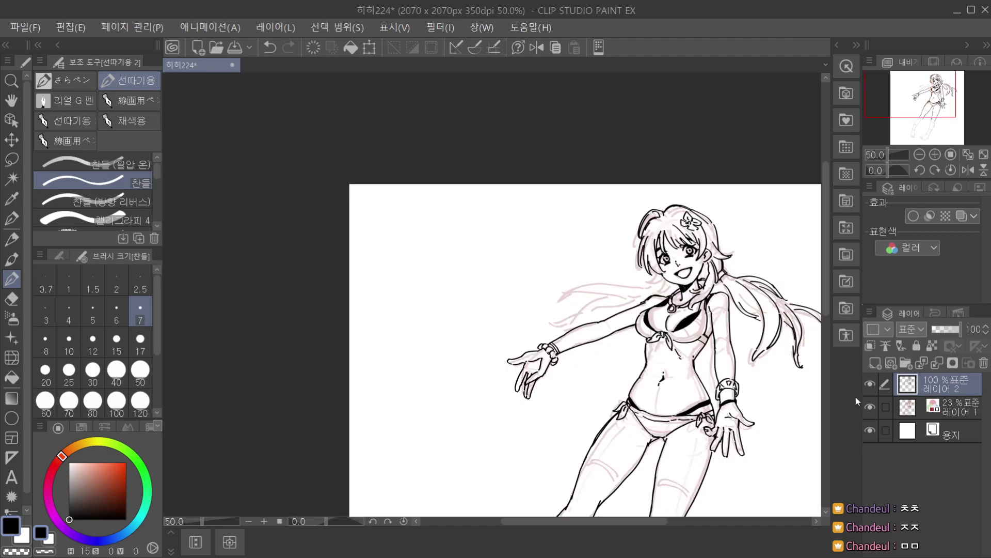
left_click(870, 407)
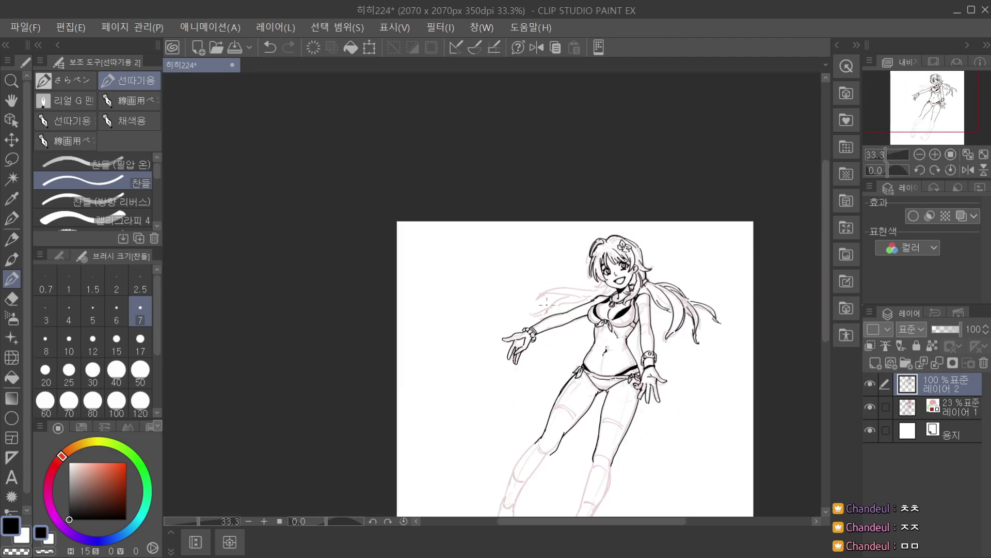
Clean up and close the tip of the extended thumb on the outstretched hand.
scroll(506, 341, "up", 4)
scroll(491, 356, "up", 3)
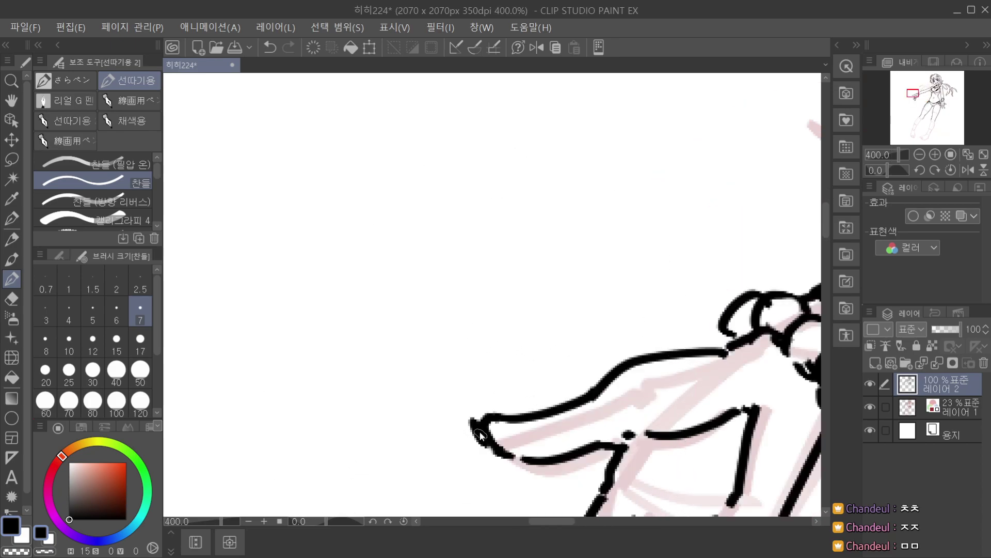
scroll(519, 408, "down", 3)
scroll(522, 397, "up", 3)
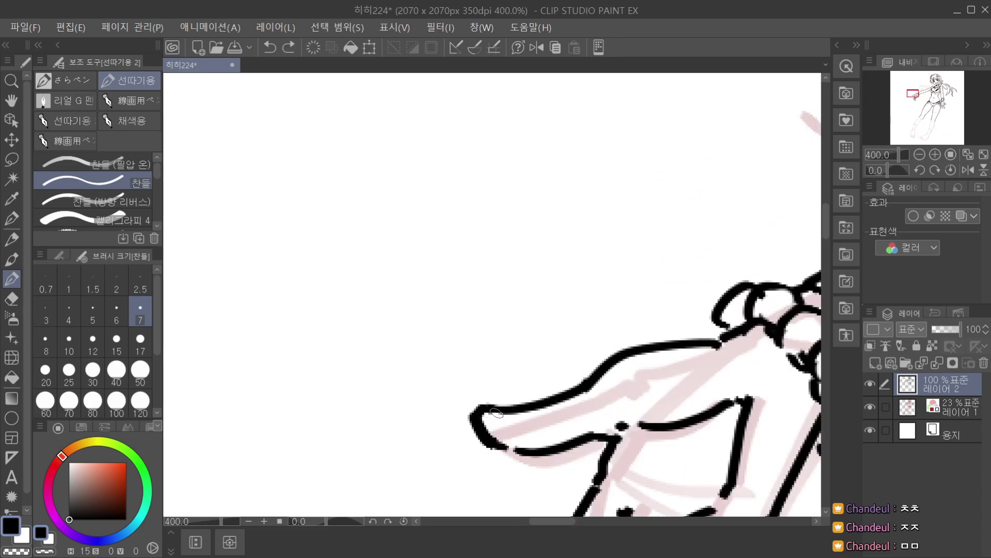
scroll(523, 397, "down", 5)
Hide the sketch layer 레이어 1, save the drawing and reselect 레이어 2.
key("space")
left_click_drag(619, 361, 563, 323)
key("ctrl+minus")
left_click(871, 407)
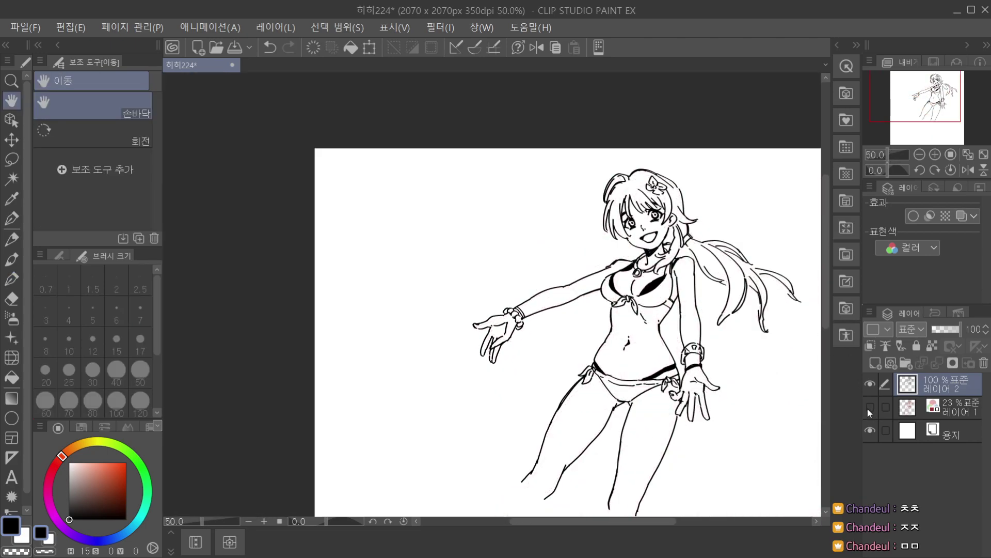
key("ctrl+minus")
left_click(918, 431)
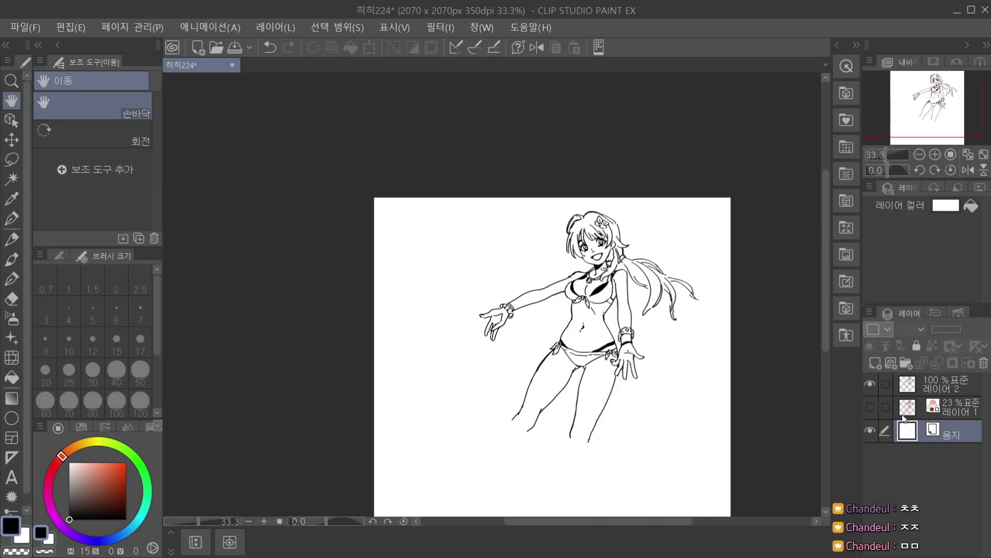
key("ctrl+s")
left_click(940, 387)
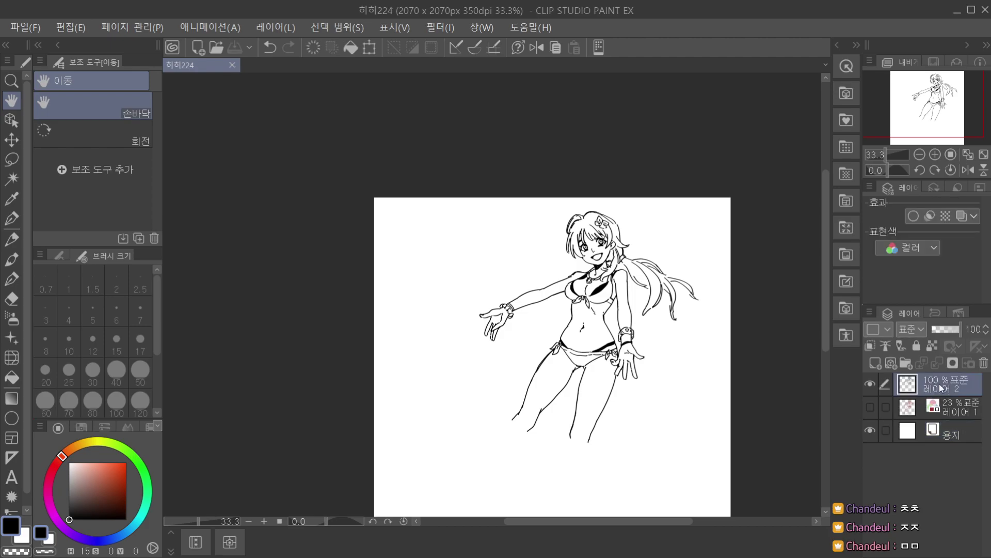
Rework the small curled finger lines between the hip bow and the lowered hand with the line-art pen, undoing and redrawing strokes.
scroll(614, 371, "up", 3)
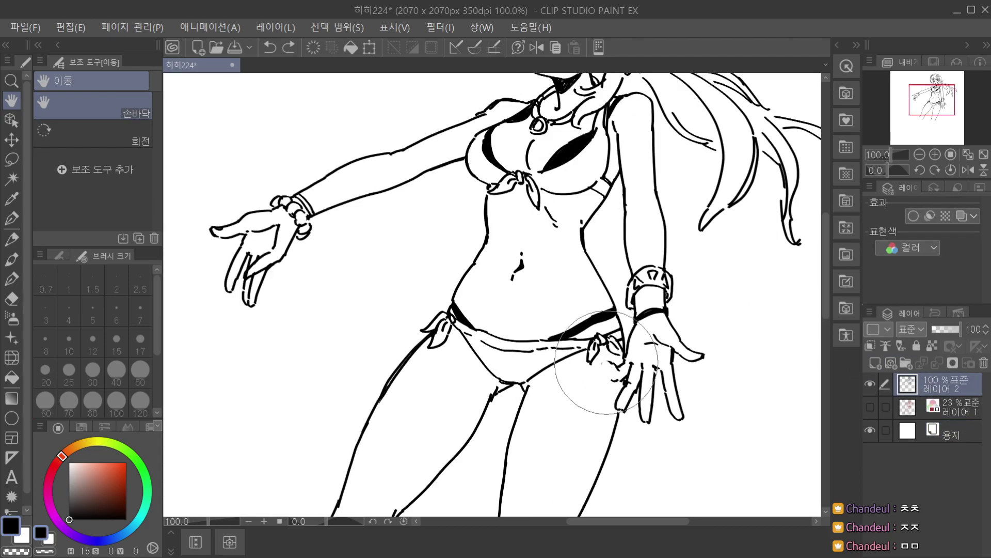
scroll(615, 355, "up", 1)
left_click_drag(593, 382, 590, 363)
left_click(12, 279)
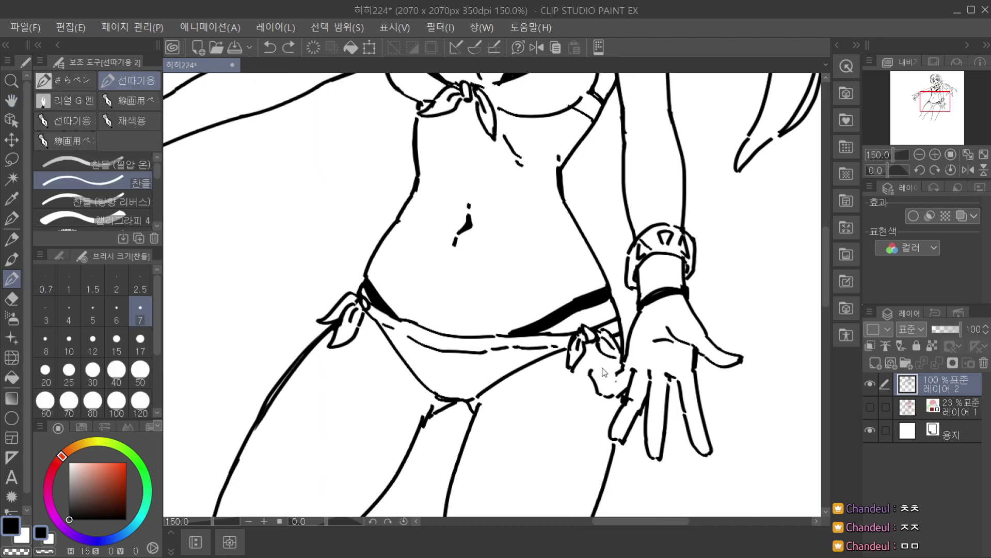
key("ctrl+z")
left_click_drag(595, 369, 615, 380)
key("ctrl+z")
scroll(609, 344, "down", 3)
scroll(608, 349, "up", 4)
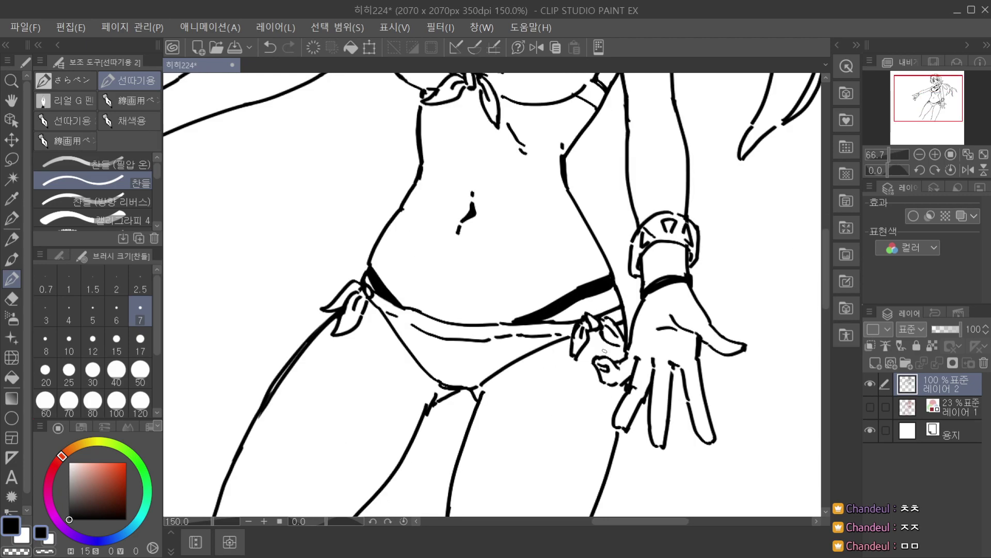
Check the whole line art at reduced size and show the sketch layer 레이어 1 again.
scroll(612, 346, "down", 3)
key("ctrl+minus")
key("ctrl+minus")
key("ctrl+minus")
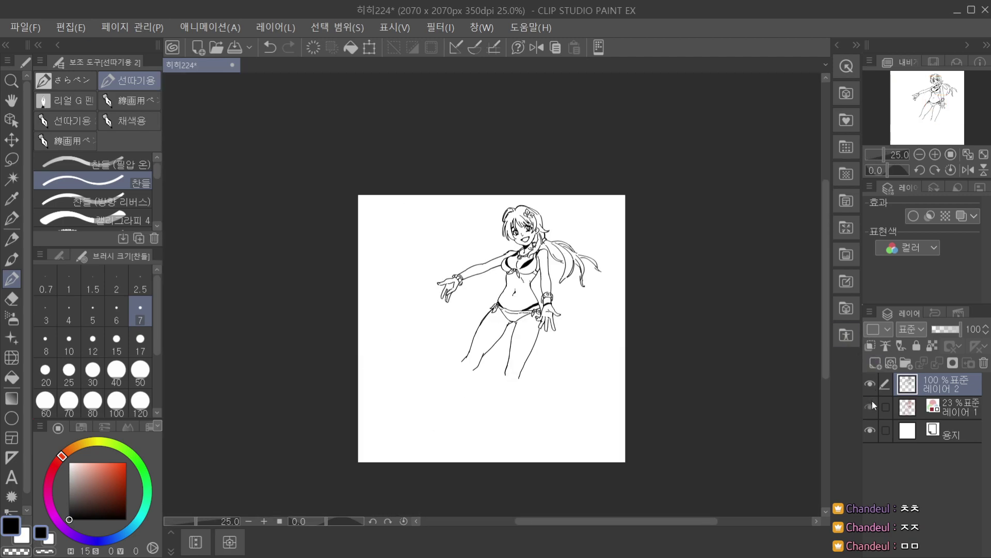
key("ctrl+plus")
left_click(870, 406)
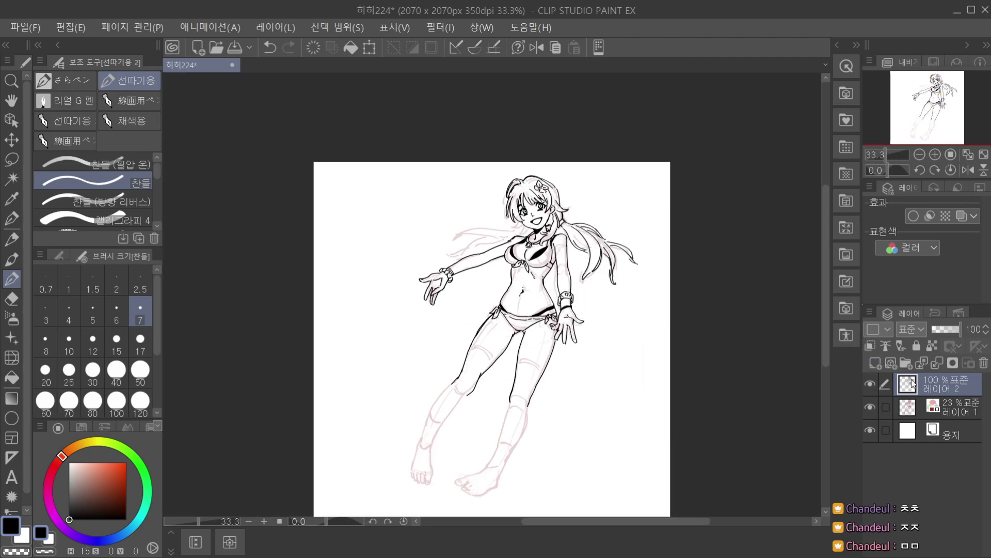
Redraw the little finger of the lowered hand beside the thigh, undoing stray strokes and comparing the line art with the sketch layer 레이어 1.
scroll(582, 301, "up", 5)
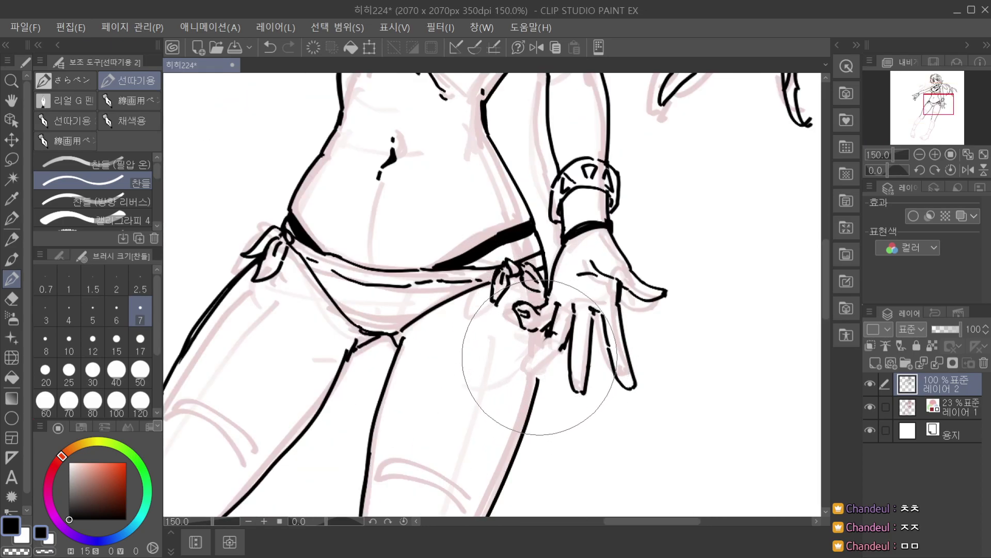
key("ctrl+z")
mouse_move(550, 339)
left_mouse_down()
mouse_move(521, 369)
mouse_move(562, 352)
left_mouse_up()
key("ctrl+z")
scroll(576, 303, "down", 3)
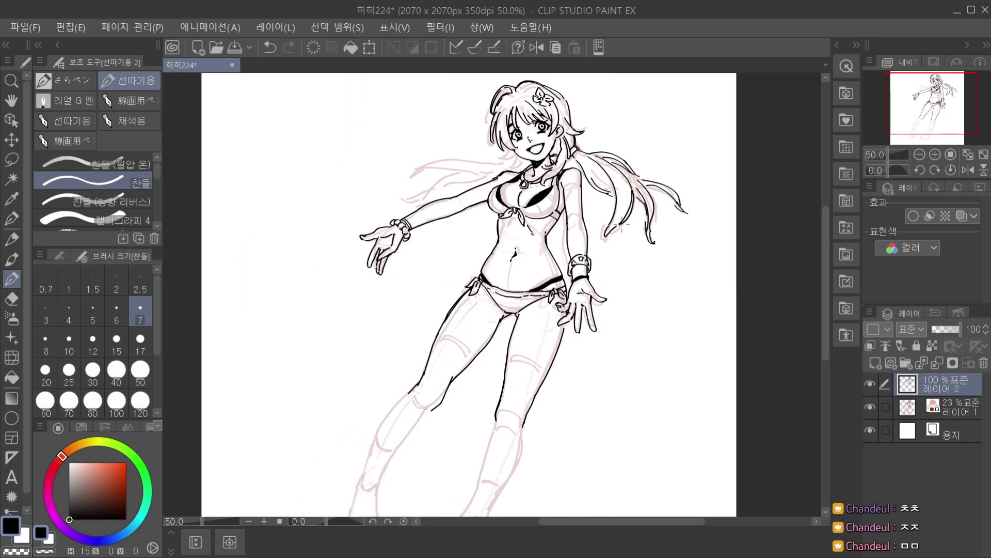
key("ctrl+minus")
left_click(870, 408)
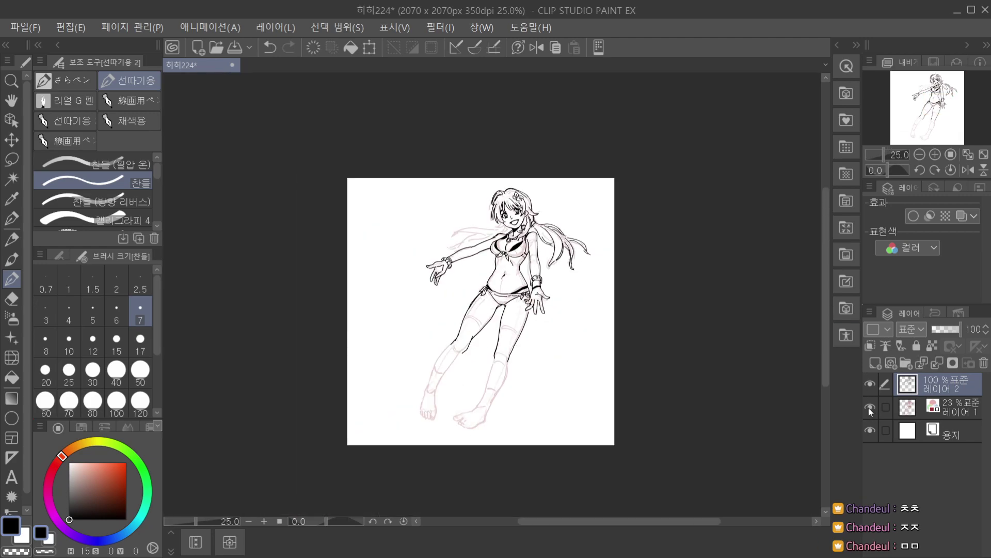
left_click(870, 408)
scroll(537, 320, "up", 4)
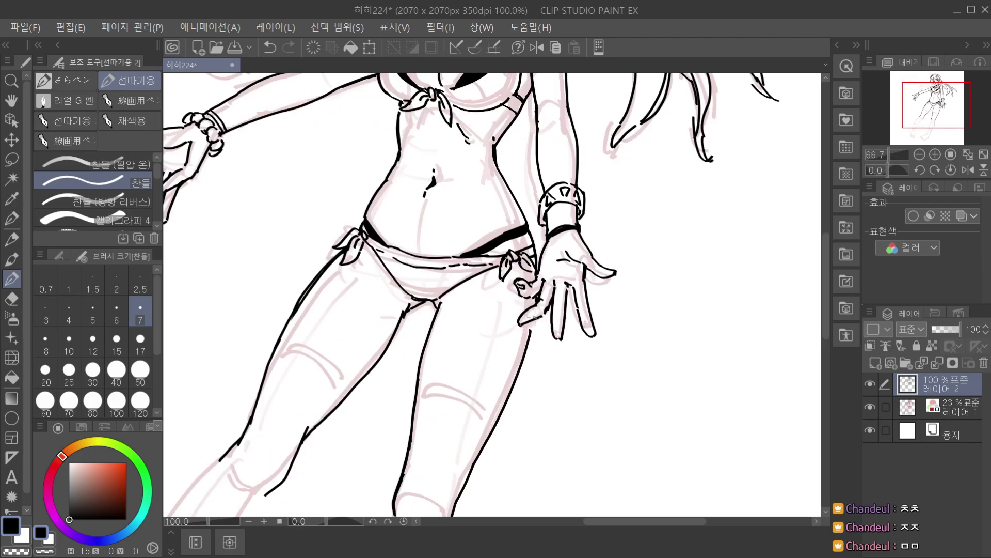
scroll(534, 322, "up", 1)
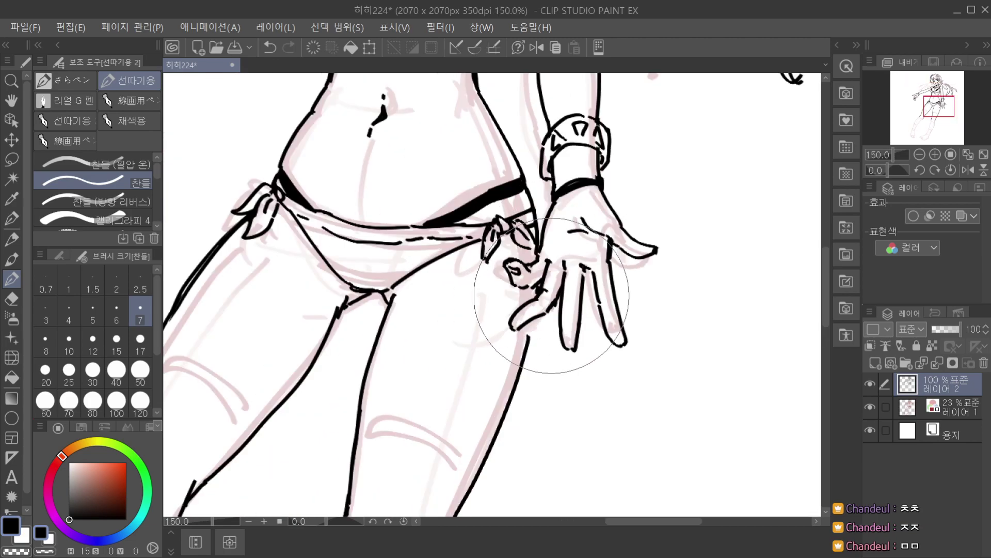
Compare the whole line art at reduced size with the sketch layer 레이어 1 hidden and shown.
scroll(565, 258, "down", 3)
scroll(584, 236, "down", 1)
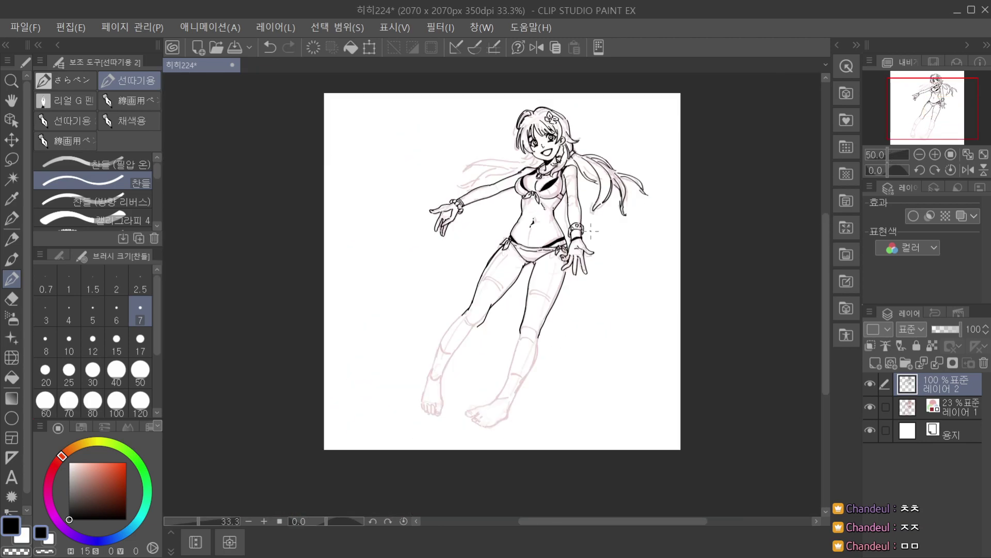
key("ctrl+minus")
left_click(871, 407)
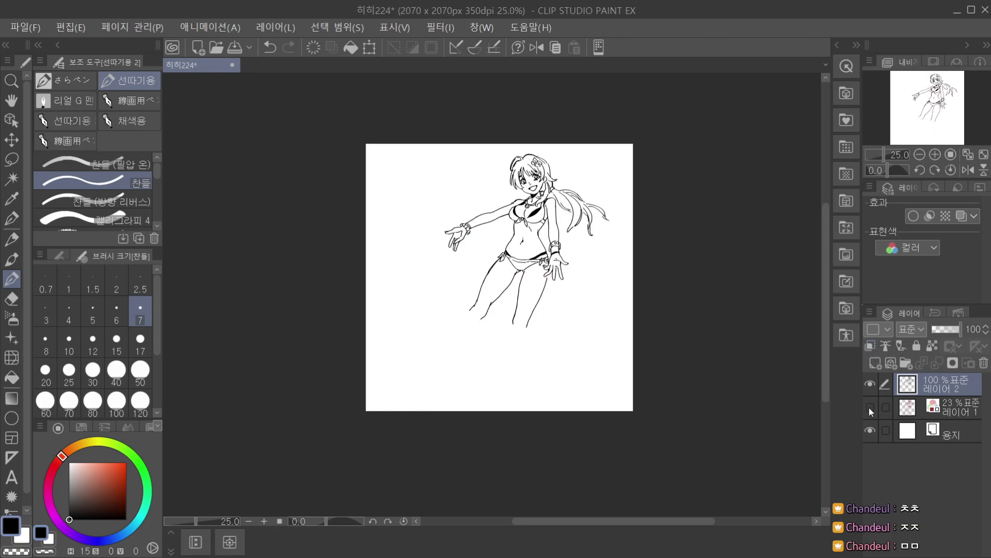
left_click(870, 408)
left_click(871, 409)
left_click(870, 408)
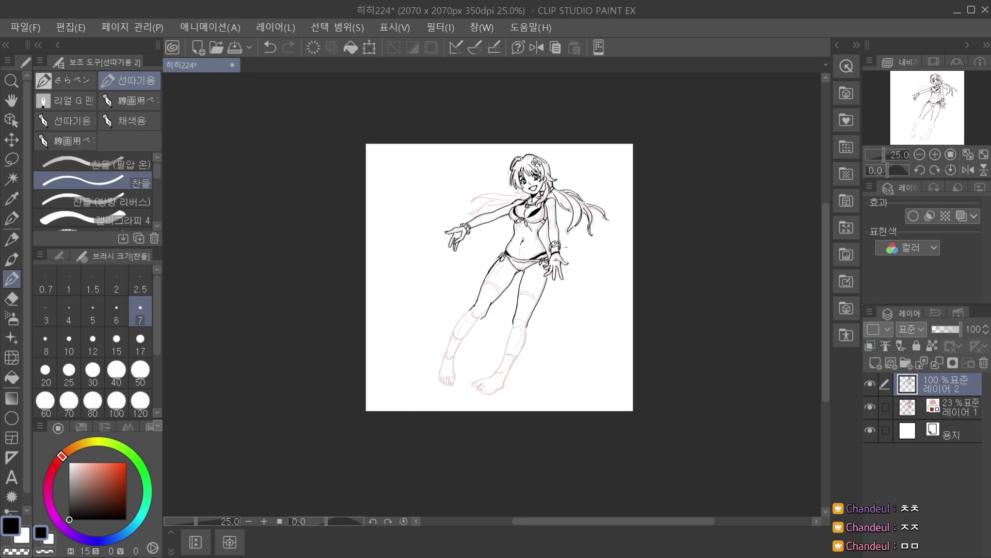
Close the lower edge of the little finger on the lowered hand with the line-art pen.
scroll(548, 279, "up", 4)
scroll(545, 285, "up", 2)
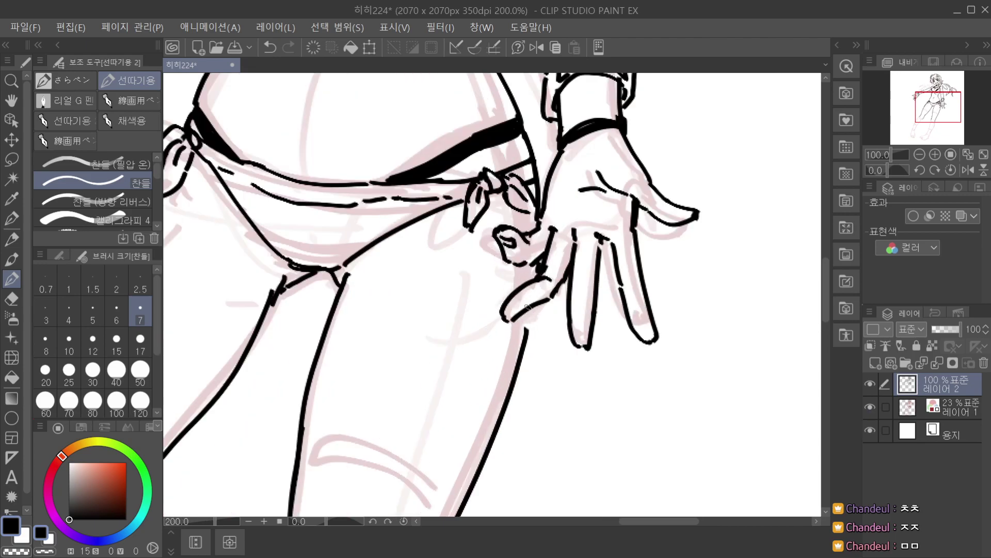
left_click_drag(508, 318, 554, 296)
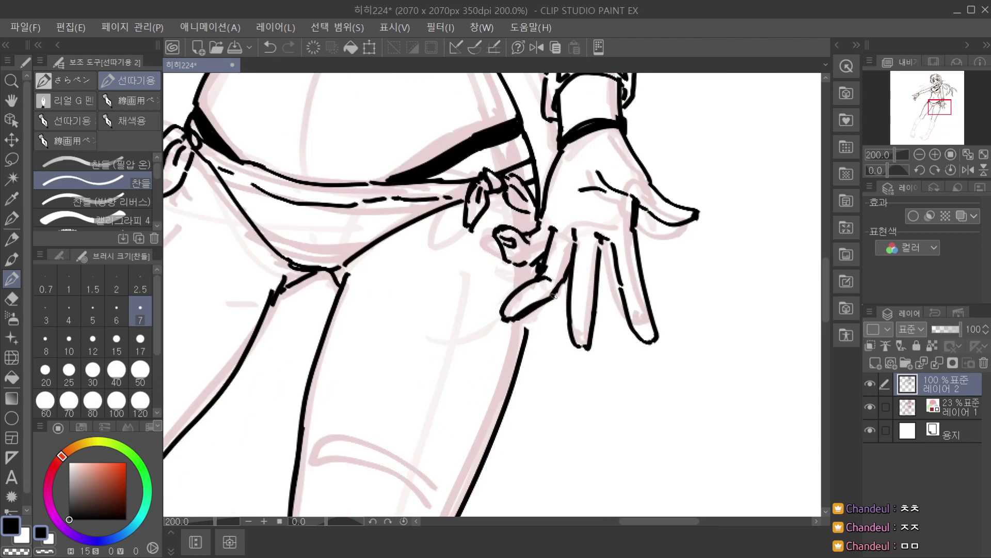
scroll(548, 300, "down", 5)
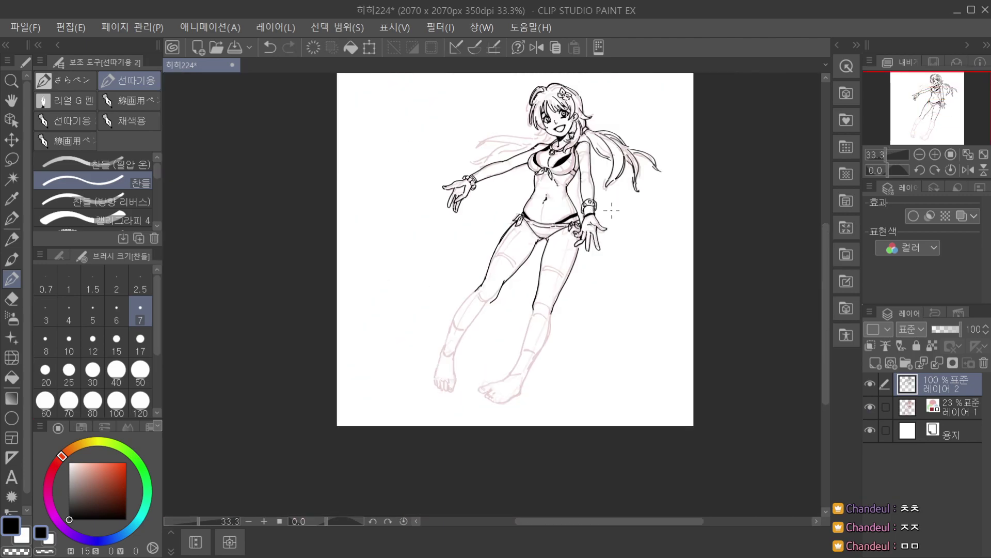
Review the torso and hands in the line art and hide the sketch layer 레이어 1.
left_click_drag(605, 255, 580, 312)
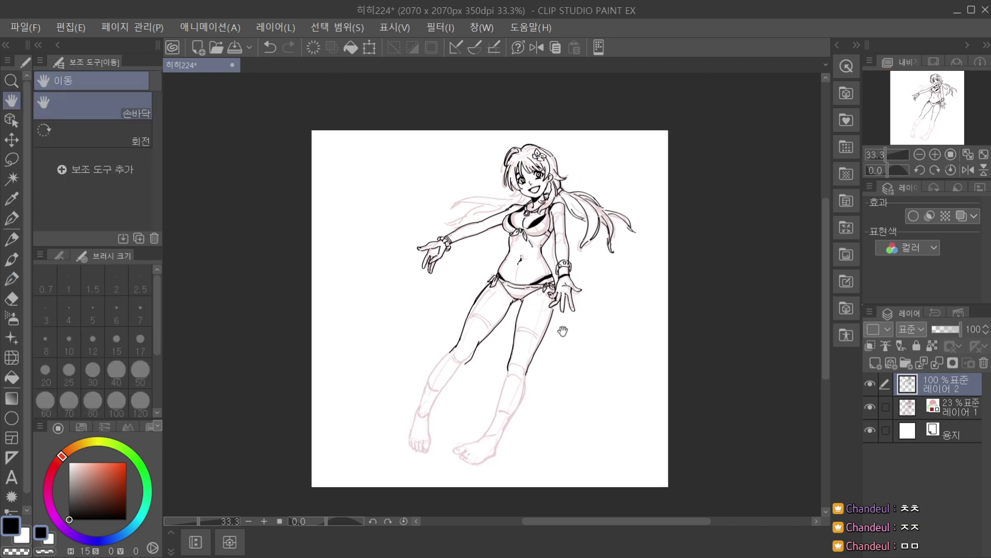
scroll(540, 276, "up", 2)
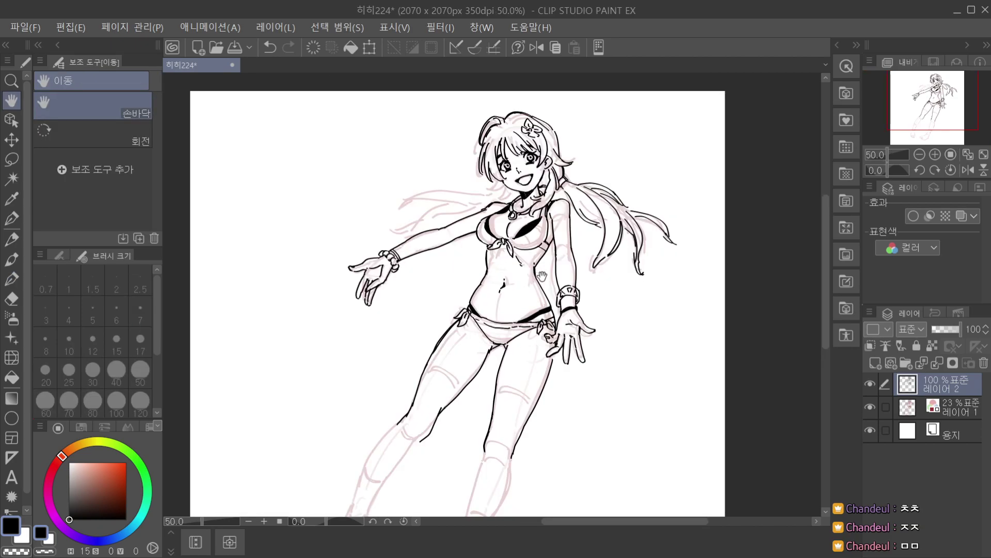
key("p")
scroll(527, 307, "up", 1)
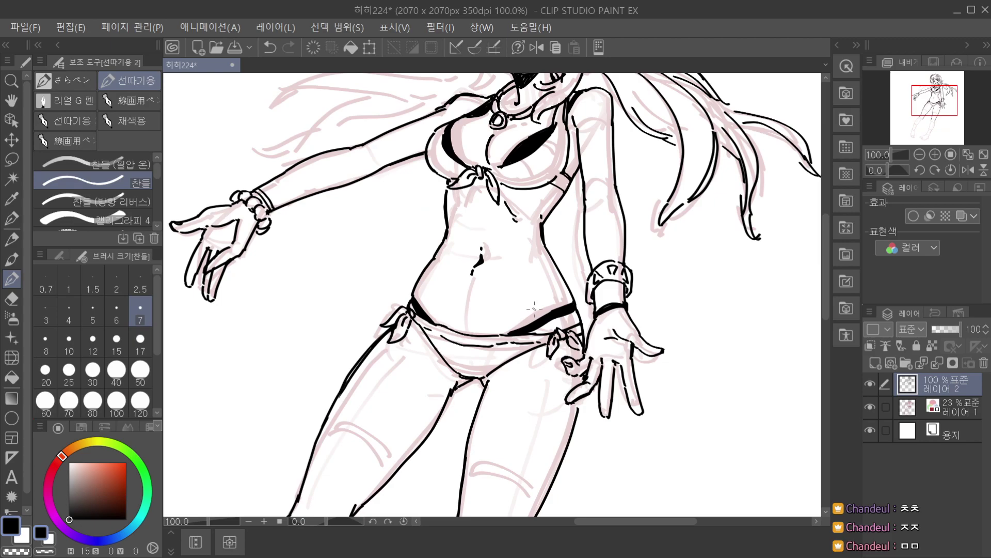
scroll(539, 318, "down", 3)
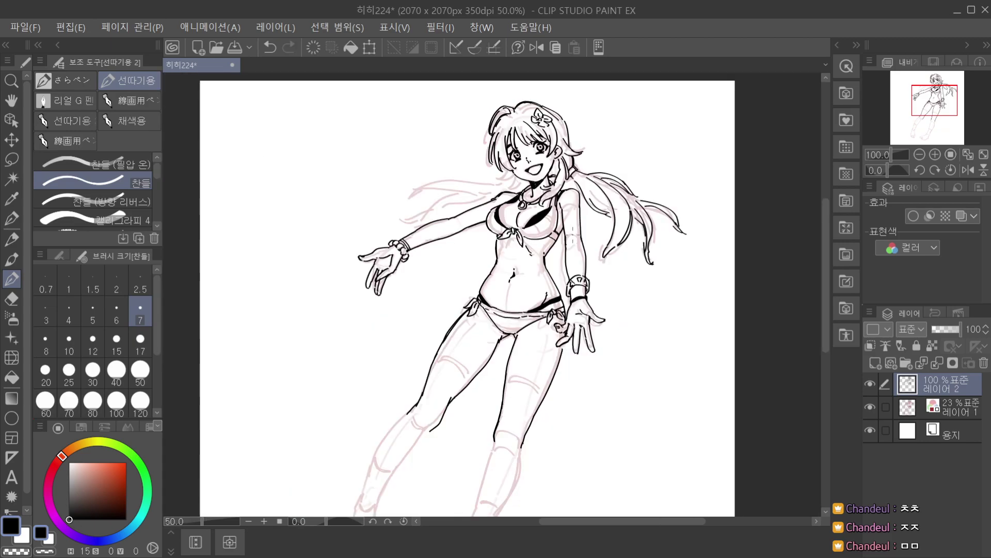
left_click(870, 407)
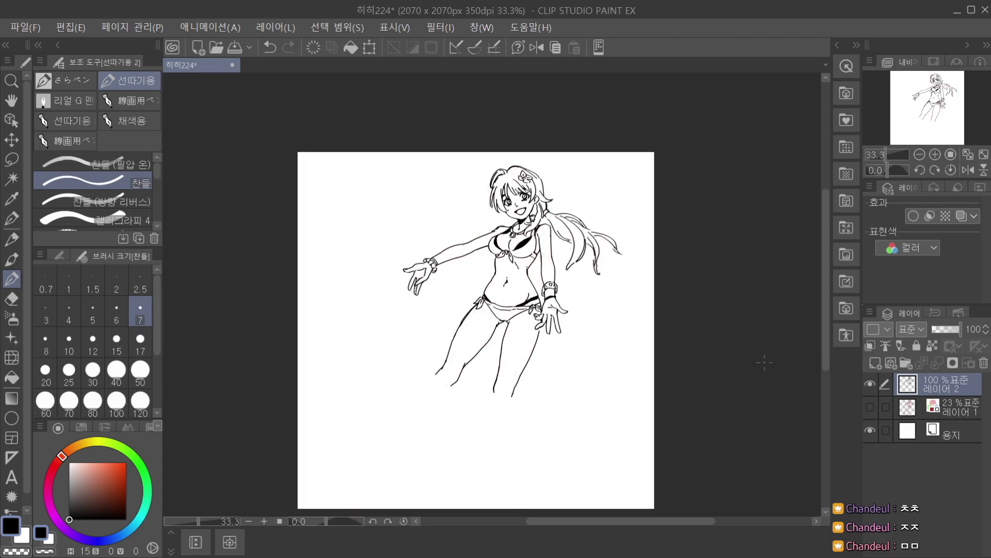
Ink a short hip-bone accent on the belly above the bikini bottom, checking it with the sketch layer 레이어 1 hidden and shown.
scroll(519, 312, "up", 3)
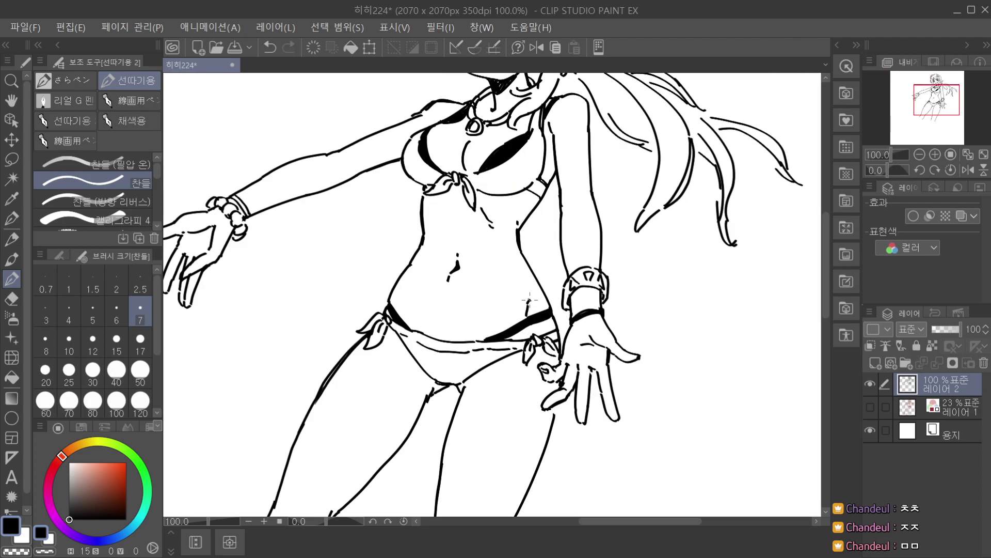
scroll(536, 289, "down", 3)
left_click(872, 402)
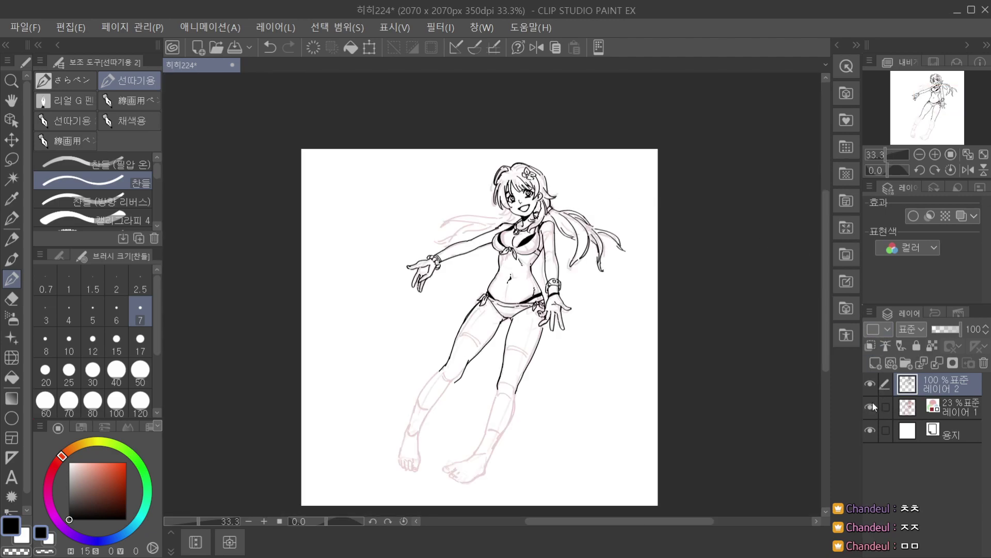
left_click(872, 402)
key("ctrl+minus")
left_click(870, 403)
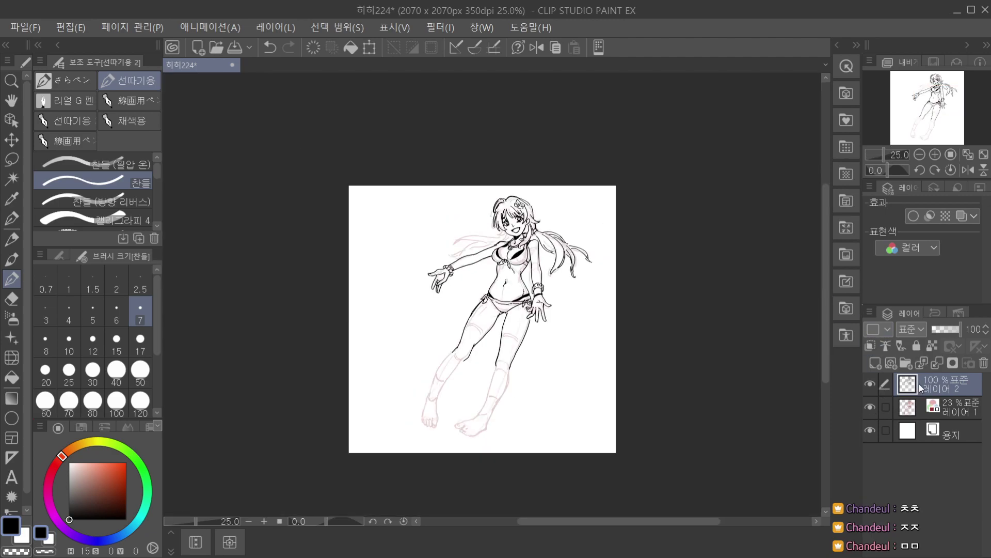
scroll(545, 304, "up", 4)
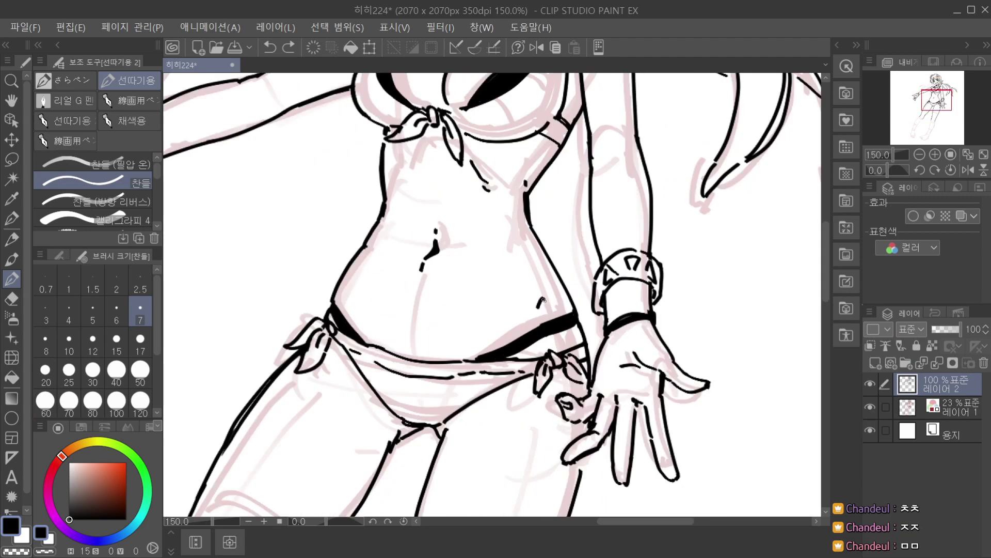
scroll(545, 304, "down", 3)
left_click(873, 404)
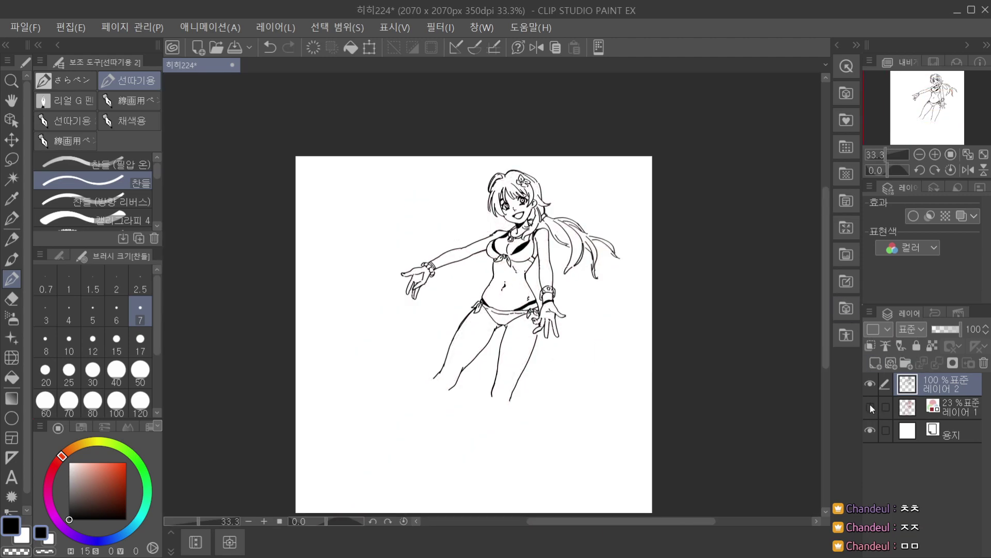
left_click(870, 404)
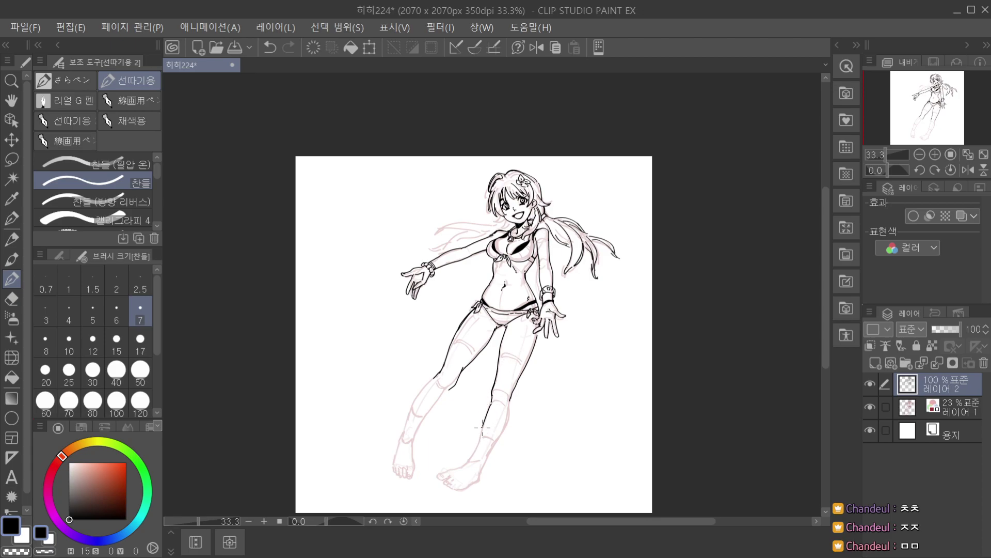
Ink the inner shin line of the leg below the lowered hand from knee to ankle, redoing strokes, and add the ankle curve.
left_click_drag(493, 400, 486, 420)
key("ctrl+z")
scroll(491, 385, "up", 2)
scroll(503, 368, "down", 2)
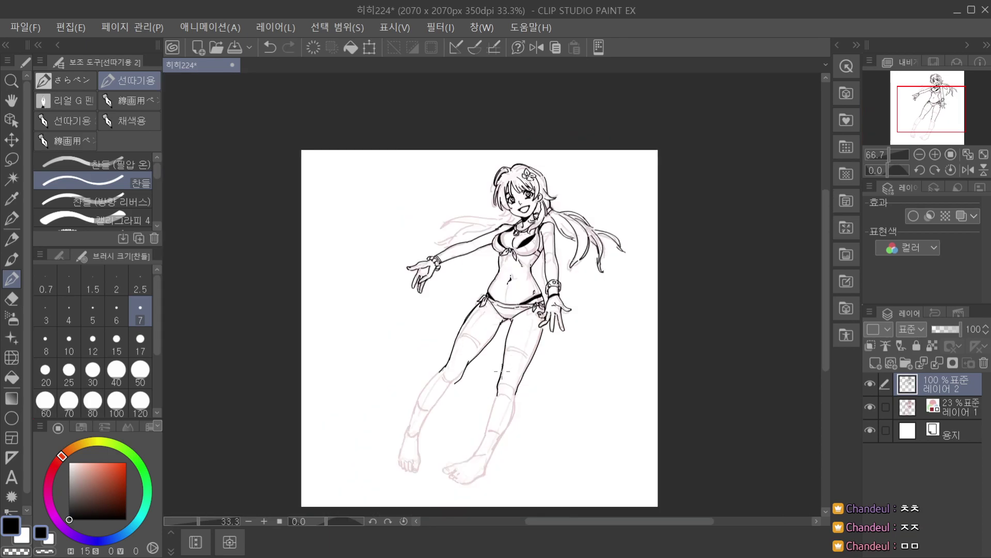
key("ctrl+z")
key("ctrl+z")
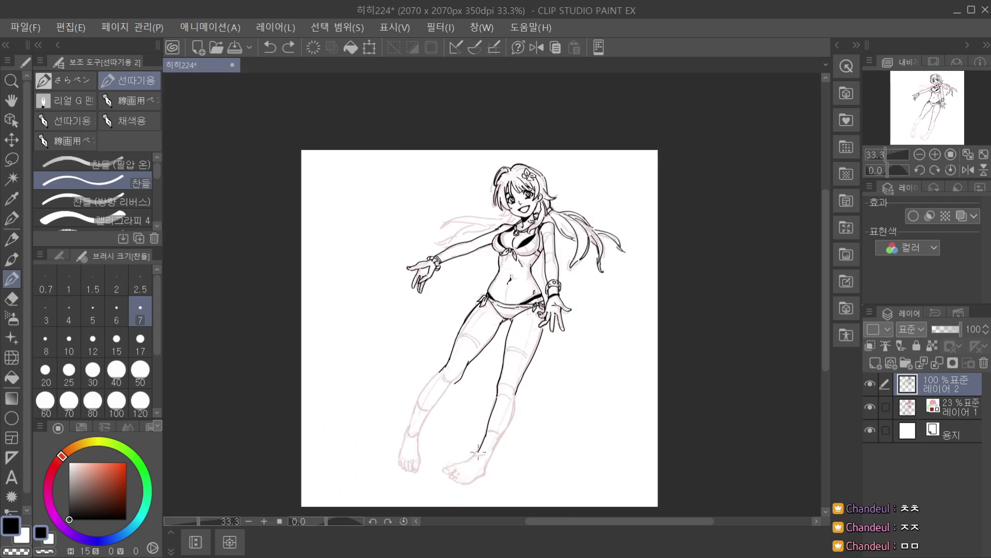
left_click_drag(475, 460, 482, 465)
left_click_drag(488, 458, 484, 464)
Ink the outer calf contour of the same leg from the knee to the ankle, undoing and redrawing strokes until it follows the sketch.
key("space")
left_click_drag(528, 390, 538, 295)
key("ctrl+plus")
left_click_drag(506, 360, 499, 371)
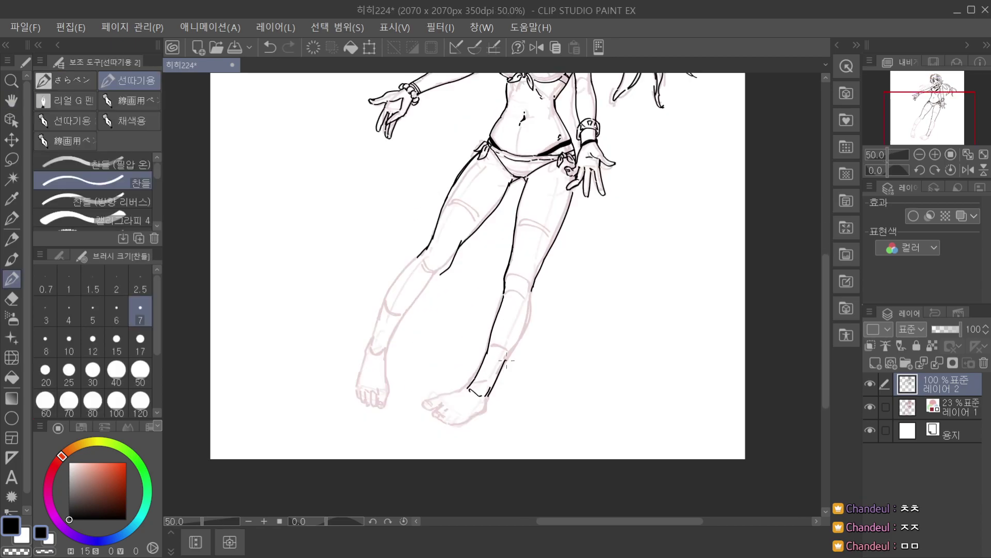
key("ctrl+z")
mouse_move(532, 286)
left_mouse_down()
mouse_move(529, 325)
mouse_move(530, 295)
mouse_move(505, 360)
left_mouse_up()
key("ctrl+z")
key("ctrl+z")
left_click_drag(531, 291, 512, 355)
scroll(501, 339, "up", 1)
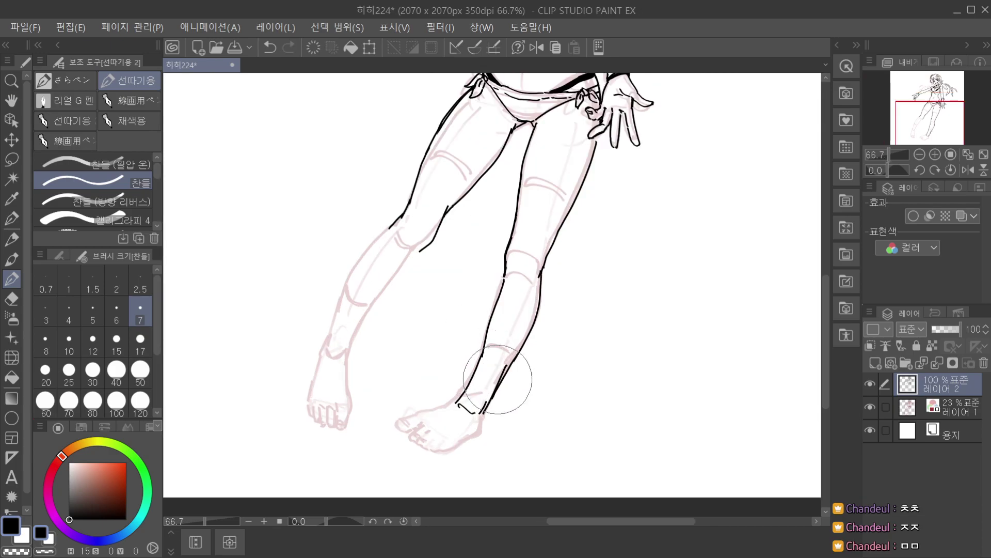
scroll(504, 353, "down", 2)
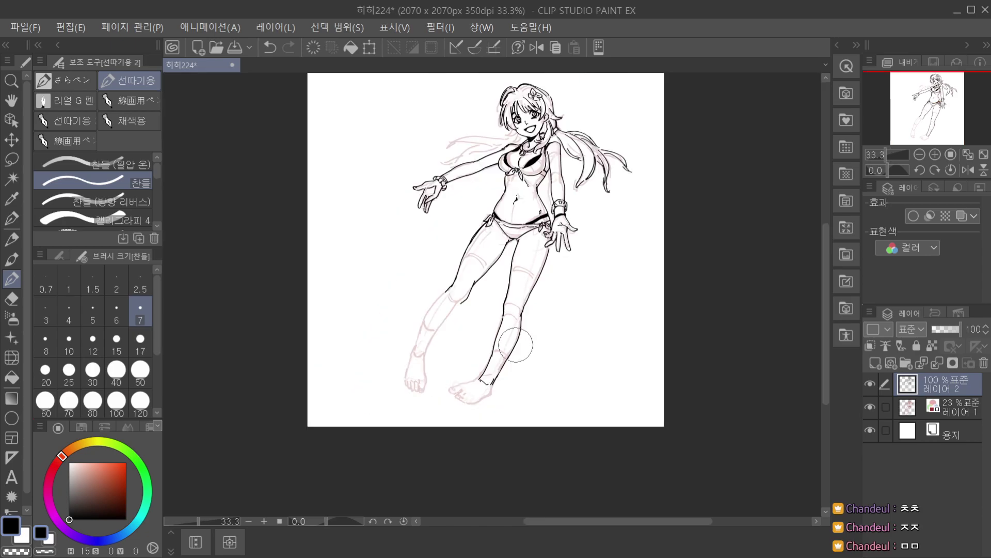
scroll(507, 354, "up", 3)
left_click_drag(497, 375, 481, 404)
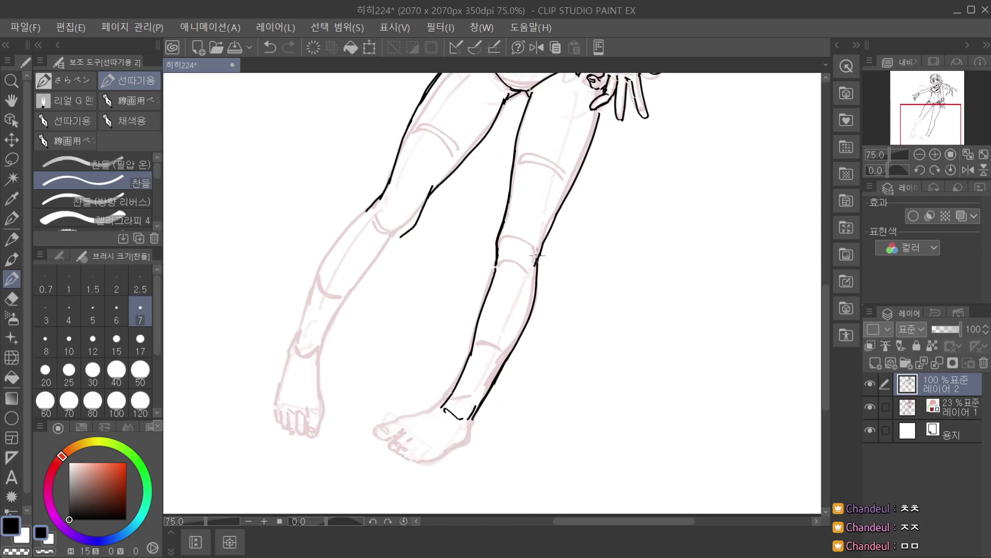
Clean up the knee outline where the thigh and calf lines of the inked leg meet.
scroll(537, 255, "up", 1)
scroll(540, 253, "up", 1)
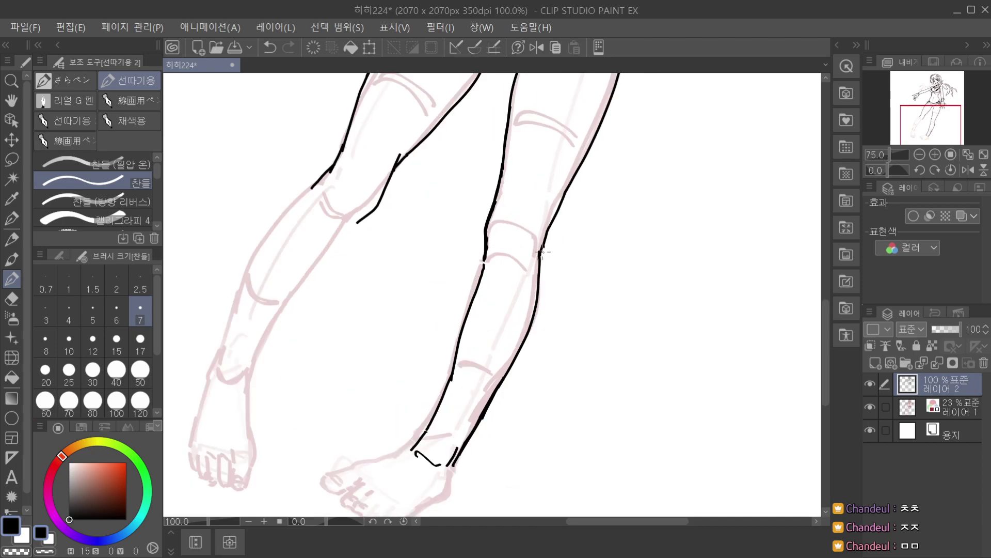
scroll(540, 254, "down", 2)
scroll(532, 258, "up", 3)
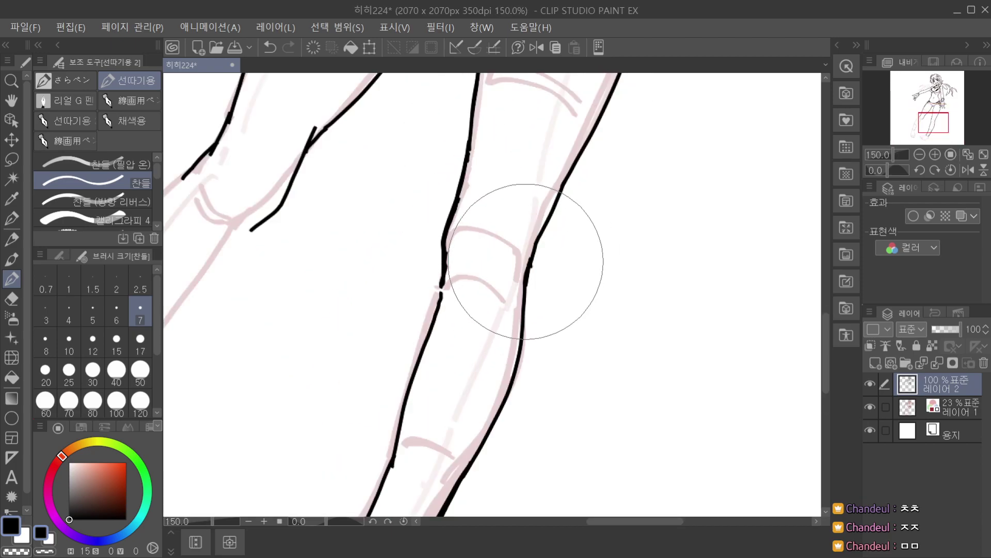
scroll(548, 248, "down", 5)
Check the newly inked leg against the whole figure with the sketch layer 레이어 1 hidden and shown.
key("h")
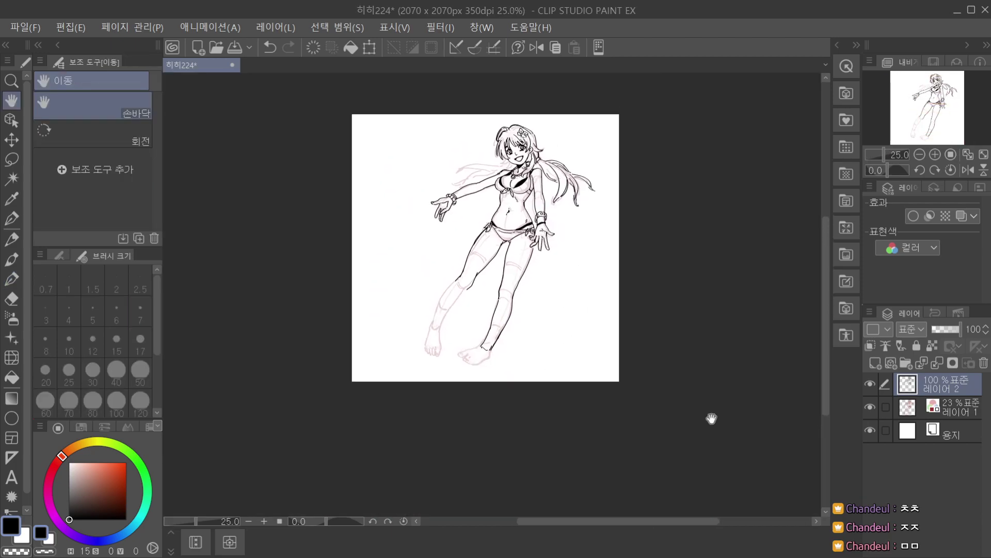
left_click_drag(713, 418, 697, 447)
key("p")
left_click(870, 407)
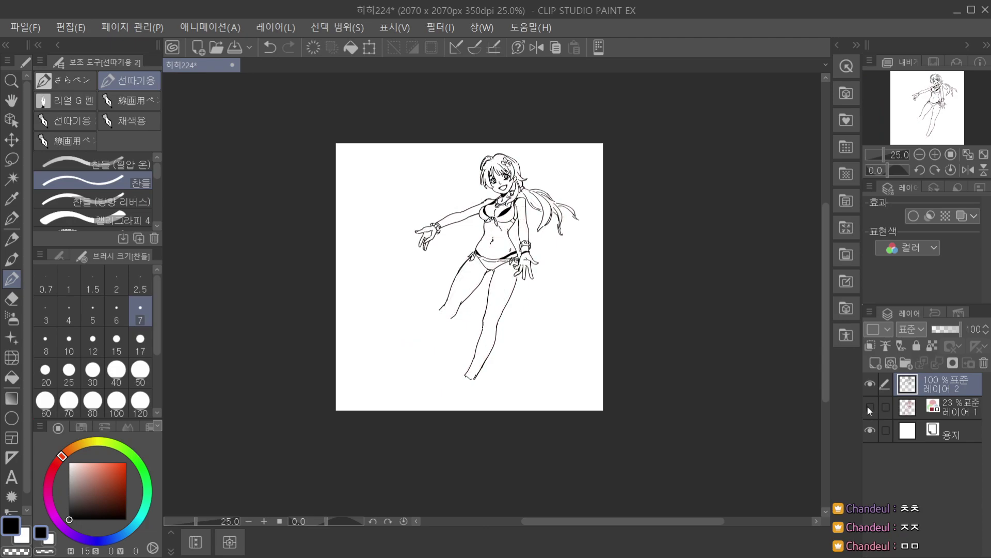
left_click(869, 407)
scroll(521, 282, "up", 4)
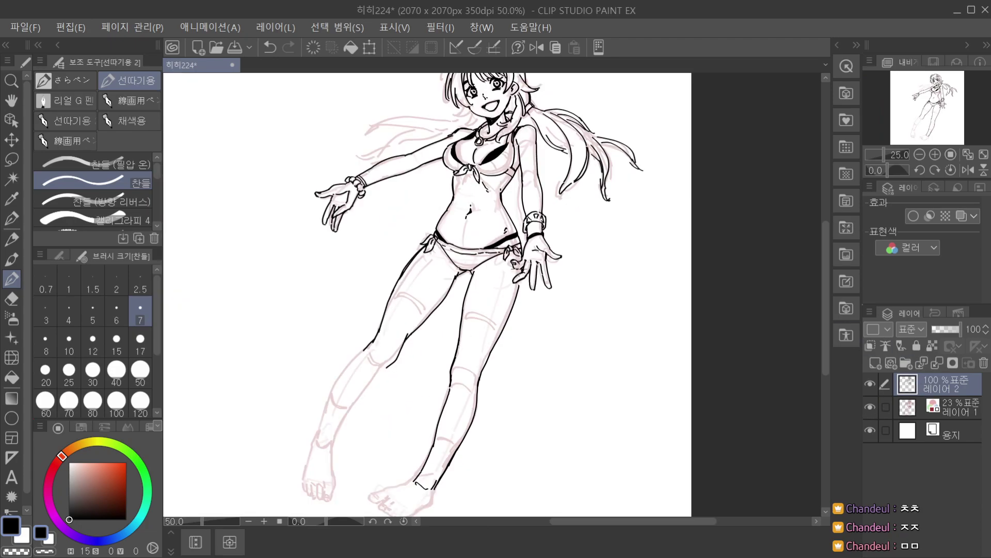
Touch up the line art where the outer thigh meets the fingers of the lowered hand.
left_click_drag(521, 286, 533, 279)
scroll(528, 284, "down", 2)
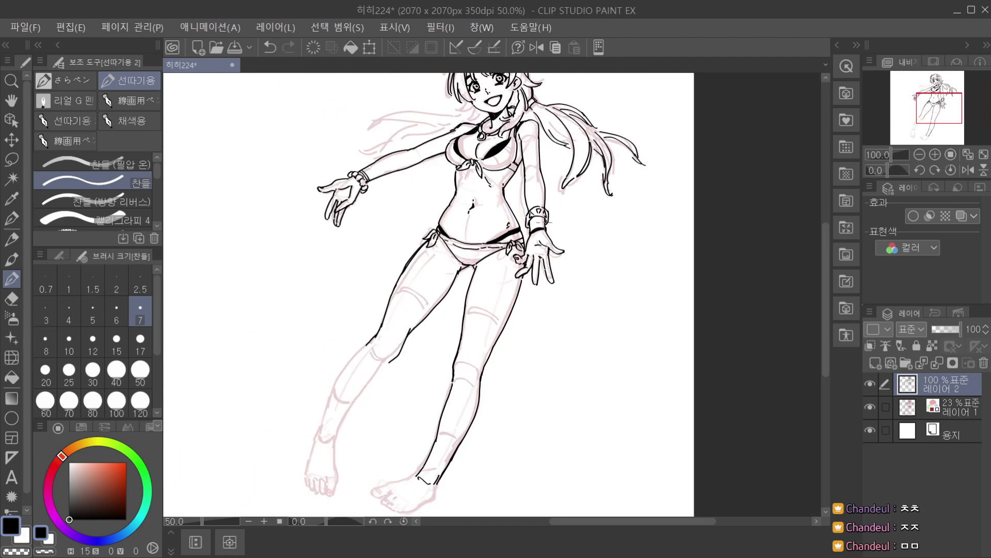
key("space")
left_click_drag(525, 214, 530, 253)
left_click_drag(551, 160, 528, 230)
scroll(528, 231, "up", 3)
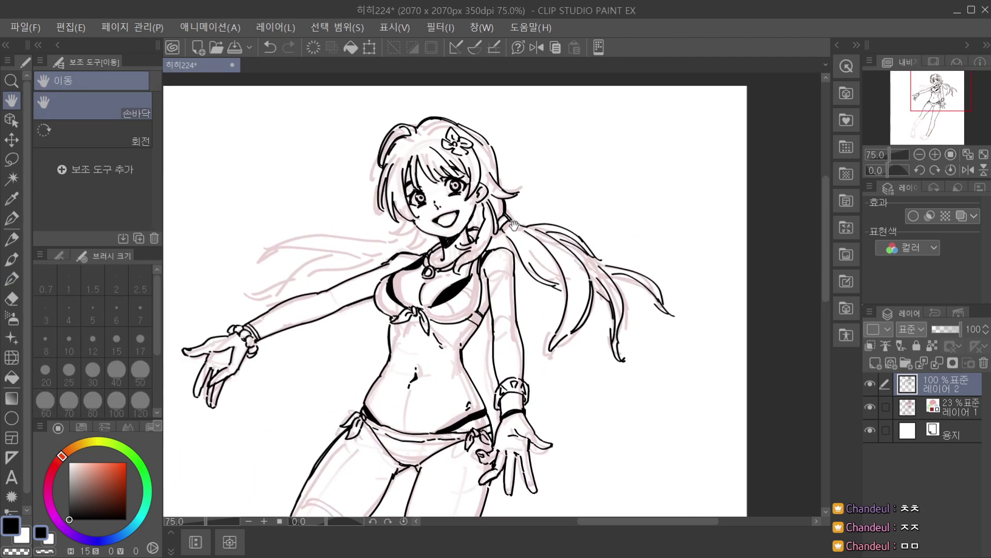
Touch up the shoulder line of the outstretched arm where it meets the bikini strap.
scroll(472, 310, "down", 4)
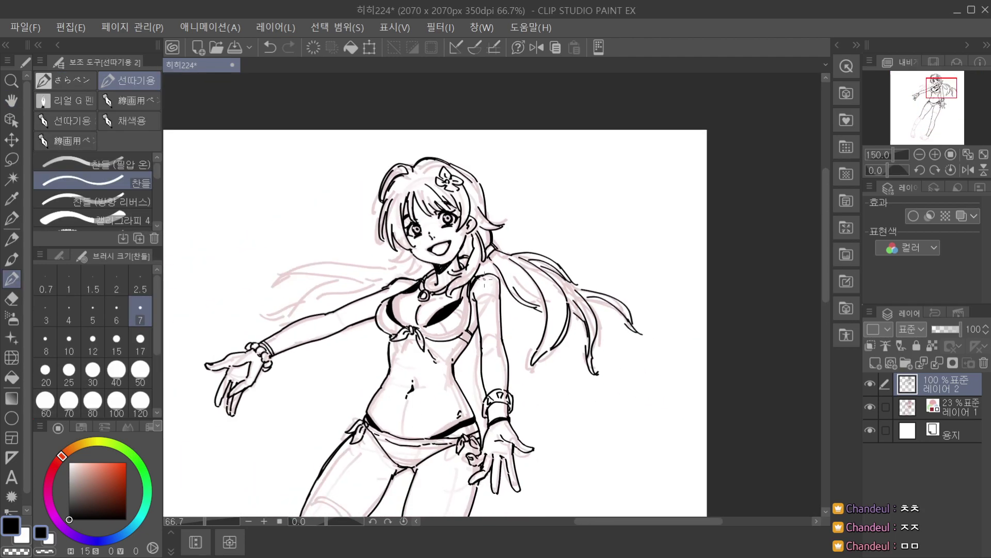
left_click(871, 406)
left_click(872, 406)
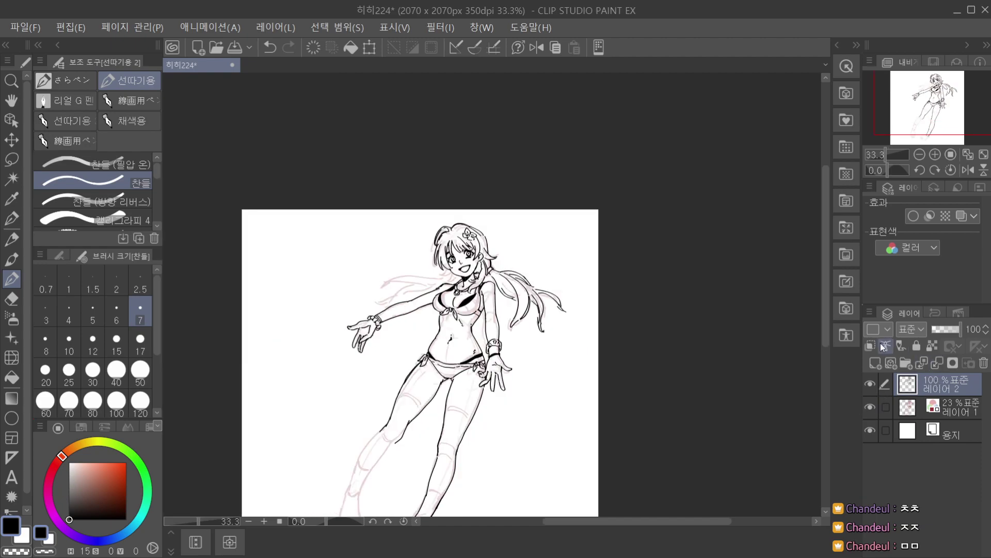
scroll(430, 281, "up", 2)
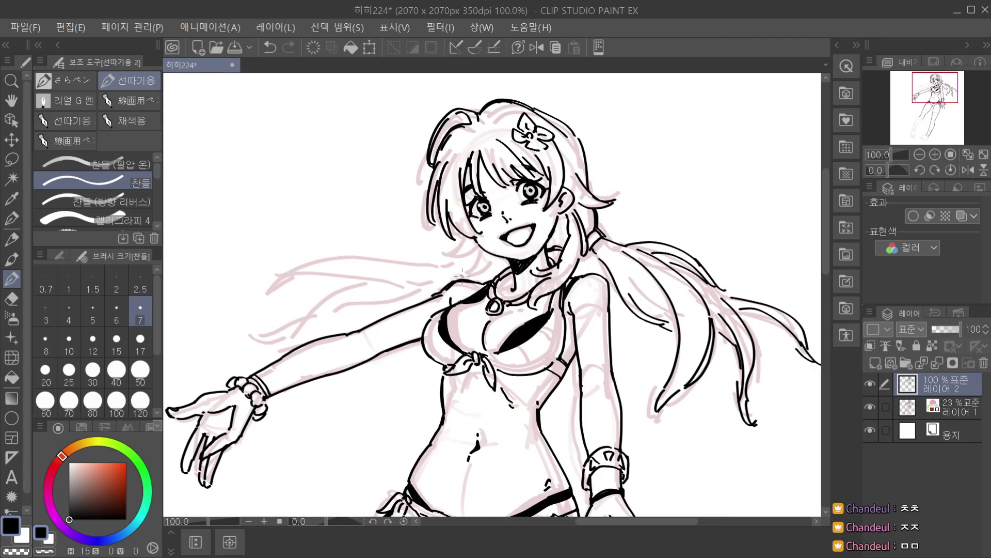
scroll(460, 256, "up", 1)
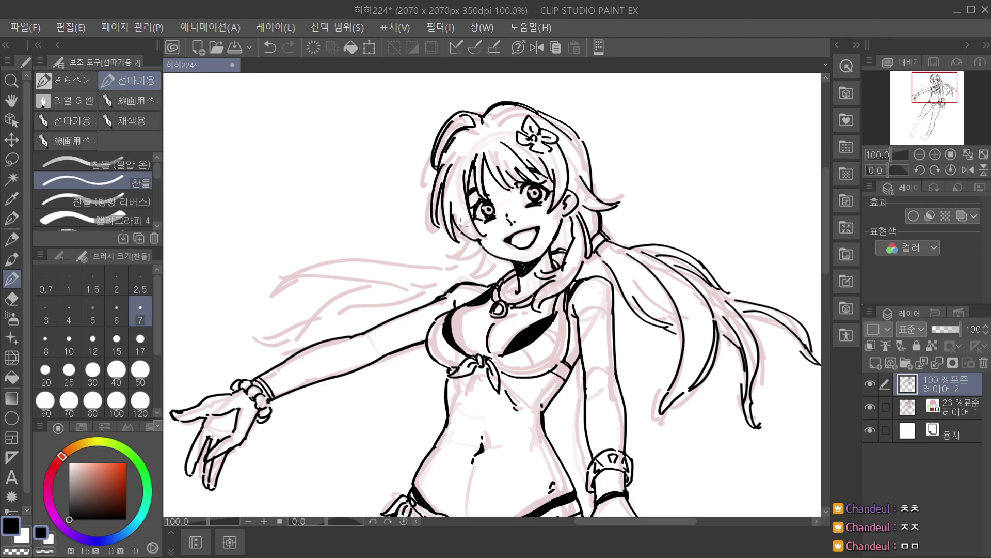
scroll(459, 228, "down", 1)
scroll(442, 256, "up", 2)
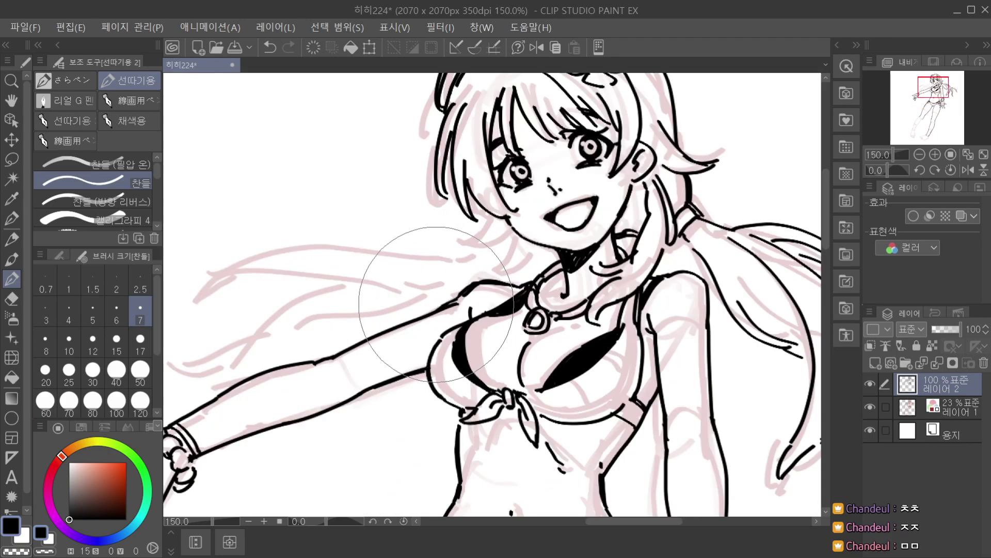
scroll(464, 293, "down", 3)
scroll(495, 268, "up", 3)
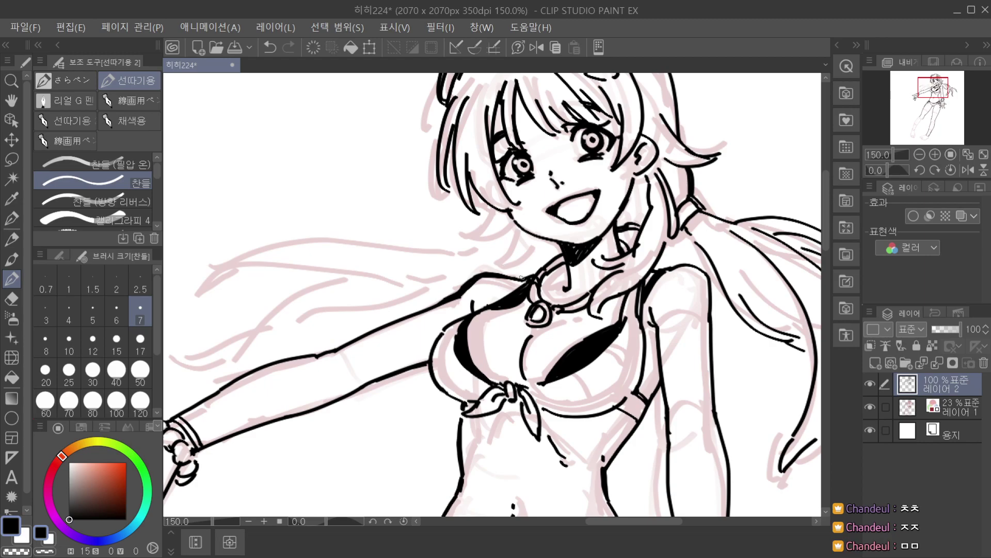
left_click_drag(525, 278, 532, 281)
scroll(537, 258, "down", 2)
scroll(540, 253, "up", 1)
scroll(535, 261, "down", 1)
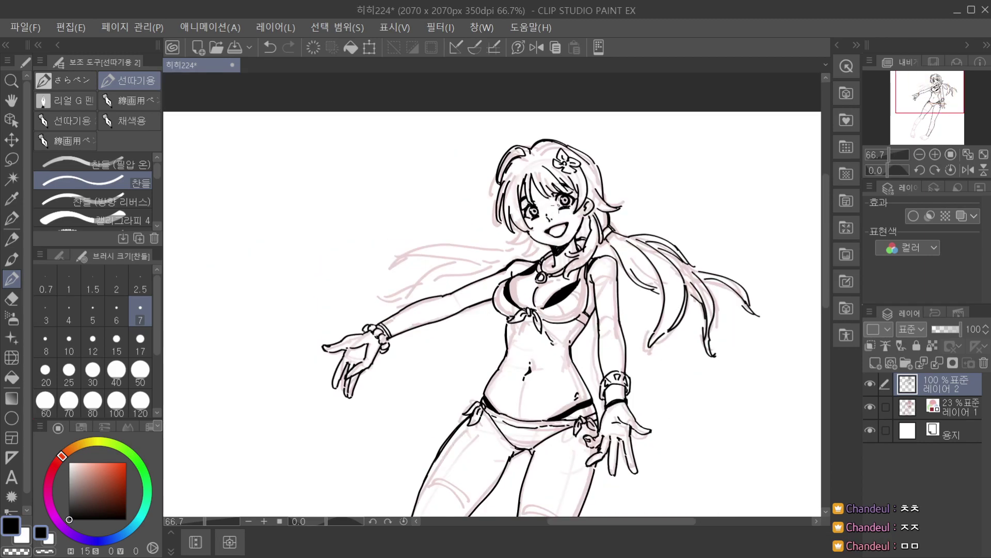
Check the line art of the whole figure with the sketch layer 레이어 1 hidden and shown.
scroll(491, 295, "down", 2)
left_click(874, 407)
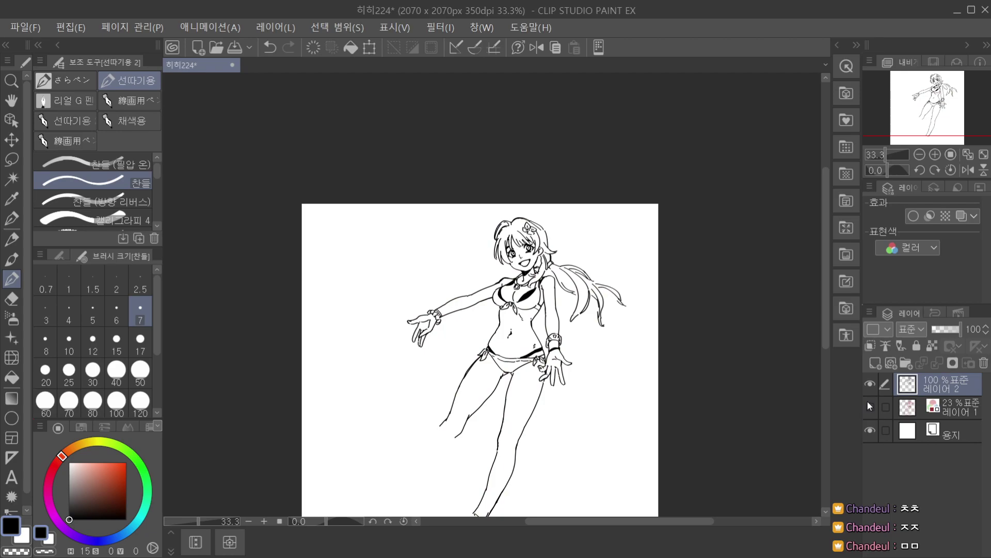
left_click(870, 399)
scroll(517, 286, "up", 2)
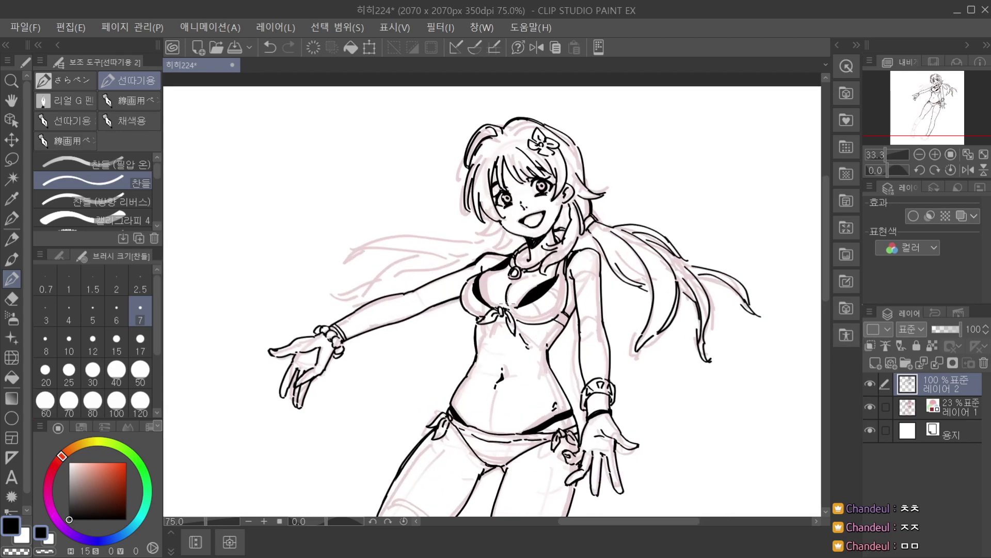
scroll(518, 286, "up", 2)
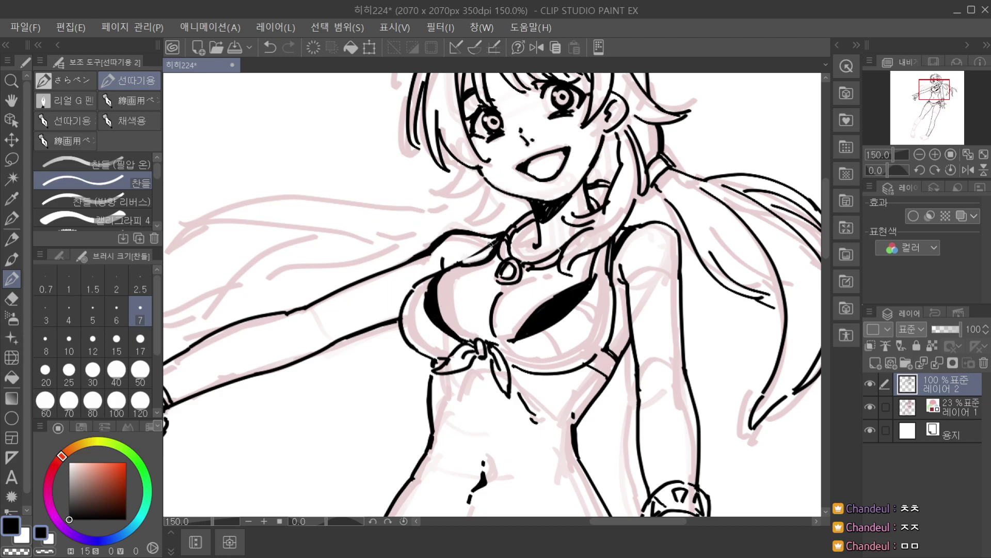
scroll(469, 264, "down", 4)
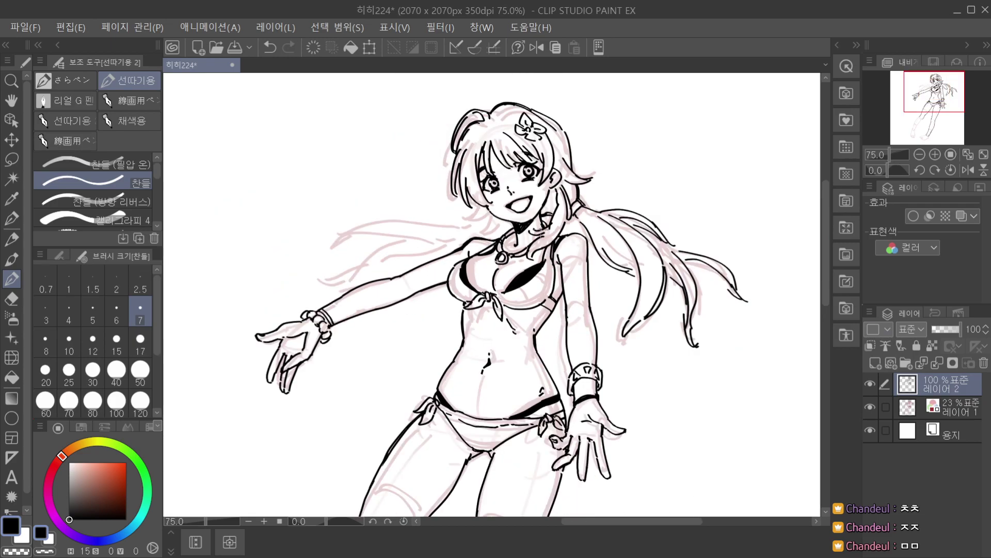
left_click(872, 400)
left_click(871, 406)
left_click(871, 406)
left_click(872, 406)
key("space")
left_click_drag(462, 369, 457, 326)
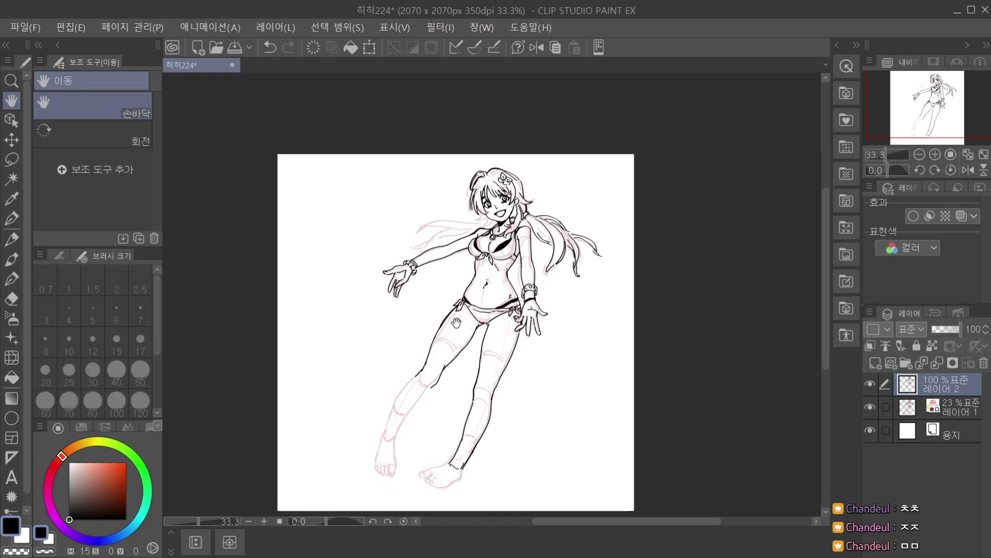
Ink the hair tips beside the cheek and the short locks falling over the shoulder of the outstretched arm.
left_click_drag(479, 234, 449, 306)
scroll(480, 282, "up", 1)
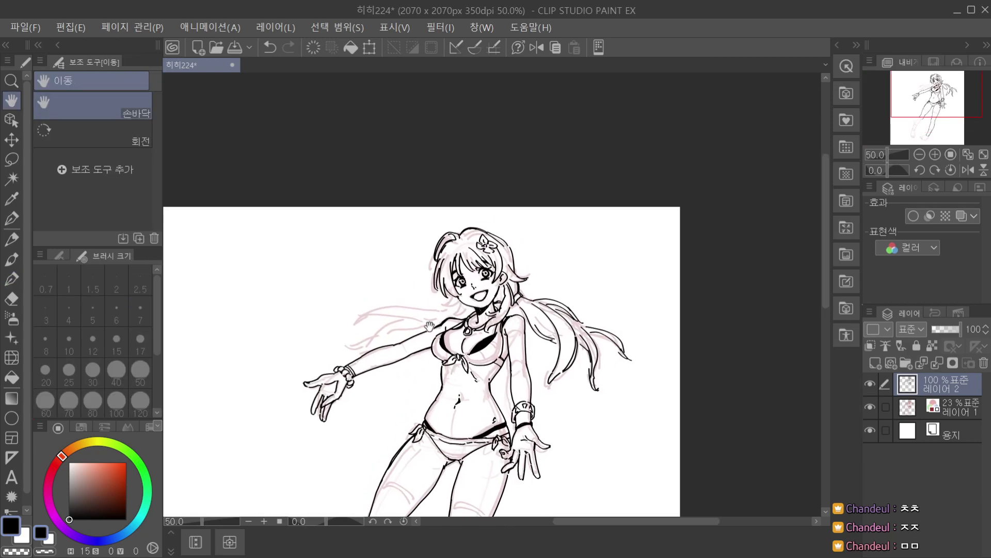
scroll(466, 290, "up", 1)
key("p")
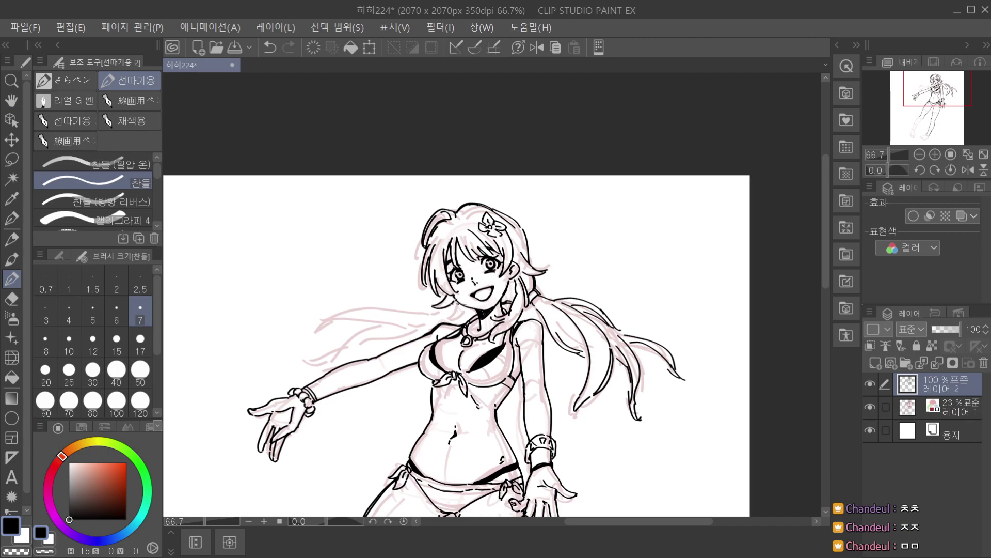
scroll(454, 308, "up", 1)
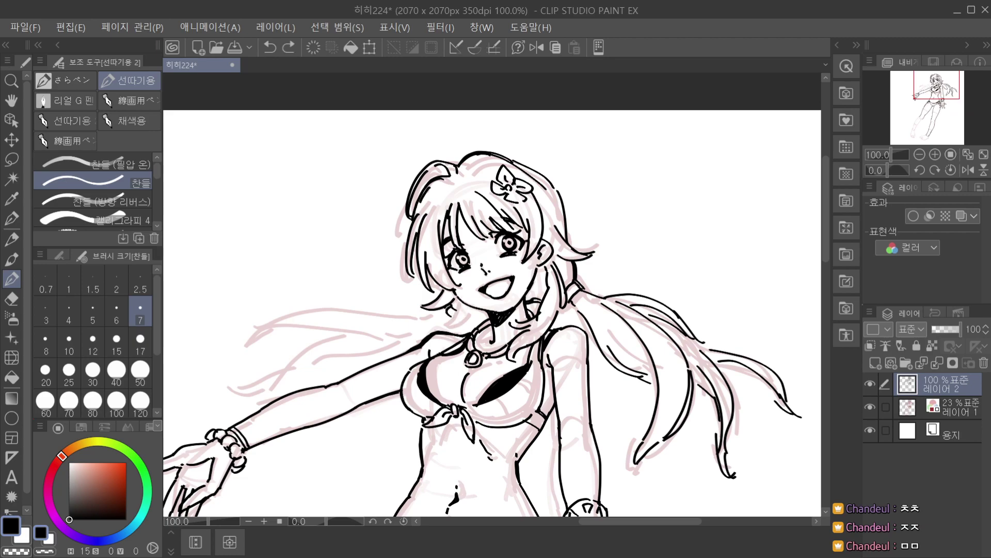
mouse_move(463, 311)
left_mouse_down()
mouse_move(446, 330)
mouse_move(482, 329)
left_mouse_up()
scroll(494, 307, "down", 1)
scroll(461, 324, "up", 1)
scroll(461, 325, "down", 1)
scroll(461, 324, "up", 1)
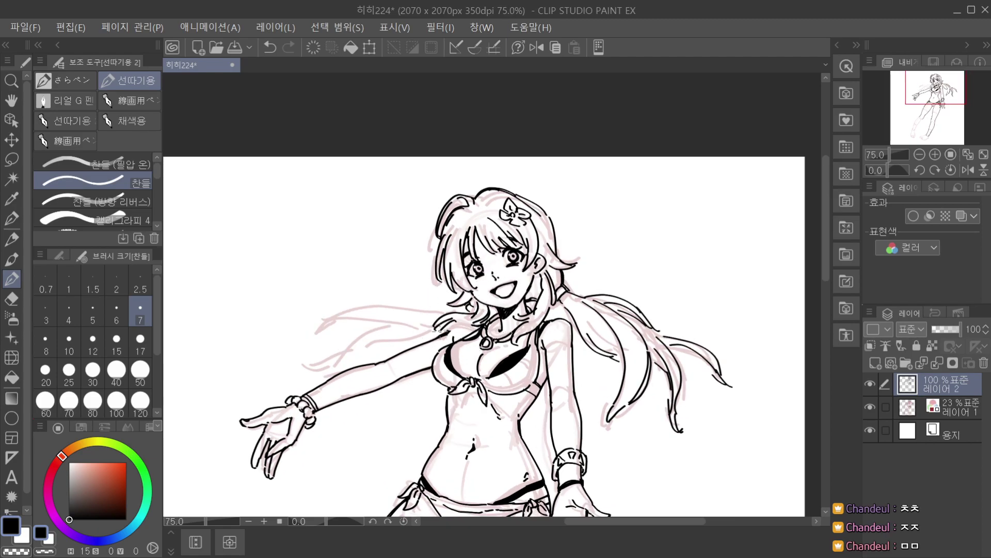
scroll(470, 324, "down", 1)
scroll(471, 324, "up", 3)
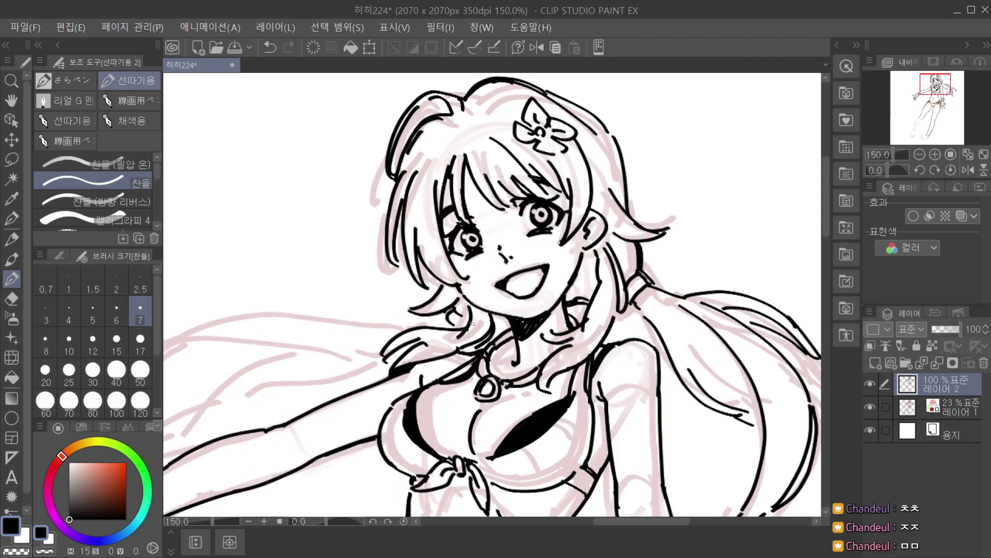
Ink the hair ties at the base of both pigtails, undoing and redrawing strokes as needed.
key("ctrl+z")
scroll(495, 307, "down", 2)
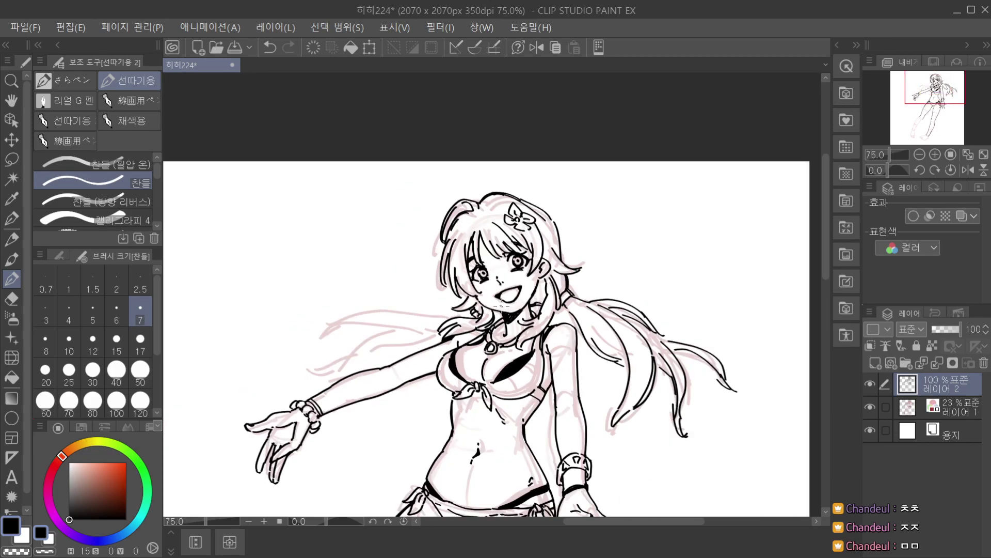
scroll(577, 305, "up", 1)
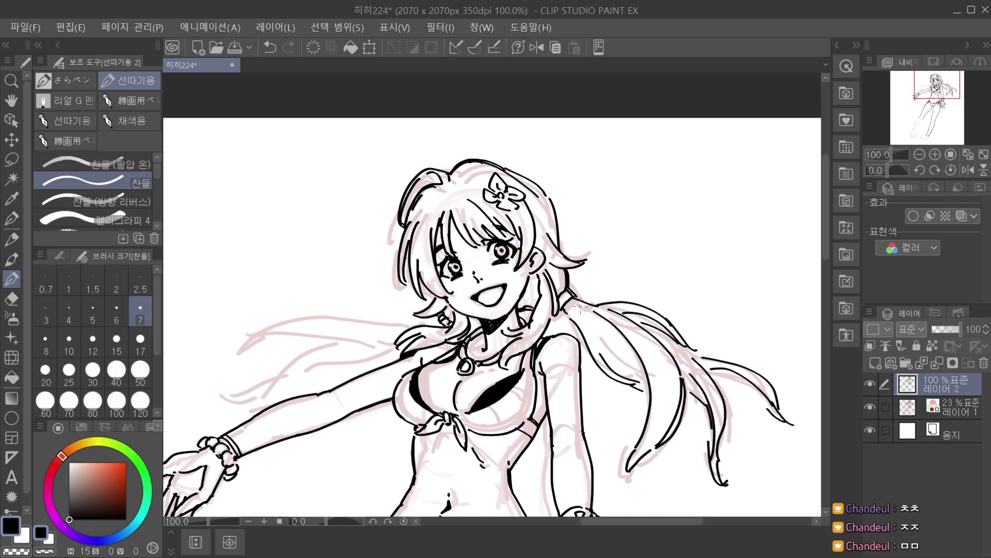
key("ctrl+z")
left_click_drag(566, 293, 571, 300)
scroll(575, 274, "up", 1)
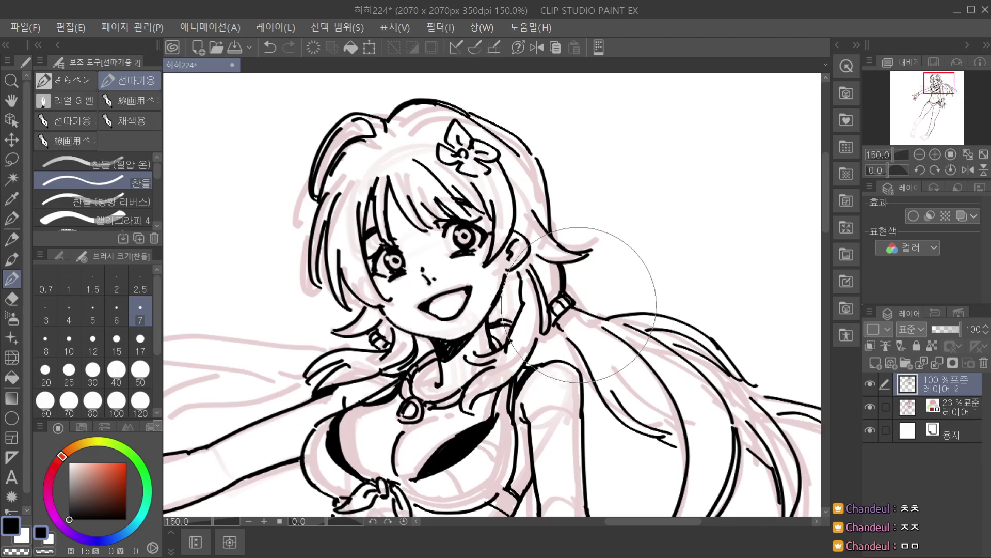
scroll(573, 287, "down", 2)
scroll(571, 301, "up", 2)
Compare the inked hair ties and locks against the figure with the sketch layer 레이어 1 hidden and shown.
key("ctrl+minus")
key("ctrl+minus")
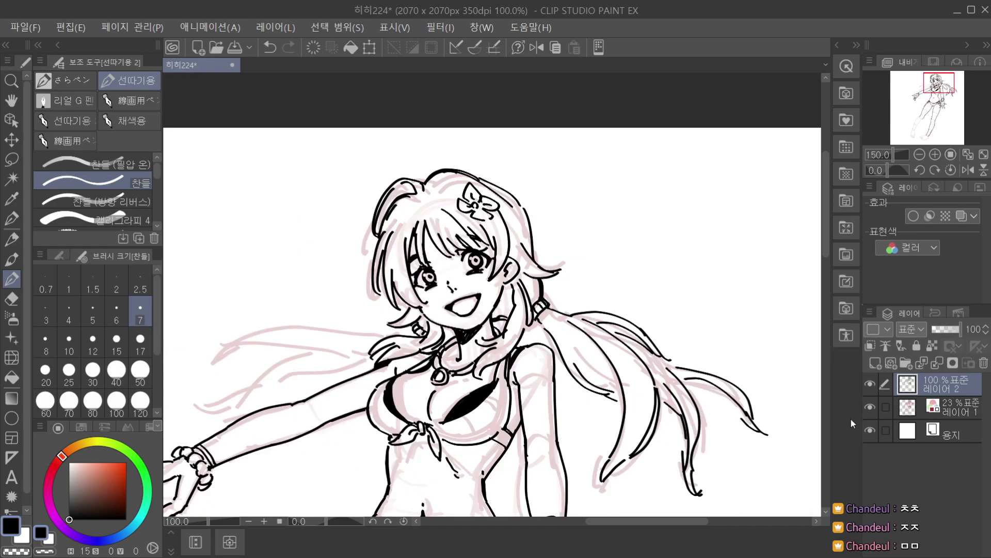
left_click(871, 407)
key("ctrl+minus")
left_click(869, 408)
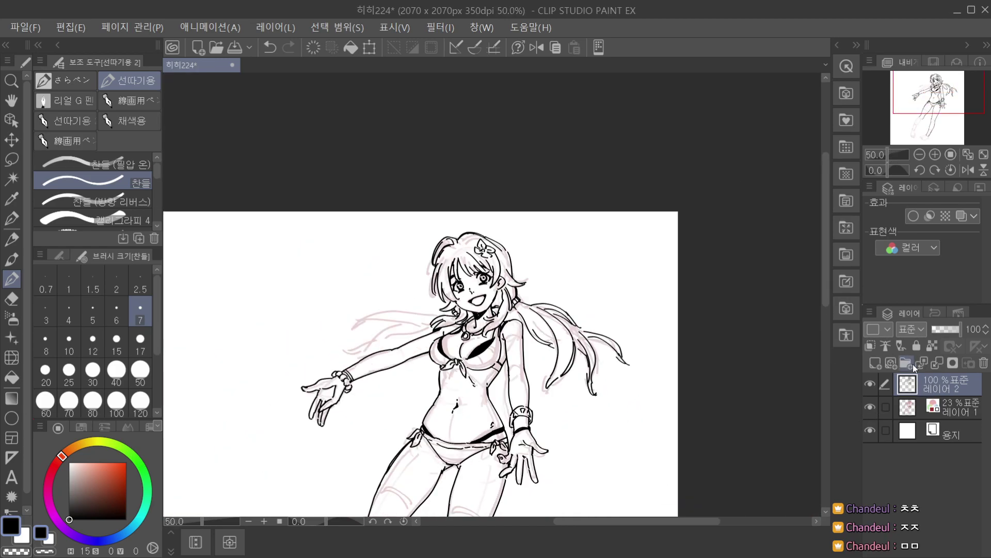
Ink the upper strands of the pigtail flowing above the outstretched arm, undoing and redrawing strokes until they follow the sketch.
scroll(454, 315, "up", 1)
key("ctrl+z")
mouse_move(453, 312)
left_mouse_down()
mouse_move(363, 304)
mouse_move(391, 308)
mouse_move(317, 323)
left_mouse_up()
key("ctrl+z")
key("ctrl+z")
left_click_drag(383, 307, 317, 333)
left_click_drag(358, 314, 318, 332)
key("ctrl+z")
key("ctrl+z")
mouse_move(391, 309)
left_mouse_down()
mouse_move(352, 307)
mouse_move(329, 319)
mouse_move(384, 320)
left_mouse_up()
key("ctrl+z")
key("ctrl+z")
mouse_move(380, 320)
left_mouse_down()
mouse_move(333, 343)
mouse_move(386, 321)
mouse_move(341, 339)
left_mouse_up()
key("ctrl+z")
key("ctrl+z")
key("ctrl+z")
key("ctrl+z")
Ink the lower strands of the same pigtail along the outstretched arm, redrawing them until the curves taper cleanly.
mouse_move(380, 318)
left_mouse_down()
mouse_move(332, 346)
mouse_move(369, 334)
mouse_move(308, 348)
mouse_move(348, 350)
mouse_move(304, 351)
left_mouse_up()
key("ctrl+z")
key("ctrl+z")
key("ctrl+z")
mouse_move(323, 353)
left_mouse_down()
mouse_move(297, 379)
mouse_move(380, 342)
mouse_move(326, 357)
mouse_move(388, 343)
left_mouse_up()
key("ctrl+z")
scroll(338, 356, "down", 2)
scroll(347, 359, "up", 2)
key("ctrl+z")
key("ctrl+z")
key("ctrl+z")
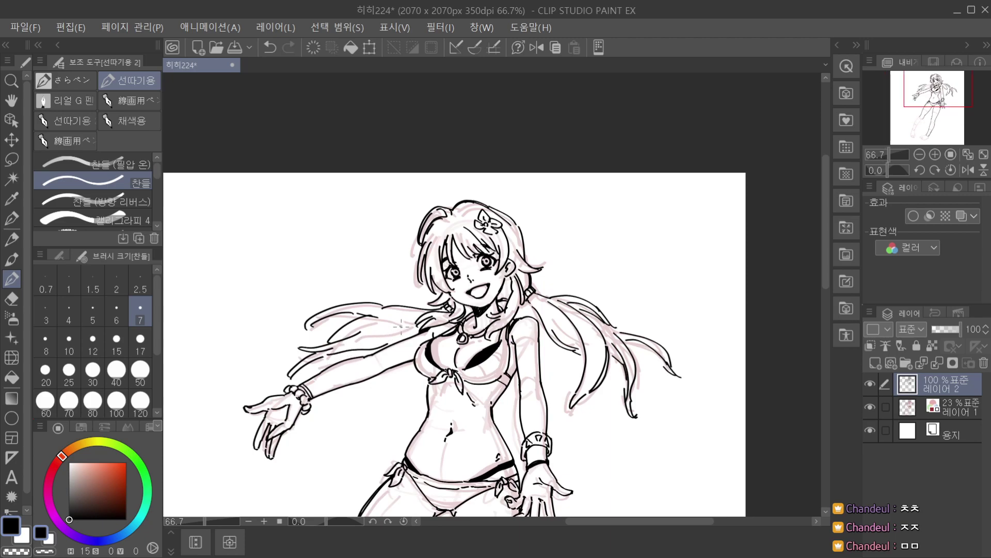
scroll(366, 336, "up", 1)
key("ctrl+z")
left_click_drag(321, 359, 391, 345)
Redraw an inner strand line in the middle of the pigtail above the outstretched arm.
scroll(410, 331, "down", 2)
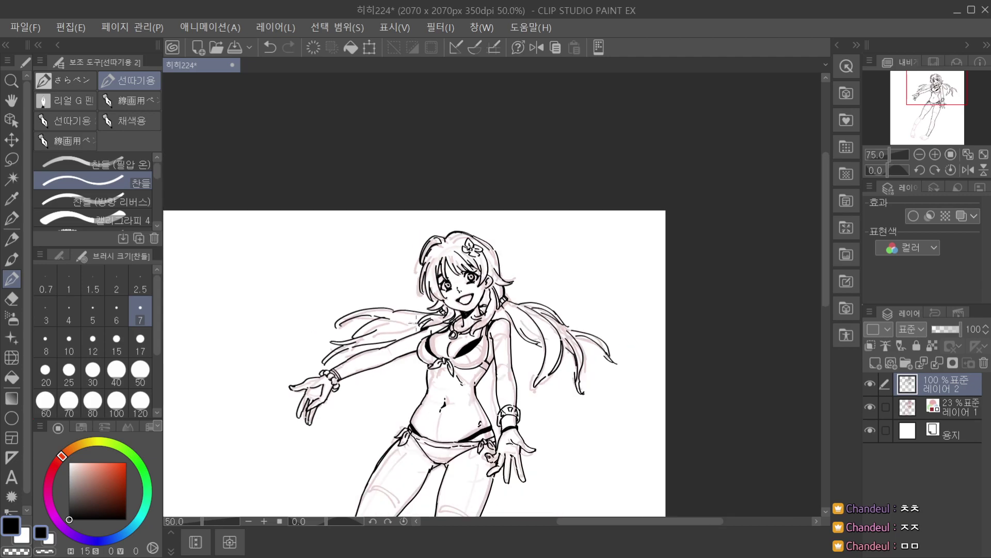
scroll(411, 333, "up", 2)
scroll(413, 333, "down", 2)
scroll(411, 328, "up", 2)
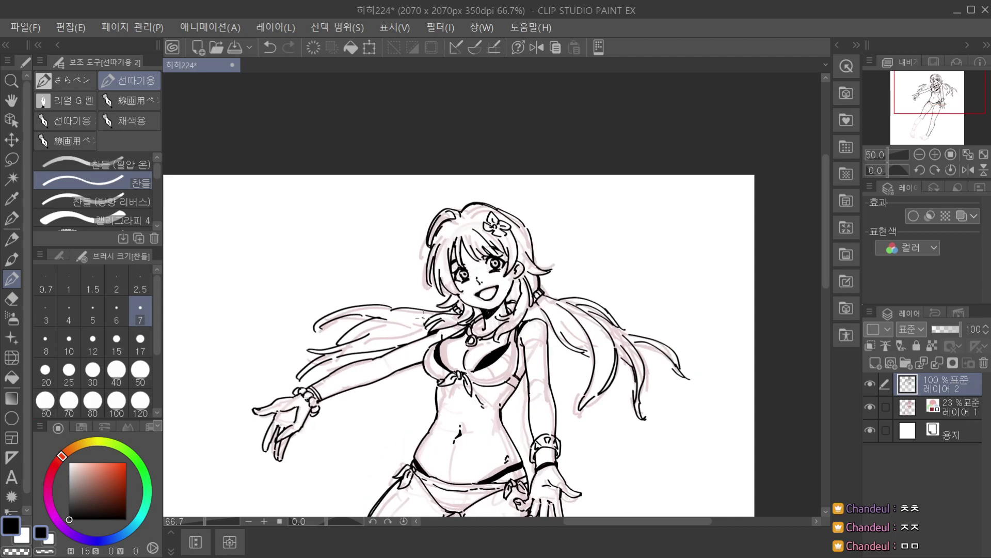
key("ctrl+z")
mouse_move(362, 346)
left_mouse_down()
mouse_move(415, 328)
mouse_move(391, 326)
left_mouse_up()
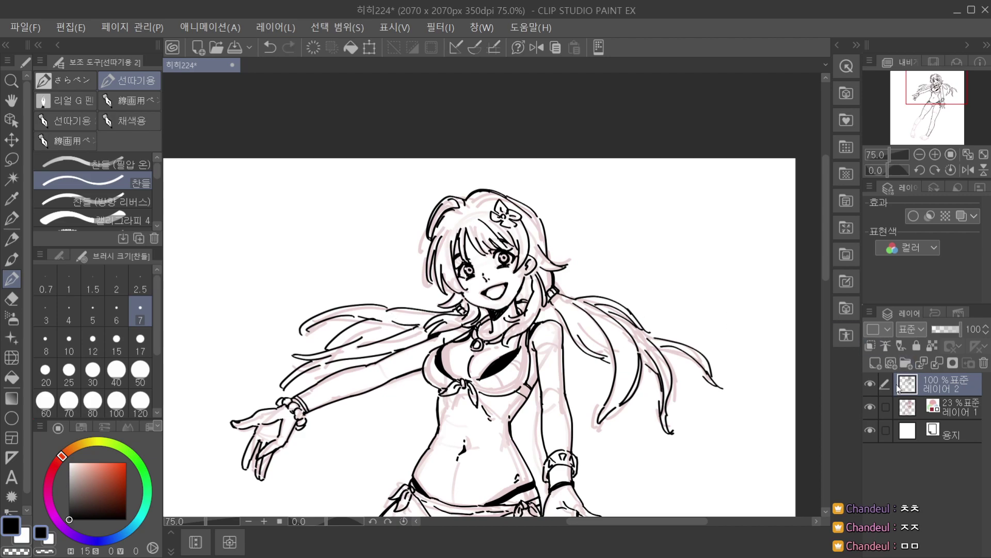
Hide the sketch layer 레이어 1 and review the line art of the whole figure.
key("ctrl+minus")
key("ctrl+minus")
left_click(870, 407)
key("ctrl+minus")
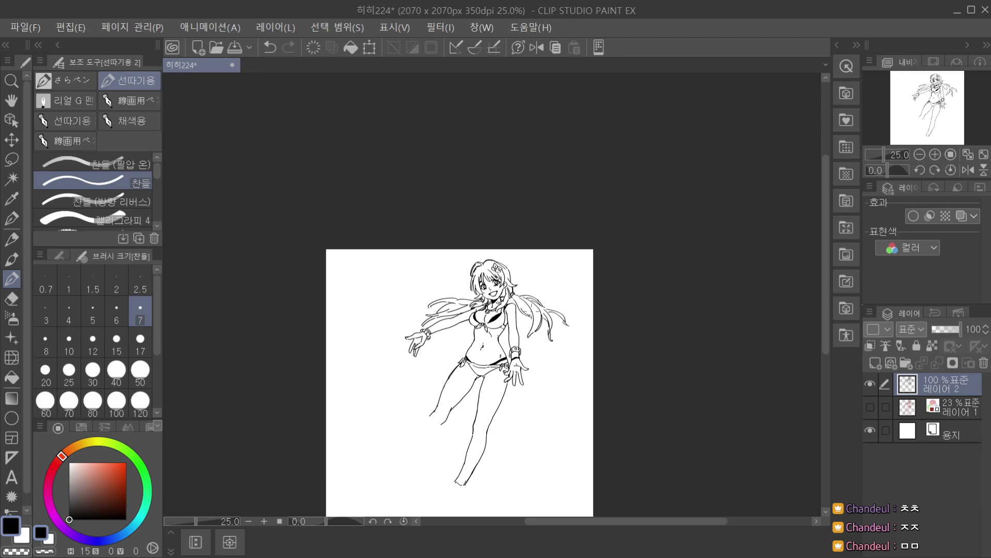
Add inner strand lines to the pigtail trailing behind the lowered arm.
scroll(528, 313, "up", 3)
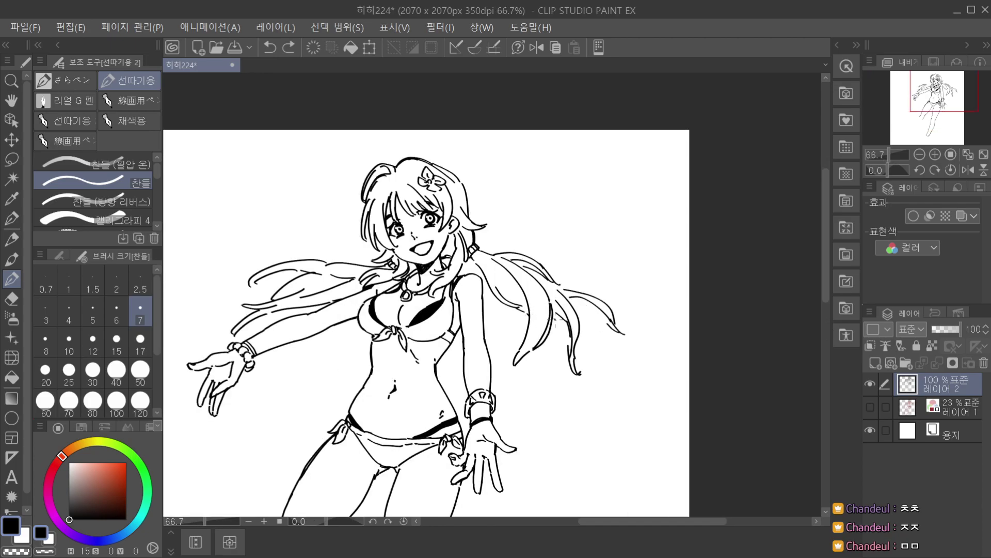
key("ctrl+minus")
key("ctrl+minus")
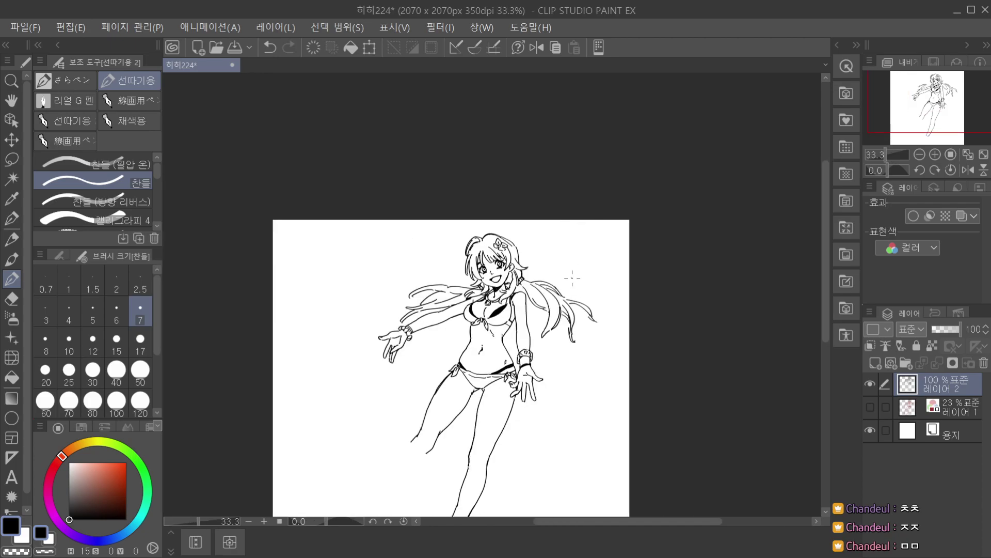
scroll(572, 277, "up", 1)
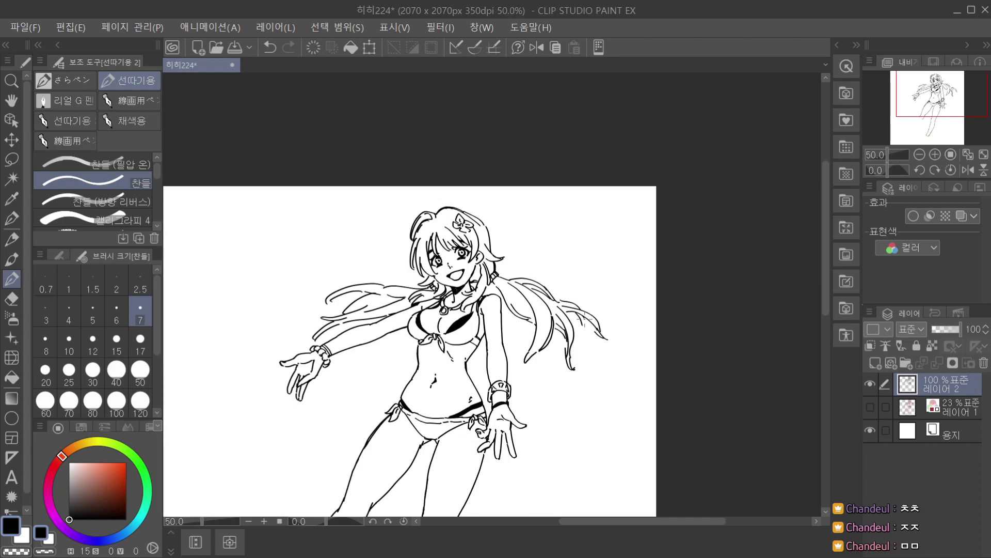
scroll(599, 270, "down", 2)
key("ctrl+plus")
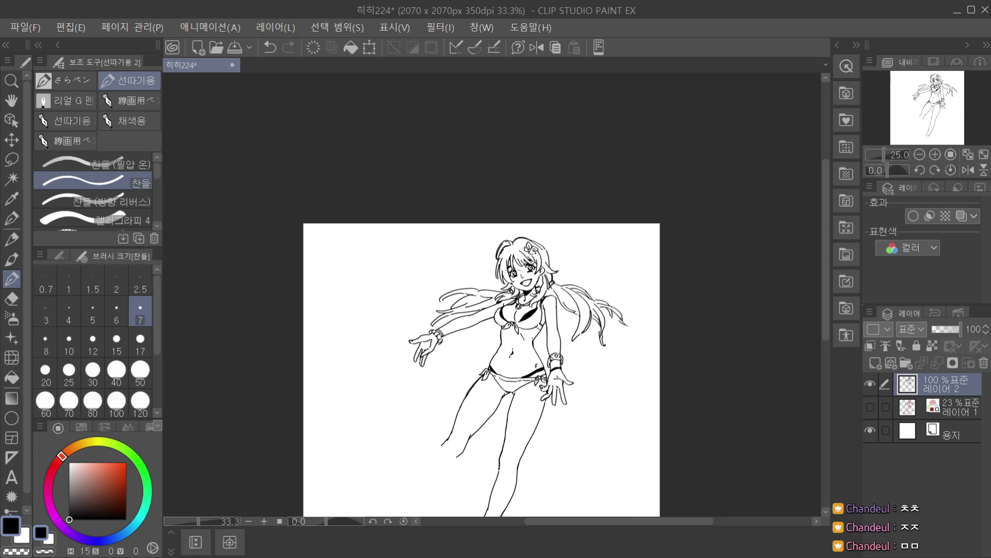
Touch up the hair contour at the side of the head beside the bangs, redrawing the stroke.
scroll(506, 257, "up", 5)
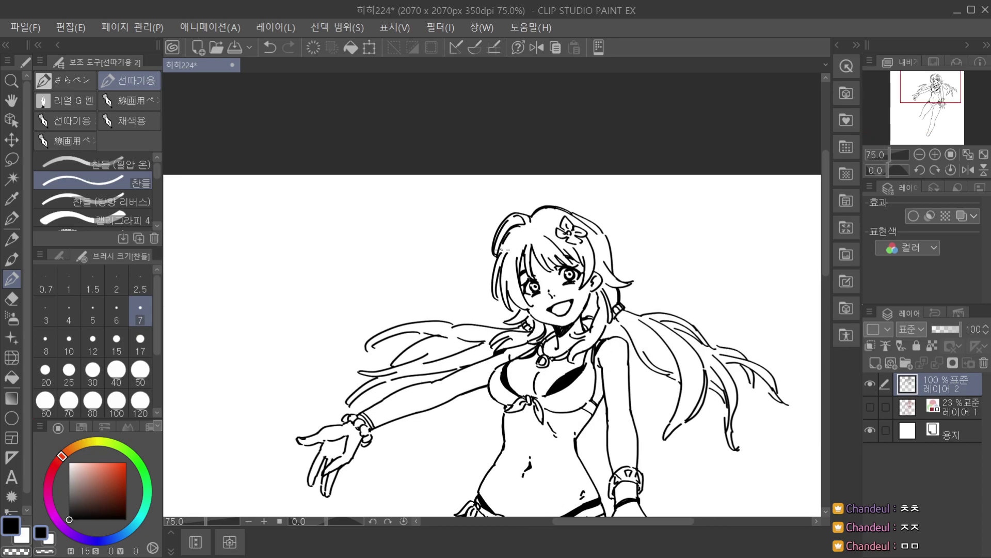
scroll(519, 298, "down", 5)
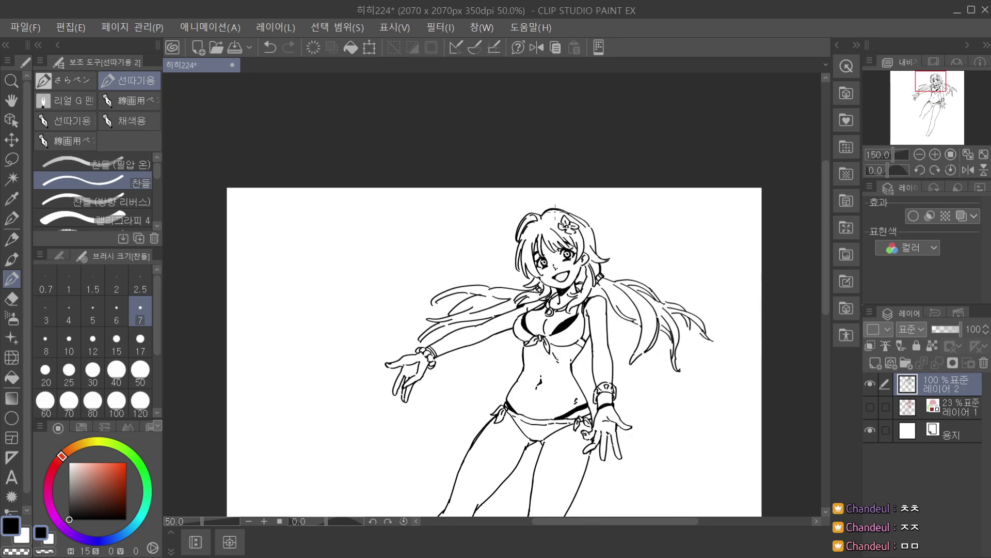
scroll(527, 238, "up", 3)
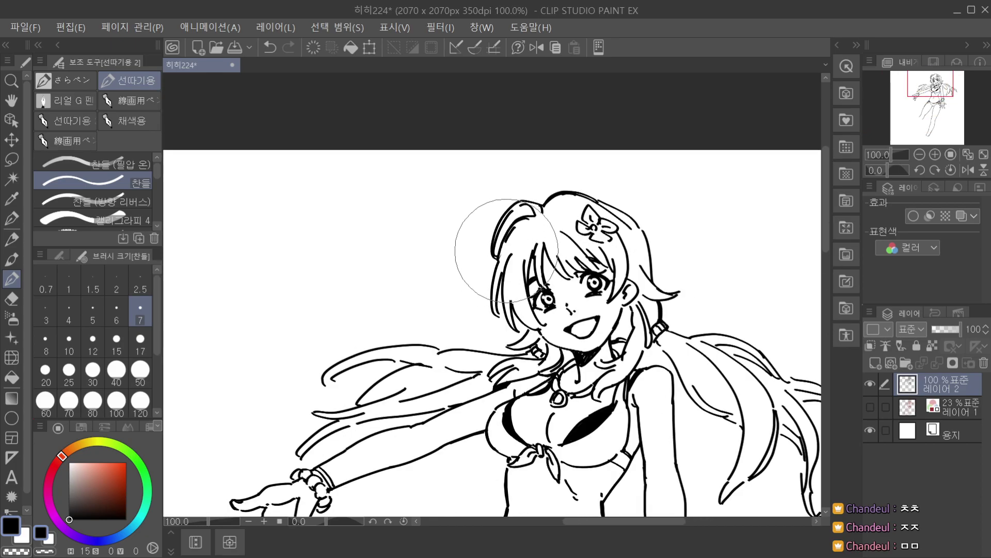
scroll(516, 212, "down", 2)
scroll(488, 276, "up", 4)
key("ctrl+z")
left_click_drag(489, 277, 481, 299)
scroll(521, 221, "down", 5)
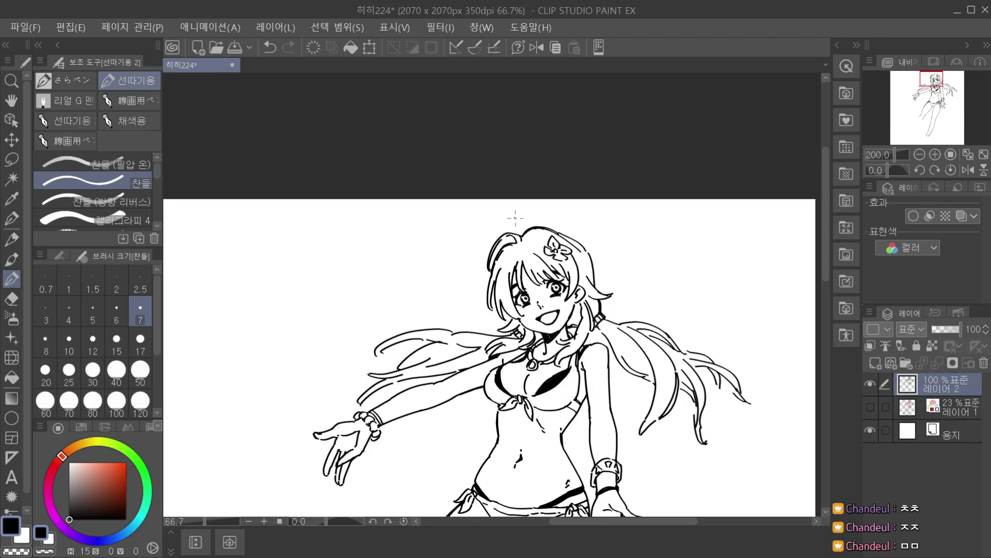
Save the drawing, keep 레이어 2 as the active layer and show the sketch layer 레이어 1 again.
scroll(547, 182, "up", 2)
scroll(543, 184, "down", 2)
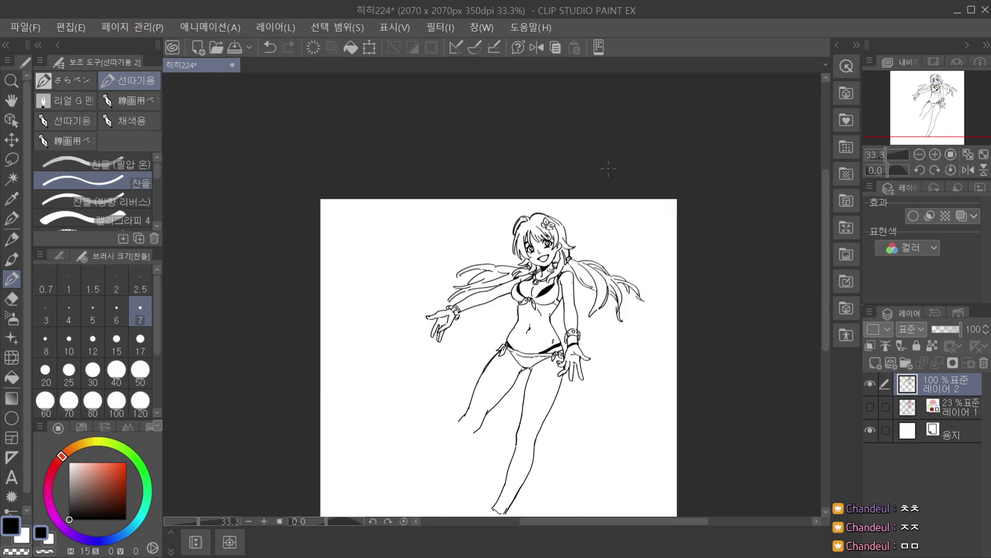
key("h")
scroll(708, 381, "down", 1)
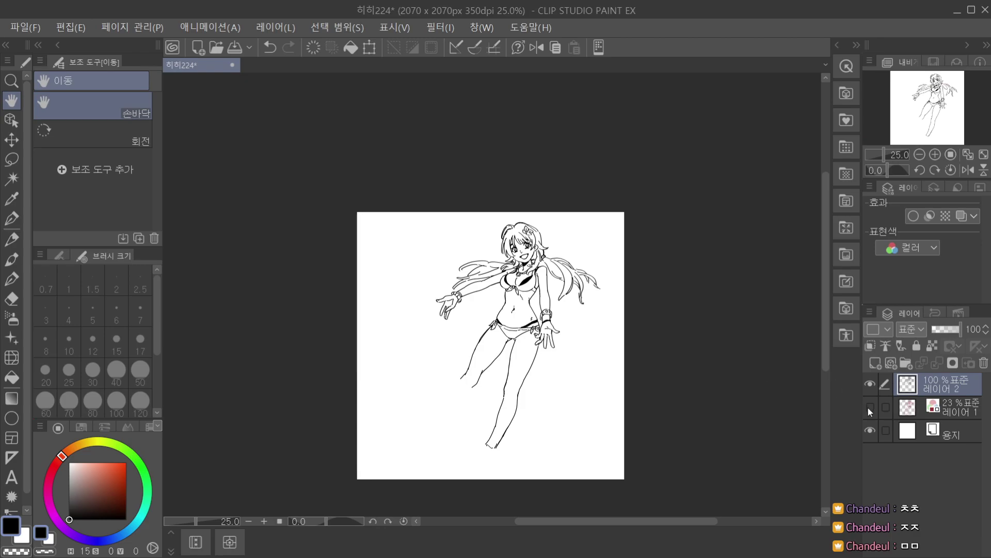
key("p")
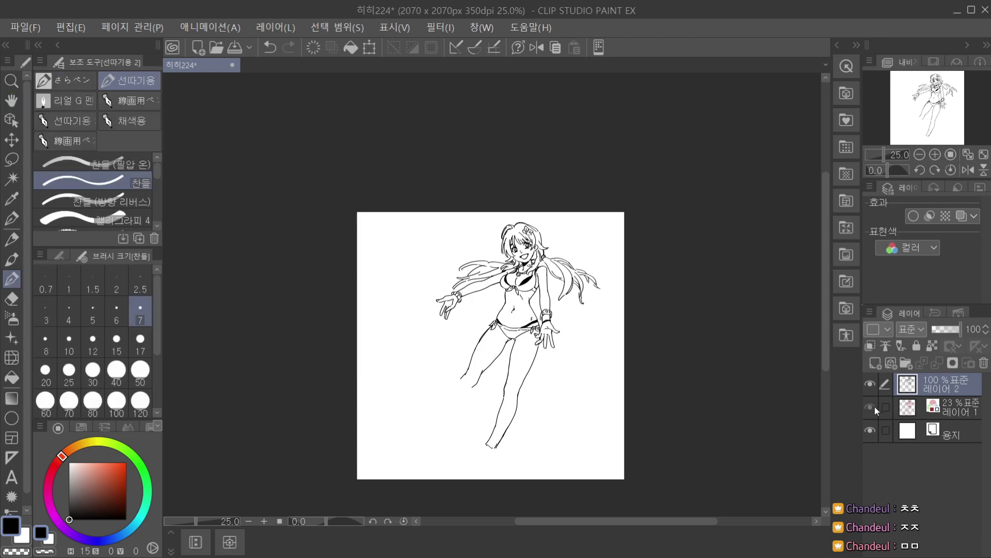
left_click(924, 433)
key("ctrl+s")
left_click(935, 386)
key("space")
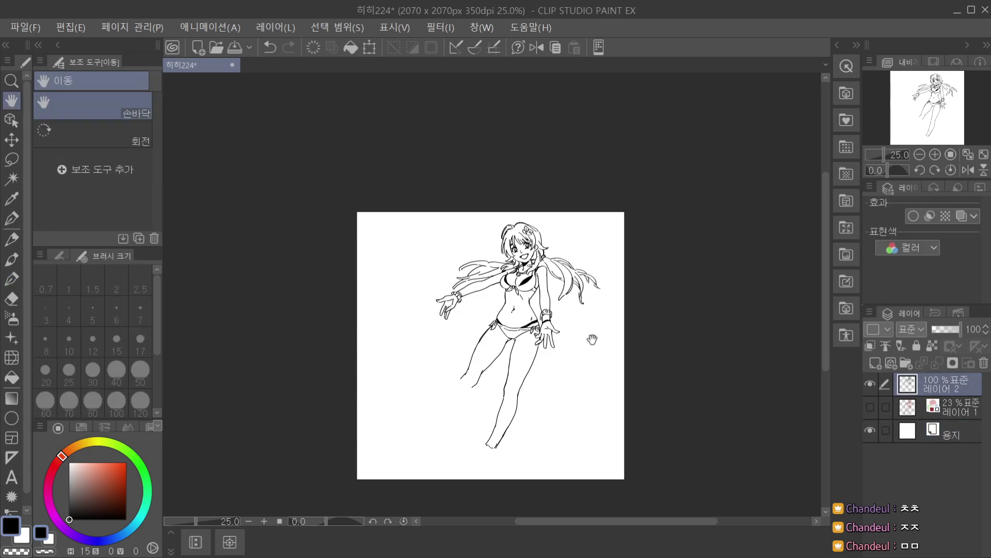
left_click_drag(597, 338, 609, 264)
scroll(609, 265, "up", 1)
left_click(870, 407)
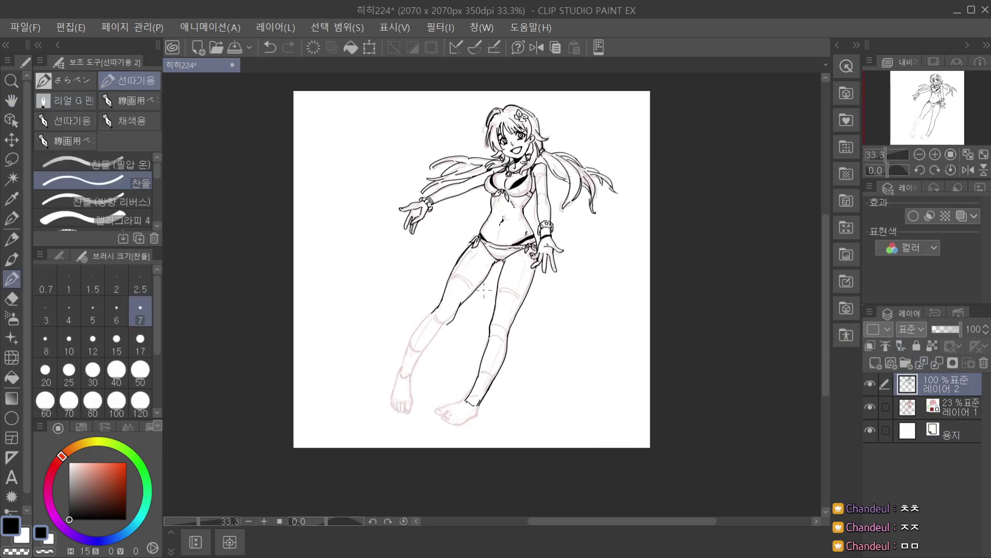
Ink the outer contour of the lower leg below the outstretched arm, from the knee to the ankle.
scroll(458, 295, "up", 2)
scroll(470, 279, "down", 1)
left_click_drag(426, 318, 378, 377)
key("ctrl+z")
left_click_drag(416, 332, 388, 368)
key("ctrl+z")
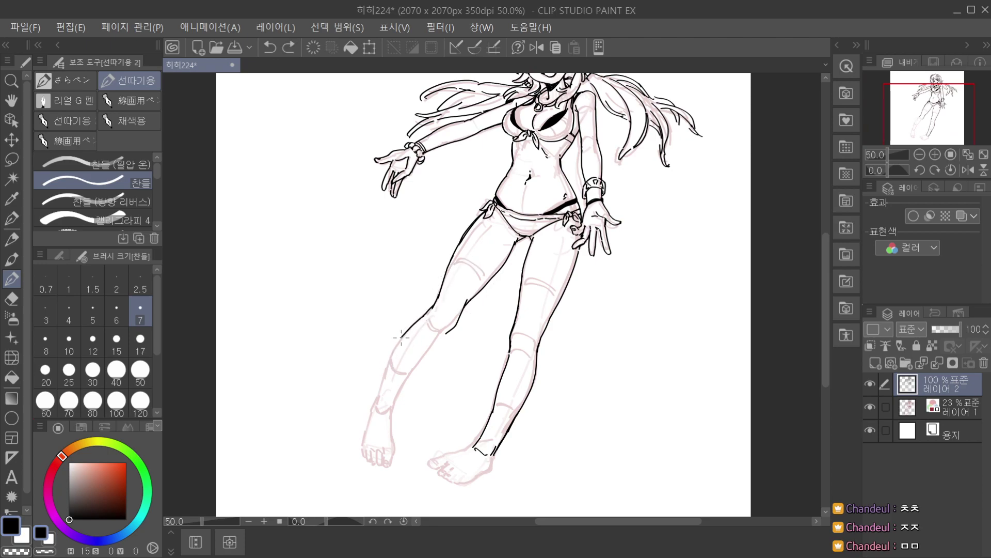
key("ctrl+z")
key("ctrl+z")
left_click_drag(420, 319, 389, 356)
key("ctrl+z")
key("ctrl+z")
scroll(393, 383, "down", 3)
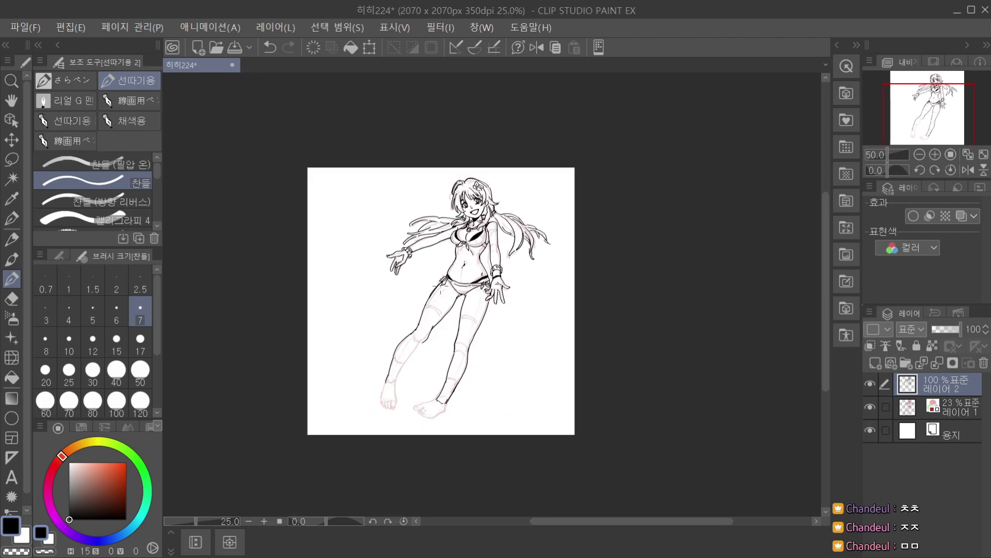
scroll(425, 341, "up", 3)
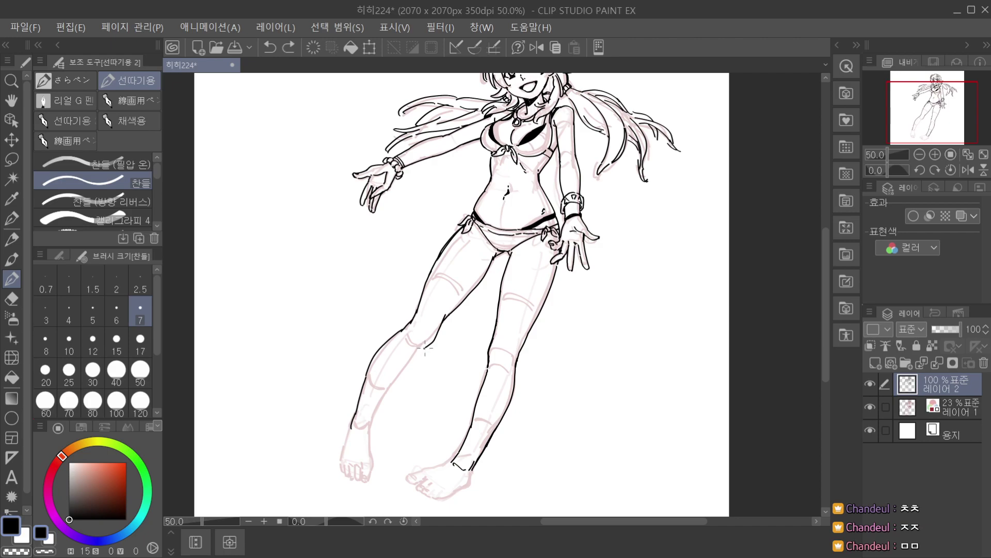
Ink the inner calf contour of the same leg from below the knee to the ankle.
key("ctrl+z")
left_click_drag(420, 351, 371, 428)
key("ctrl+z")
key("ctrl+z")
left_click_drag(389, 389, 371, 428)
key("ctrl+minus")
key("ctrl+minus")
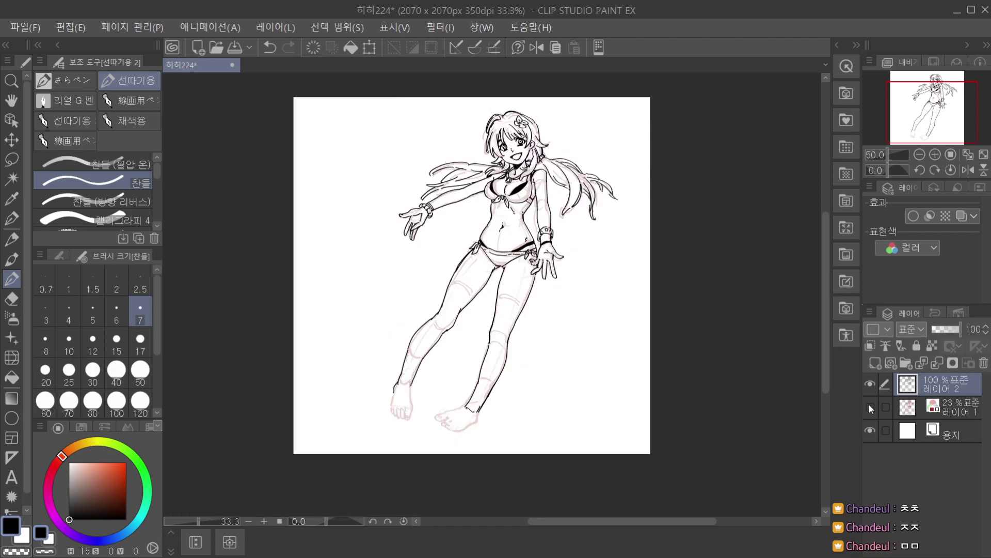
Ink the outline of the foot on the same leg, covering both sides and the toe edge.
scroll(415, 368, "up", 3)
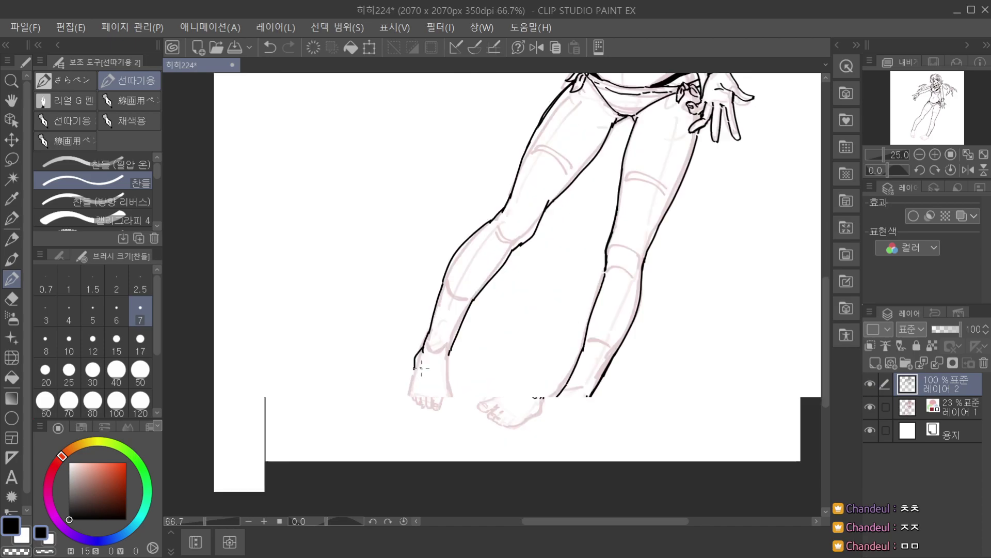
left_click_drag(414, 367, 405, 398)
key("ctrl+z")
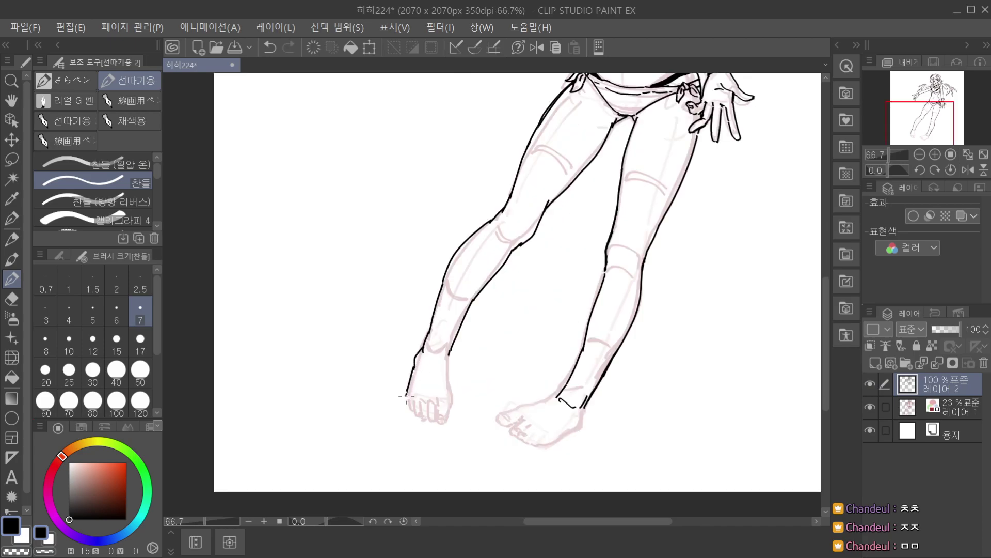
mouse_move(449, 355)
left_mouse_down()
mouse_move(442, 413)
mouse_move(443, 405)
left_mouse_up()
key("ctrl+z")
key("ctrl+z")
key("ctrl+z")
Check the leg line art with the sketch layer 레이어 1 hidden, show the sketch again and save the drawing.
key("ctrl+minus")
key("ctrl+minus")
key("ctrl+minus")
left_click(870, 406)
left_click(870, 405)
left_click_drag(503, 327, 463, 354)
key("ctrl+plus")
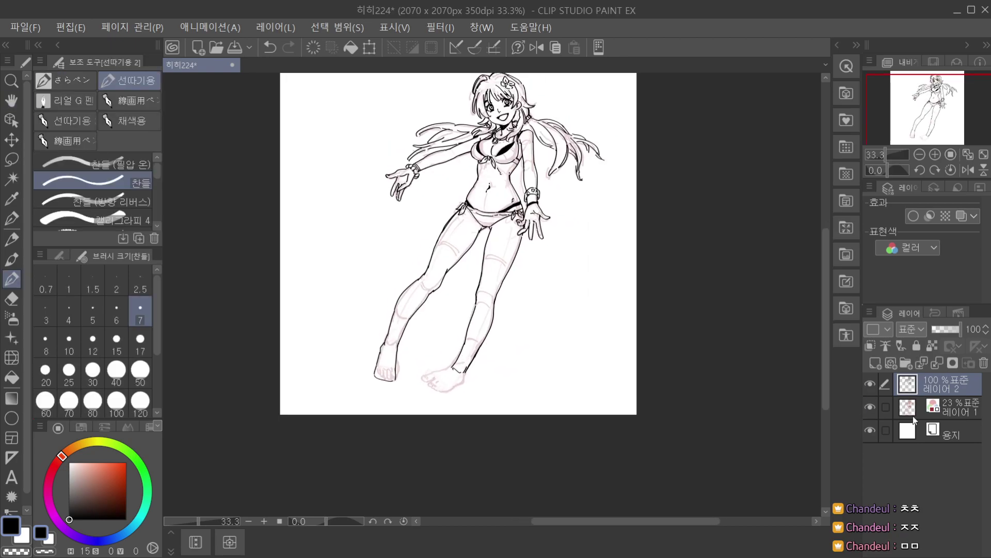
left_click(929, 421)
key("ctrl+s")
left_click(942, 387)
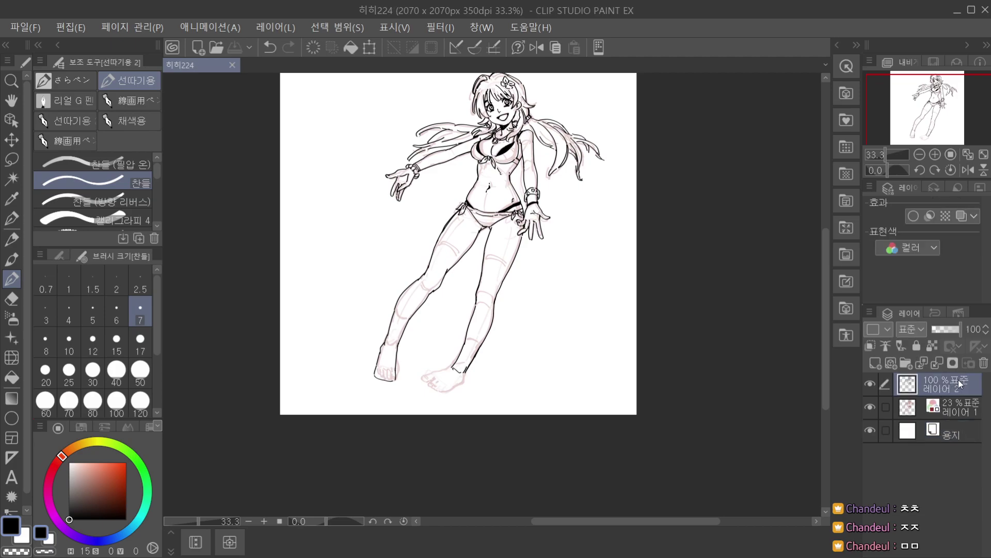
Ink the upper edge and rough toe edge of the other foot, following the sketch from the ankle.
key("ctrl+z")
scroll(444, 368, "up", 2)
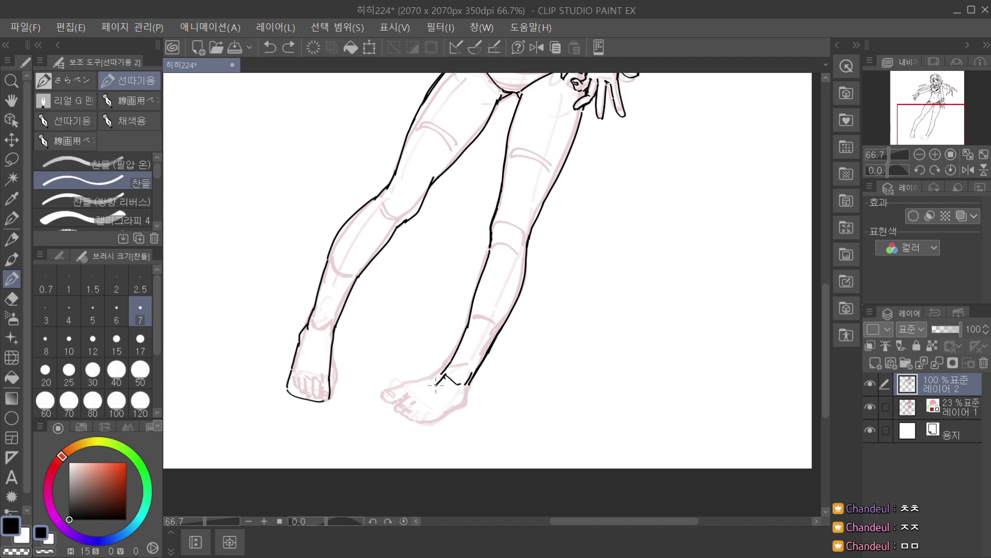
mouse_move(433, 382)
left_mouse_down()
mouse_move(397, 400)
mouse_move(409, 428)
mouse_move(442, 418)
left_mouse_up()
key("ctrl+z")
key("ctrl+z")
key("ctrl+z")
key("ctrl+z")
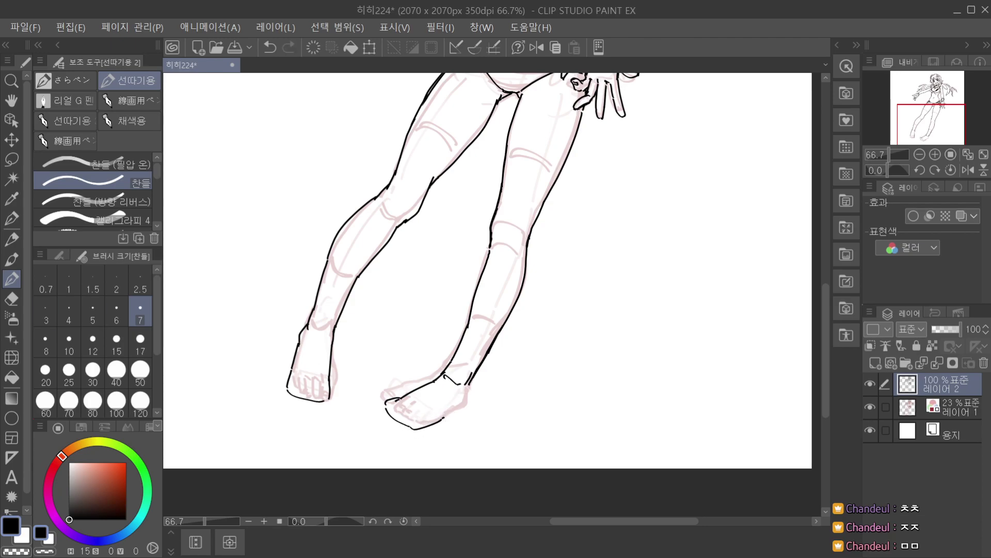
Ink the sole and heel contour of this foot, joining it to the back of the ankle.
mouse_move(429, 409)
left_mouse_down()
mouse_move(464, 398)
mouse_move(459, 414)
left_mouse_up()
scroll(460, 393, "up", 1)
key("ctrl+z")
key("ctrl+z")
key("ctrl+z")
key("ctrl+z")
left_click_drag(469, 383, 466, 395)
scroll(474, 364, "down", 2)
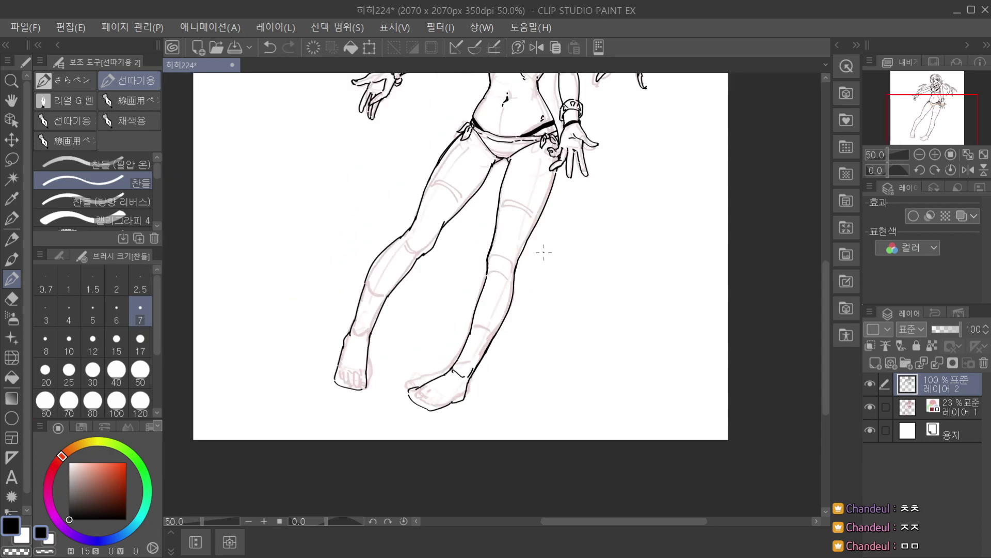
Compare the line art with the sketch, erase the stray line across the ankle and touch up the heel contour.
scroll(544, 252, "down", 2)
left_click(870, 406)
left_click(870, 407)
scroll(463, 325, "up", 4)
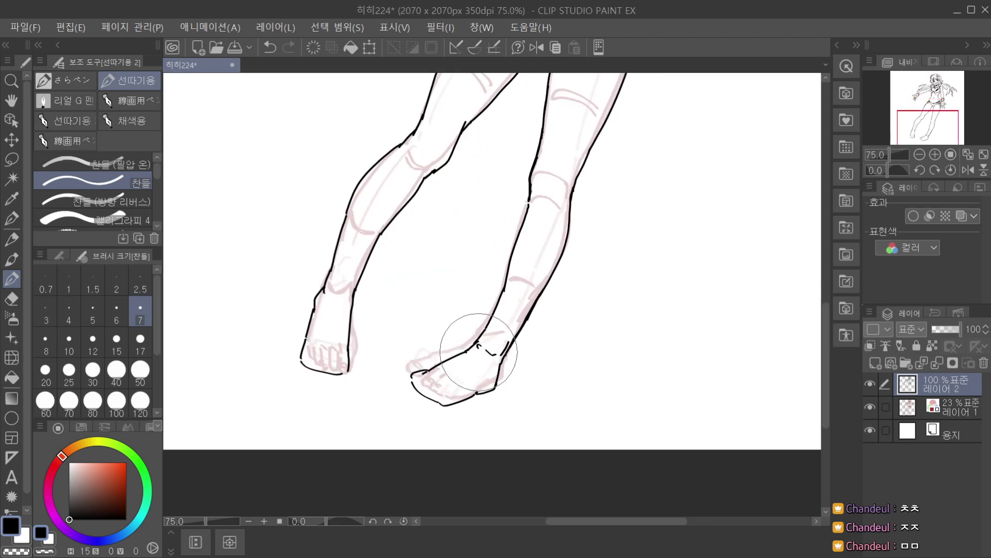
key("ctrl+z")
key("ctrl+z")
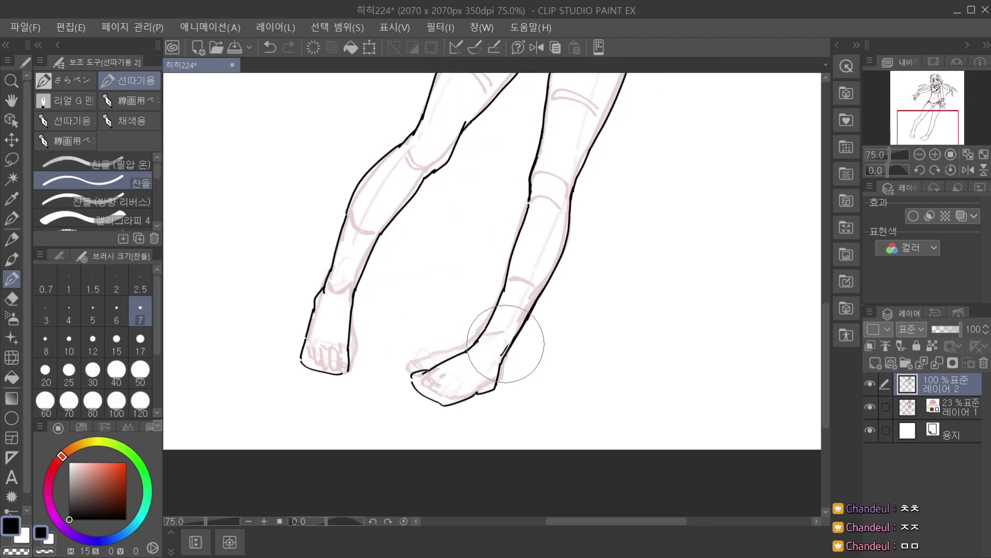
scroll(519, 281, "up", 2)
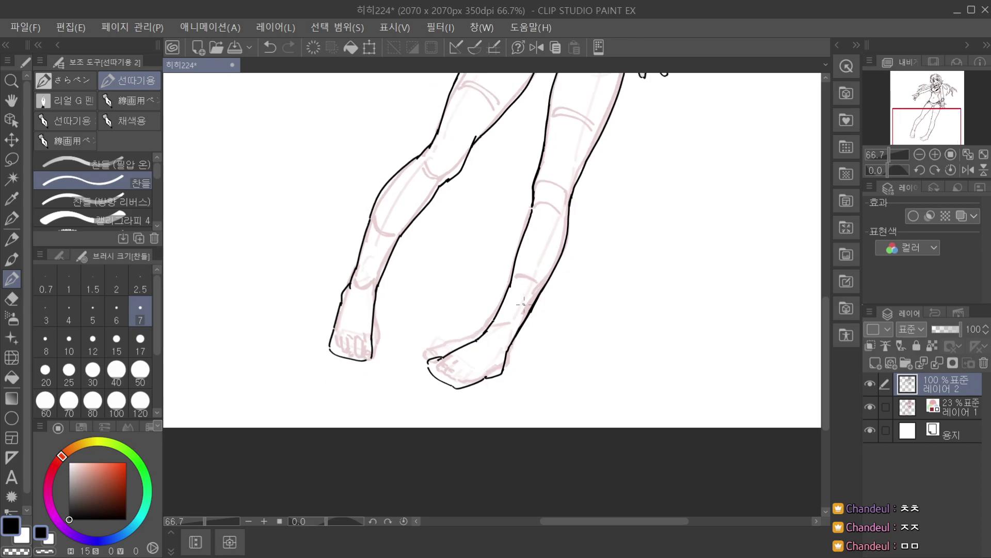
left_click_drag(504, 360, 503, 366)
scroll(509, 330, "down", 1)
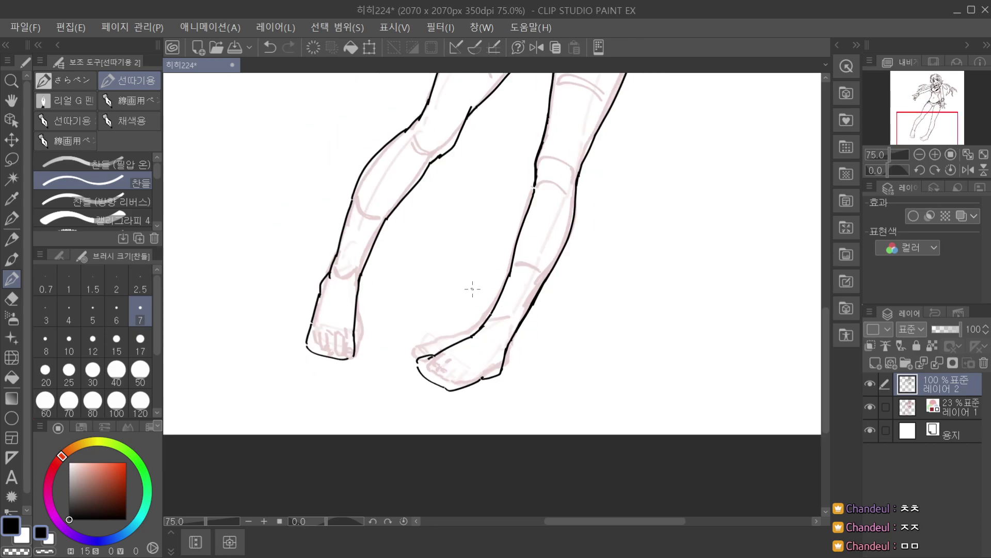
Redraw the rounded tip of the big toe and add the short line separating it from the next toe.
scroll(439, 317, "up", 4)
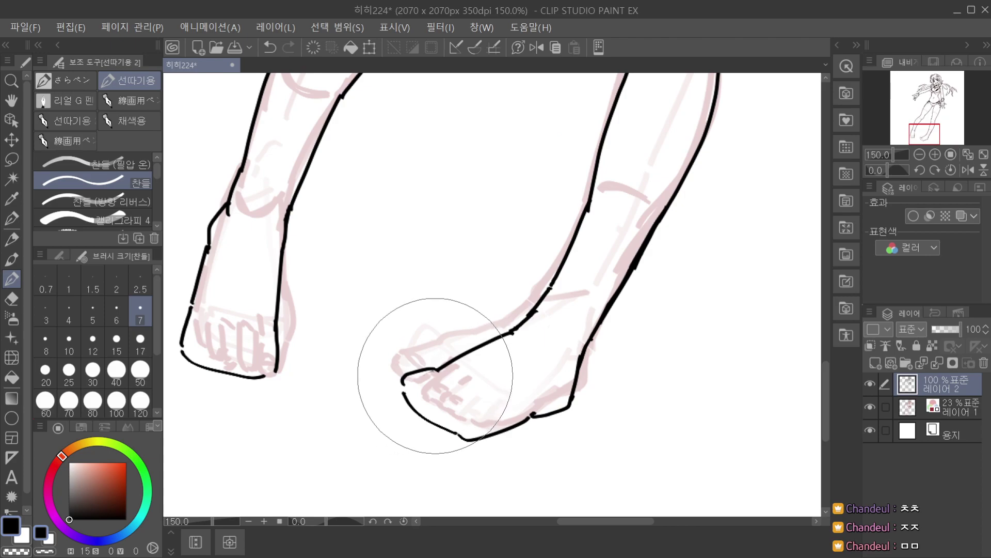
key("ctrl+z")
mouse_move(403, 382)
left_mouse_down()
mouse_move(406, 399)
mouse_move(437, 391)
left_mouse_up()
key("ctrl+z")
key("ctrl+z")
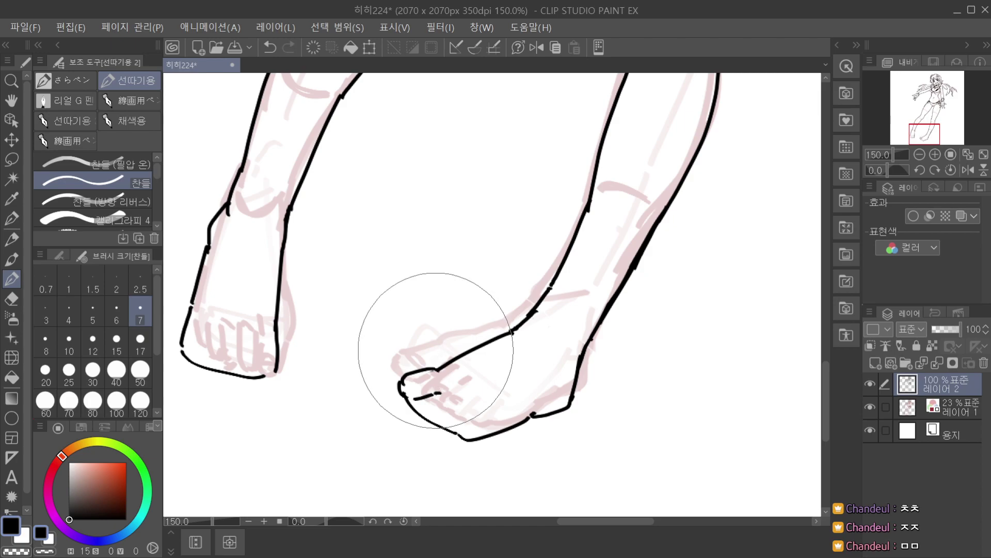
Draw the toenail on the big toe, redoing the stroke.
scroll(425, 348, "up", 1)
mouse_move(390, 395)
left_mouse_down()
mouse_move(392, 411)
mouse_move(419, 394)
left_mouse_up()
key("ctrl+z")
left_click_drag(401, 385, 419, 387)
scroll(430, 358, "down", 3)
scroll(434, 356, "up", 4)
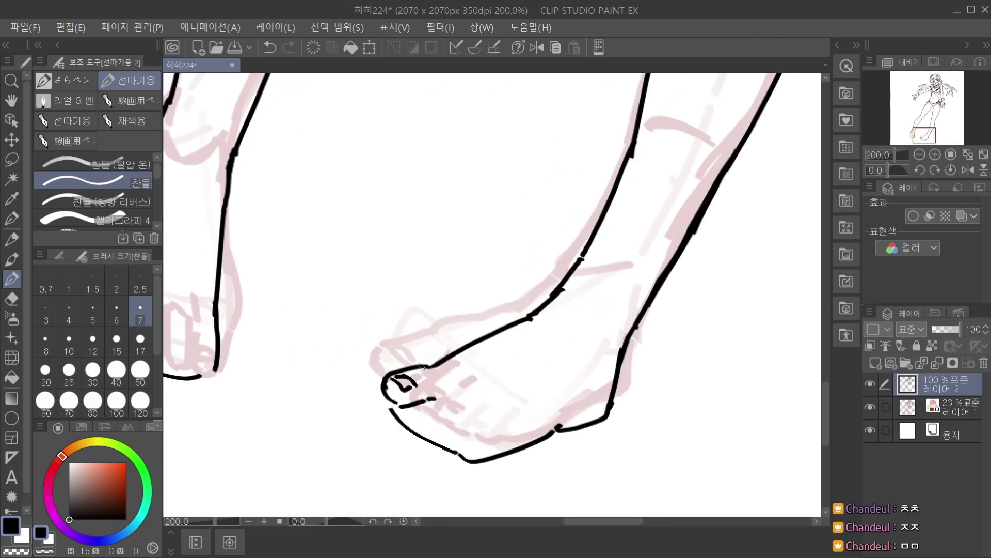
Clean up the big toe's outline and close its underside.
key("ctrl+z")
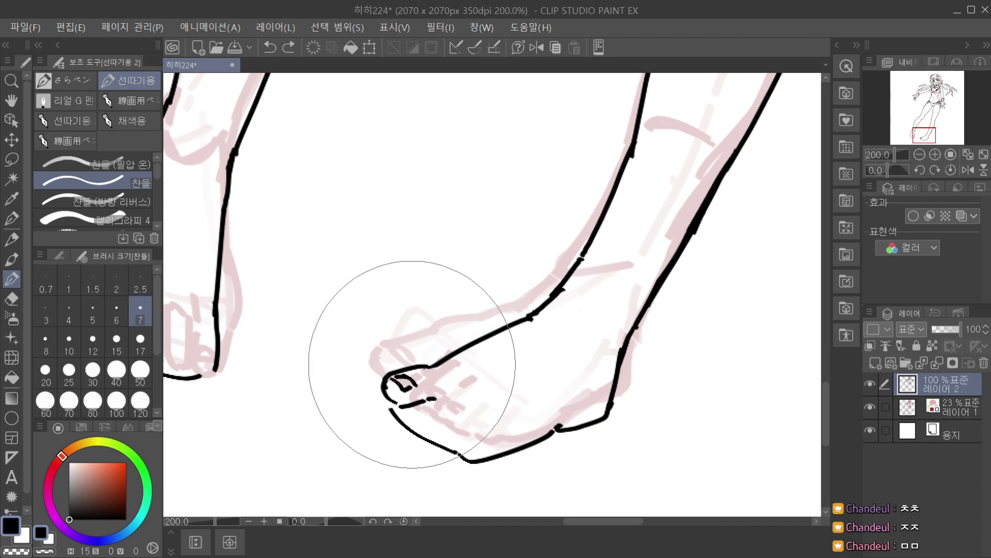
key("ctrl+y")
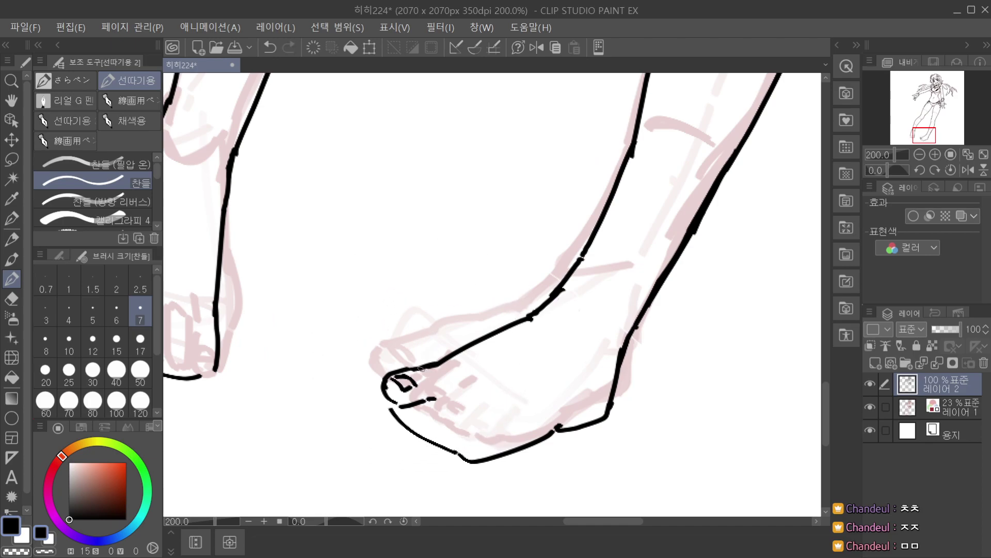
scroll(466, 302, "down", 4)
scroll(435, 342, "up", 4)
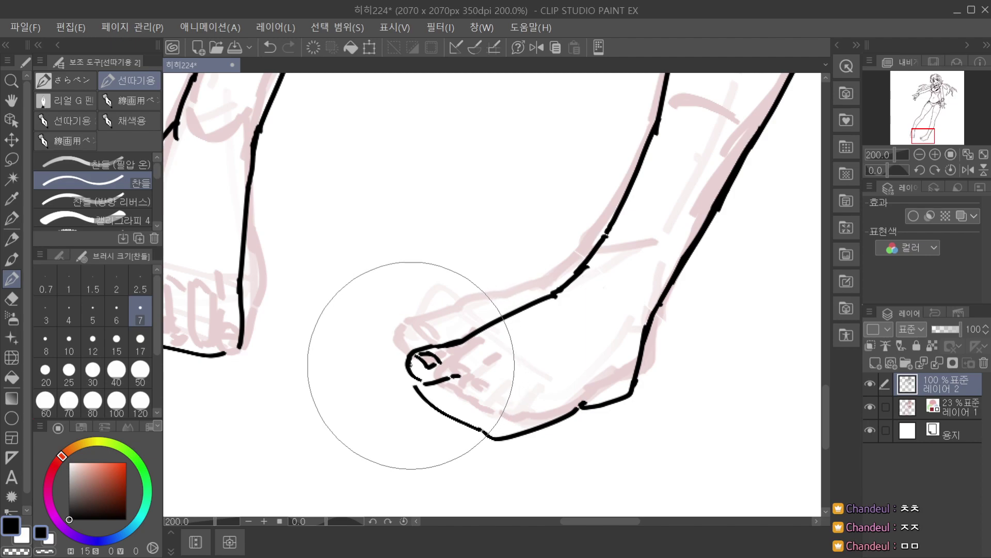
key("ctrl+z")
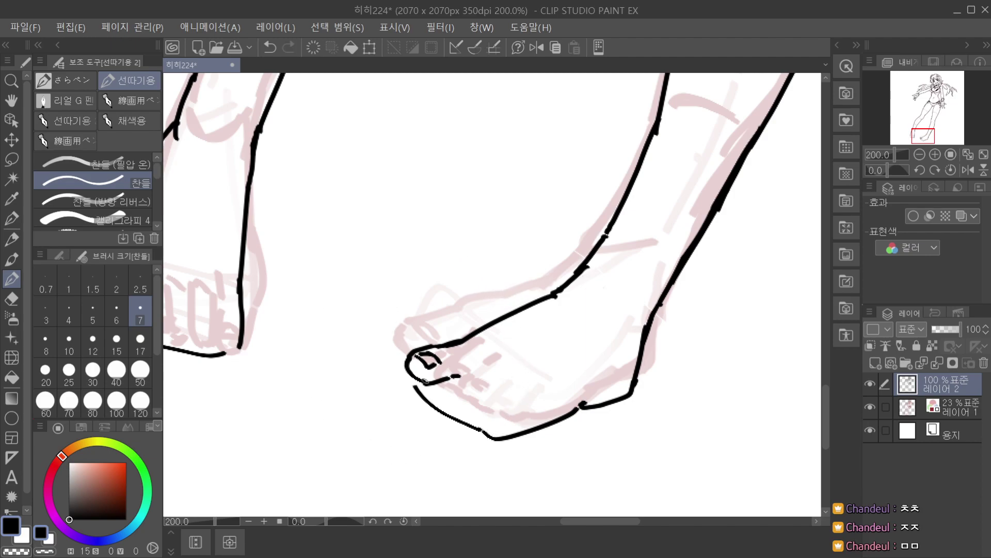
scroll(441, 360, "down", 4)
scroll(437, 372, "up", 3)
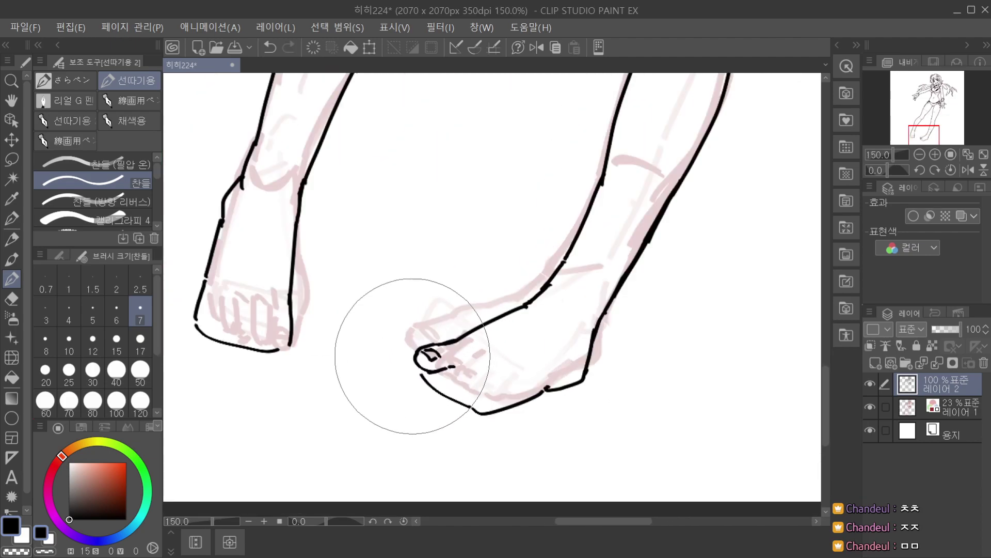
scroll(424, 341, "up", 1)
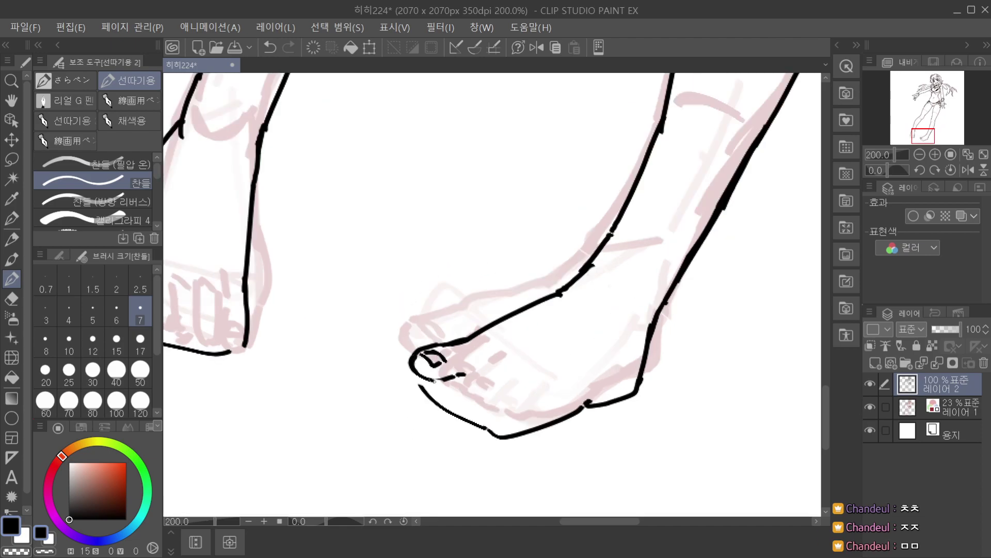
Draw the second toe with its nail, replacing the rough front edge of the foot.
scroll(432, 377, "down", 4)
scroll(444, 366, "up", 3)
key("ctrl+z")
key("ctrl+z")
mouse_move(445, 367)
left_mouse_down()
mouse_move(446, 381)
mouse_move(475, 369)
mouse_move(445, 381)
mouse_move(464, 391)
mouse_move(461, 373)
mouse_move(478, 379)
left_mouse_up()
scroll(470, 363, "down", 2)
scroll(465, 366, "up", 2)
key("ctrl+z")
key("ctrl+z")
left_click(475, 368)
scroll(447, 357, "up", 1)
key("ctrl+z")
key("ctrl+z")
key("ctrl+z")
scroll(461, 374, "down", 4)
scroll(463, 377, "up", 3)
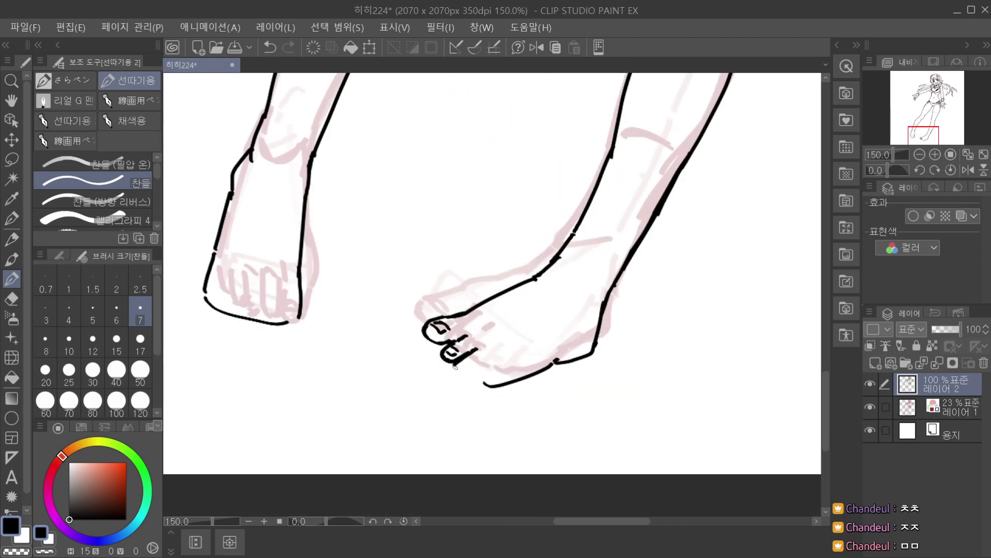
Draw the third toe next to the second one.
key("ctrl+z")
mouse_move(457, 367)
left_mouse_down()
mouse_move(480, 373)
mouse_move(468, 372)
mouse_move(492, 361)
left_mouse_up()
key("ctrl+z")
scroll(508, 312, "down", 3)
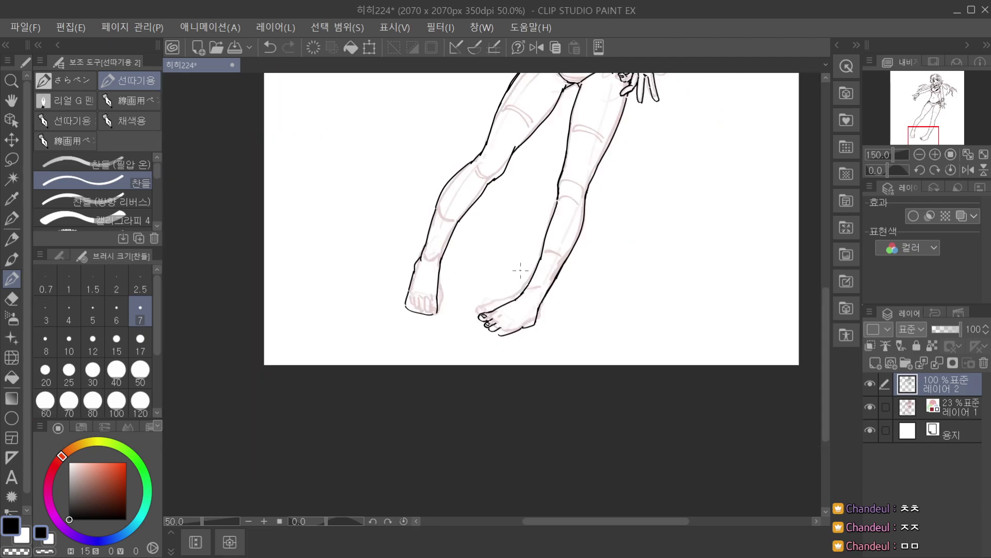
scroll(501, 323, "up", 3)
scroll(490, 334, "down", 4)
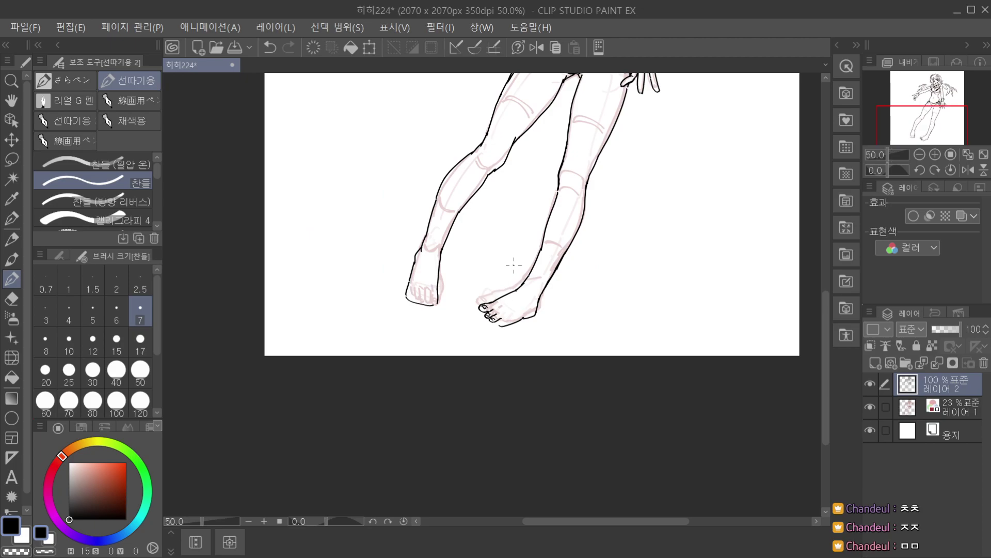
scroll(511, 269, "up", 2)
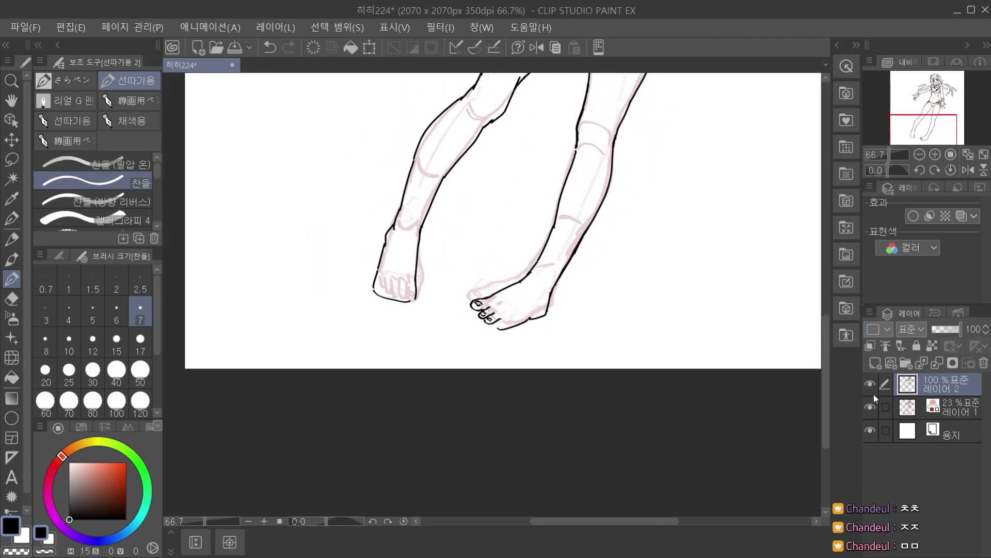
Toggle the sketch layer 레이어 1 off and on to review the line art of the whole figure.
key("ctrl+minus")
key("ctrl+minus")
key("ctrl+minus")
left_click(870, 406)
left_click(871, 407)
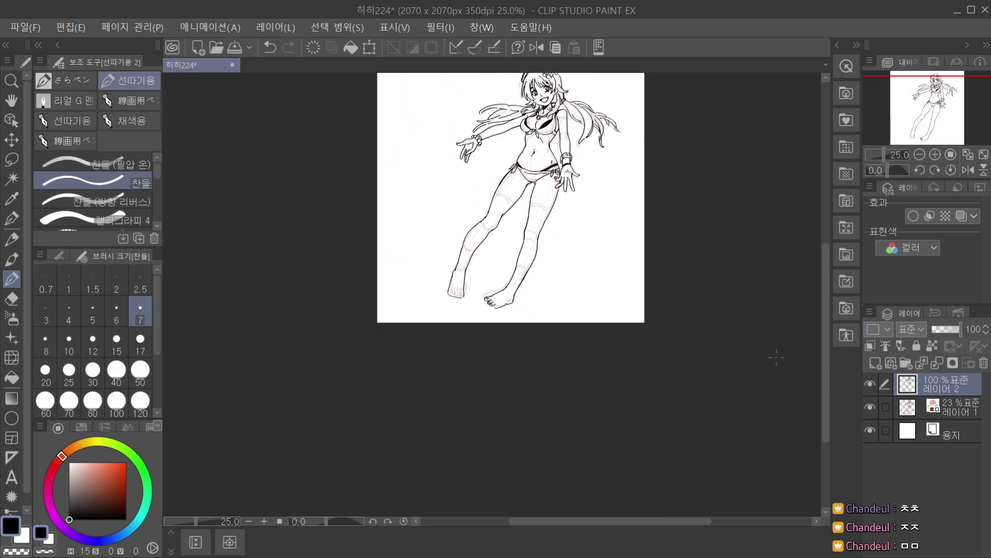
scroll(490, 309, "up", 4)
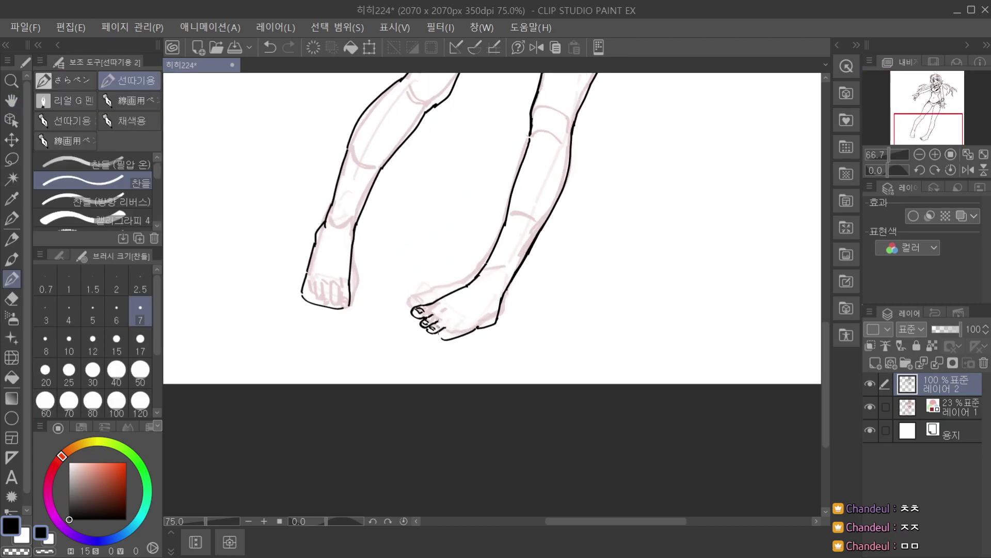
Undo the last strokes of the third toe and the toe line beside it on the sideways-turned foot.
scroll(446, 328, "up", 1)
key("ctrl+z")
key("ctrl+z")
key("ctrl+z")
key("ctrl+z")
key("ctrl+z")
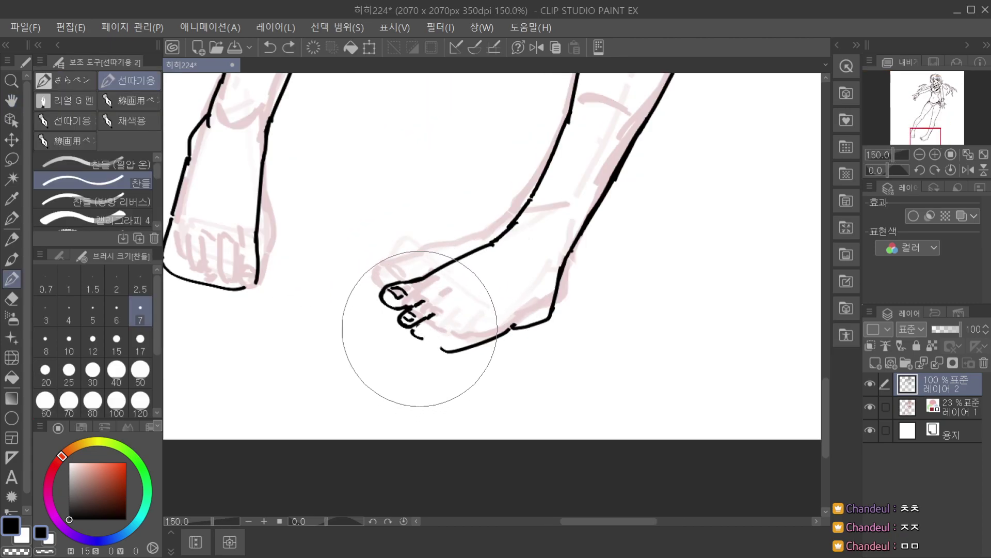
left_click(462, 301)
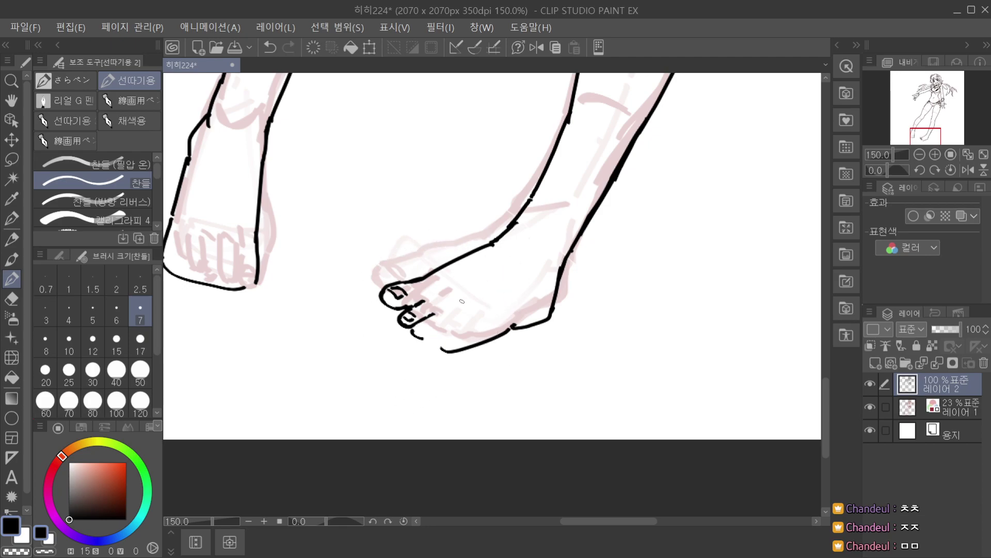
Redraw the third toe's tip and the short dividing lines between the outer toes.
left_click_drag(423, 336, 429, 345)
left_click_drag(447, 330, 442, 345)
key("ctrl+z")
left_click_drag(438, 345, 446, 351)
key("ctrl+z")
scroll(484, 316, "down", 2)
scroll(476, 325, "up", 3)
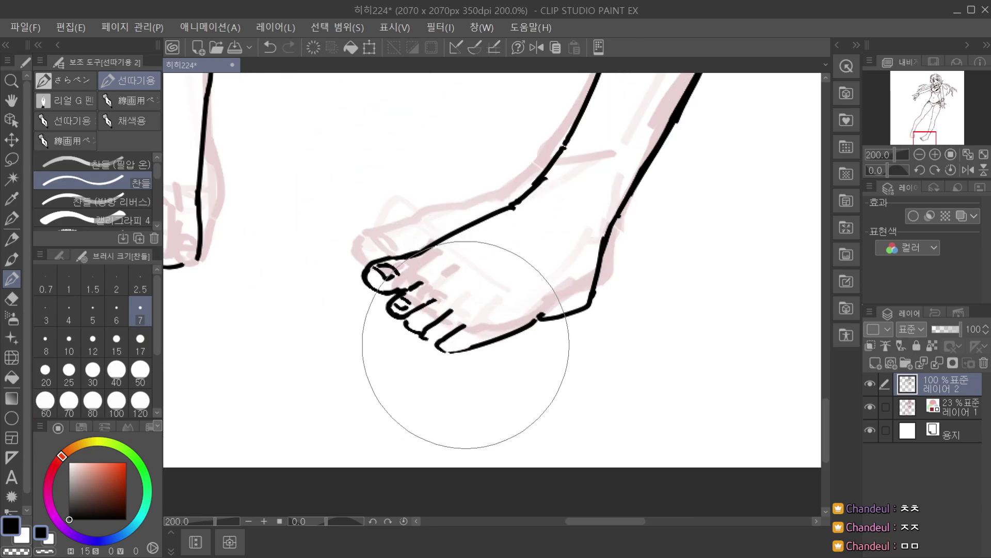
Draw the fourth and little toes, join them to the foot's lower outline and add small nails.
key("ctrl+z")
left_click_drag(449, 353, 474, 347)
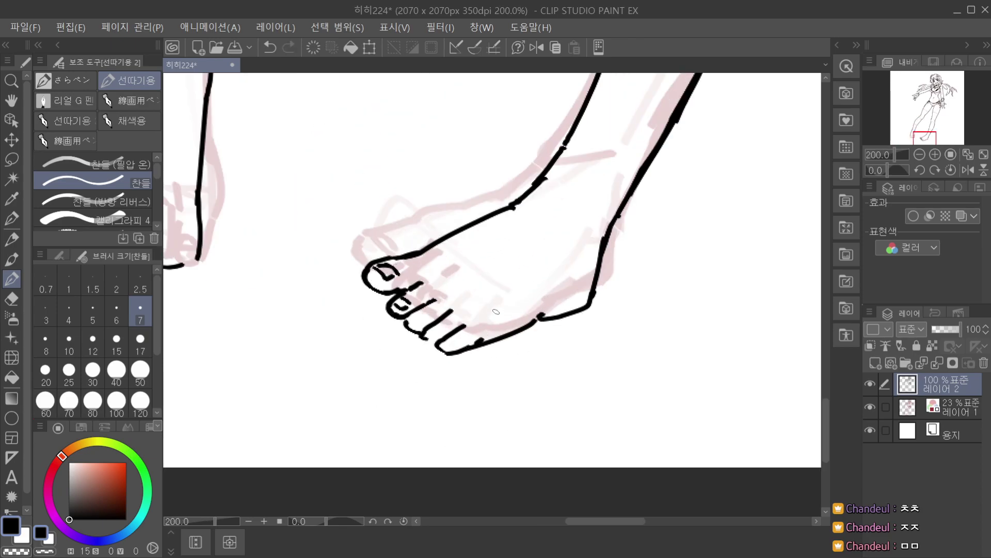
key("ctrl+z")
mouse_move(463, 330)
left_mouse_down()
mouse_move(449, 339)
mouse_move(473, 317)
mouse_move(440, 342)
left_mouse_up()
key("ctrl+z")
key("ctrl+z")
key("ctrl+z")
scroll(488, 304, "down", 5)
scroll(534, 291, "down", 1)
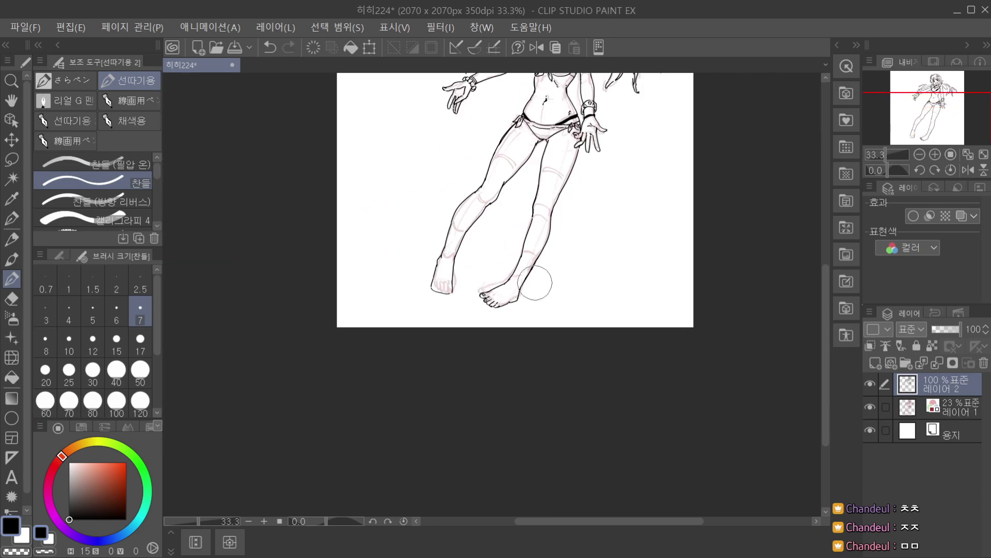
scroll(517, 285, "up", 3)
scroll(483, 324, "up", 3)
mouse_move(481, 333)
left_mouse_down()
mouse_move(485, 311)
mouse_move(460, 308)
mouse_move(489, 326)
left_mouse_up()
key("ctrl+z")
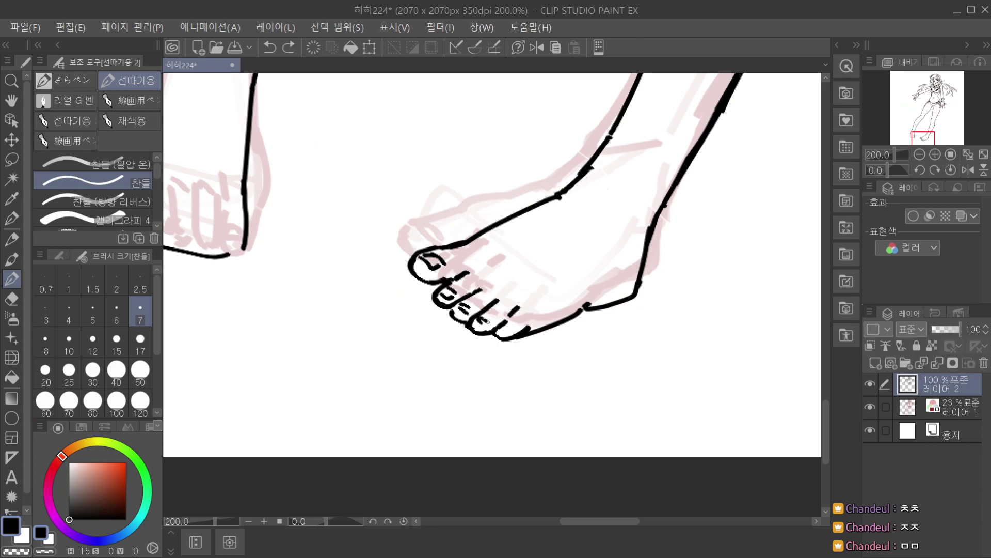
Add short strokes for the ankle bone near the heel of the sideways-turned foot.
scroll(503, 286, "down", 6)
scroll(528, 265, "up", 4)
scroll(506, 278, "up", 2)
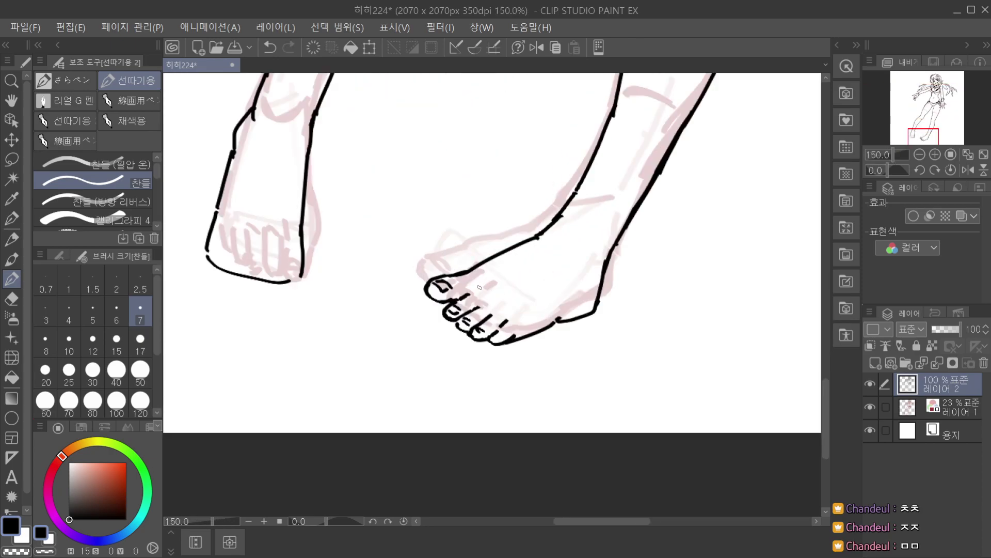
scroll(501, 279, "down", 3)
scroll(521, 284, "up", 1)
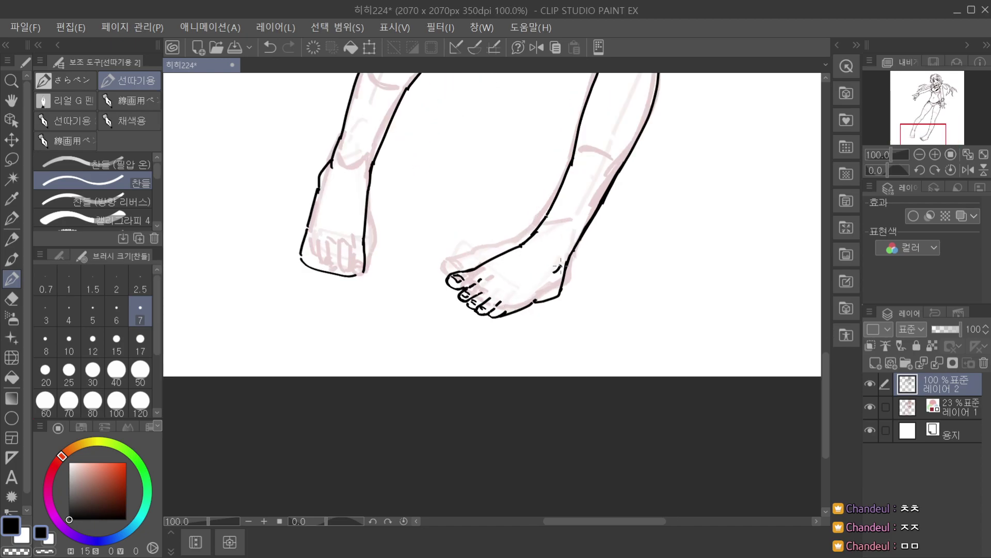
Toggle the sketch layer 레이어 1 off and on to check the legs and the finished foot in the whole figure.
key("ctrl+minus")
key("ctrl+minus")
key("ctrl+minus")
left_click(873, 405)
key("ctrl+minus")
key("ctrl+minus")
key("ctrl+plus")
left_click(871, 407)
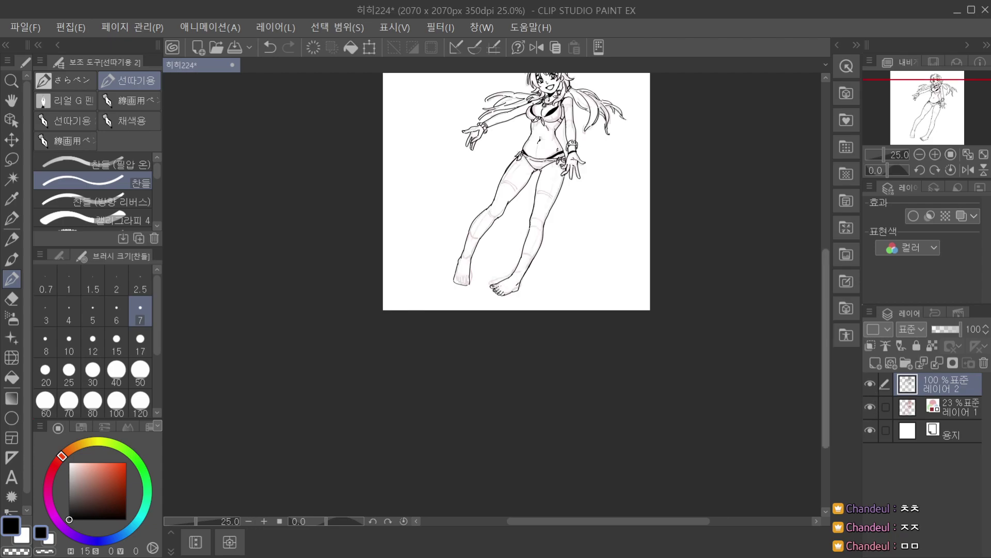
Remove the rough front edge of the front-facing foot and draw its big toe with a rounded tip.
scroll(458, 238, "up", 5)
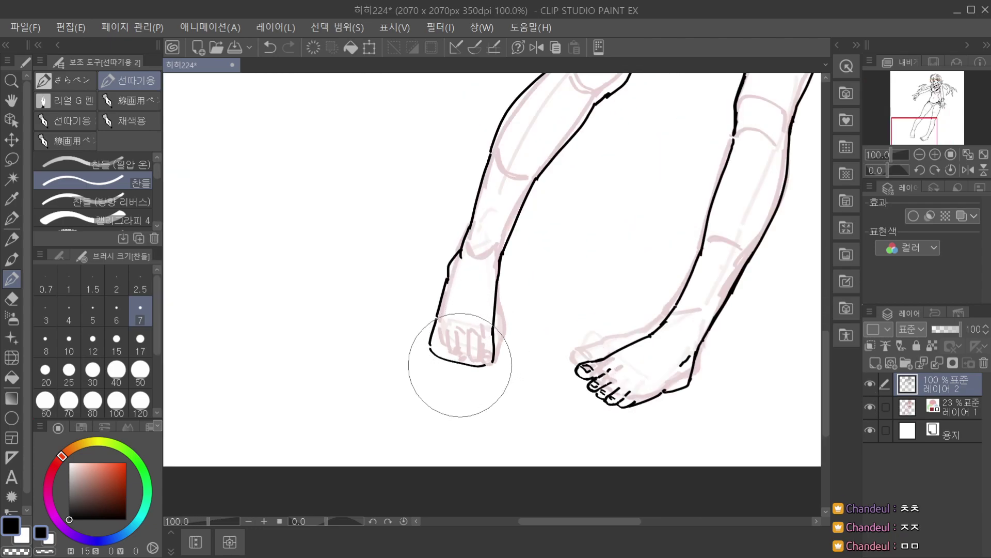
key("ctrl+z")
scroll(449, 330, "up", 1)
left_click_drag(477, 337, 481, 354)
key("ctrl+z")
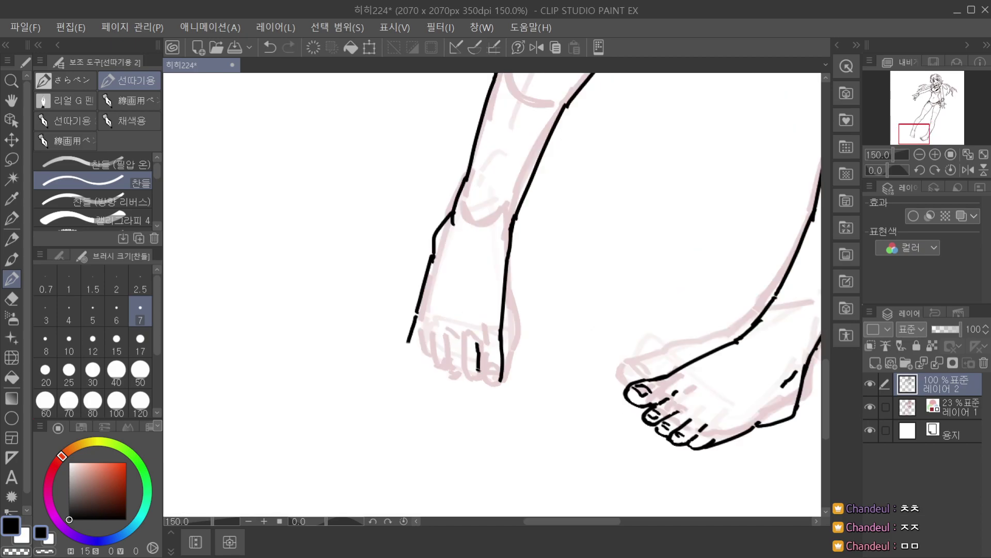
key("ctrl+z")
left_click_drag(498, 336, 502, 373)
scroll(509, 317, "down", 2)
scroll(503, 338, "up", 2)
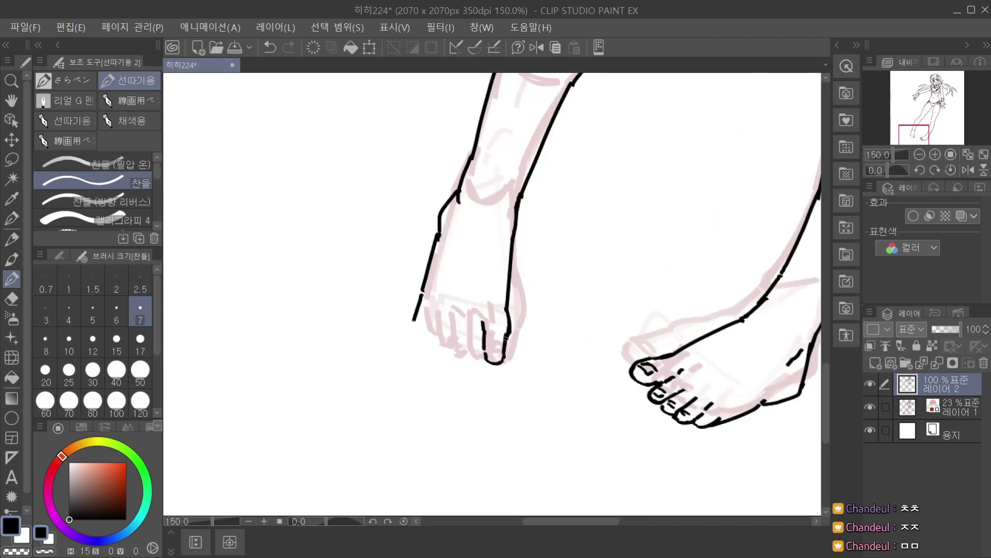
Draw the big toe's nail and the second toe with its nail on the front-facing foot.
left_click_drag(494, 331, 497, 353)
key("ctrl+z")
key("ctrl+z")
left_click_drag(468, 325, 470, 345)
key("ctrl+z")
key("ctrl+z")
key("ctrl+z")
key("ctrl+z")
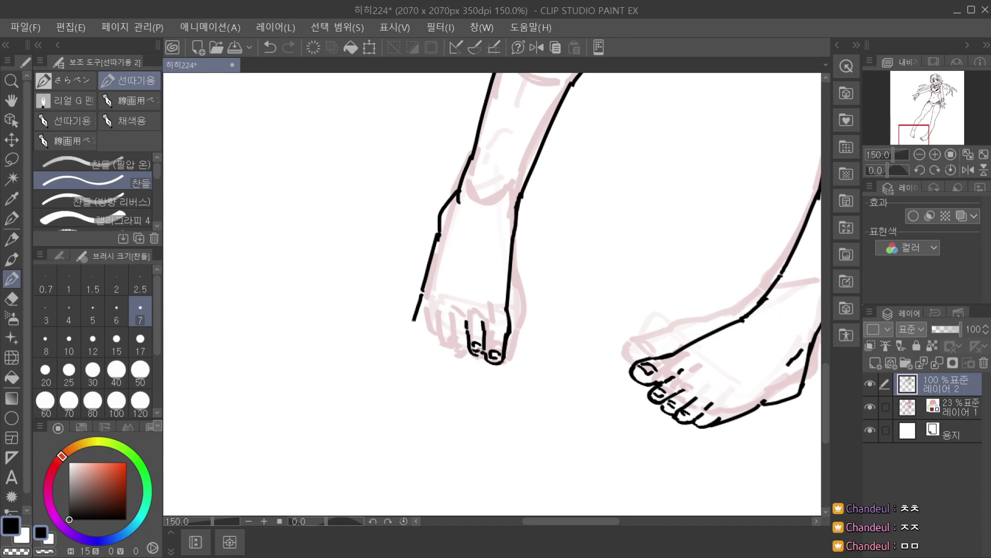
Try drawing the third toe, then undo it together with the second toe.
key("ctrl+z")
left_click_drag(449, 314, 466, 354)
scroll(474, 318, "down", 2)
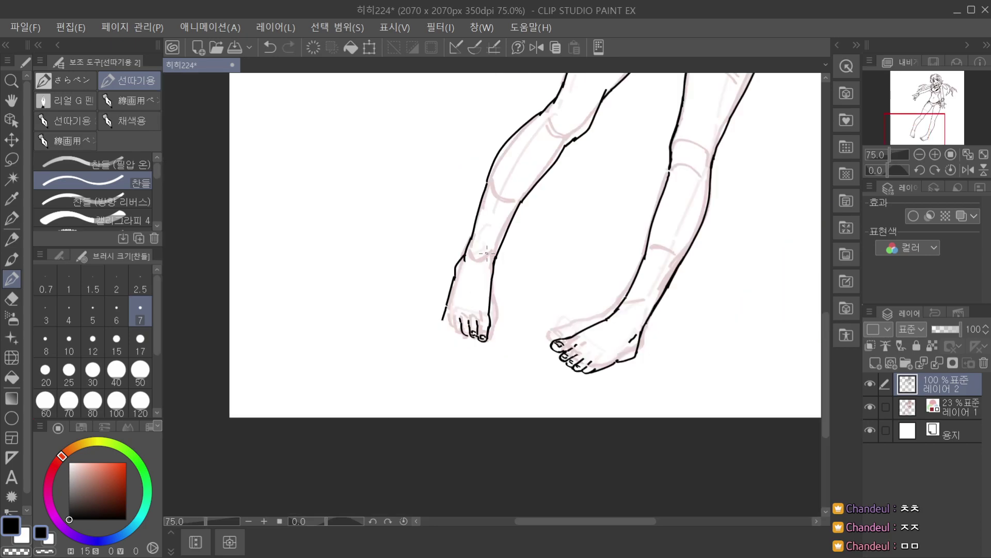
scroll(457, 316, "up", 2)
scroll(502, 306, "up", 1)
key("ctrl+z")
key("ctrl+z")
key("ctrl+z")
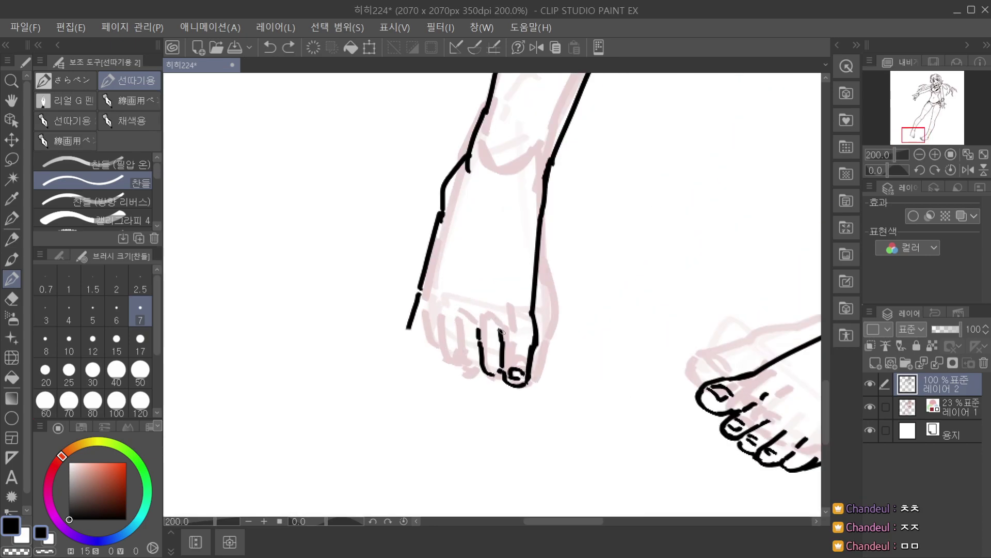
scroll(500, 336, "down", 1)
key("ctrl+z")
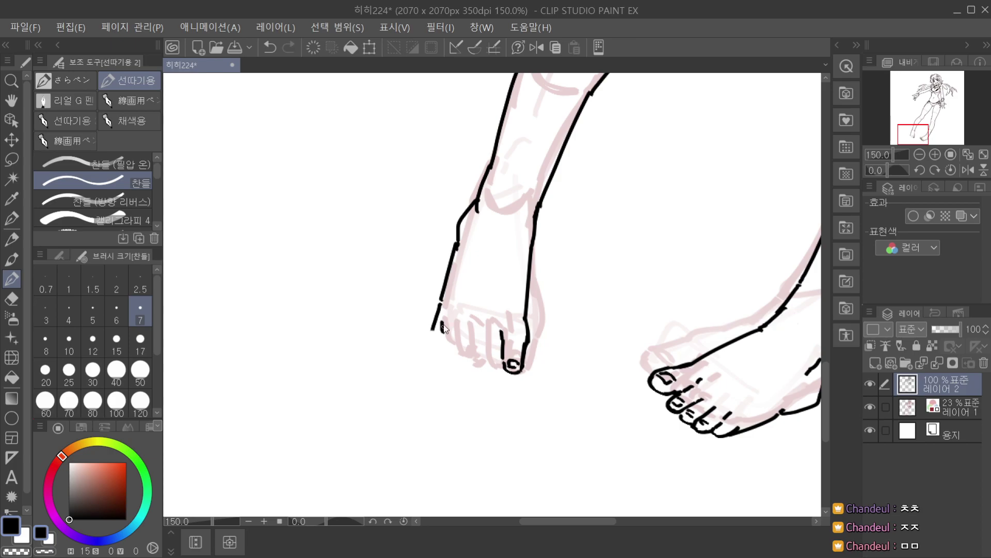
Draw a slanted front edge from the outer side of the front-facing foot to the big toe.
mouse_move(442, 331)
left_mouse_down()
mouse_move(481, 366)
mouse_move(502, 369)
left_mouse_up()
scroll(509, 341, "down", 3)
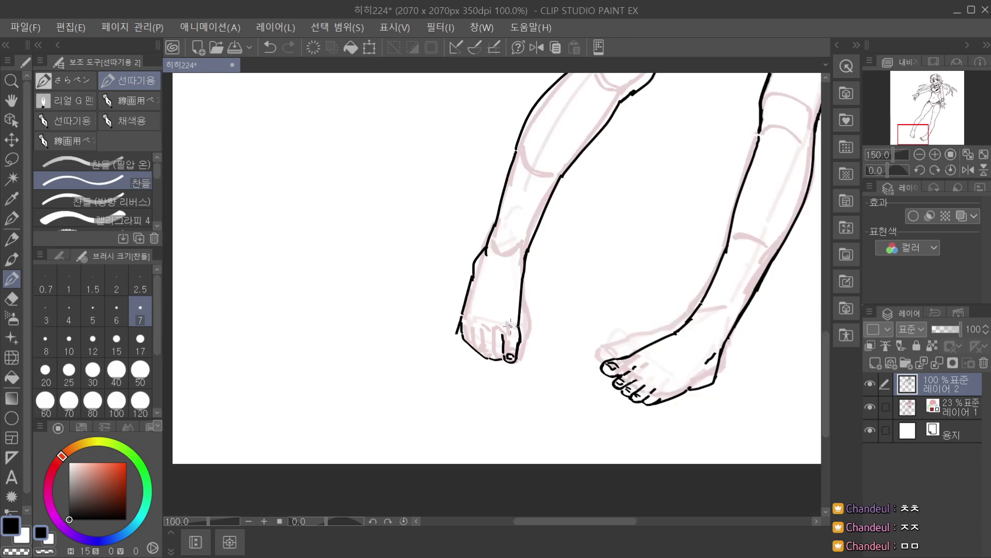
scroll(488, 298, "up", 2)
left_click_drag(469, 336, 472, 329)
scroll(472, 329, "down", 1)
scroll(473, 308, "down", 1)
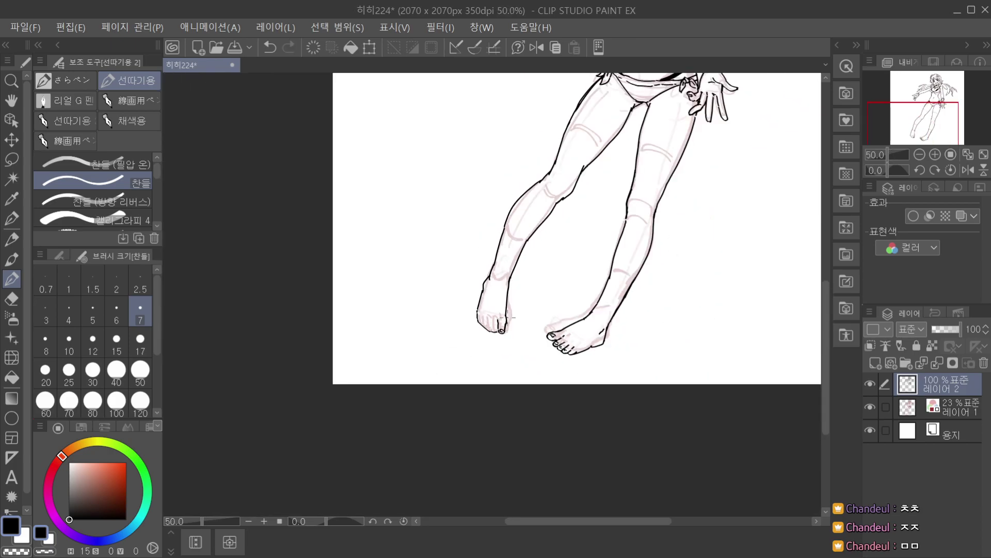
scroll(504, 330, "up", 3)
key("ctrl+z")
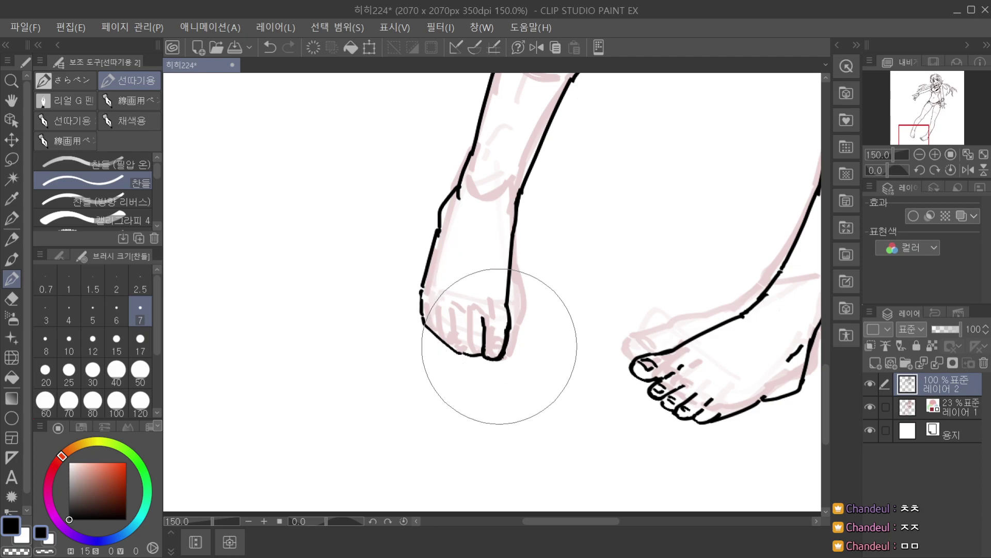
Draw the second toe's dividing line and add nails to the big and second toes.
scroll(494, 317, "down", 2)
mouse_move(487, 353)
left_mouse_down()
mouse_move(502, 283)
mouse_move(481, 353)
left_mouse_up()
scroll(485, 322, "up", 3)
left_click_drag(463, 302, 468, 346)
key("ctrl+z")
key("ctrl+z")
scroll(467, 323, "down", 2)
scroll(469, 325, "up", 2)
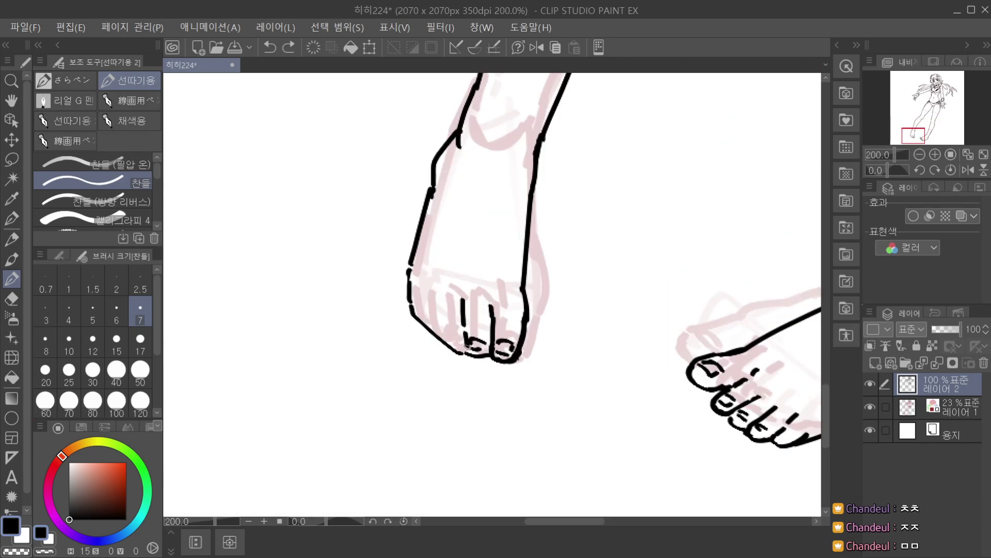
Rework the second toe's side line and draw the dividing lines between the remaining toes of the front-facing foot.
key("ctrl+z")
left_click_drag(465, 287, 465, 344)
scroll(464, 289, "down", 1)
left_click_drag(439, 299, 441, 319)
key("ctrl+z")
scroll(443, 296, "down", 2)
scroll(438, 298, "up", 2)
scroll(439, 317, "up", 1)
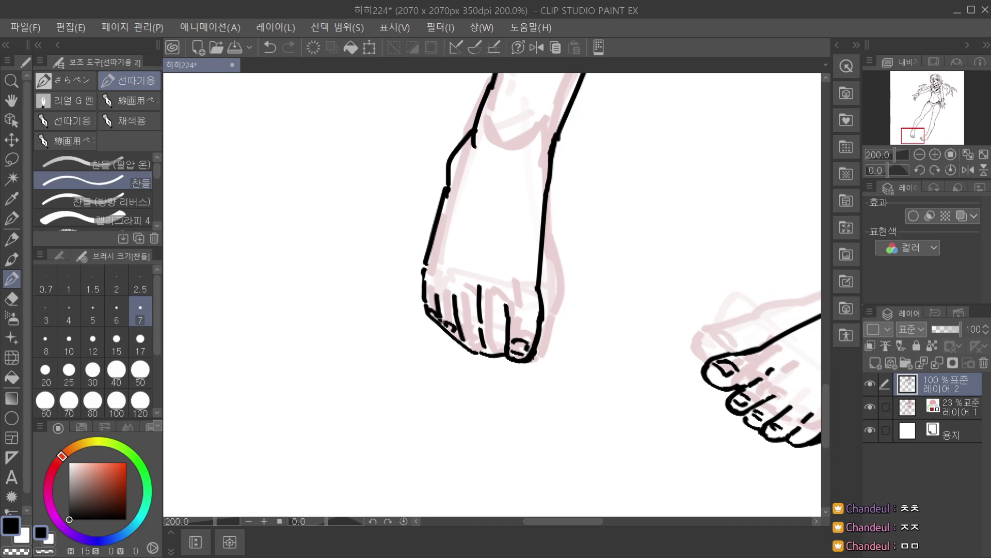
Add nails to the smaller toes and touch up the front edge beside the big toe.
key("ctrl+z")
left_click_drag(432, 313, 436, 317)
left_click_drag(489, 348, 501, 351)
Hide the sketch layer 레이어 1 and view the line art of the whole figure.
key("ctrl+minus")
left_click(872, 408)
key("ctrl+minus")
key("ctrl+minus")
key("ctrl+minus")
key("ctrl+minus")
key("ctrl+minus")
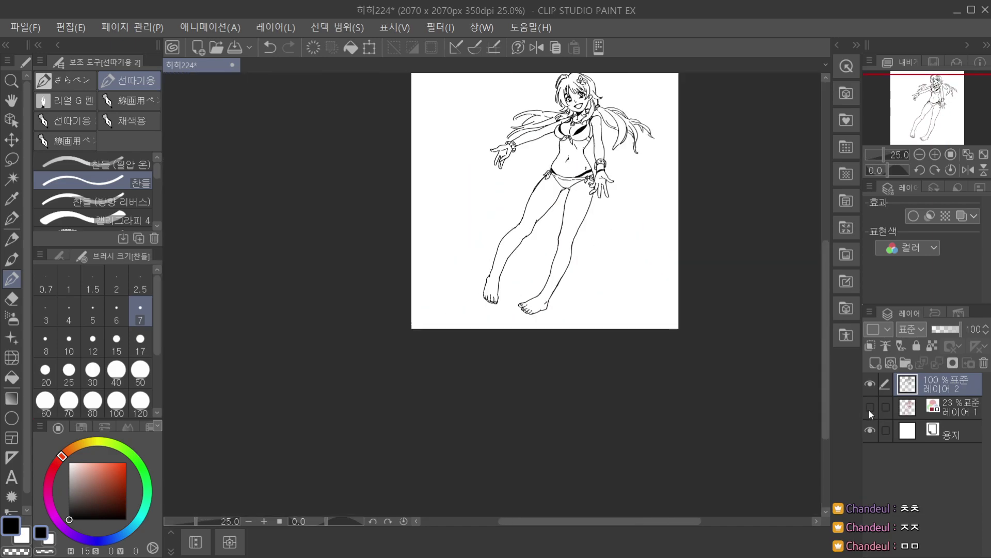
Clean up and redraw the big toe's outline on the sideways-turned foot.
key("ctrl+plus")
key("ctrl+plus")
key("ctrl+plus")
scroll(540, 298, "up", 1)
scroll(544, 299, "down", 3)
scroll(550, 297, "up", 5)
left_click_drag(499, 310, 511, 322)
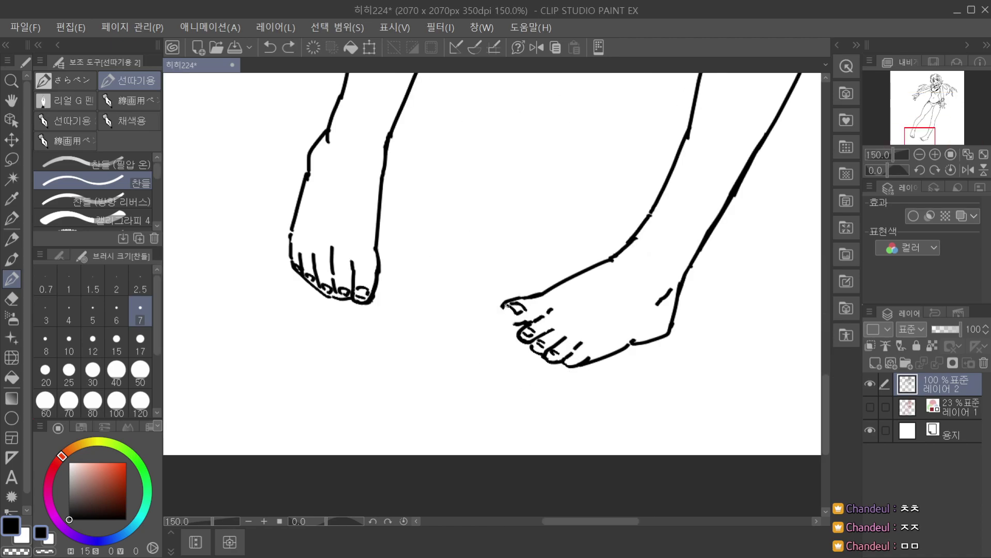
scroll(526, 314, "down", 4)
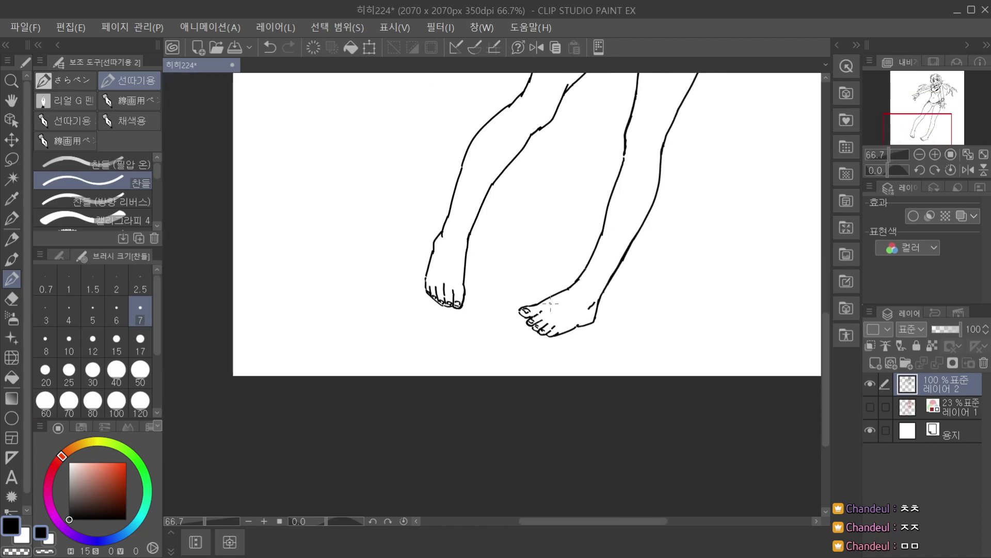
Examine the proportions and line quality of the whole figure, legs and feet with the sketch hidden.
key("space")
scroll(628, 305, "down", 2)
mouse_move(628, 305)
left_mouse_down()
mouse_move(552, 353)
mouse_move(569, 378)
mouse_move(561, 357)
left_mouse_up()
scroll(568, 376, "up", 1)
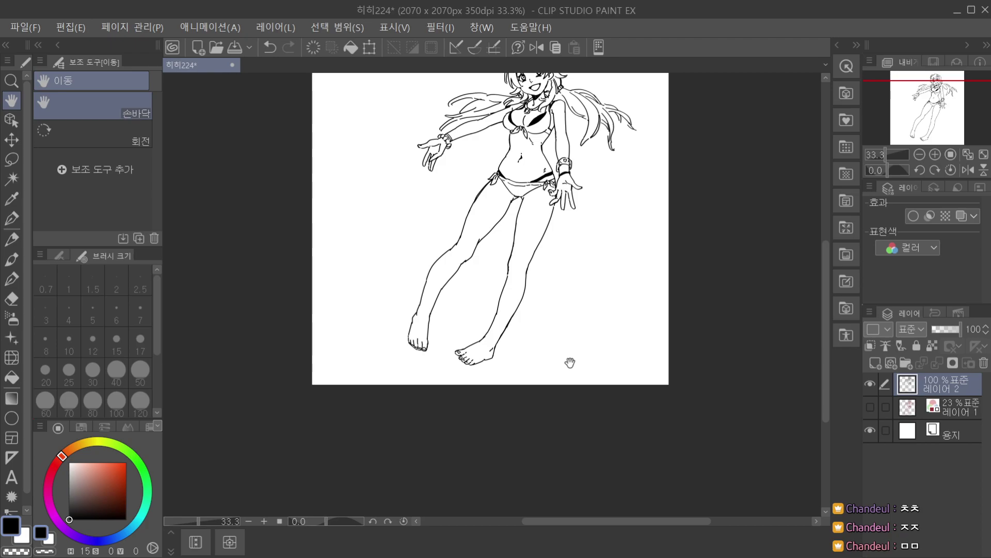
scroll(571, 358, "down", 1)
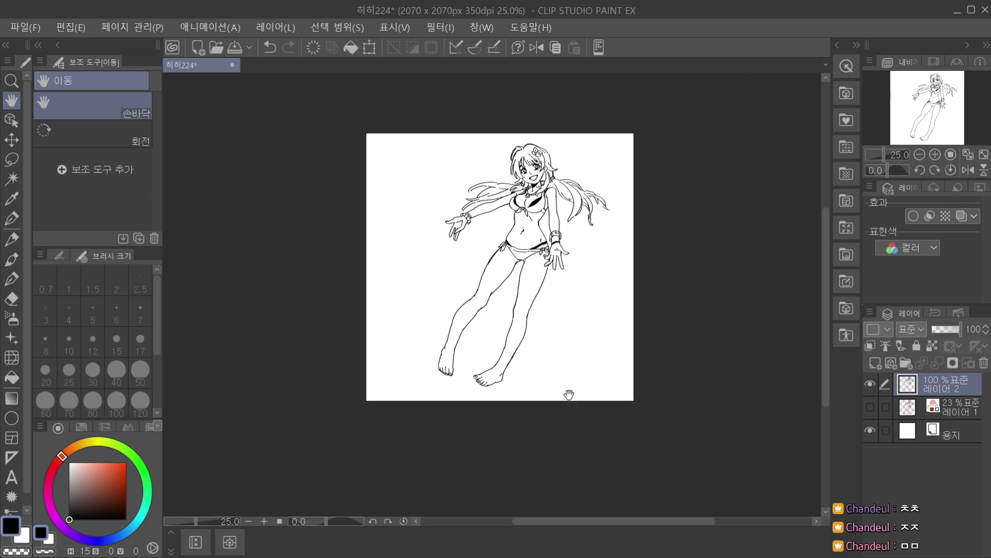
scroll(508, 372, "up", 2)
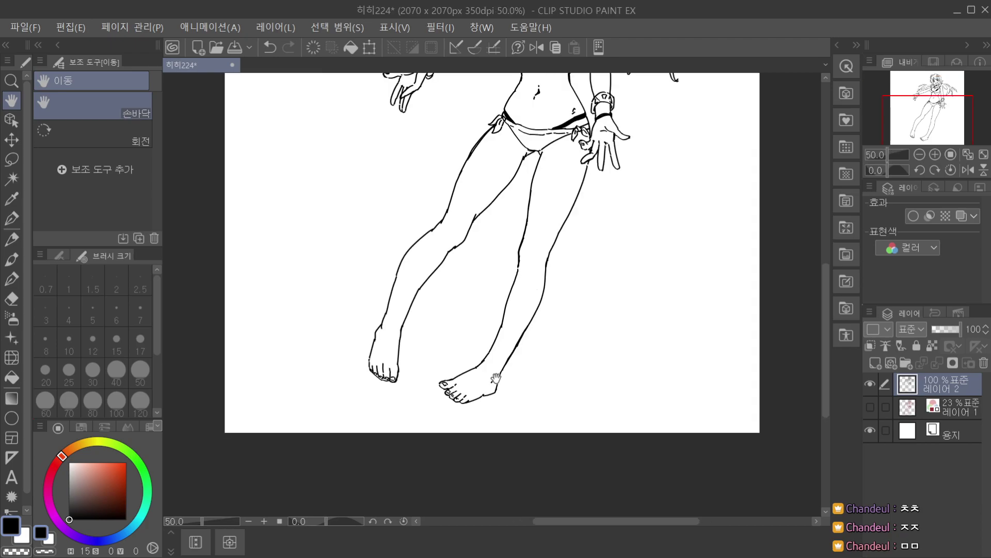
left_click_drag(495, 377, 497, 365)
left_click(11, 159)
scroll(429, 369, "up", 1)
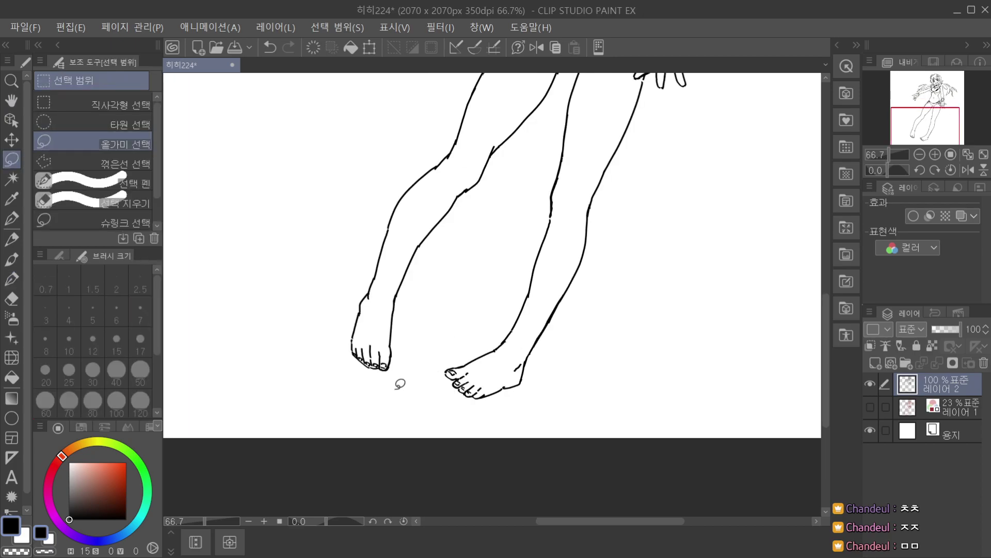
scroll(401, 383, "down", 1)
key("p")
scroll(389, 279, "up", 2)
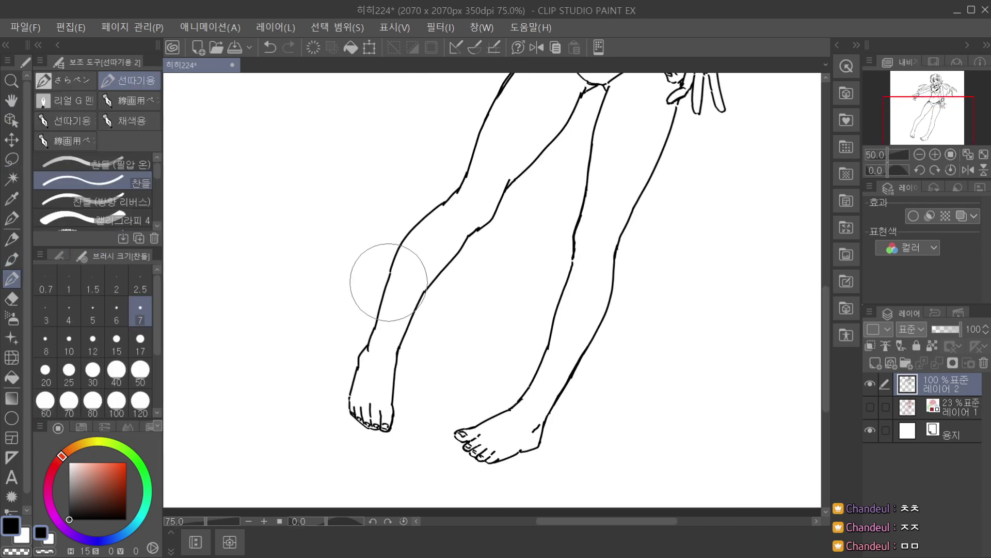
scroll(389, 279, "down", 1)
scroll(363, 420, "up", 4)
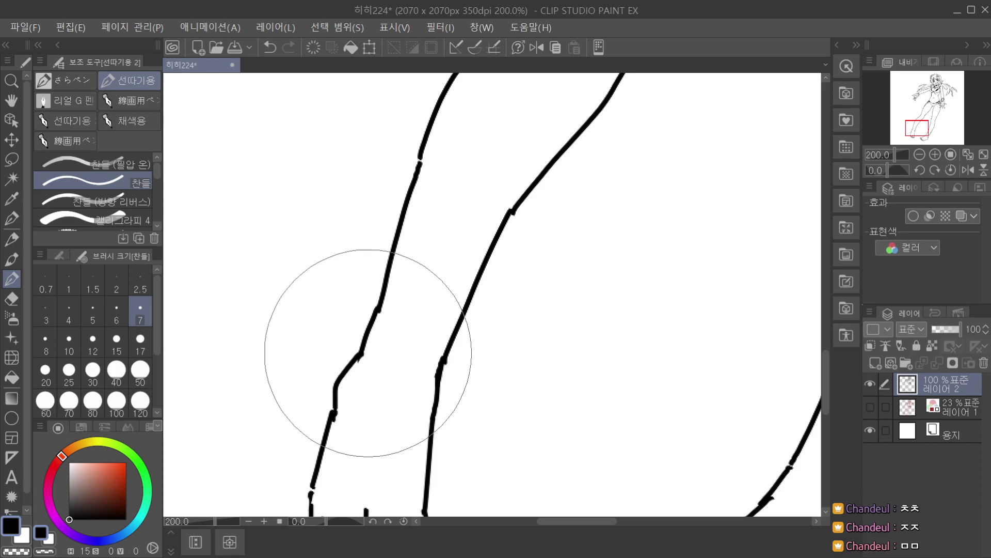
scroll(405, 279, "down", 6)
key("space")
mouse_move(508, 273)
left_mouse_down()
mouse_move(499, 329)
mouse_move(459, 350)
mouse_move(467, 340)
left_mouse_up()
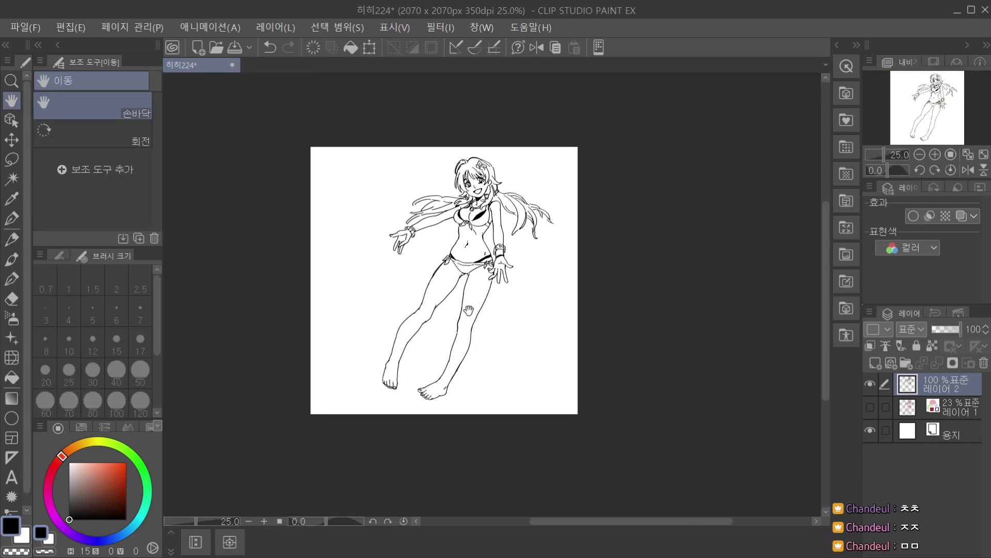
Lasso the toes of the front-facing foot, shift and rotate them slightly with a transform, and clear the selection.
left_click(11, 161)
scroll(392, 382, "up", 3)
left_click_drag(395, 360, 411, 405)
left_click(433, 431)
scroll(398, 392, "up", 1)
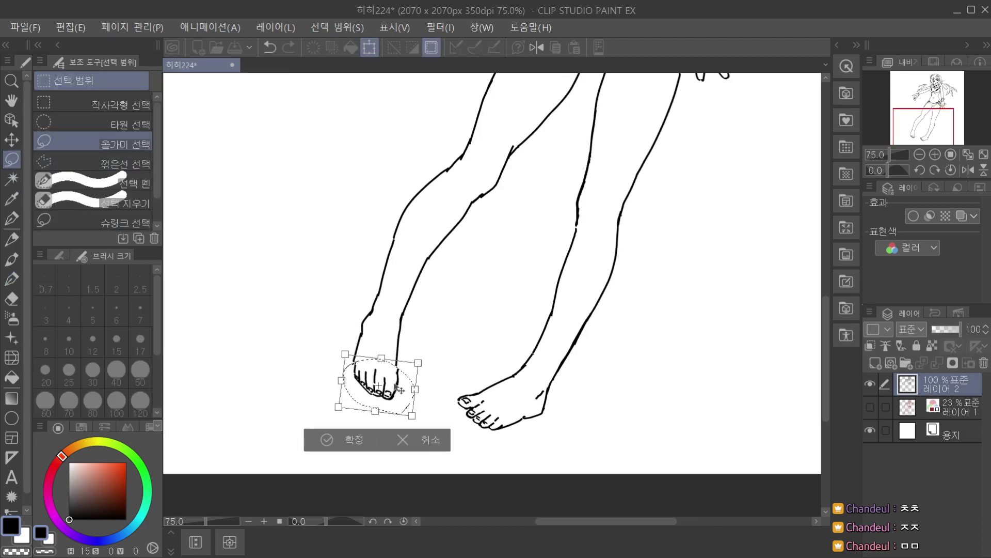
left_click(324, 445)
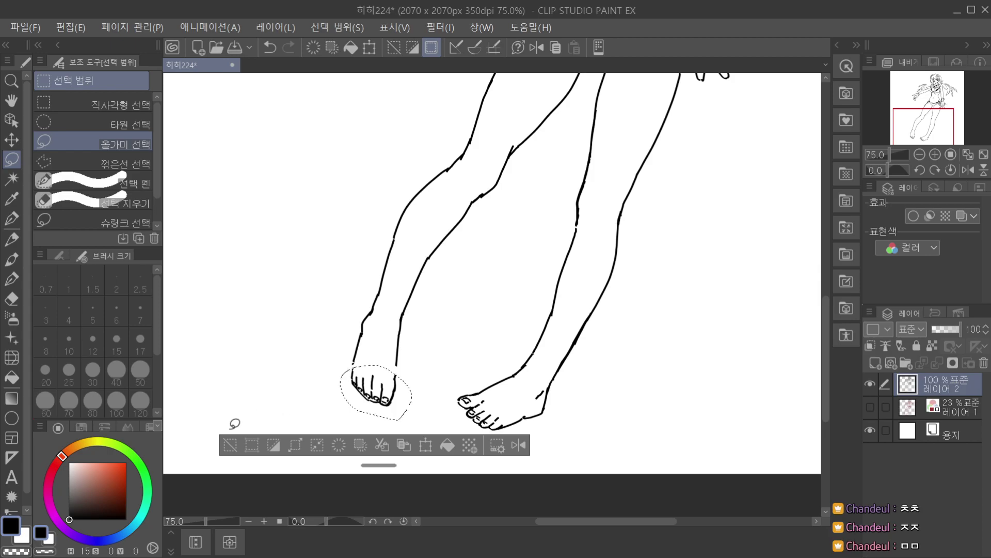
key("ctrl+d")
Close the gaps between the front-facing foot's side outlines and its toes with the pen.
left_click(12, 279)
scroll(356, 358, "up", 1)
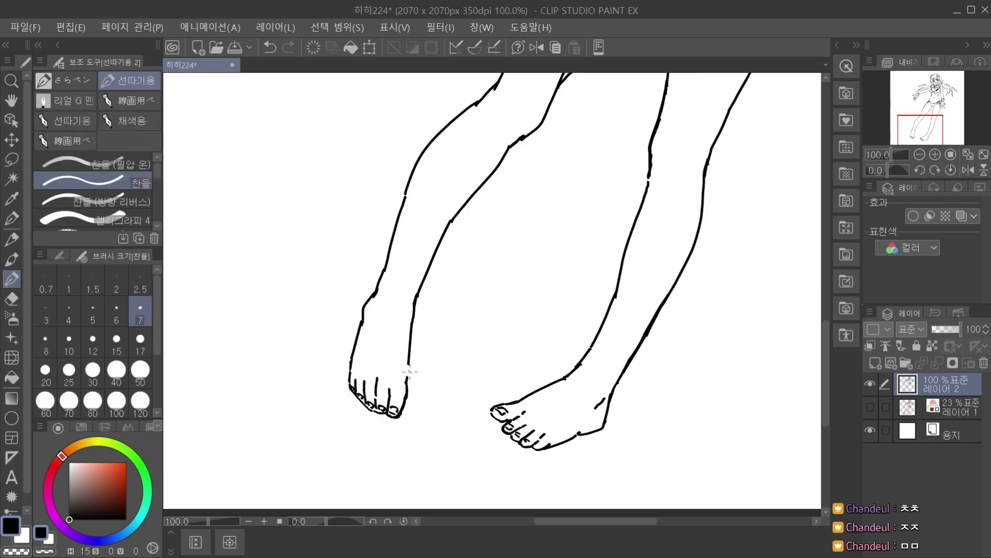
scroll(412, 362, "down", 2)
scroll(428, 328, "up", 3)
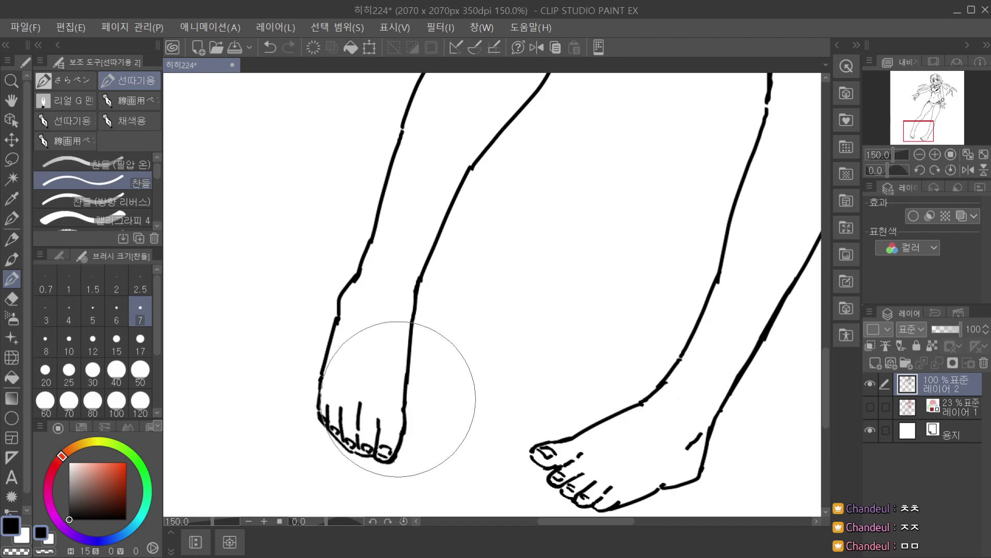
left_click_drag(404, 404, 405, 430)
key("ctrl+z")
scroll(409, 384, "down", 3)
scroll(423, 331, "down", 2)
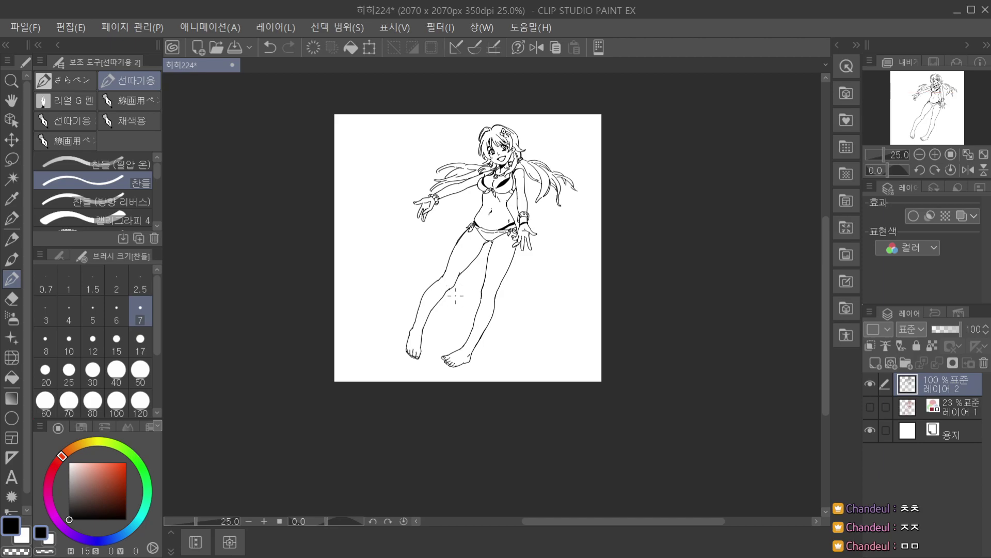
Lasso the sideways-turned foot, nudge it slightly with a transform, and clear the selection.
key("m")
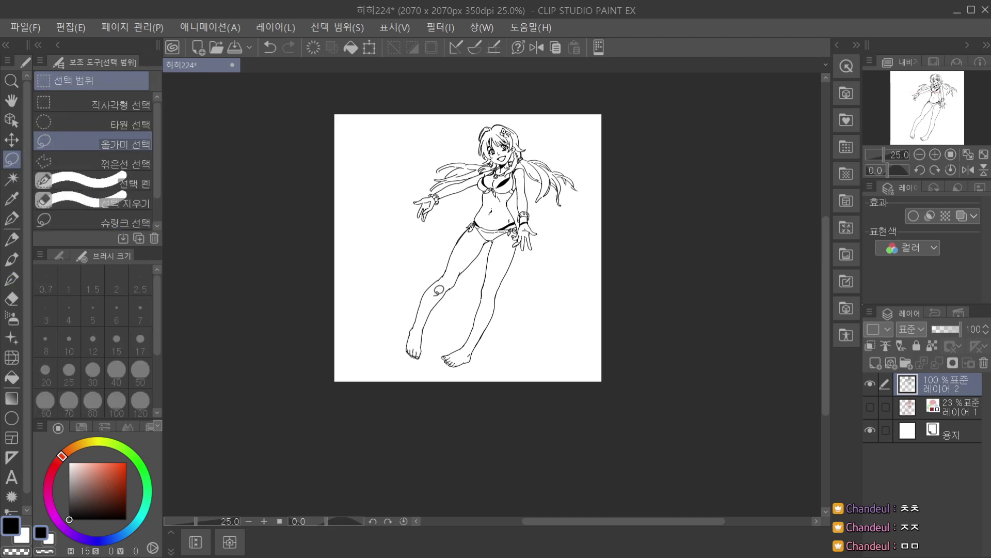
scroll(467, 343, "up", 3)
mouse_move(438, 397)
left_mouse_down()
mouse_move(411, 338)
mouse_move(462, 331)
mouse_move(487, 343)
mouse_move(493, 353)
mouse_move(447, 401)
mouse_move(498, 327)
left_mouse_up()
key("ctrl+t")
left_click_drag(477, 359, 470, 364)
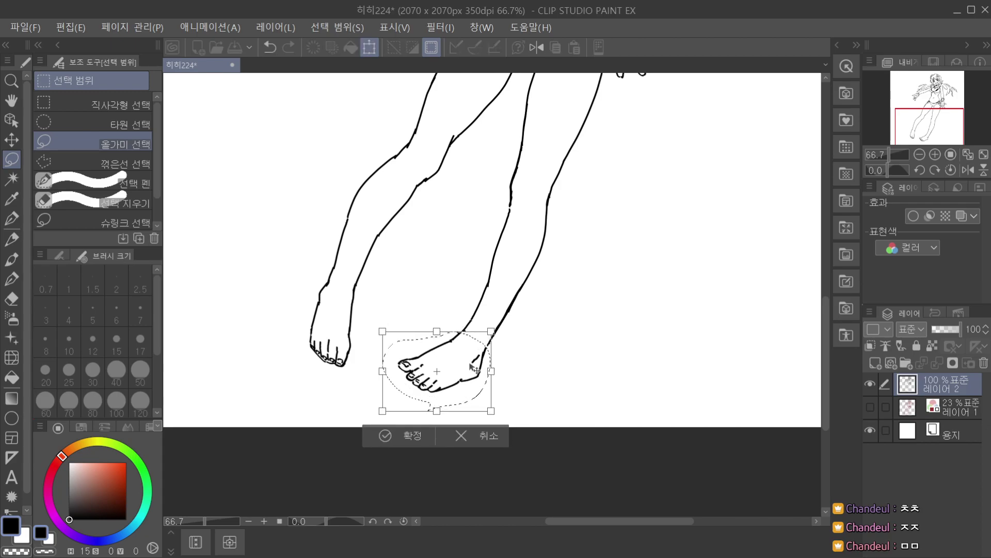
left_click(386, 436)
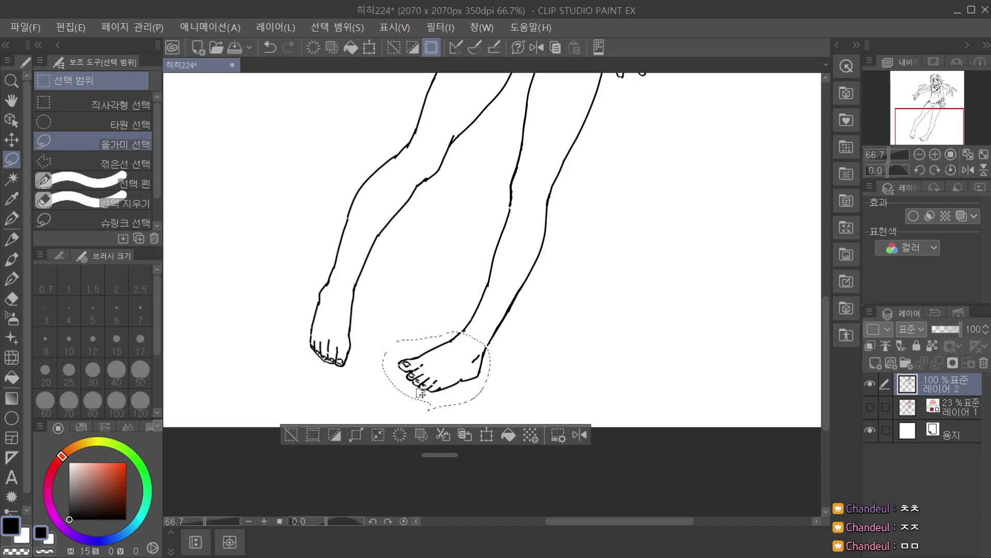
left_click(293, 436)
Examine the adjusted foot's connection to the ankle and the proportions of both legs within the whole figure.
left_click(11, 279)
scroll(469, 335, "up", 2)
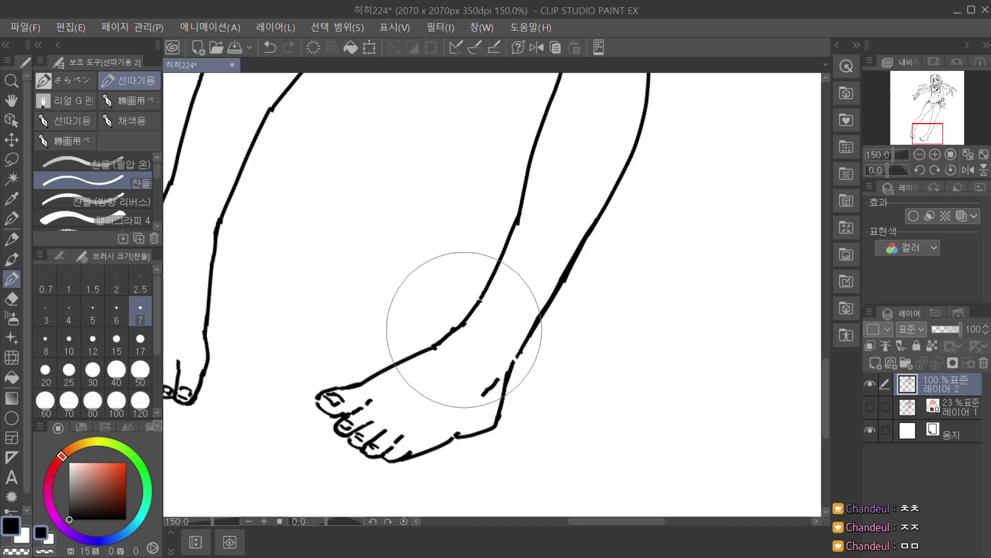
scroll(513, 363, "down", 4)
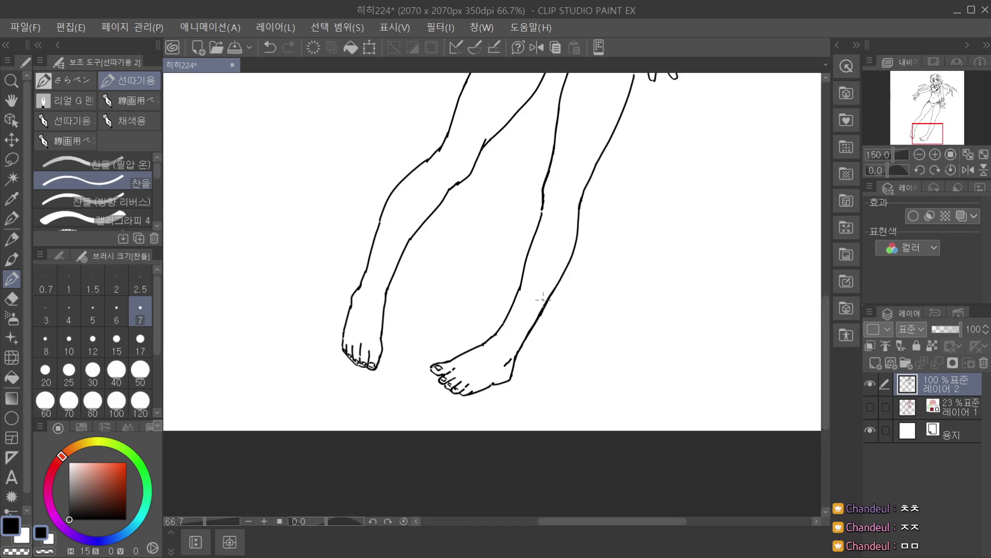
scroll(531, 298, "up", 1)
scroll(530, 298, "up", 2)
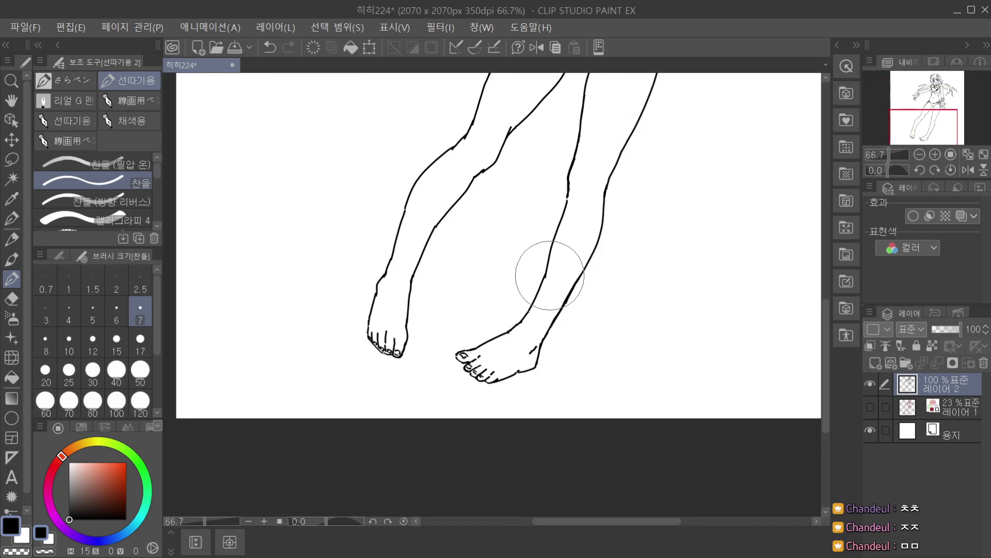
scroll(547, 277, "down", 2)
key("space")
scroll(544, 315, "down", 1)
left_click_drag(600, 227, 557, 322)
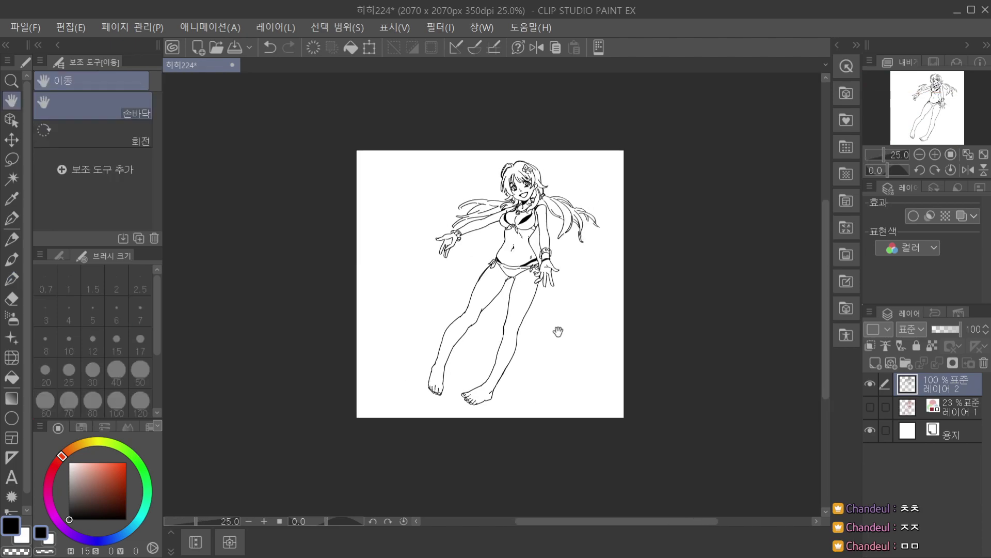
Reinforce the inner shin outline above the sideways-turned foot and close the gap below the knee with the pen.
scroll(550, 326, "up", 2)
key("p")
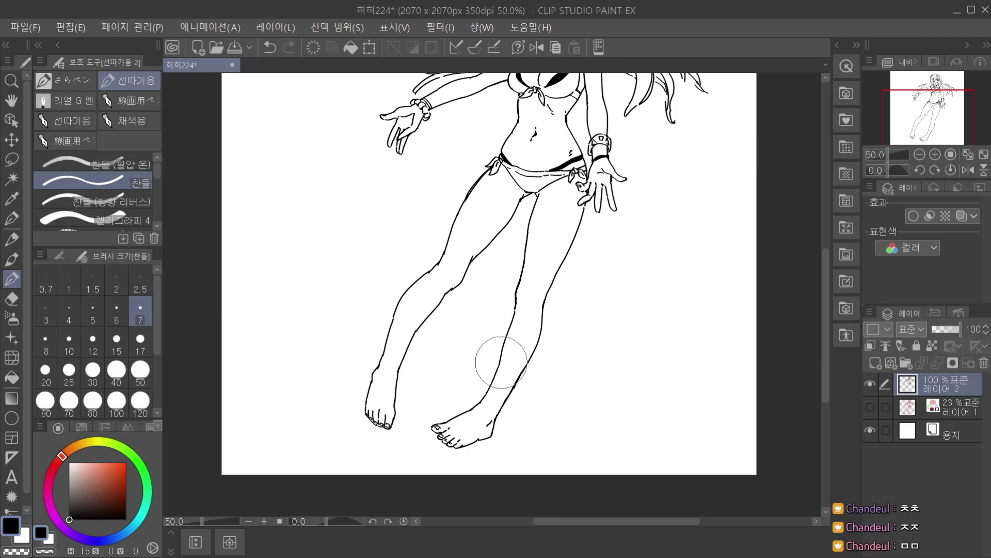
scroll(501, 351, "up", 2)
left_click_drag(488, 395, 497, 368)
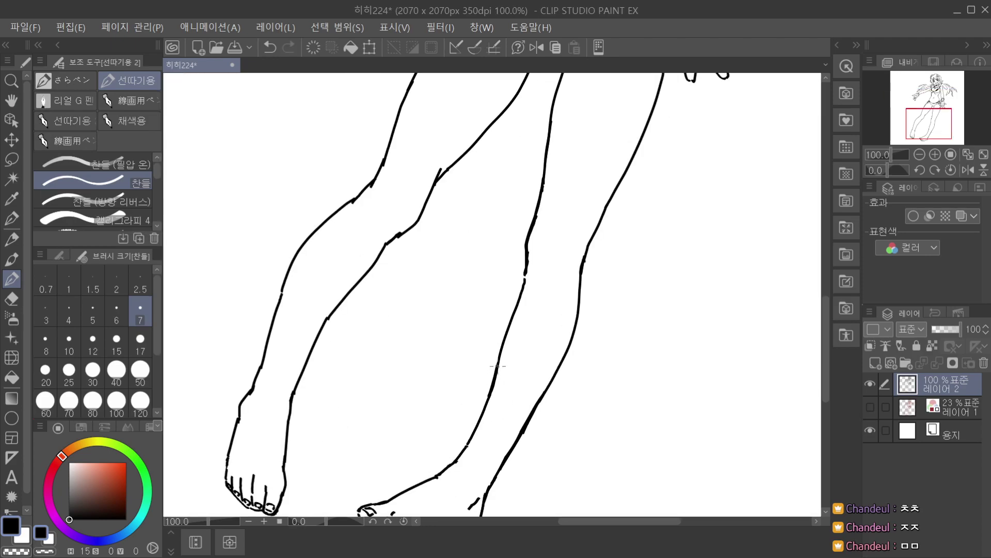
scroll(526, 272, "down", 2)
scroll(530, 275, "up", 2)
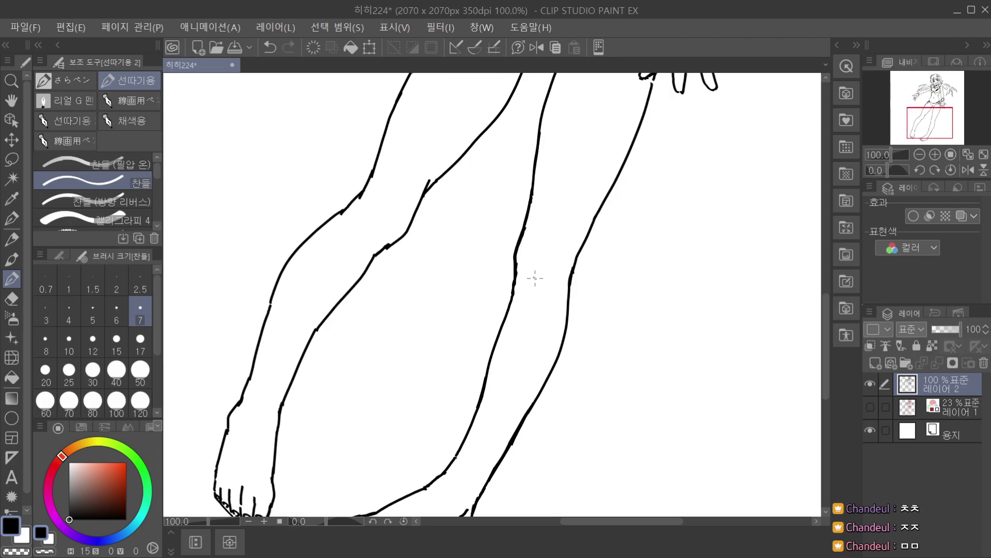
Ink two short knee marks on the leg with the sideways-turned foot.
scroll(532, 276, "up", 1)
left_click_drag(556, 237, 544, 264)
key("ctrl+z")
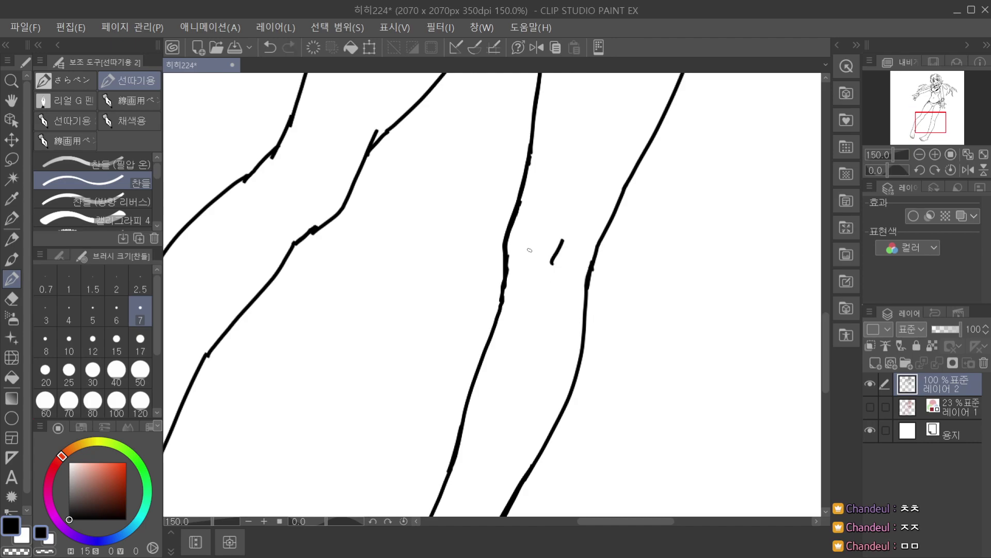
scroll(517, 256, "down", 3)
scroll(516, 253, "up", 2)
left_click_drag(525, 238, 515, 250)
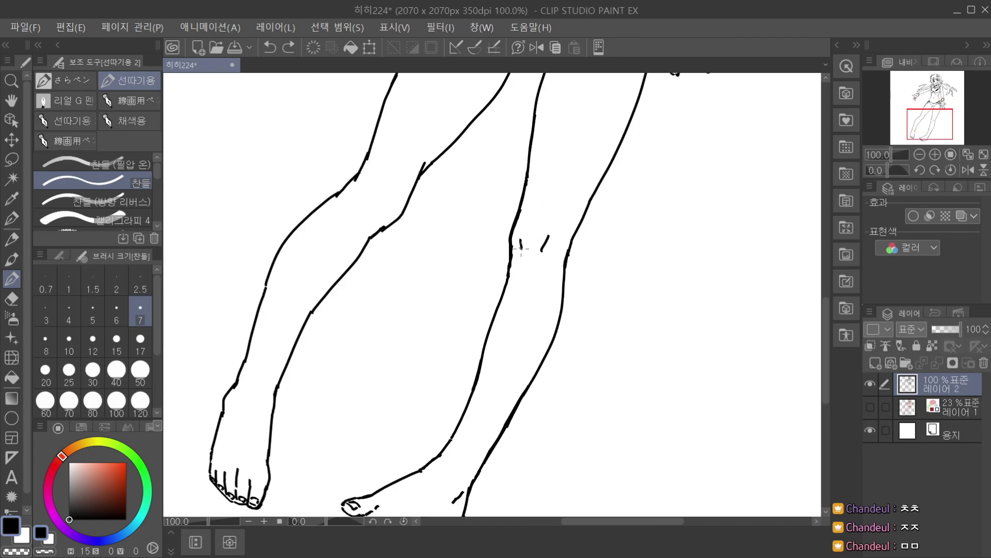
scroll(567, 176, "down", 3)
Ink two short knee marks on the leg with the front-facing foot.
key("h")
scroll(566, 175, "up", 1)
scroll(461, 282, "up", 2)
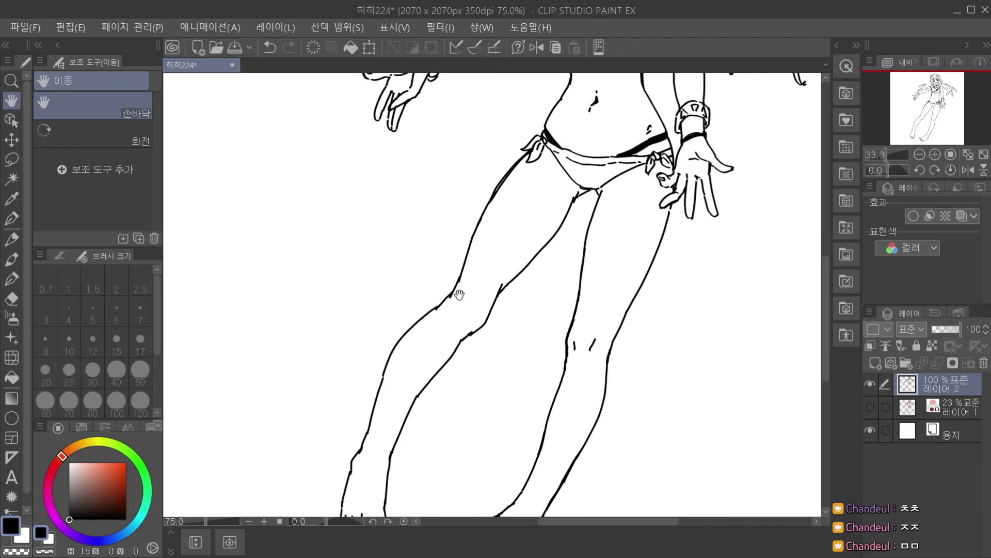
key("p")
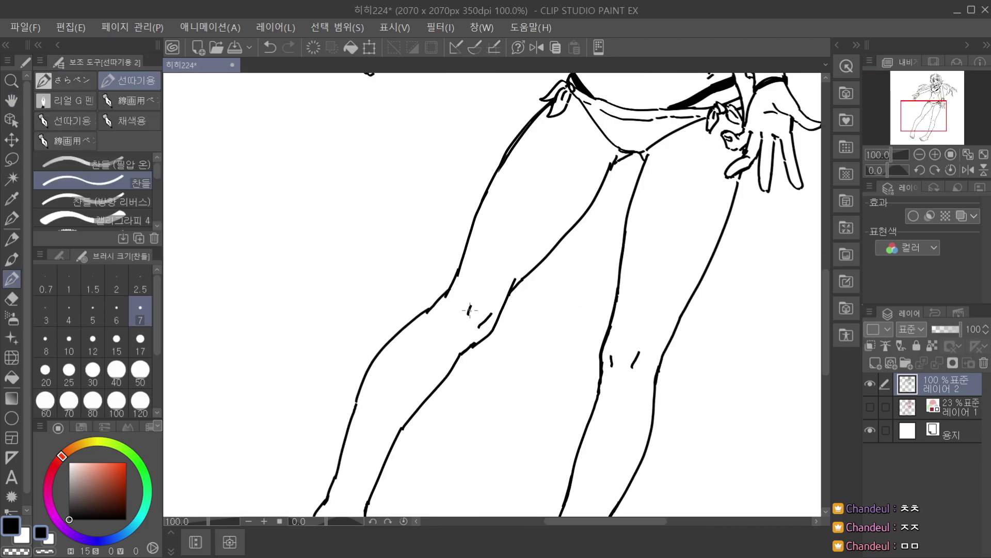
scroll(467, 315, "down", 4)
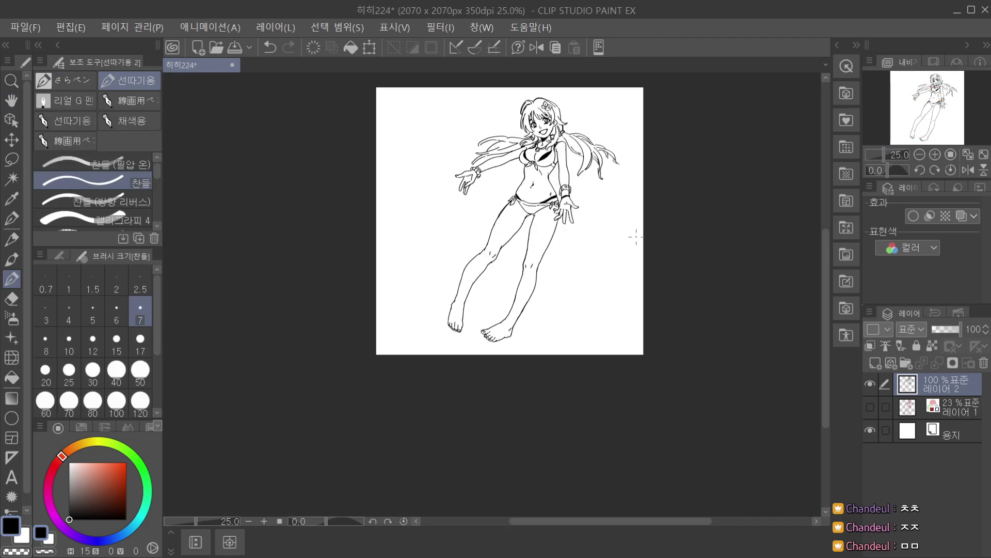
Examine the balance of the whole figure with the knee marks in place.
key("space")
left_click_drag(701, 328, 685, 396)
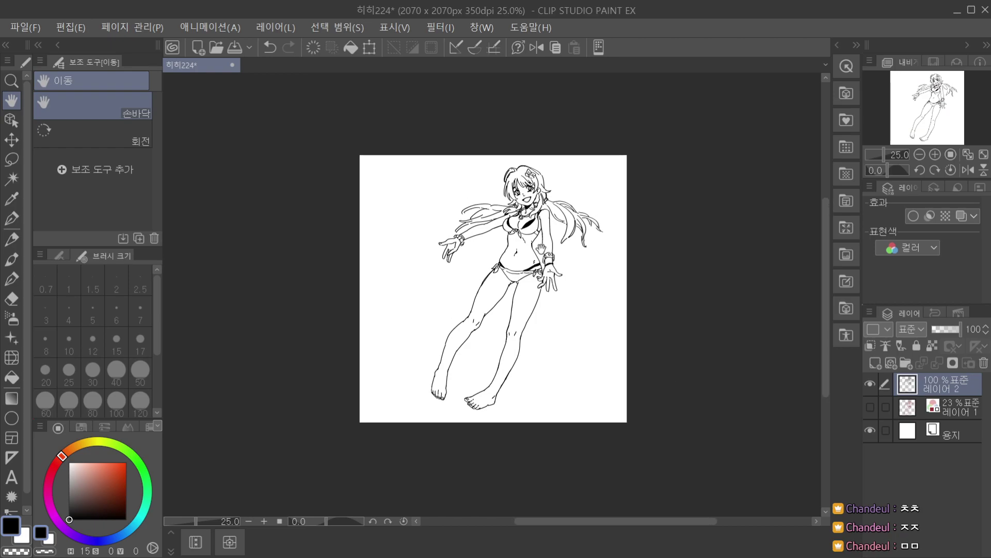
scroll(541, 249, "up", 2)
key("p")
scroll(541, 249, "up", 2)
scroll(559, 221, "down", 3)
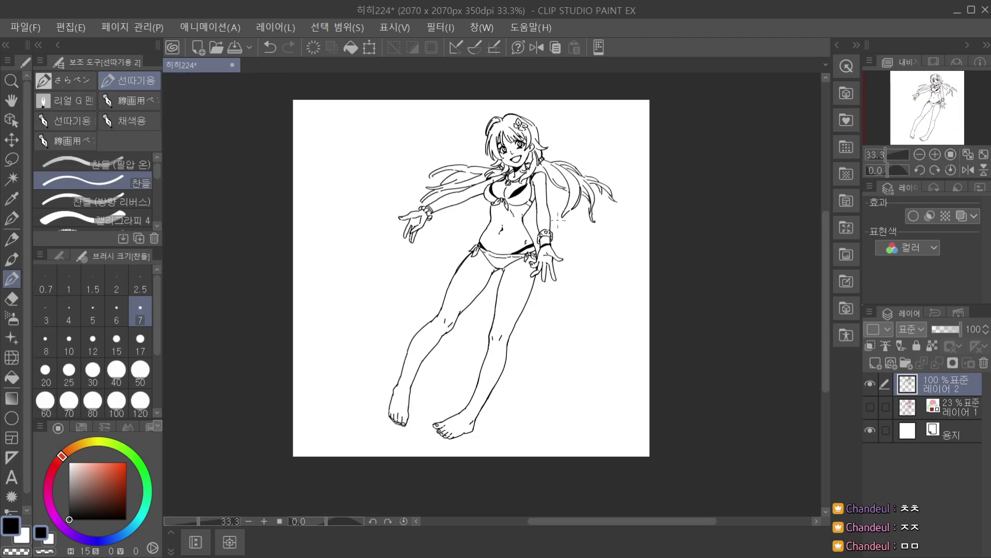
key("ctrl+minus")
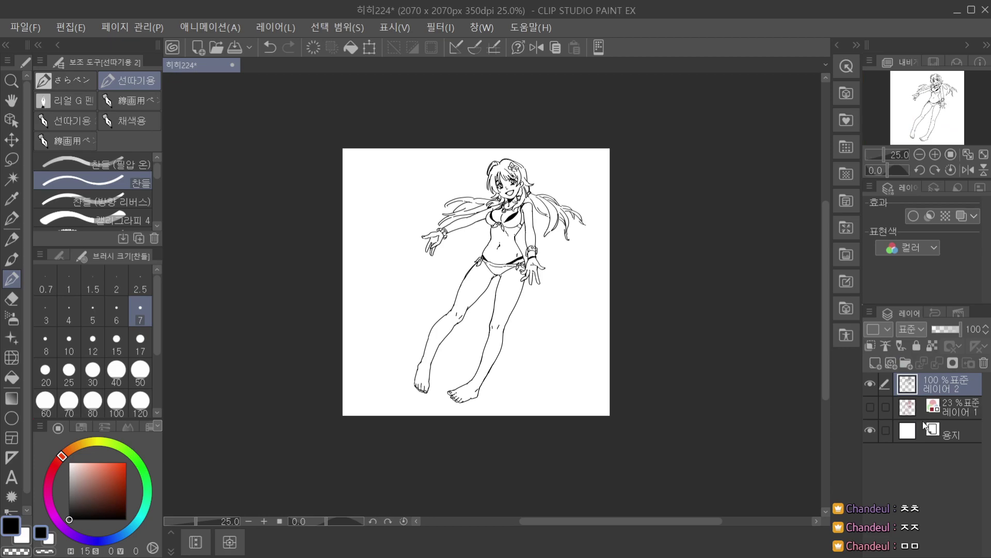
Save the drawing and make 레이어 2 the active layer.
left_click(925, 432)
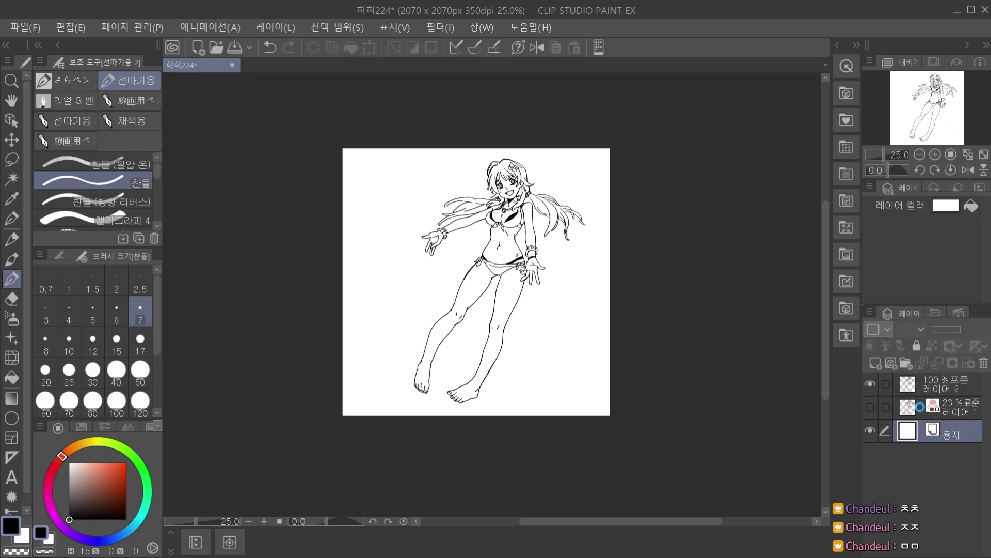
key("ctrl+s")
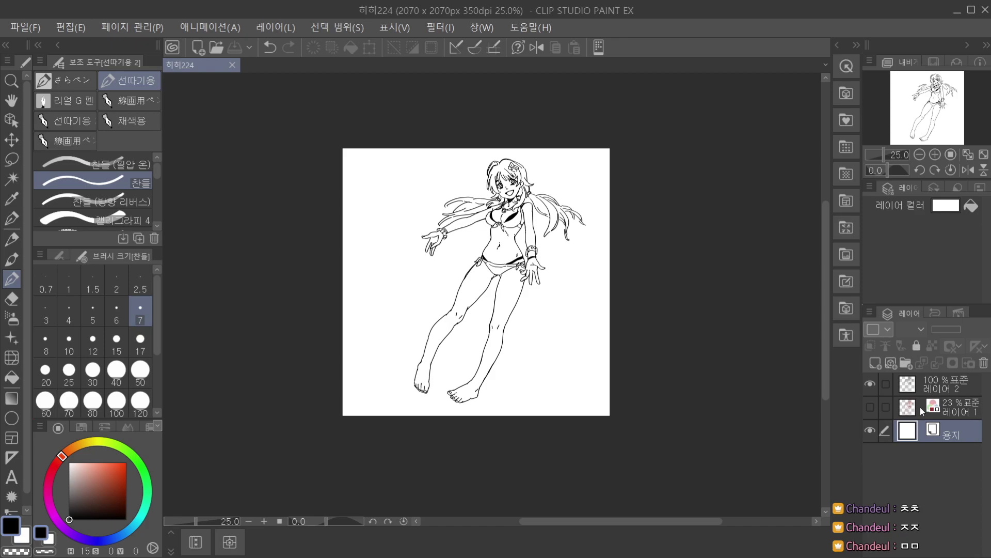
left_click(938, 384)
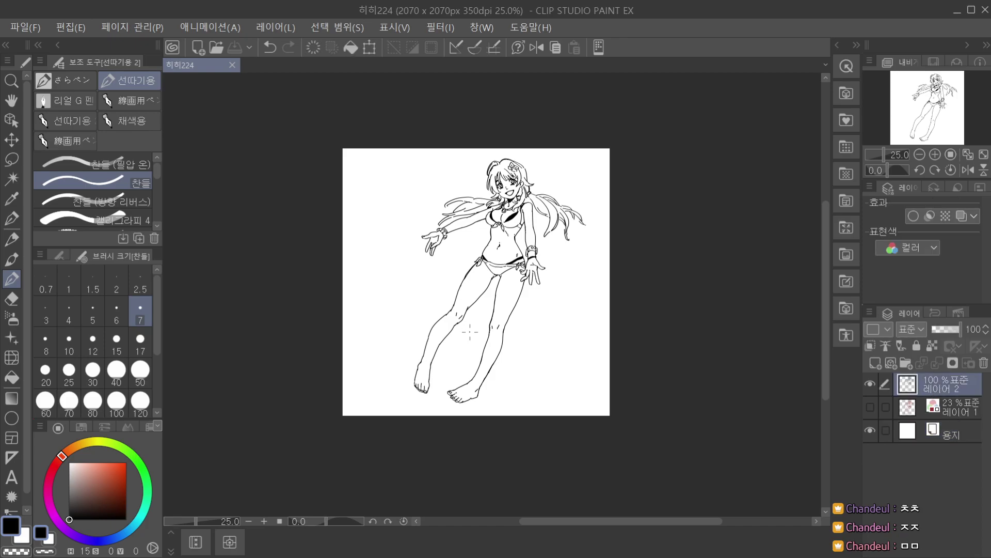
scroll(457, 361, "up", 3)
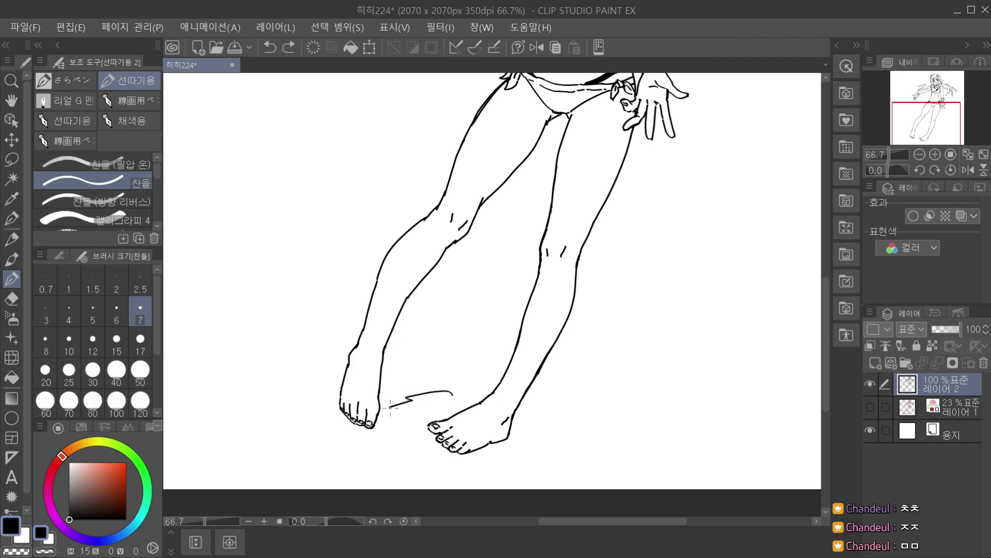
scroll(457, 383, "down", 2)
key("h")
left_click_drag(655, 401, 619, 415)
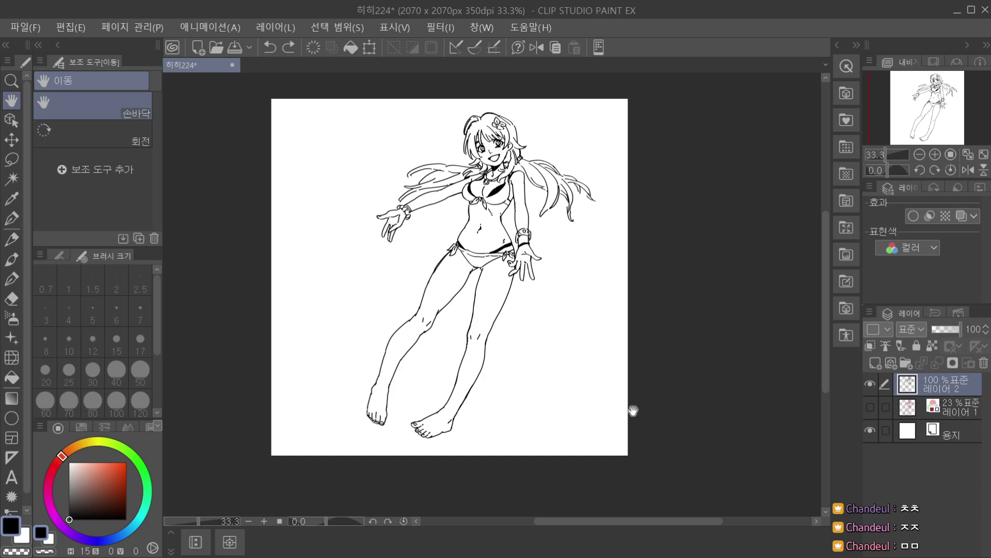
Ink short fold lines on the bikini top's cup beside the lowered arm.
key("p")
scroll(506, 169, "up", 2)
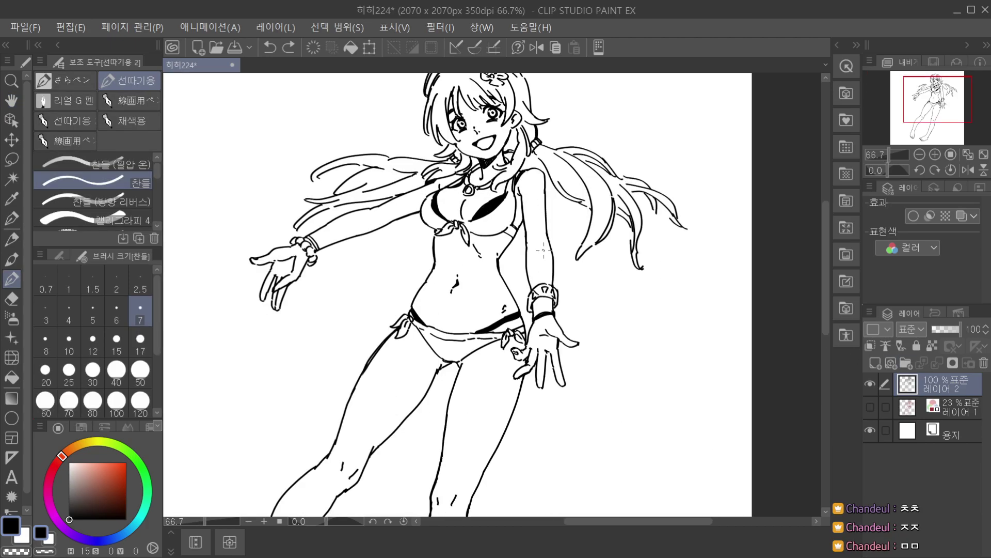
scroll(473, 212, "up", 2)
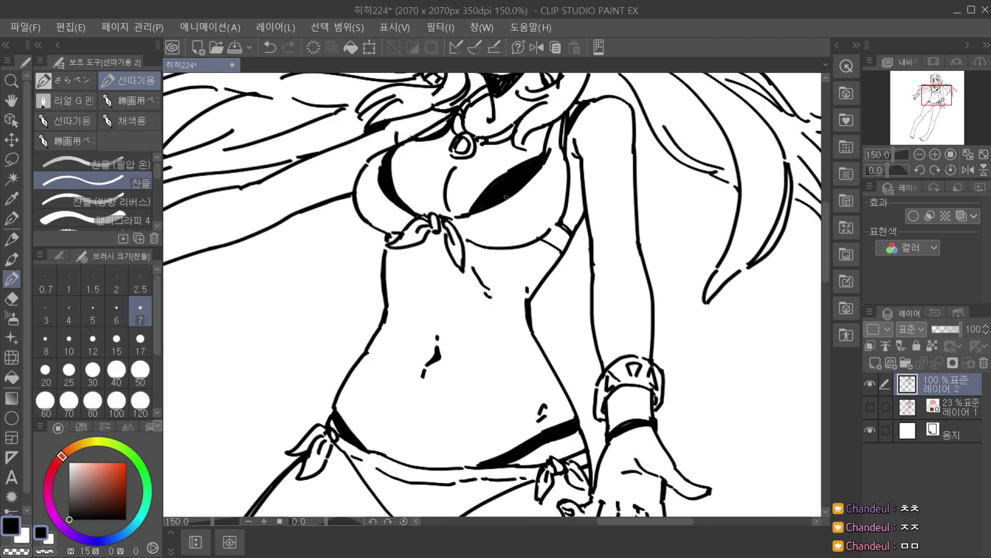
left_click_drag(484, 218, 533, 233)
left_click_drag(524, 195, 560, 201)
scroll(562, 168, "down", 3)
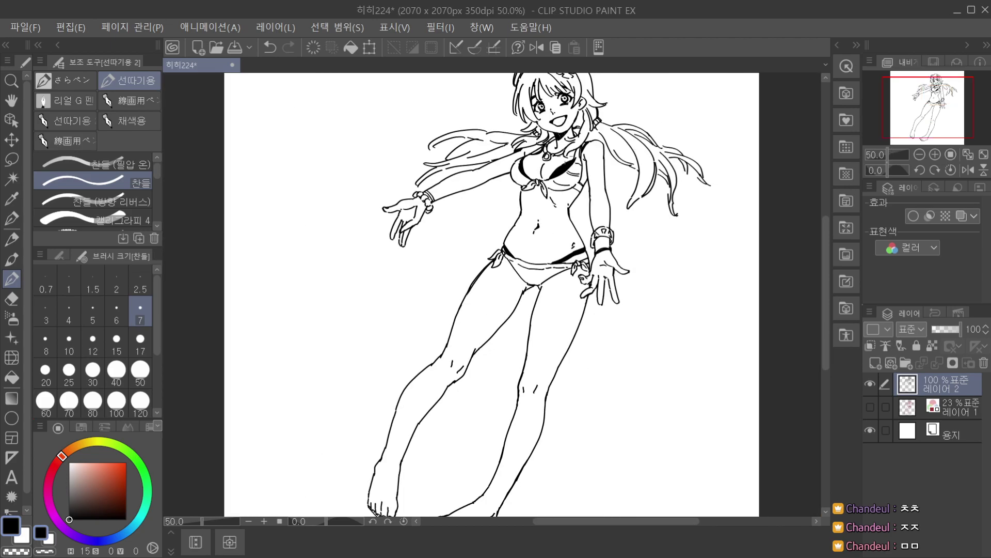
Undo the last test strokes and ink short fold lines on the bikini cup beside the outstretched arm.
scroll(537, 165, "up", 3)
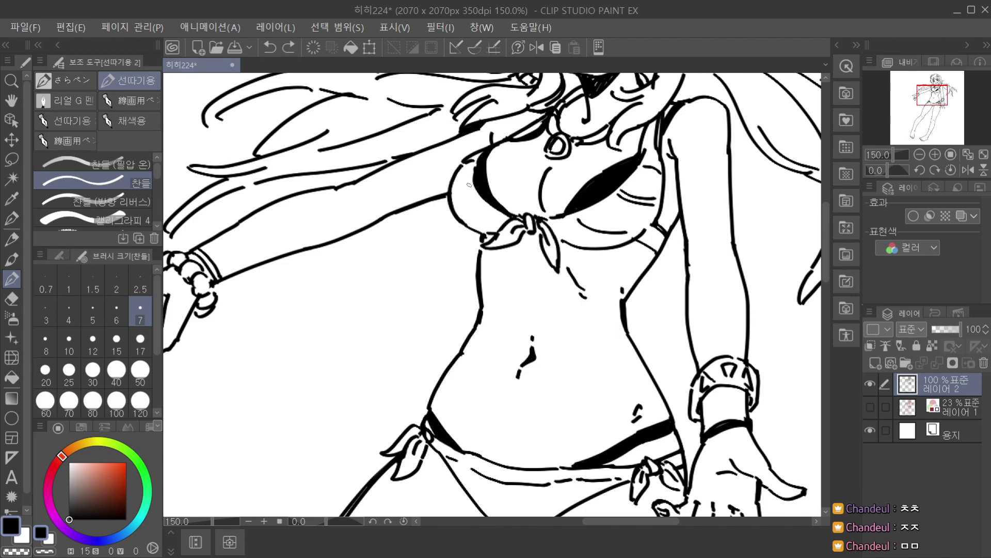
key("ctrl+z")
key("ctrl+z")
left_click_drag(479, 212, 469, 219)
scroll(626, 201, "down", 3)
scroll(589, 203, "down", 2)
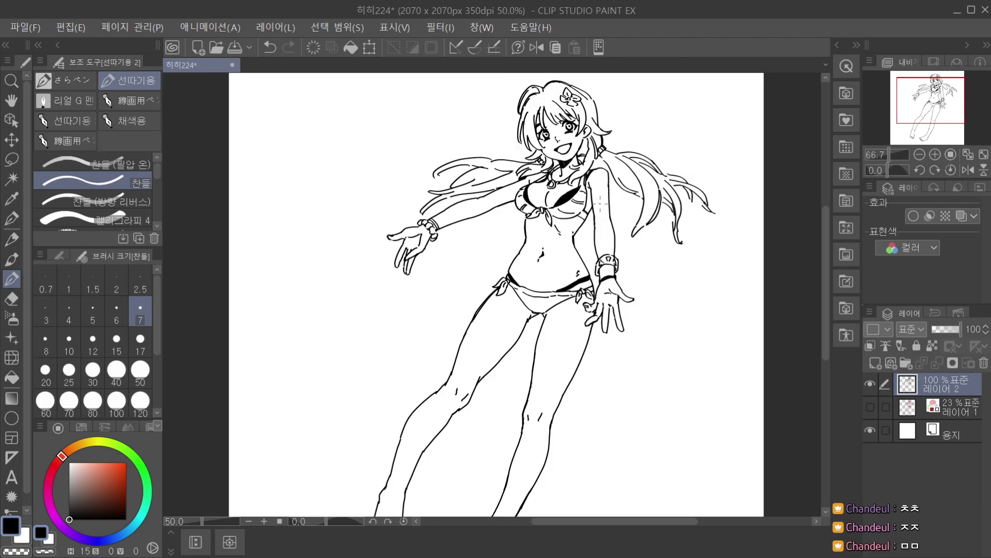
Examine the bikini top's folds and the line art of the whole figure.
key("space")
left_click_drag(665, 312, 604, 347)
scroll(619, 338, "up", 1)
scroll(605, 351, "down", 1)
scroll(473, 290, "up", 2)
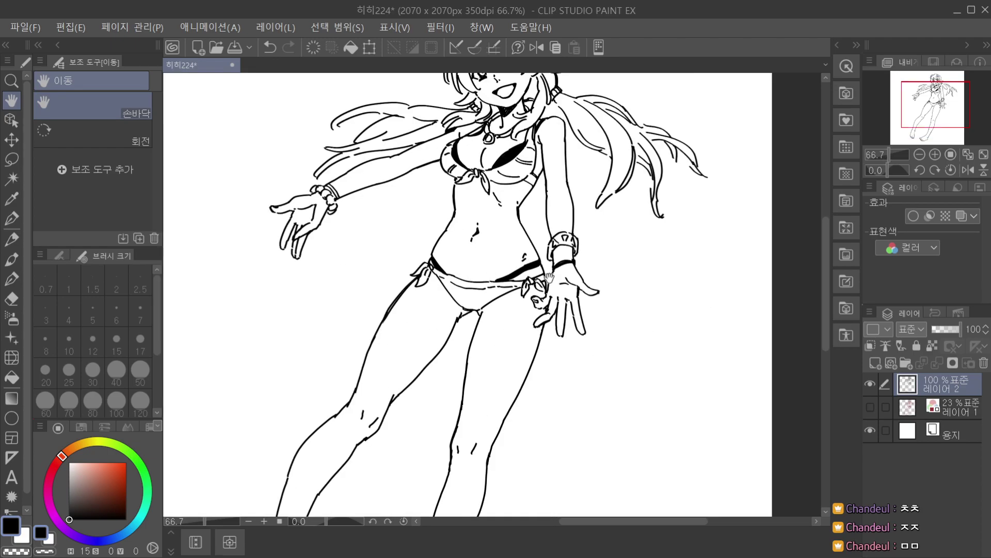
scroll(550, 279, "down", 3)
left_click_drag(576, 298, 552, 295)
scroll(545, 296, "up", 1)
scroll(529, 285, "down", 1)
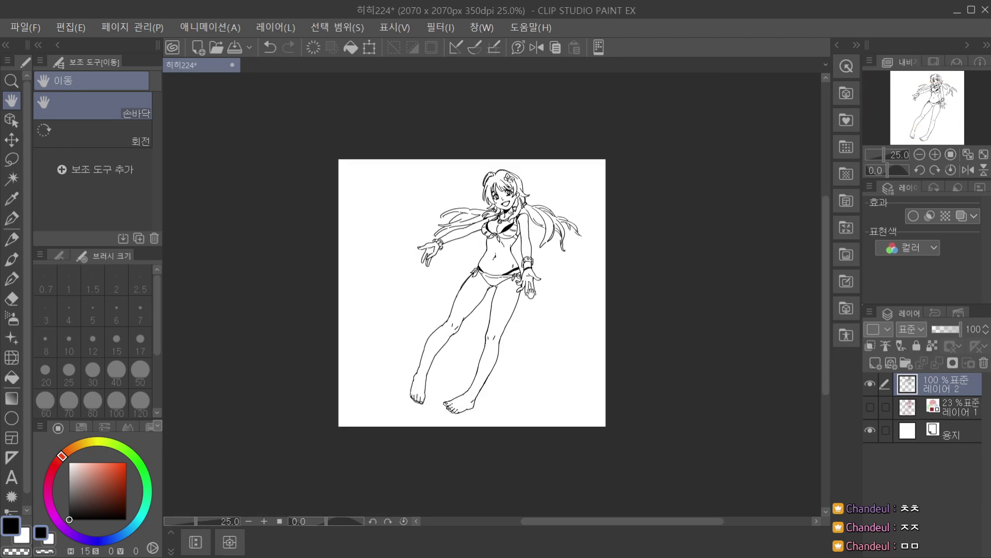
scroll(544, 289, "up", 3)
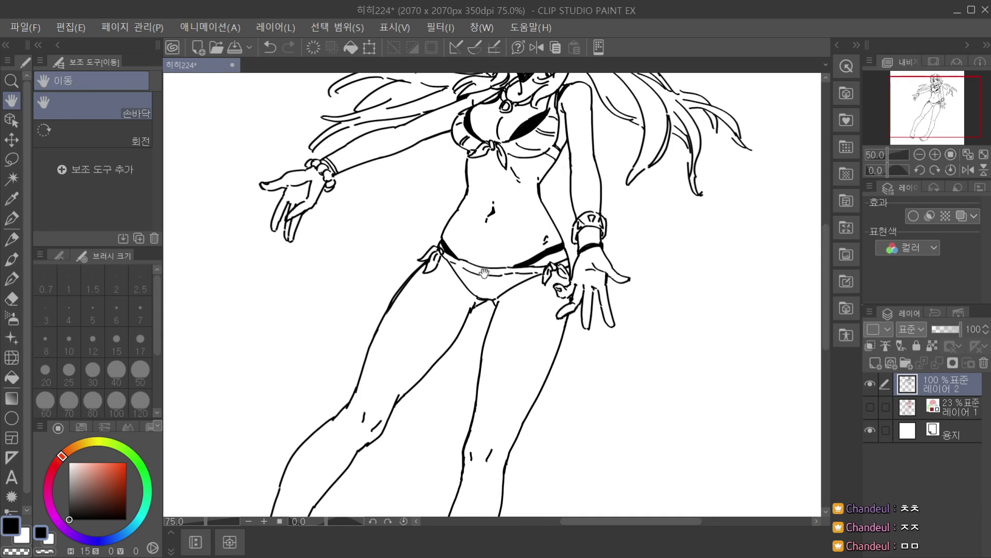
Ink short curved fold lines across the front of the bikini bottom.
key("p")
scroll(465, 284, "up", 1)
key("ctrl+z")
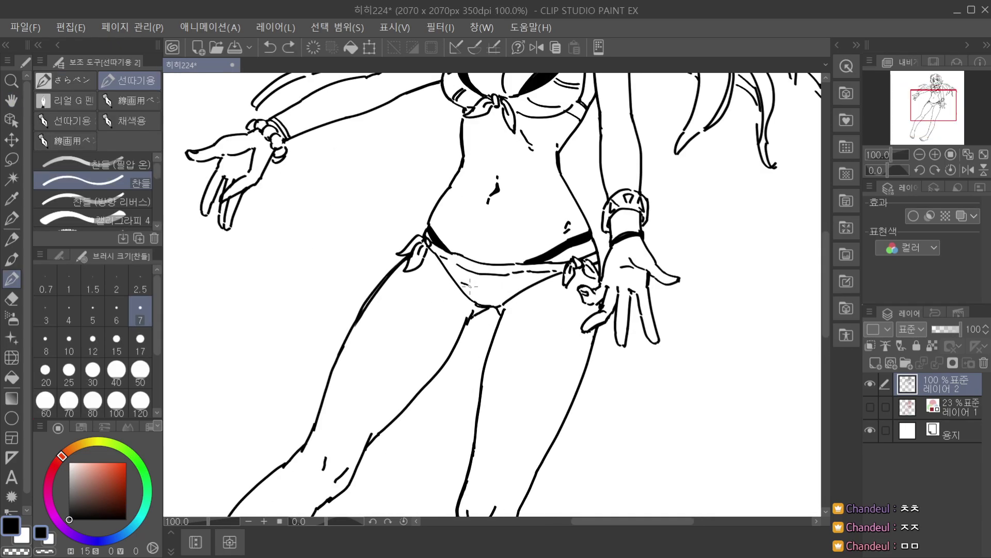
scroll(541, 287, "down", 1)
Ink a small triangular ornament beside the black wristband on the lowered arm.
key("space")
left_click_drag(637, 334, 551, 324)
scroll(559, 325, "down", 1)
scroll(550, 325, "up", 2)
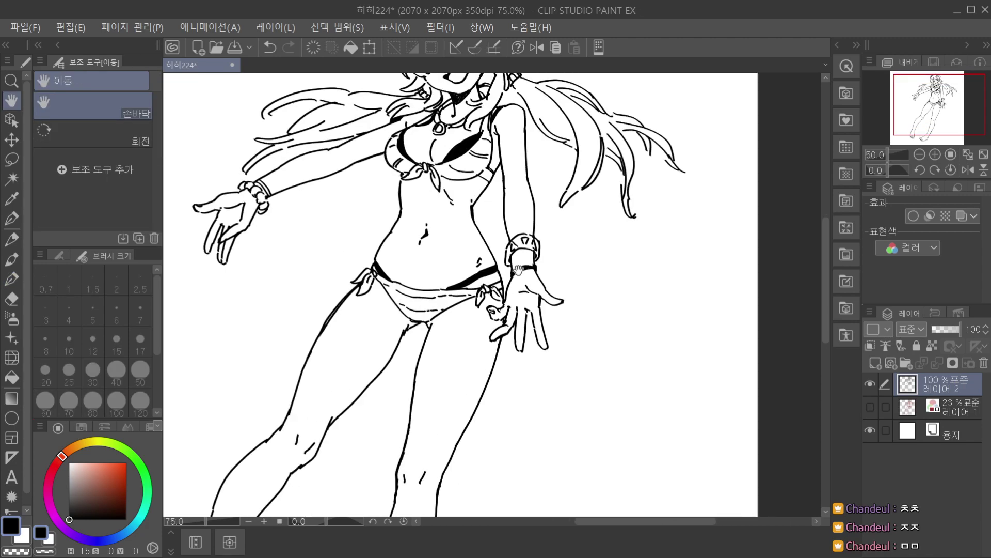
scroll(514, 268, "up", 1)
key("p")
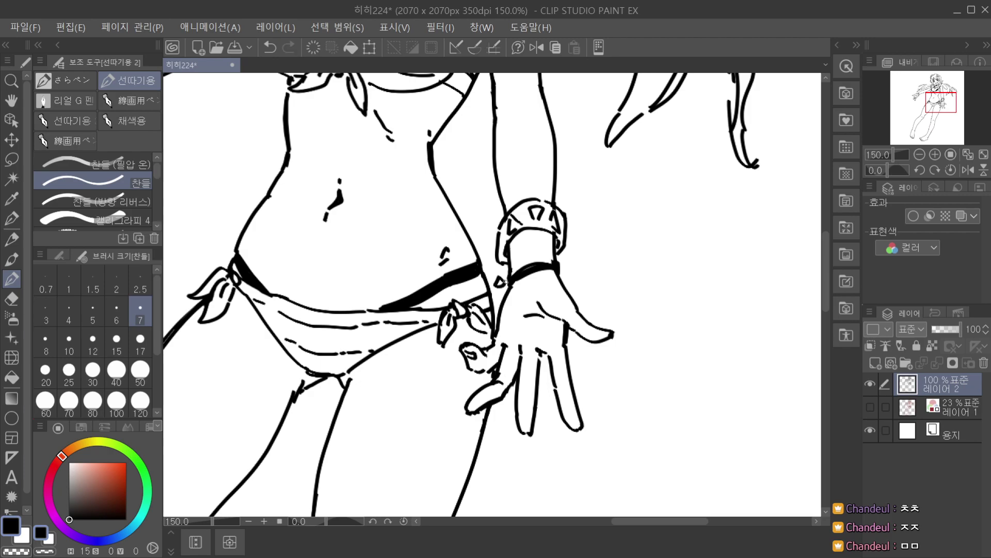
scroll(637, 243, "down", 3)
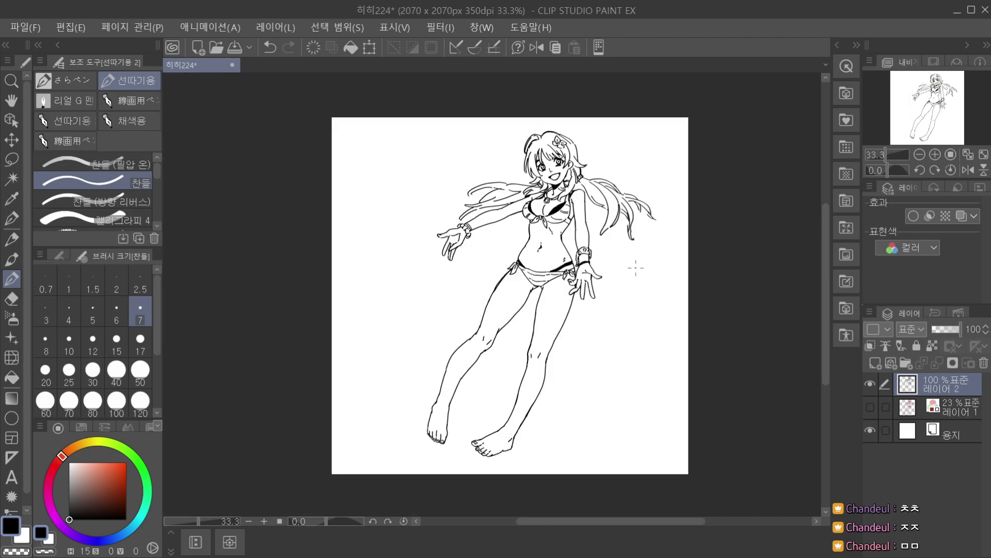
Examine the head, hair and upper body, and compare them with the whole figure.
key("h")
left_click_drag(637, 263, 556, 292)
scroll(483, 153, "up", 2)
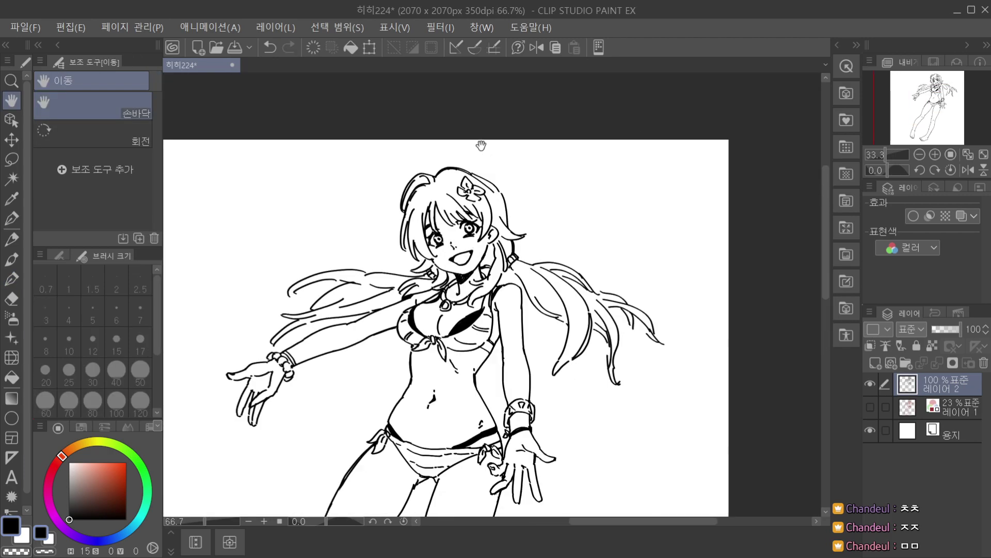
scroll(471, 156, "up", 1)
key("p")
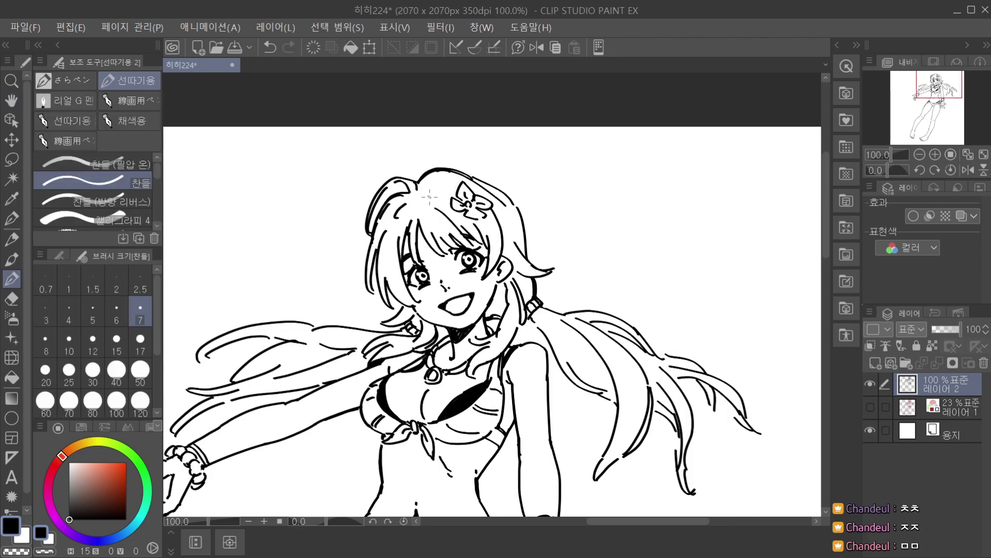
scroll(658, 226, "down", 2)
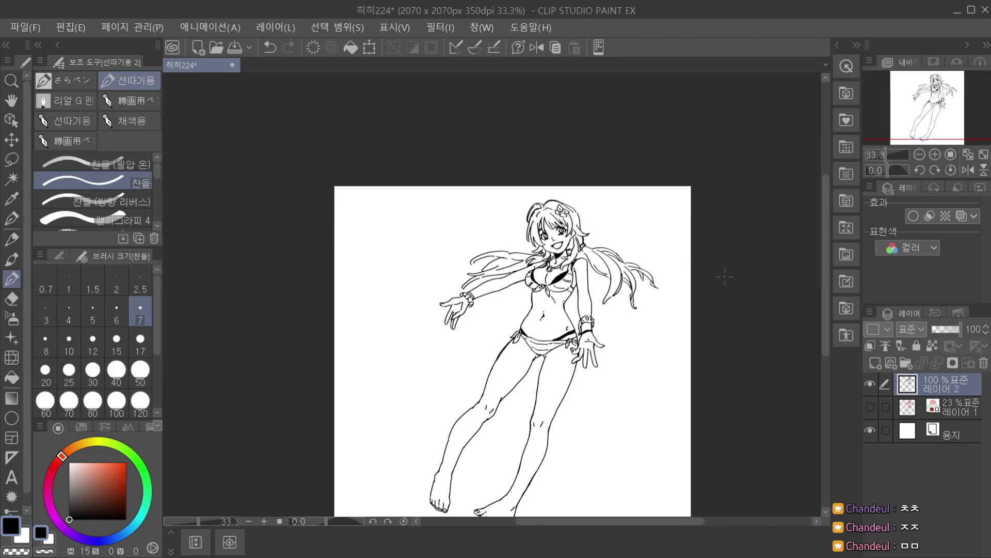
key("space")
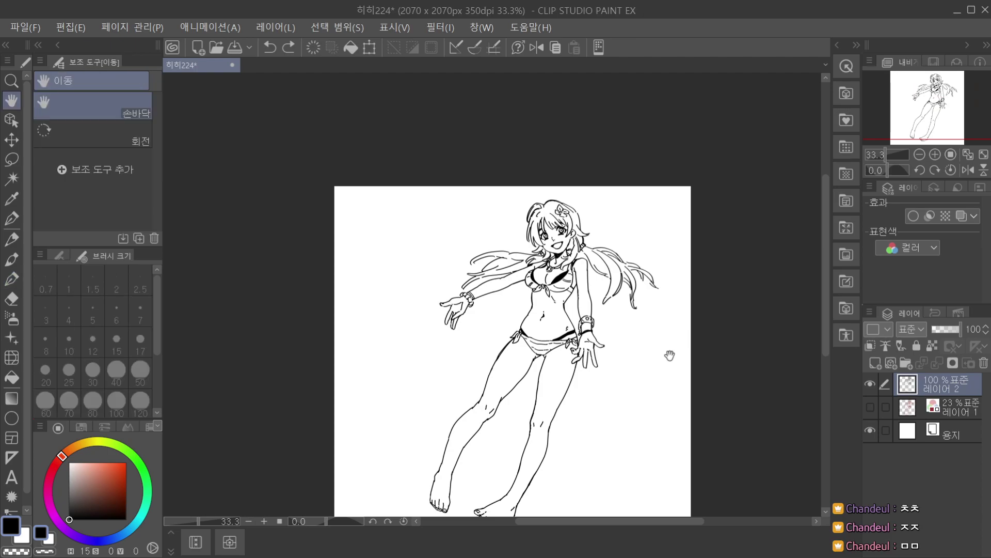
Examine the whole figure's line art, from the face and hair down to the feet.
left_click_drag(671, 354, 589, 346)
scroll(466, 182, "up", 5)
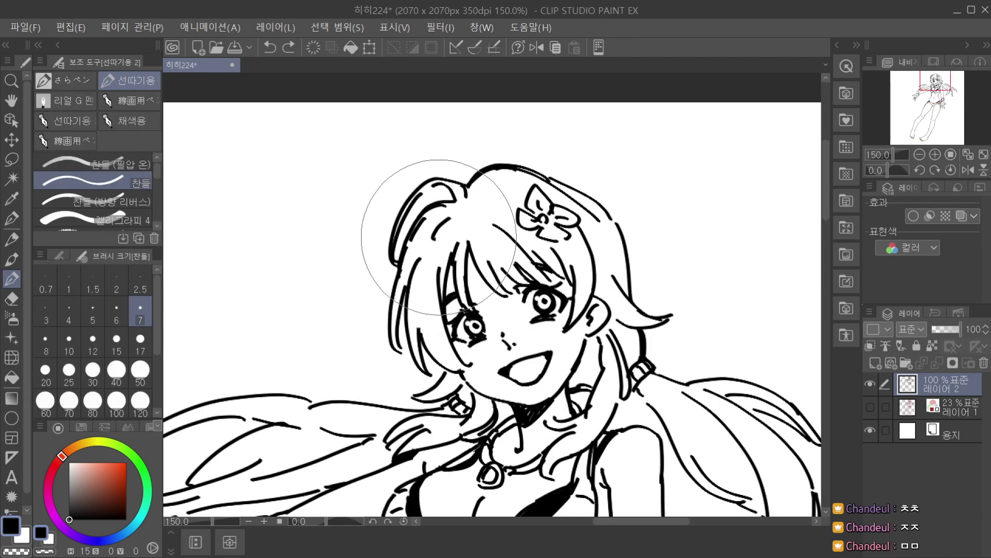
scroll(516, 196, "down", 4)
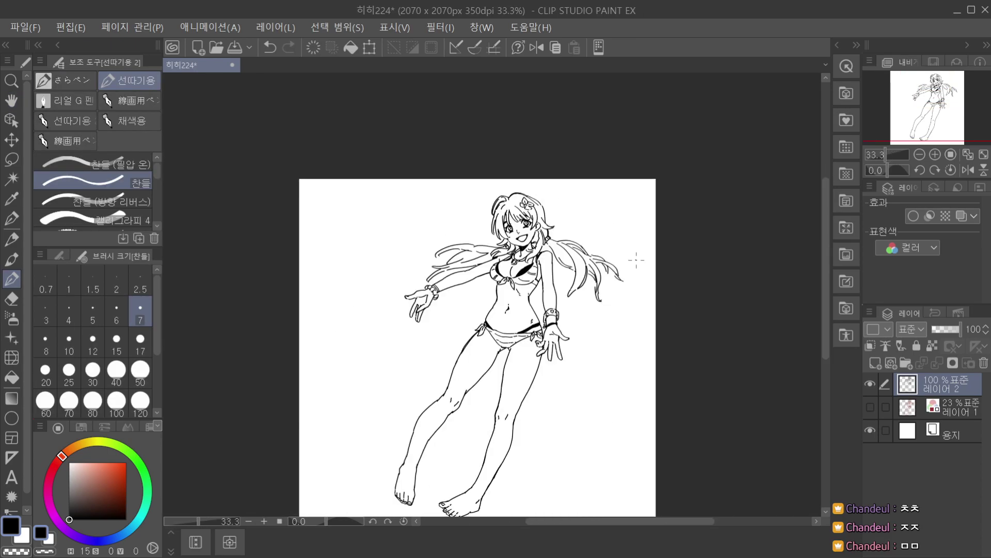
scroll(576, 234, "up", 3)
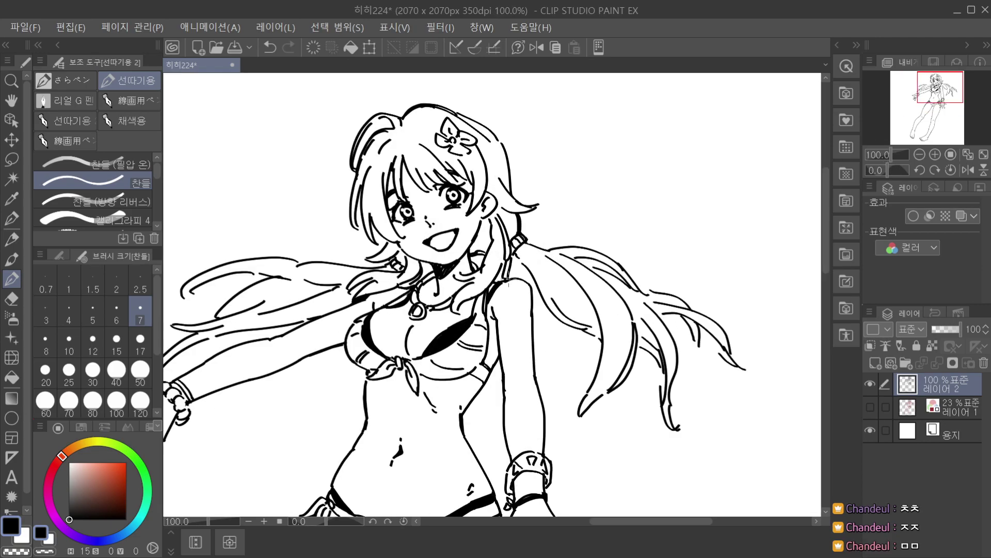
scroll(508, 282, "up", 1)
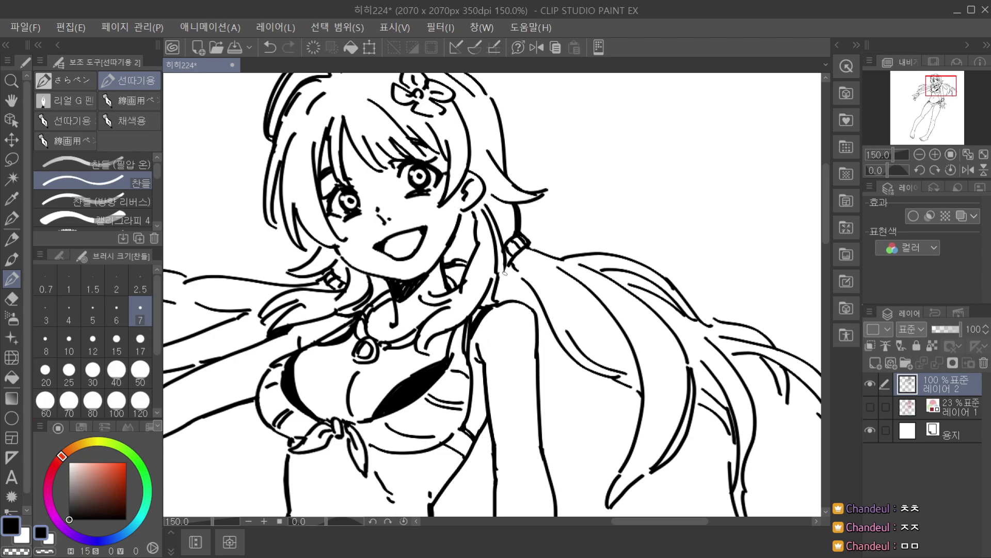
scroll(504, 271, "down", 2)
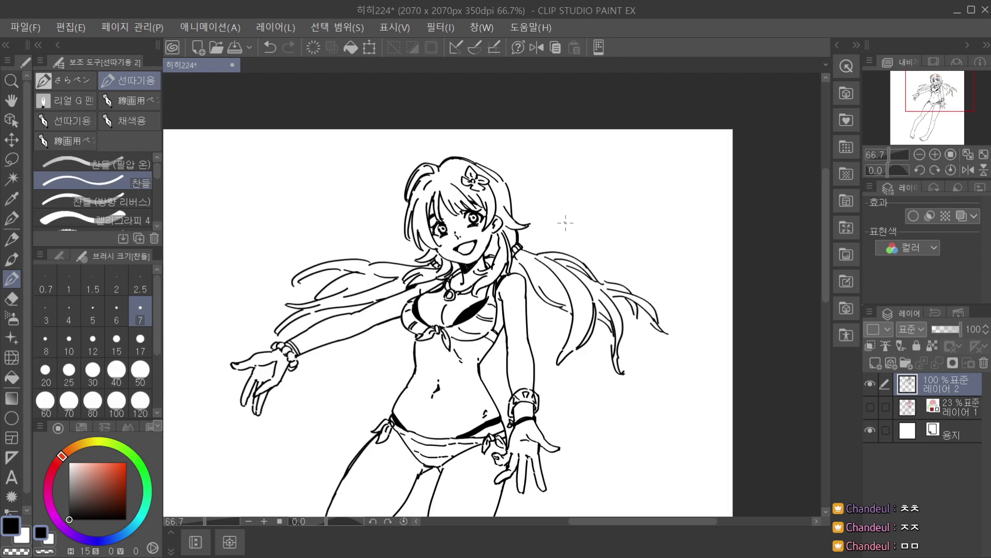
scroll(565, 223, "down", 2)
left_click_drag(675, 332, 651, 332)
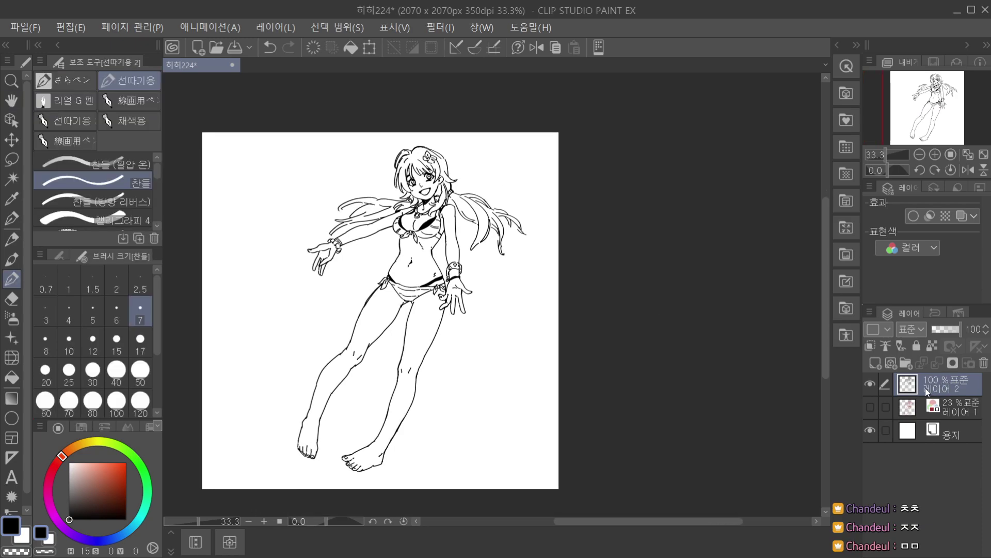
Create a layer folder, put 레이어 2 and 레이어 1 into it, and make 레이어 2 the active layer.
left_click(907, 366)
left_click_drag(956, 401, 964, 418)
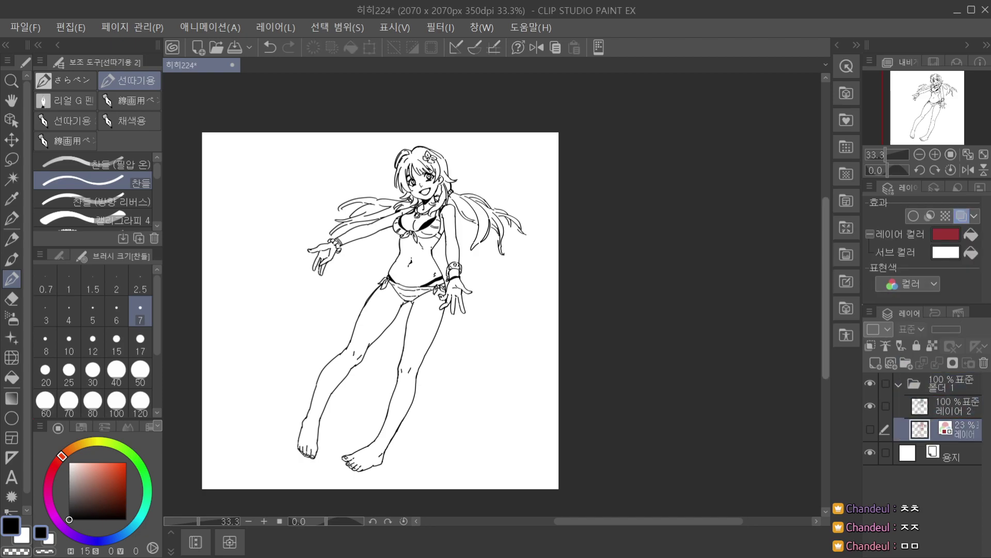
scroll(466, 200, "up", 2)
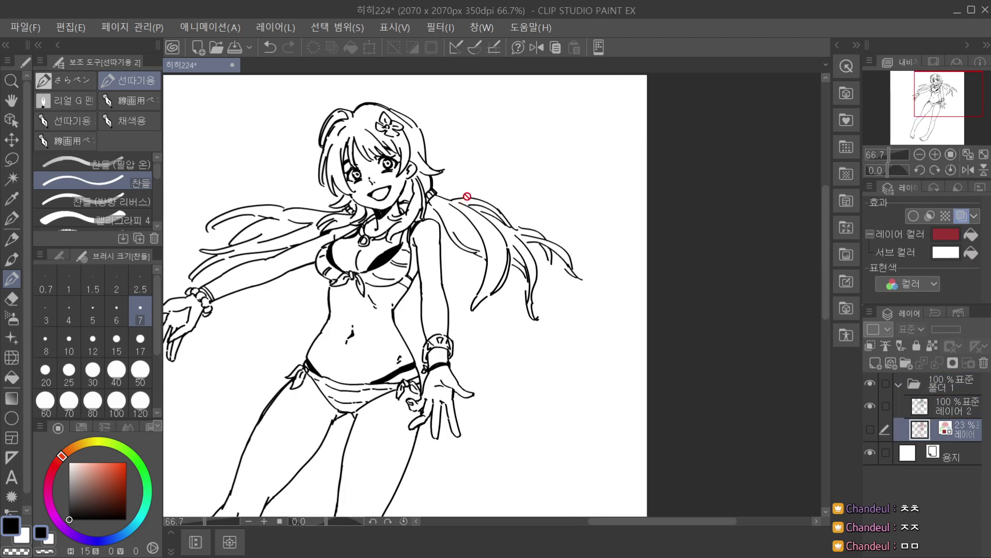
left_click(967, 395)
scroll(403, 206, "up", 5)
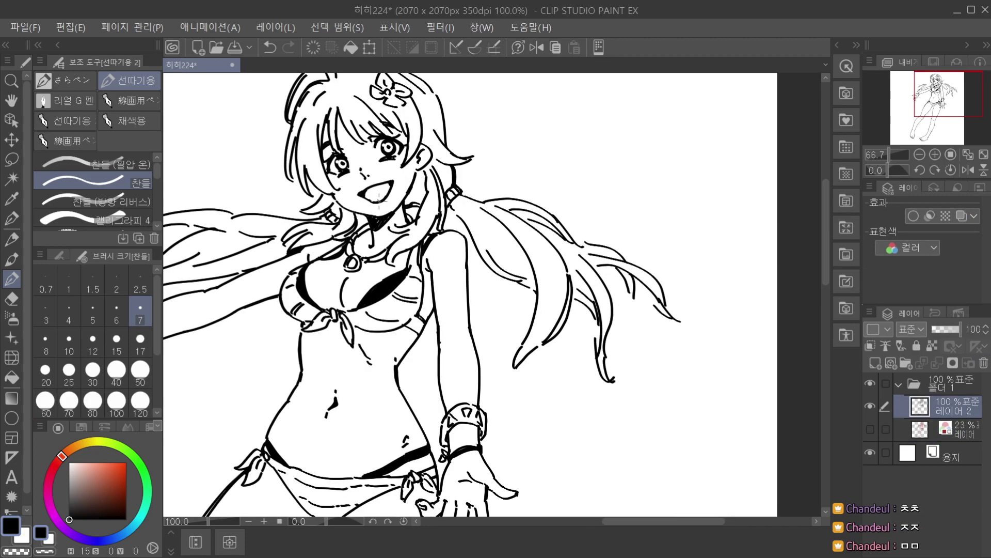
mouse_move(357, 235)
left_mouse_down()
mouse_move(411, 230)
mouse_move(452, 208)
mouse_move(493, 145)
mouse_move(433, 212)
left_mouse_up()
key("ctrl+z")
key("ctrl+z")
mouse_move(502, 139)
left_mouse_down()
mouse_move(451, 200)
mouse_move(507, 134)
mouse_move(447, 204)
left_mouse_up()
key("ctrl+z")
scroll(464, 198, "down", 5)
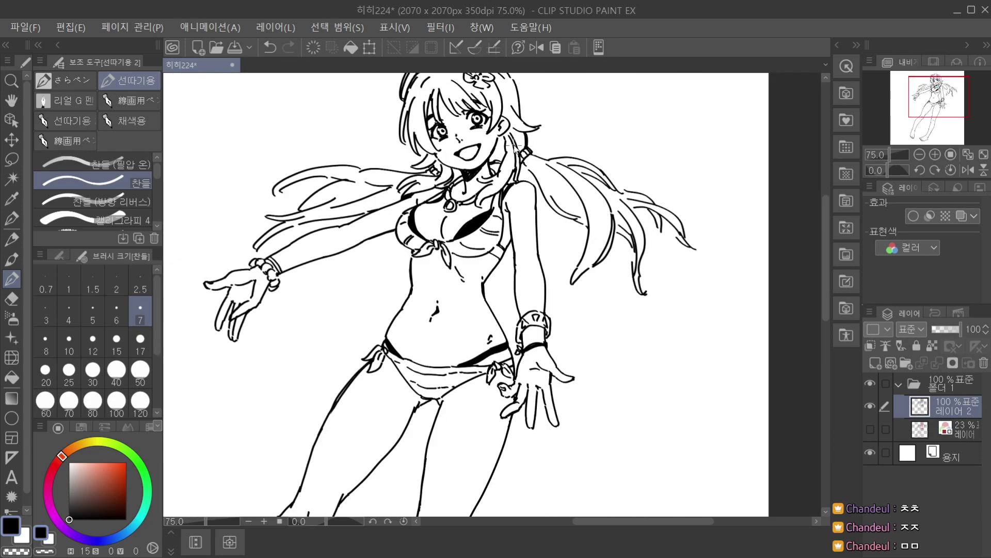
Touch up the ink line of the hair strand beside the neck, just below the ear.
scroll(504, 137, "up", 2)
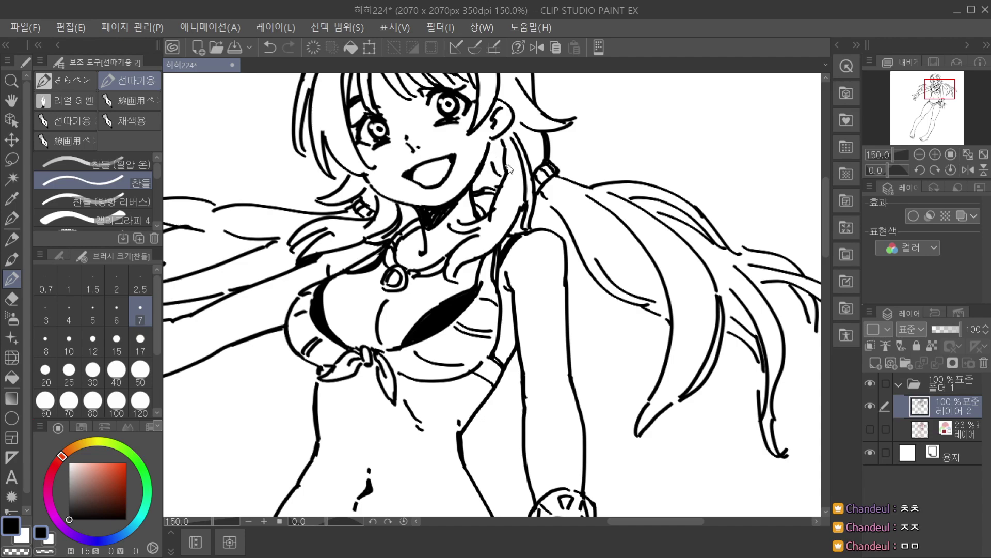
left_click_drag(502, 159, 504, 160)
scroll(505, 157, "down", 2)
key("space")
left_click_drag(599, 325, 521, 362)
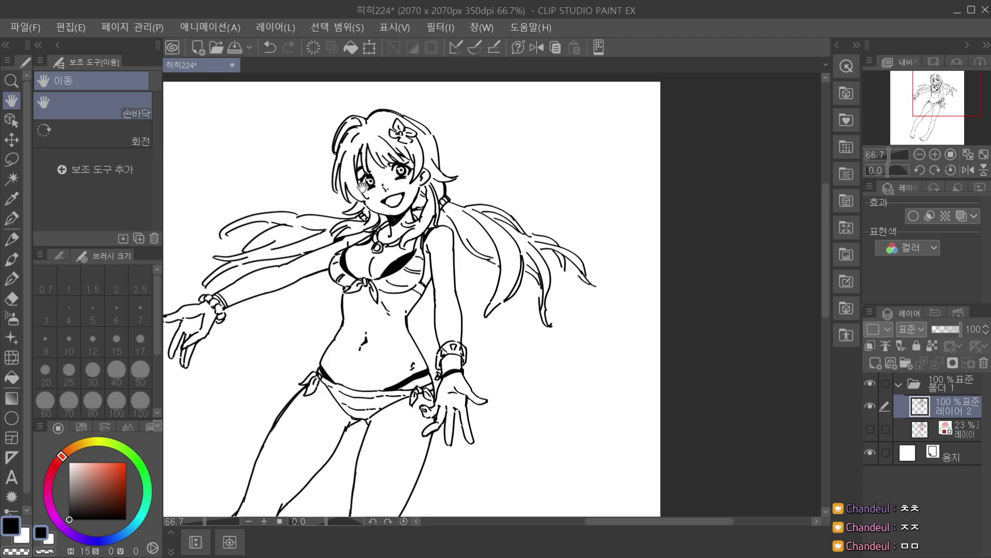
left_click_drag(354, 191, 393, 183)
Check the line art of the face, hair and upper body both close up and at a distance.
scroll(439, 190, "up", 2)
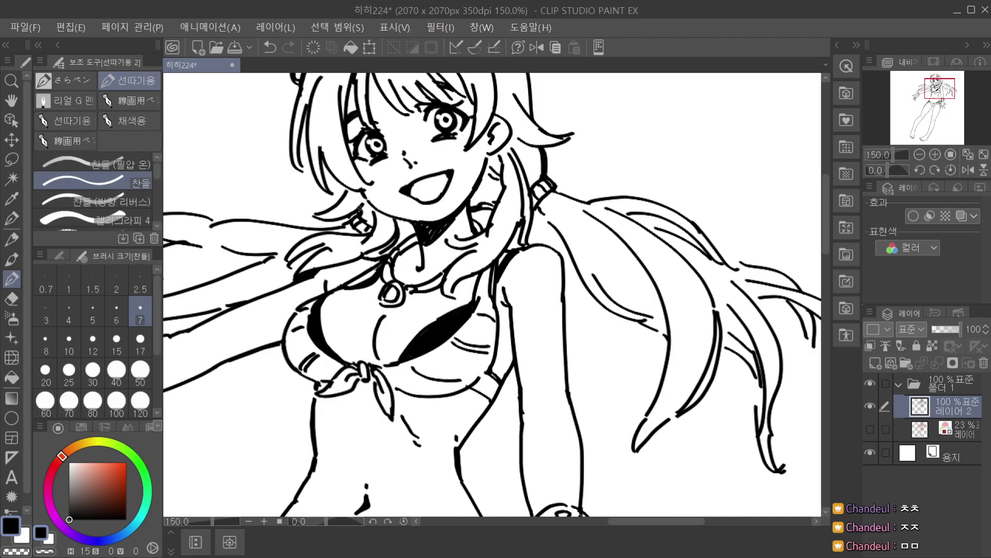
scroll(383, 191, "down", 2)
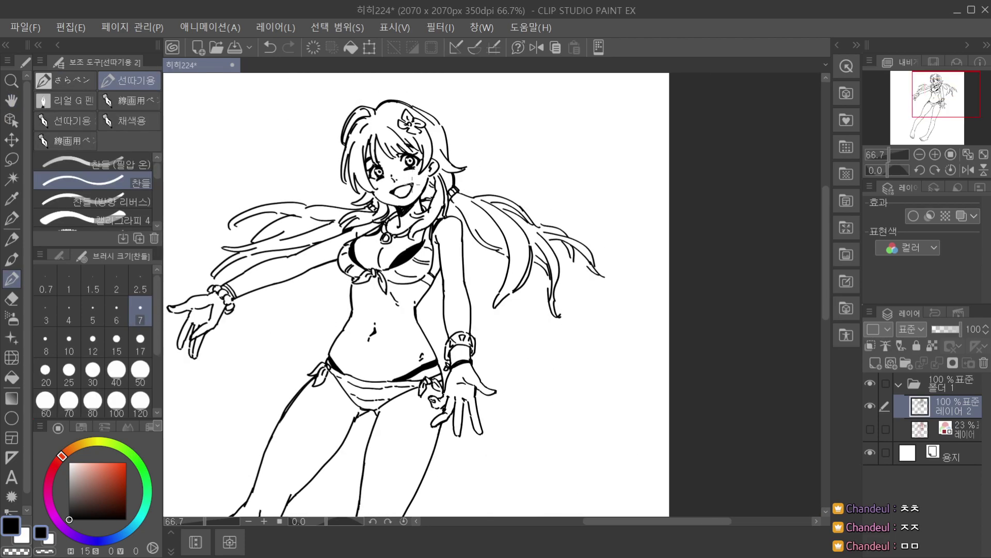
scroll(393, 202, "up", 1)
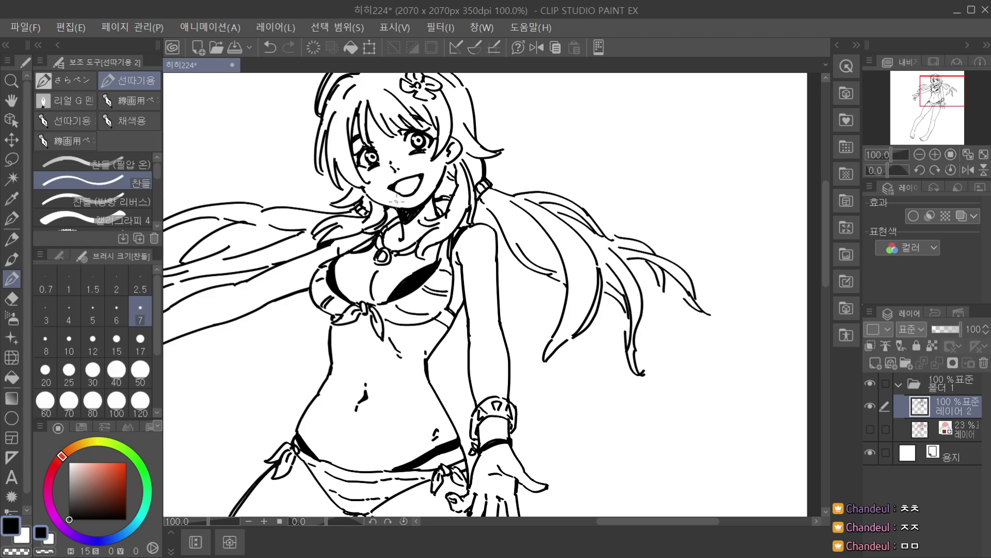
scroll(395, 207, "up", 2)
scroll(581, 202, "down", 4)
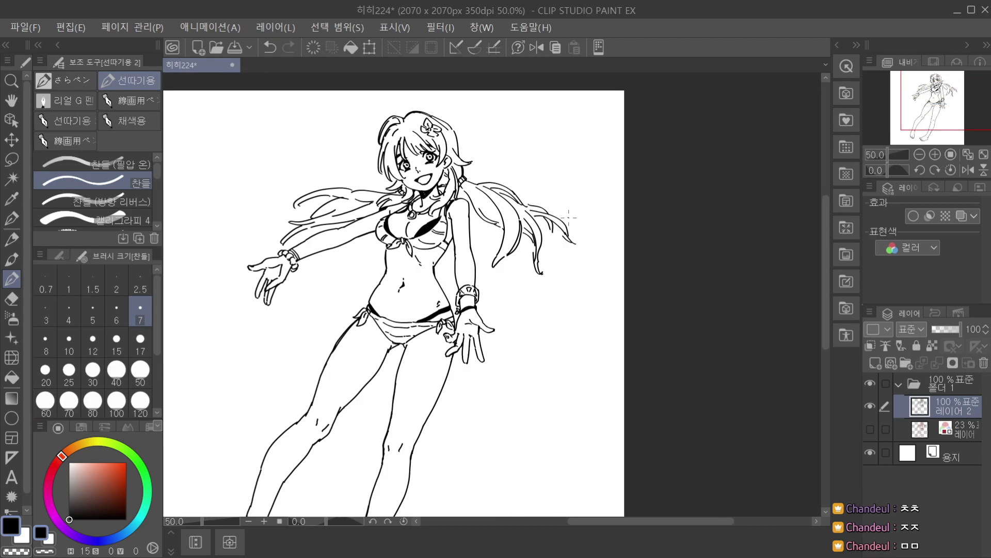
scroll(510, 189, "up", 2)
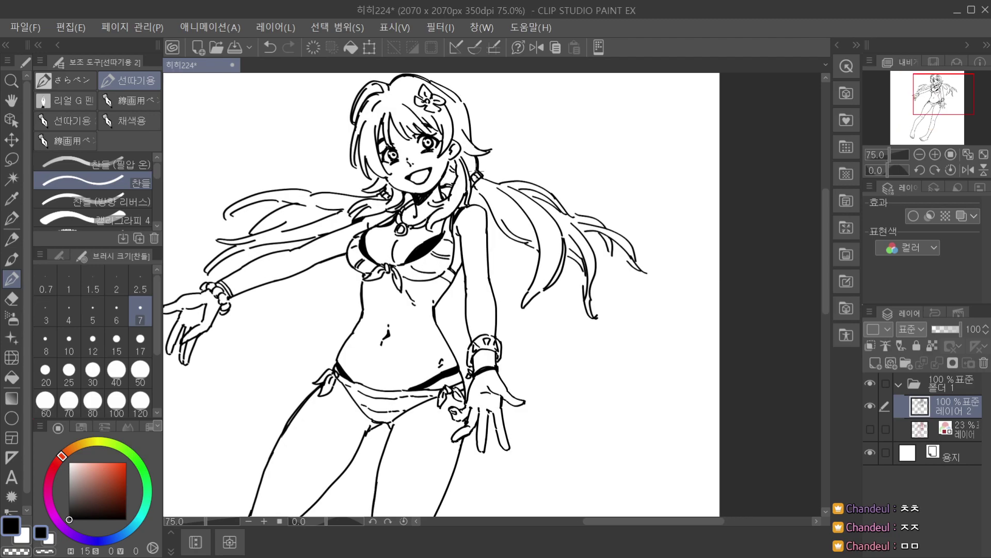
scroll(463, 179, "down", 2)
scroll(426, 207, "up", 2)
scroll(445, 190, "down", 3)
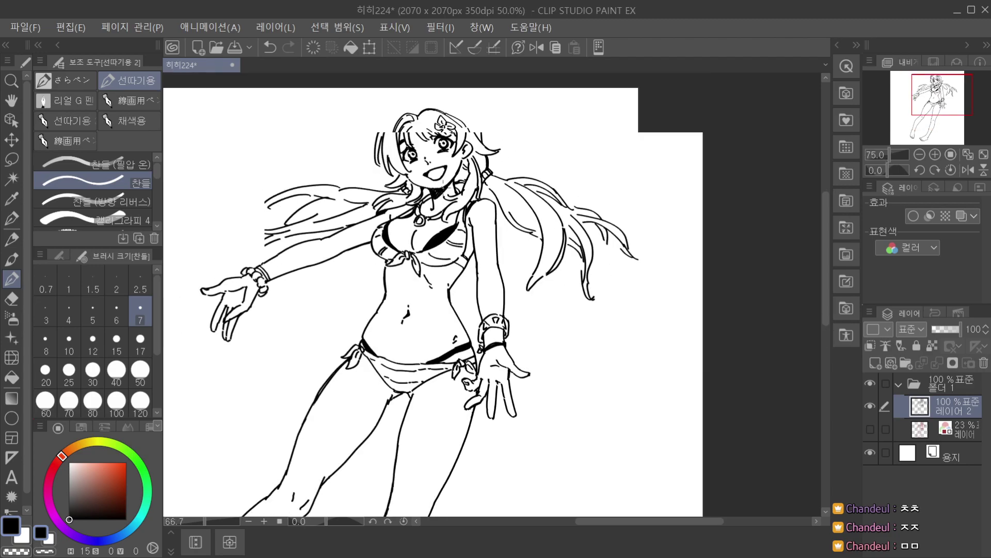
Add a folder with a new layer below the line art and choose a golden yellow with H 42, S 52, V 92.
left_click(907, 363)
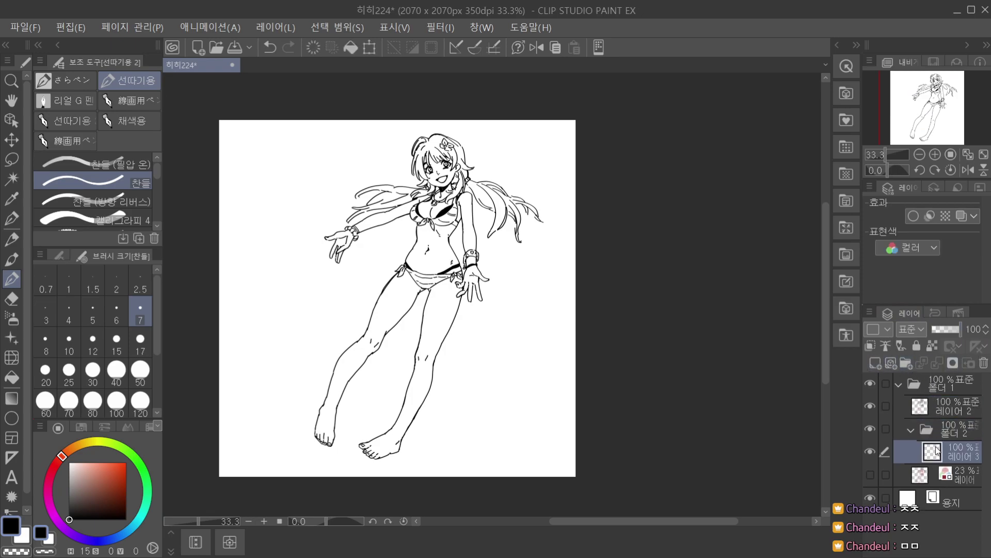
left_click(85, 443)
left_click(98, 467)
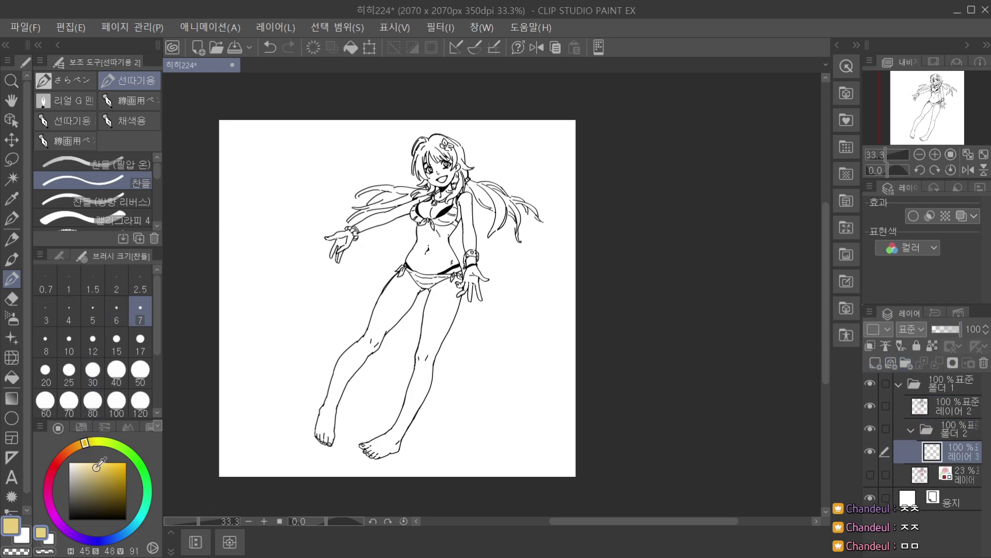
left_click(82, 444)
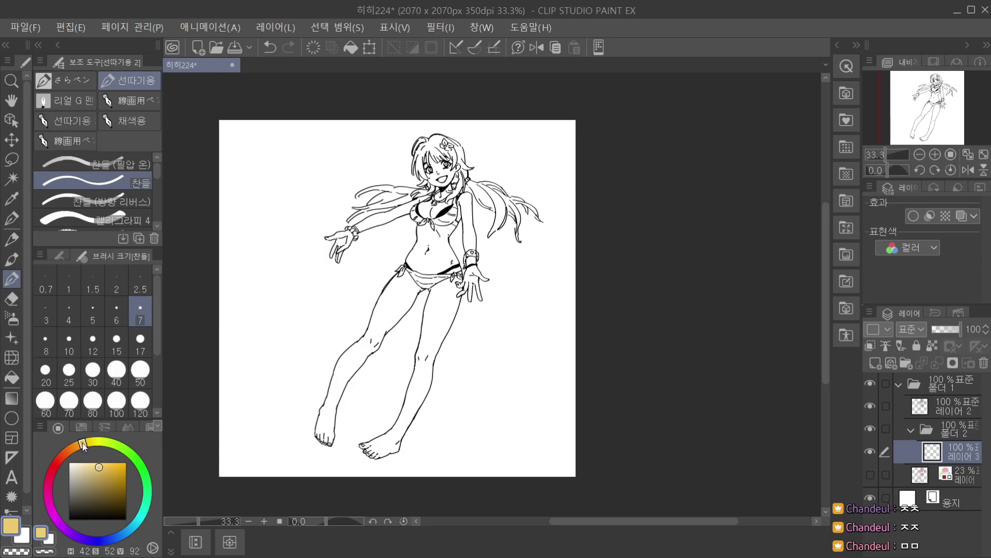
Choose the 선따기용 2 brush and set its size to 50.
left_click(123, 196)
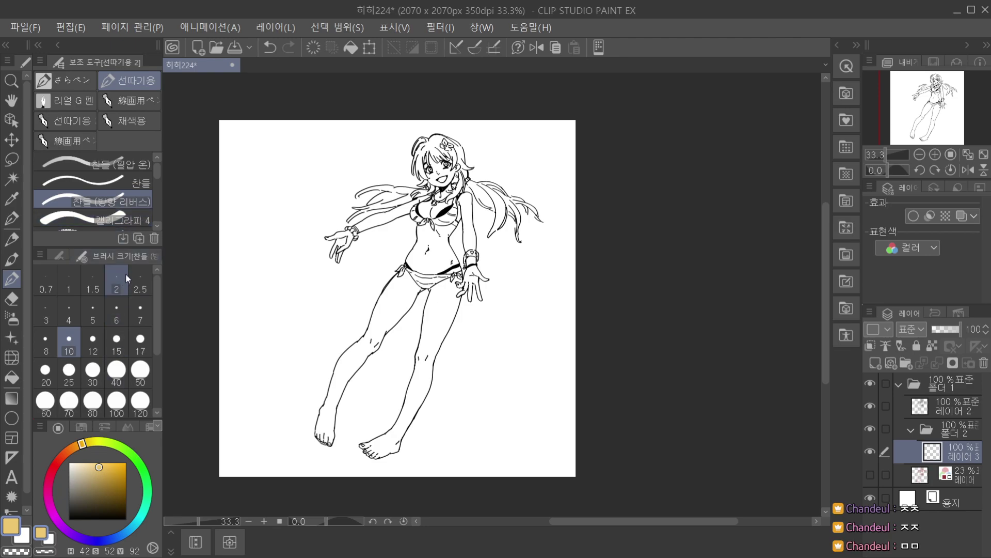
scroll(139, 209, "down", 2)
scroll(153, 178, "down", 5)
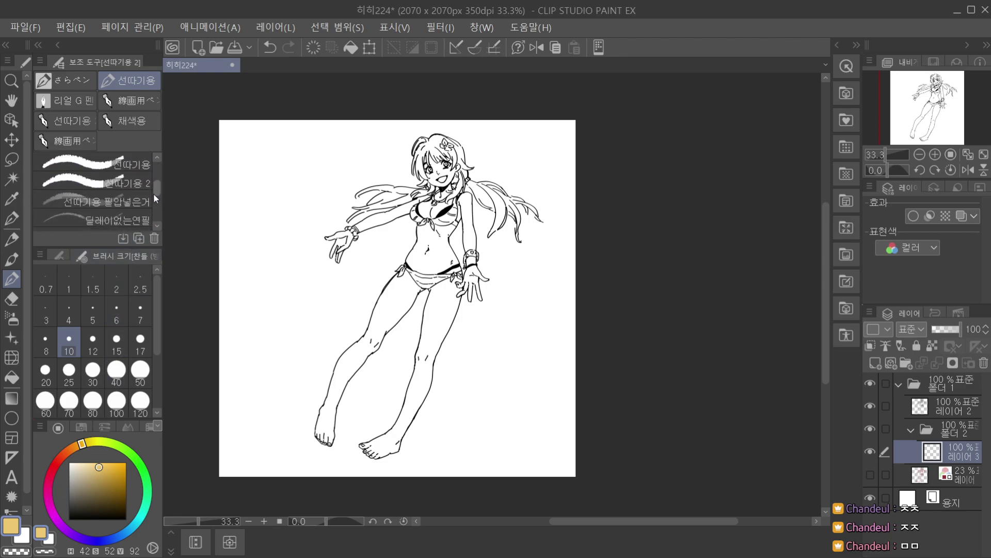
left_click(152, 191)
scroll(155, 184, "up", 4)
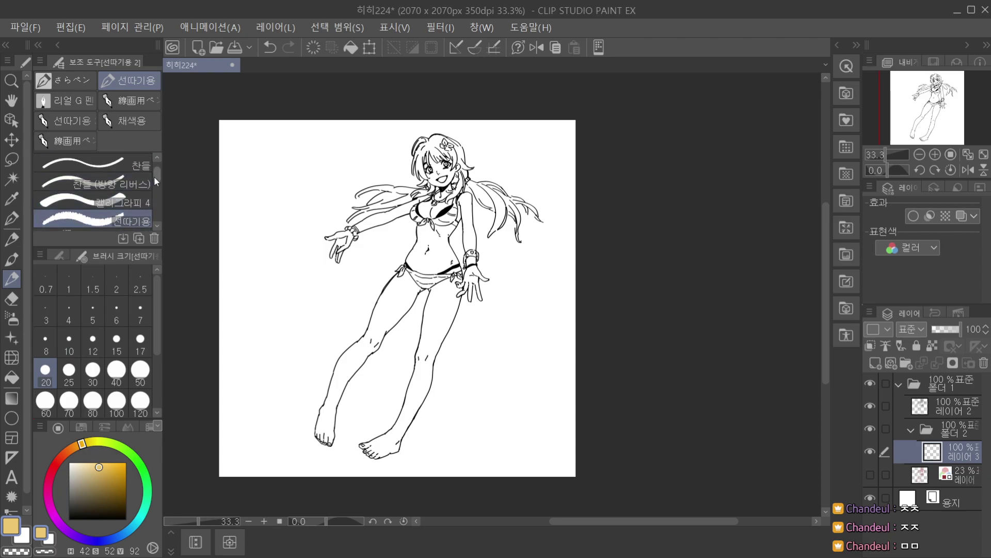
scroll(154, 178, "down", 3)
left_click(142, 214)
left_click(138, 377)
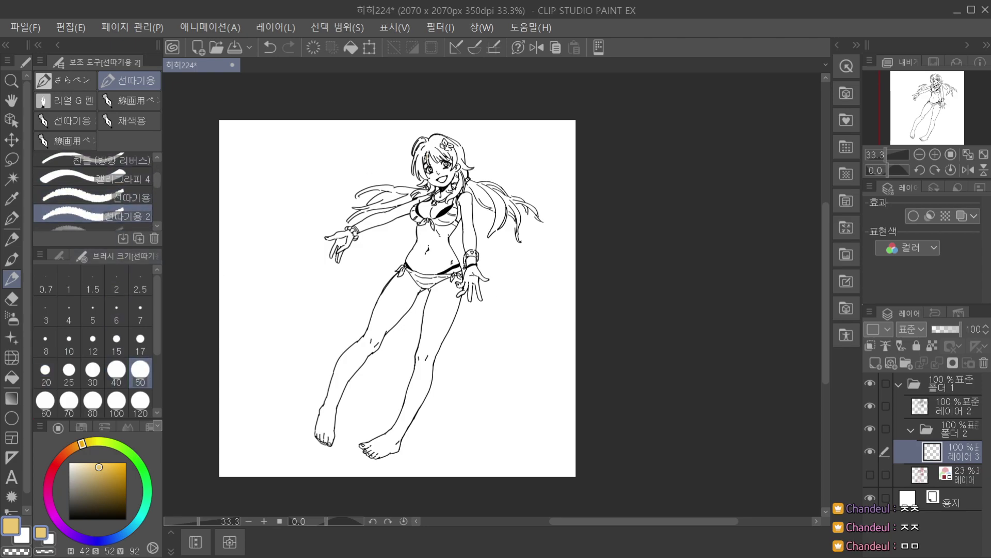
scroll(419, 155, "up", 4)
mouse_move(408, 155)
left_mouse_down()
mouse_move(400, 201)
mouse_move(279, 282)
left_mouse_up()
scroll(406, 163, "up", 1)
key("ctrl+z")
scroll(279, 283, "down", 1)
Set the brush size to 30 and paint the bangs and the hair beside the left of the face golden yellow.
left_click(93, 371)
mouse_move(315, 235)
left_mouse_down()
mouse_move(318, 290)
mouse_move(332, 309)
left_mouse_up()
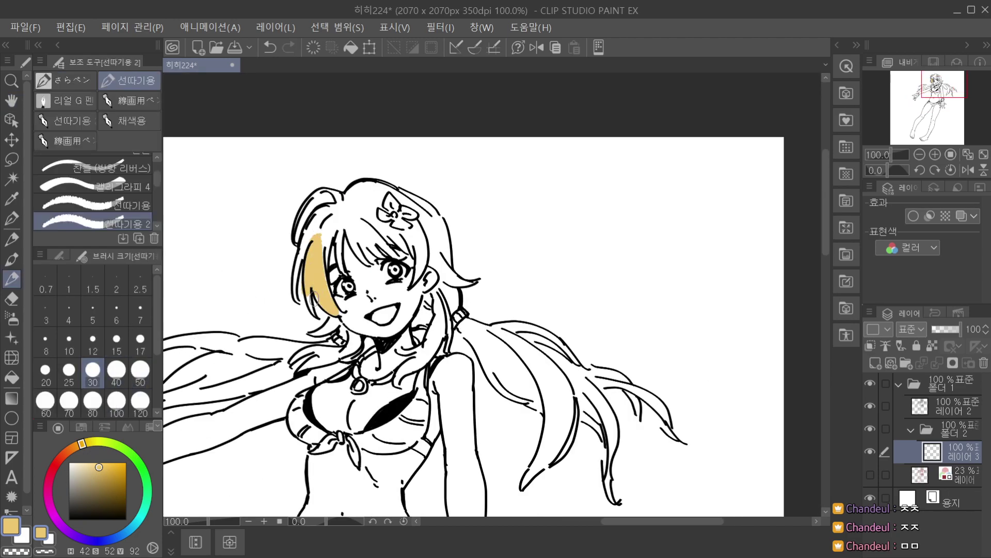
left_click_drag(323, 260, 320, 241)
mouse_move(295, 292)
left_mouse_down()
mouse_move(313, 228)
mouse_move(305, 254)
left_mouse_up()
scroll(343, 166, "down", 1)
scroll(324, 179, "up", 1)
mouse_move(312, 202)
left_mouse_down()
mouse_move(307, 227)
mouse_move(322, 190)
mouse_move(314, 198)
mouse_move(345, 182)
mouse_move(351, 194)
mouse_move(336, 236)
mouse_move(342, 206)
mouse_move(349, 248)
mouse_move(357, 218)
mouse_move(379, 258)
mouse_move(356, 207)
mouse_move(407, 246)
left_mouse_up()
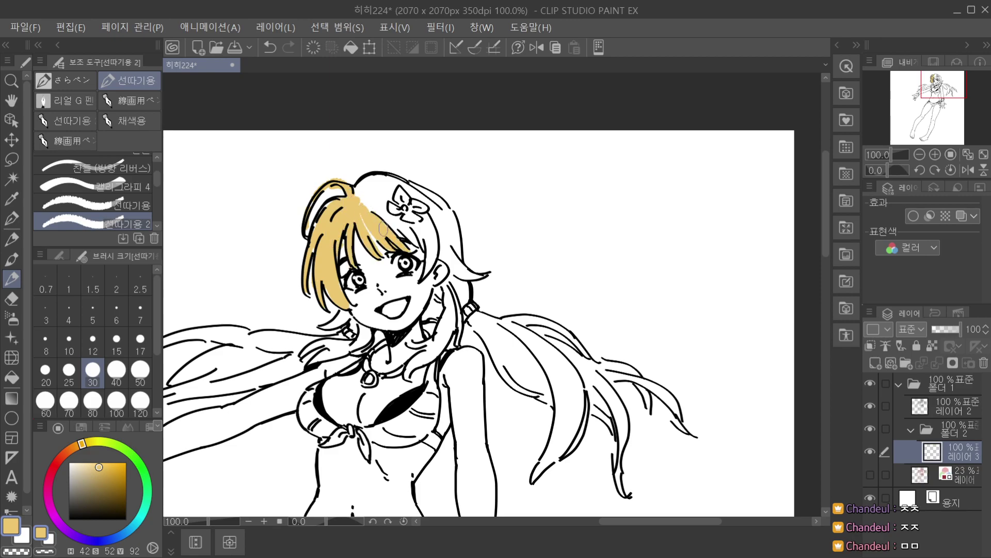
Fill the crown and the hair around the flower down to the right ear with the golden yellow.
scroll(370, 191, "down", 2)
scroll(373, 189, "up", 1)
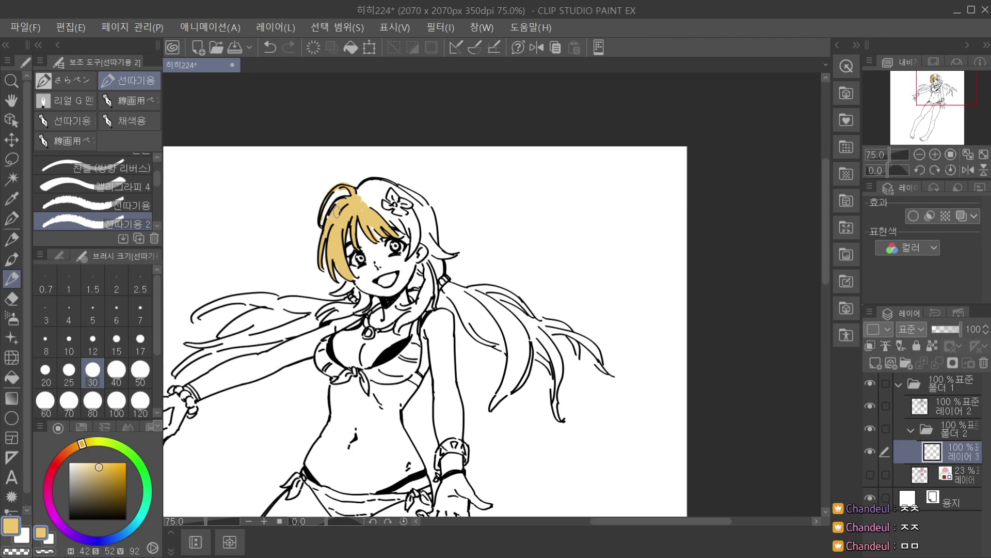
mouse_move(375, 192)
left_mouse_down()
mouse_move(363, 194)
mouse_move(379, 209)
mouse_move(408, 192)
mouse_move(421, 207)
mouse_move(395, 221)
mouse_move(410, 223)
mouse_move(415, 239)
mouse_move(429, 214)
mouse_move(432, 229)
left_mouse_up()
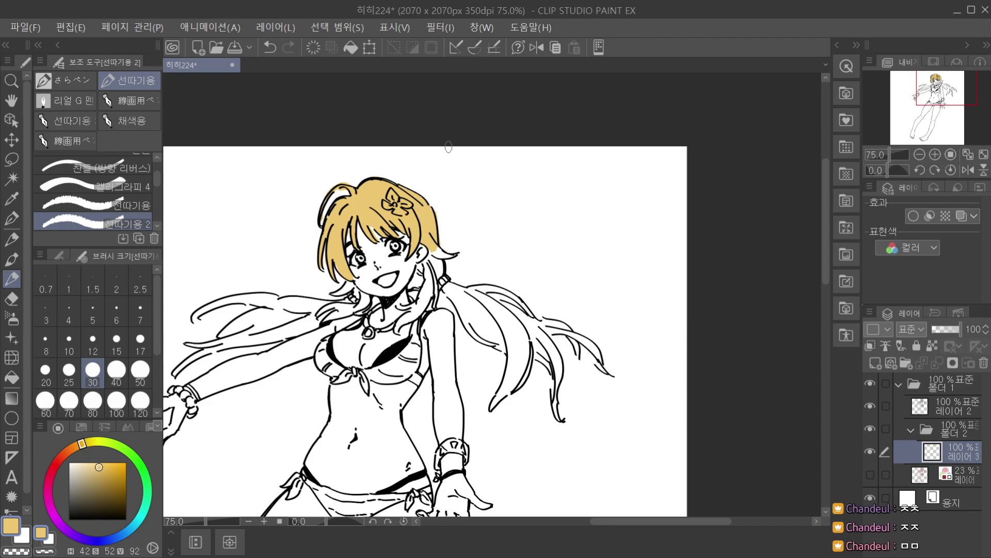
scroll(450, 209, "up", 2)
mouse_move(434, 178)
left_mouse_down()
mouse_move(426, 212)
mouse_move(439, 240)
left_mouse_up()
scroll(441, 189, "down", 1)
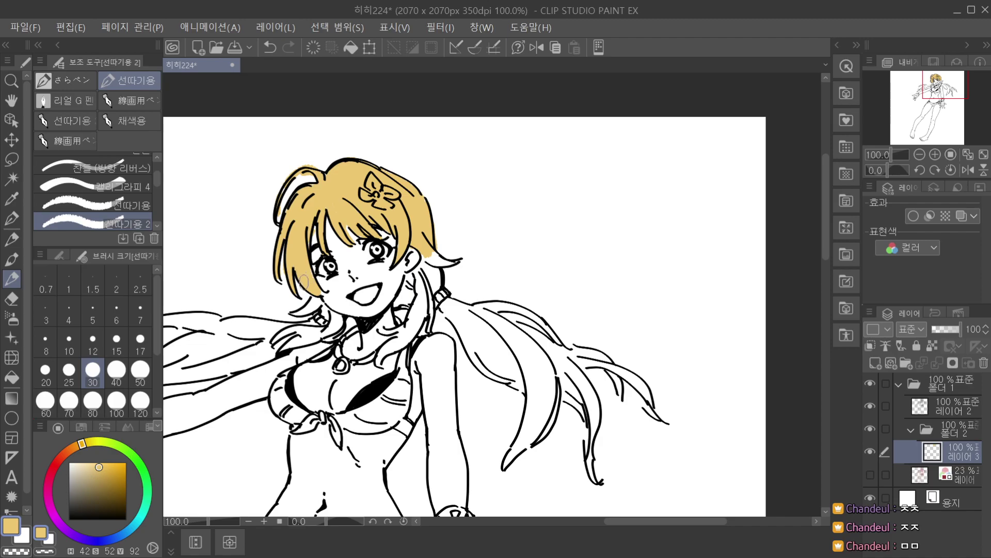
Fill the short flicked lock beside the left cheek with the same golden yellow.
scroll(309, 269, "up", 1)
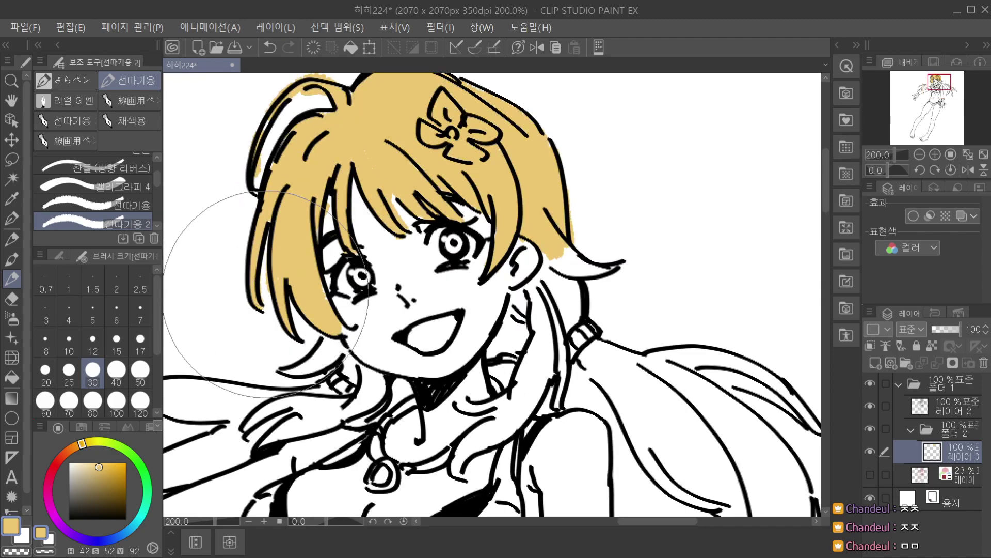
scroll(289, 225, "down", 1)
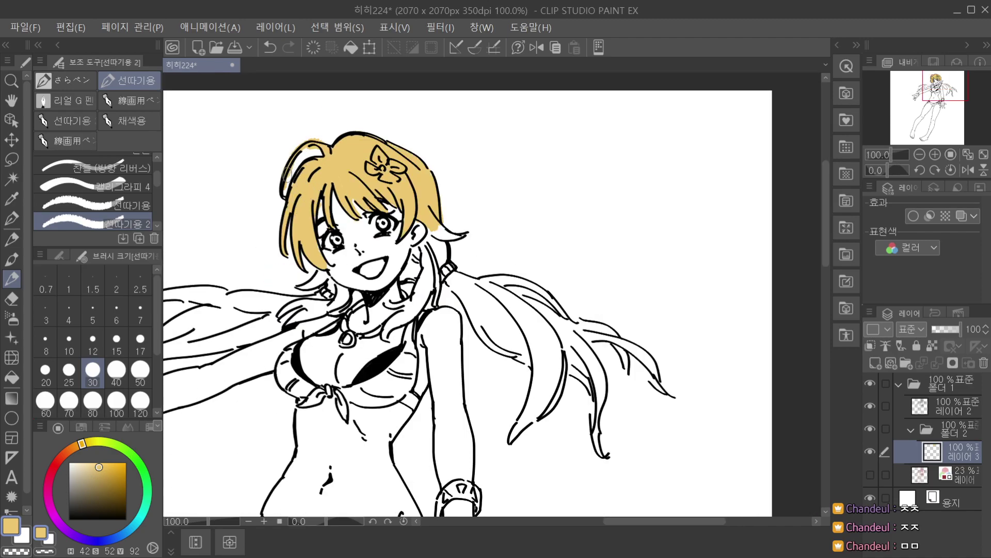
scroll(289, 187, "up", 1)
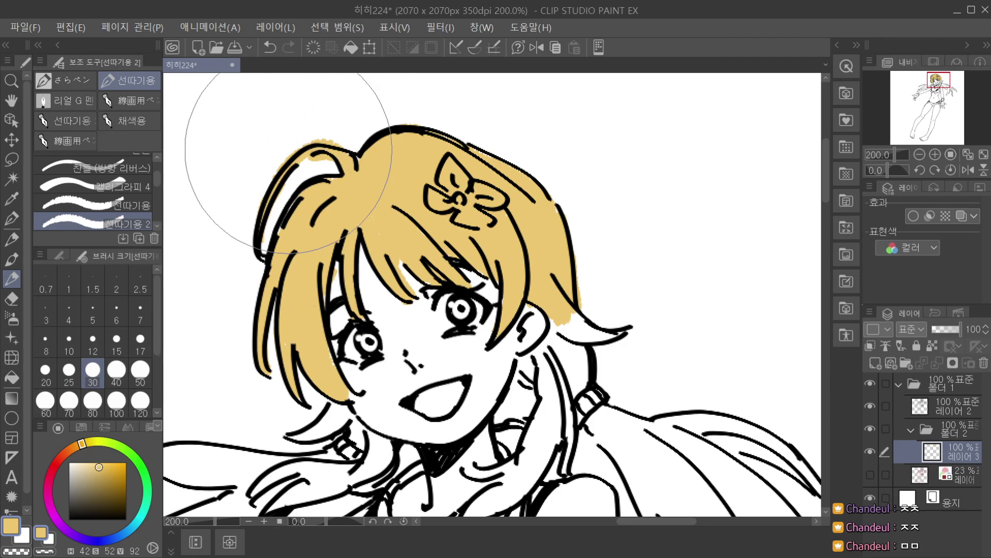
scroll(291, 136, "down", 1)
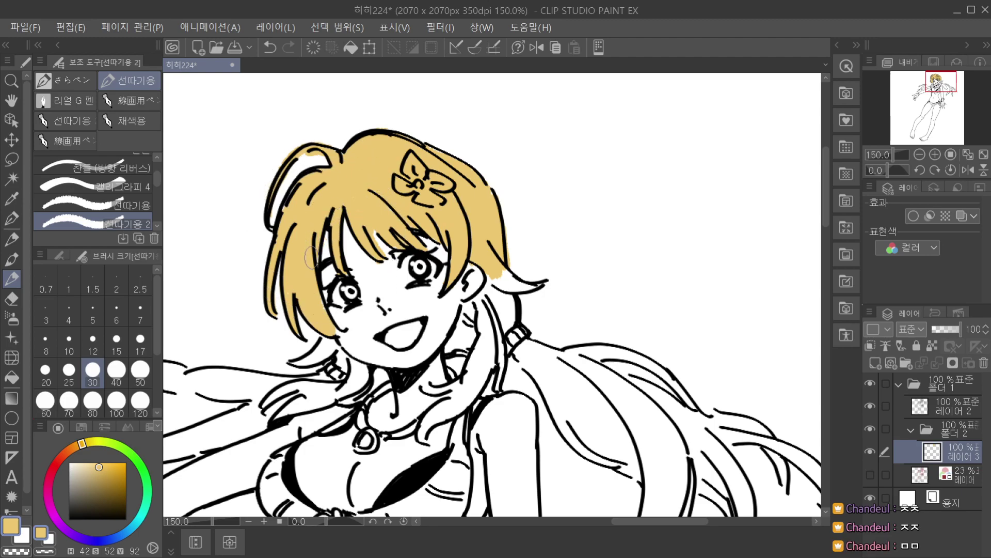
mouse_move(333, 332)
left_mouse_down()
mouse_move(327, 349)
mouse_move(296, 361)
mouse_move(338, 347)
left_mouse_up()
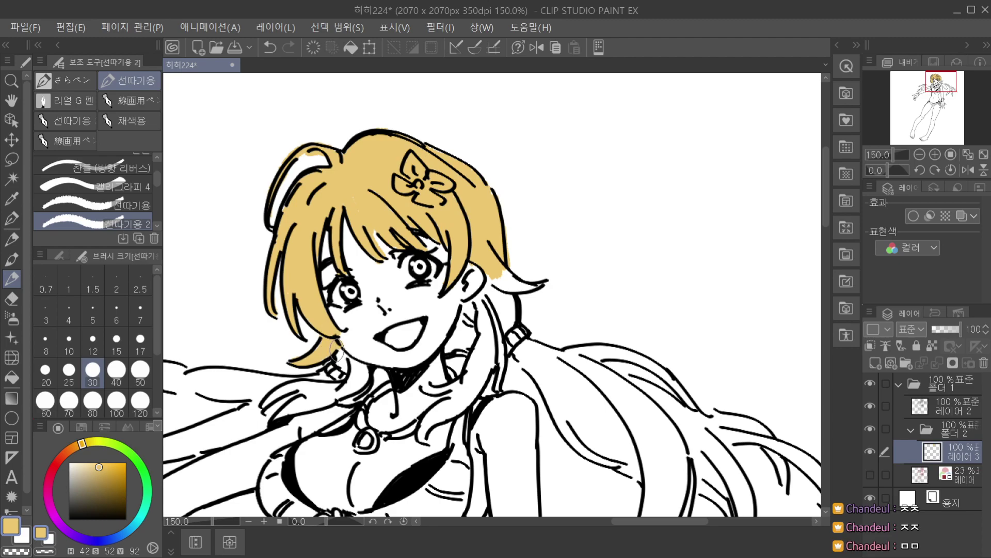
Paint the flicked hair below the right ear and the locks beside the neck and over the shoulder golden yellow.
scroll(351, 356, "down", 2)
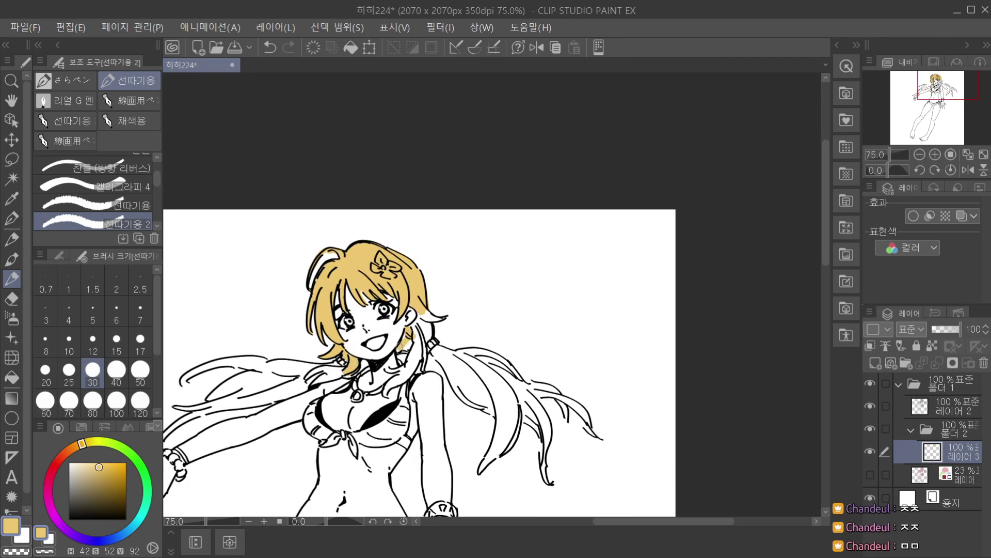
scroll(429, 298, "down", 1)
key("space")
mouse_move(442, 276)
left_mouse_down()
mouse_move(408, 198)
mouse_move(425, 137)
mouse_move(411, 225)
mouse_move(441, 219)
mouse_move(414, 225)
mouse_move(408, 269)
left_mouse_up()
scroll(410, 199, "down", 2)
scroll(392, 210, "up", 3)
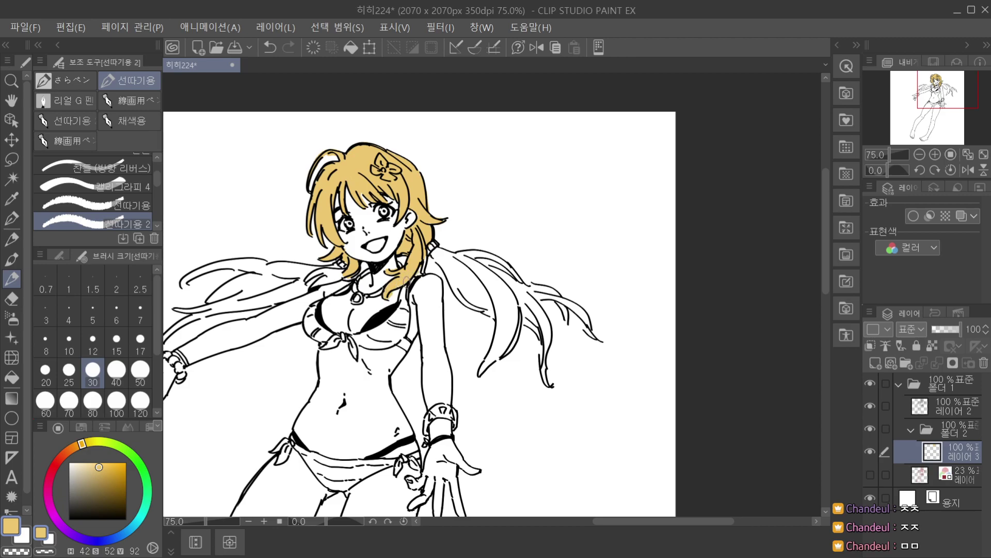
scroll(408, 271, "up", 2)
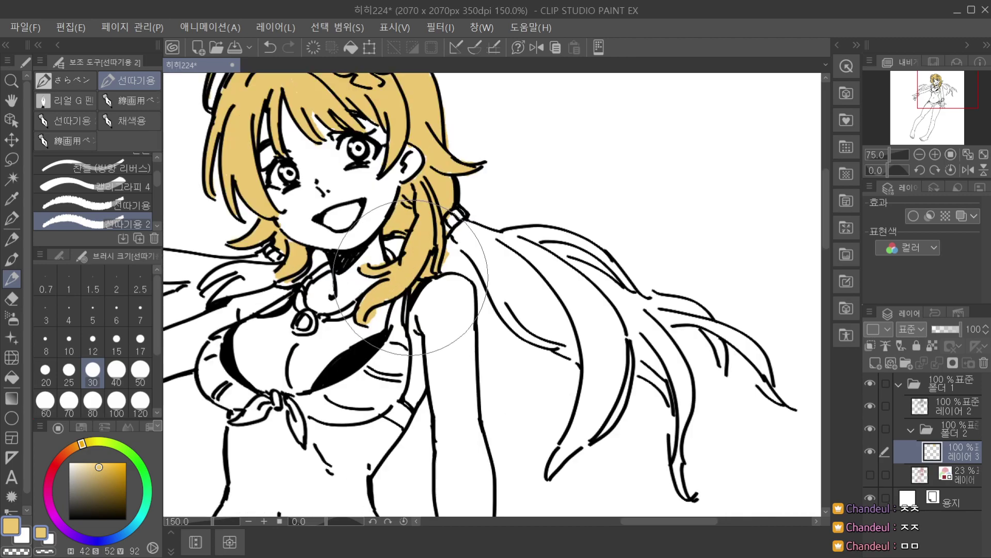
scroll(431, 282, "down", 2)
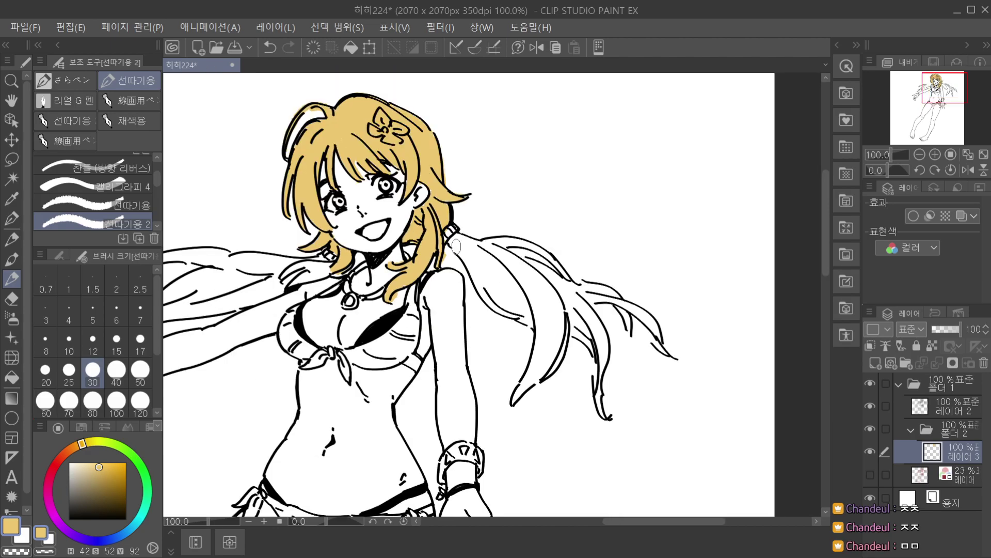
scroll(477, 183, "down", 1)
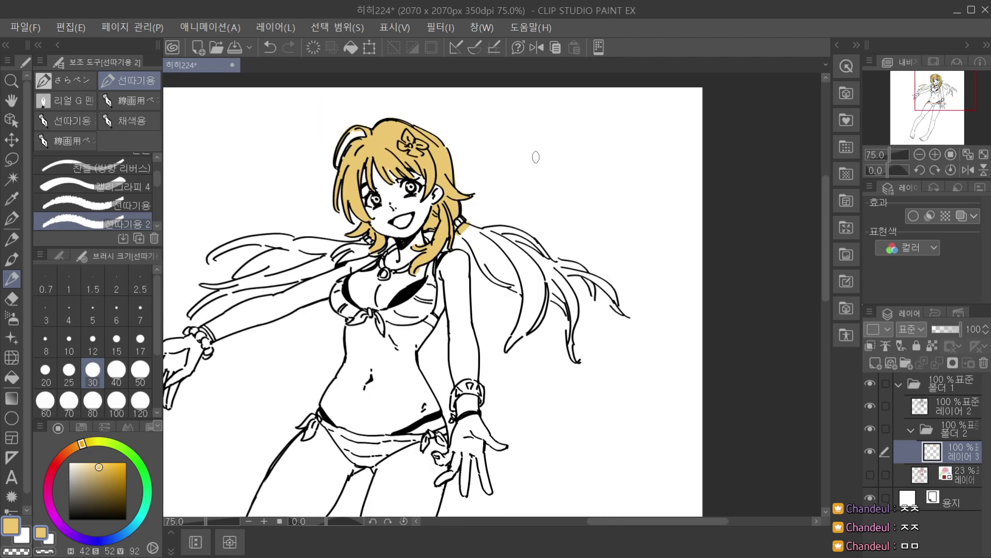
Bucket-fill the strands of the right ponytail with the golden yellow, using the fill that references other layers (다른 레이어 참조).
key("h")
left_click_drag(578, 287, 476, 291)
key("g")
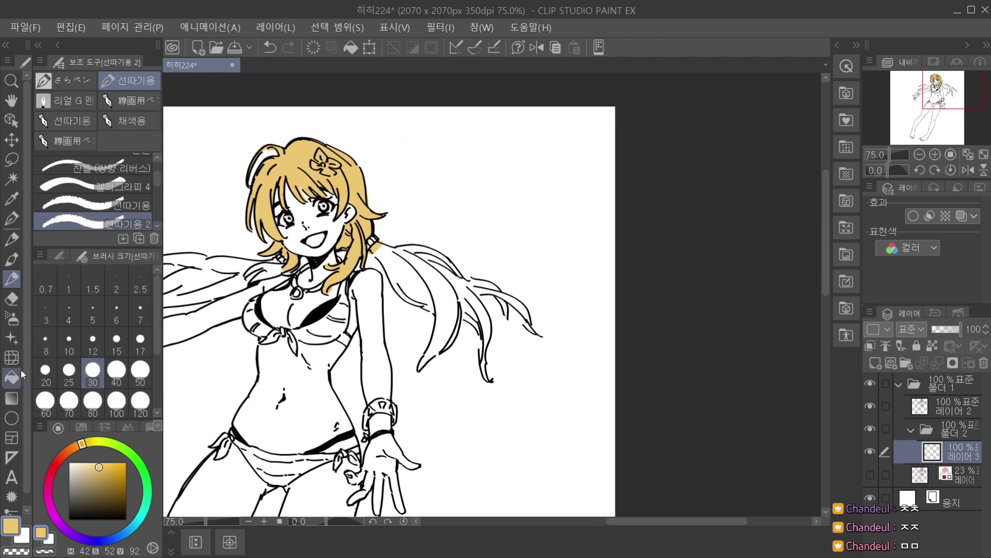
left_click(408, 268)
left_click(433, 255)
left_click(440, 250)
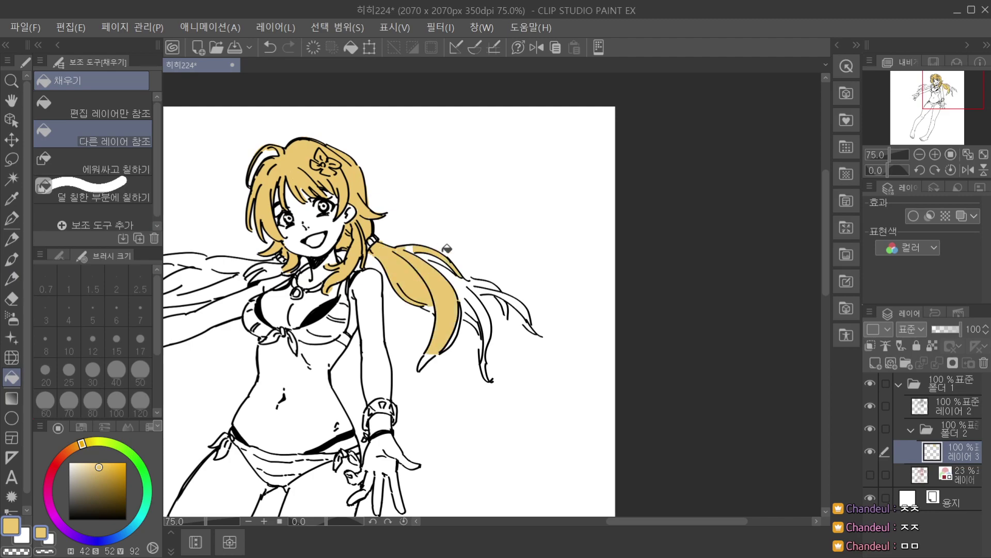
scroll(437, 233, "down", 1)
left_click(469, 285)
scroll(478, 276, "up", 1)
left_click(494, 290)
left_click(486, 279)
left_click(500, 298)
left_click(528, 317)
Paint the unfilled tips and gaps of the right ponytail golden yellow with the 선따기용 2 brush.
key("p")
scroll(420, 303, "up", 1)
mouse_move(420, 367)
left_mouse_down()
mouse_move(452, 337)
mouse_move(460, 297)
mouse_move(482, 332)
mouse_move(461, 303)
left_mouse_up()
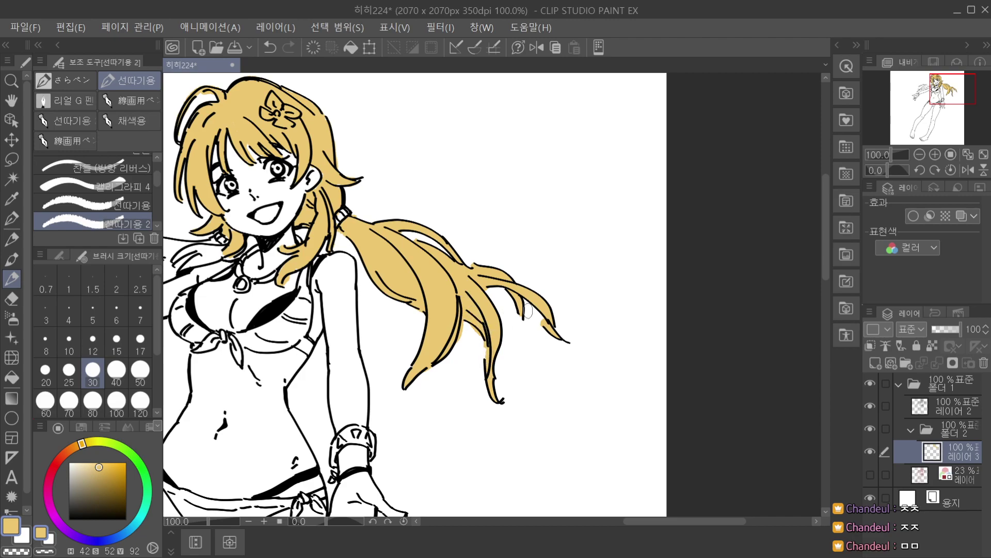
left_click_drag(533, 299, 547, 328)
left_click_drag(502, 295, 512, 287)
scroll(525, 289, "down", 4)
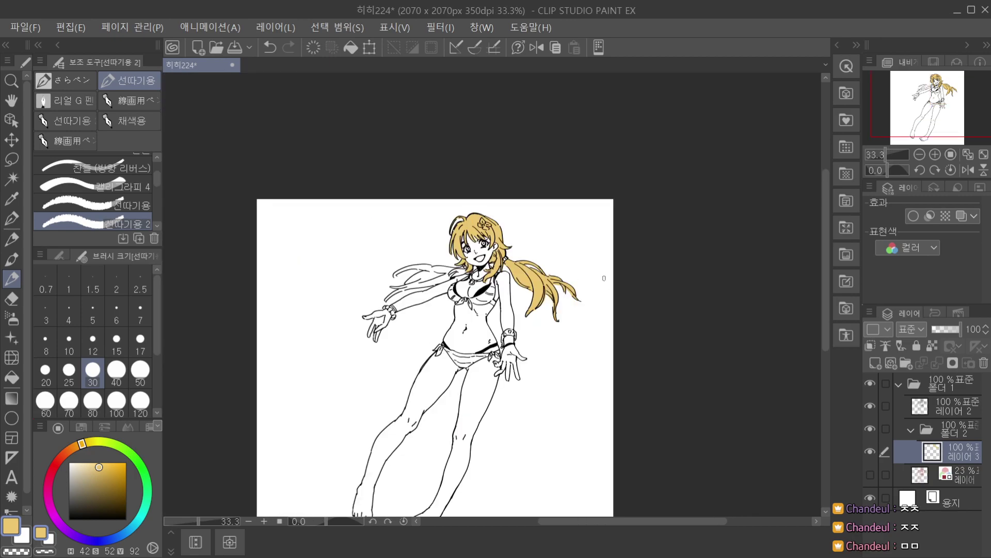
scroll(604, 278, "up", 2)
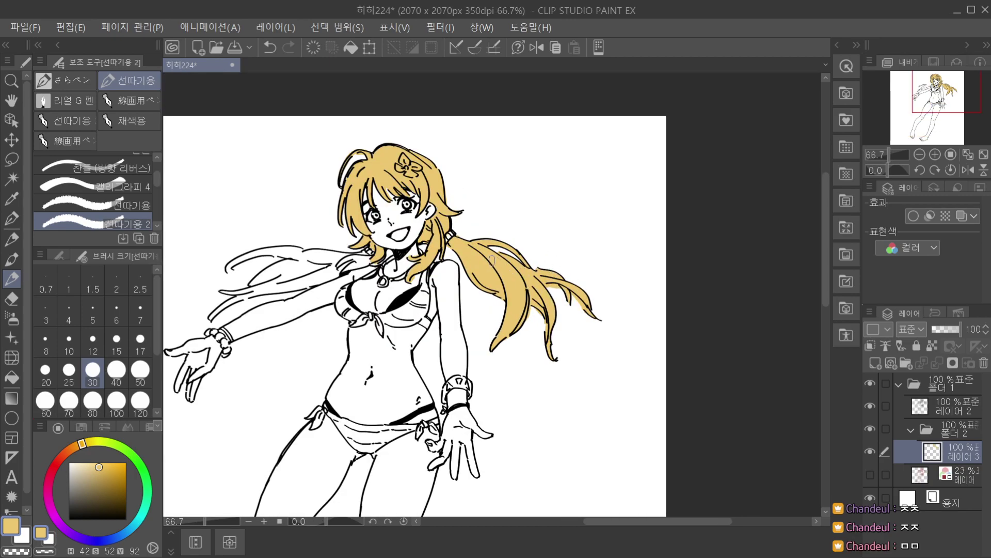
scroll(370, 160, "up", 3)
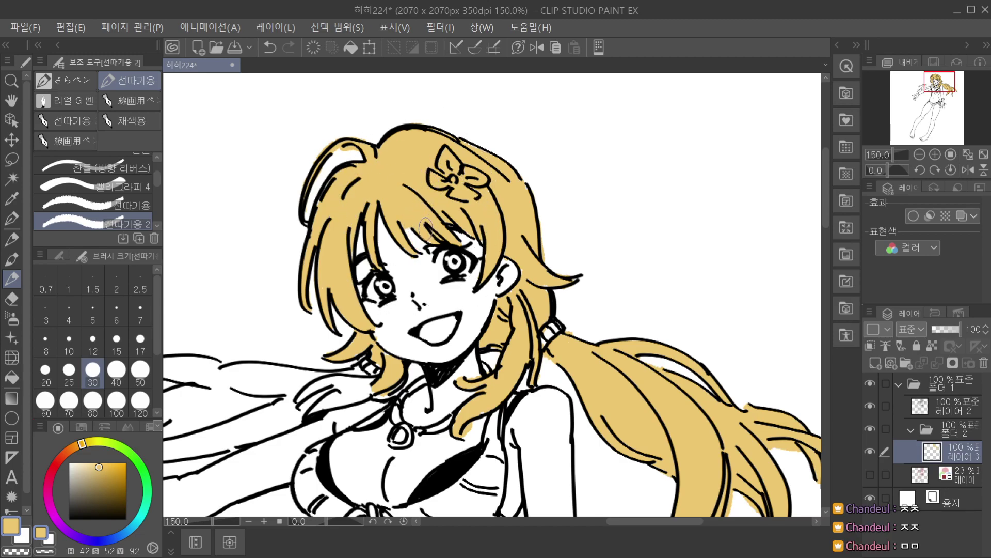
Paint the uppermost strand of the left ponytail golden yellow from its tip to the hair tie.
scroll(432, 229, "down", 3)
scroll(448, 206, "up", 1)
scroll(490, 155, "down", 2)
scroll(336, 237, "up", 1)
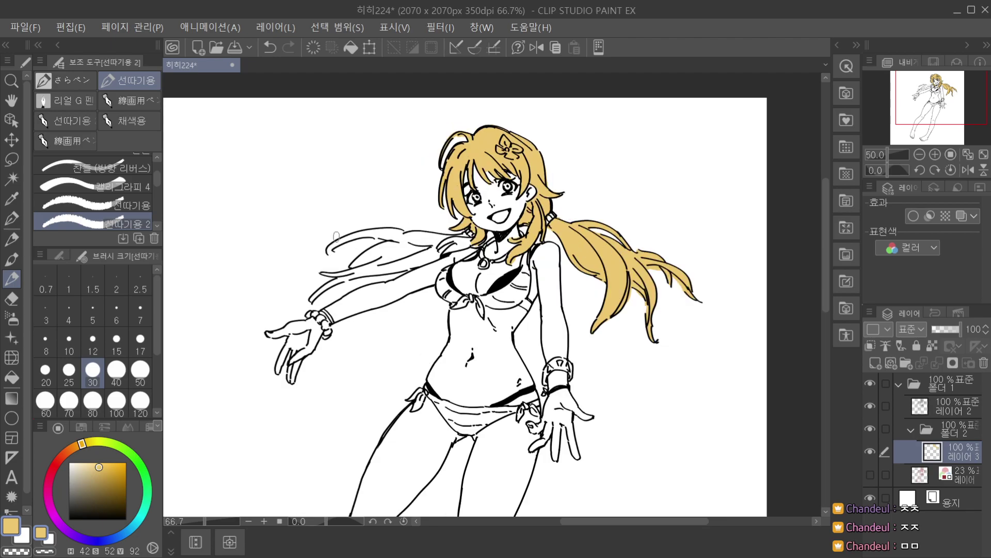
scroll(334, 243, "up", 2)
mouse_move(314, 262)
left_mouse_down()
mouse_move(380, 231)
mouse_move(347, 234)
mouse_move(426, 232)
mouse_move(379, 232)
mouse_move(447, 242)
mouse_move(453, 232)
mouse_move(501, 245)
mouse_move(495, 237)
mouse_move(523, 234)
left_mouse_up()
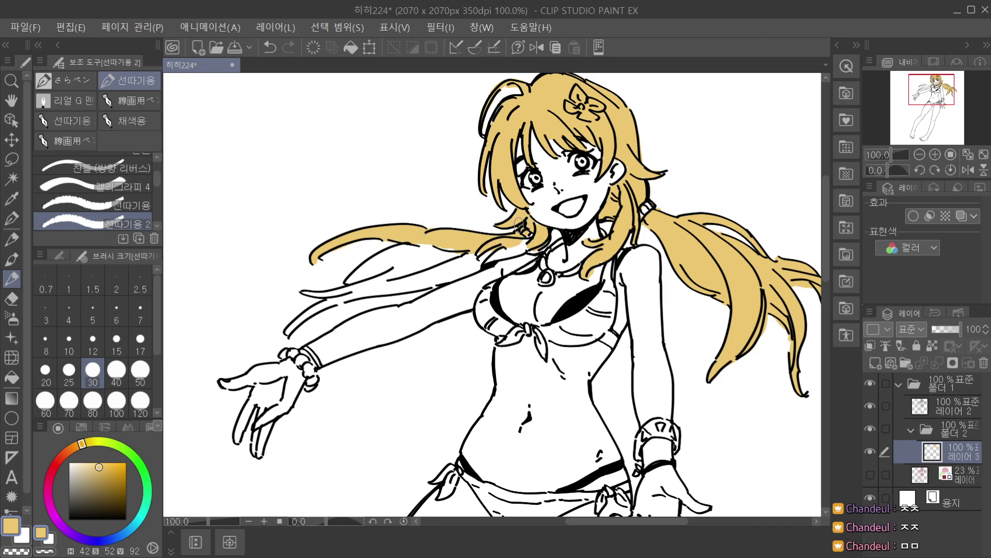
Paint the base of the left ponytail and both hair ties with the same golden yellow.
scroll(572, 195, "up", 1)
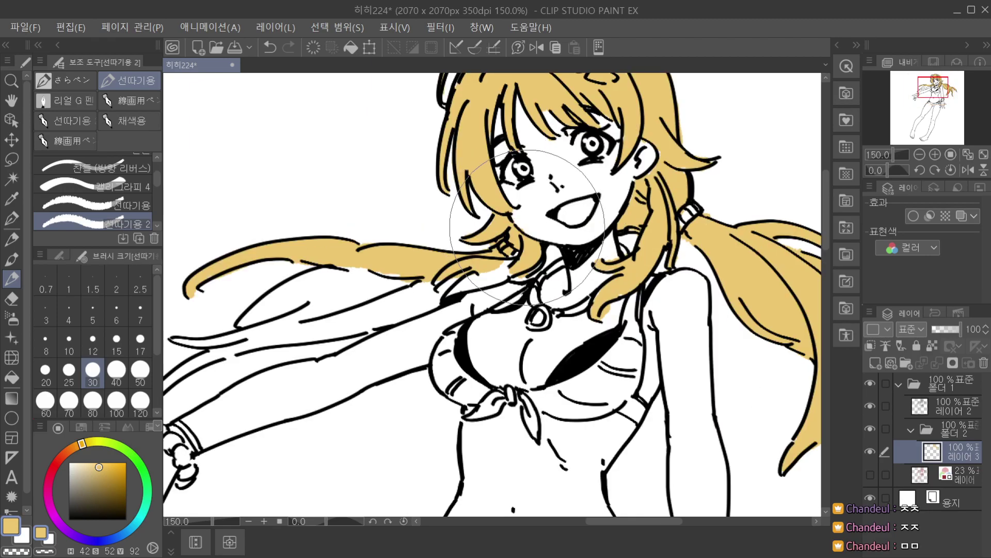
scroll(475, 212, "up", 1)
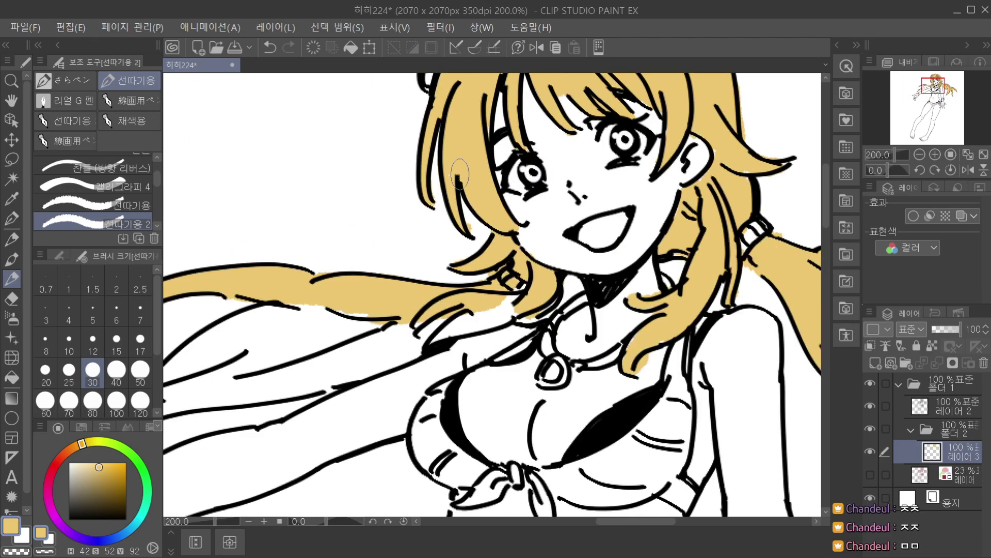
scroll(490, 171, "down", 1)
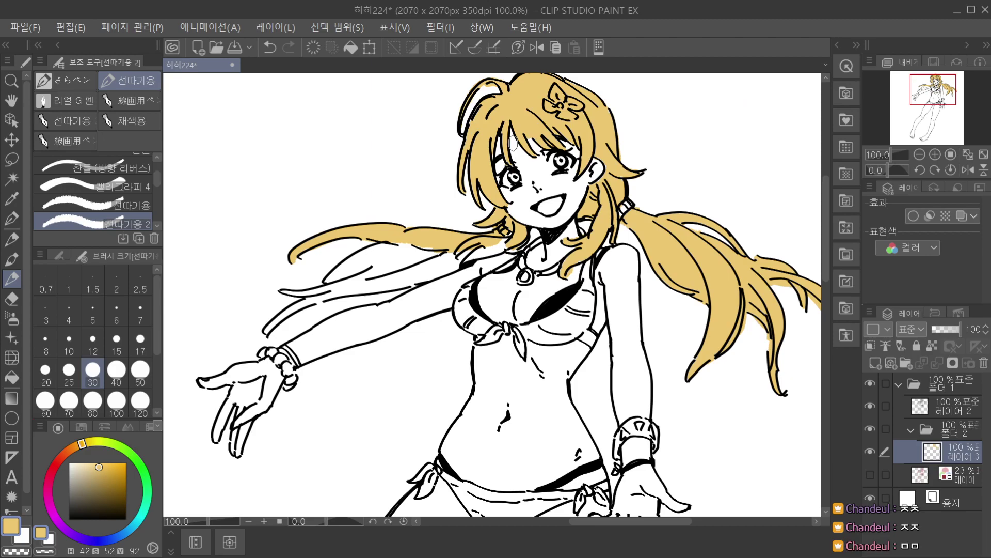
scroll(480, 124, "up", 1)
left_click_drag(469, 151, 471, 163)
scroll(488, 126, "down", 2)
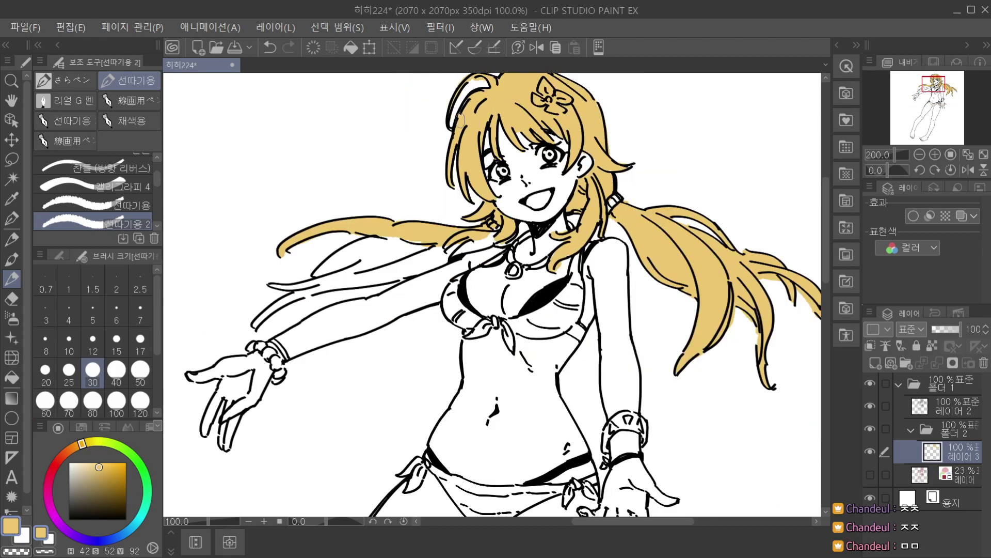
left_click_drag(493, 228, 472, 240)
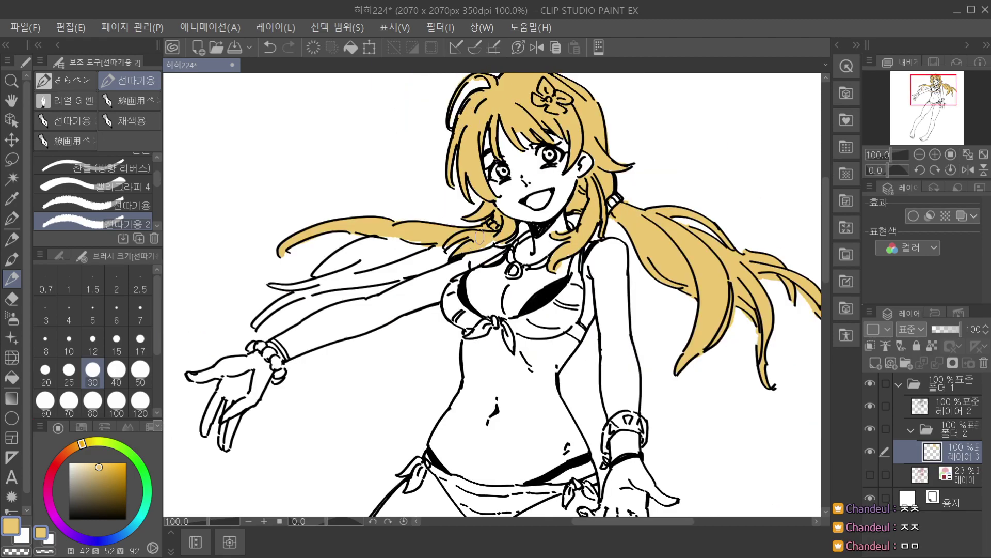
left_click_drag(619, 200, 614, 196)
scroll(624, 168, "up", 2)
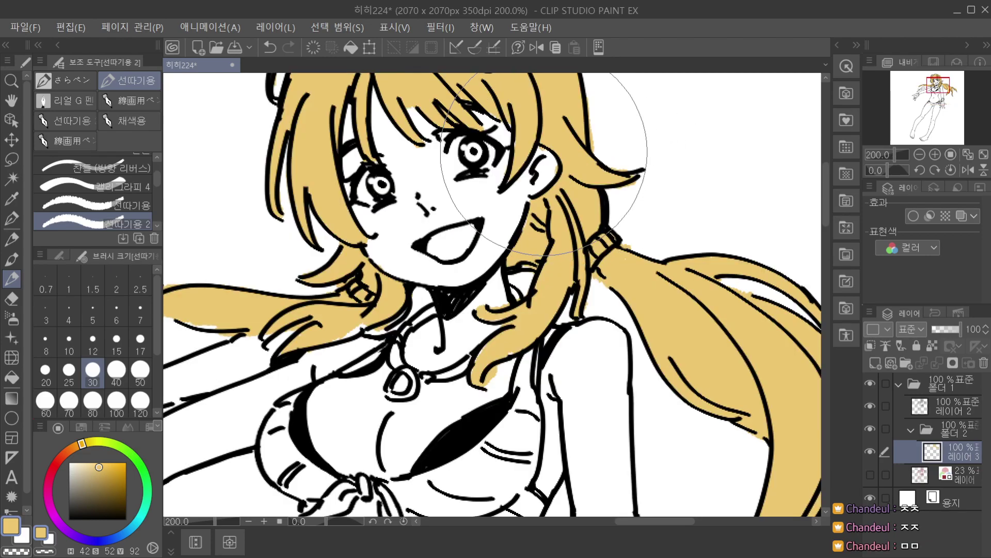
scroll(519, 212, "down", 2)
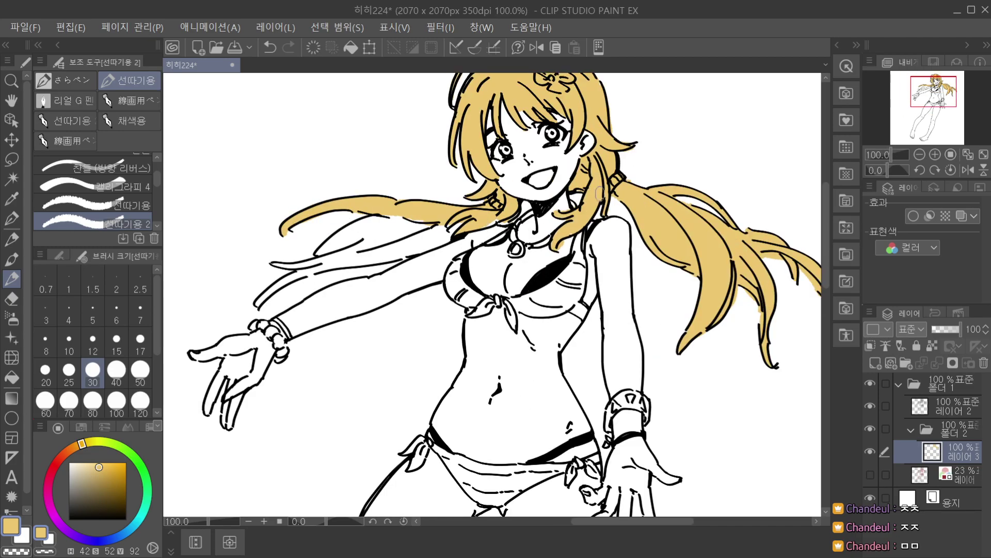
Fill the remaining left ponytail strands above the outstretched arm with golden yellow and brush in the leftover gaps.
key("space")
left_click_drag(539, 214, 473, 241)
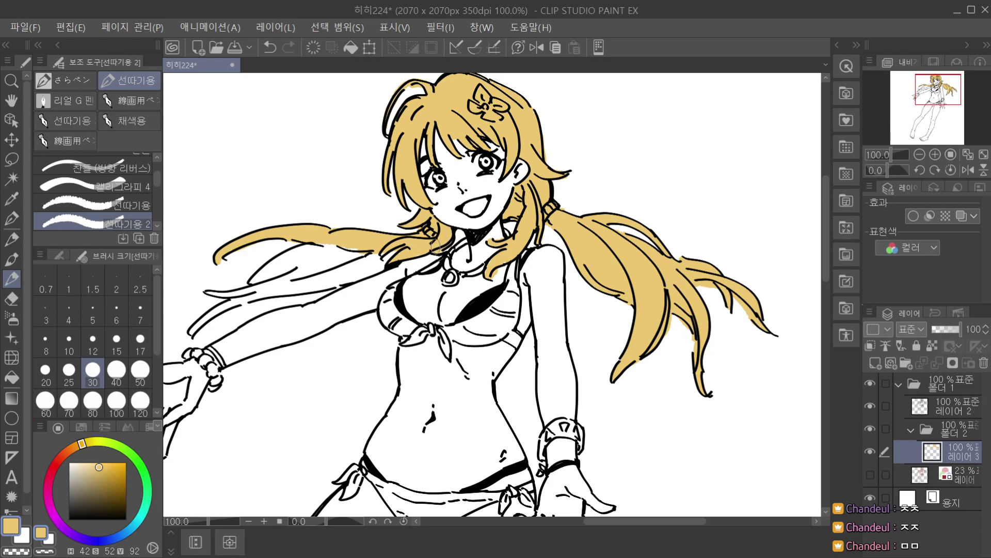
scroll(442, 243, "down", 1)
left_click_drag(389, 250, 397, 251)
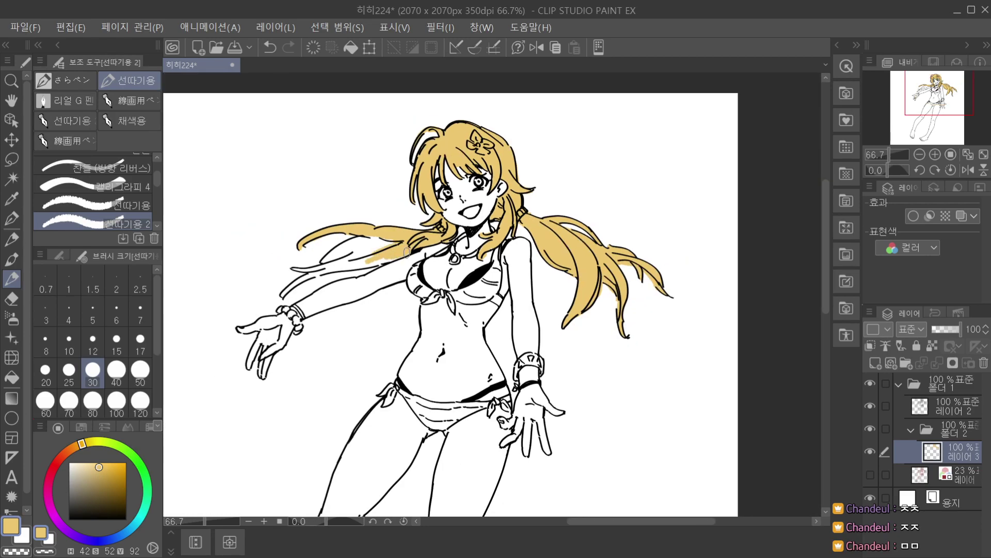
left_click(11, 378)
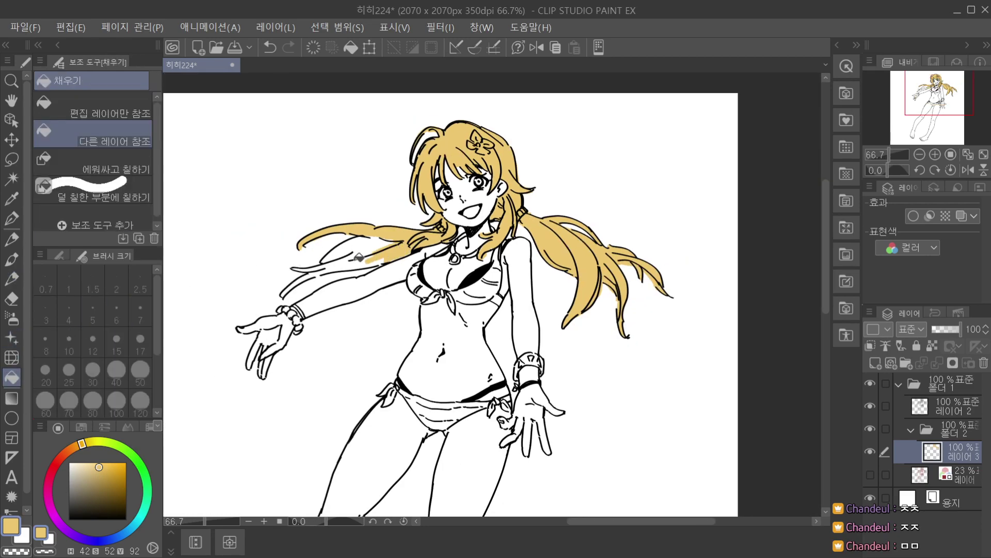
left_click(363, 251)
left_click(341, 263)
left_click(319, 270)
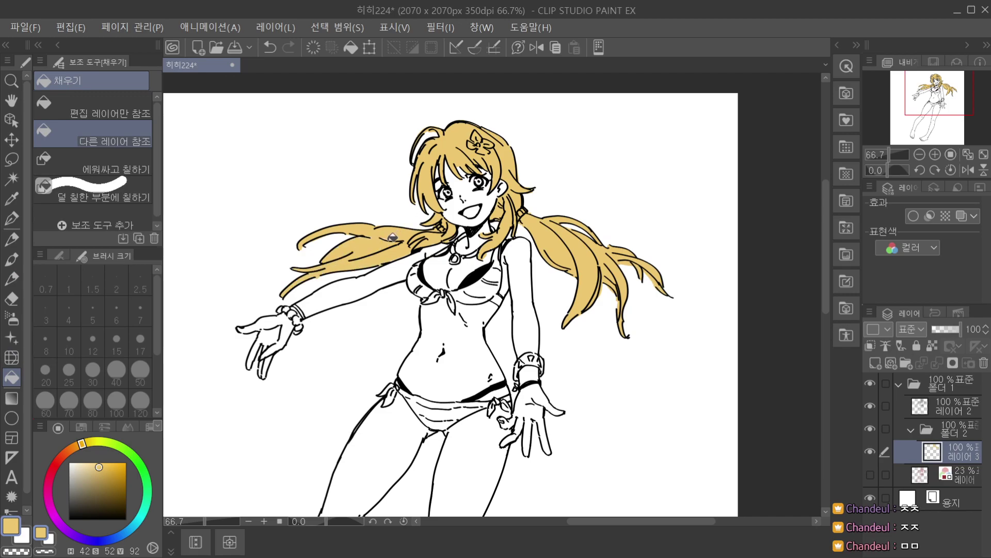
key("p")
scroll(332, 277, "up", 4)
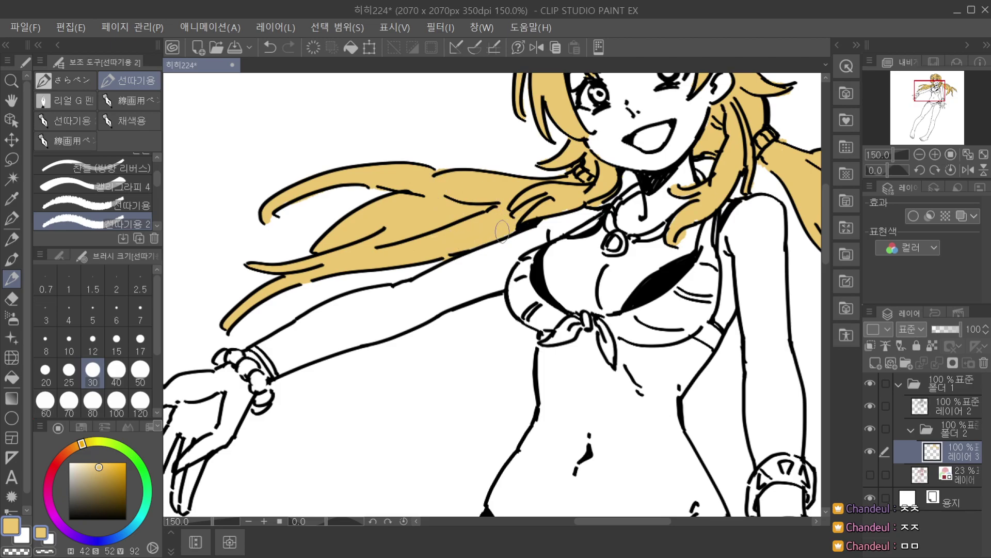
scroll(537, 124, "down", 5)
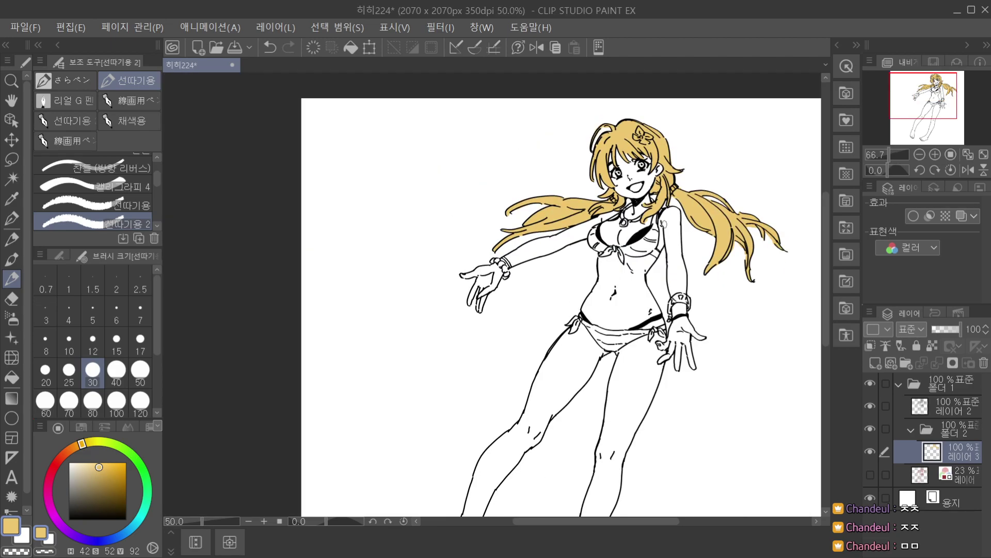
Add a new layer above the hair colour layer and choose a light orange of H 22, S 44, V 90.
key("space")
left_click_drag(701, 275, 561, 293)
left_click_drag(620, 300, 563, 324)
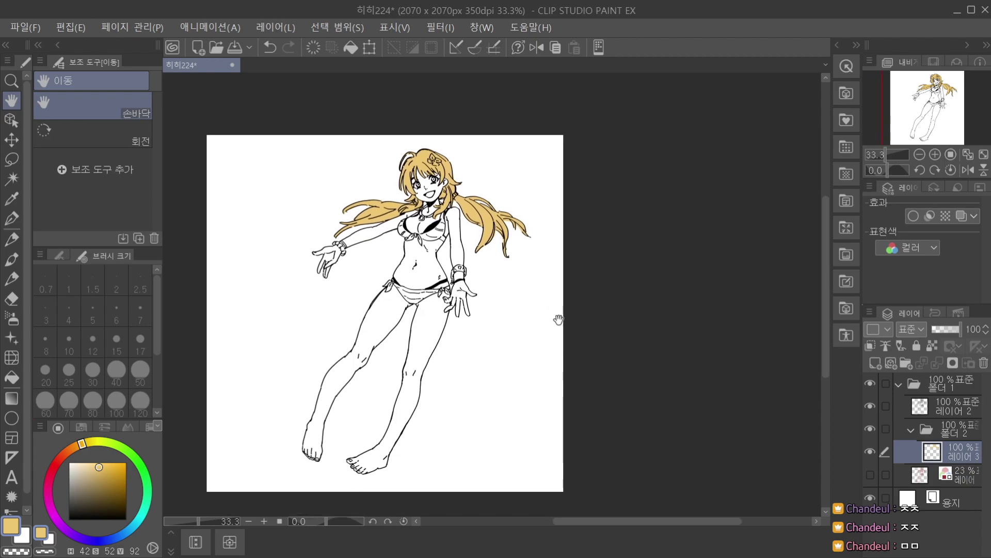
scroll(354, 252, "up", 2)
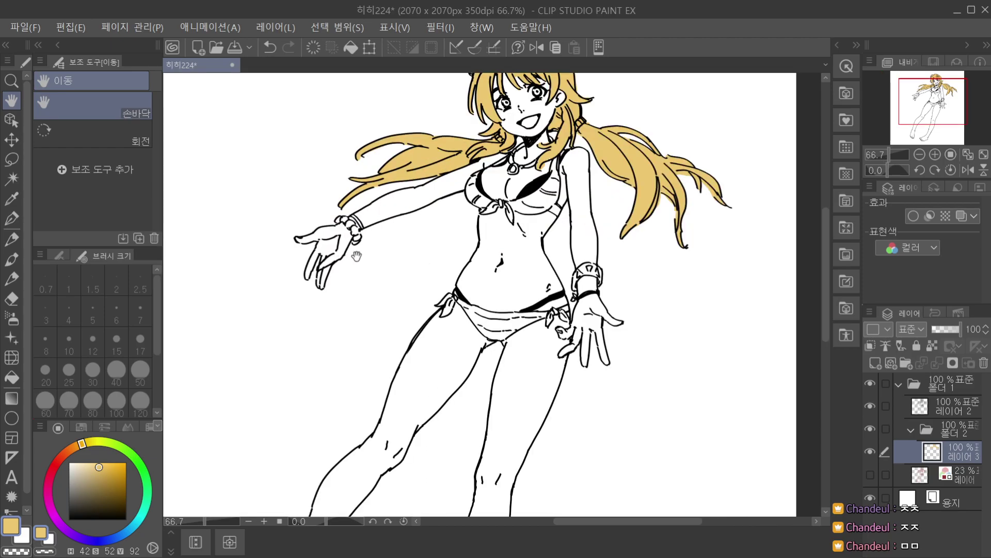
scroll(361, 258, "down", 2)
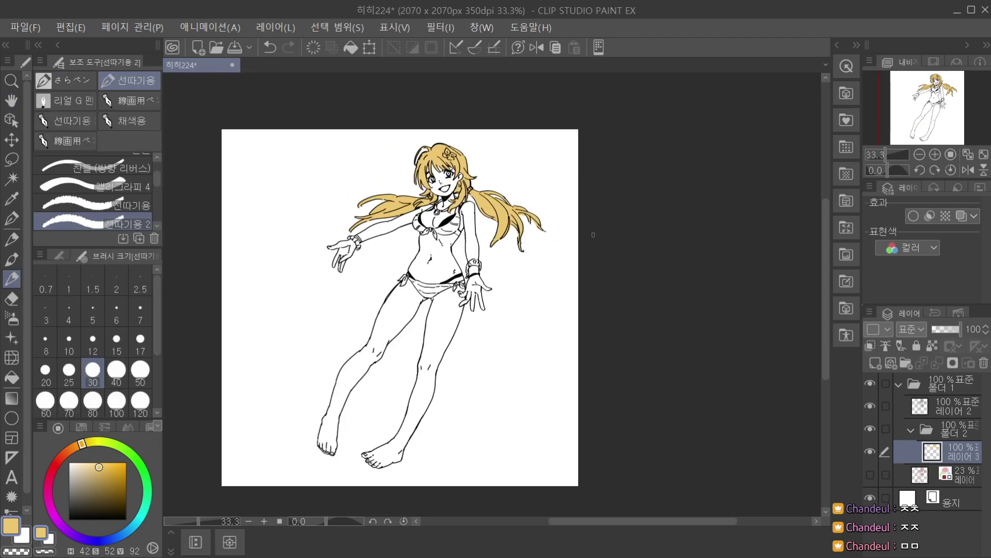
left_click(892, 365)
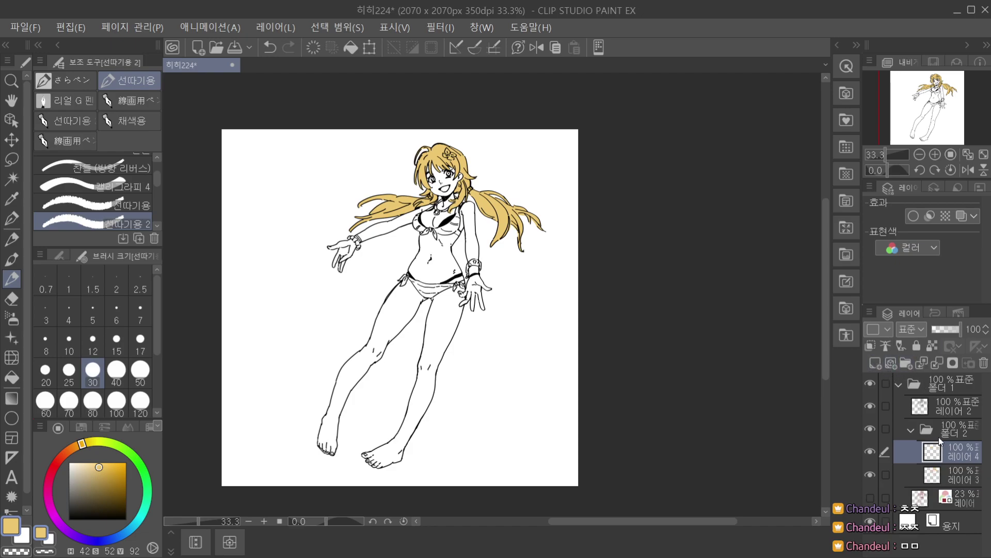
left_click(67, 442)
left_click(97, 464)
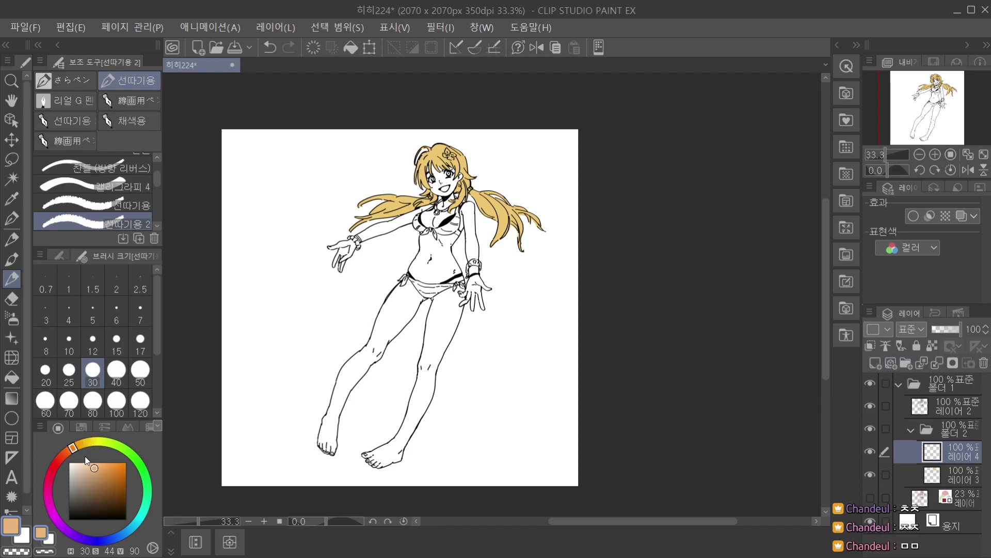
left_click_drag(72, 445, 68, 451)
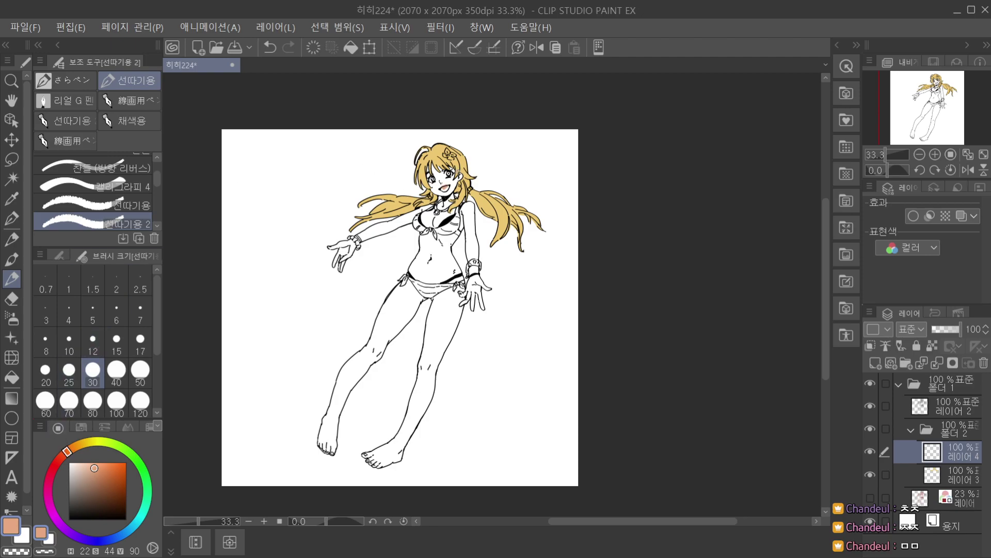
Undo the last orange stroke in the mouth and paint the open mouth salmon pink with H 18, S 39, V 95.
scroll(456, 177, "up", 4)
key("ctrl+z")
left_click(92, 463)
left_click_drag(74, 458, 65, 455)
left_click_drag(400, 231, 416, 230)
scroll(440, 191, "down", 3)
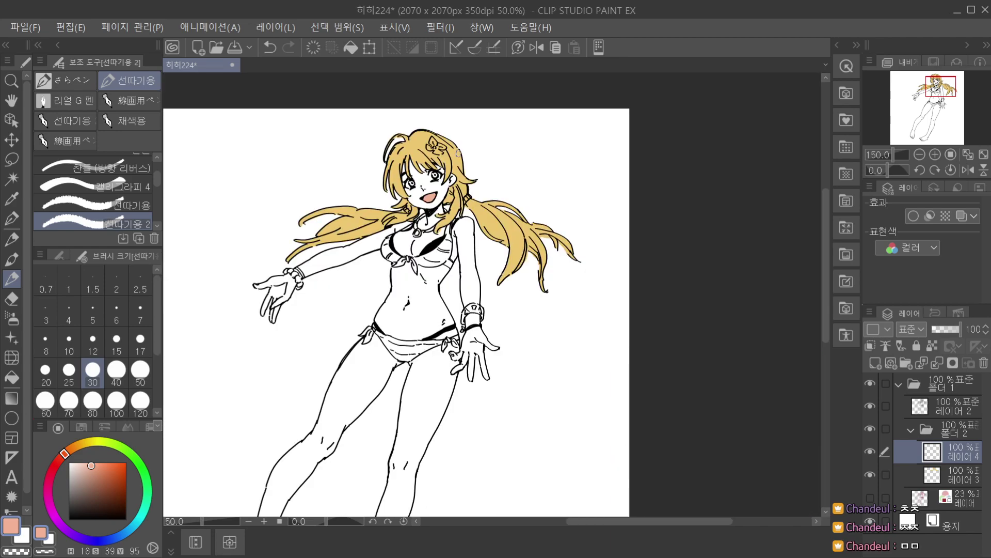
scroll(436, 208, "up", 2)
scroll(452, 169, "down", 3)
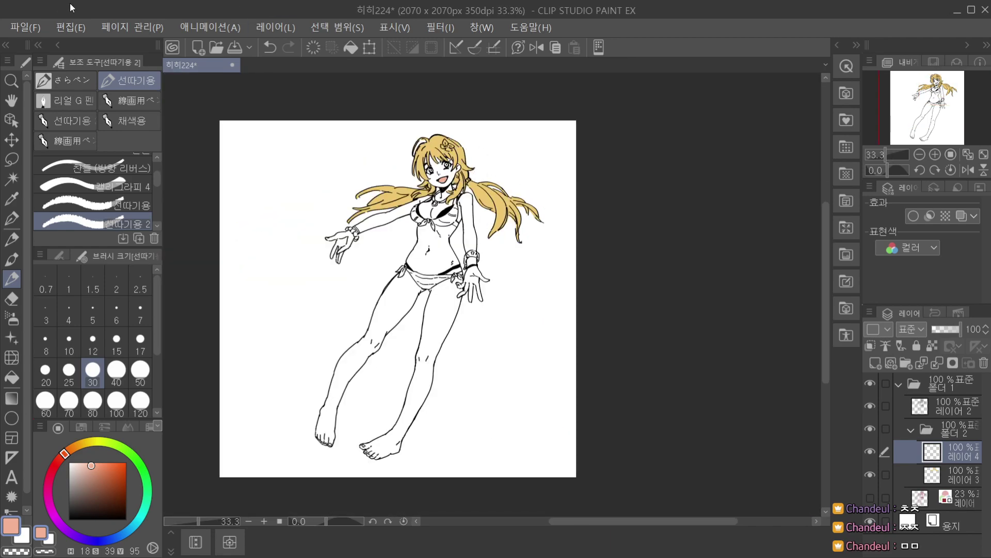
key("space")
left_click_drag(323, 139, 311, 170)
scroll(310, 171, "up", 2)
left_click_drag(511, 174, 391, 190)
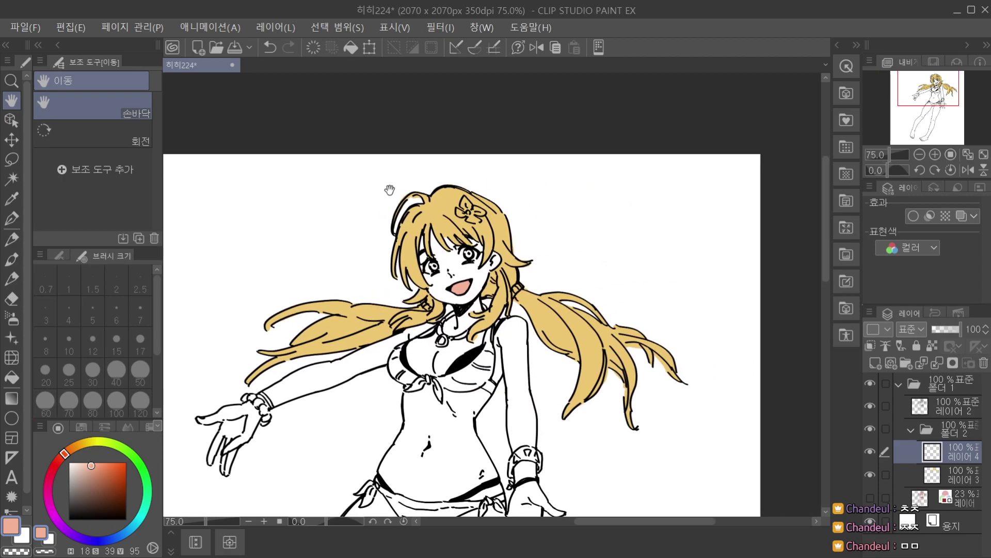
Select the line-art layer 레이어 2 and set up the thin 찬들 pen at size 7 in black.
scroll(389, 195, "down", 1)
left_click(918, 407)
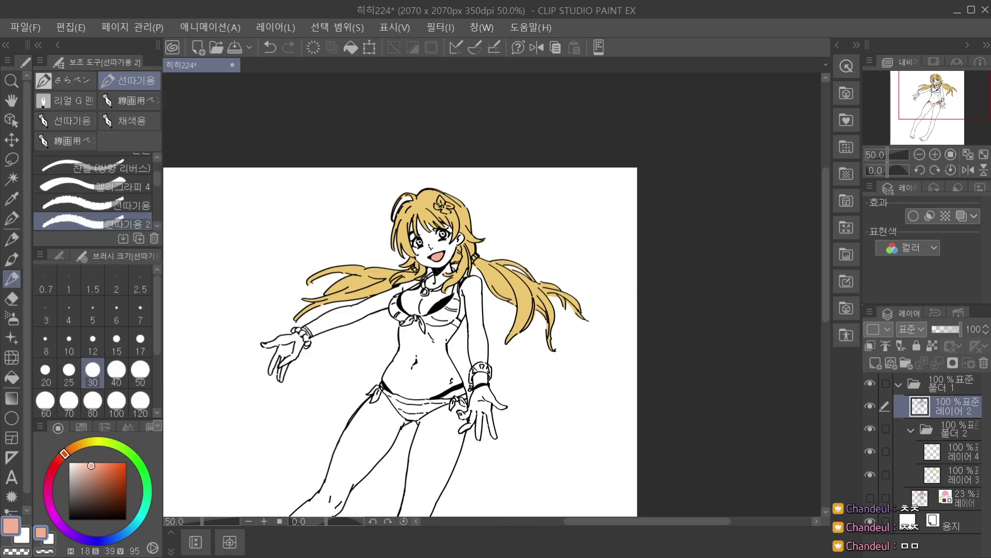
scroll(438, 246, "up", 2)
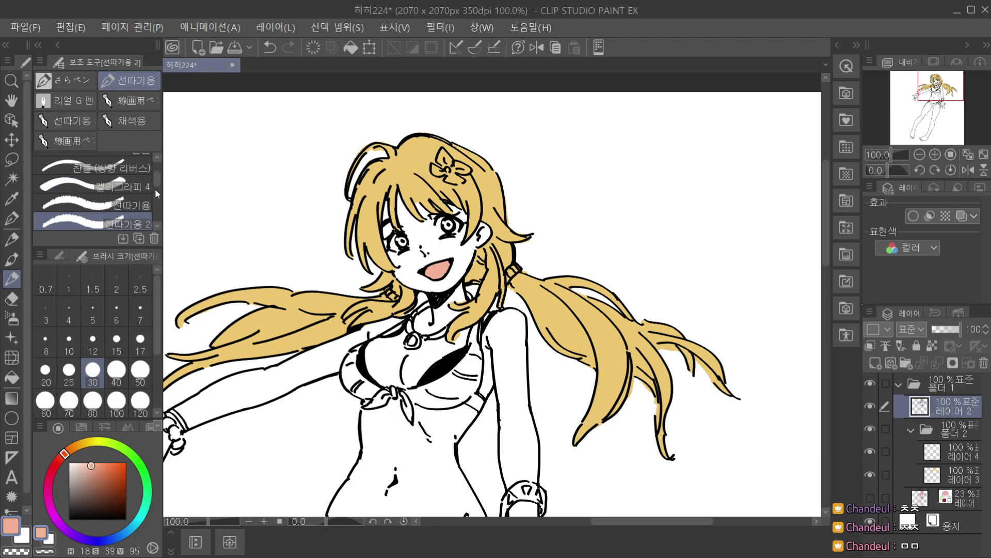
scroll(133, 189, "up", 1)
left_click(129, 166)
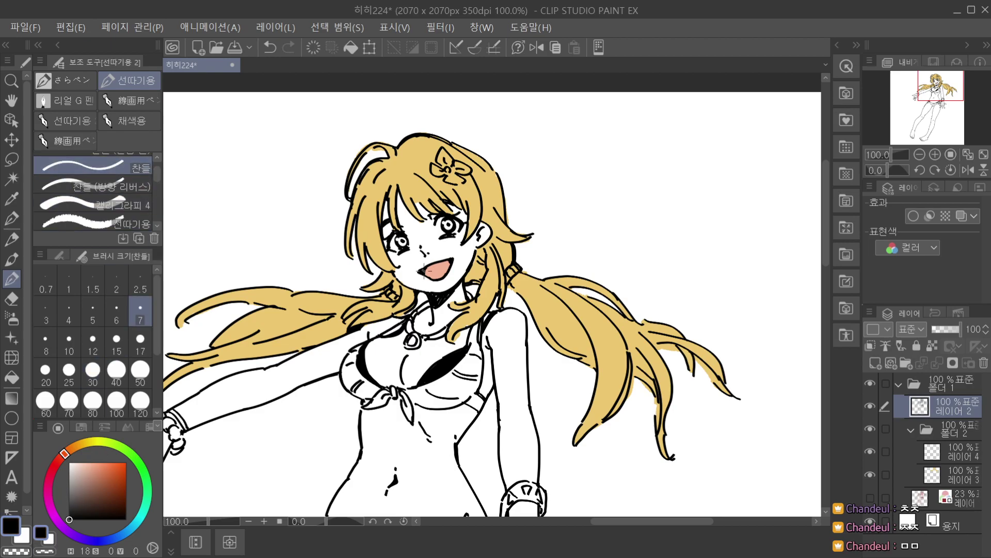
scroll(423, 268, "up", 2)
scroll(423, 268, "down", 3)
scroll(483, 221, "up", 1)
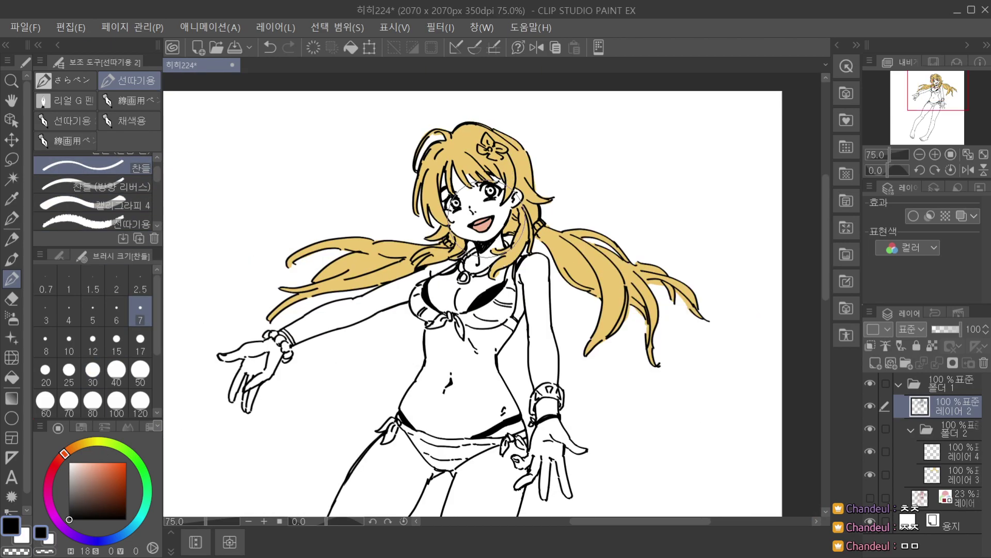
Draw a black line across the open mouth to mark the lower edge of the upper teeth, undoing stray attempts.
scroll(483, 222, "up", 3)
key("ctrl+z")
left_click_drag(450, 236, 490, 216)
key("ctrl+z")
scroll(491, 208, "down", 3)
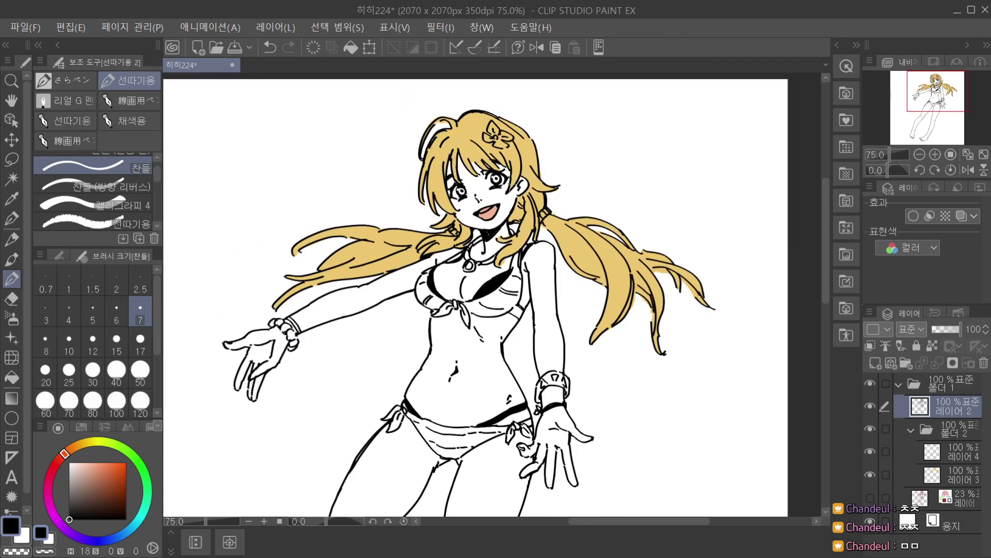
scroll(488, 216, "up", 3)
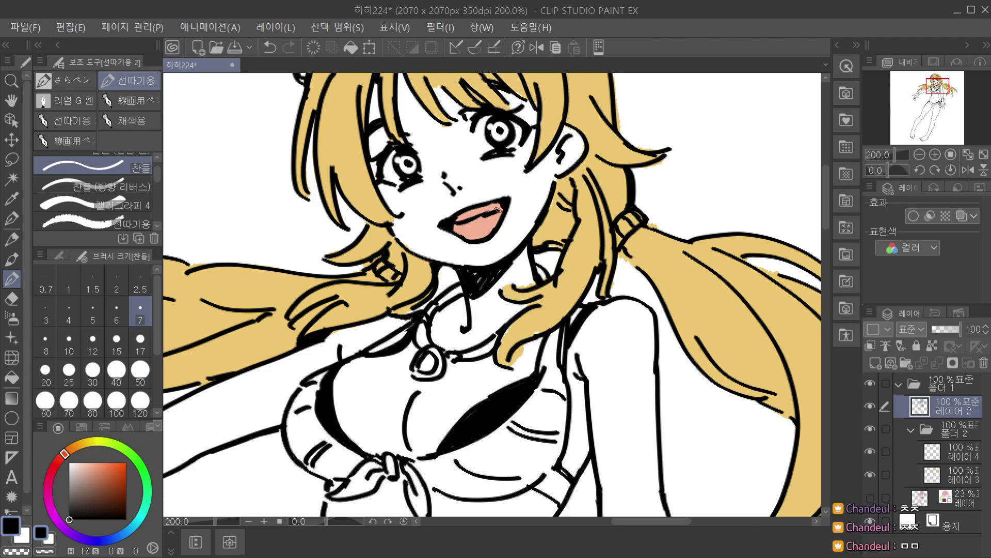
scroll(505, 198, "down", 1)
scroll(505, 197, "down", 1)
key("space")
left_click_drag(569, 184, 458, 308)
key("p")
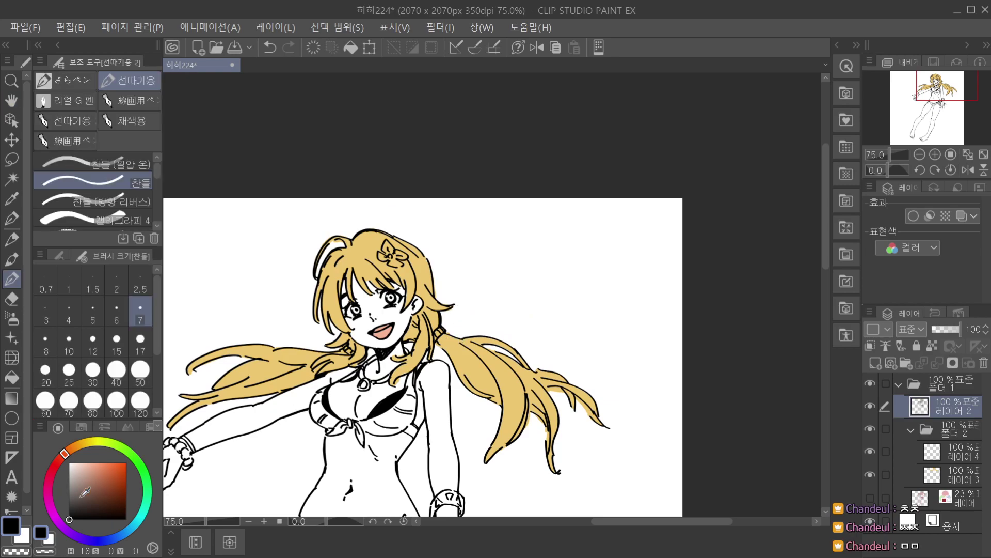
Add a new layer above the mouth colour layer and paint the upper teeth white.
key("x")
left_click(947, 455)
left_click(876, 362)
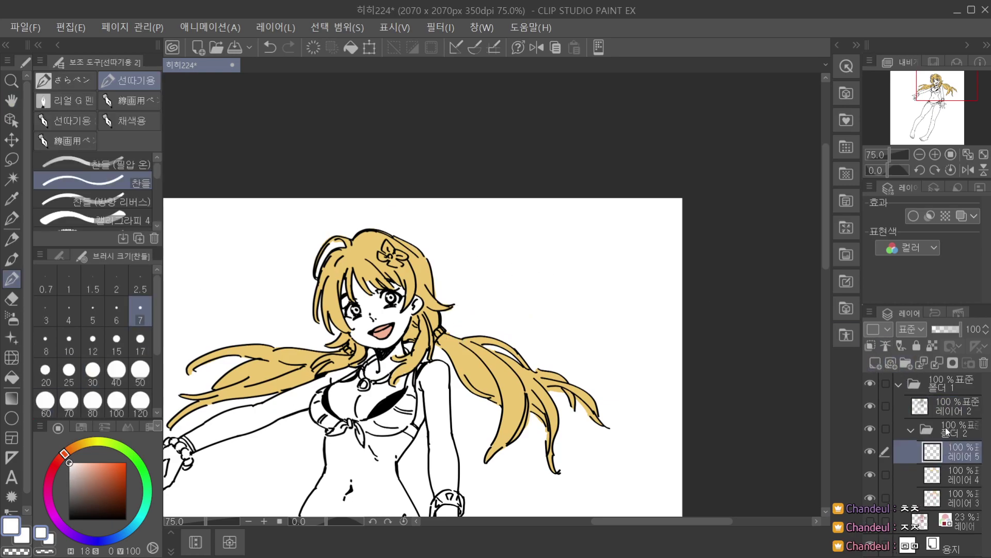
scroll(379, 333, "up", 3)
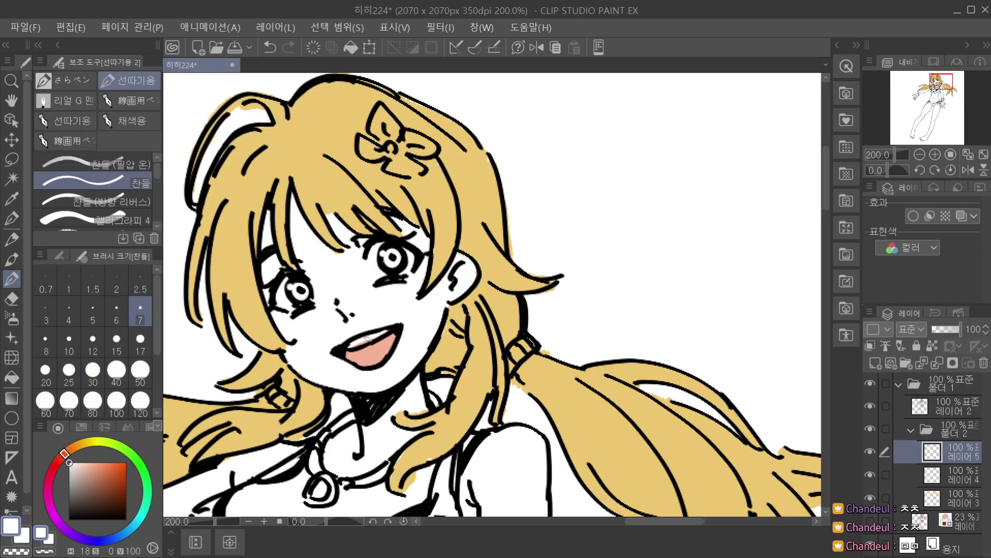
scroll(364, 338, "down", 4)
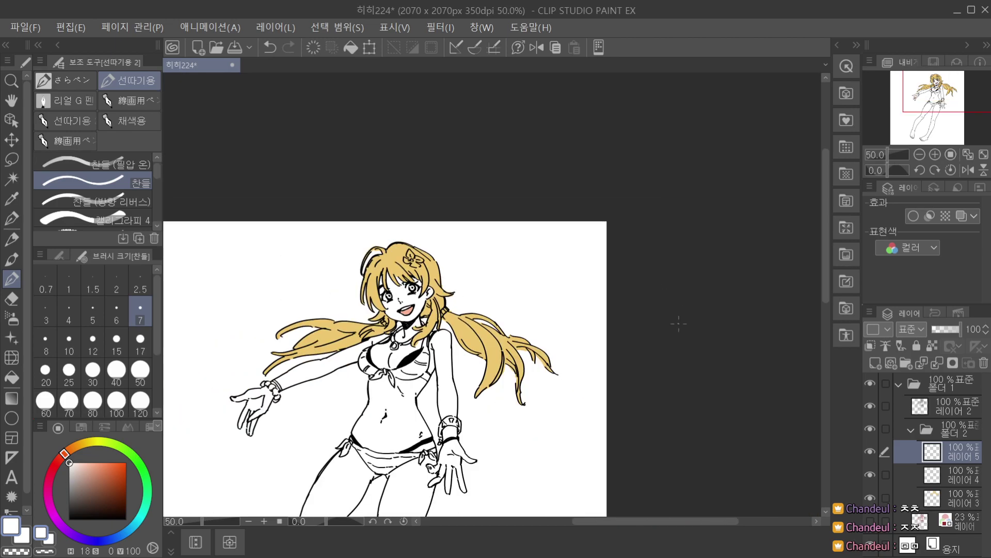
scroll(678, 322, "down", 1)
scroll(489, 303, "up", 4)
scroll(469, 300, "down", 3)
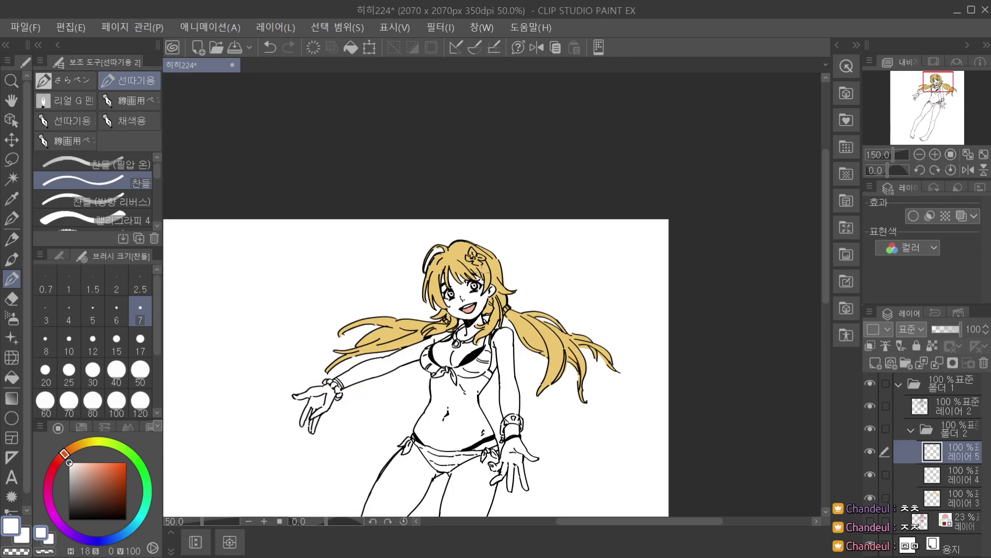
scroll(783, 325, "down", 1)
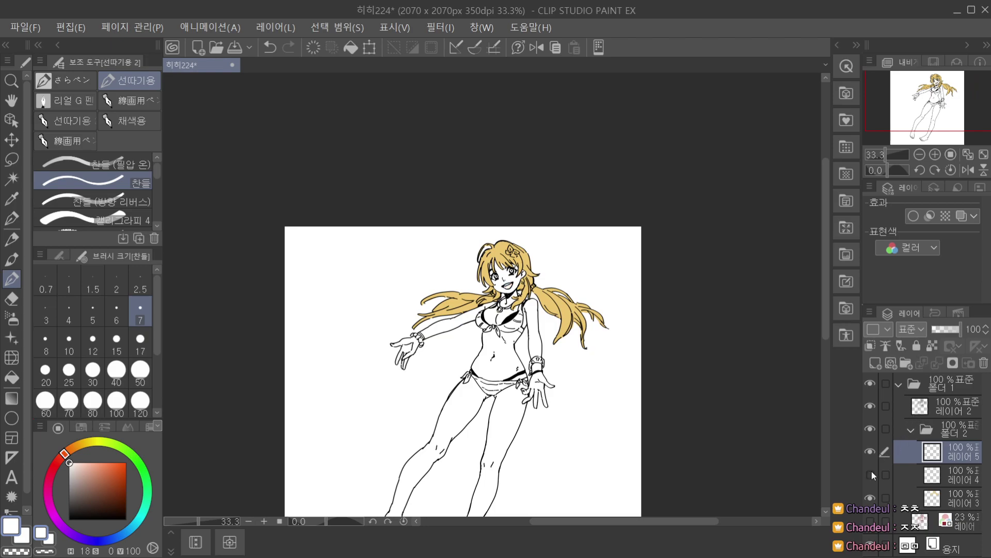
Add a new layer above the teeth layer and set the 선따기용 brush to size 20 with blue H 218, S 48, V 84.
left_click(875, 364)
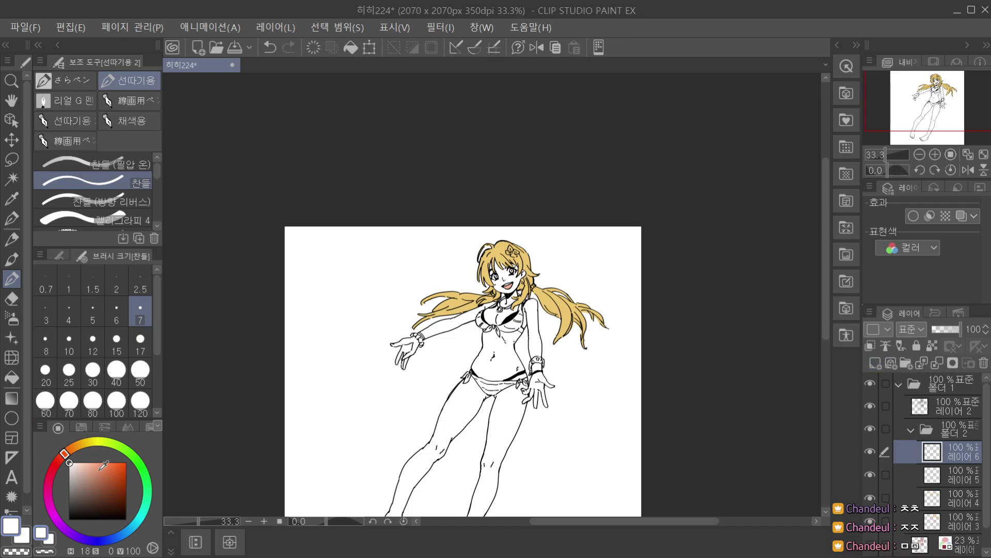
left_click(130, 528)
left_click_drag(85, 471, 91, 473)
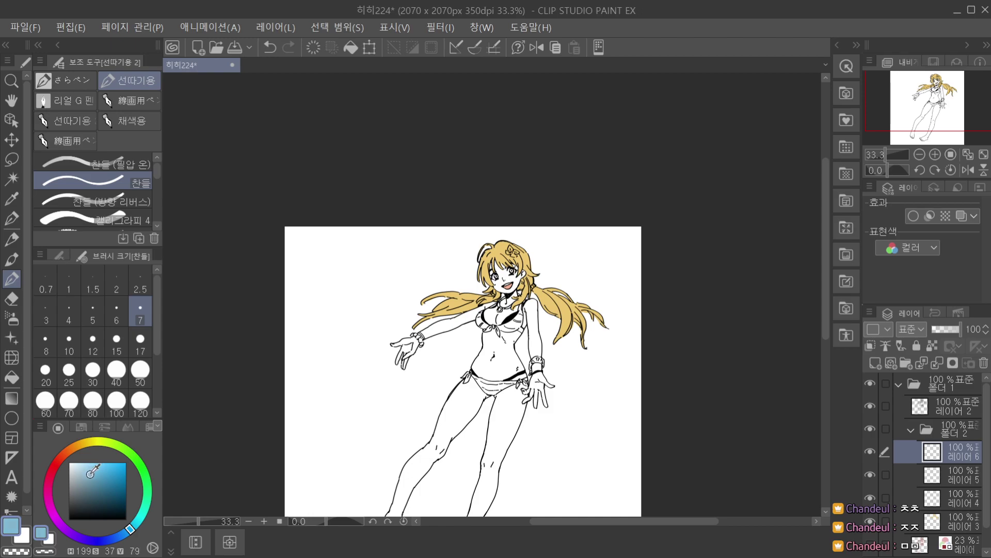
left_click_drag(130, 526, 118, 537)
left_click(99, 467)
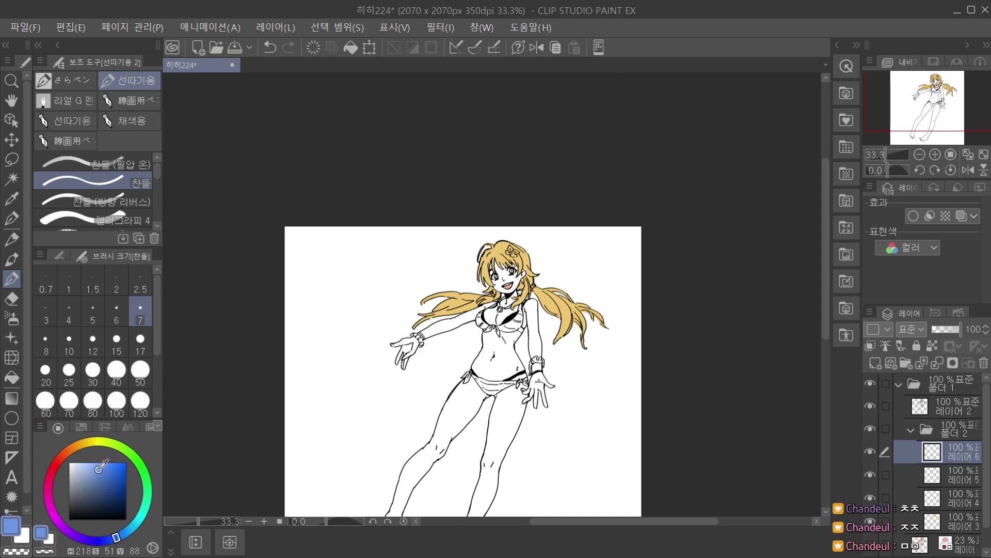
left_click(139, 192)
scroll(156, 179, "down", 2)
left_click(148, 208)
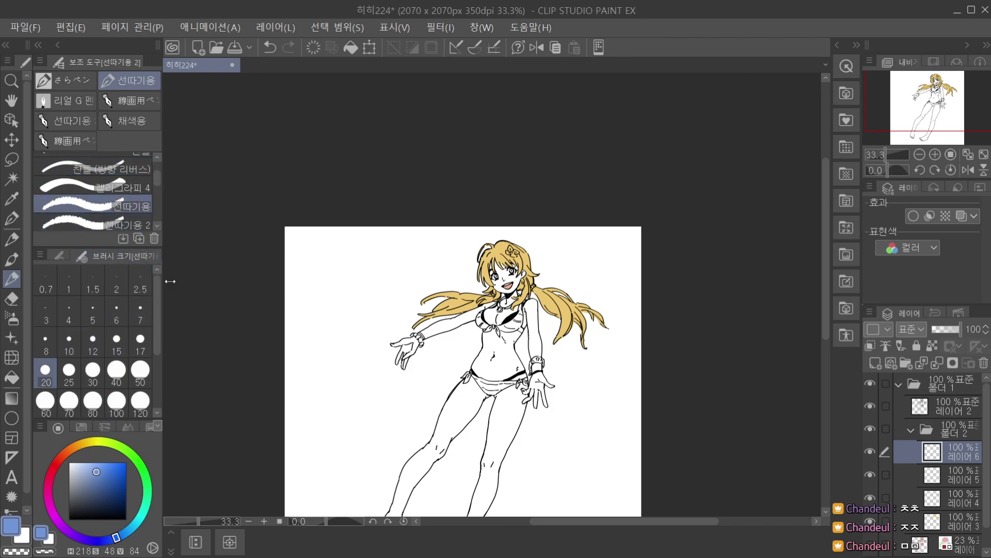
Paint the irises of both eyes with the chosen blue.
scroll(478, 296, "up", 5)
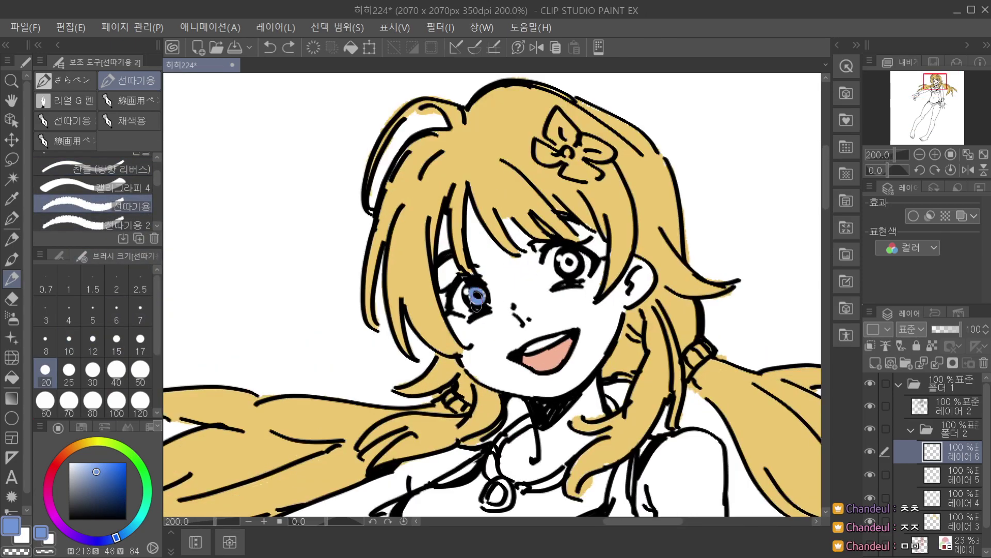
left_click_drag(574, 267, 568, 260)
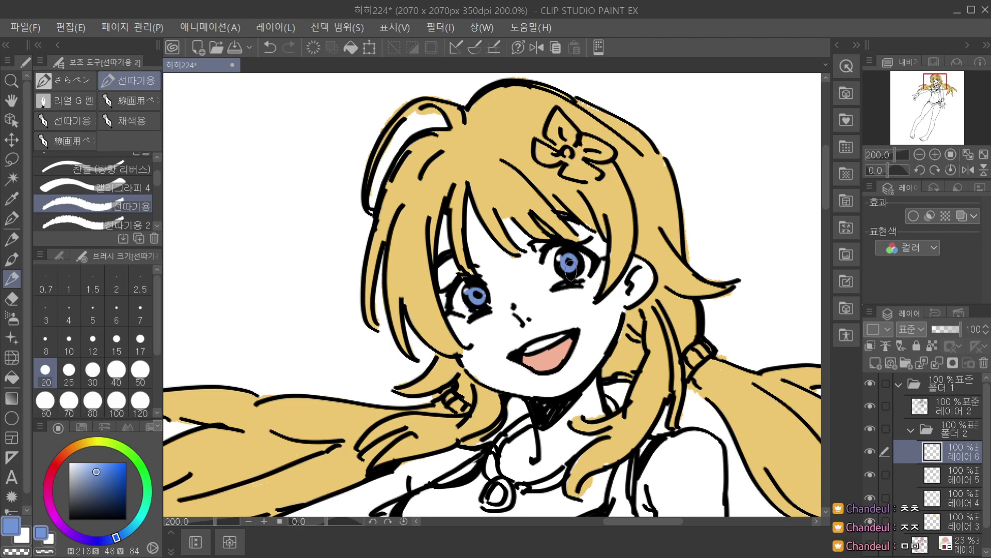
scroll(584, 219, "down", 3)
scroll(566, 241, "up", 5)
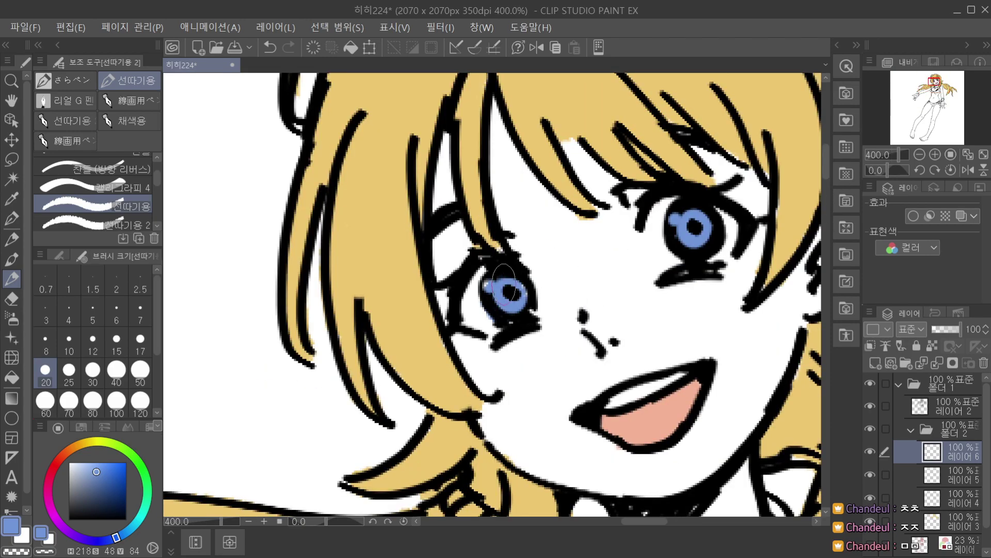
Clear the blue from the highlight spots in both eyes so that they are white again.
left_click_drag(511, 281, 513, 284)
scroll(513, 284, "down", 4)
scroll(510, 238, "up", 2)
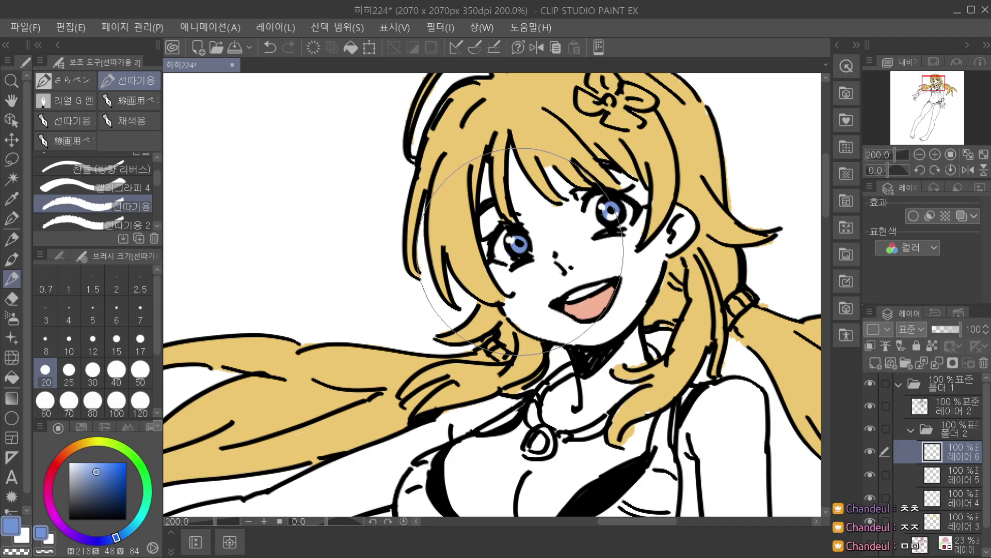
scroll(558, 202, "down", 4)
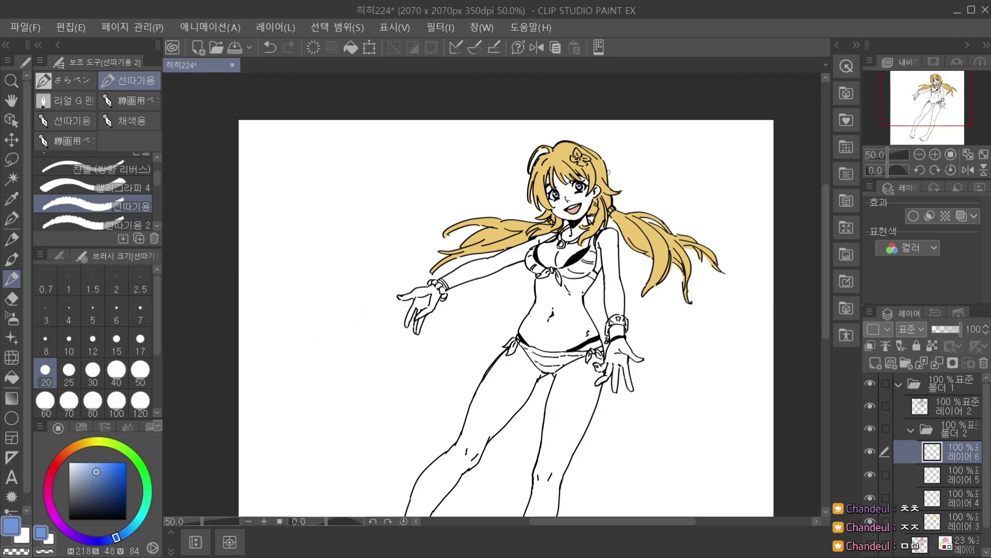
scroll(560, 191, "up", 6)
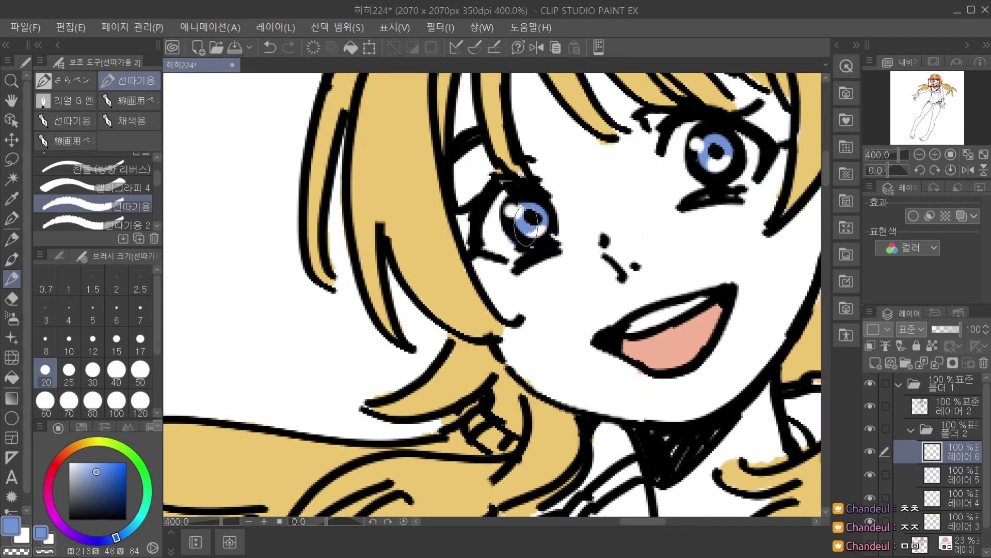
scroll(553, 177, "down", 4)
key("space")
scroll(619, 154, "down", 2)
left_click_drag(609, 337, 524, 242)
scroll(522, 301, "down", 1)
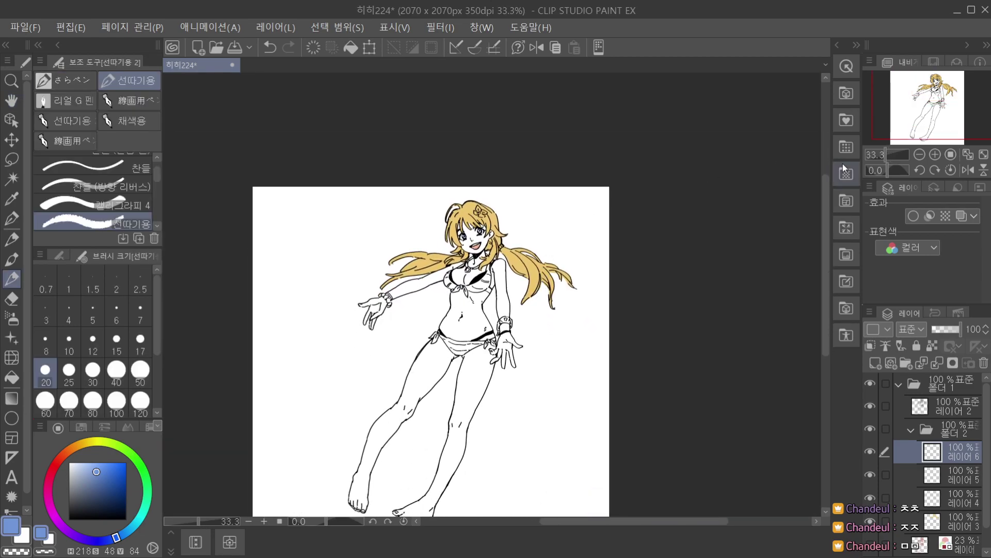
Add a new layer above the eye colour layer and choose orange H 26, S 61, V 88 with brush size 40.
left_click(876, 363)
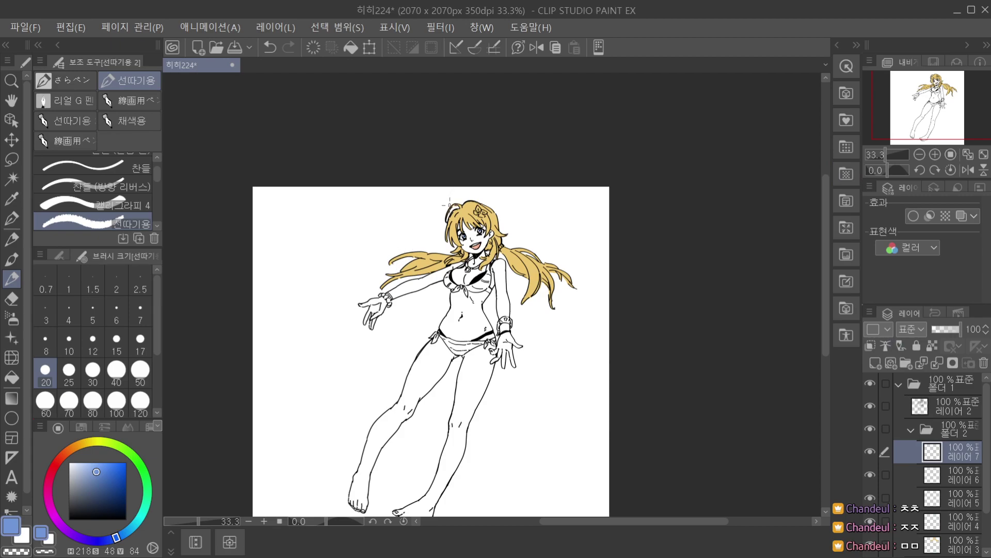
left_click(79, 446)
left_click(102, 468)
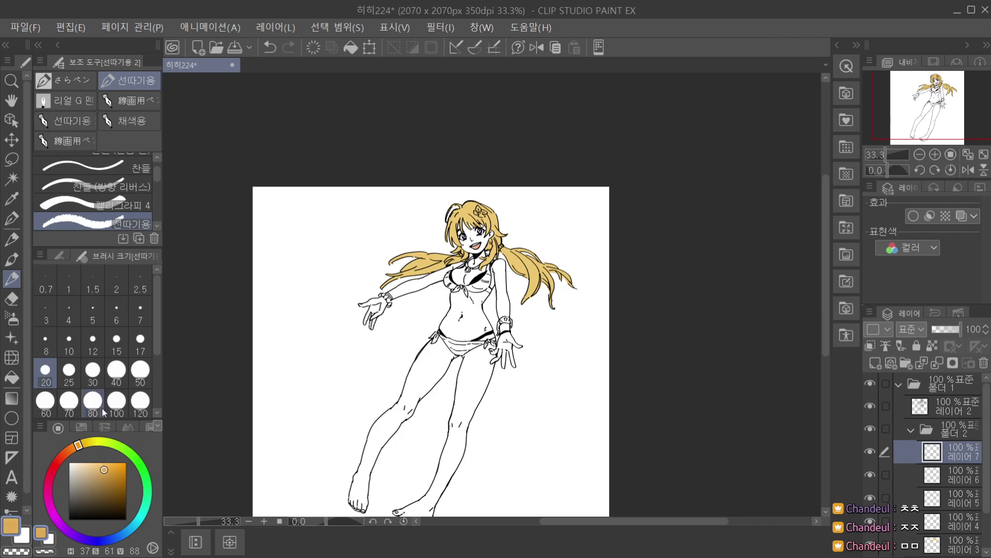
left_click_drag(453, 335, 463, 351)
scroll(466, 309, "up", 3)
key("ctrl+z")
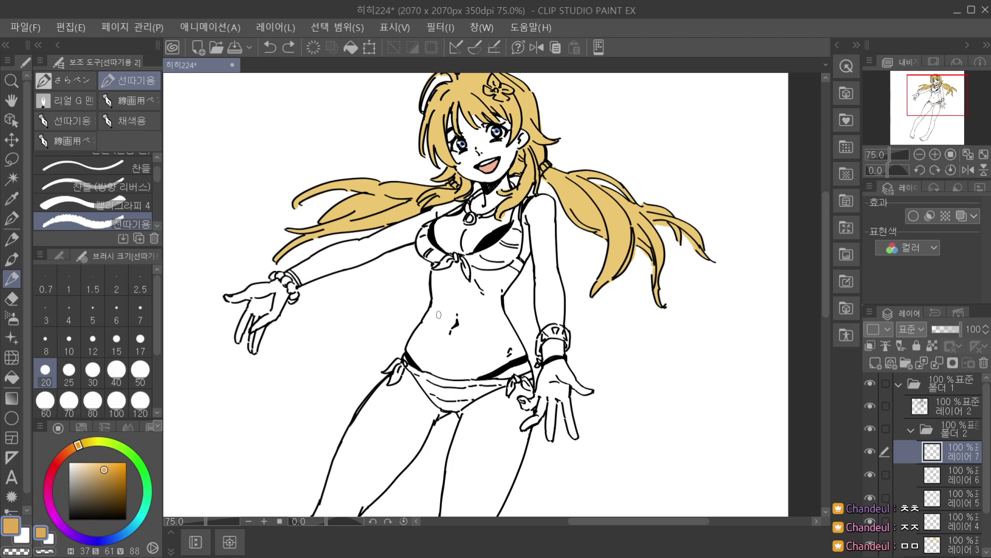
left_click(73, 448)
left_click_drag(72, 450, 69, 450)
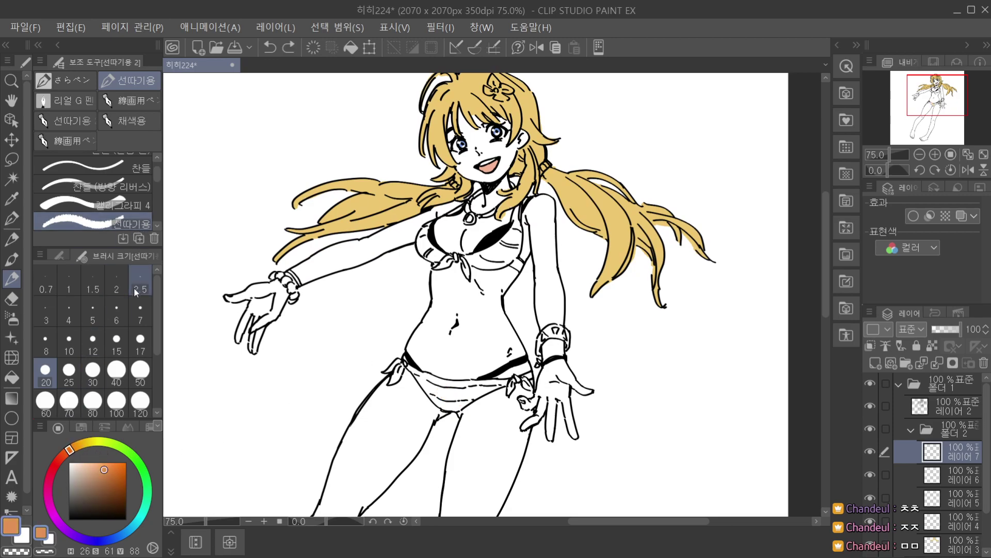
left_click(116, 371)
Paint the front panel of the bikini bottom orange out to both side ties, undoing a misplaced stroke.
mouse_move(445, 381)
left_mouse_down()
mouse_move(432, 399)
mouse_move(452, 392)
left_mouse_up()
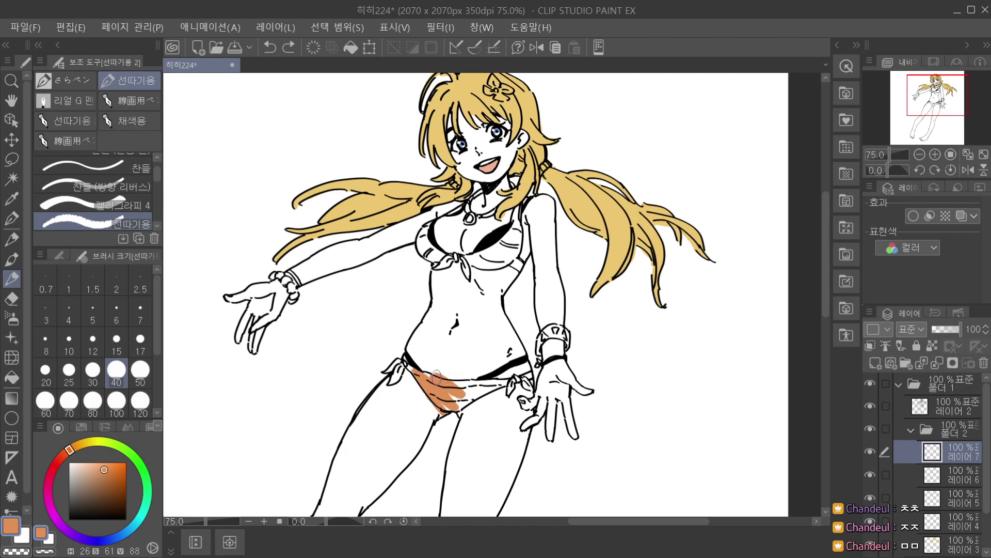
key("ctrl+minus")
key("ctrl+minus")
key("ctrl+minus")
key("ctrl+plus")
key("ctrl+plus")
key("ctrl+plus")
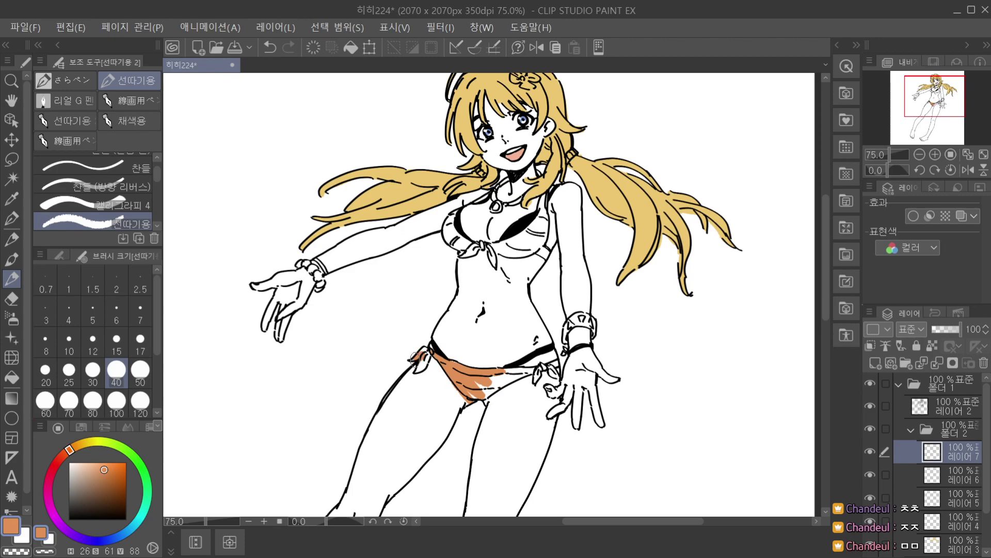
key("ctrl+z")
mouse_move(471, 395)
left_mouse_down()
mouse_move(519, 373)
mouse_move(431, 405)
mouse_move(511, 411)
mouse_move(466, 364)
left_mouse_up()
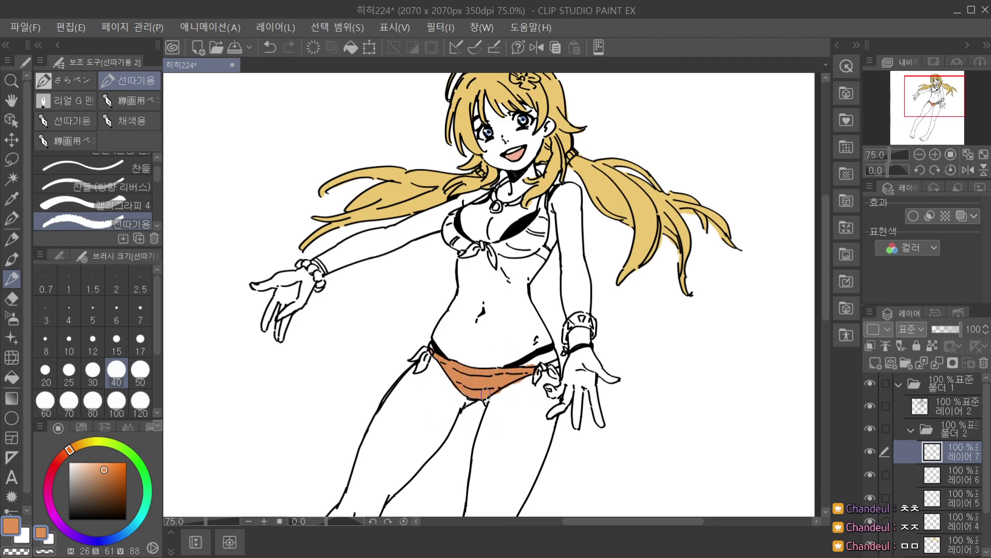
mouse_move(545, 363)
left_mouse_down()
mouse_move(520, 364)
mouse_move(535, 364)
mouse_move(503, 392)
mouse_move(535, 382)
left_mouse_up()
scroll(561, 337, "down", 1)
scroll(572, 324, "up", 1)
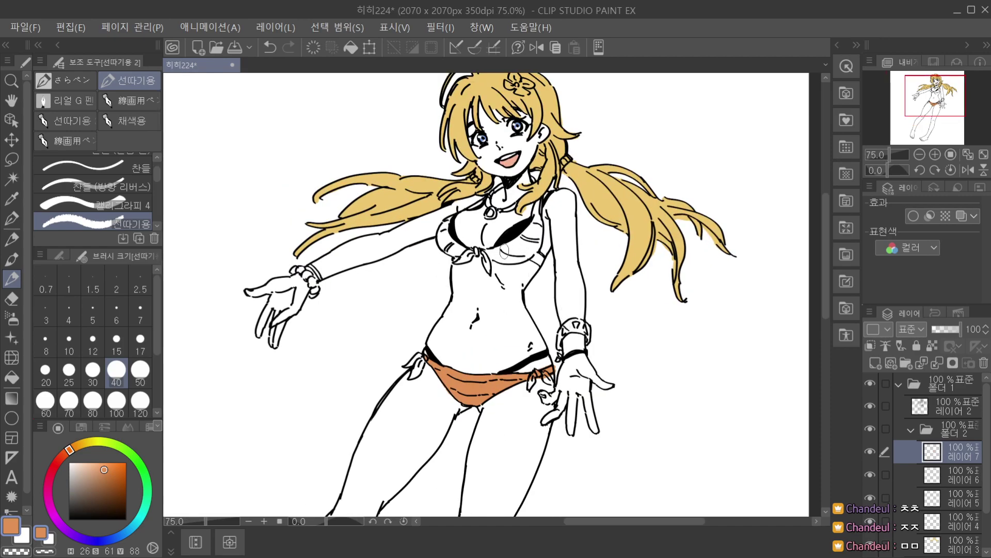
Paint the right cup and shoulder strap of the bikini top with the same orange.
scroll(506, 247, "up", 1)
mouse_move(488, 252)
left_mouse_down()
mouse_move(536, 236)
mouse_move(511, 241)
mouse_move(534, 232)
mouse_move(558, 172)
left_mouse_up()
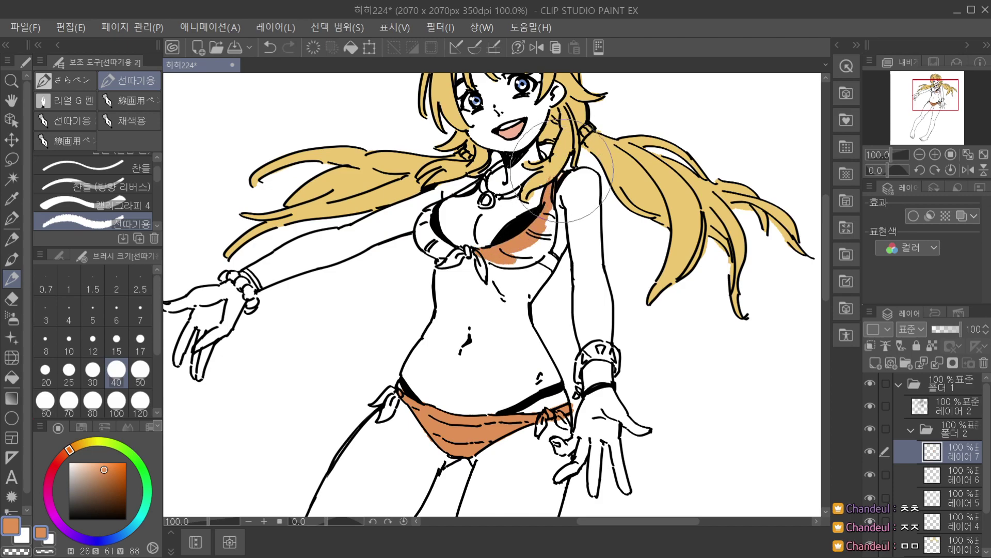
mouse_move(550, 202)
left_mouse_down()
mouse_move(521, 252)
mouse_move(494, 258)
mouse_move(545, 237)
mouse_move(511, 266)
mouse_move(546, 238)
left_mouse_up()
scroll(550, 203, "down", 2)
key("space")
left_click_drag(573, 79, 494, 233)
scroll(494, 232, "down", 2)
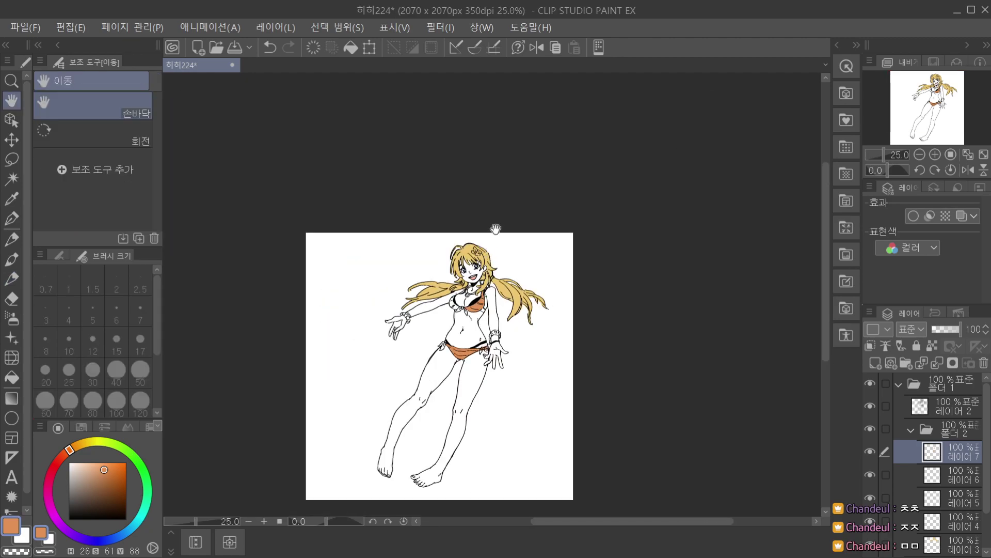
Paint the left cup of the bikini top orange and undo the last stroke.
scroll(452, 297, "up", 4)
mouse_move(451, 309)
left_mouse_down()
mouse_move(457, 297)
mouse_move(455, 331)
mouse_move(469, 337)
left_mouse_up()
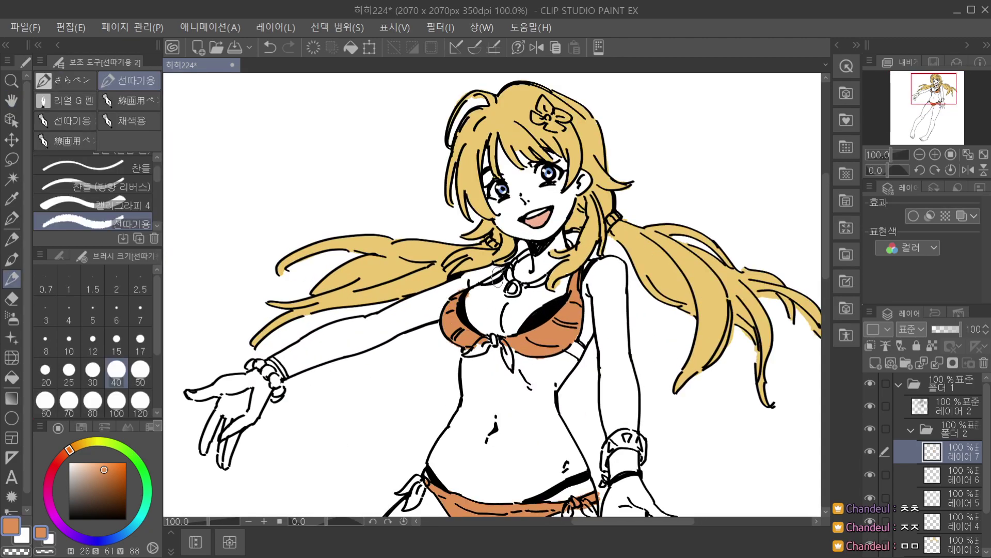
key("ctrl+z")
scroll(521, 236, "down", 2)
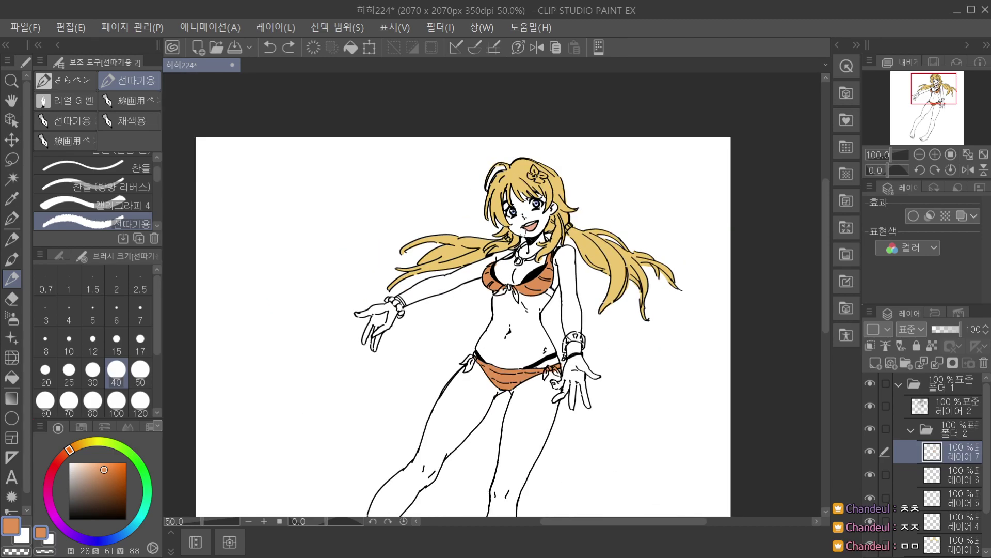
Paint the wristband on the outstretched left arm with the same orange.
scroll(493, 258, "up", 1)
scroll(496, 269, "down", 2)
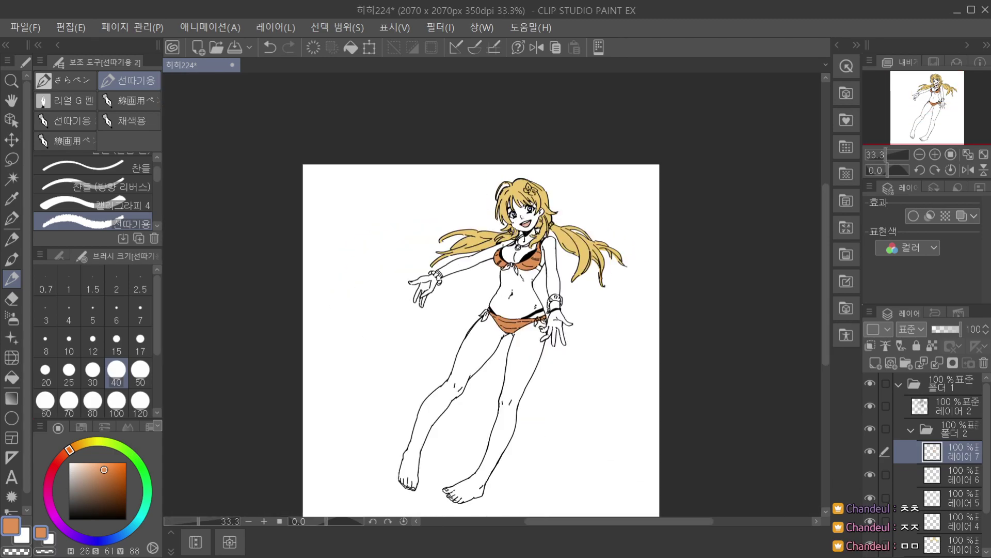
scroll(415, 310, "up", 2)
left_click_drag(438, 278, 445, 292)
scroll(433, 248, "down", 2)
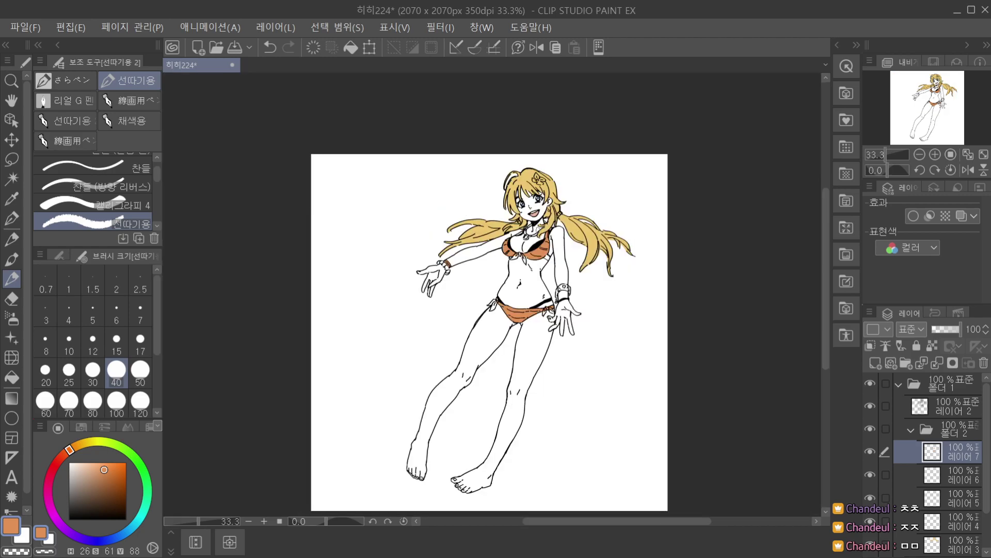
scroll(529, 279, "up", 2)
scroll(529, 279, "down", 2)
left_click_drag(595, 236, 553, 246)
Add a new layer above the orange bikini layer and choose a muted teal around H 180, S 46, V 62.
left_click(876, 363)
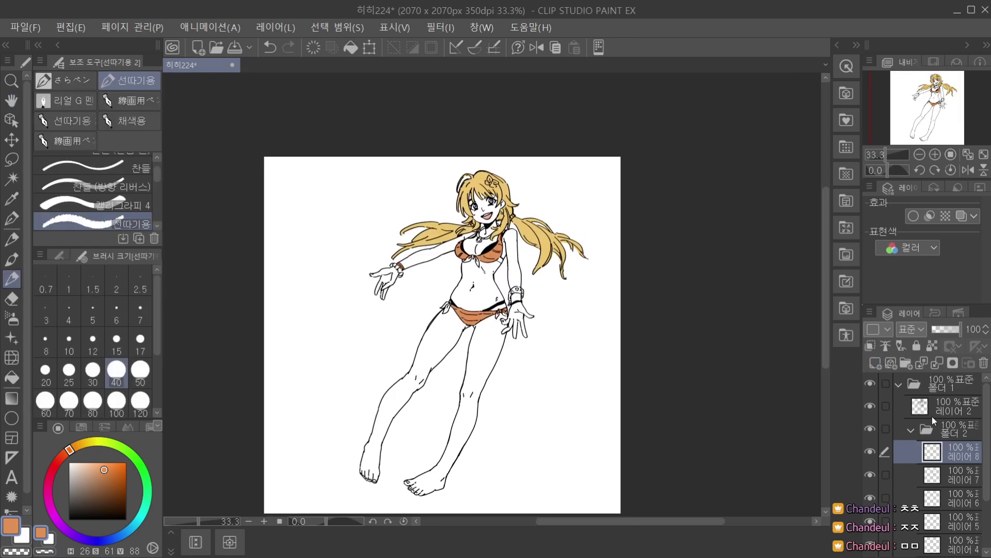
left_click(126, 530)
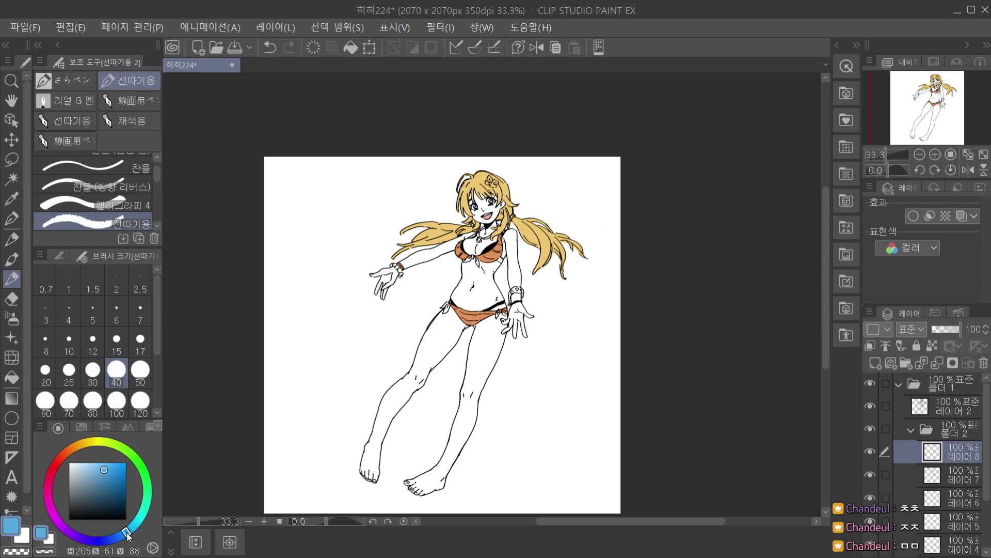
left_click_drag(129, 531, 141, 519)
left_click_drag(120, 482, 98, 481)
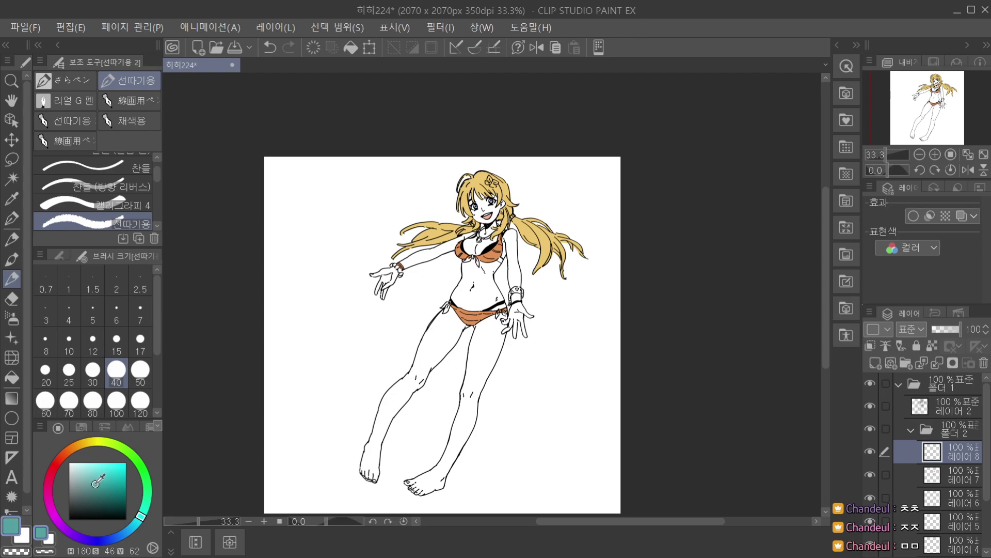
Adjust the teal to H 180, S 59, V 68 and paint the front knot of the bikini top.
scroll(477, 246, "up", 4)
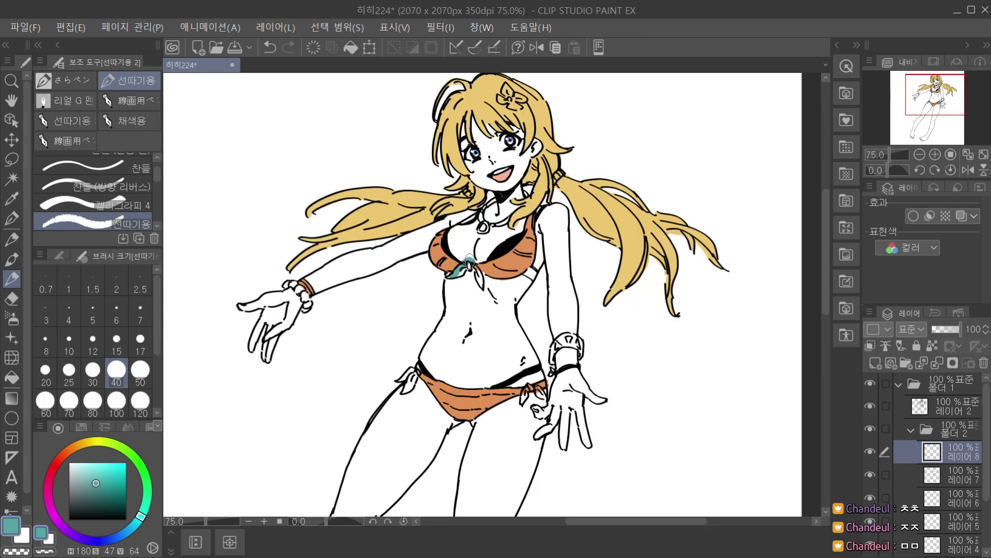
scroll(486, 217, "down", 1)
scroll(492, 197, "up", 2)
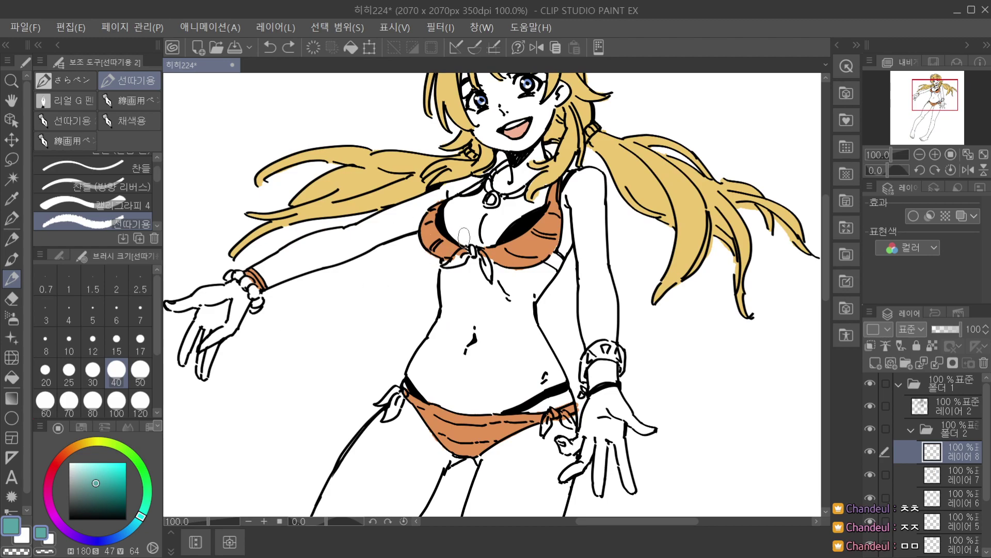
left_click_drag(101, 482, 104, 478)
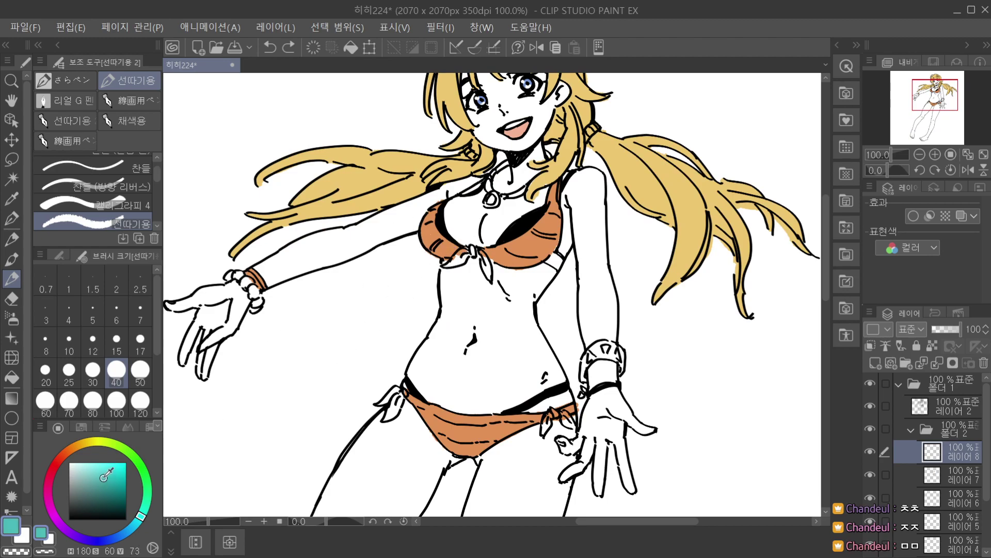
mouse_move(465, 264)
left_mouse_down()
mouse_move(480, 241)
mouse_move(491, 271)
left_mouse_up()
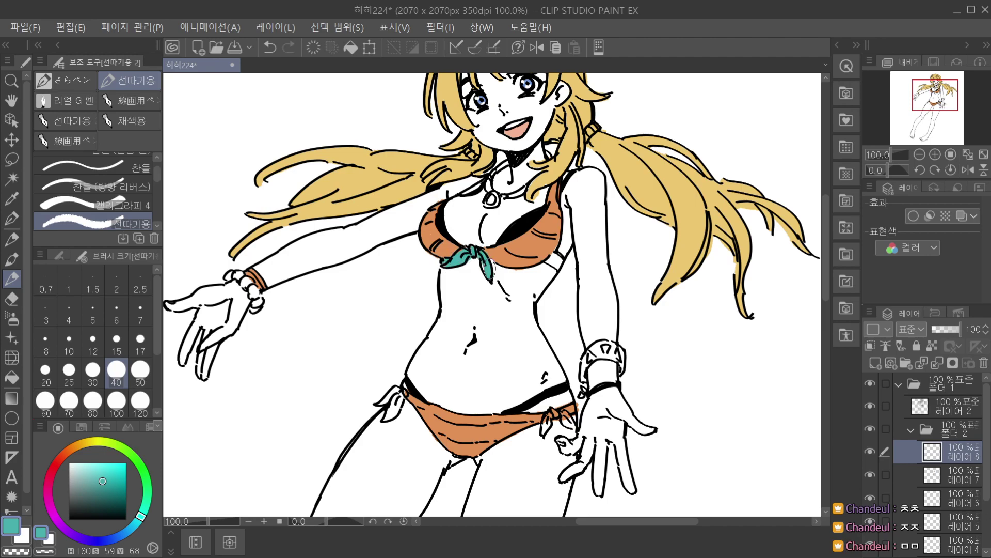
Paint the inner trim along both cups and the right strap of the bikini top teal, undoing a stray stroke.
mouse_move(440, 209)
left_mouse_down()
mouse_move(455, 243)
mouse_move(503, 210)
mouse_move(490, 247)
mouse_move(532, 229)
left_mouse_up()
scroll(550, 185, "down", 2)
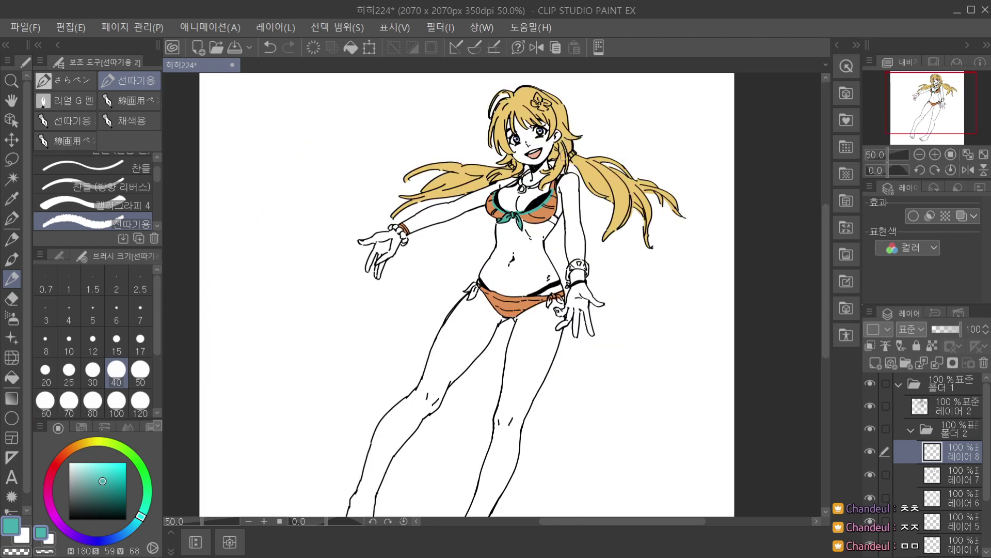
scroll(553, 172, "up", 2)
key("ctrl+z")
left_click_drag(551, 192, 547, 207)
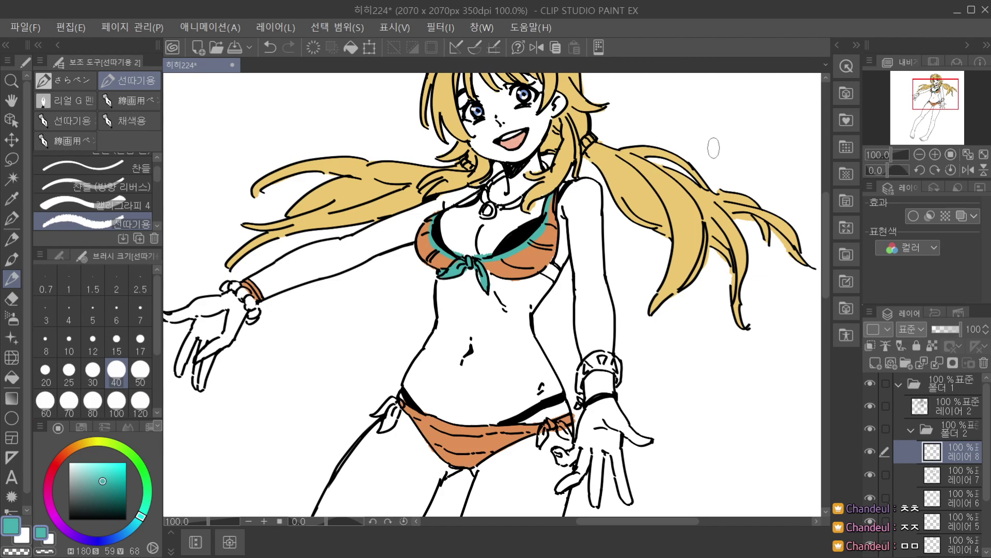
Paint the left shoulder strap of the bikini top teal, undoing a misplaced stroke.
left_click(871, 452)
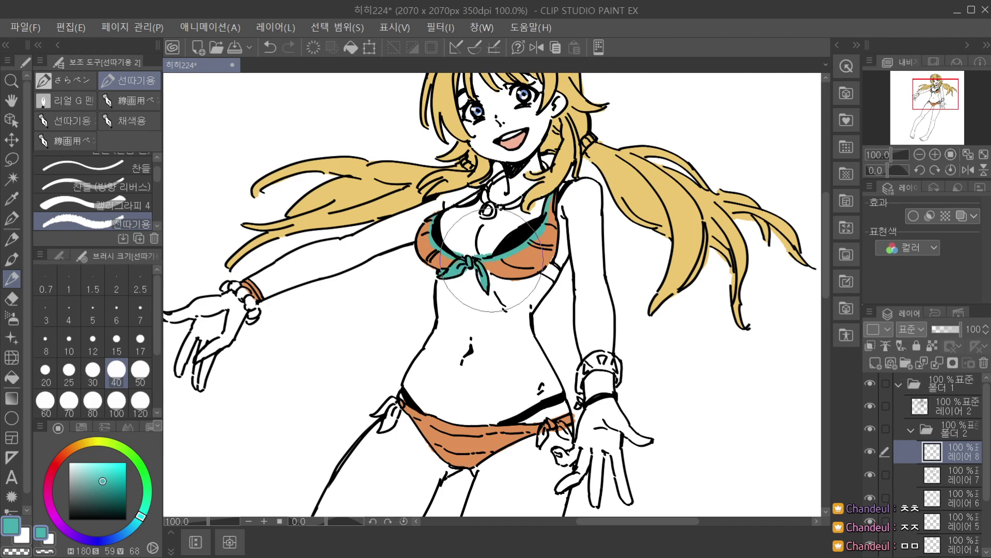
scroll(495, 261, "up", 1)
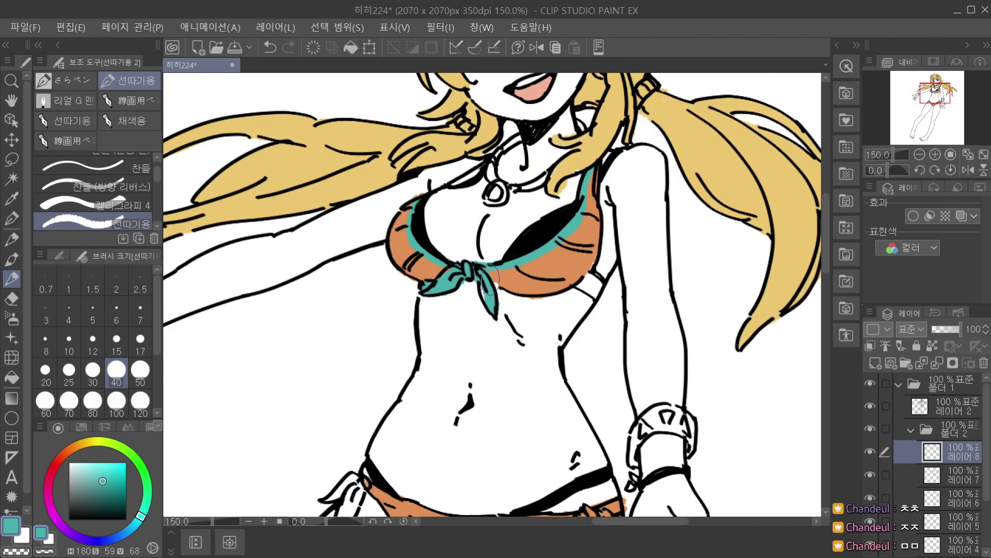
mouse_move(457, 182)
left_mouse_down()
mouse_move(527, 133)
mouse_move(455, 189)
left_mouse_up()
key("ctrl+z")
scroll(455, 188, "down", 2)
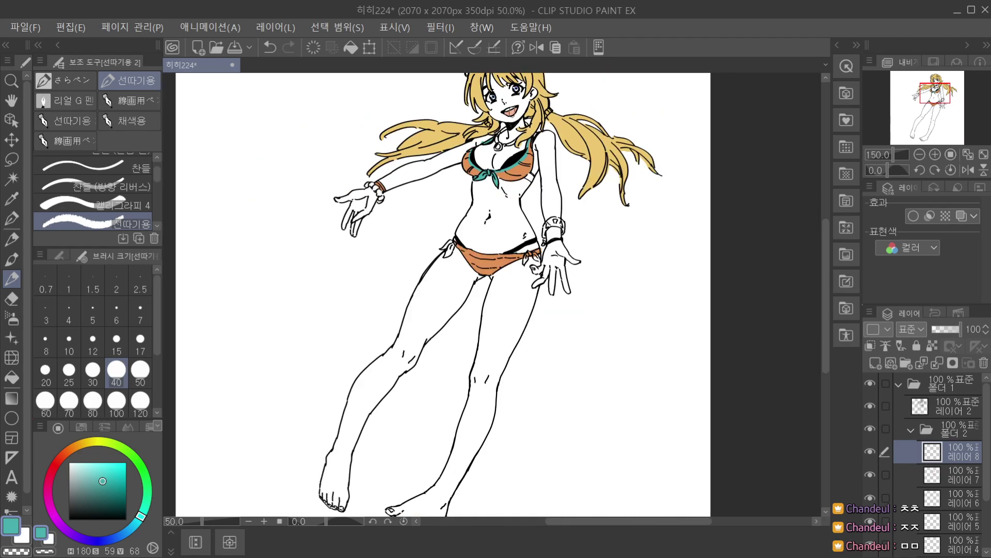
scroll(479, 134, "up", 1)
scroll(479, 133, "up", 1)
scroll(493, 140, "down", 2)
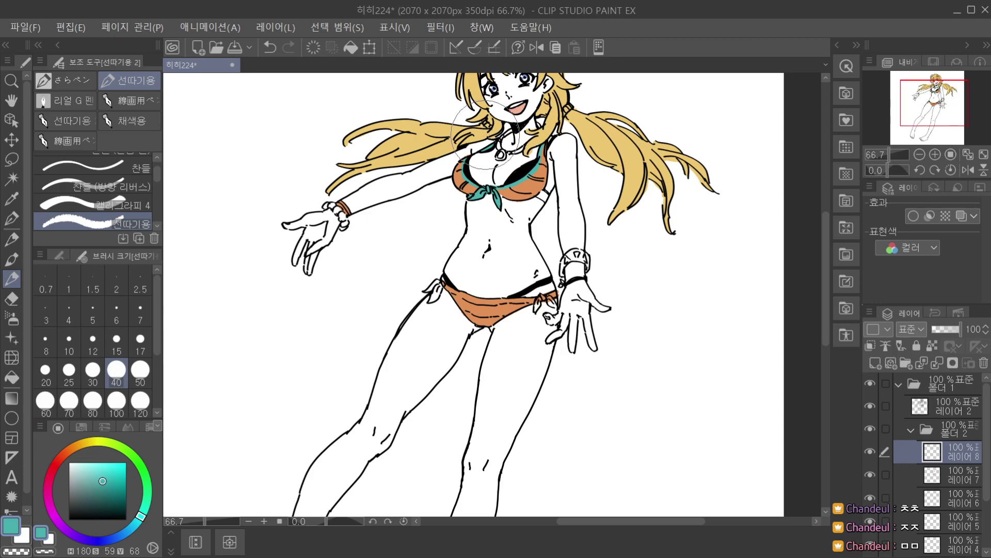
Paint a teal stripe along the orange wristband on the outstretched arm.
scroll(331, 212, "up", 1)
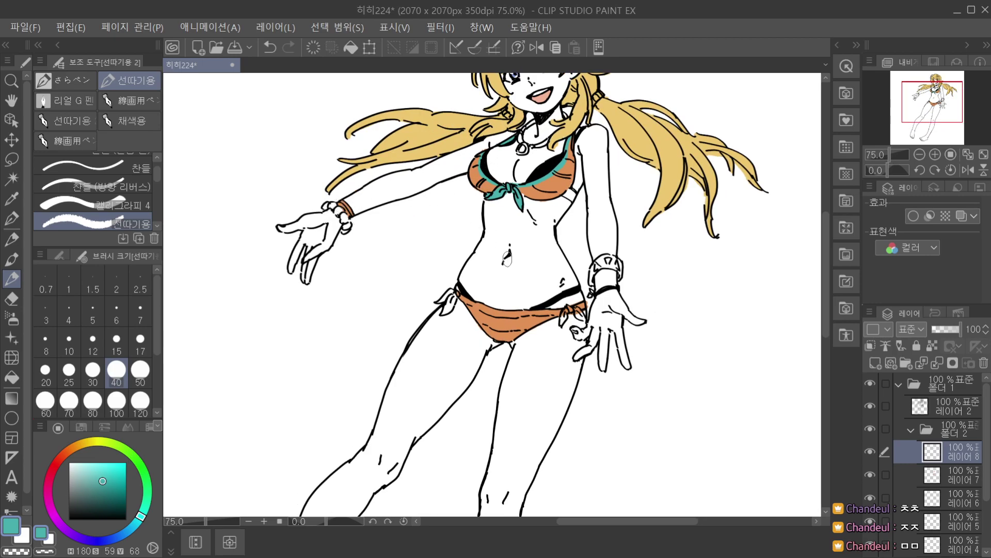
scroll(321, 199, "up", 2)
scroll(322, 199, "down", 3)
scroll(466, 251, "up", 2)
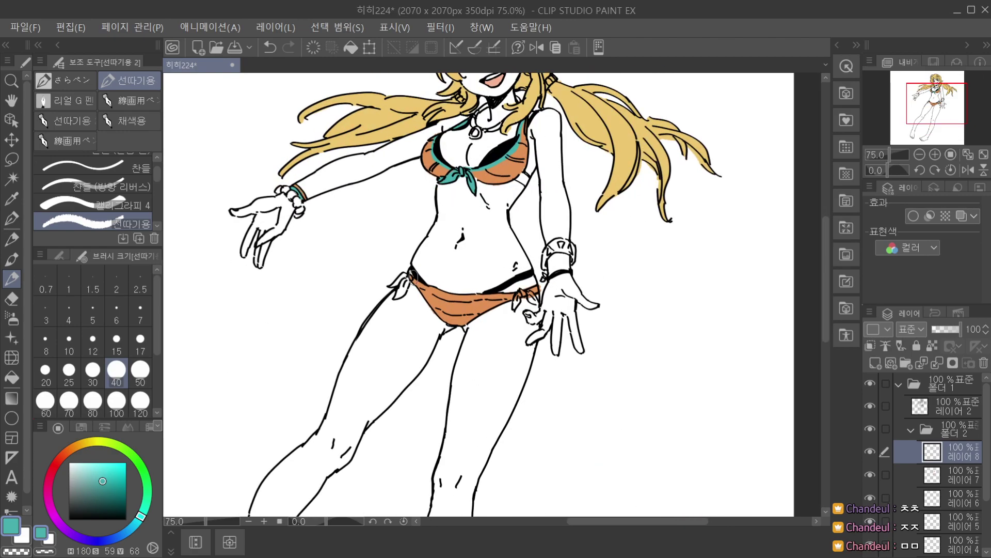
Paint the waistband of the bikini bottom and the bows at both hips teal.
left_click_drag(402, 289, 404, 270)
scroll(396, 298, "up", 2)
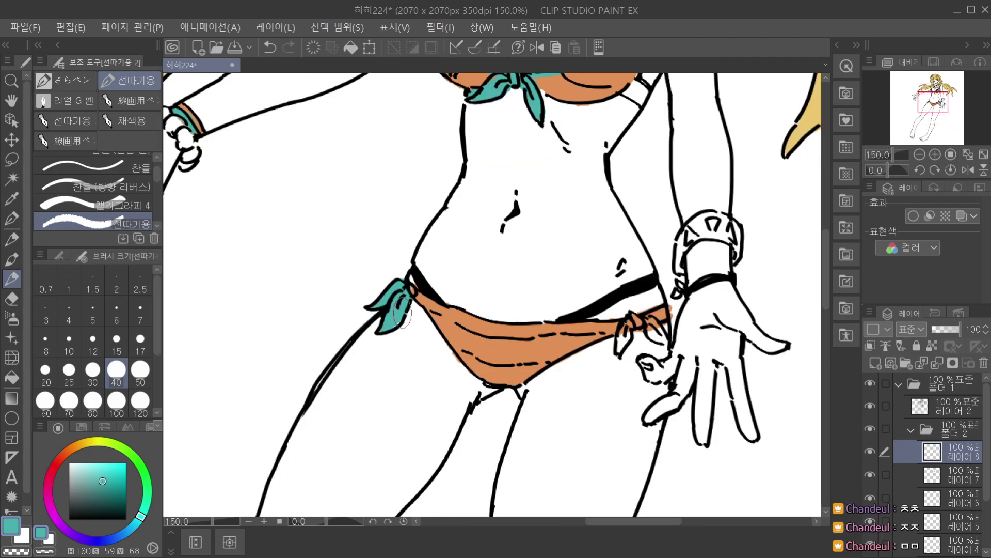
scroll(404, 311, "down", 1)
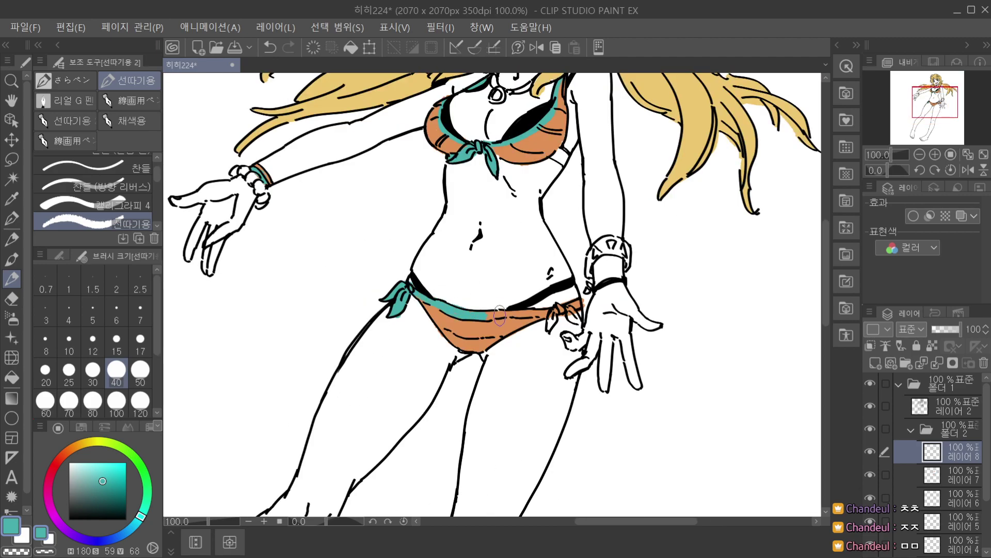
left_click_drag(550, 310, 549, 333)
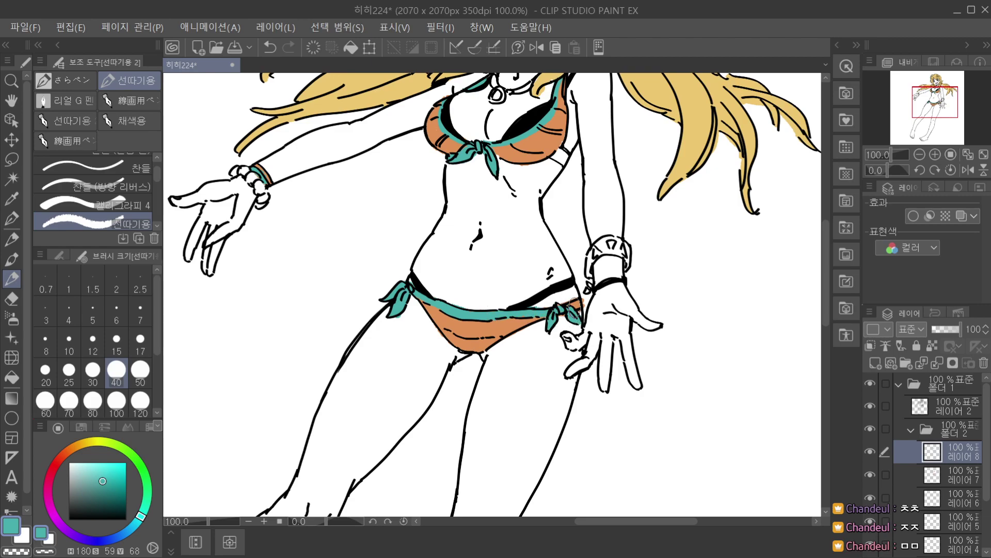
scroll(577, 306, "down", 3)
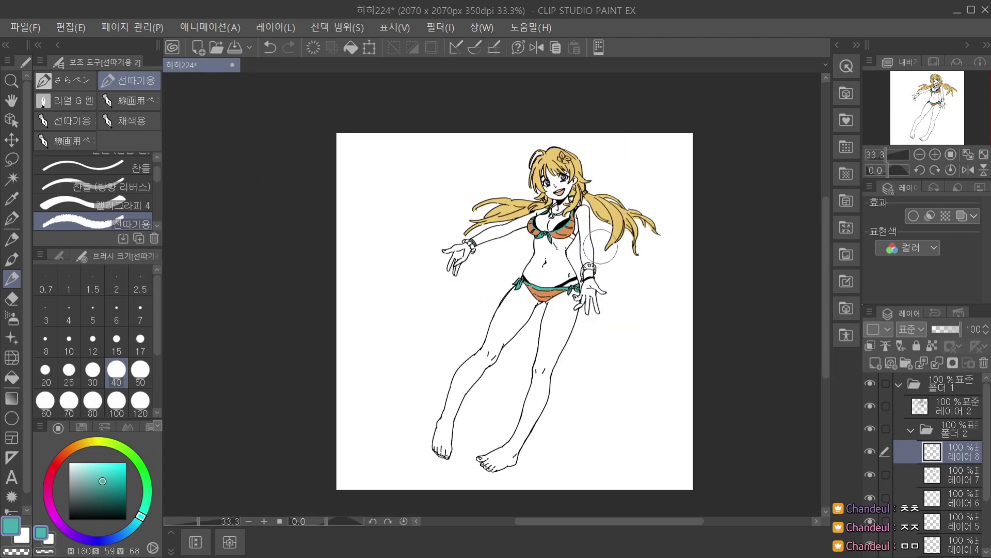
scroll(581, 260, "up", 1)
scroll(583, 259, "down", 1)
Touch up the teal around the knot of the bikini bottom's right side tie.
scroll(581, 260, "up", 4)
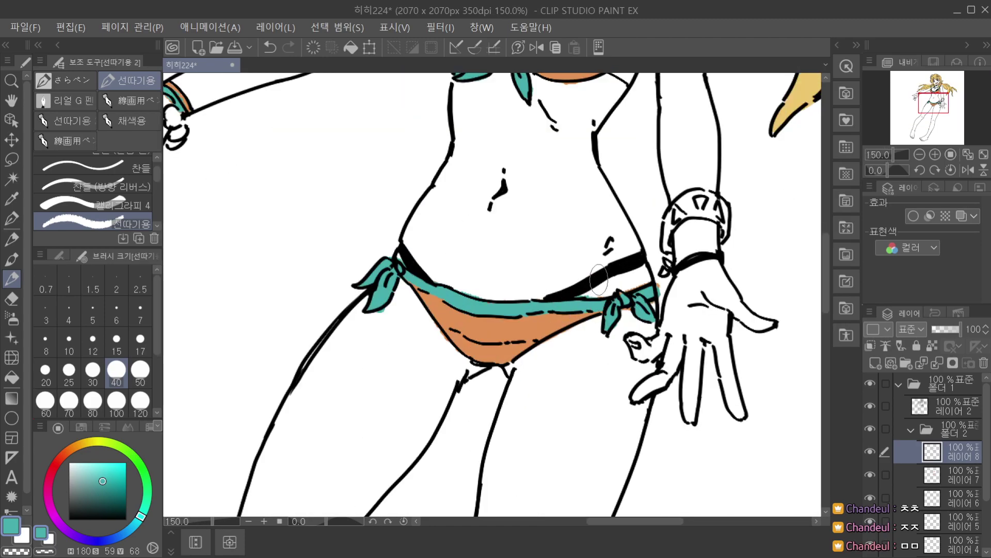
key("bracketleft")
key("bracketleft")
key("bracketleft")
key("bracketleft")
left_click_drag(625, 299, 625, 305)
scroll(676, 244, "down", 5)
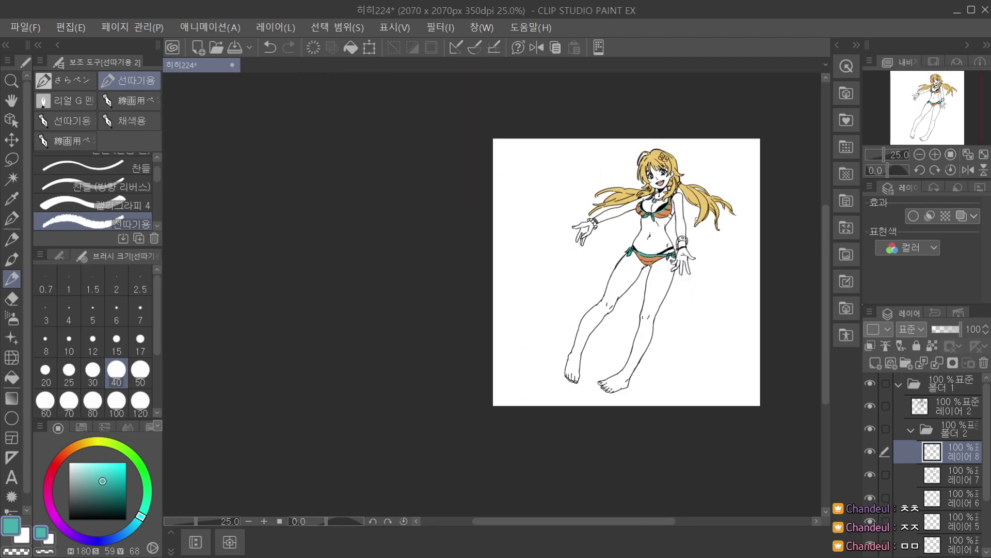
Paint the side band of the bikini top beneath the right arm teal.
key("space")
left_click_drag(683, 279, 575, 393)
scroll(574, 392, "up", 4)
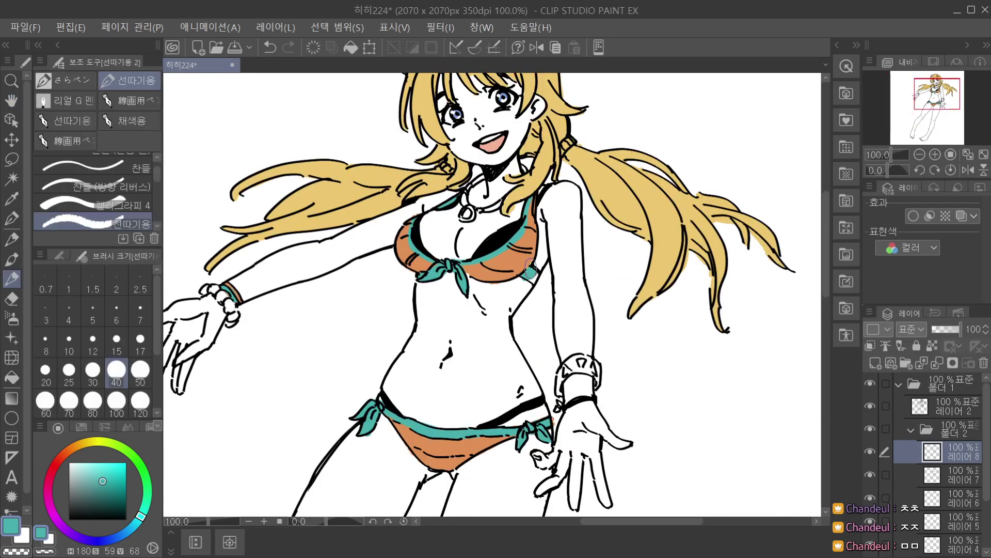
scroll(535, 275, "up", 2)
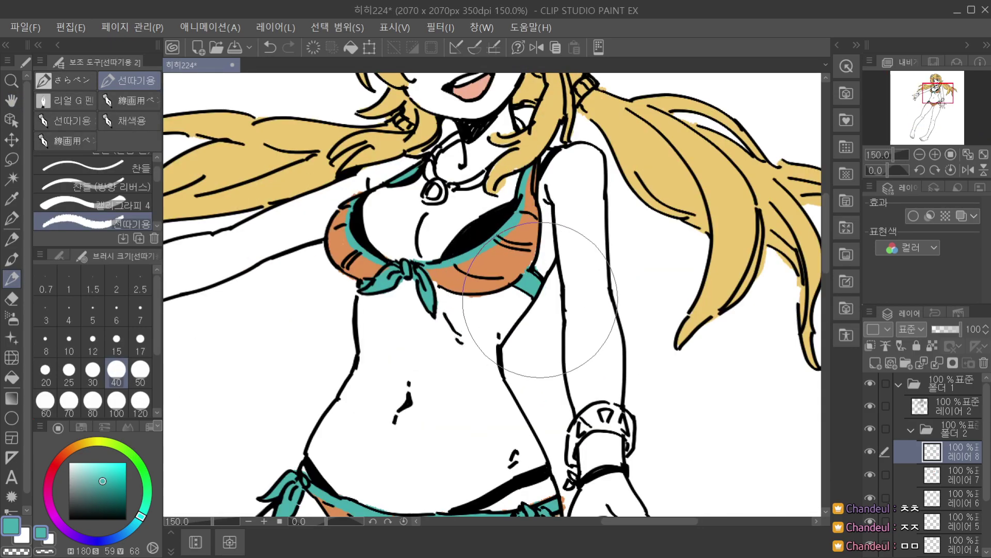
scroll(544, 230, "down", 4)
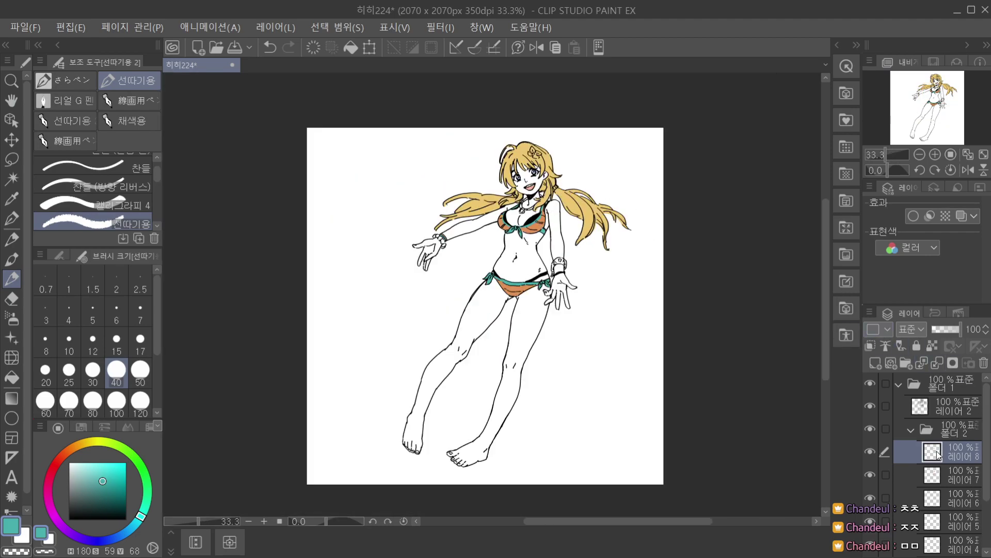
Add a new layer above the teal layer and choose gold H 42, S 54, V 84.
left_click(875, 361)
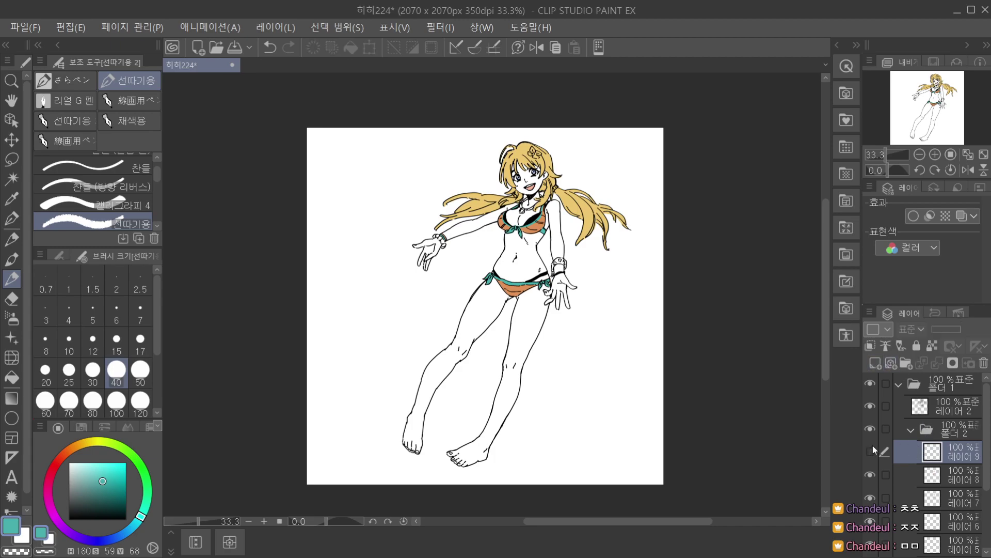
mouse_move(95, 449)
left_mouse_down()
mouse_move(76, 446)
mouse_move(97, 476)
left_mouse_up()
left_click(105, 474)
left_click(93, 473)
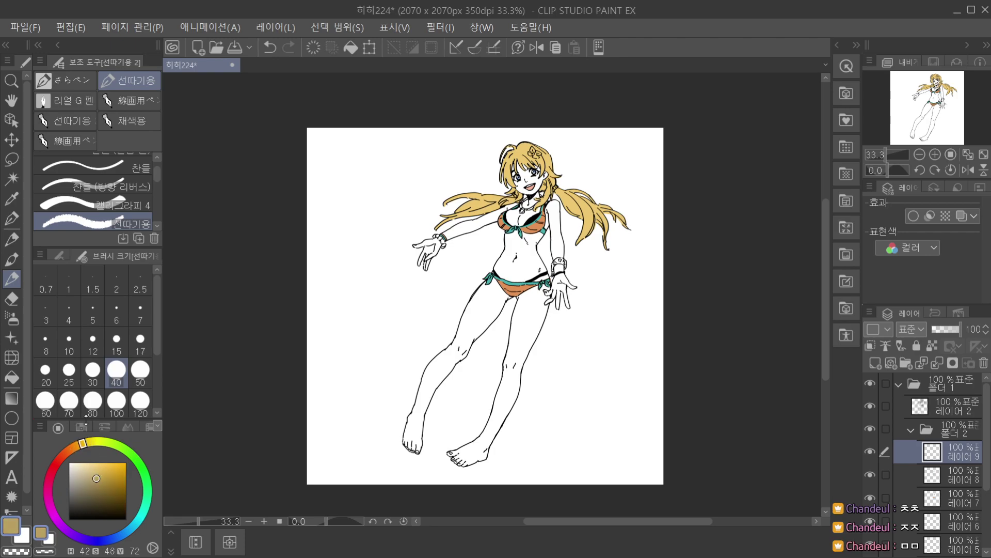
left_click(98, 468)
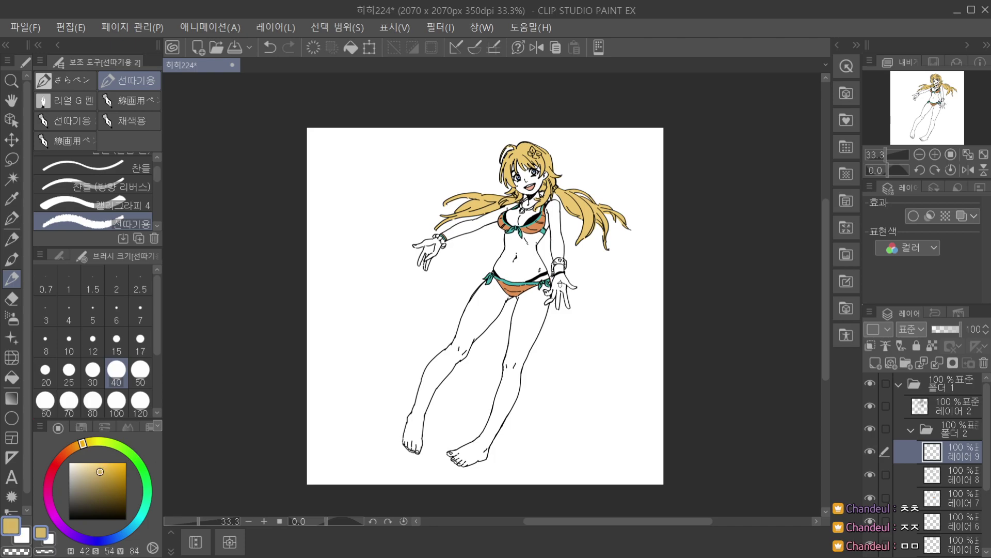
Paint the wide bangle on the lowered right wrist gold, undoing a stray stroke.
scroll(560, 253, "up", 3)
key("ctrl+z")
mouse_move(543, 290)
left_mouse_down()
mouse_move(561, 272)
mouse_move(557, 263)
mouse_move(552, 285)
mouse_move(569, 267)
mouse_move(579, 285)
mouse_move(540, 299)
left_mouse_up()
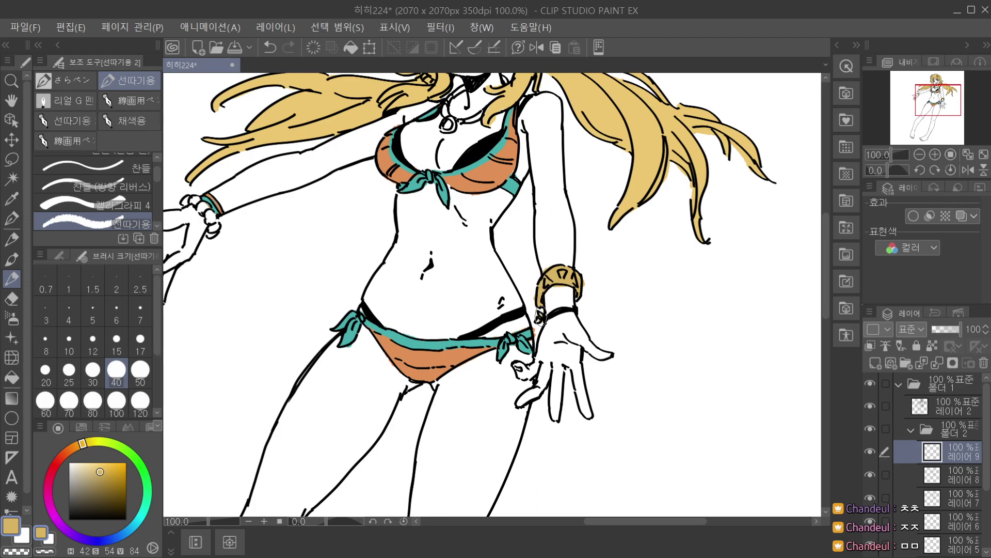
left_click_drag(578, 298, 579, 293)
scroll(594, 232, "down", 2)
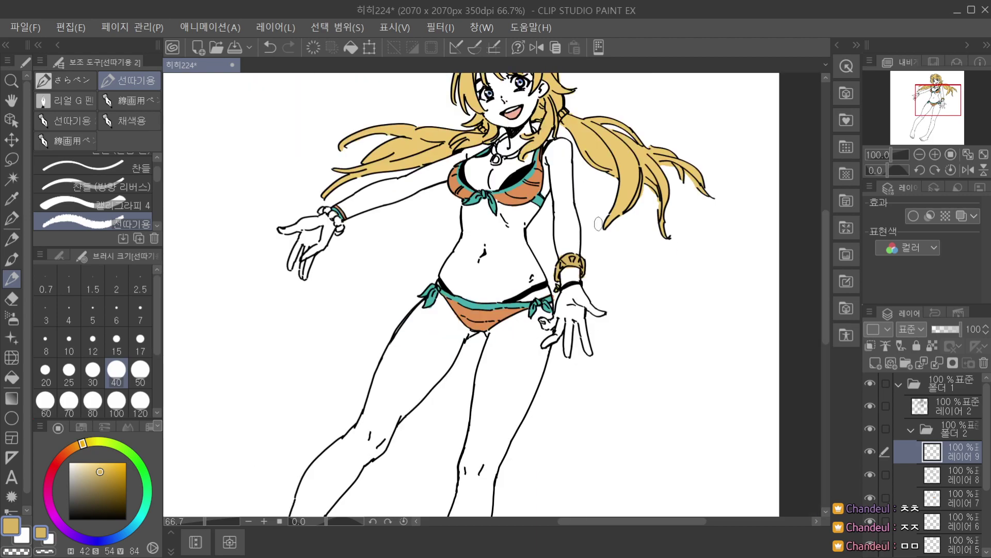
Paint the beaded bracelet on the outstretched left wrist with the same gold.
key("space")
mouse_move(555, 327)
left_mouse_down()
mouse_move(523, 375)
mouse_move(549, 323)
left_mouse_up()
scroll(524, 375, "down", 1)
scroll(539, 352, "up", 1)
scroll(545, 333, "down", 1)
scroll(549, 323, "up", 3)
key("p")
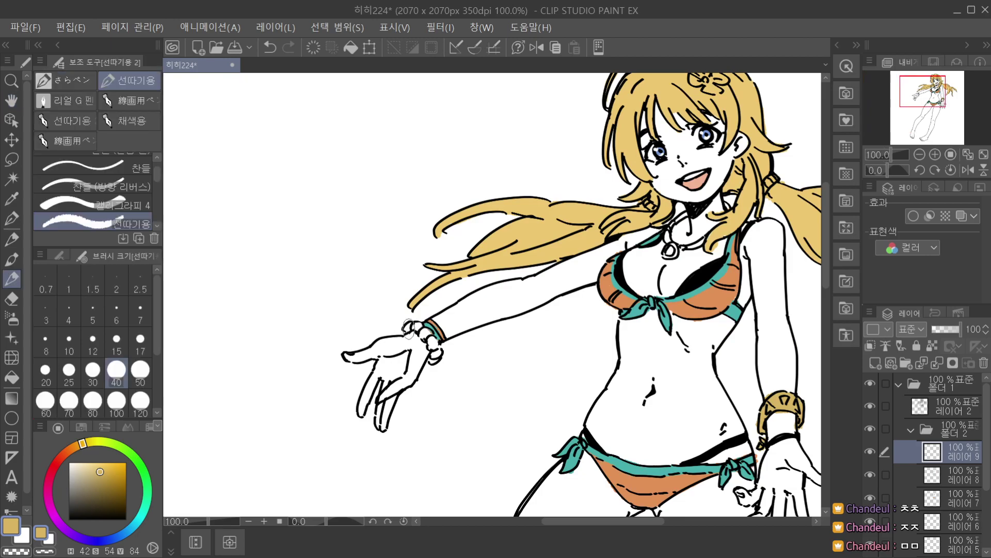
left_click_drag(422, 326, 434, 357)
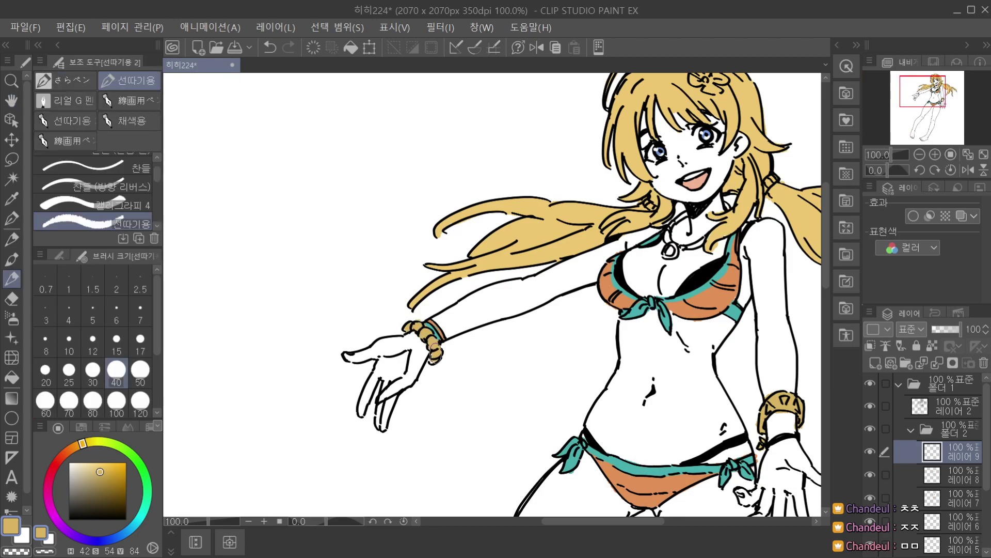
scroll(429, 316, "down", 3)
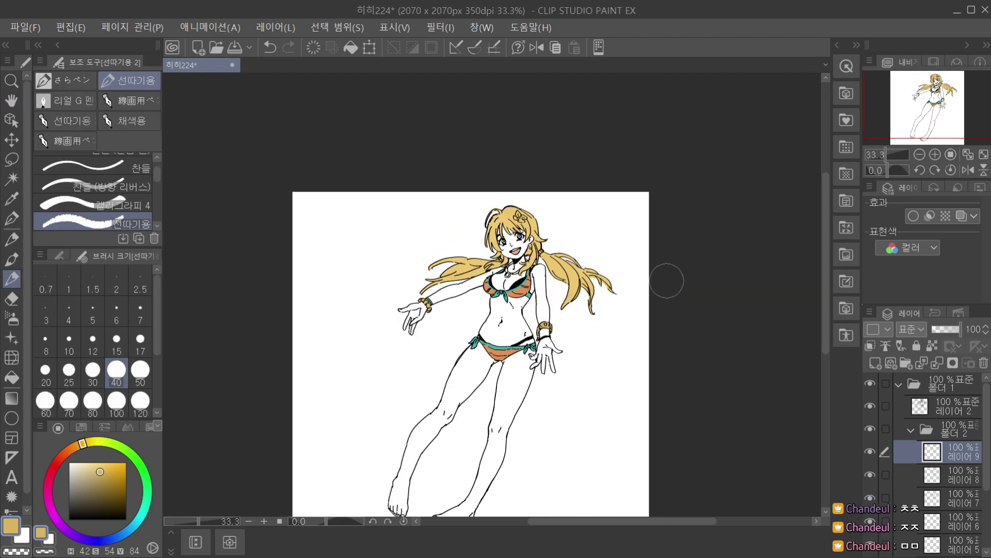
scroll(421, 310, "up", 3)
scroll(538, 305, "down", 3)
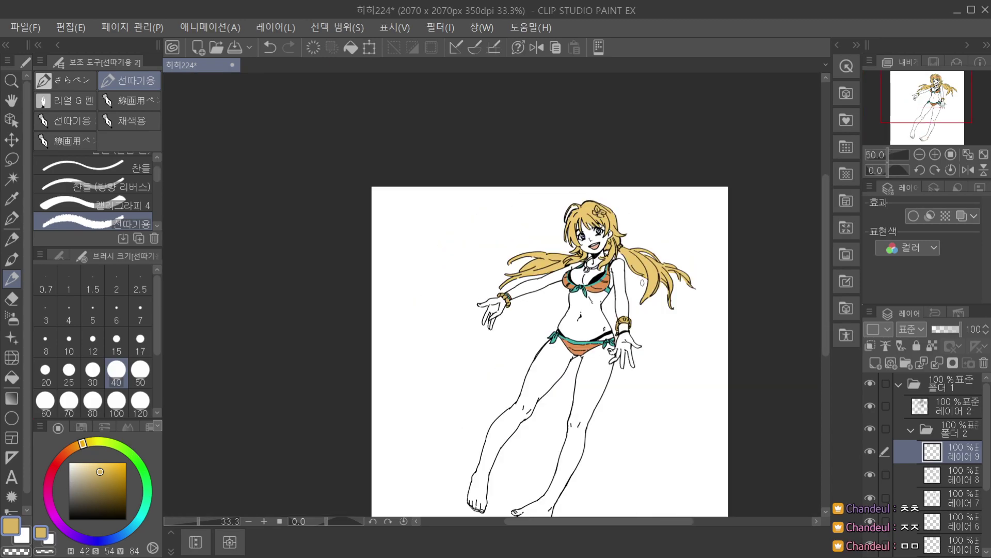
Examine the whole figure to check the flat colours laid in so far.
key("space")
left_click_drag(688, 334, 634, 316)
left_click_drag(667, 336, 635, 329)
mouse_move(668, 336)
left_mouse_down()
mouse_move(661, 317)
mouse_move(668, 341)
left_mouse_up()
scroll(659, 331, "down", 1)
scroll(671, 310, "up", 1)
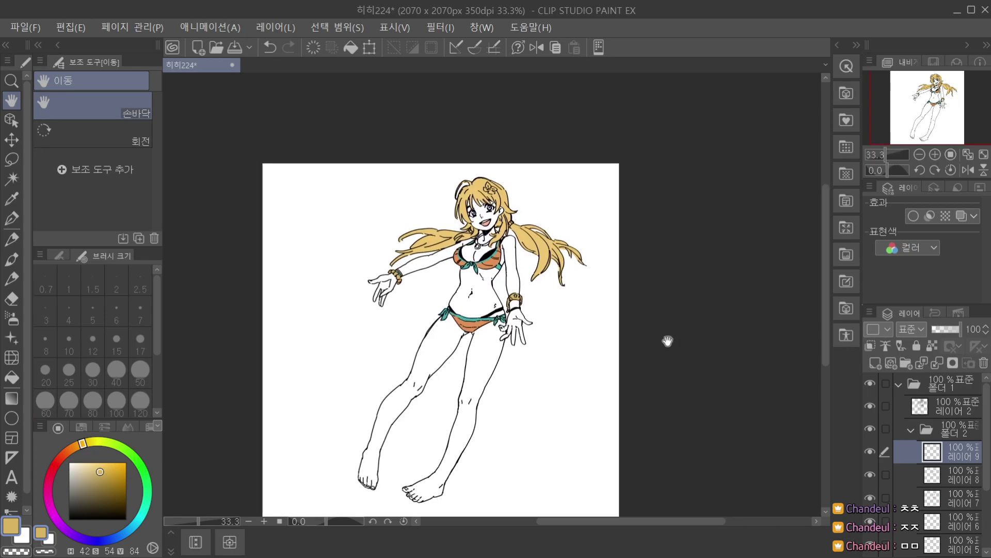
scroll(669, 395, "down", 1)
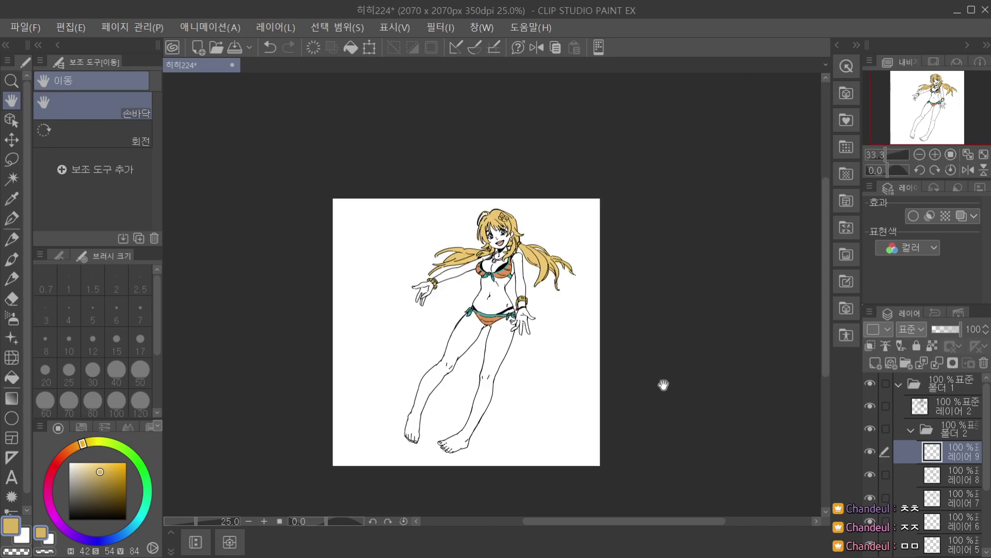
left_click_drag(673, 389, 669, 373)
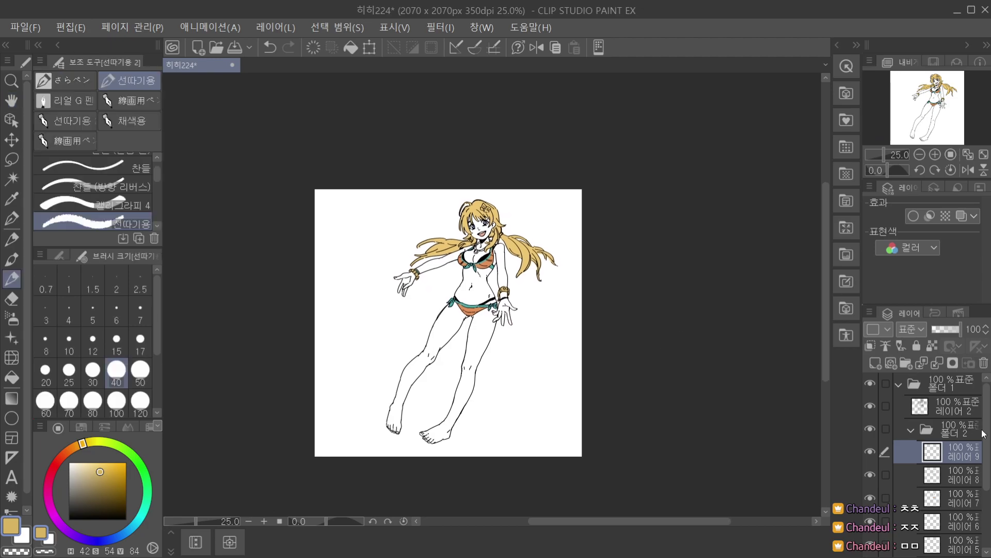
Add a new layer beneath all the flat colour layers and choose skin tone H 22, S 20, V 95.
left_click_drag(985, 433, 981, 492)
left_click(976, 496)
left_click(876, 363)
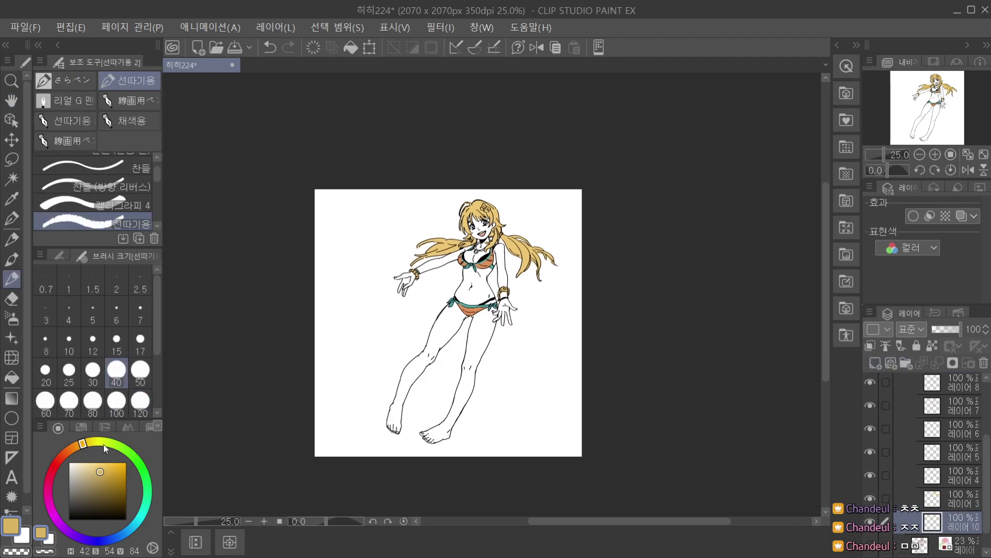
left_click(104, 427)
left_click(81, 427)
left_click(45, 464)
left_click(58, 427)
left_click_drag(55, 465, 68, 452)
left_click(80, 465)
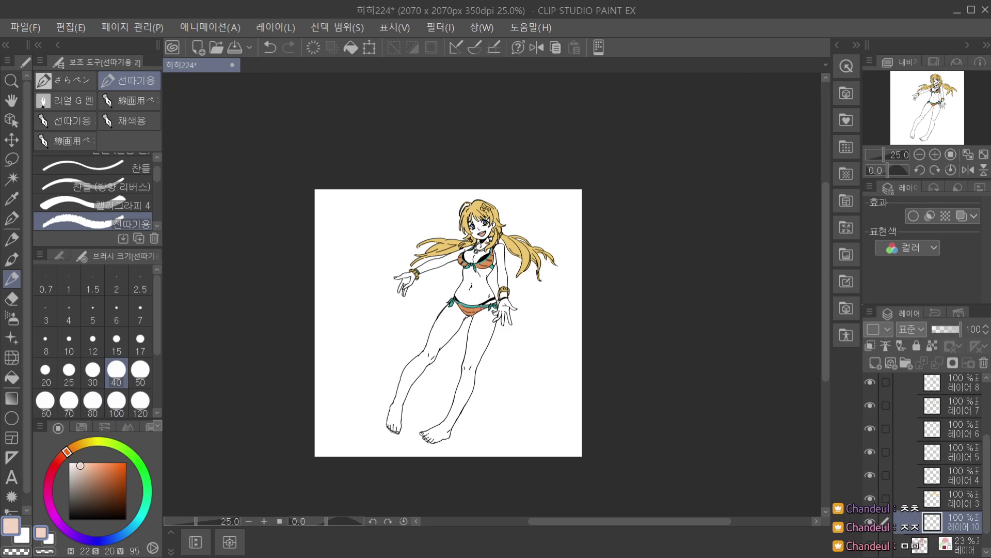
Try pale skin tones on the face with a size 70 brush, including H 22, S 11, V 95, and clear the layer.
scroll(470, 300, "up", 2)
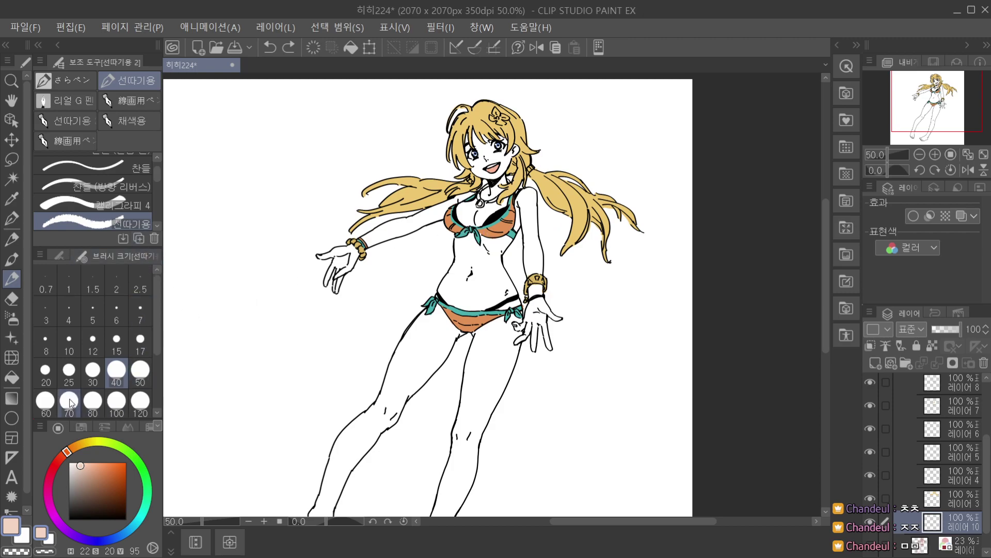
key("h")
mouse_move(474, 170)
left_mouse_down()
mouse_move(448, 257)
mouse_move(438, 211)
left_mouse_up()
scroll(448, 257, "up", 2)
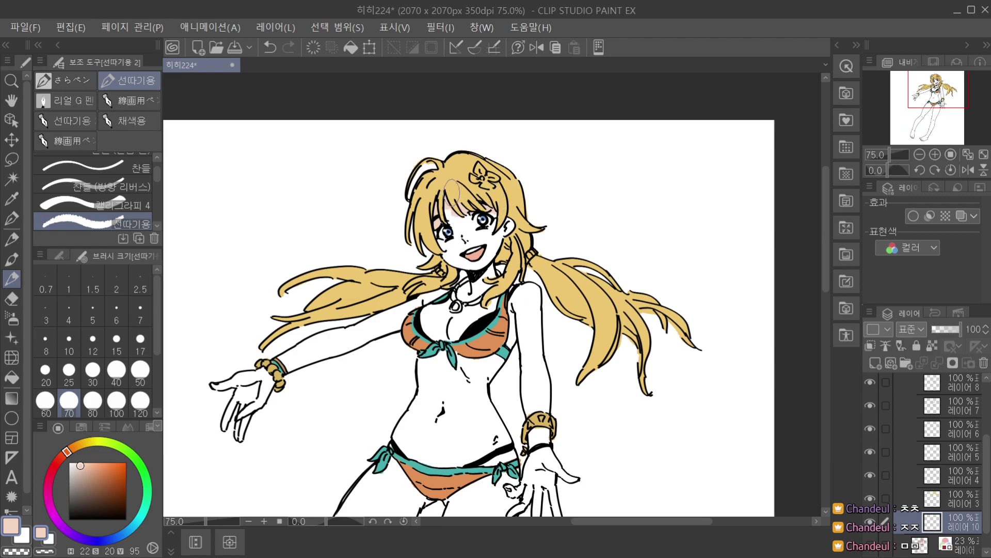
scroll(465, 184, "down", 1)
scroll(480, 159, "up", 4)
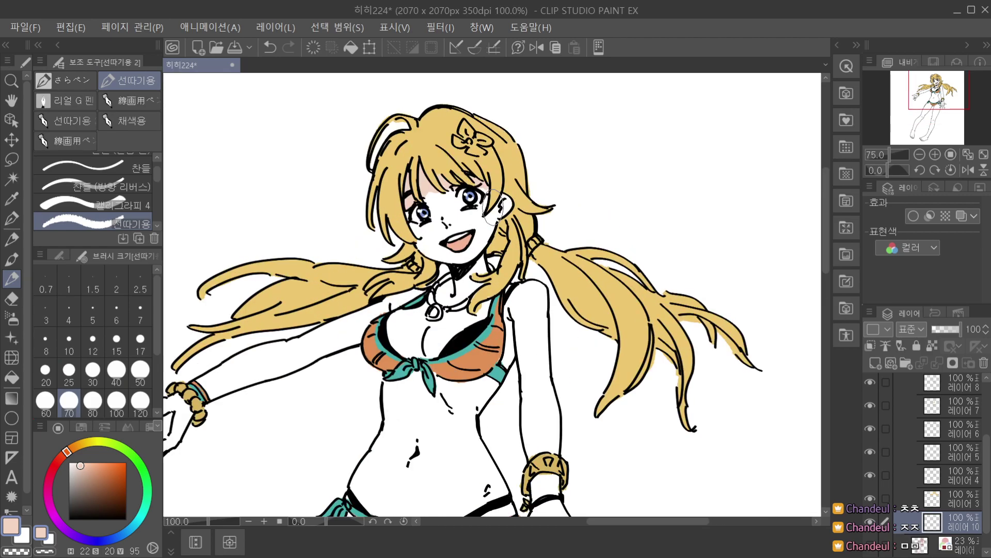
scroll(486, 211, "down", 2)
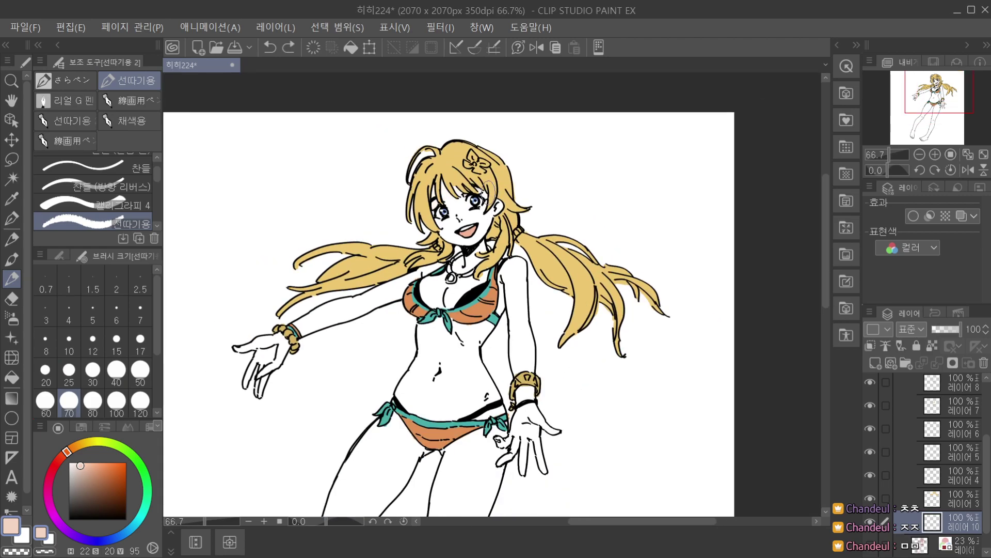
scroll(488, 193, "down", 1)
left_click(75, 464)
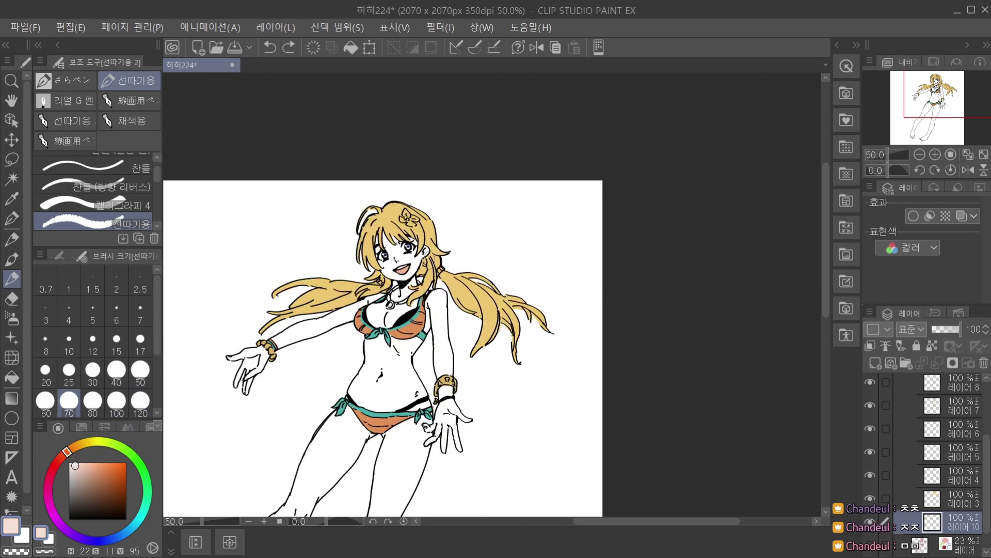
scroll(437, 188, "down", 4)
scroll(419, 220, "up", 6)
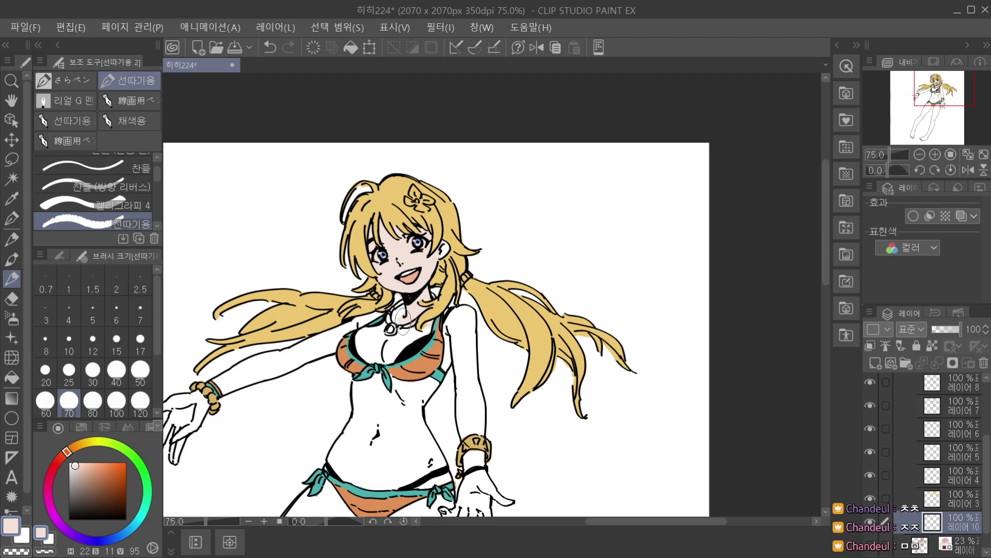
left_click(313, 47)
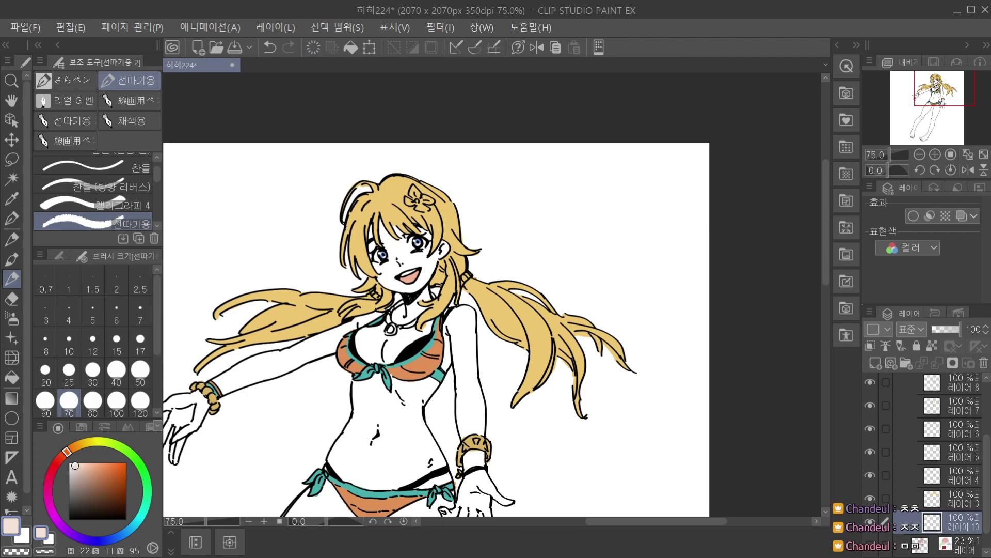
Add a new layer above the teal layer and paint the necklace cord brown, H 22, S 24, V 56, with a size 20 brush.
left_click(961, 389)
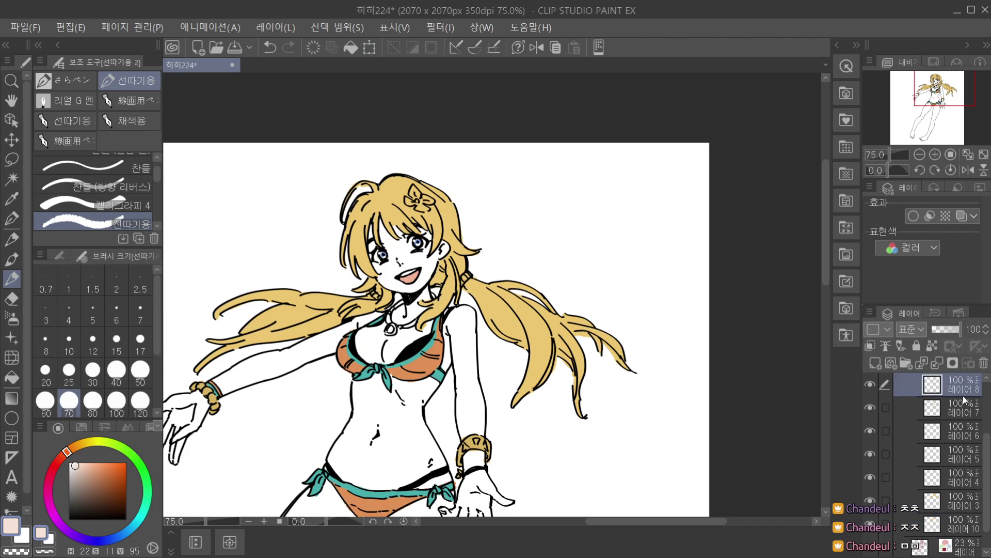
left_click(875, 363)
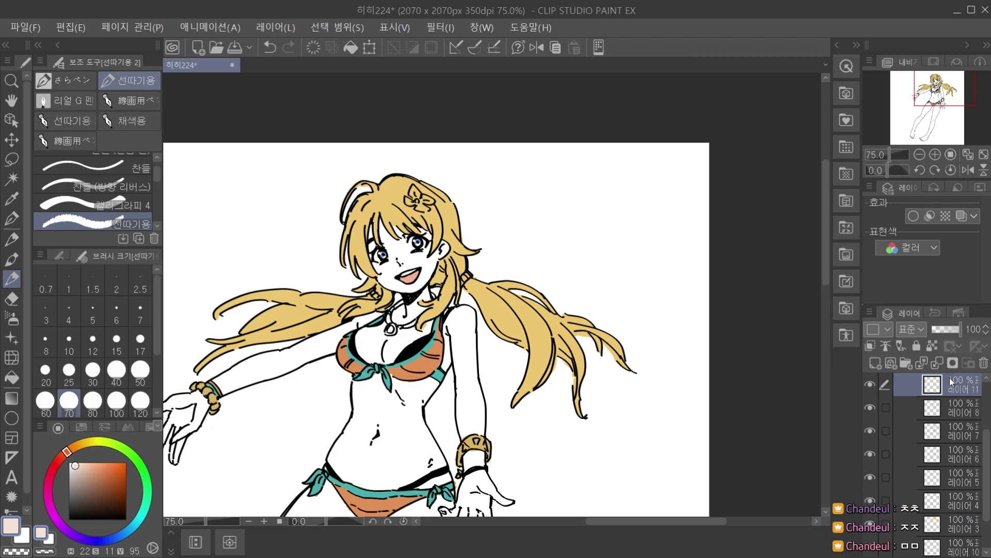
left_click_drag(89, 464, 86, 487)
left_click(54, 370)
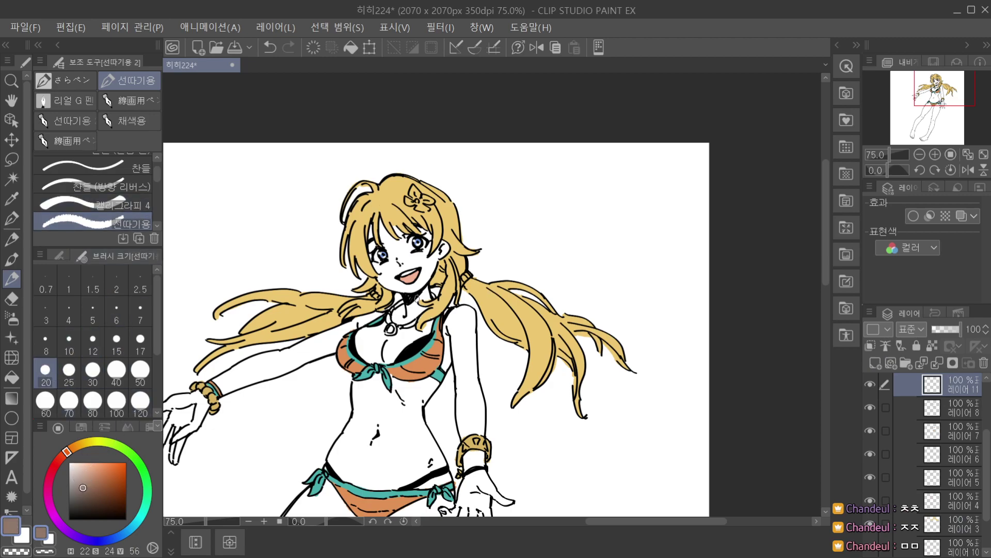
scroll(419, 299, "up", 1)
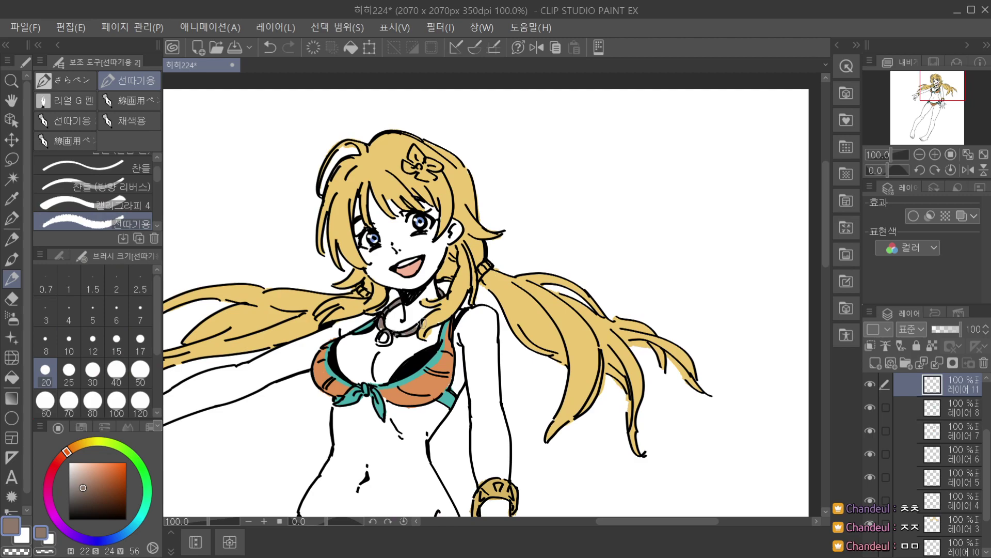
scroll(440, 268, "down", 1)
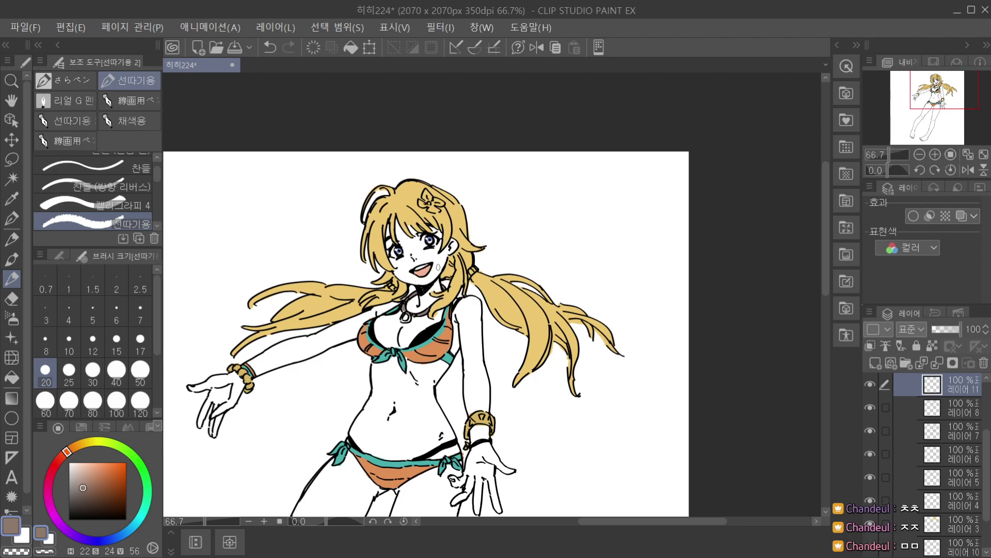
scroll(409, 307, "up", 1)
scroll(431, 268, "down", 1)
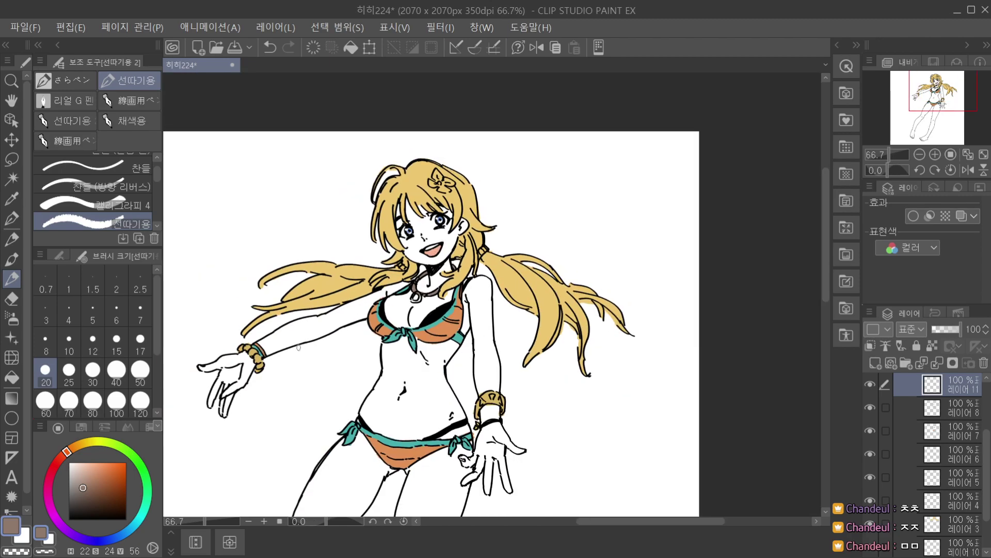
Add a layer above the necklace cord's layer and paint the pendant's stone teal, H 177, S 59, V 71.
left_click_drag(131, 529, 124, 533)
mouse_move(93, 470)
left_mouse_down()
mouse_move(93, 482)
mouse_move(99, 475)
left_mouse_up()
mouse_move(123, 534)
left_mouse_down()
mouse_move(103, 541)
mouse_move(143, 512)
left_mouse_up()
left_click_drag(108, 471, 103, 478)
left_click(877, 360)
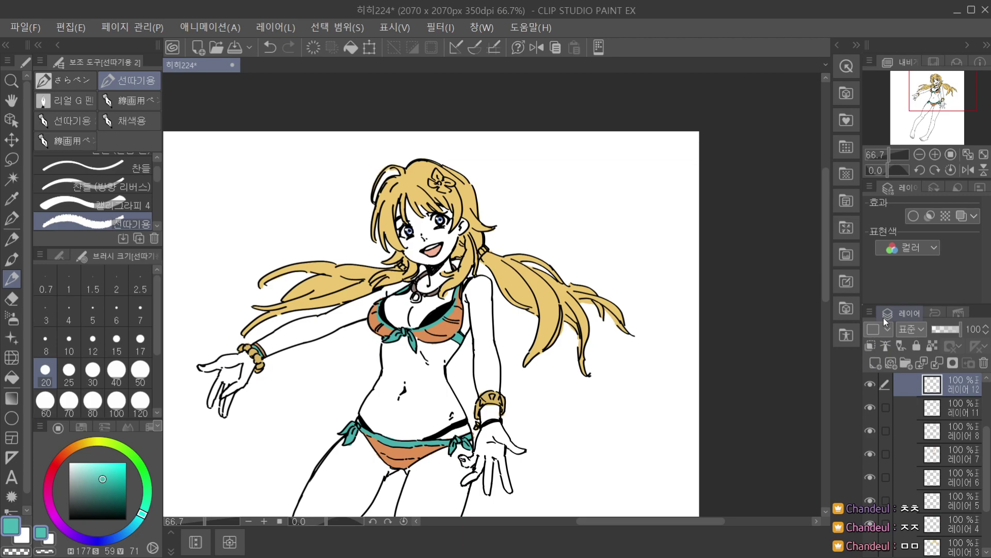
scroll(417, 294, "up", 3)
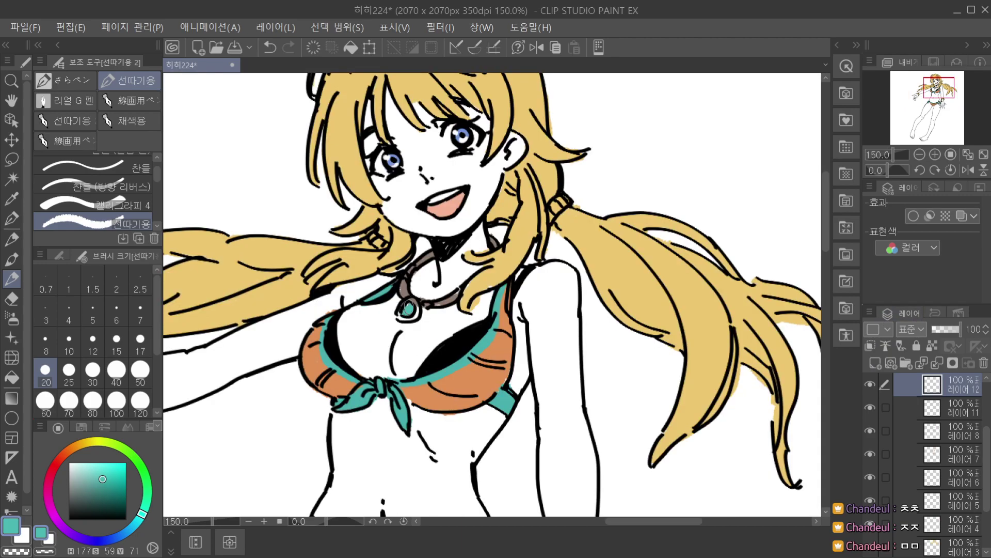
scroll(409, 294, "down", 3)
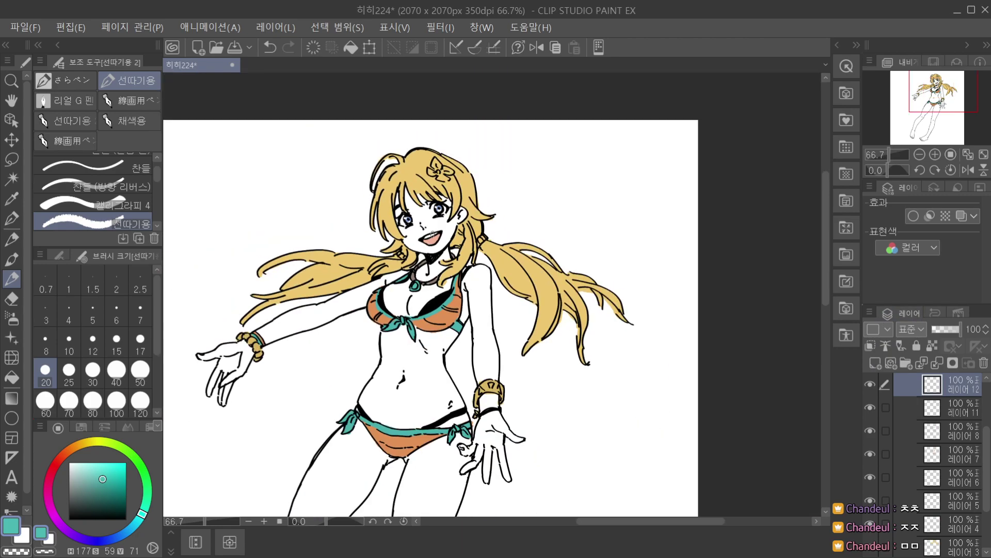
Add a layer directly beneath the pendant stone's layer and paint the pendant's rim grey, H 177, S 0, V 60.
left_click(880, 366)
left_click_drag(951, 393, 956, 406)
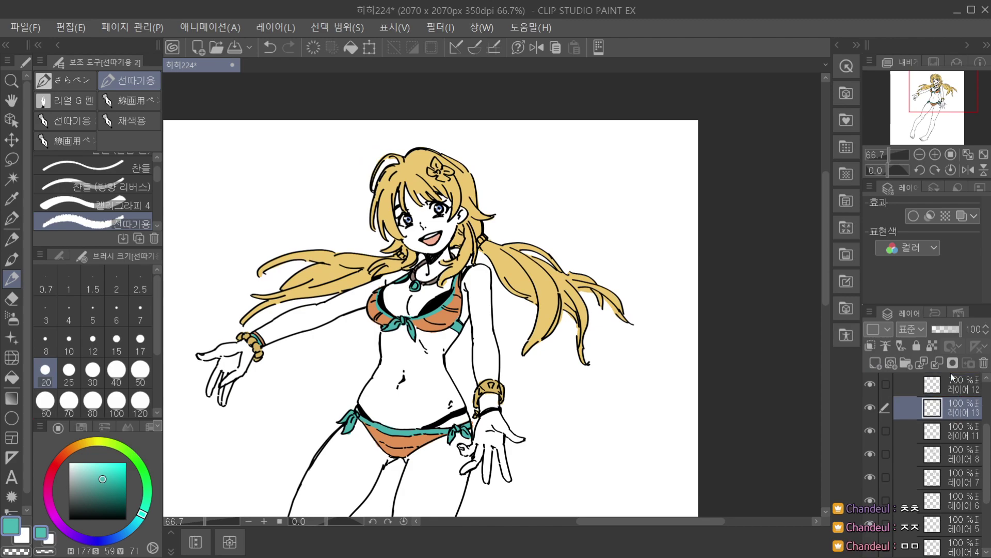
left_click(73, 475)
left_click(69, 485)
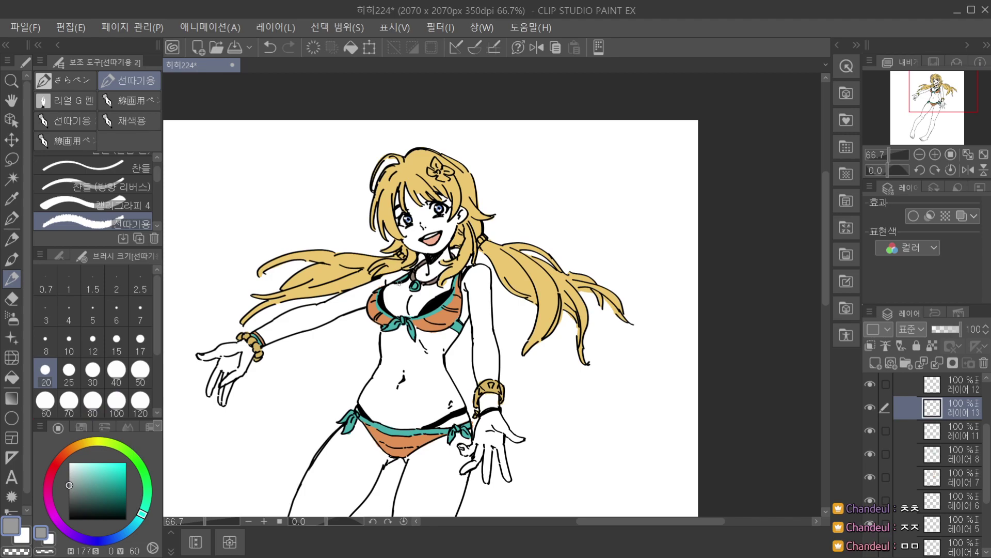
scroll(416, 282, "up", 3)
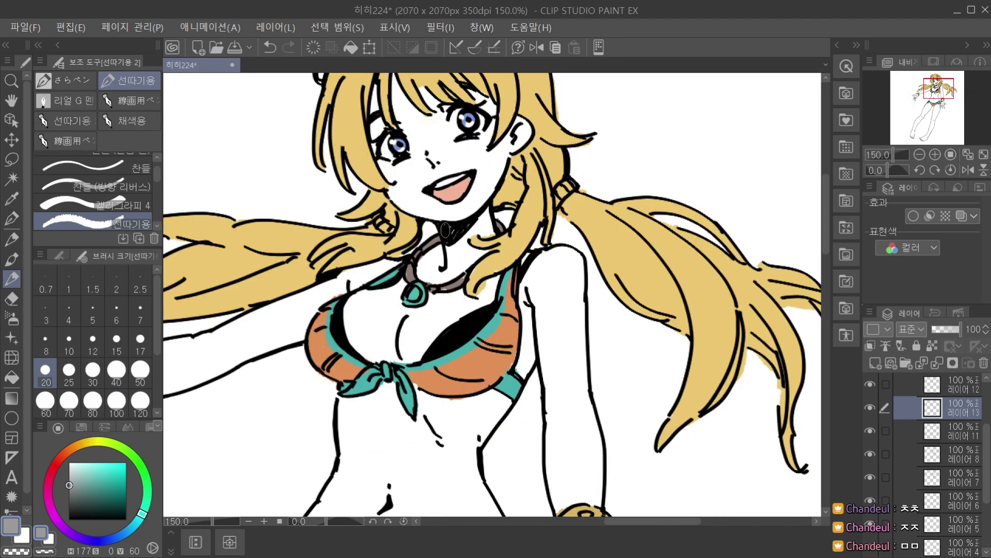
scroll(939, 398, "down", 1)
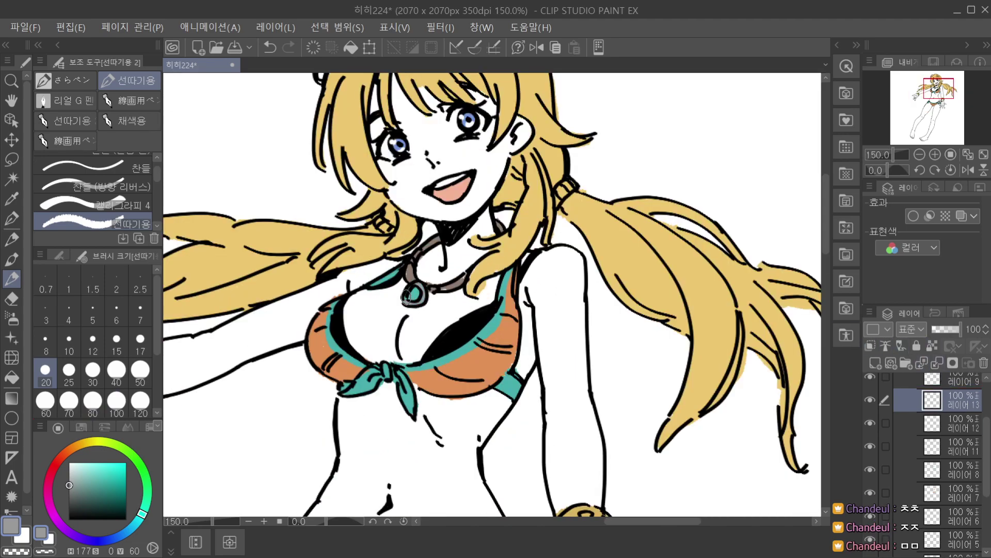
scroll(431, 228, "down", 2)
scroll(430, 228, "down", 3)
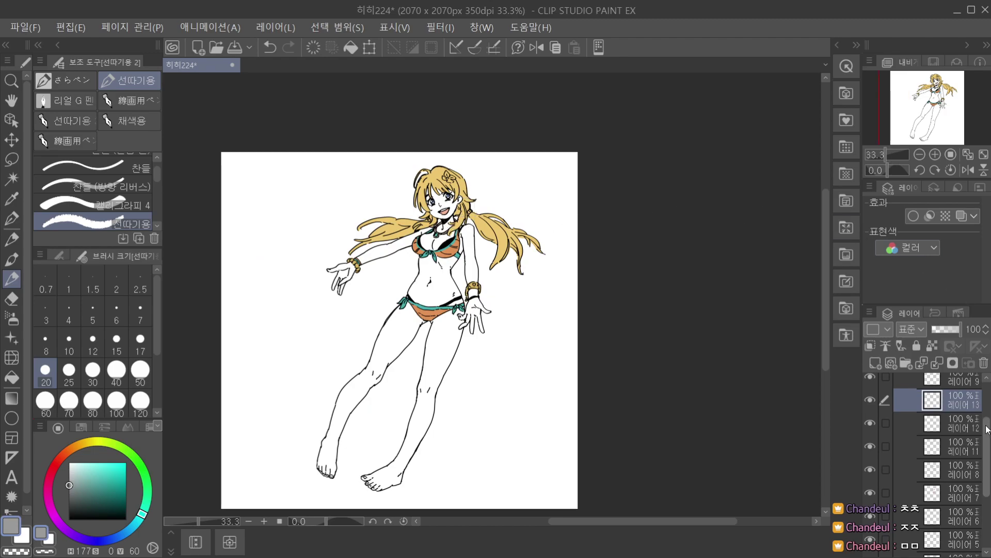
Return to the empty layer beneath the flat colours and choose light pink H 5, S 25, V 100 from the standard colour set.
left_click_drag(985, 462, 984, 510)
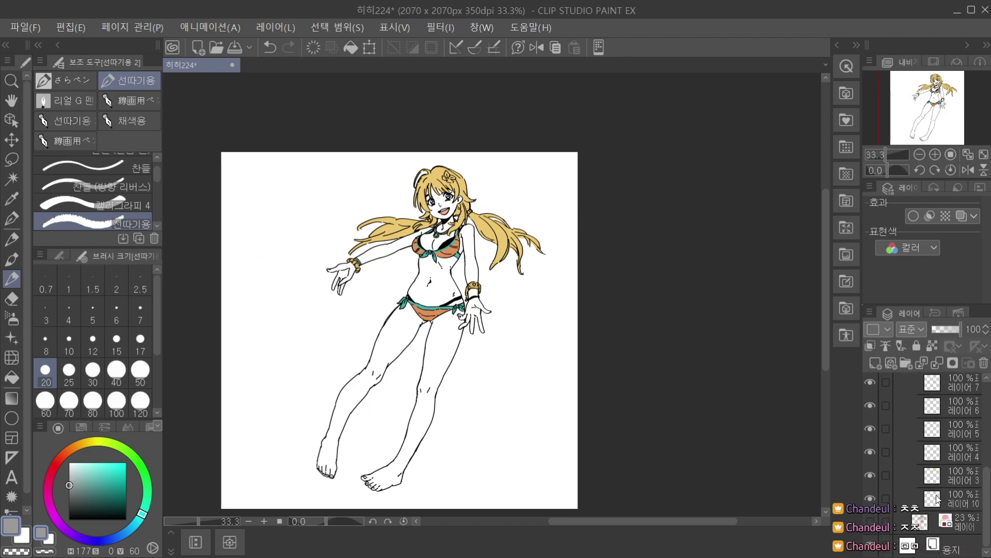
left_click(937, 500)
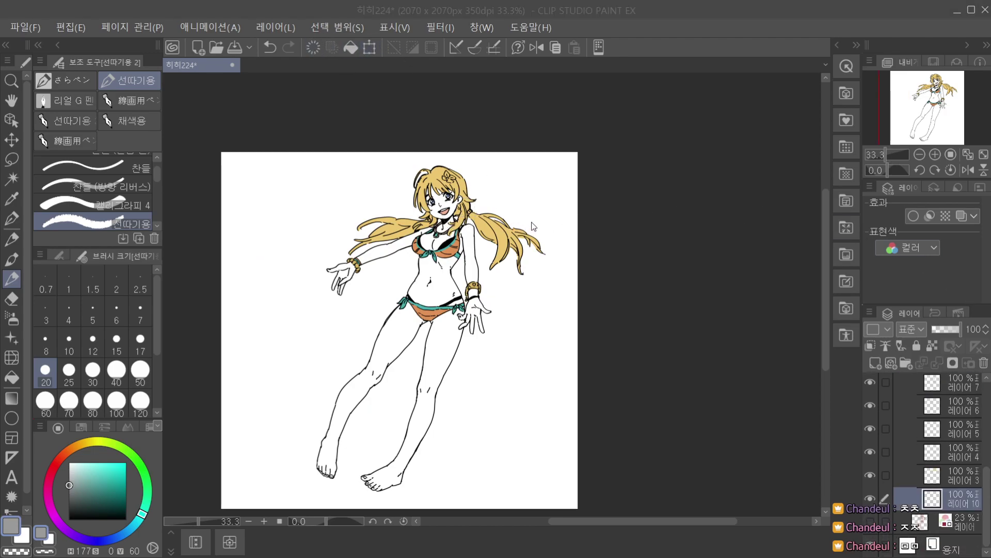
scroll(532, 121, "down", 1)
scroll(504, 173, "up", 1)
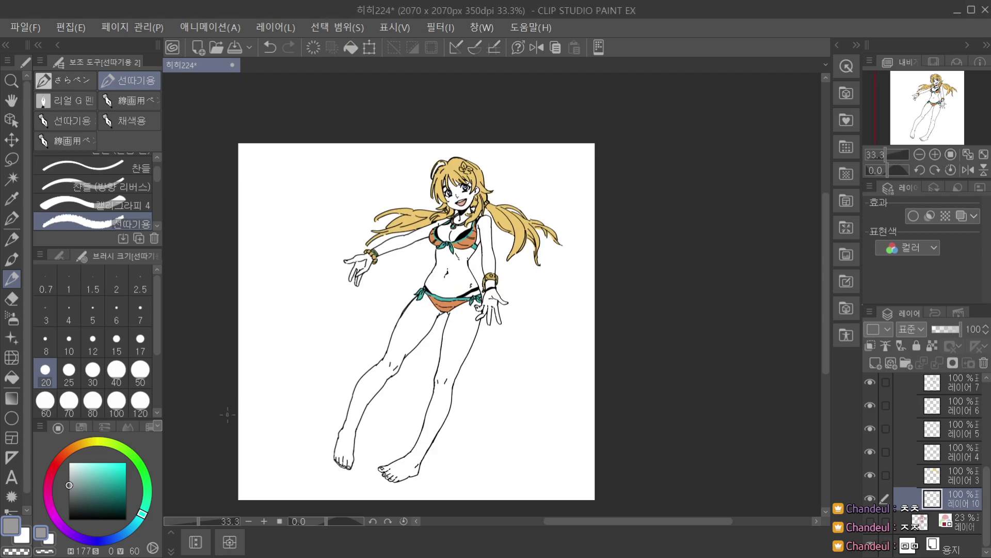
left_click(102, 427)
left_click(77, 429)
left_click(61, 427)
left_click(85, 428)
left_click(103, 427)
left_click(88, 427)
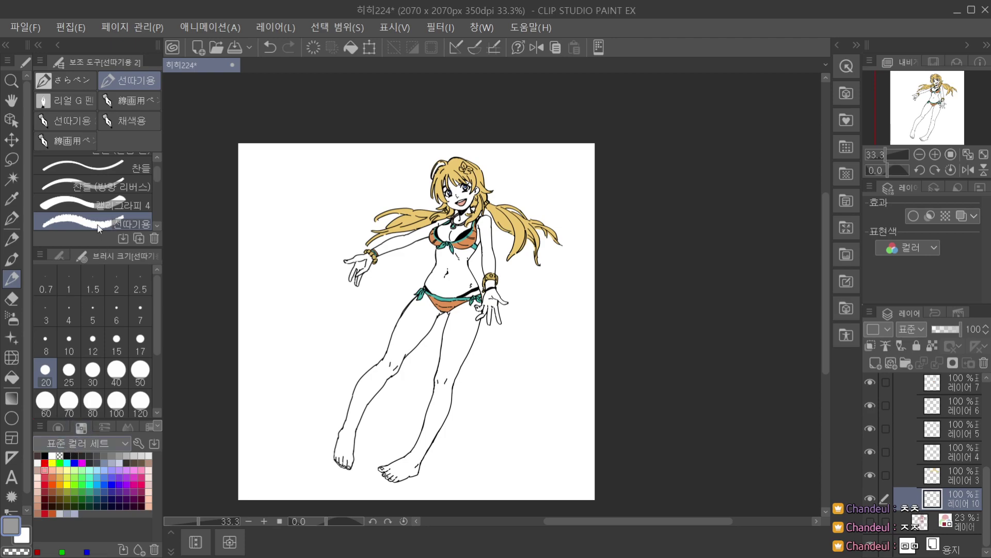
left_click(44, 470)
left_click(58, 426)
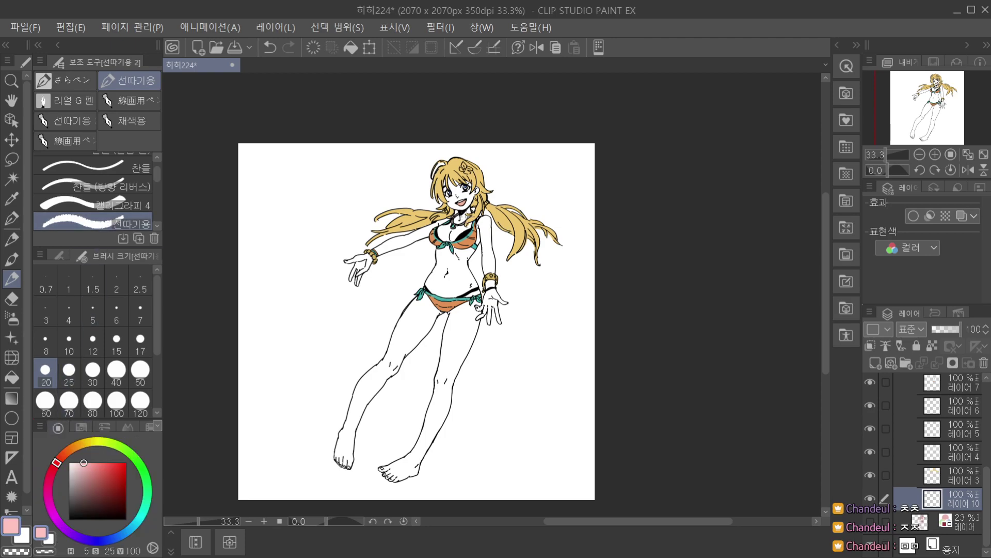
Try pale pink strokes on the face, including H 10, S 11, V 98, and undo them.
scroll(468, 191, "up", 2)
left_click_drag(87, 460, 59, 459)
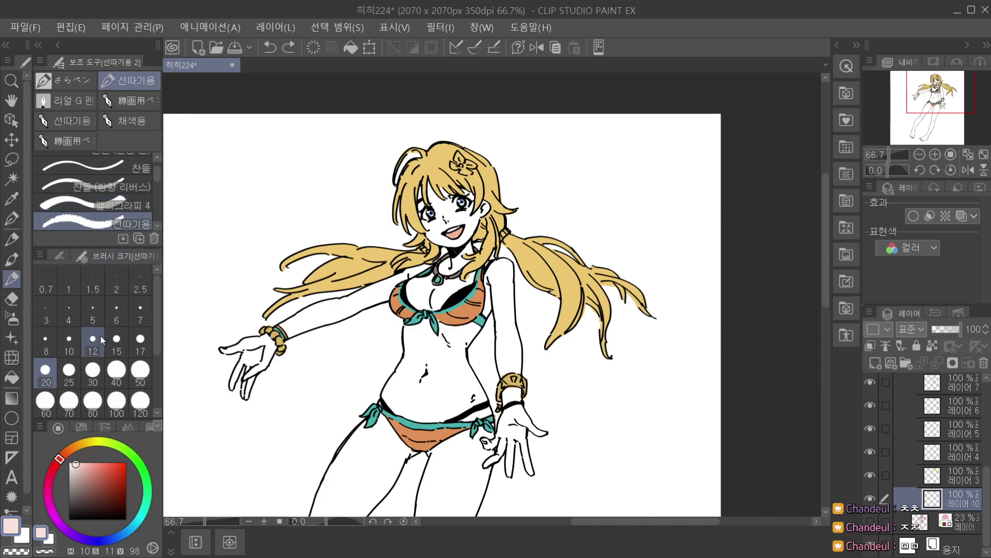
scroll(455, 186, "up", 1)
key("ctrl+z")
left_click(55, 463)
left_click(82, 464)
left_click_drag(83, 464, 79, 460)
left_click_drag(417, 241, 430, 246)
scroll(447, 194, "down", 1)
key("ctrl+z")
Choose pink H 1, S 22, V 99 and paint a blush beneath the eye on the cheek nearer the outstretched arm.
left_click(80, 468)
left_click_drag(81, 468, 76, 465)
left_click(55, 465)
left_click(78, 464)
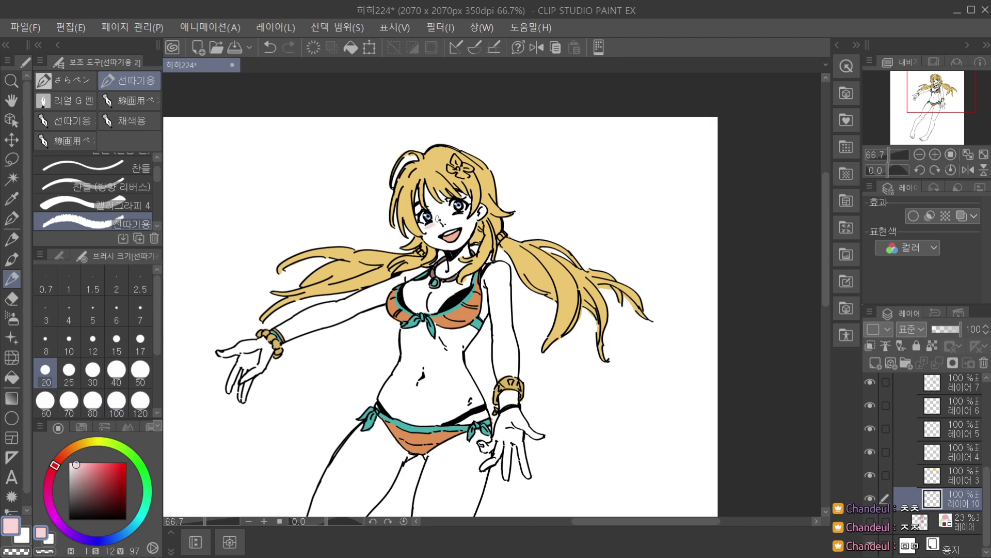
scroll(441, 203, "up", 4)
left_click(81, 463)
left_click_drag(412, 243, 428, 254)
scroll(458, 216, "down", 4)
scroll(458, 216, "up", 4)
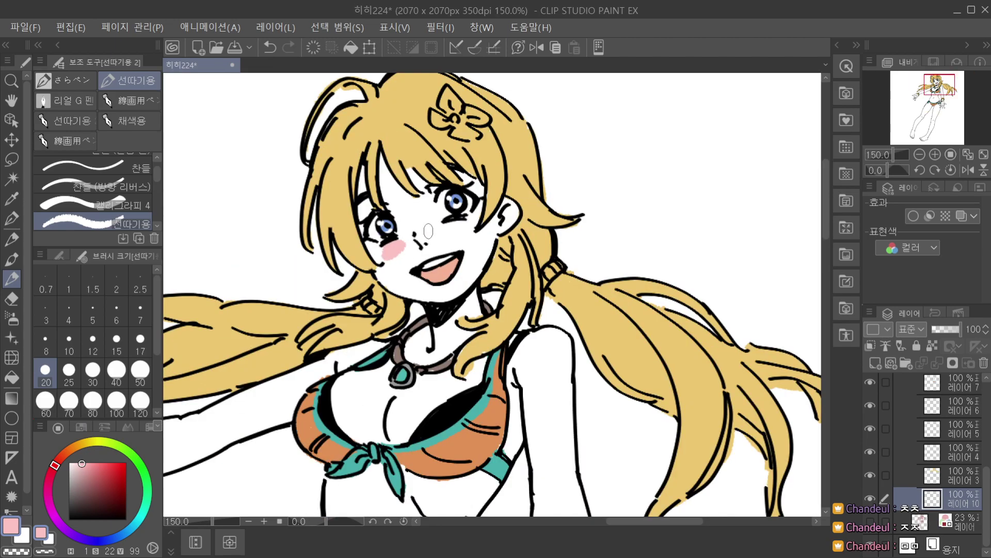
scroll(392, 250, "down", 4)
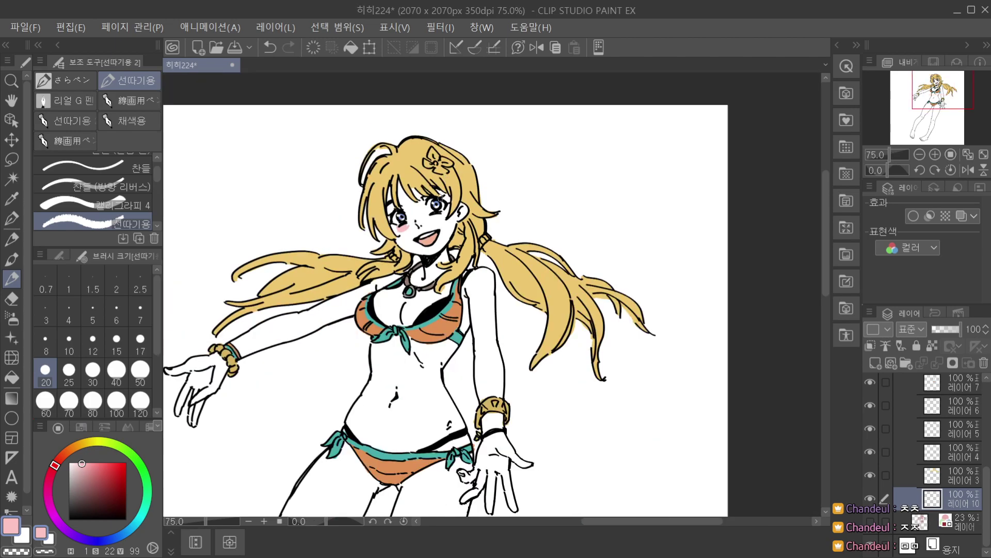
Choose a deeper pink, H 1, S 31, V 98, and paint over the blush on both cheeks.
scroll(393, 250, "up", 2)
left_click(87, 464)
left_click_drag(390, 232, 399, 235)
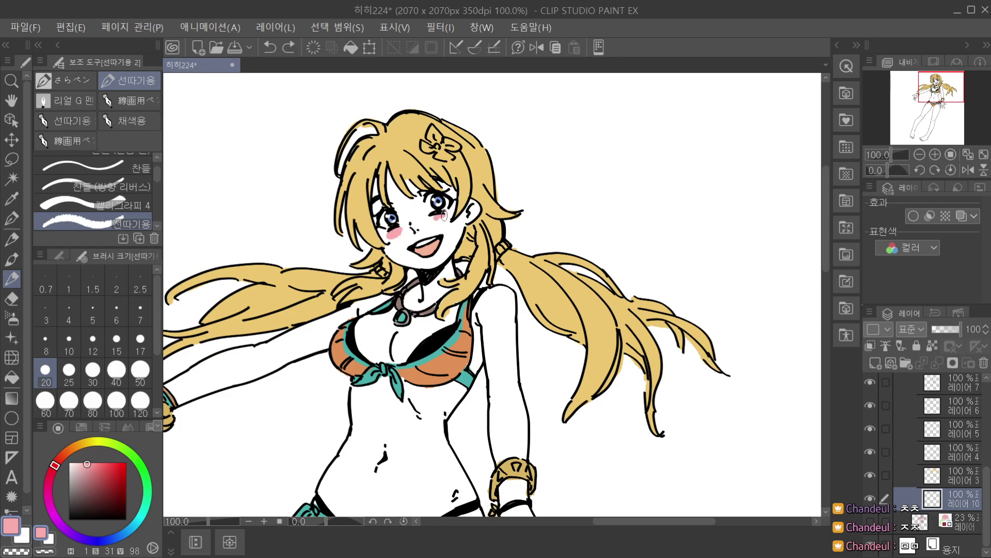
scroll(471, 148, "down", 3)
key("space")
scroll(416, 241, "up", 3)
left_click_drag(452, 203, 400, 266)
Add small pink accents above the eye and below the lower lip, and undo the last two strokes.
scroll(416, 242, "down", 3)
scroll(417, 241, "up", 1)
scroll(417, 242, "up", 2)
key("ctrl+z")
left_click(411, 251)
scroll(411, 251, "down", 3)
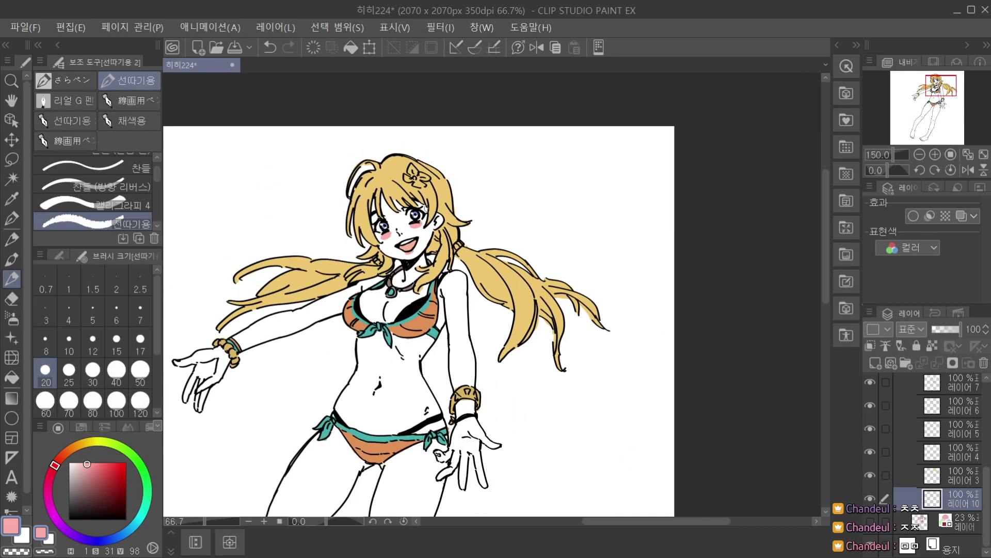
scroll(384, 194, "up", 1)
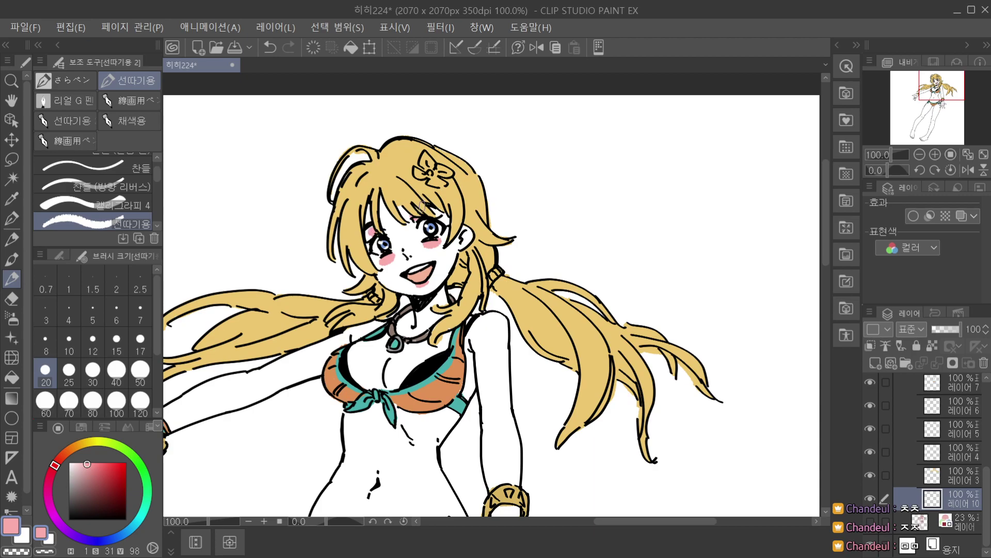
scroll(416, 219, "down", 1)
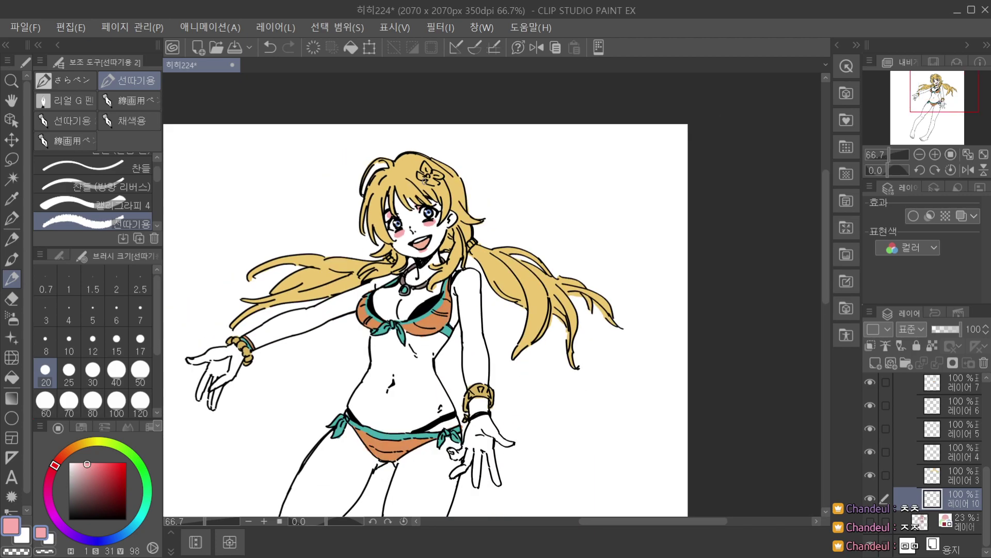
scroll(424, 181, "down", 1)
scroll(415, 208, "up", 1)
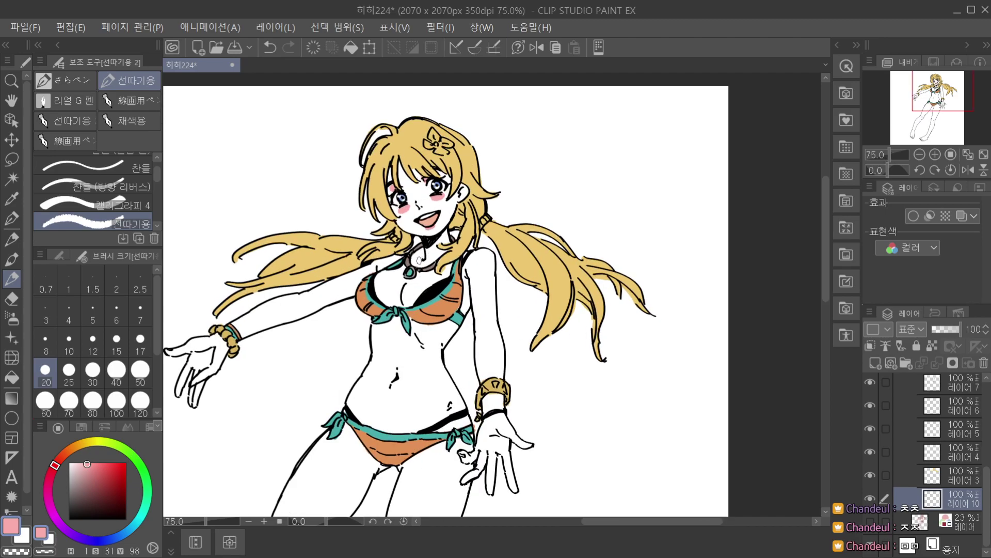
key("ctrl+z")
key("ctrl+z")
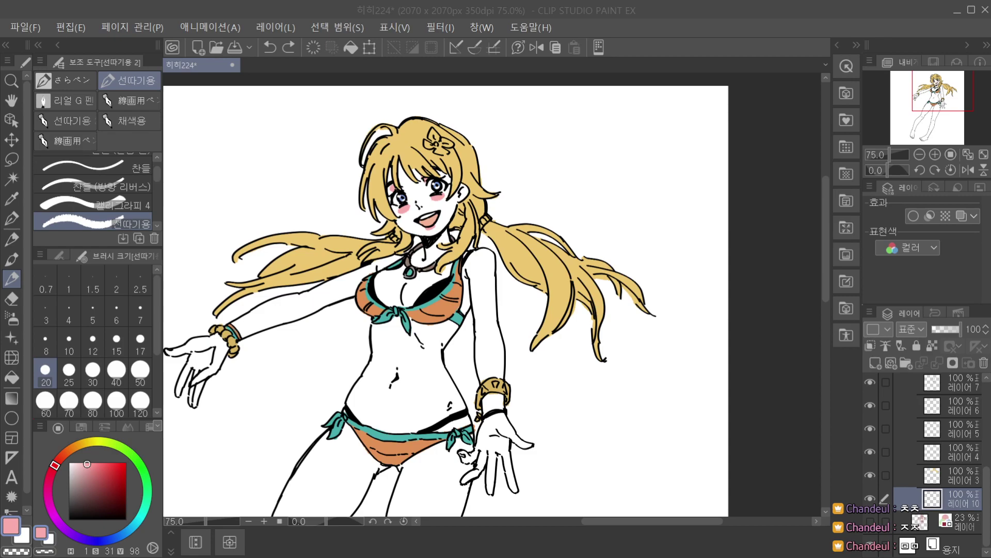
Return to the line-art layer in the upper folder and choose the size 7 찬들 pen with black.
scroll(930, 439, "up", 5)
left_click(872, 406)
left_click(871, 406)
left_click(924, 406)
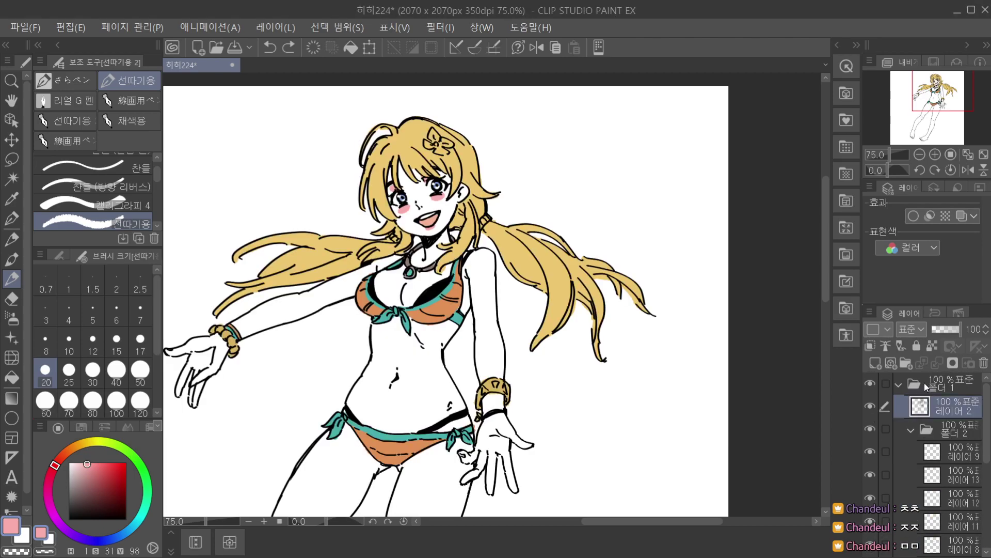
left_click(82, 166)
left_click_drag(98, 486, 52, 545)
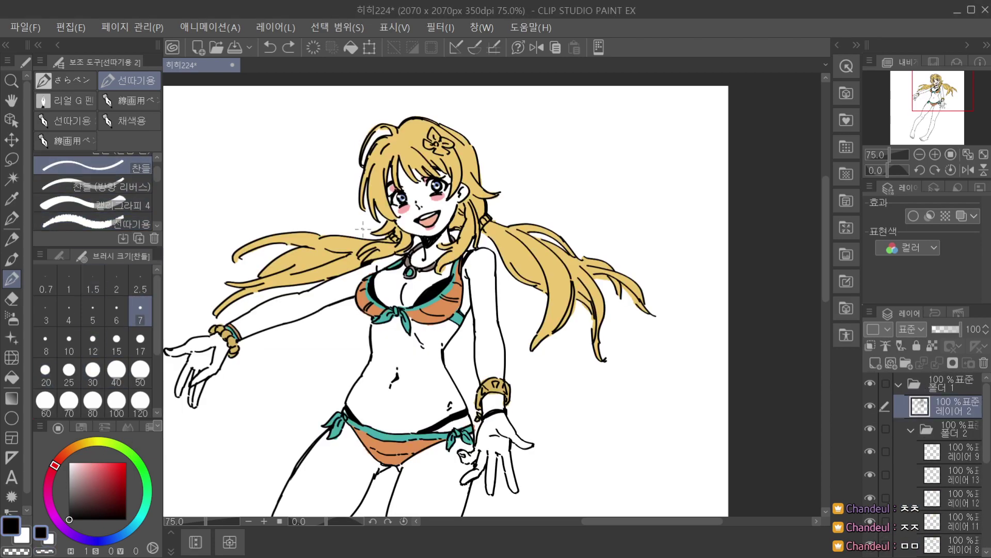
Touch up the face's line art with a small black stroke, undoing the unwanted attempts.
scroll(423, 253, "up", 5)
key("ctrl+z")
left_click_drag(347, 277, 411, 253)
key("ctrl+z")
key("ctrl+z")
left_click_drag(440, 194, 434, 201)
scroll(480, 178, "down", 5)
key("space")
left_click_drag(637, 357, 581, 397)
scroll(581, 397, "down", 1)
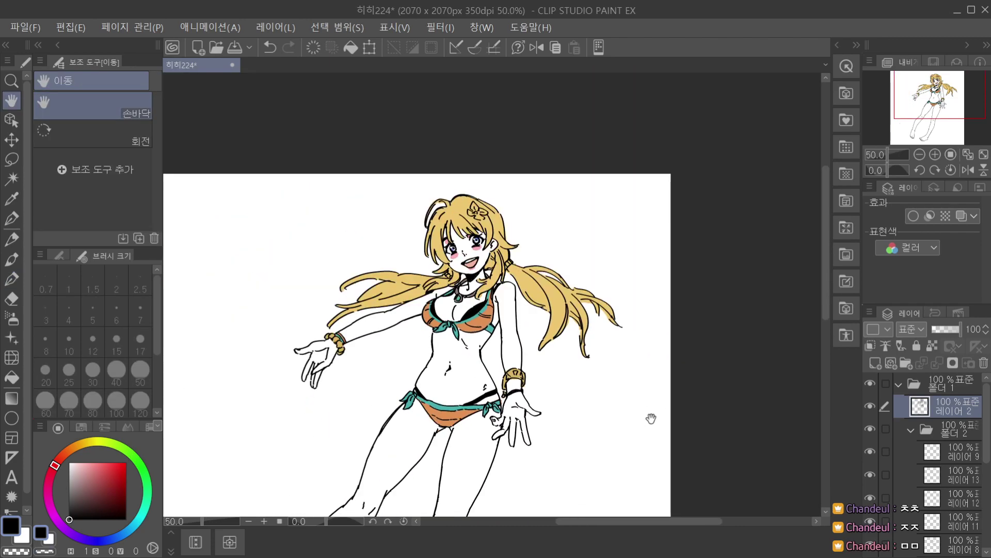
left_click_drag(705, 436, 663, 420)
scroll(671, 416, "down", 1)
Return to the blush layer beneath the flat colours and sample the blush pink from the cheek.
key("p")
scroll(987, 444, "down", 5)
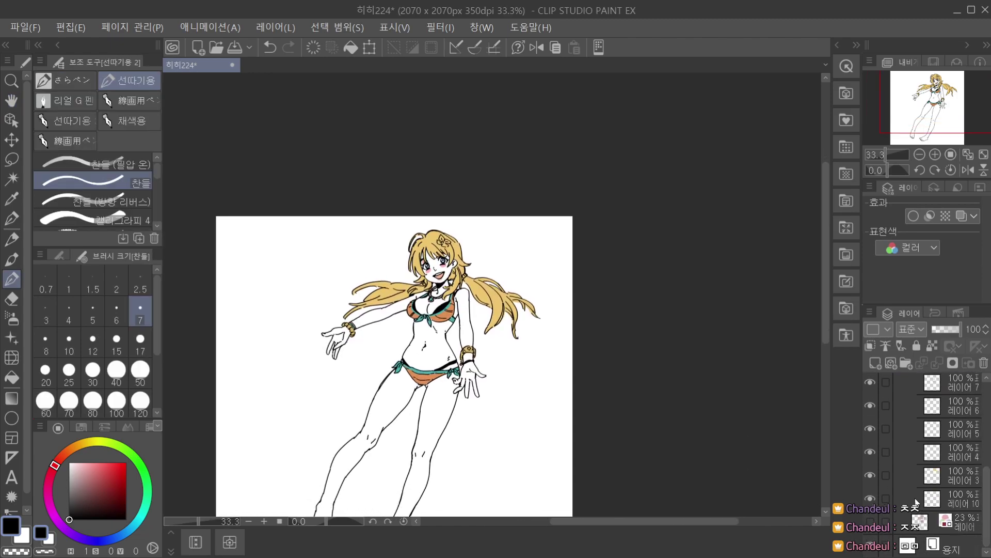
left_click(950, 499)
left_click(12, 178)
left_click(11, 198)
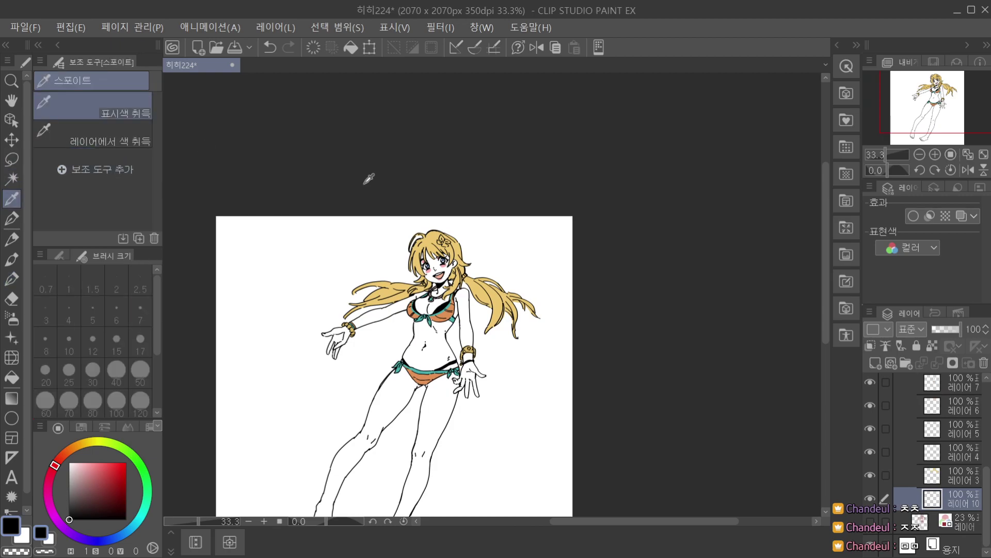
scroll(428, 279, "up", 4)
left_click(454, 258)
scroll(454, 257, "down", 3)
key("p")
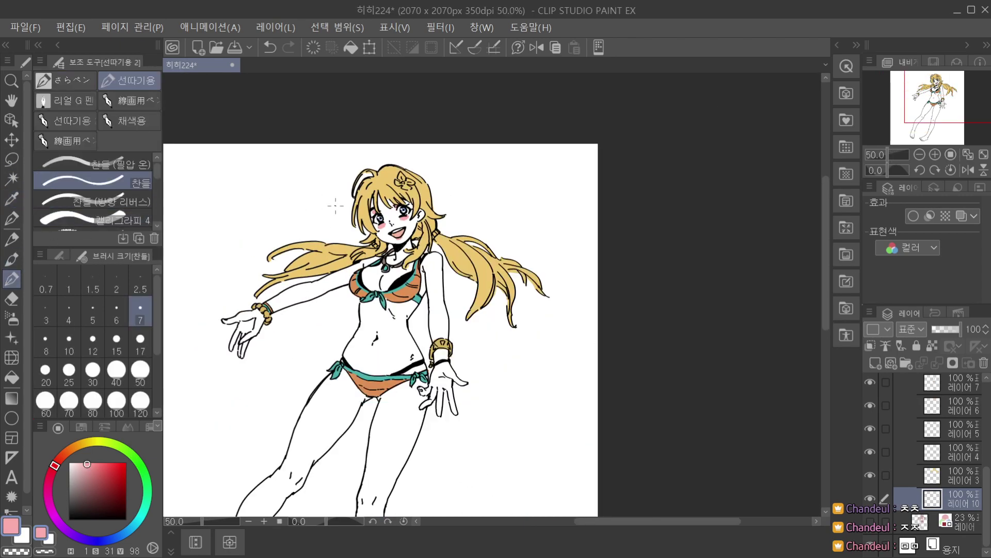
Set the 선따기용 brush to size 30 with pale pink H 1, S 19, V 99, and add a layer above the blush layer.
scroll(144, 199, "down", 1)
left_click(134, 212)
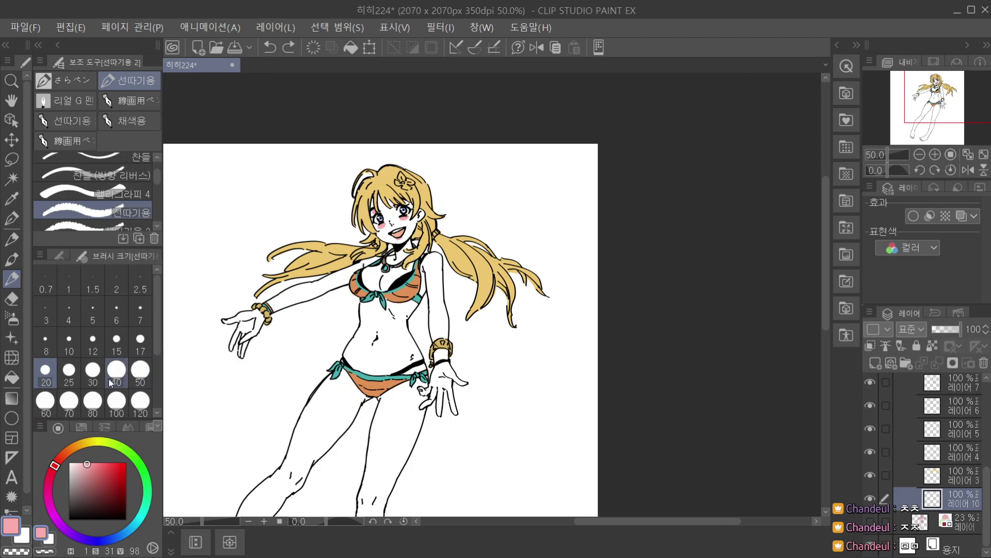
left_click(93, 370)
left_click(79, 463)
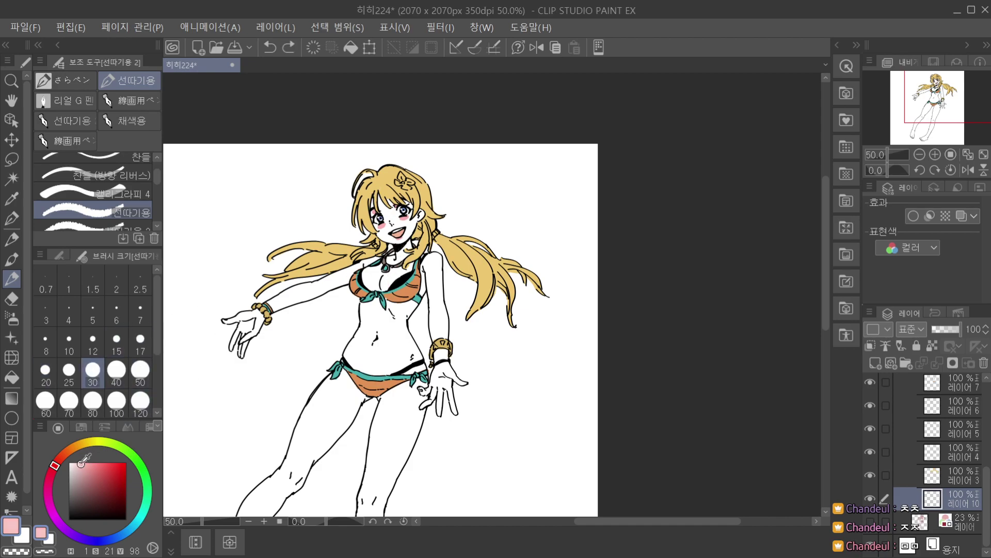
key("ctrl+z")
left_click(880, 367)
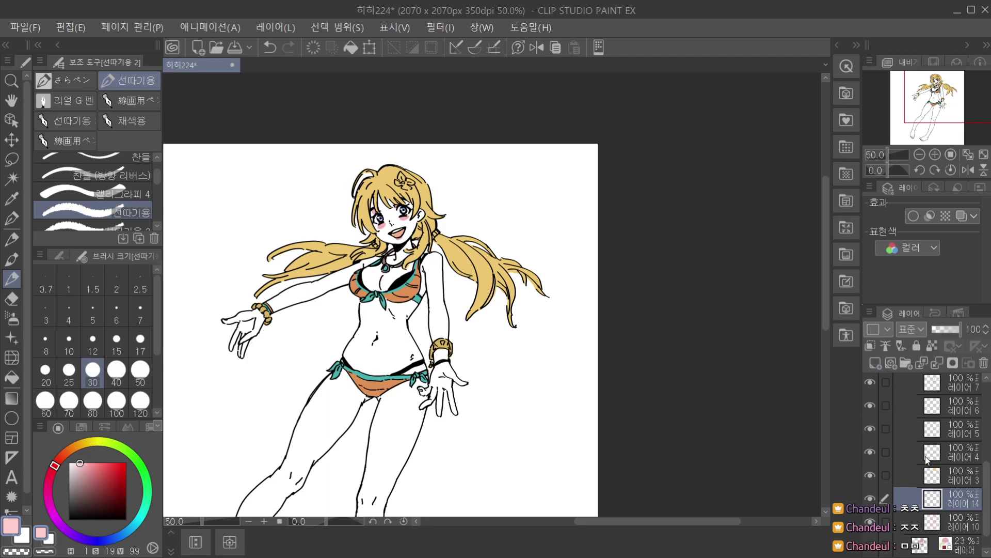
Paint pale pink shading on the nose, on the forehead beneath the fringe and beside the ear.
scroll(420, 226, "up", 1)
left_click(377, 216)
scroll(391, 173, "down", 1)
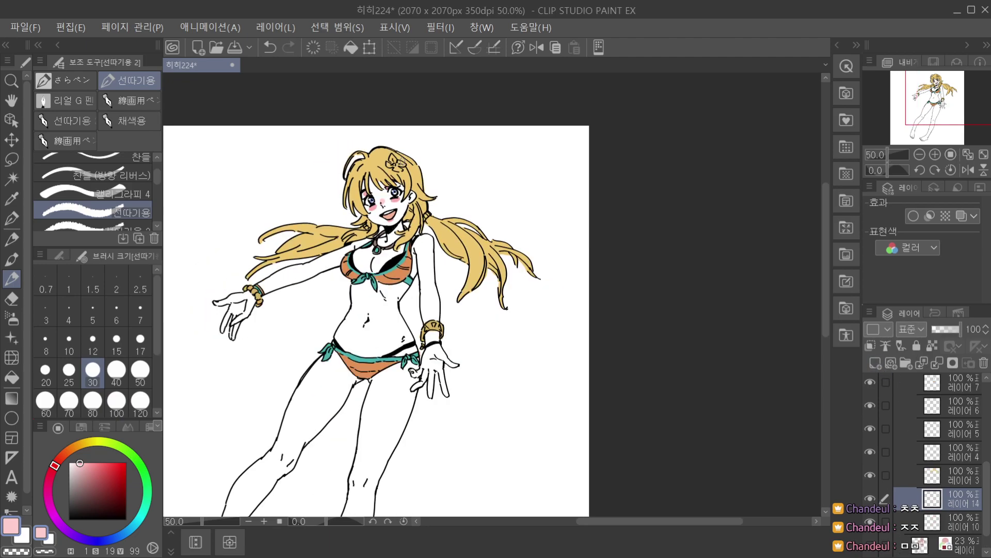
scroll(433, 166, "up", 1)
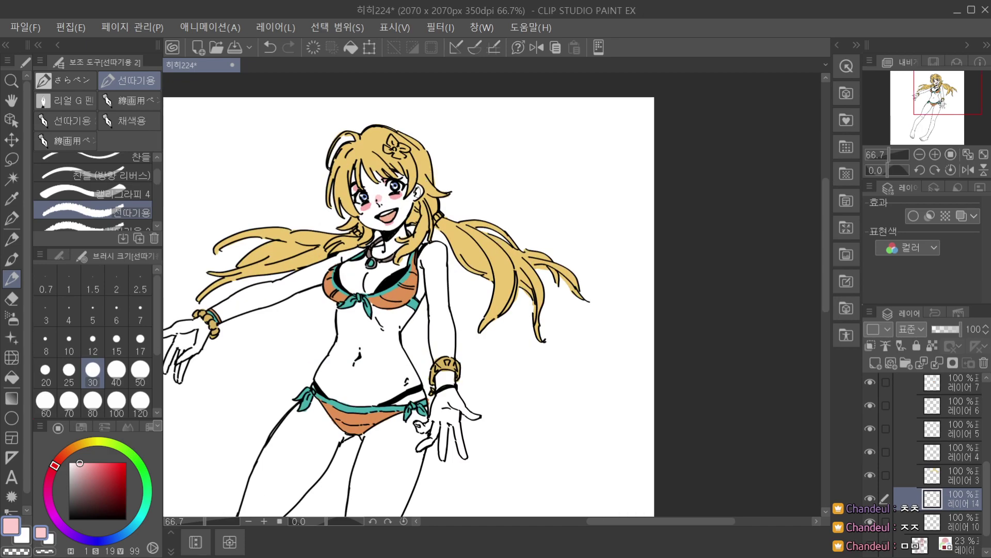
scroll(437, 145, "down", 1)
scroll(437, 146, "up", 1)
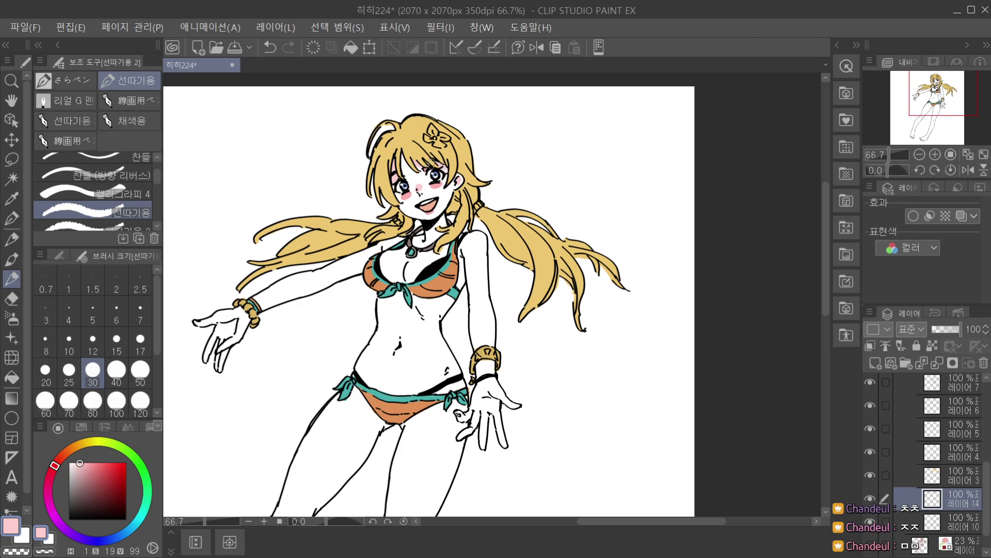
scroll(443, 166, "down", 3)
scroll(434, 191, "up", 4)
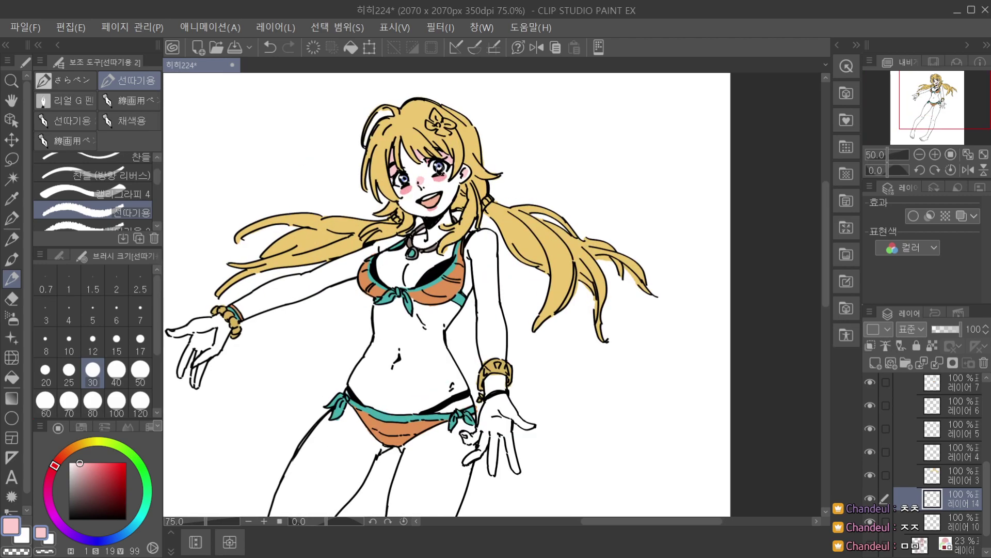
Undo a stray face stroke and shade the neck pale pink down to the necklace.
mouse_move(445, 199)
left_mouse_down()
mouse_move(430, 213)
mouse_move(453, 196)
mouse_move(435, 232)
left_mouse_up()
key("ctrl+z")
scroll(460, 184, "down", 3)
scroll(462, 186, "up", 3)
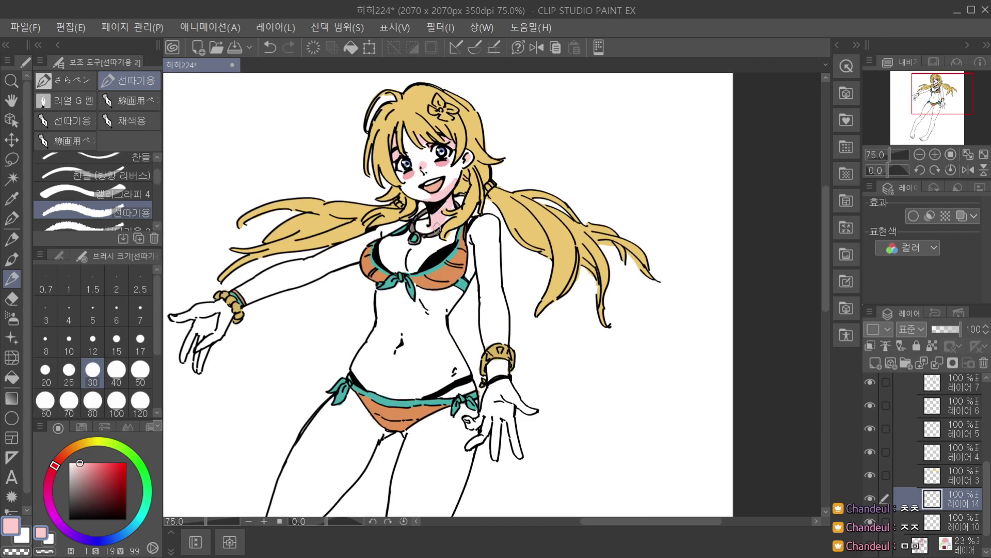
scroll(449, 196, "down", 1)
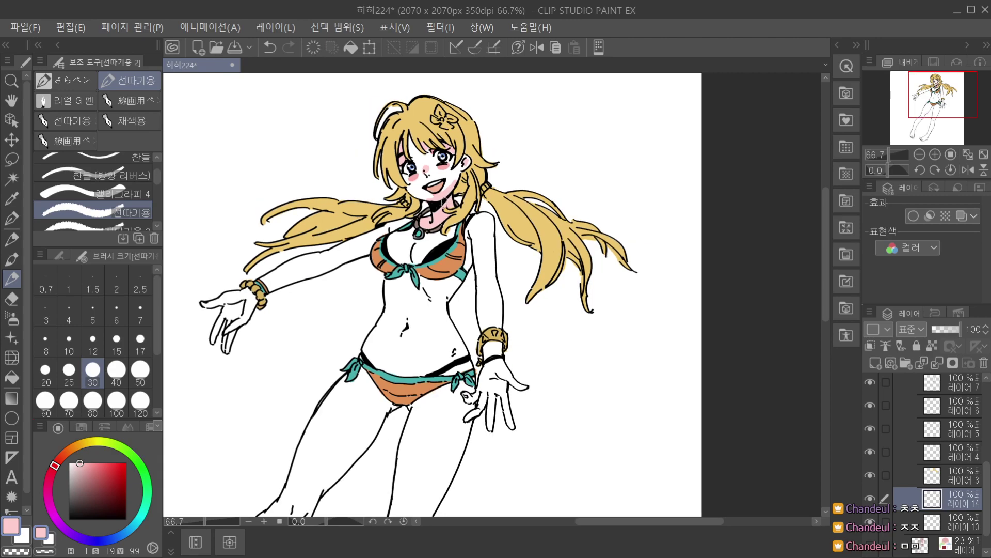
Paint pale pink shading in the centre of the chest above the bikini top's knot.
left_click_drag(415, 258, 419, 262)
scroll(404, 261, "down", 2)
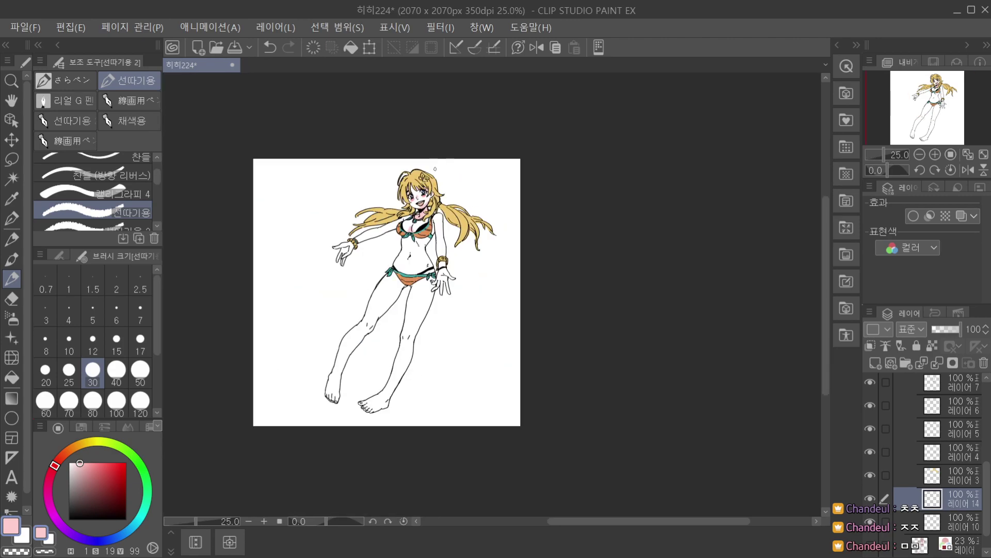
scroll(392, 253, "up", 3)
left_click_drag(371, 258, 386, 237)
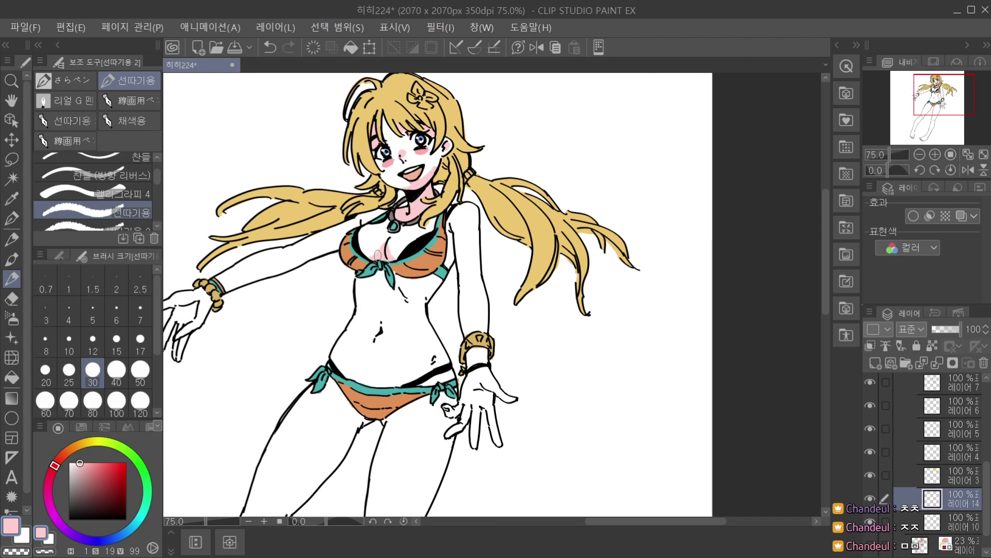
scroll(378, 256, "up", 2)
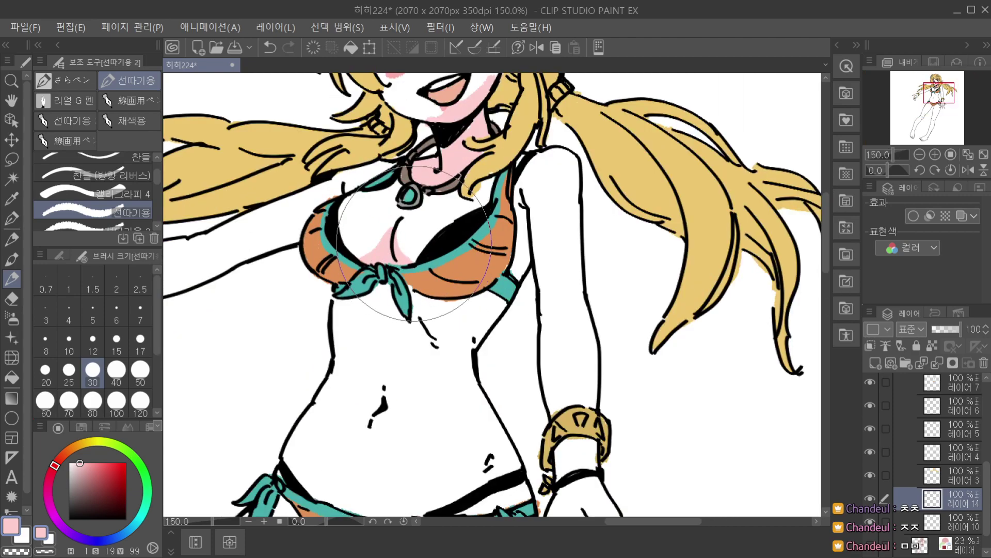
scroll(400, 247, "down", 2)
scroll(424, 155, "up", 1)
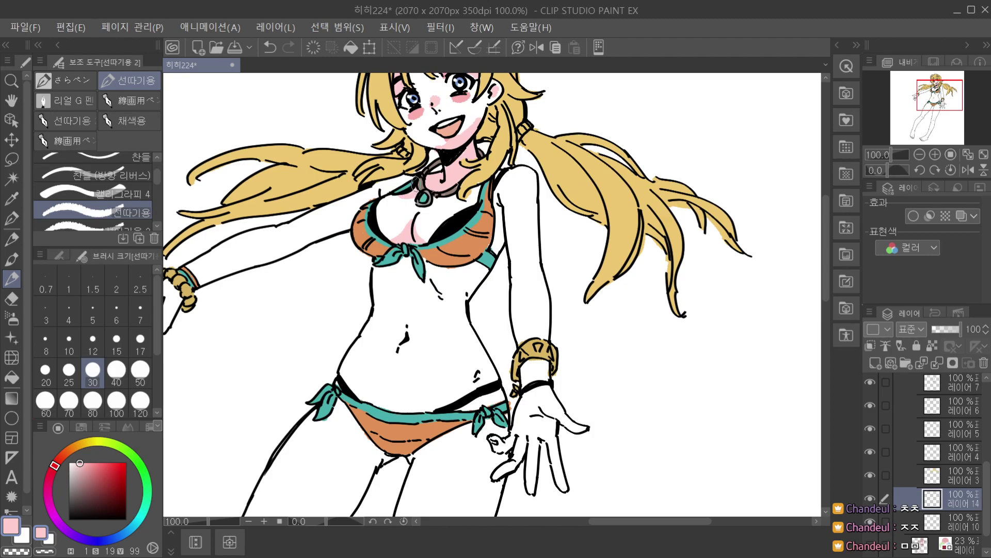
scroll(423, 155, "down", 3)
scroll(465, 152, "up", 1)
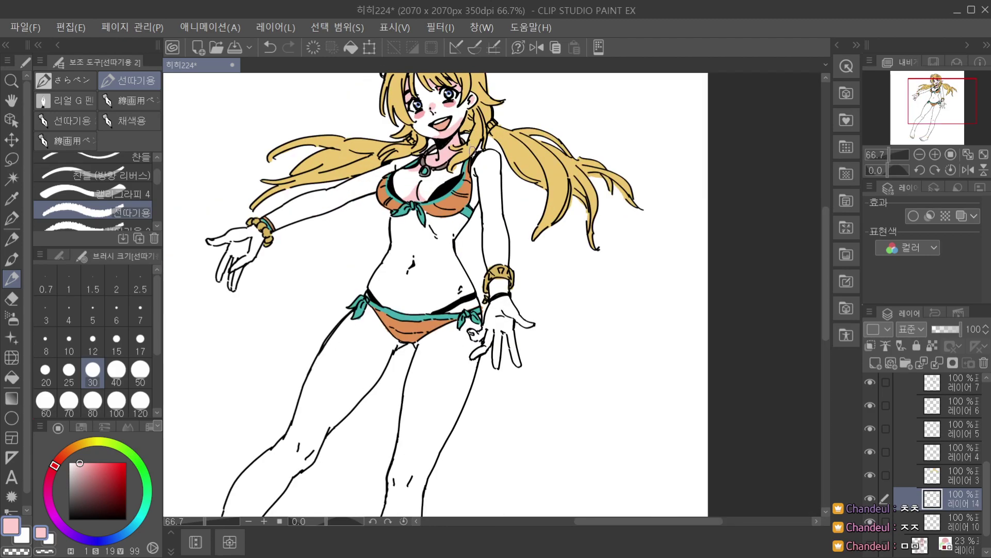
Shade the strip between the bikini top and the lowered arm, and add a pale pink patch below the knot.
left_click_drag(475, 174, 476, 184)
scroll(477, 165, "down", 1)
key("space")
left_click_drag(469, 168, 436, 251)
scroll(435, 251, "down", 2)
scroll(424, 253, "up", 1)
scroll(443, 266, "up", 2)
key("p")
left_click_drag(370, 294, 374, 290)
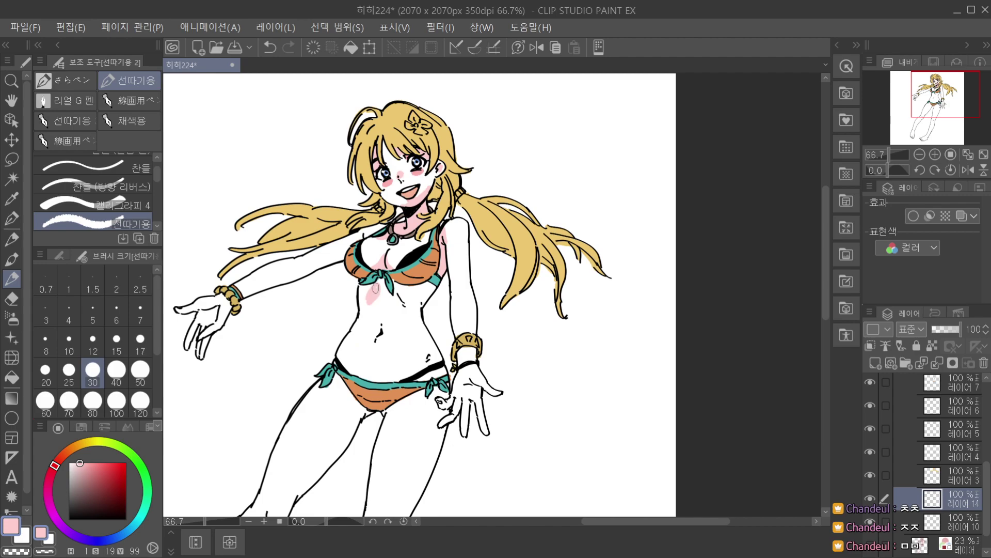
scroll(379, 283, "down", 2)
scroll(396, 278, "up", 2)
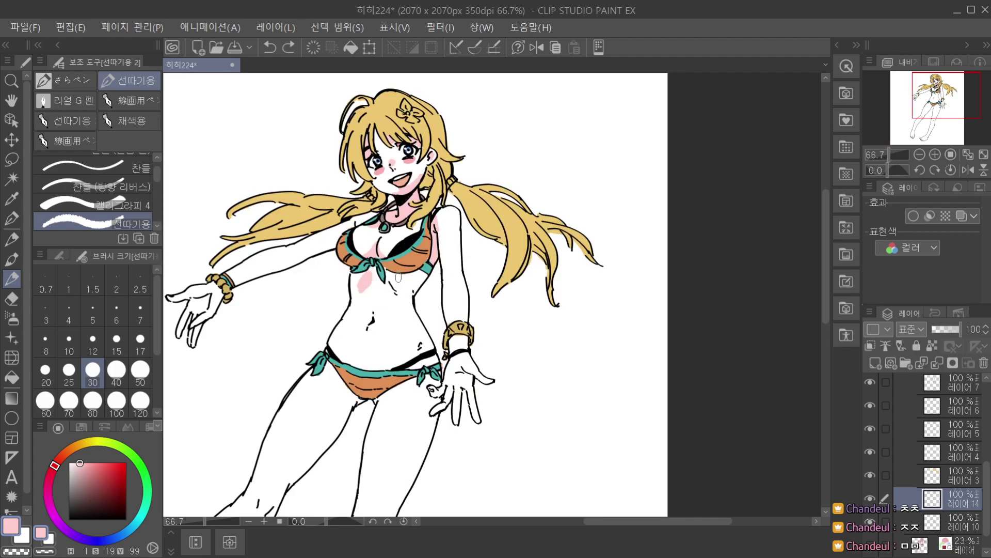
Shade the side of the torso nearer the lowered arm, from beneath the bikini top down to the hip.
mouse_move(385, 276)
left_mouse_down()
mouse_move(401, 296)
mouse_move(423, 264)
mouse_move(414, 292)
mouse_move(422, 281)
mouse_move(398, 289)
mouse_move(406, 280)
mouse_move(414, 299)
mouse_move(404, 260)
mouse_move(414, 315)
mouse_move(416, 286)
left_mouse_up()
scroll(406, 279, "down", 2)
scroll(408, 279, "up", 2)
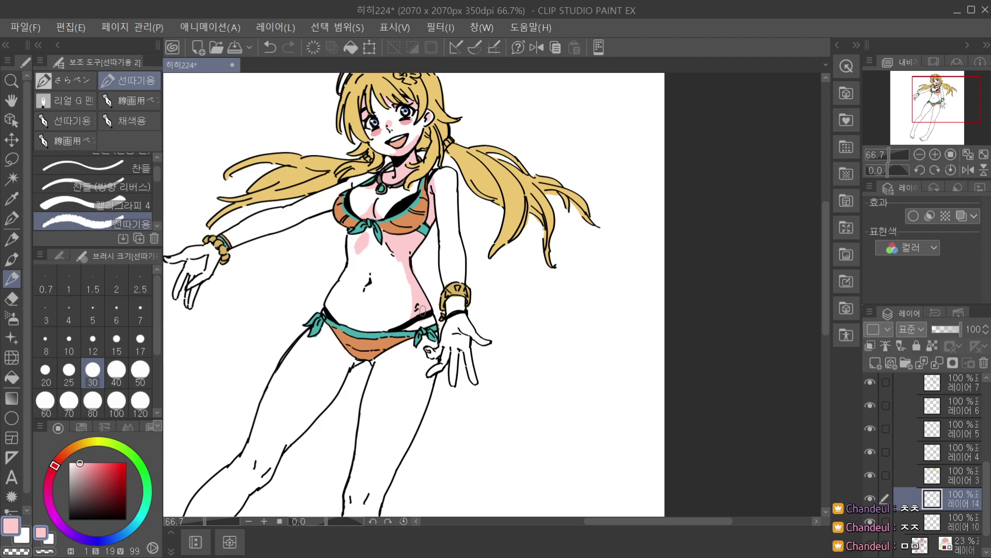
scroll(422, 243, "down", 1)
scroll(421, 244, "down", 1)
scroll(422, 244, "up", 2)
scroll(422, 244, "down", 2)
left_click(140, 369)
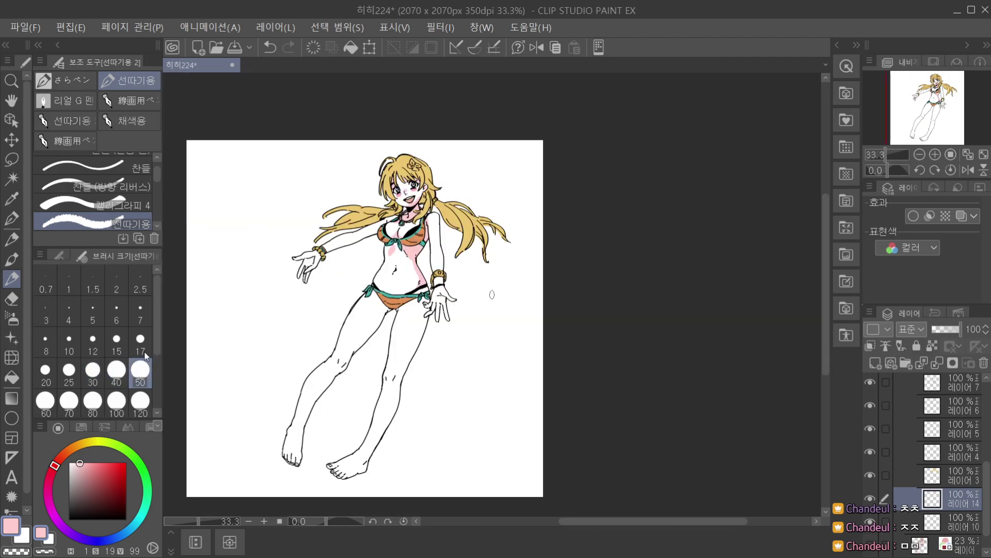
scroll(421, 290, "up", 1)
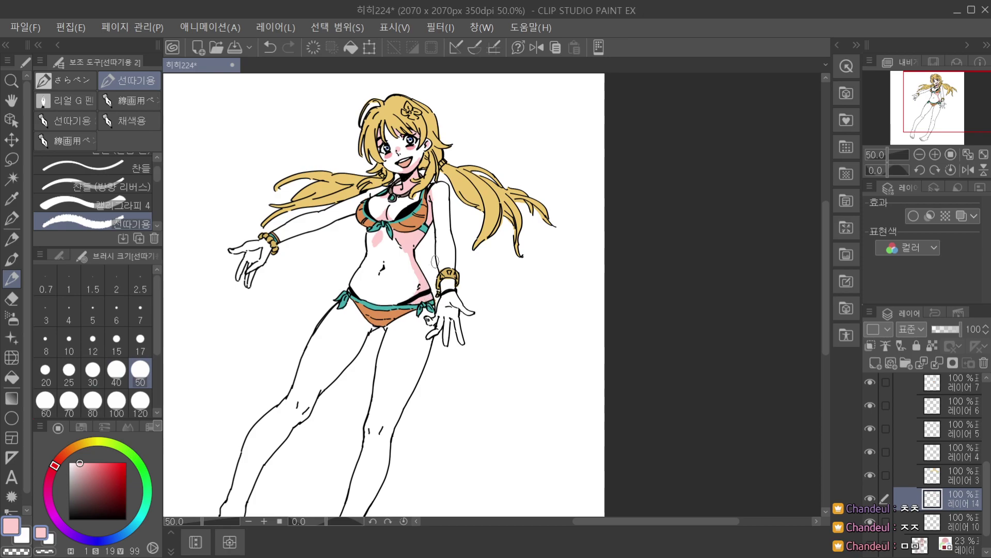
scroll(432, 262, "up", 1)
scroll(434, 263, "down", 2)
scroll(439, 270, "up", 2)
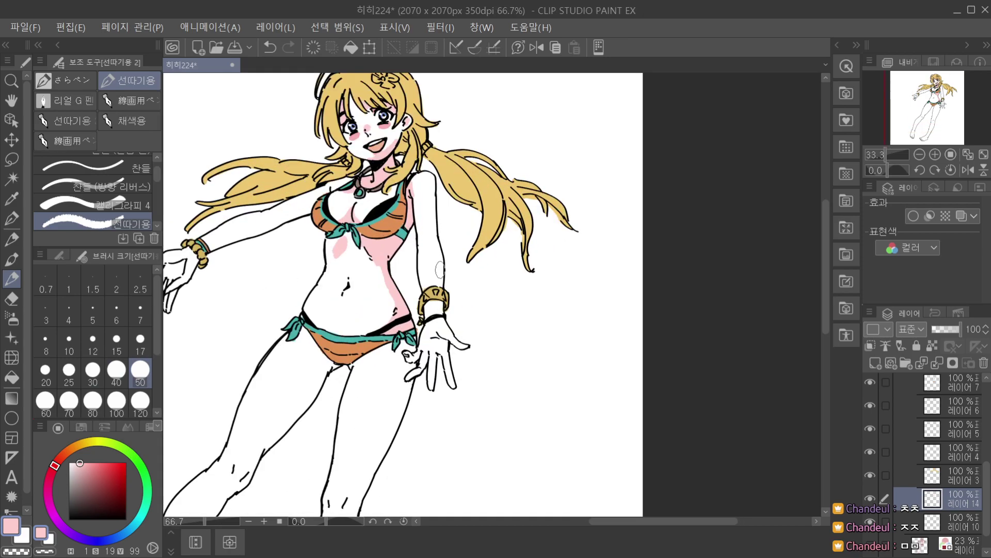
scroll(462, 345, "up", 1)
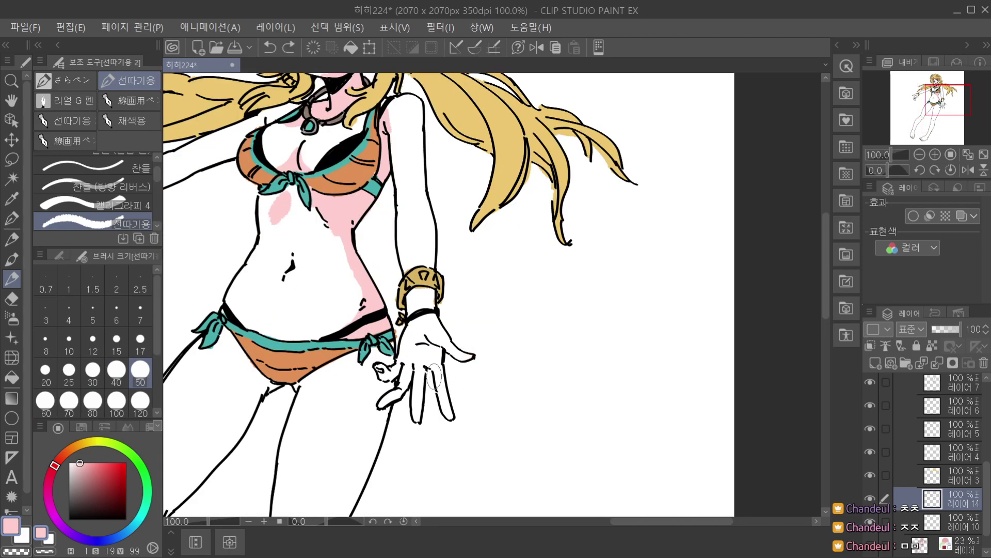
left_click_drag(426, 368, 418, 418)
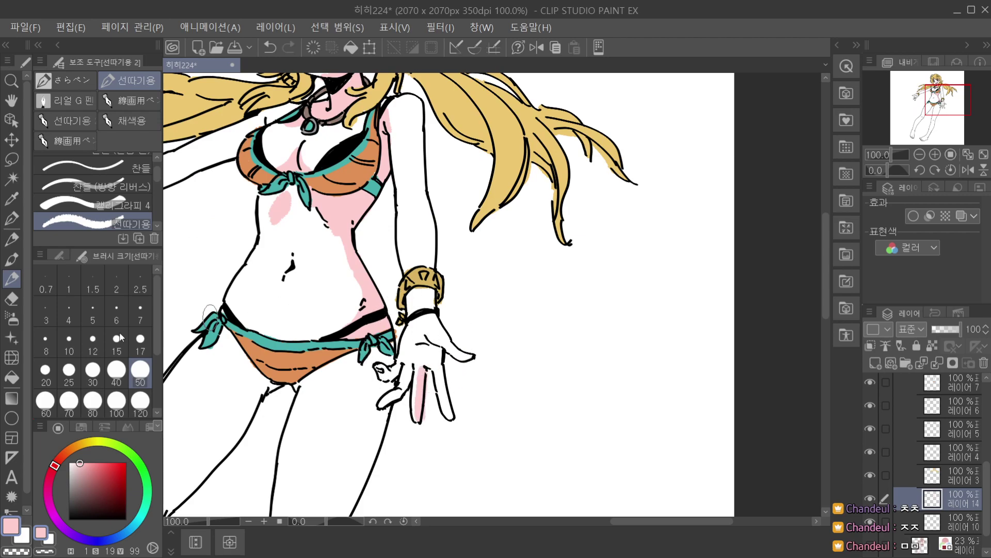
key("ctrl+z")
Set the brush size to 20 and paint pale pink shading along the fingers and thumb of the lowered hand.
left_click(46, 371)
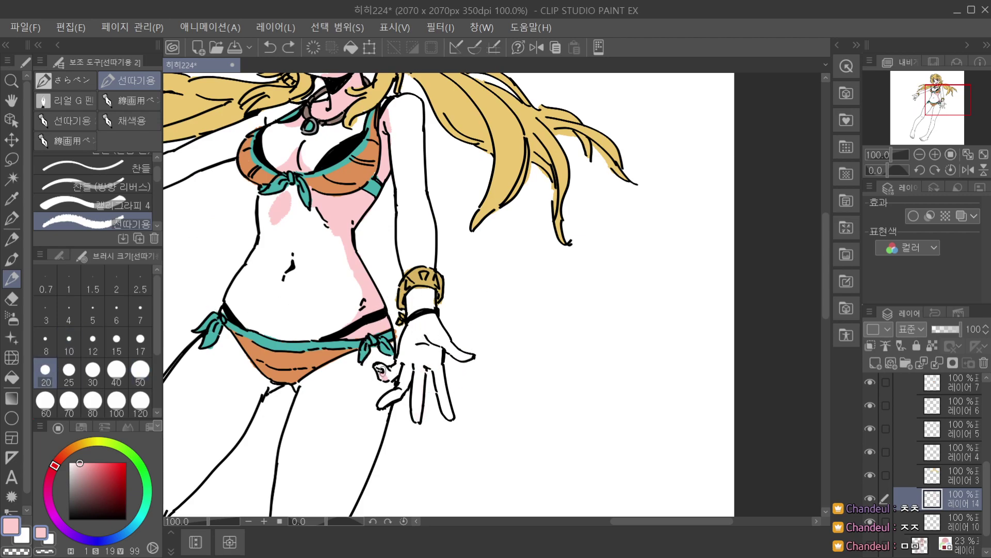
mouse_move(396, 374)
left_mouse_down()
mouse_move(386, 410)
mouse_move(403, 398)
mouse_move(387, 404)
mouse_move(411, 368)
mouse_move(419, 418)
left_mouse_up()
key("ctrl+z")
mouse_move(446, 369)
left_mouse_down()
mouse_move(447, 400)
mouse_move(442, 368)
mouse_move(451, 418)
left_mouse_up()
key("ctrl+z")
left_click_drag(442, 370, 445, 392)
mouse_move(441, 345)
left_mouse_down()
mouse_move(440, 365)
mouse_move(465, 356)
left_mouse_up()
key("ctrl+z")
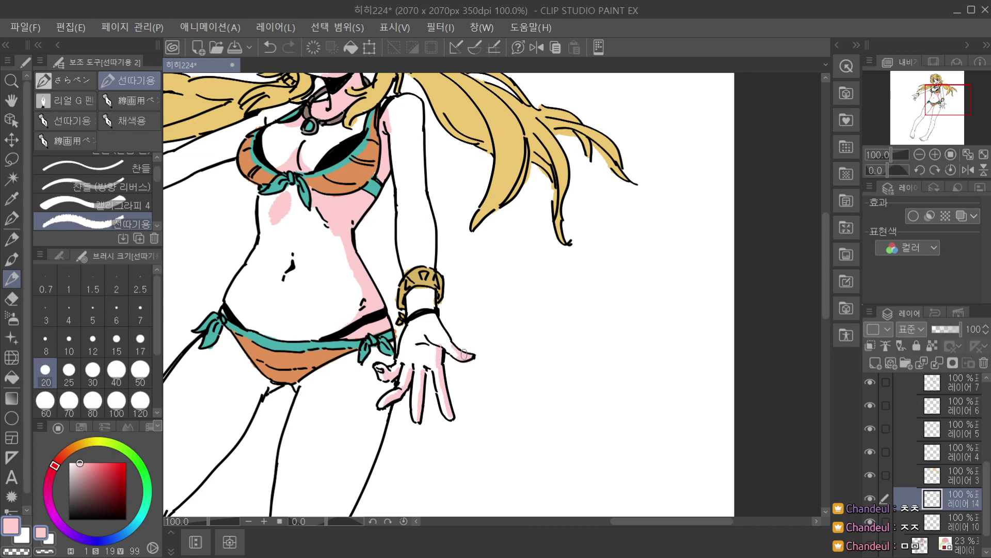
Shade the outer edge of the lowered forearm pale pink above the bracelet, undoing stray strokes.
left_click_drag(437, 317, 449, 343)
key("ctrl+z")
key("ctrl+z")
key("ctrl+z")
key("ctrl+z")
left_click_drag(432, 289, 433, 285)
scroll(431, 260, "down", 2)
scroll(468, 233, "down", 2)
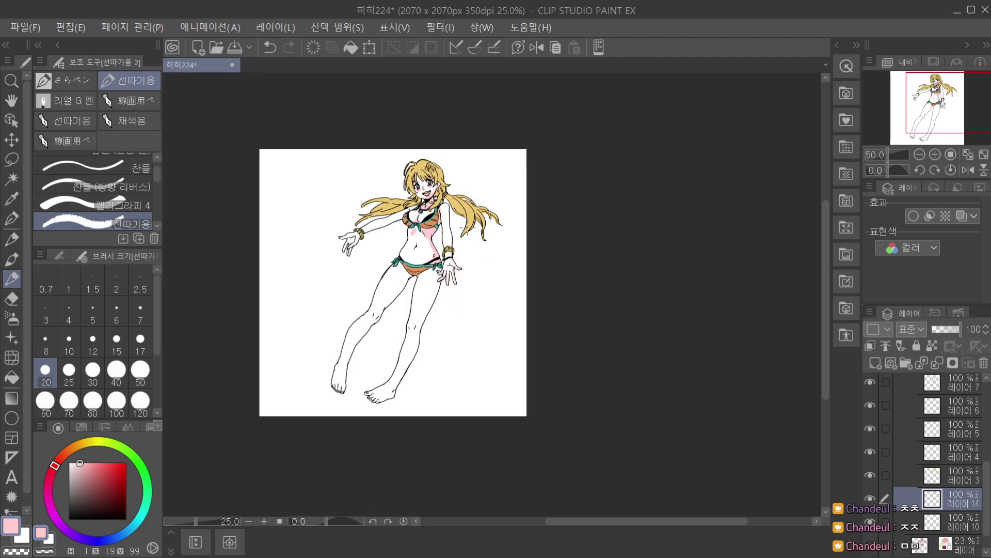
scroll(464, 237, "up", 1)
scroll(463, 238, "up", 2)
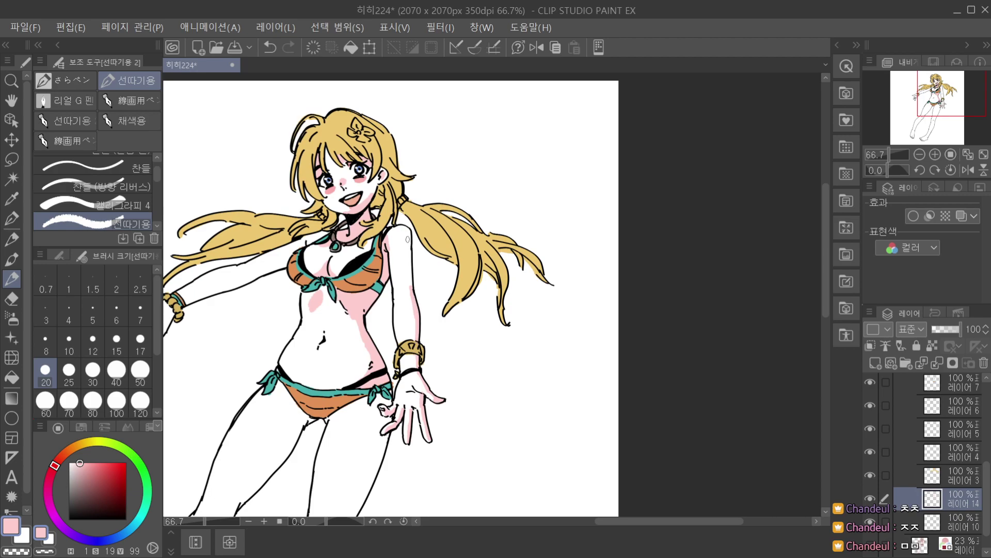
Extend the pale pink shading along the outer edge of the lowered arm up to the shoulder.
key("ctrl+z")
scroll(397, 219, "up", 1)
scroll(410, 234, "down", 3)
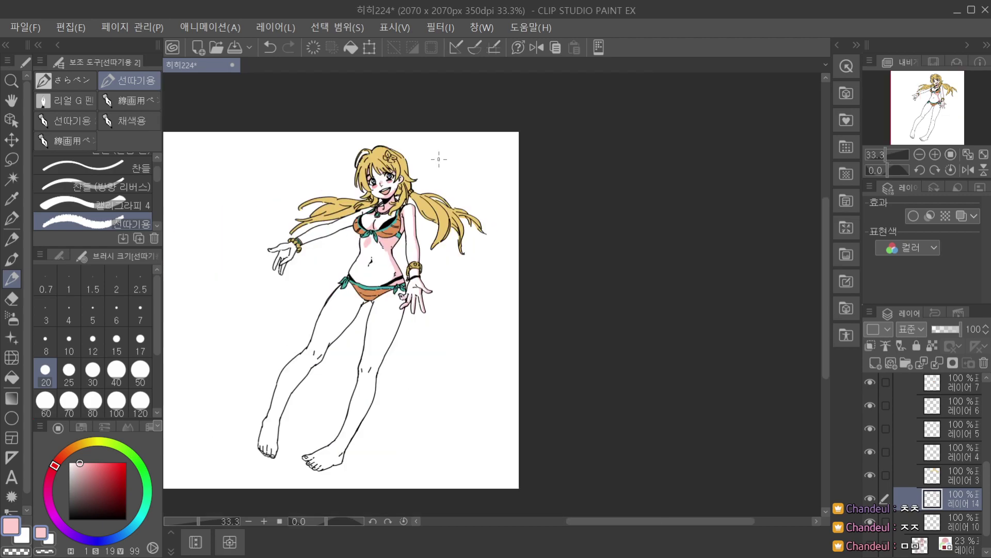
scroll(413, 212, "up", 3)
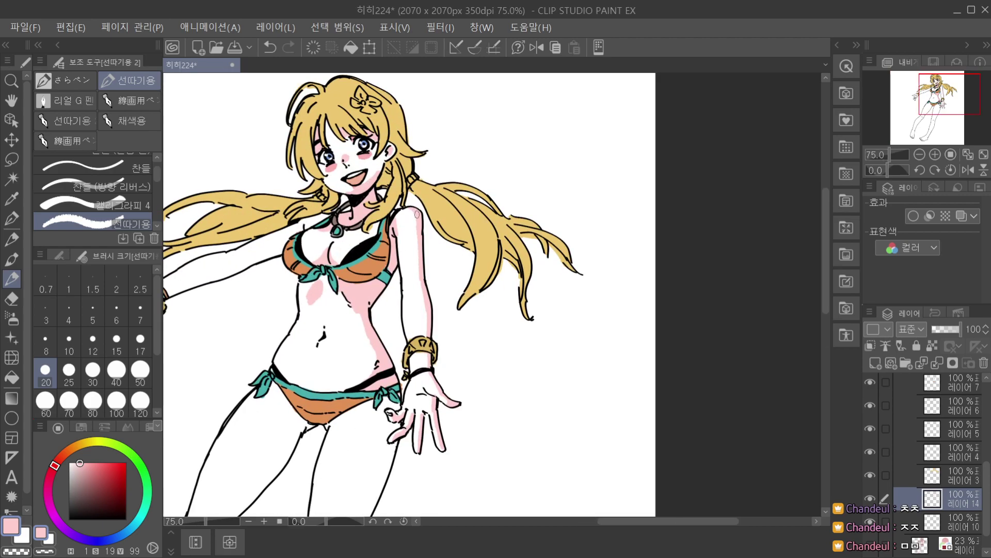
scroll(417, 214, "up", 1)
scroll(402, 191, "down", 4)
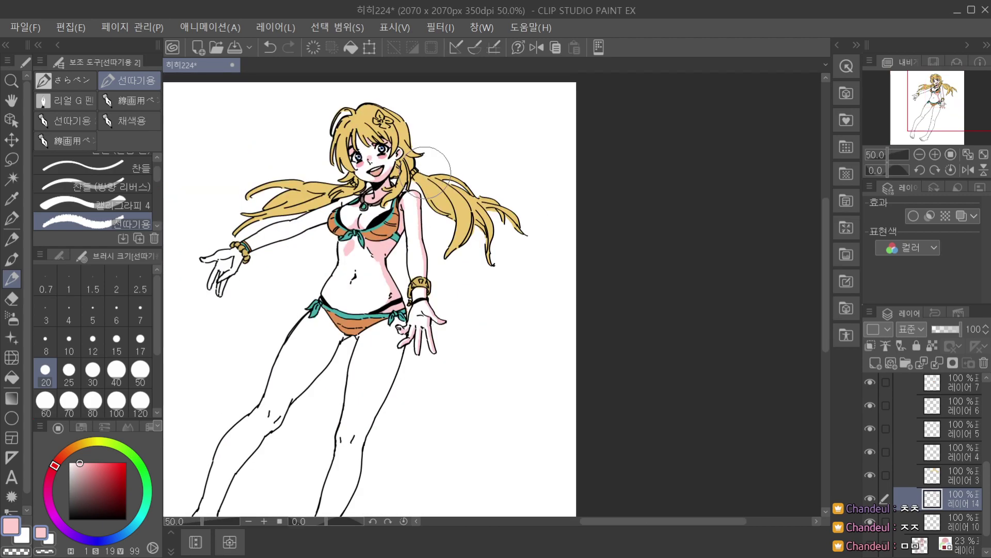
scroll(364, 215, "up", 3)
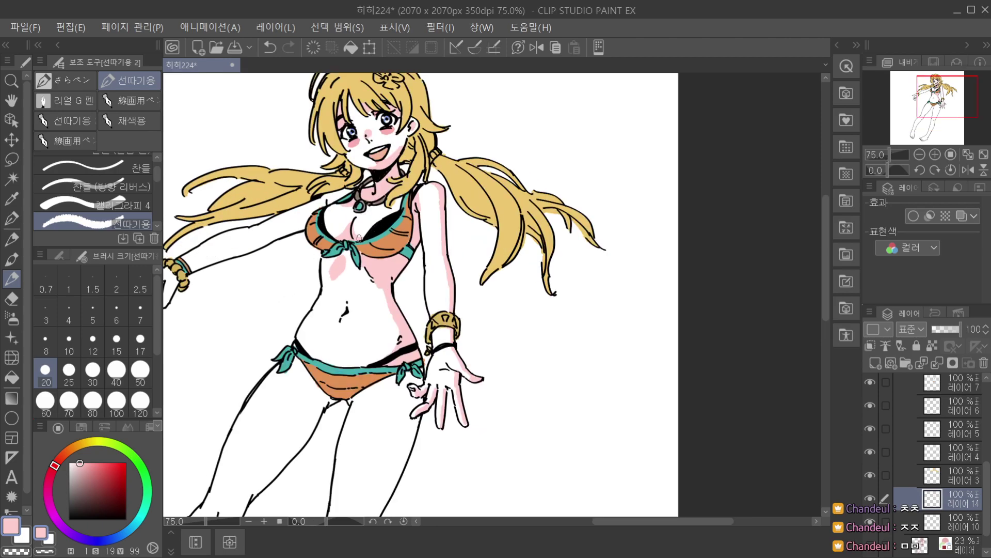
scroll(360, 229, "down", 3)
scroll(362, 233, "up", 3)
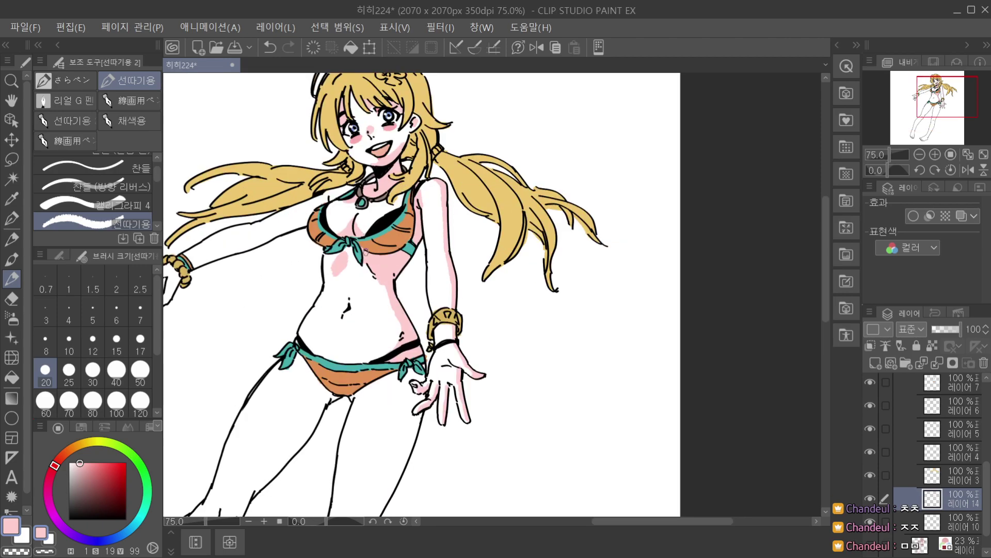
scroll(365, 251, "down", 3)
scroll(365, 216, "up", 3)
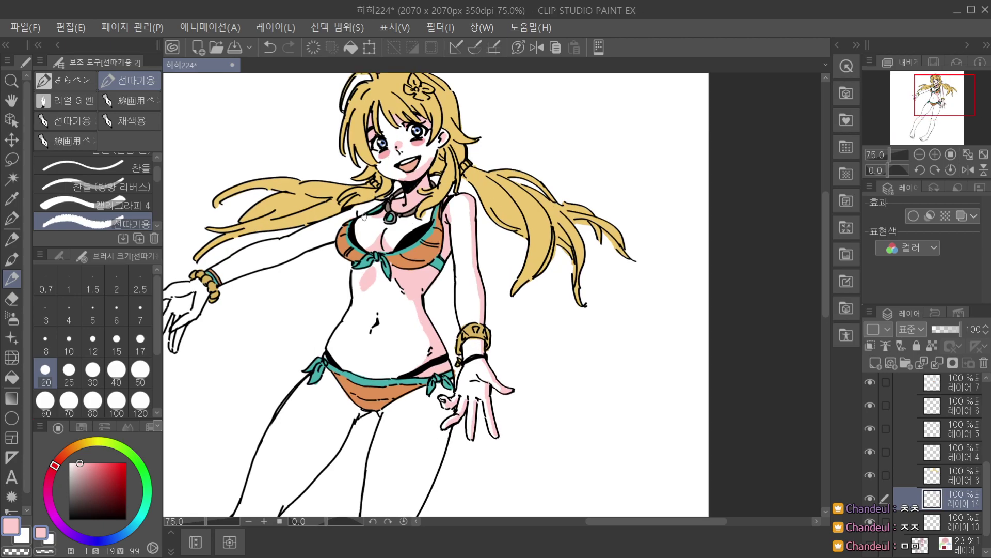
scroll(393, 188, "down", 3)
Undo a stray stroke and shade the raised arm's shoulder pale pink beside the necklace and bikini strap.
scroll(391, 191, "up", 4)
left_click_drag(385, 204, 390, 193)
scroll(390, 193, "down", 2)
key("ctrl+z")
key("space")
scroll(370, 258, "down", 2)
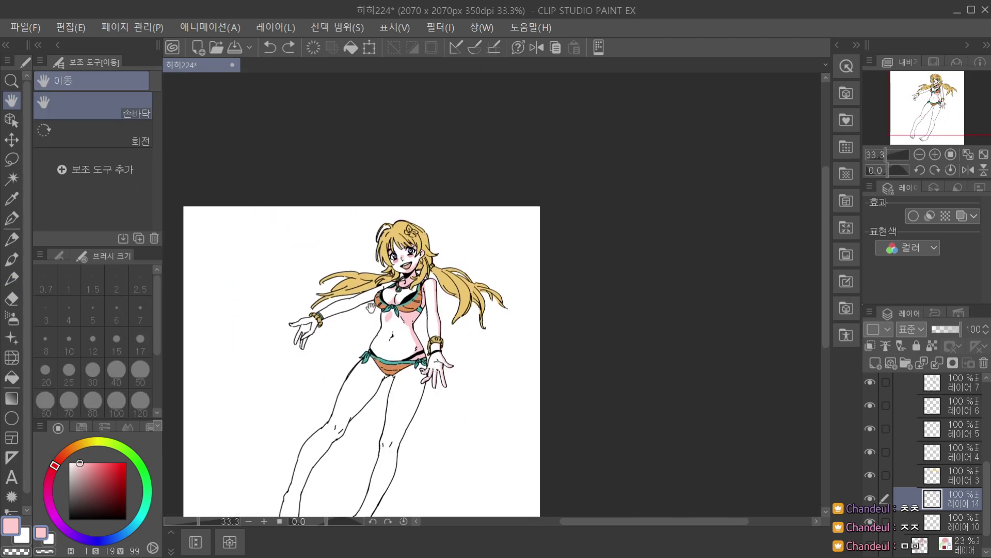
scroll(368, 284, "up", 2)
key("p")
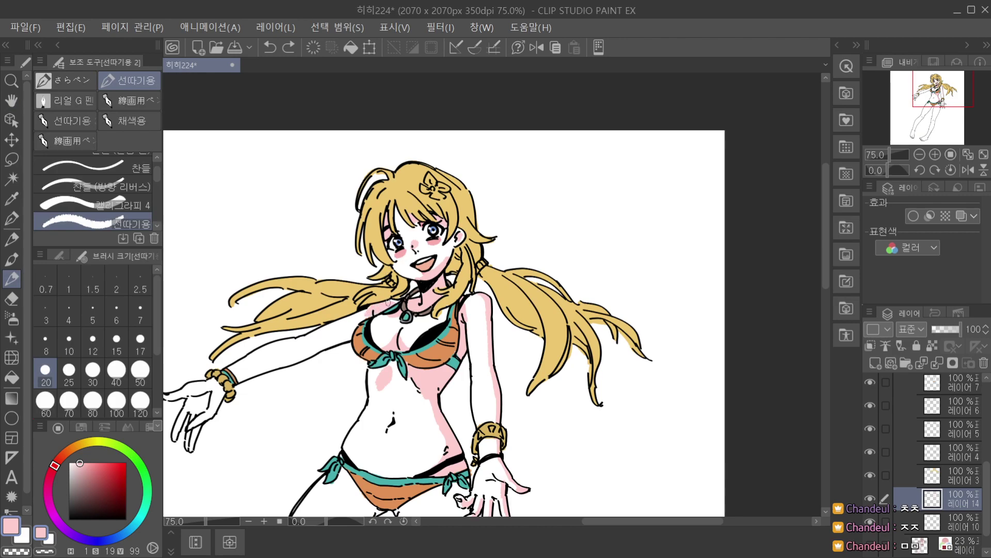
scroll(387, 298, "down", 3)
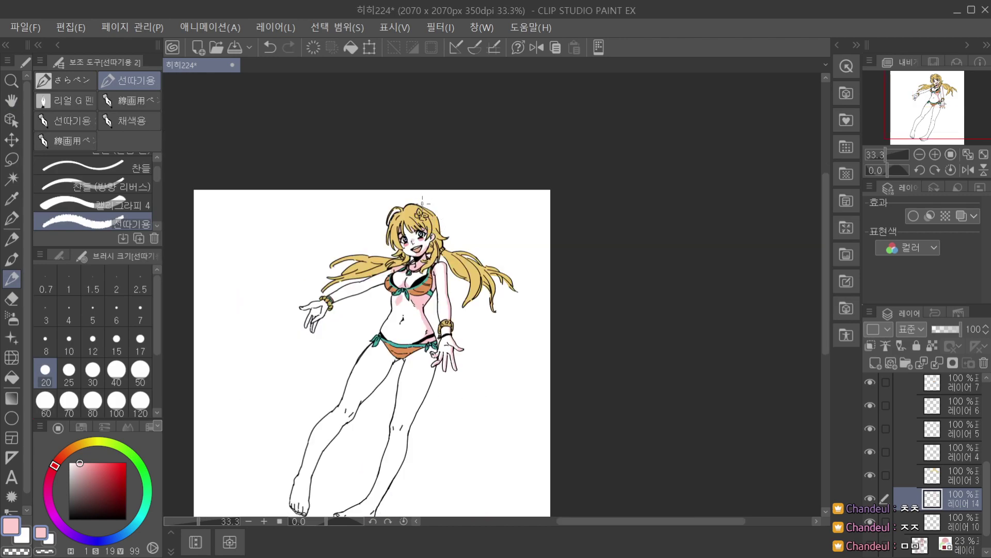
scroll(435, 214, "down", 1)
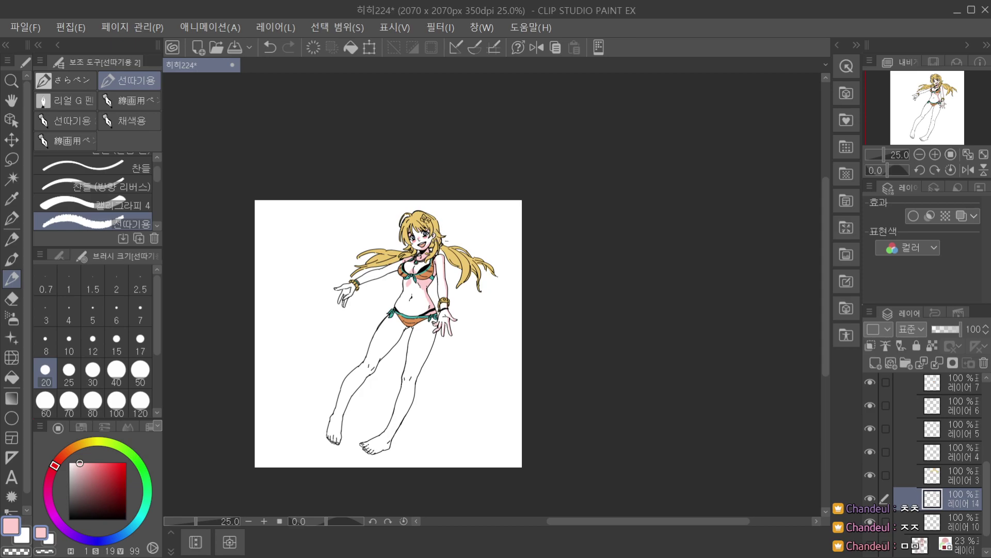
Set the brush size to 30 and shade the underside of the raised arm pale pink from armpit to bracelet.
left_click(93, 370)
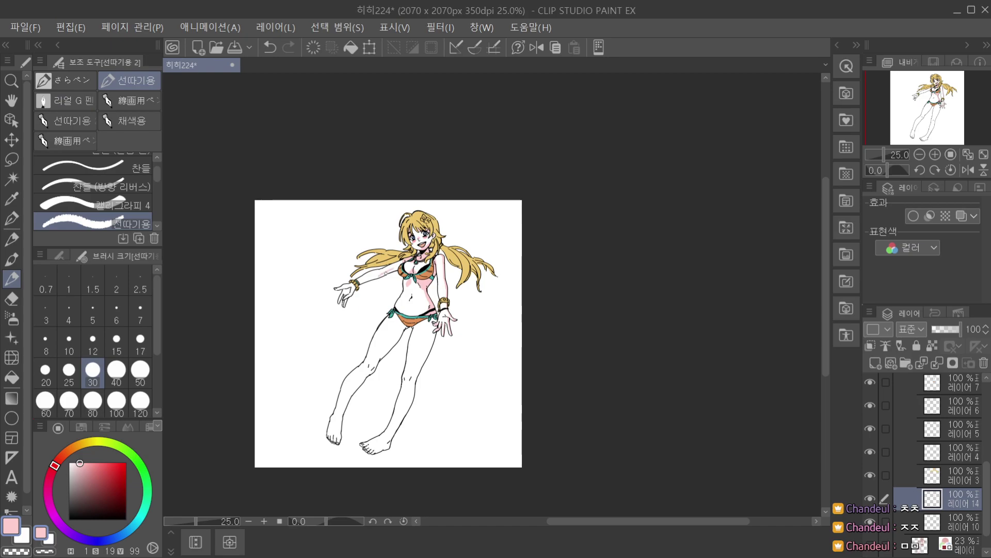
scroll(382, 271, "up", 3)
left_click_drag(384, 271, 310, 297)
key("ctrl+z")
mouse_move(372, 276)
left_mouse_down()
mouse_move(315, 297)
mouse_move(353, 276)
left_mouse_up()
scroll(363, 274, "down", 1)
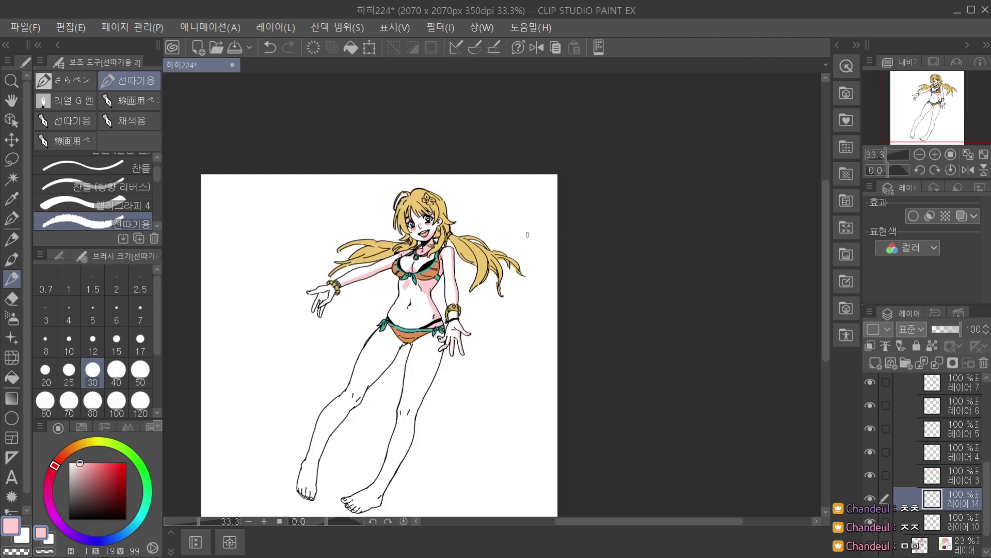
scroll(363, 274, "up", 2)
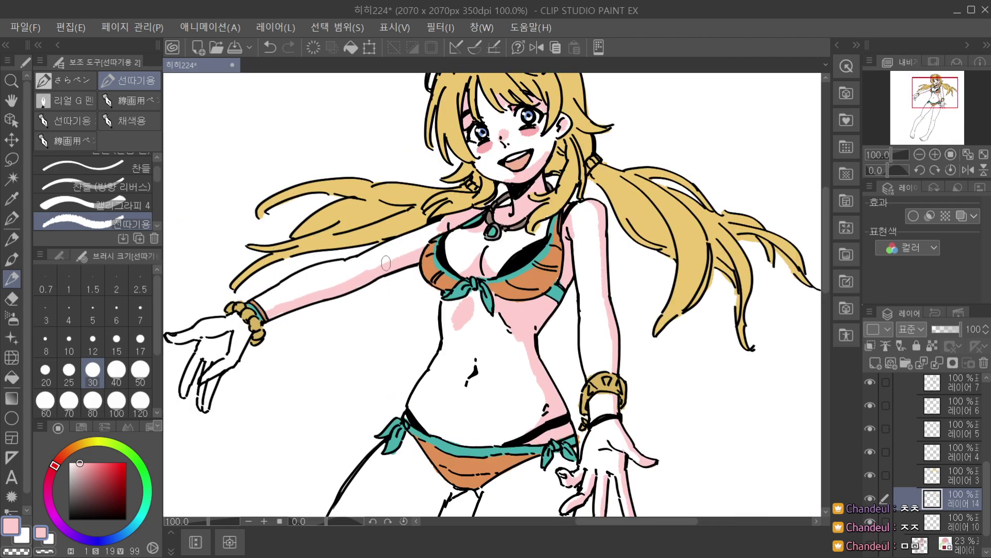
Paint pale pink shading on the palm, fingers and wrist edge of the raised hand, undoing stray strokes.
scroll(497, 212, "down", 2)
scroll(497, 212, "up", 1)
scroll(301, 305, "up", 1)
mouse_move(295, 306)
left_mouse_down()
mouse_move(269, 306)
mouse_move(278, 308)
mouse_move(254, 353)
left_mouse_up()
key("ctrl+z")
key("ctrl+z")
mouse_move(270, 319)
left_mouse_down()
mouse_move(292, 312)
mouse_move(275, 329)
mouse_move(275, 368)
left_mouse_up()
mouse_move(317, 308)
left_mouse_down()
mouse_move(284, 339)
mouse_move(305, 331)
mouse_move(277, 344)
left_mouse_up()
key("ctrl+z")
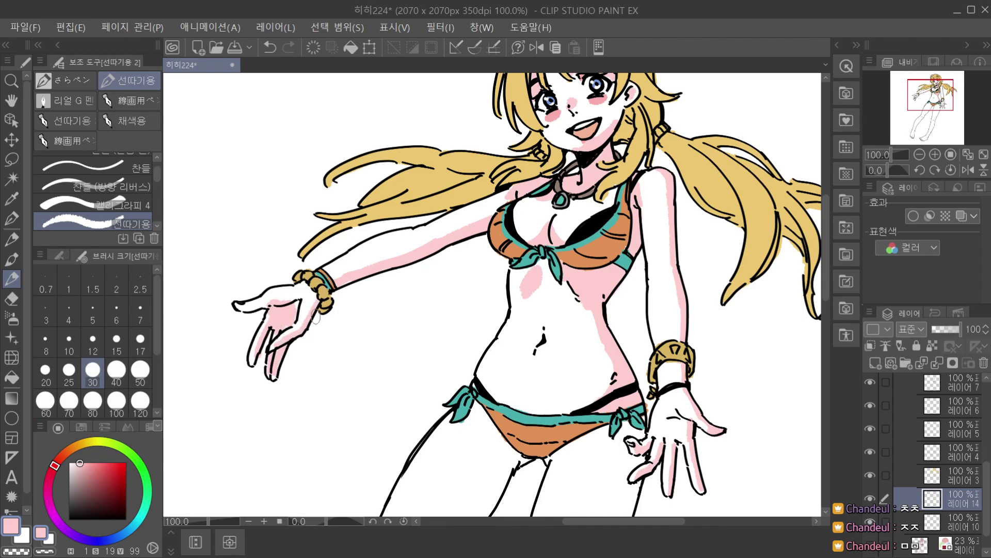
mouse_move(323, 284)
left_mouse_down()
mouse_move(260, 307)
mouse_move(290, 303)
left_mouse_up()
scroll(313, 304, "down", 2)
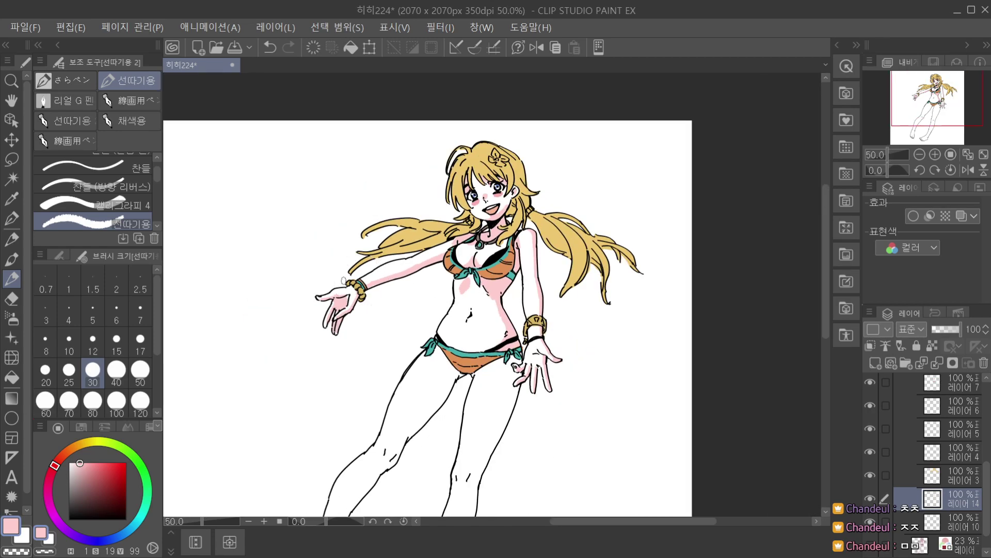
scroll(351, 310, "up", 2)
scroll(346, 328, "down", 4)
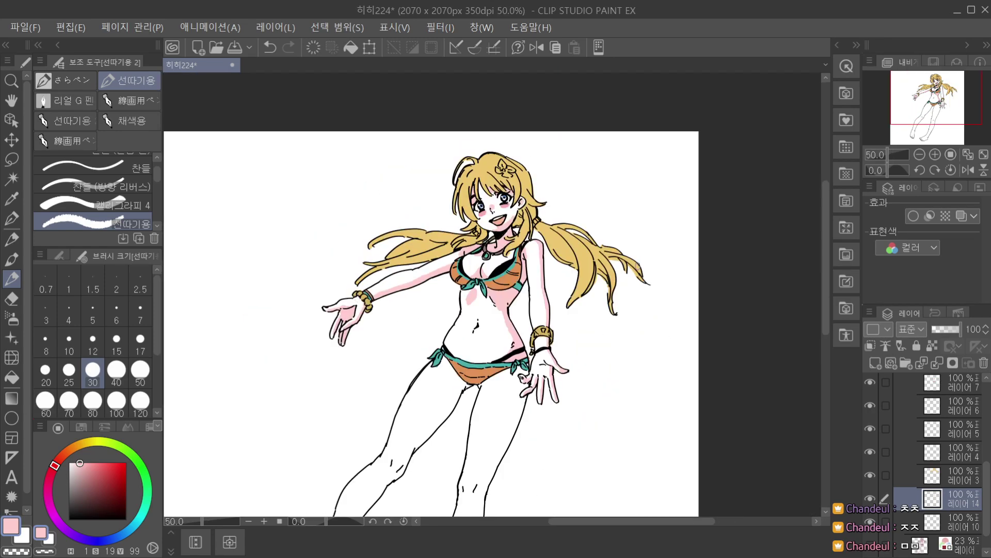
Paint a small pale pink shadow around the navel.
key("h")
left_click_drag(575, 331, 573, 292)
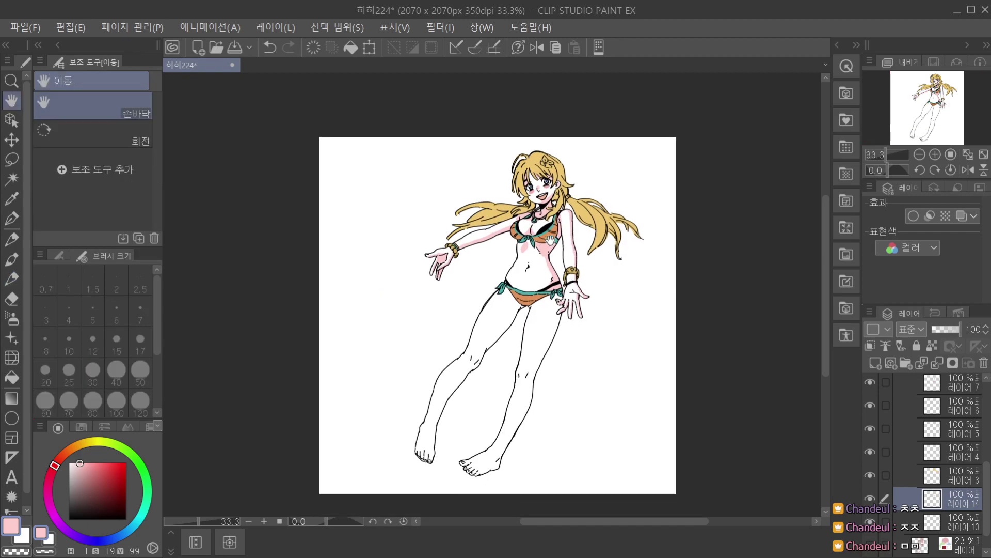
scroll(539, 269, "up", 3)
key("p")
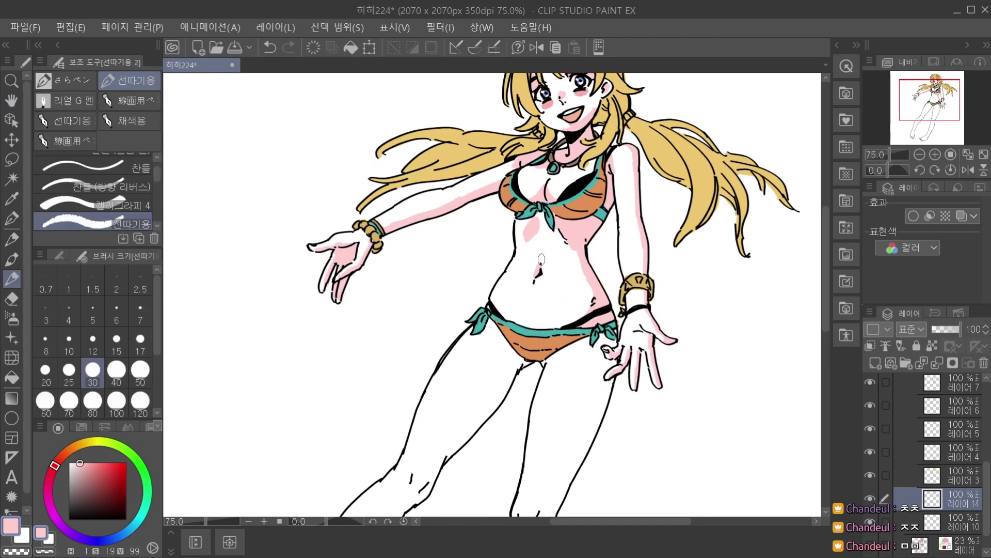
scroll(541, 271, "up", 1)
left_click_drag(536, 277, 540, 270)
scroll(545, 249, "down", 3)
scroll(542, 265, "up", 2)
scroll(543, 233, "down", 2)
scroll(547, 222, "up", 2)
scroll(550, 255, "down", 3)
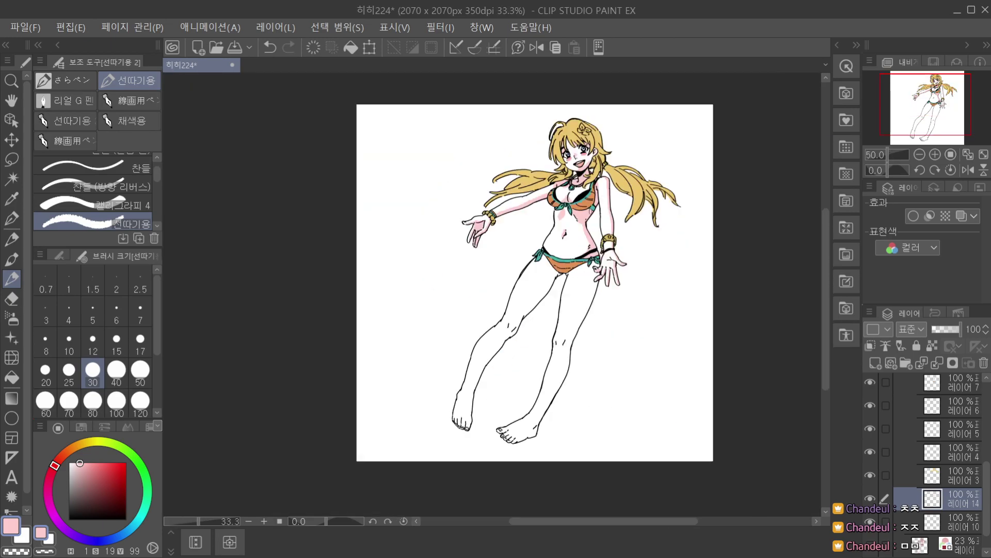
Shade the edge of the abdomen pale pink above the bikini bottom's knot on the raised arm's side.
scroll(533, 260, "up", 2)
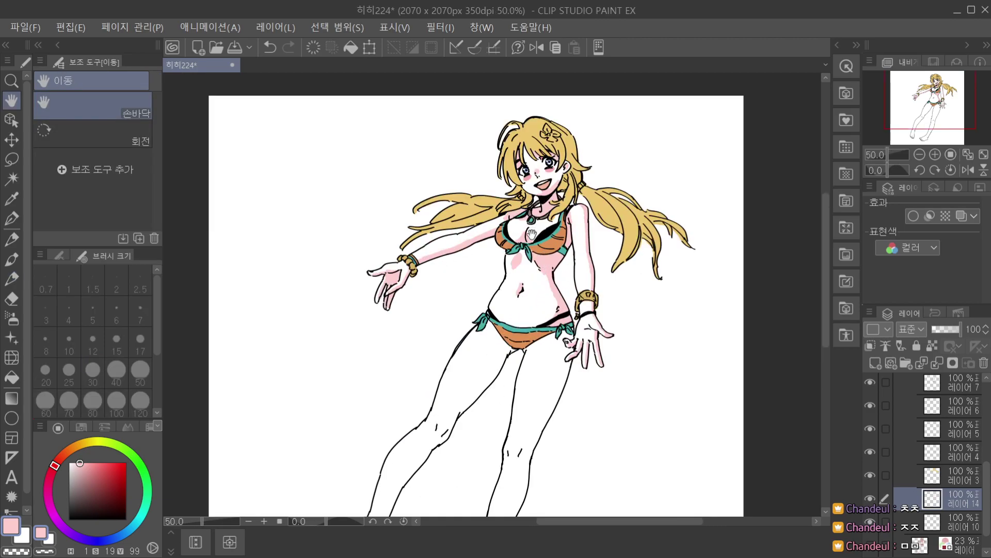
scroll(526, 279, "up", 1)
scroll(525, 289, "down", 2)
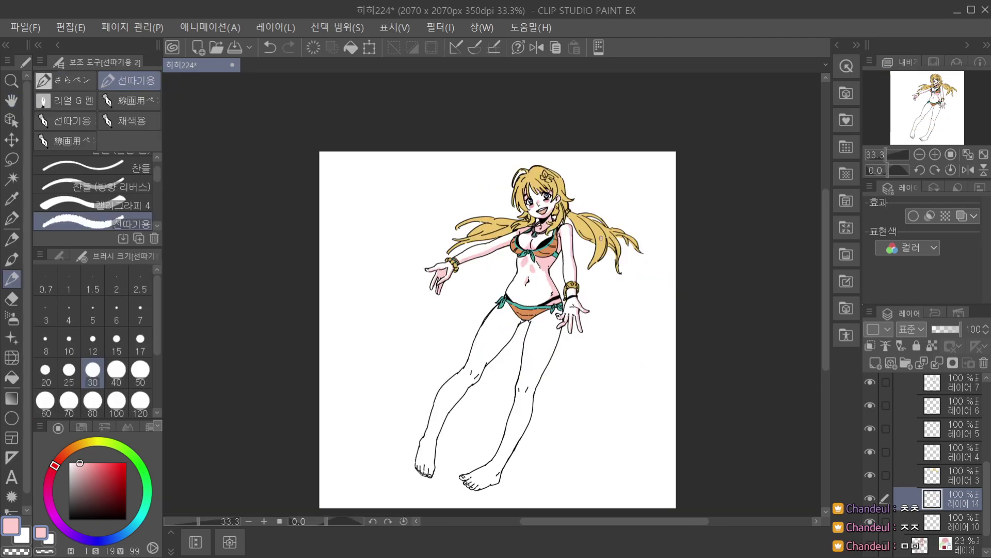
scroll(605, 242, "down", 1)
scroll(605, 242, "up", 1)
scroll(529, 262, "up", 1)
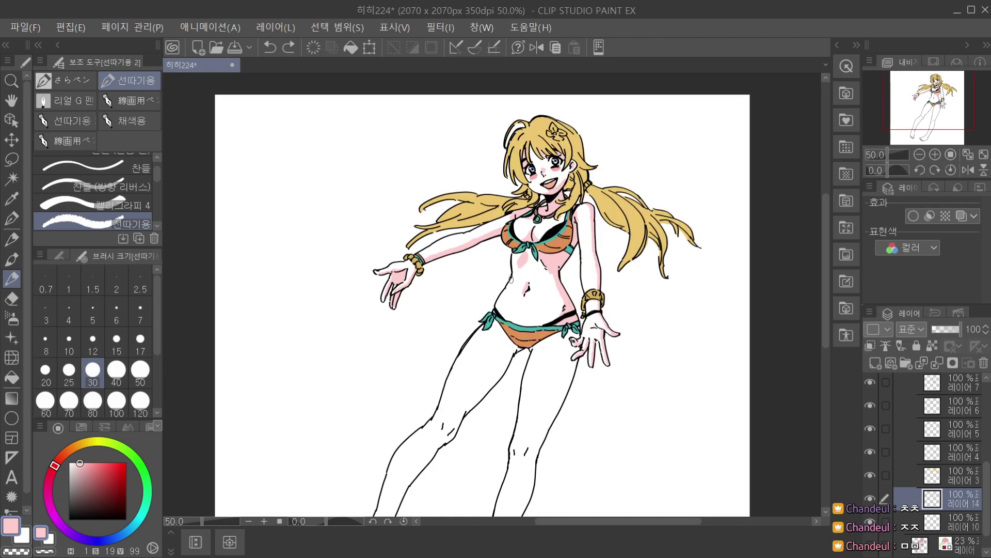
scroll(529, 263, "up", 1)
scroll(587, 276, "down", 1)
scroll(587, 275, "up", 1)
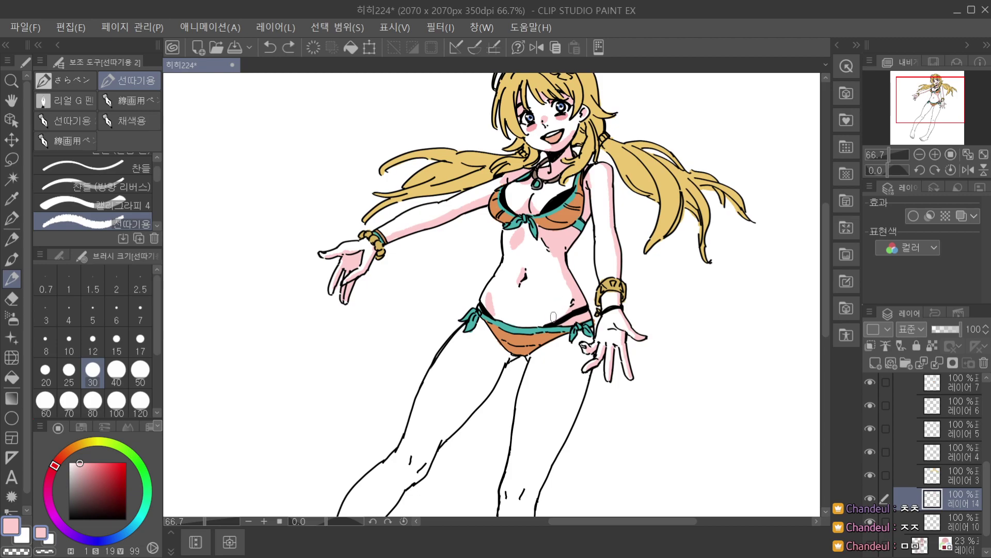
Add pale pink shading to the lower abdomen above the bikini bottom on the lowered arm's side.
scroll(559, 317, "down", 2)
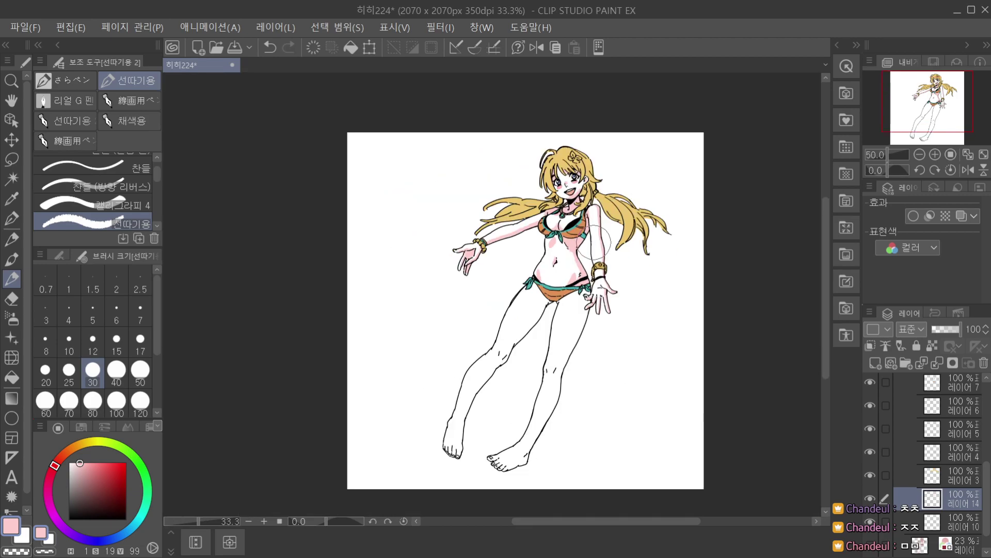
scroll(568, 312, "up", 2)
scroll(571, 312, "down", 2)
scroll(540, 299, "up", 1)
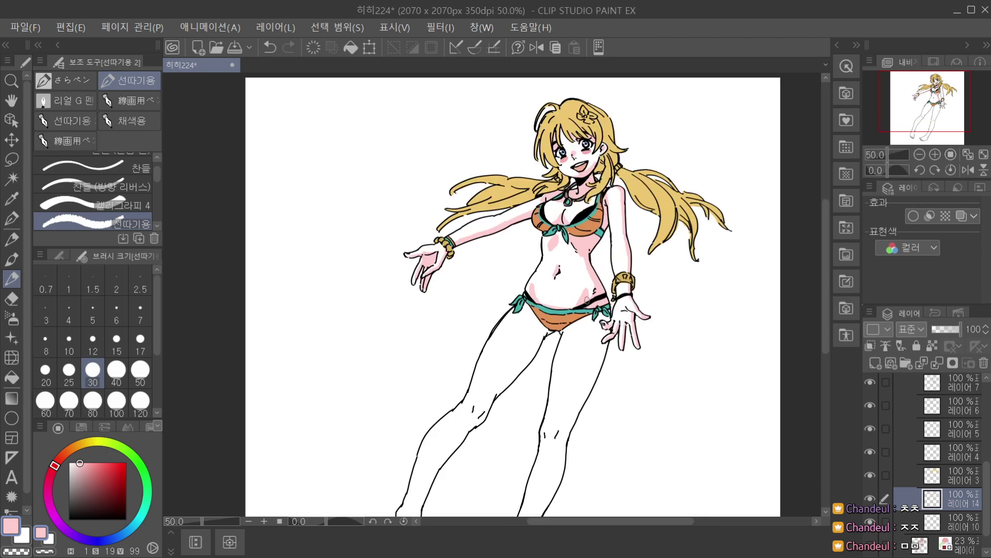
scroll(584, 300, "down", 1)
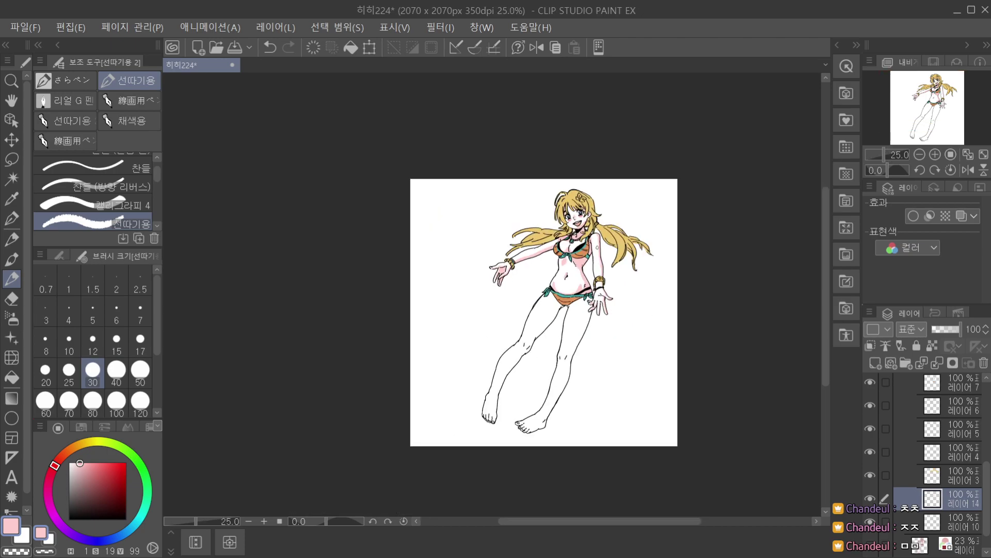
Paint pale pink shading on both inner thighs just beneath the bikini bottom.
scroll(560, 292, "up", 2)
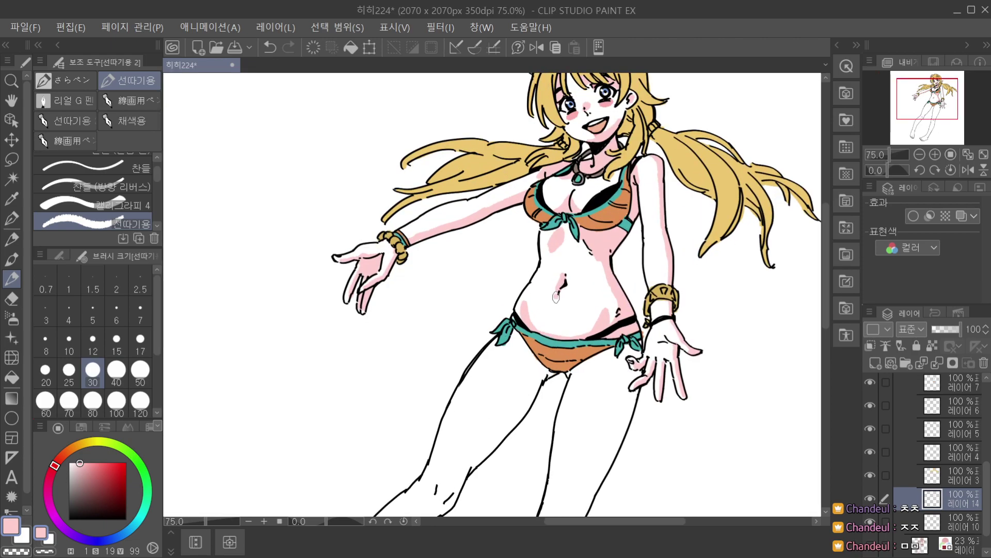
scroll(556, 297, "down", 3)
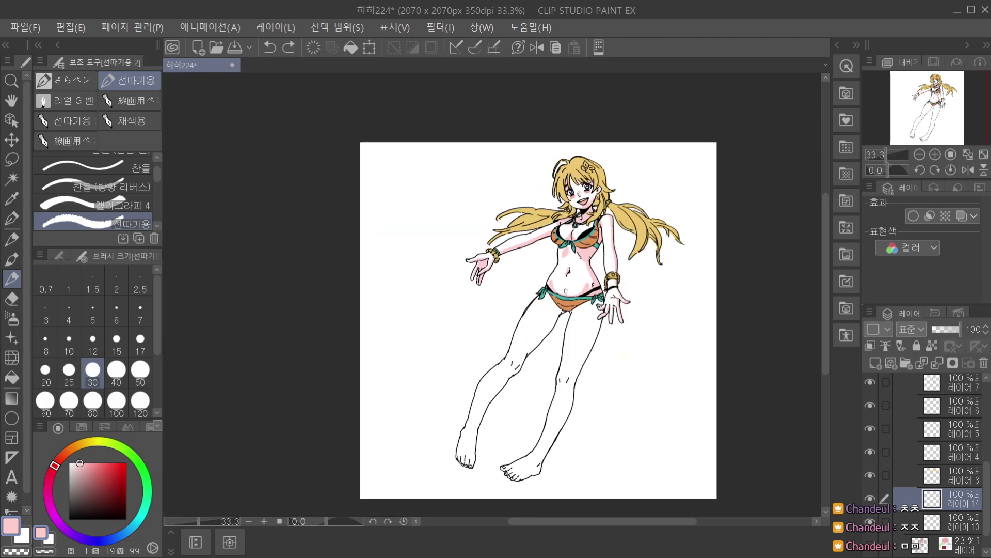
scroll(566, 288, "up", 1)
scroll(561, 318, "down", 1)
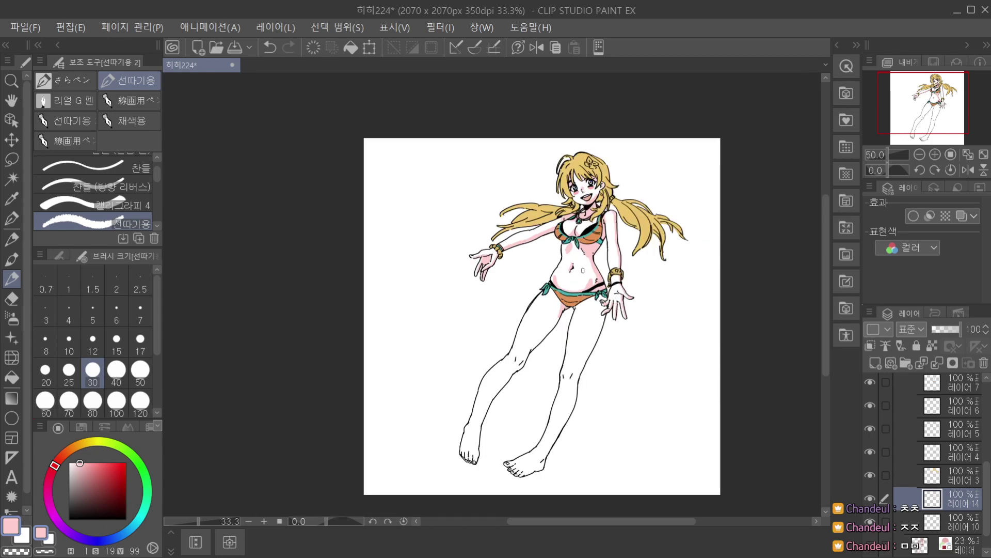
scroll(562, 310, "up", 1)
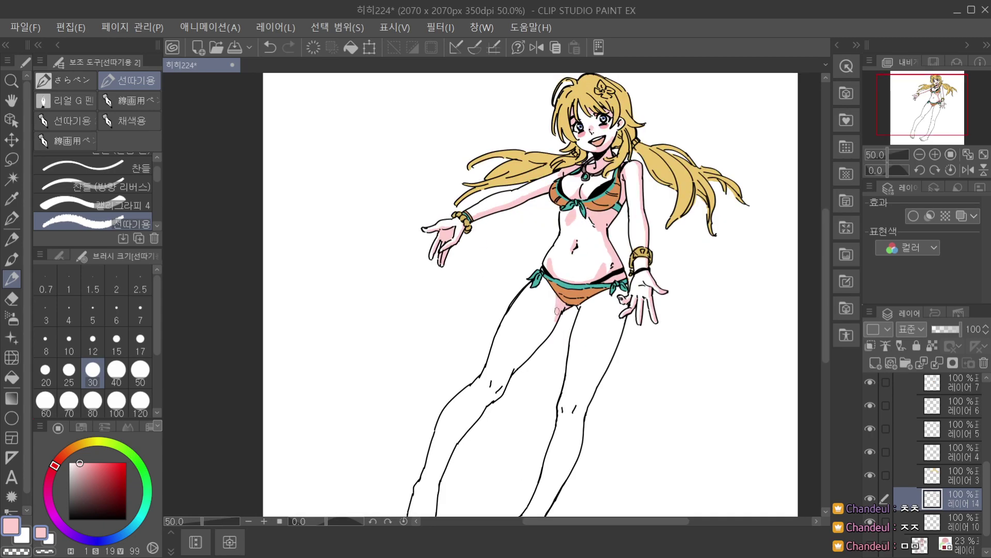
scroll(561, 309, "down", 1)
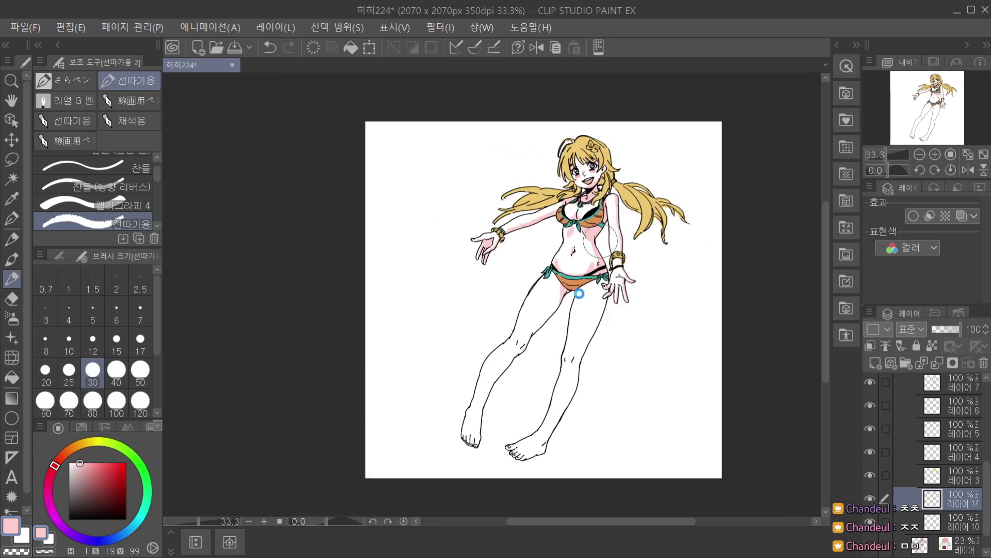
scroll(578, 294, "up", 1)
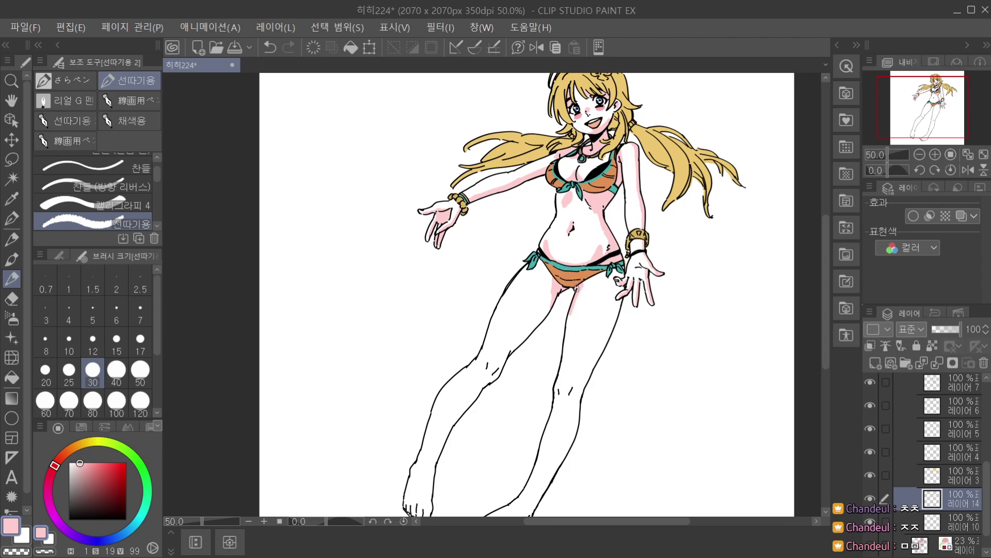
scroll(586, 278, "down", 1)
scroll(594, 276, "up", 1)
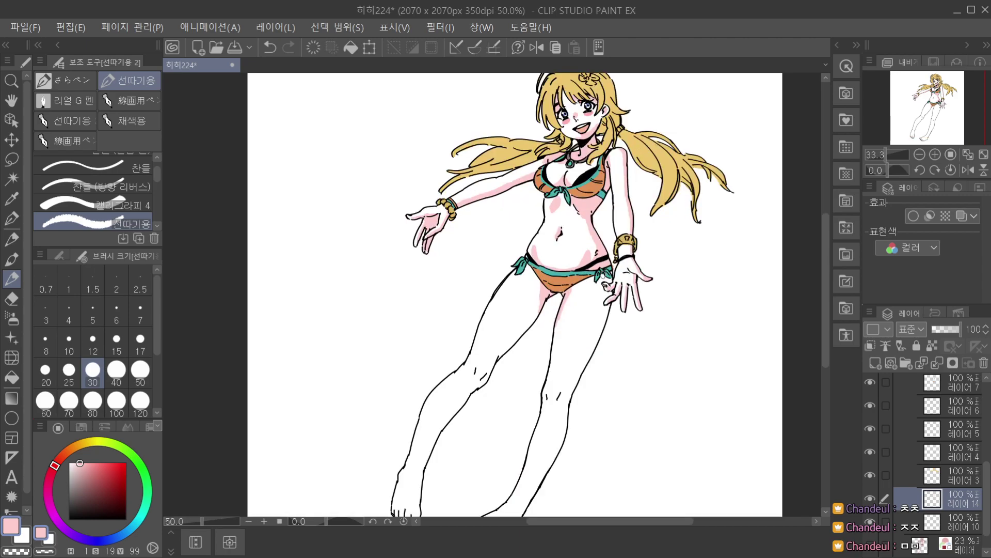
Draw the pale pink shadow boundary down the leg on the lowered arm's side, from hip to toes, redoing the lower-leg stroke.
left_click_drag(604, 280, 572, 363)
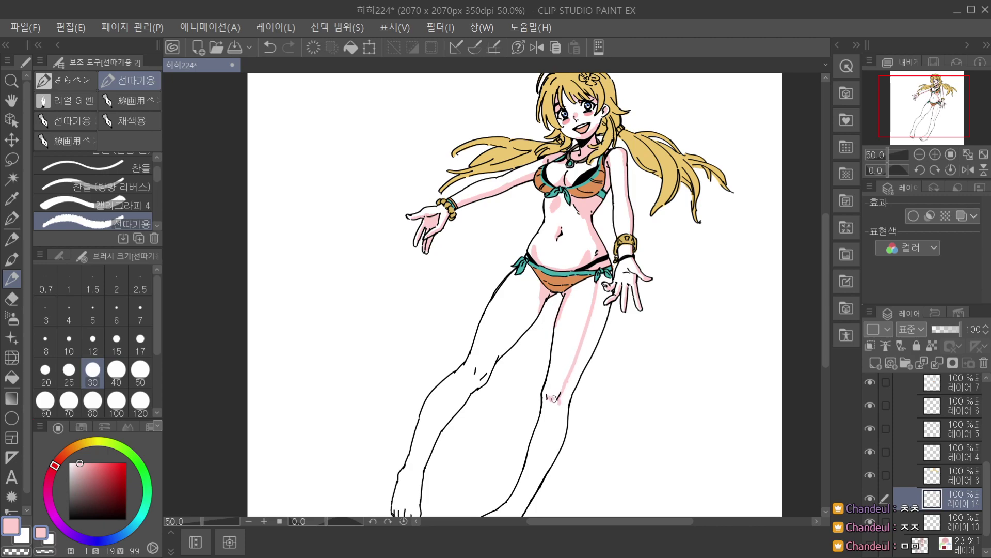
scroll(563, 403, "down", 1)
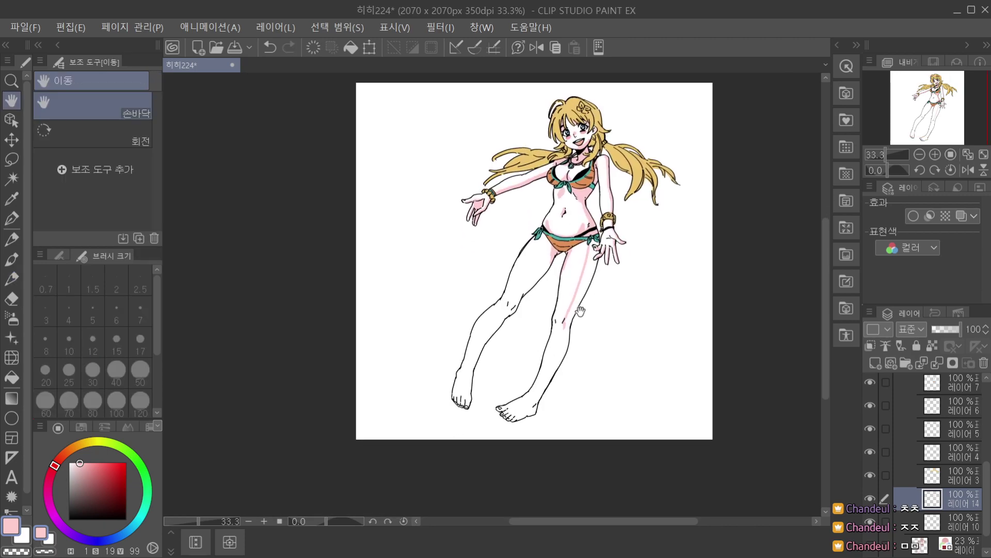
left_click_drag(564, 331, 541, 395)
key("ctrl+z")
left_click_drag(565, 325, 541, 388)
key("ctrl+z")
left_click_drag(566, 332, 542, 387)
scroll(530, 406, "up", 1)
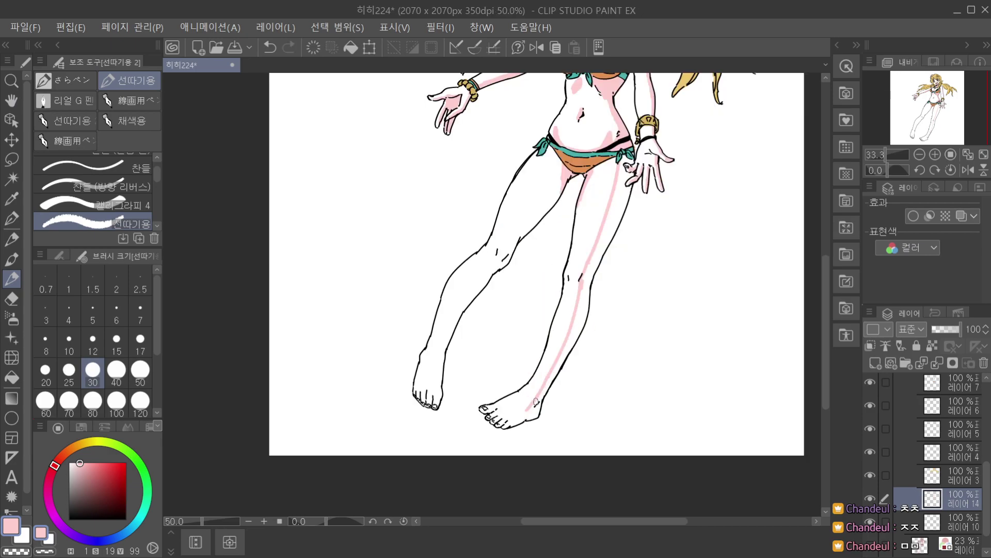
scroll(526, 377, "up", 1)
mouse_move(525, 425)
left_mouse_down()
mouse_move(530, 416)
mouse_move(503, 431)
left_mouse_up()
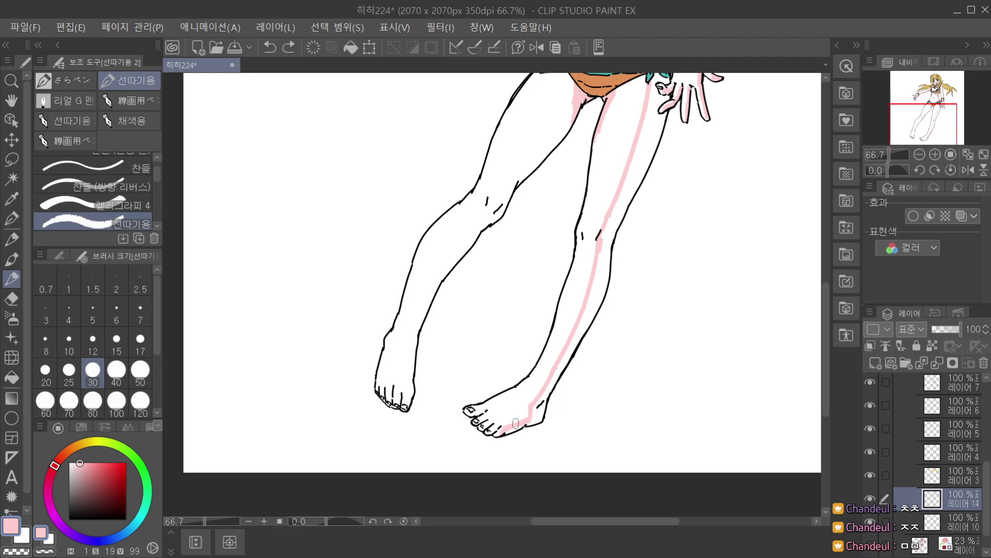
left_click_drag(498, 431, 495, 428)
Fill the outer side of the leg on the lowered arm's side pale pink, from thigh to foot.
key("g")
left_click(568, 359)
left_click(597, 303)
scroll(640, 174, "down", 2)
scroll(642, 182, "up", 3)
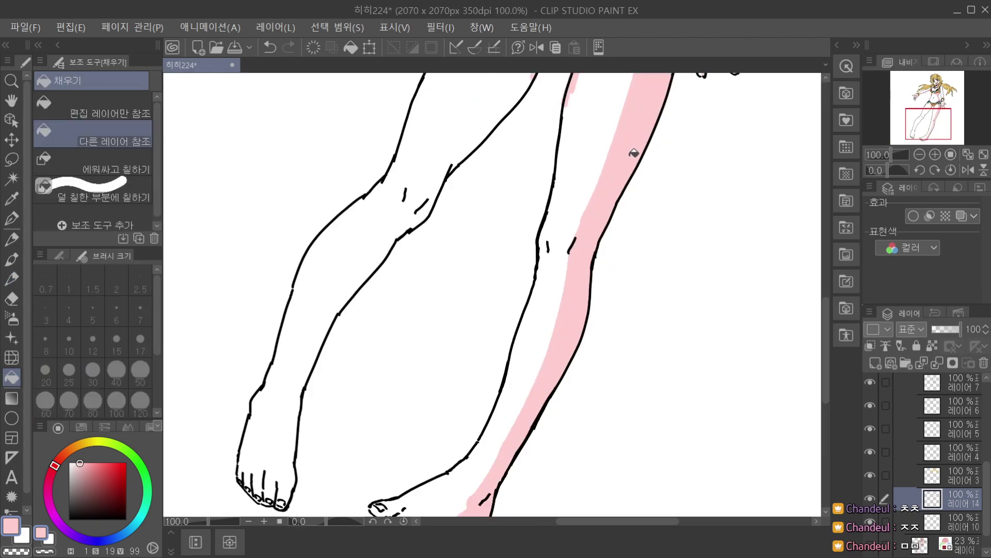
key("space")
left_click_drag(642, 165, 528, 374)
scroll(578, 194, "down", 1)
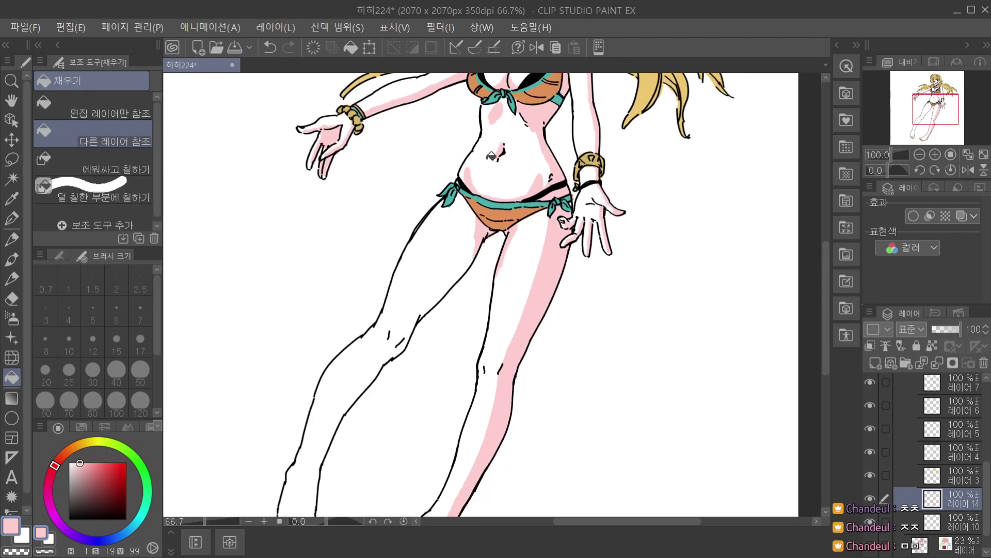
Return to the inking pen and save the illustration.
left_click(11, 281)
scroll(577, 176, "down", 2)
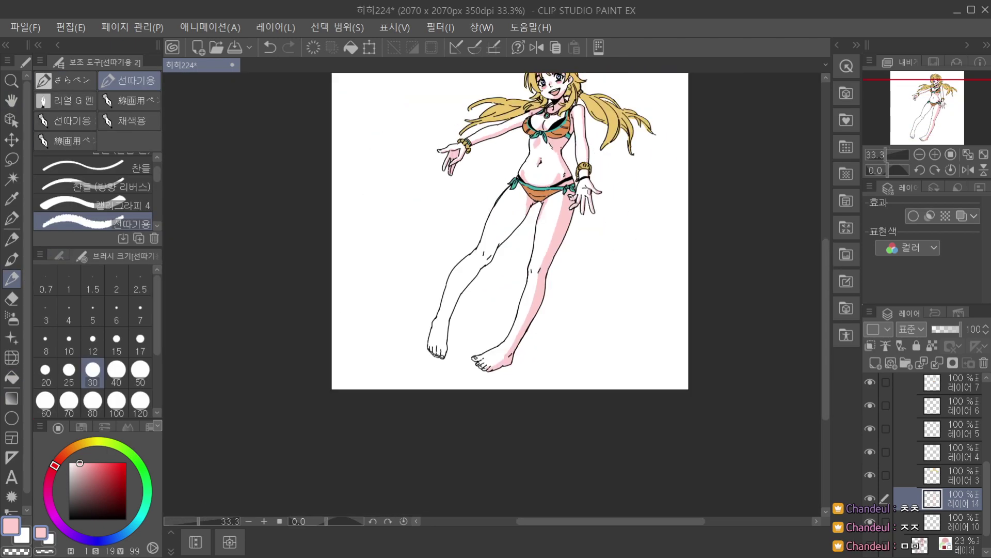
key("space")
left_click_drag(577, 175, 538, 255)
scroll(538, 256, "down", 1)
scroll(506, 308, "up", 1)
left_click_drag(505, 310, 498, 321)
key("p")
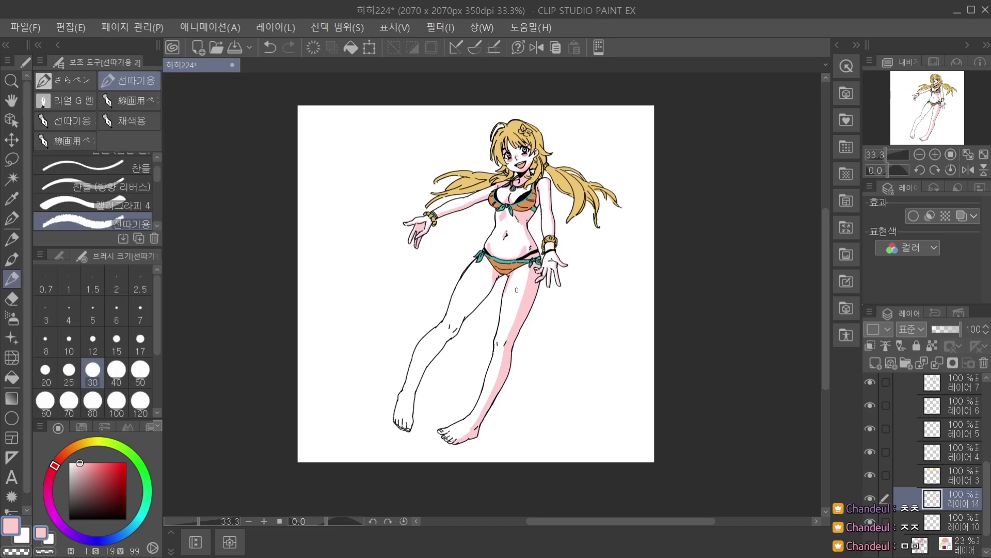
key("ctrl+s")
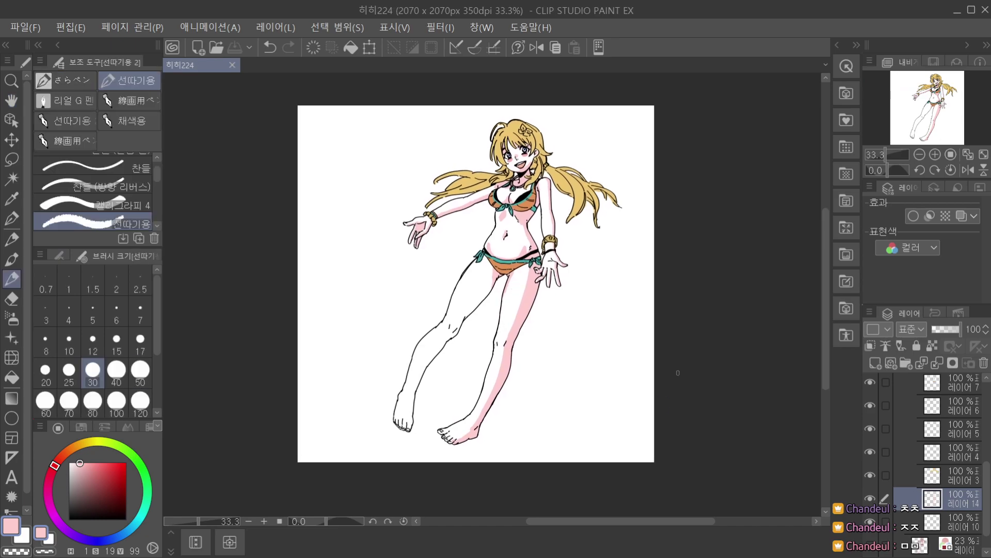
Draw the pale pink shadow boundary down the leg on the raised arm's side, from inner thigh to foot, undoing poor strokes.
key("ctrl+z")
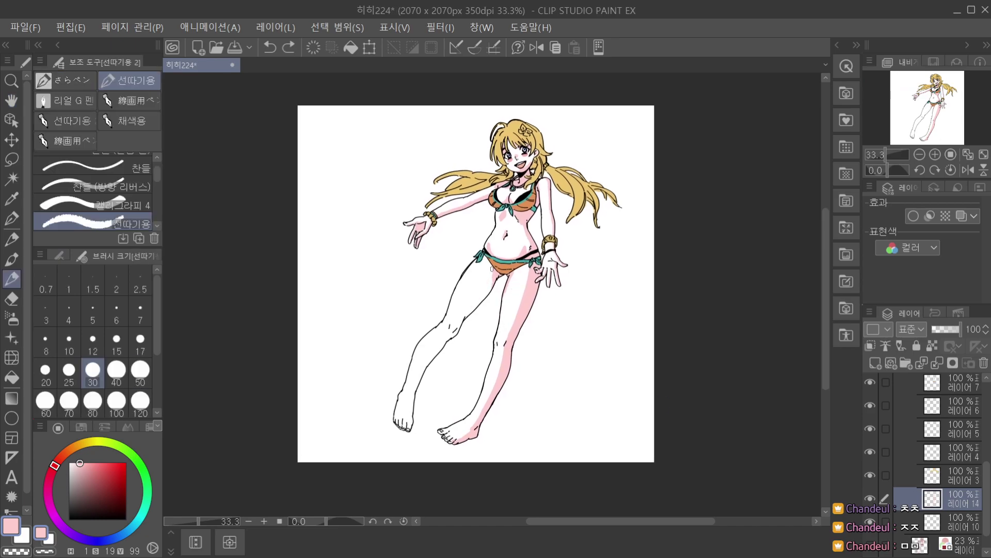
key("ctrl+z")
left_click_drag(499, 271, 473, 307)
key("ctrl+z")
left_click_drag(497, 265, 463, 315)
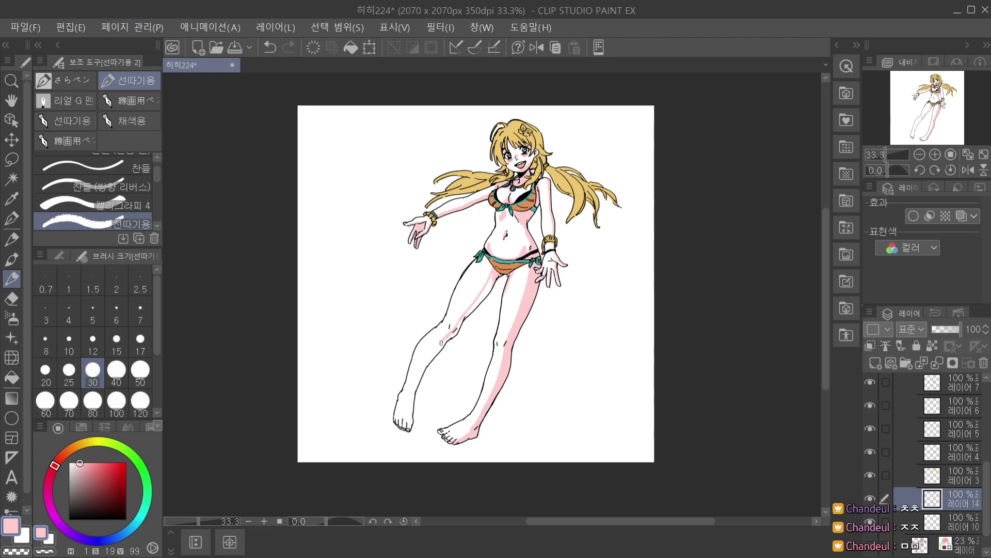
scroll(424, 369, "up", 1)
left_click_drag(452, 322, 405, 395)
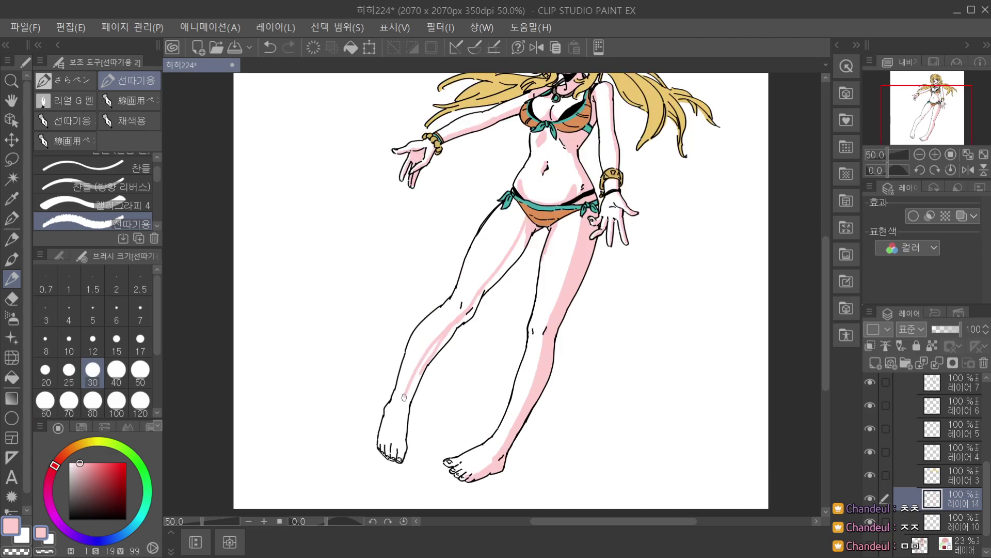
key("ctrl+z")
mouse_move(425, 358)
left_mouse_down()
mouse_move(403, 408)
mouse_move(401, 451)
left_mouse_up()
key("ctrl+z")
Fill the inner side of the leg on the raised arm's side pale pink, from thigh to foot.
key("g")
scroll(419, 391, "up", 1)
left_click_drag(442, 336, 531, 227)
key("p")
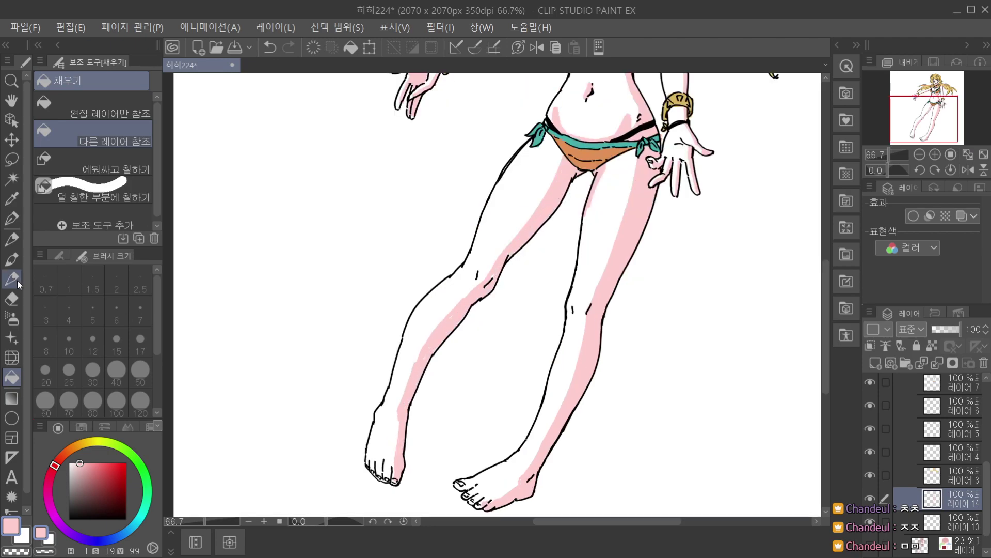
Add small pale pink shadows to the upper thigh and hip below the bikini knot on the raised arm's side, undoing stray strokes.
scroll(522, 229, "down", 3)
key("space")
left_click_drag(577, 232, 500, 280)
scroll(500, 280, "up", 2)
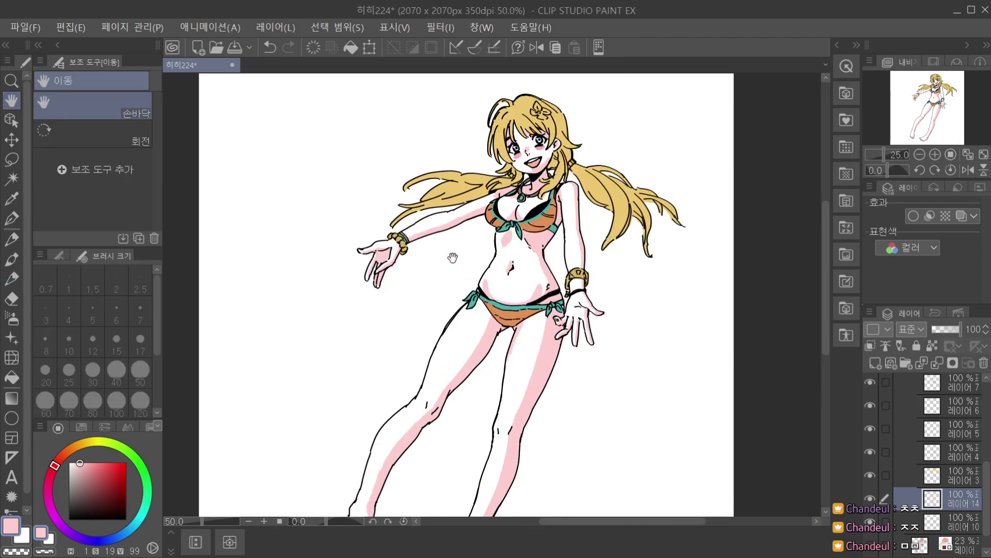
key("p")
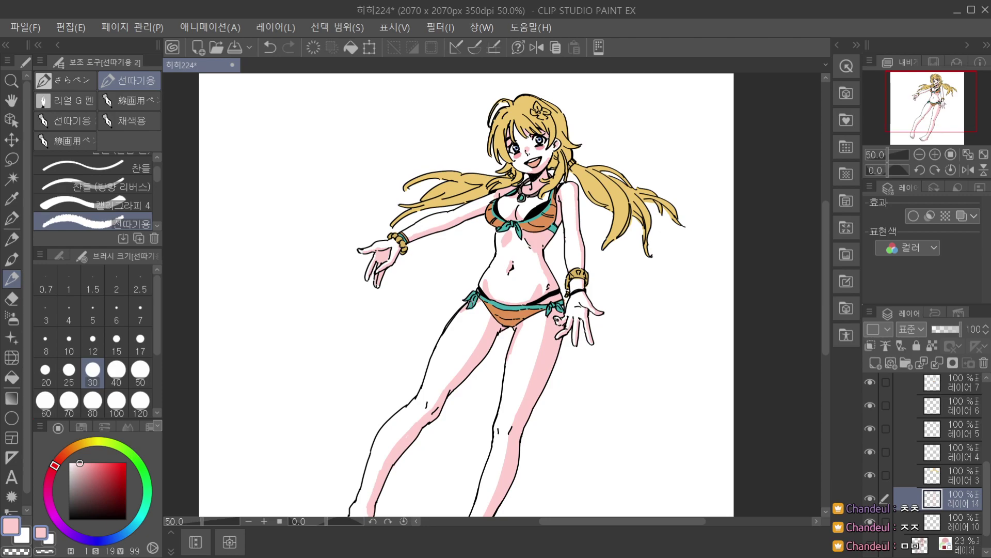
scroll(473, 288, "up", 1)
left_click_drag(454, 322, 444, 333)
key("ctrl+z")
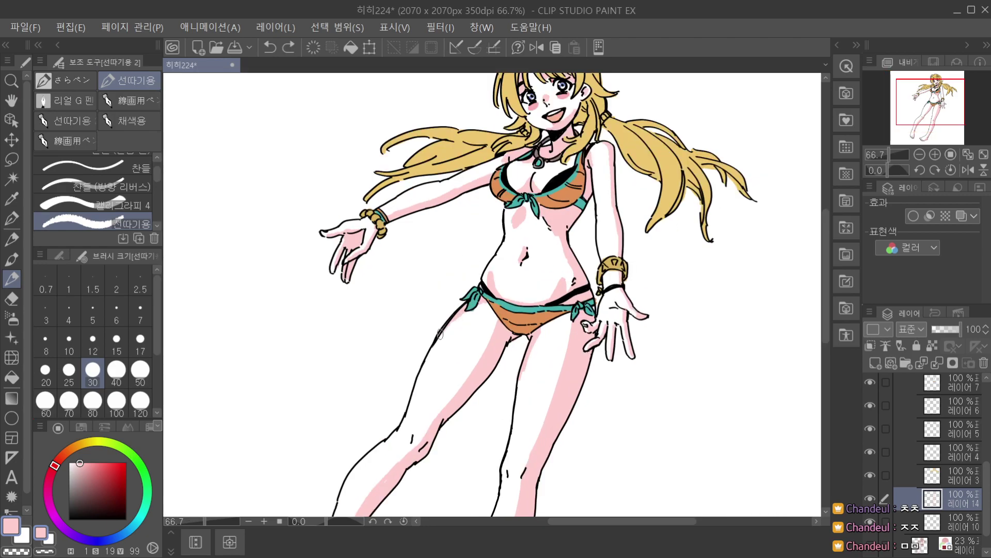
scroll(466, 268, "down", 3)
scroll(476, 281, "up", 1)
scroll(486, 274, "up", 2)
scroll(486, 274, "down", 2)
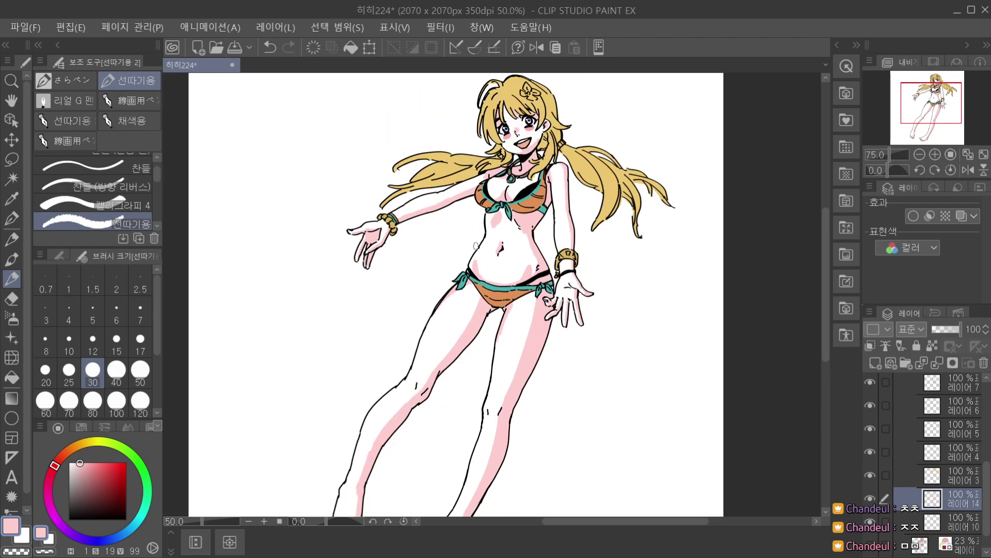
scroll(487, 273, "up", 1)
scroll(487, 273, "up", 1)
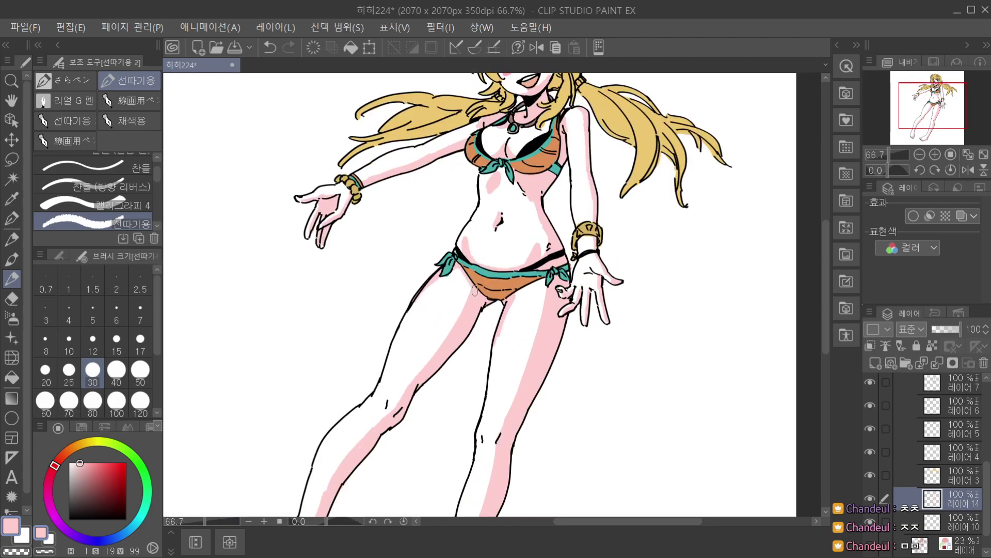
key("ctrl+z")
scroll(479, 265, "up", 1)
mouse_move(468, 266)
left_mouse_down()
mouse_move(474, 276)
mouse_move(464, 270)
left_mouse_up()
scroll(480, 248, "down", 3)
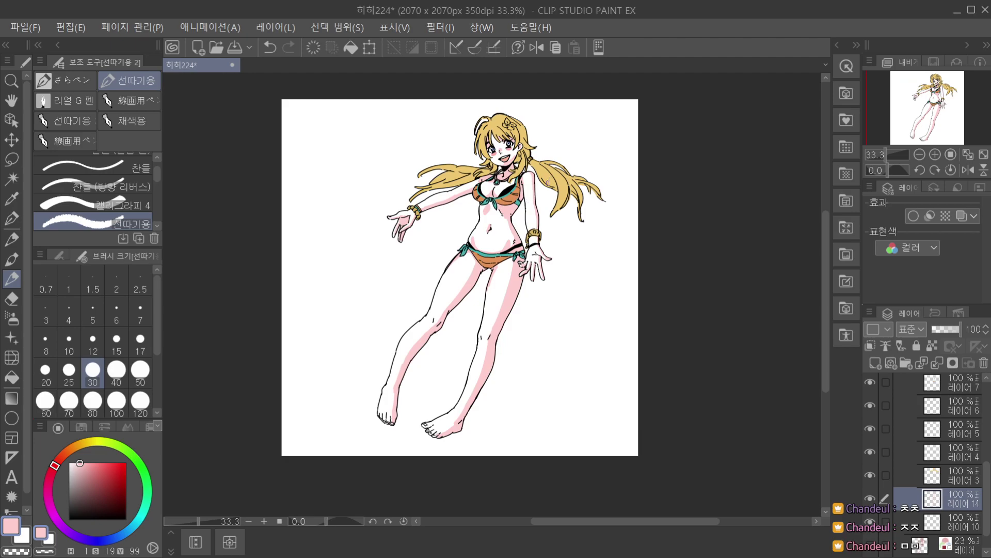
Make layer 10 (레이어 10) active and sample the darker blush pink from the face.
scroll(547, 181, "down", 1)
scroll(463, 242, "up", 2)
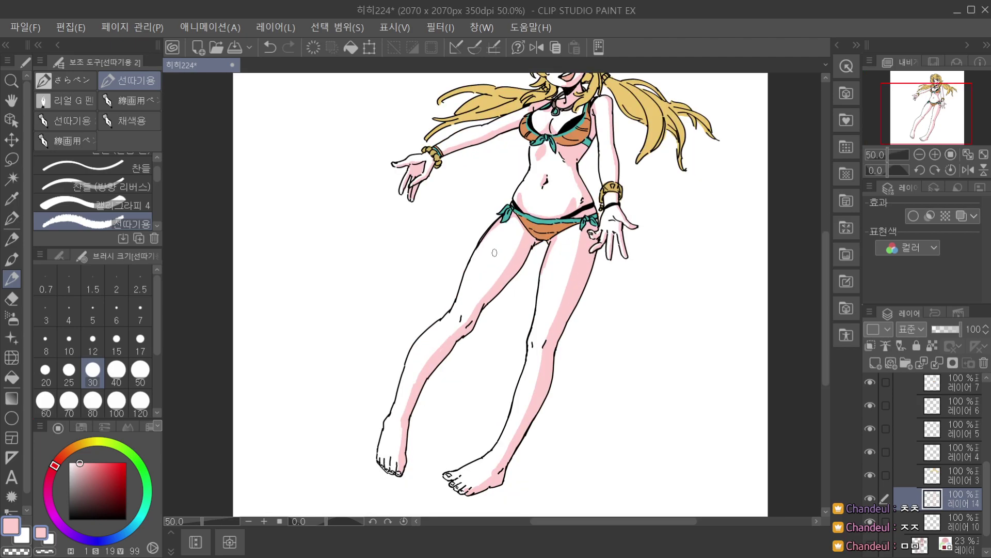
scroll(452, 305, "up", 2)
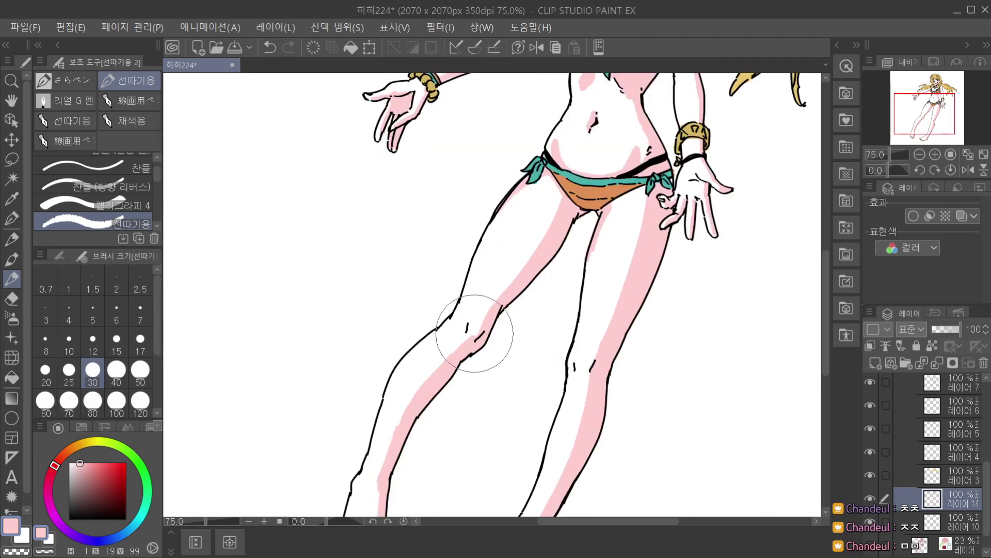
scroll(441, 368, "down", 2)
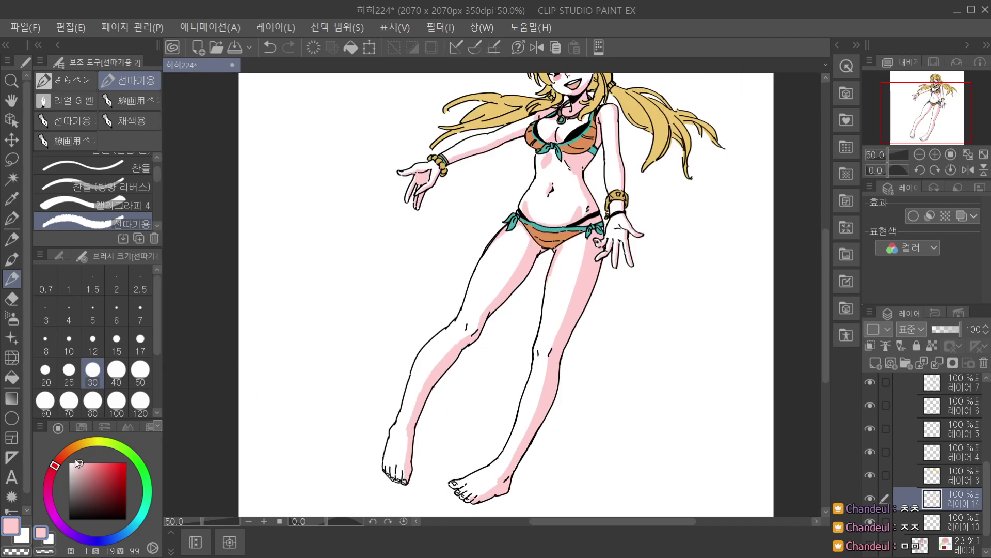
left_click_drag(922, 125, 928, 110)
left_click(871, 499)
left_click(872, 499)
left_click(909, 521)
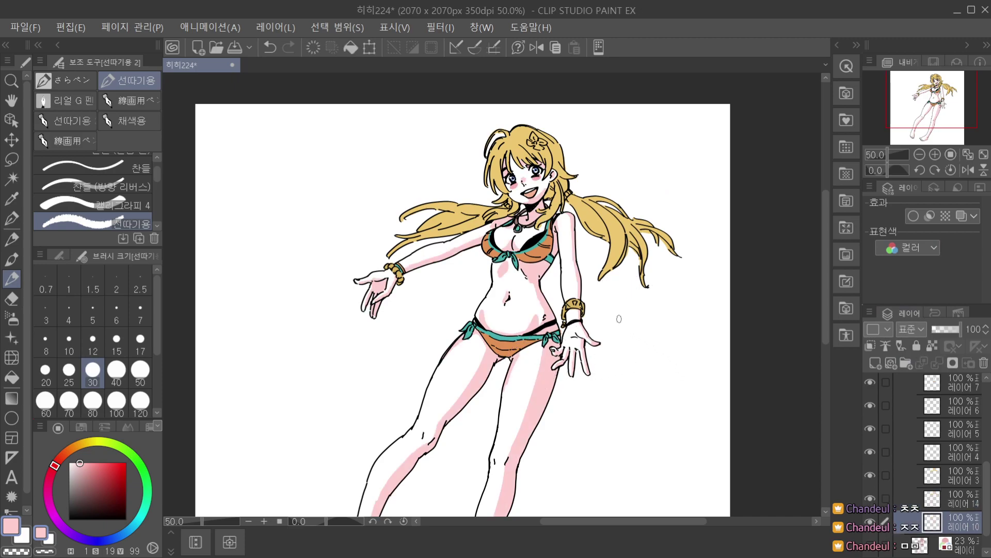
left_click(11, 198)
scroll(535, 176, "up", 2)
left_click(537, 181)
scroll(478, 178, "down", 1)
scroll(393, 203, "down", 1)
key("space")
left_click_drag(383, 335, 388, 266)
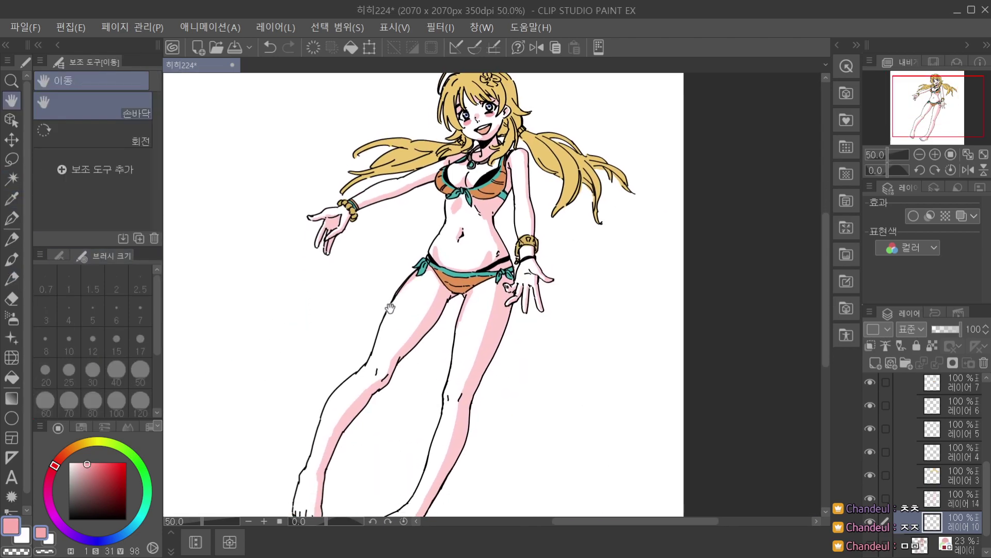
Paint darker pink blush on the knee of the leg on the raised arm's side.
key("ctrl+z")
left_click_drag(375, 371, 376, 377)
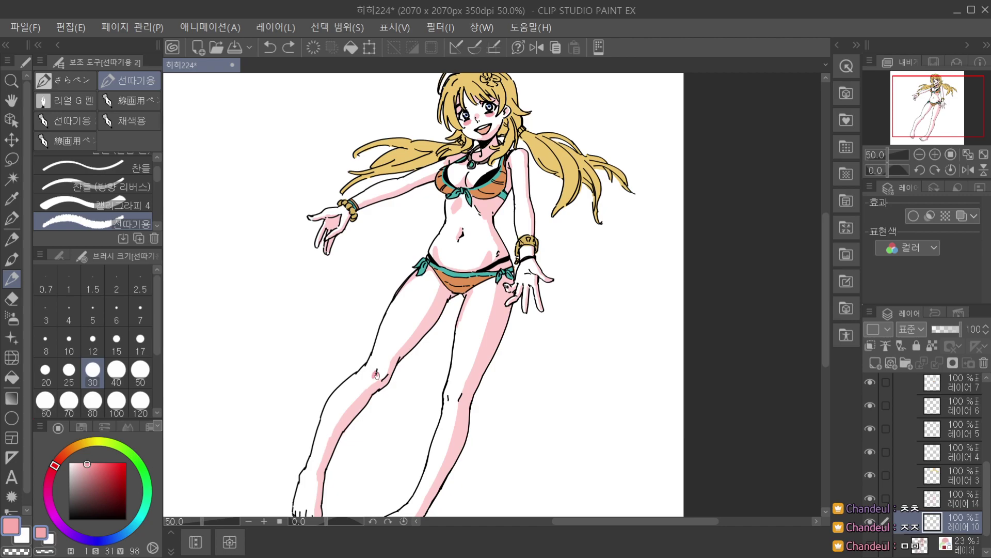
left_click_drag(930, 526, 934, 501)
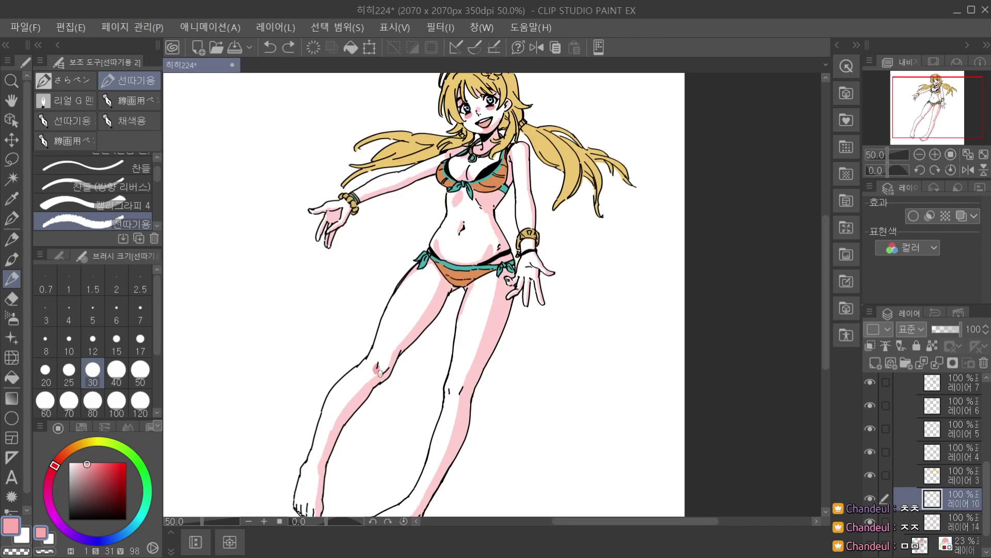
key("ctrl+z")
scroll(379, 371, "down", 1)
scroll(408, 306, "up", 2)
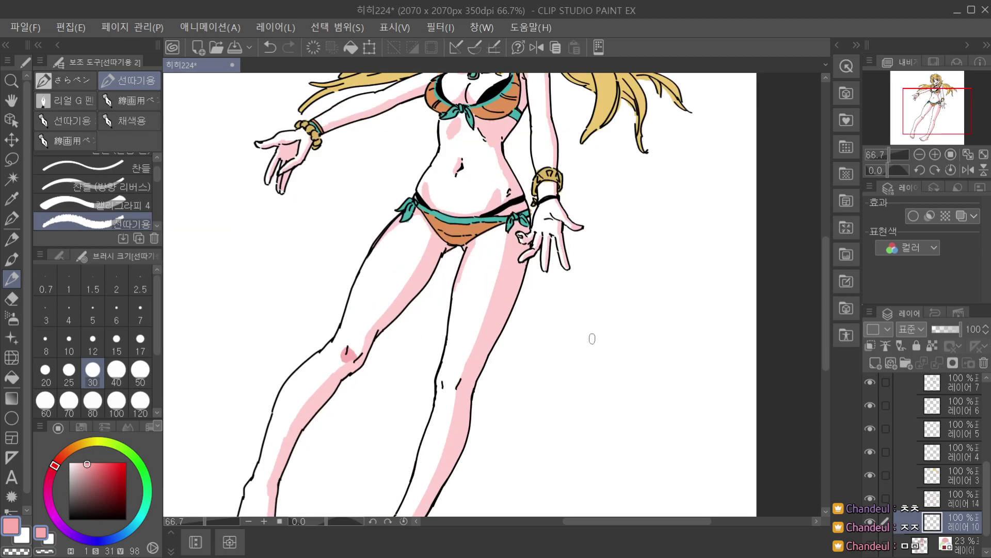
Move layer 10 above layer 14 and paint darker pink blush on the knee on the lowered arm's side.
left_click_drag(939, 526, 929, 470)
scroll(468, 341, "down", 2)
scroll(460, 364, "up", 2)
left_click_drag(455, 356, 462, 365)
scroll(472, 346, "down", 2)
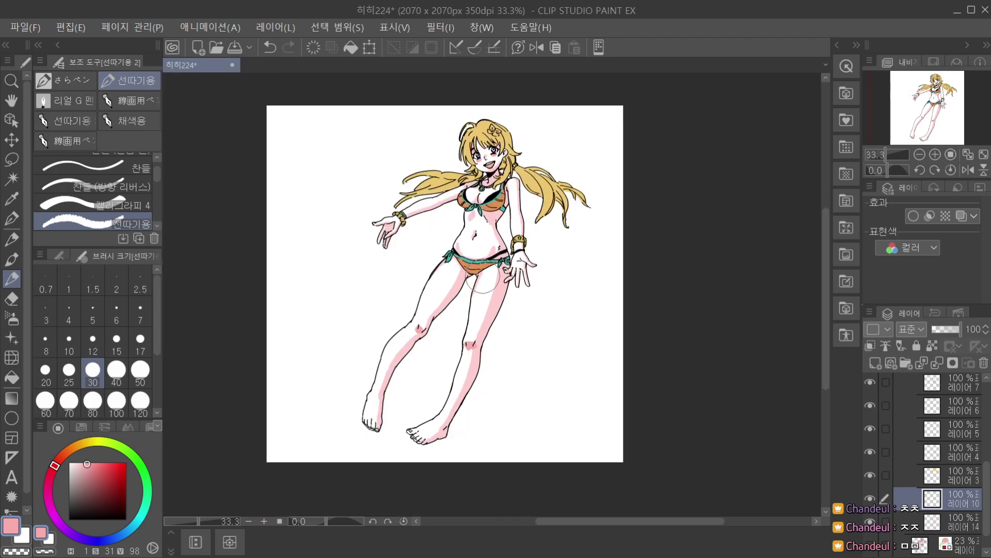
Paint darker pink blush on the ankles of both legs.
scroll(474, 293, "up", 1)
scroll(478, 348, "down", 2)
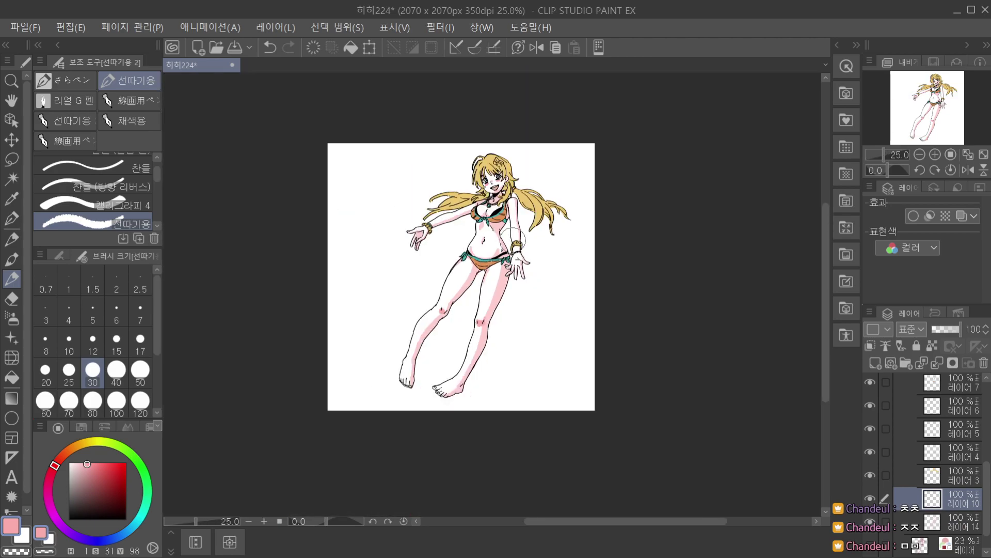
scroll(409, 365, "up", 3)
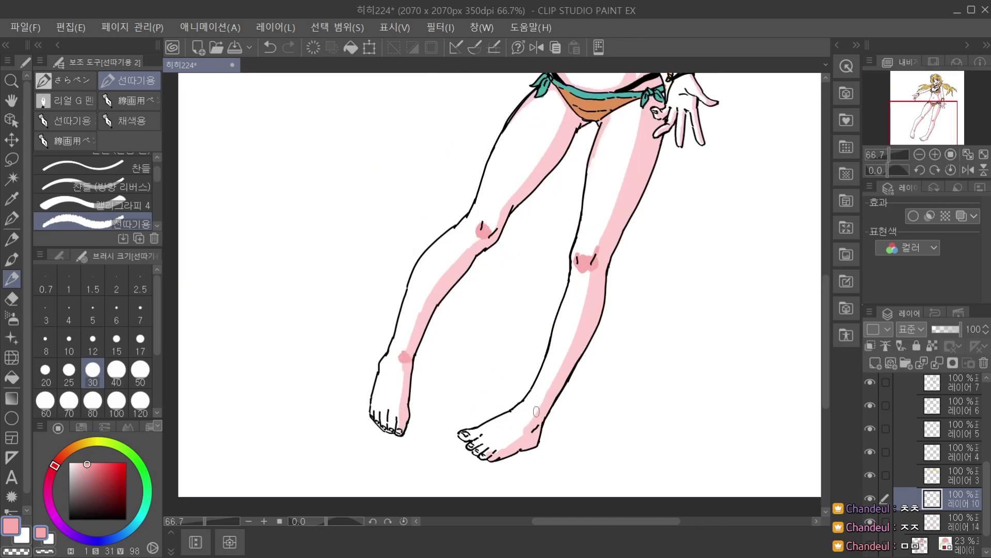
scroll(537, 408, "down", 3)
scroll(546, 395, "up", 3)
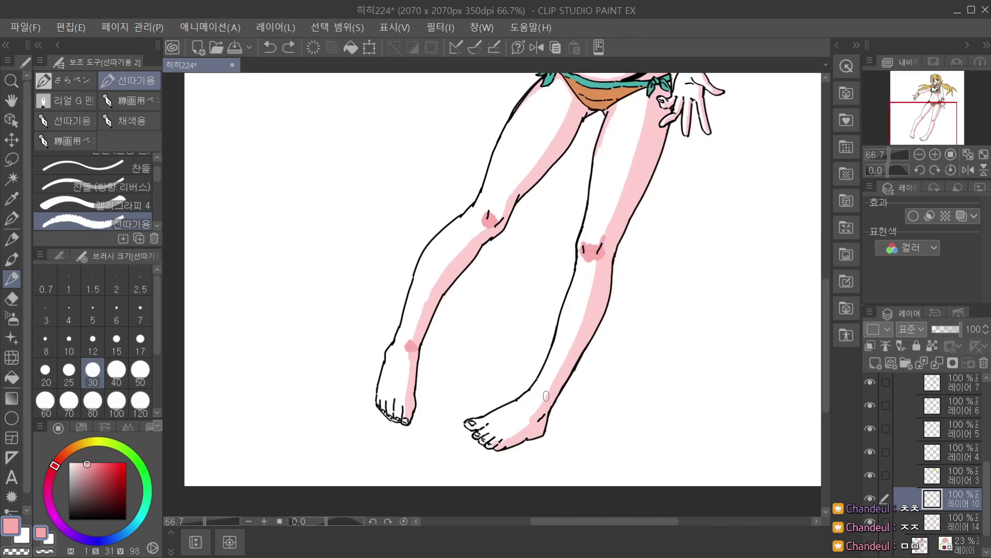
left_click_drag(550, 399, 548, 398)
Examine the blush and shading on the face, arms, hands and torso.
scroll(555, 371, "down", 3)
key("space")
left_click_drag(604, 258, 568, 337)
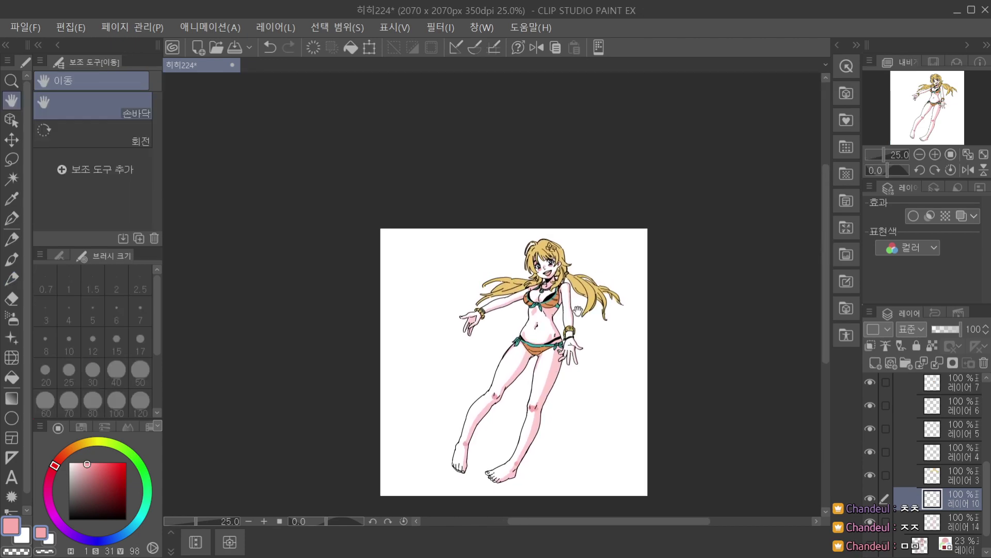
scroll(577, 311, "up", 1)
scroll(568, 321, "up", 1)
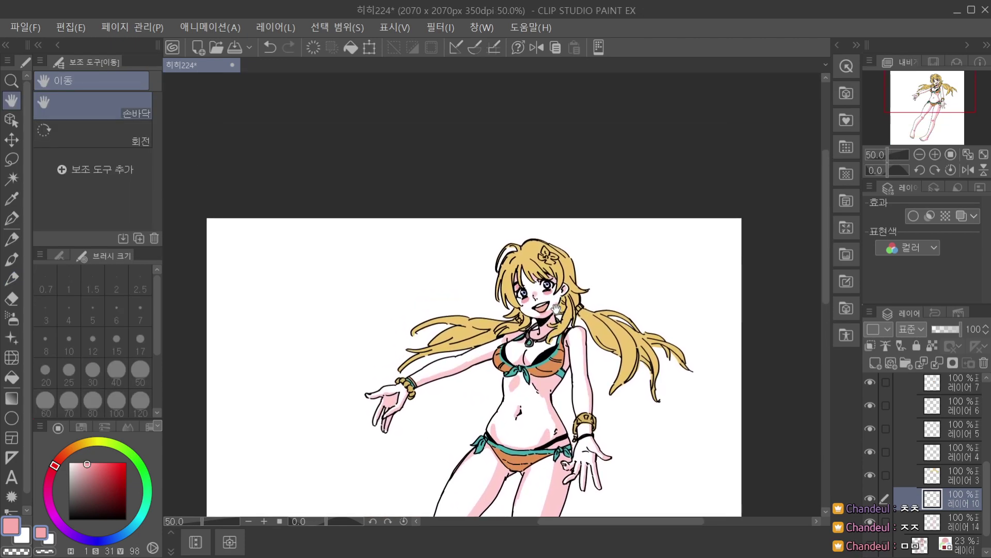
scroll(559, 362, "up", 1)
key("p")
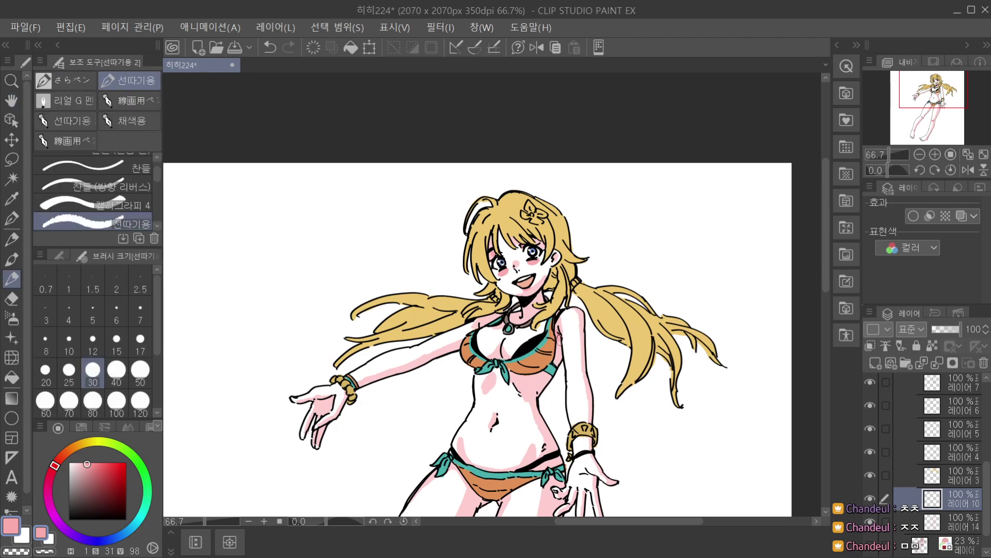
scroll(559, 338, "down", 1)
scroll(527, 321, "up", 2)
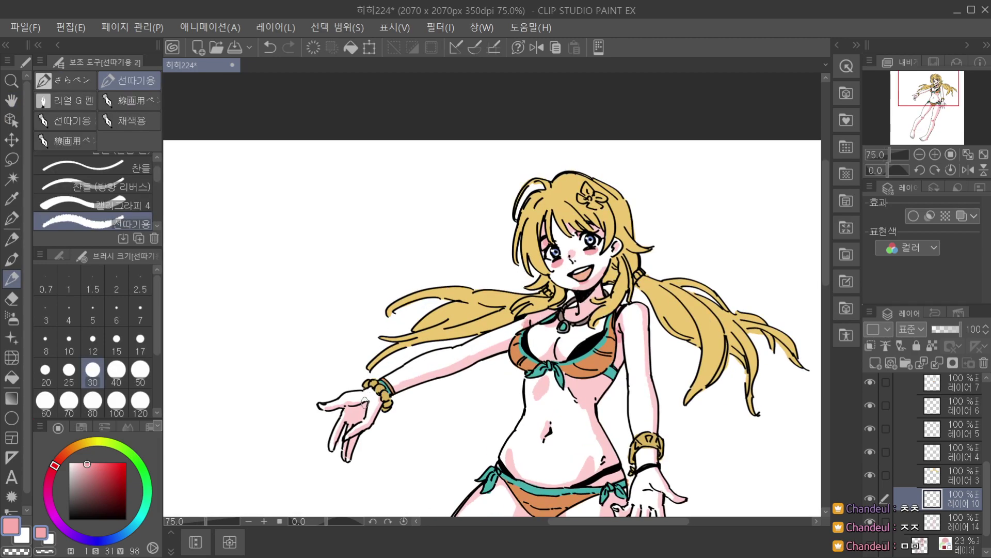
scroll(363, 408, "down", 2)
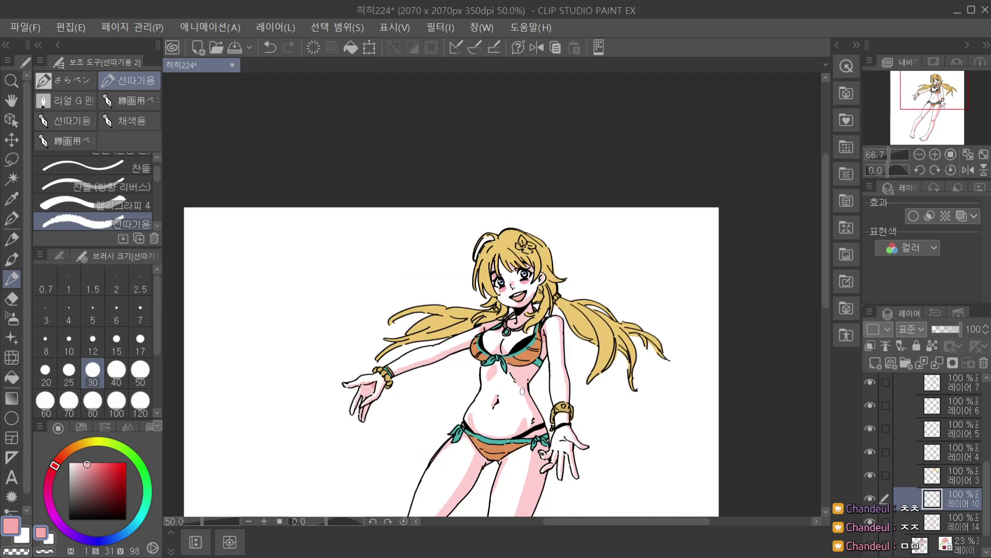
scroll(509, 383, "up", 2)
scroll(496, 405, "down", 2)
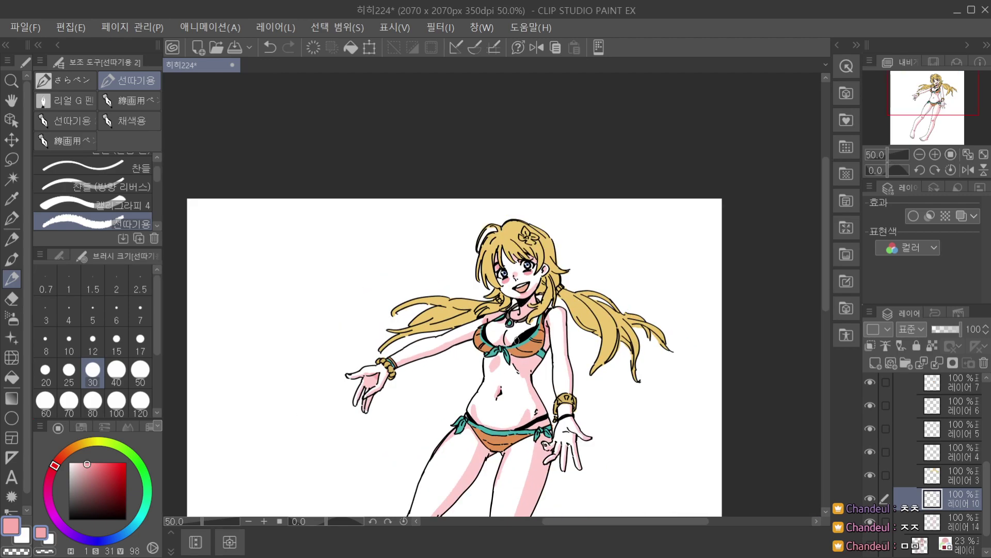
scroll(521, 351, "up", 2)
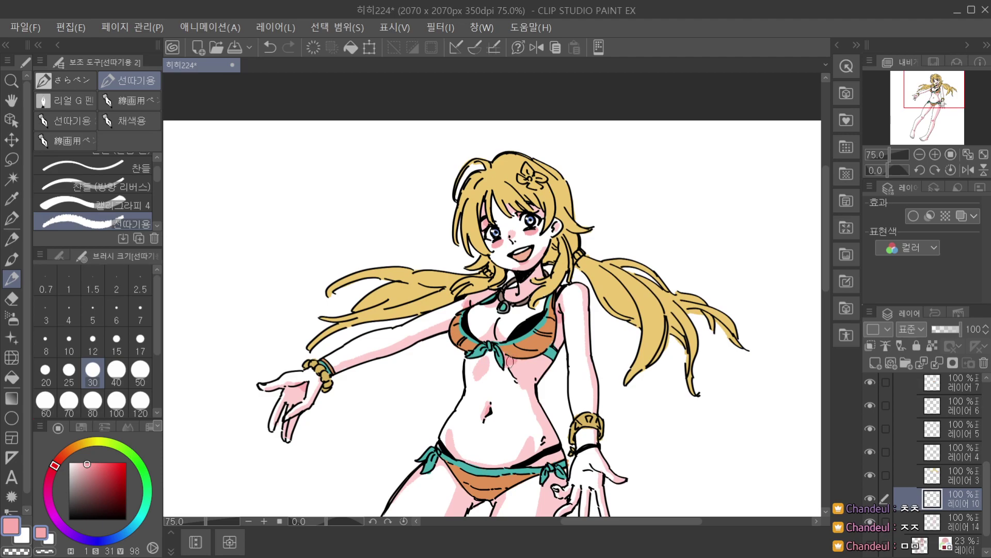
scroll(526, 356, "down", 2)
scroll(582, 255, "down", 1)
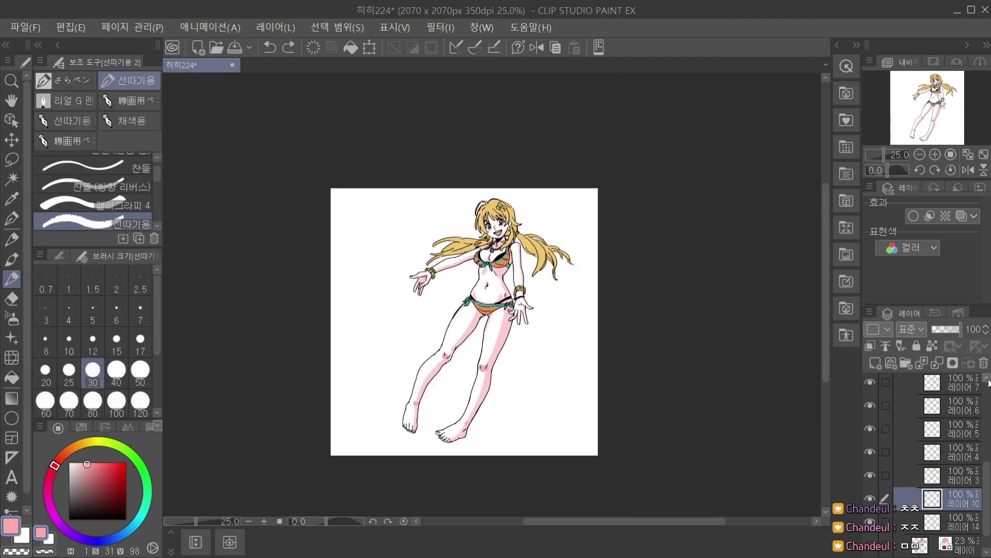
Toggle the colour layers' visibility to identify the hair layer, and add a new layer clipped to layer 3 (레이어 3).
scroll(935, 454, "up", 5)
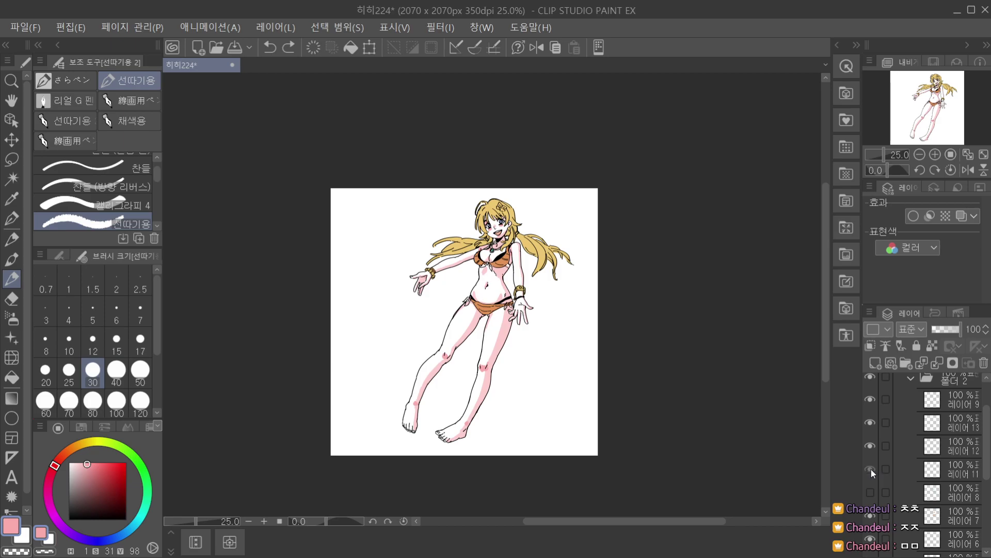
left_click(873, 513)
left_click(872, 513)
left_click(873, 514)
left_click(873, 513)
left_click(872, 397)
scroll(873, 444, "down", 3)
left_click(873, 496)
left_click(873, 496)
left_click(909, 497)
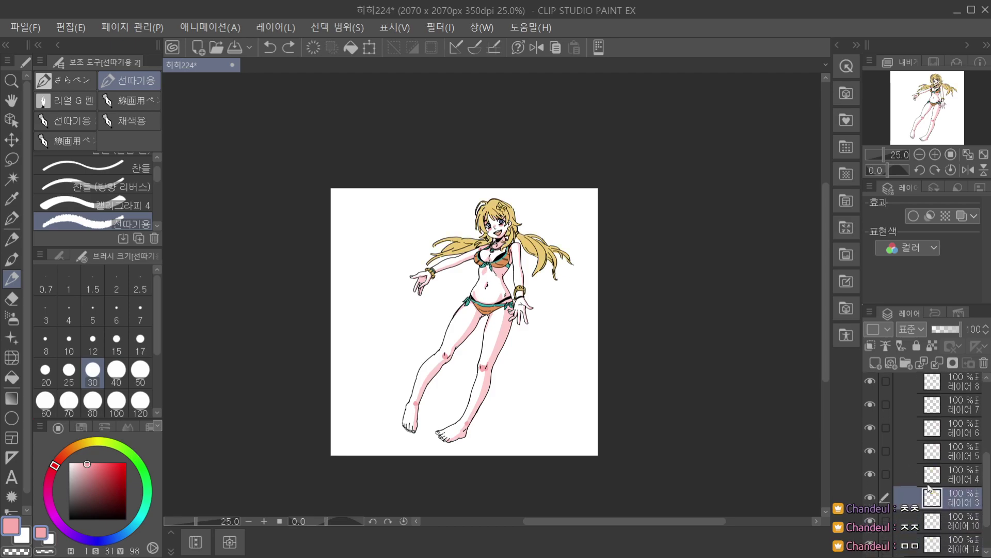
left_click(875, 363)
left_click(69, 463)
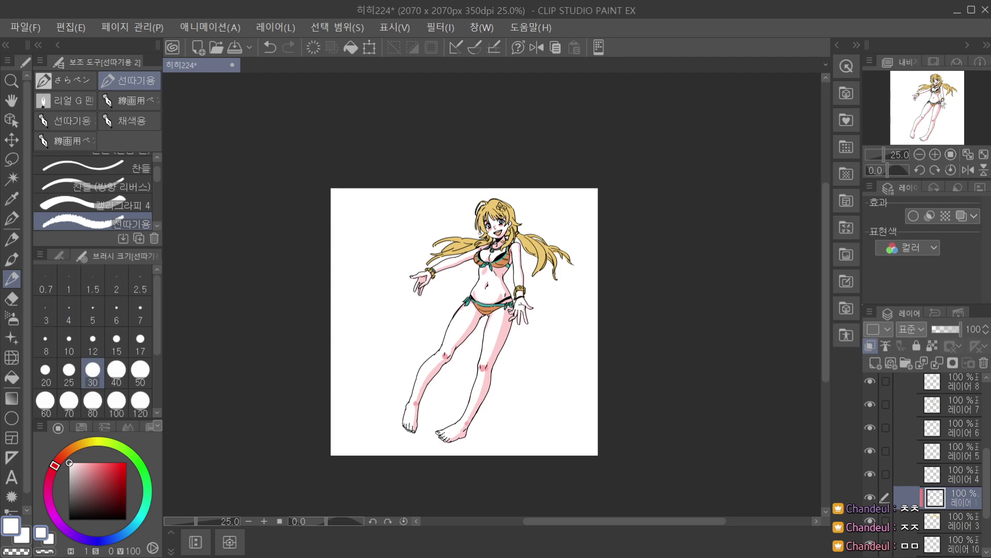
scroll(472, 233, "up", 3)
key("ctrl+z")
left_click_drag(434, 252, 466, 254)
key("ctrl+z")
Sample the hair's yellow and lighten it to a pale cream (H 42, S 7, V 96) for the highlights.
left_click(12, 199)
left_click(421, 261)
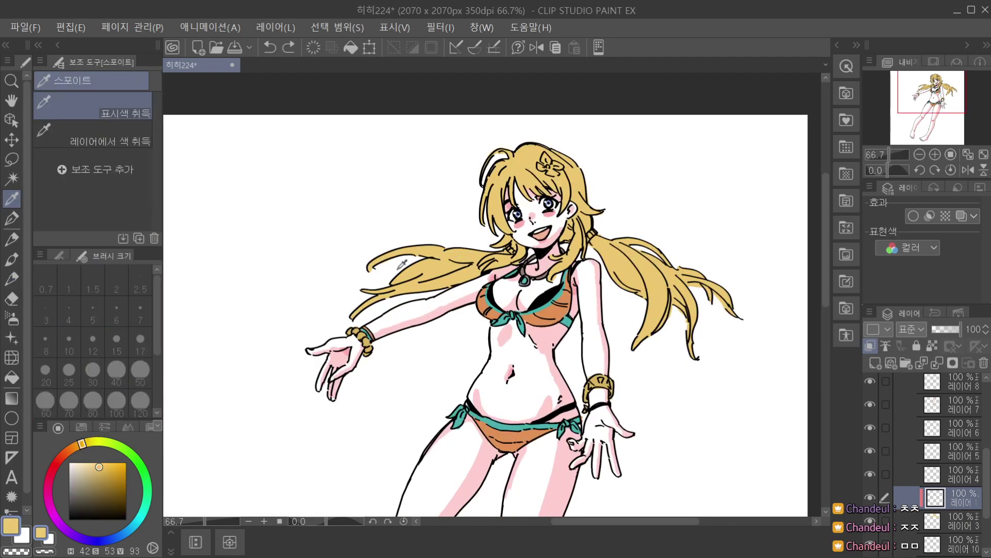
left_click(76, 466)
left_click(11, 279)
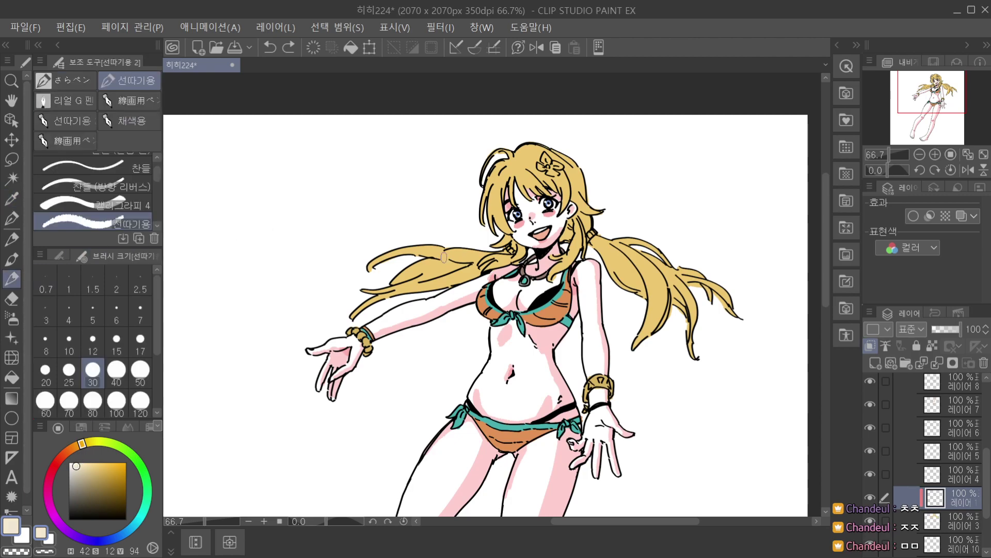
scroll(427, 265, "down", 3)
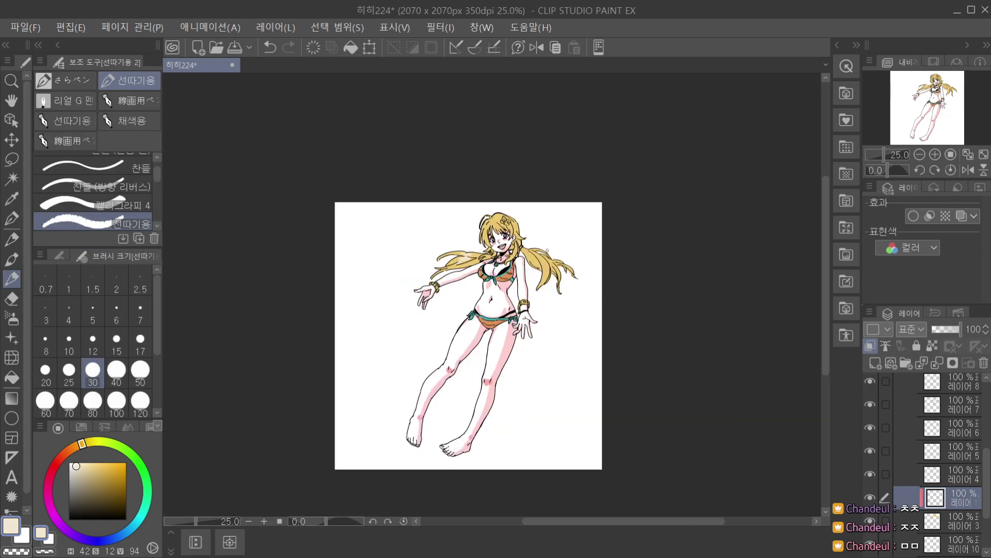
scroll(398, 285, "up", 2)
left_click(73, 463)
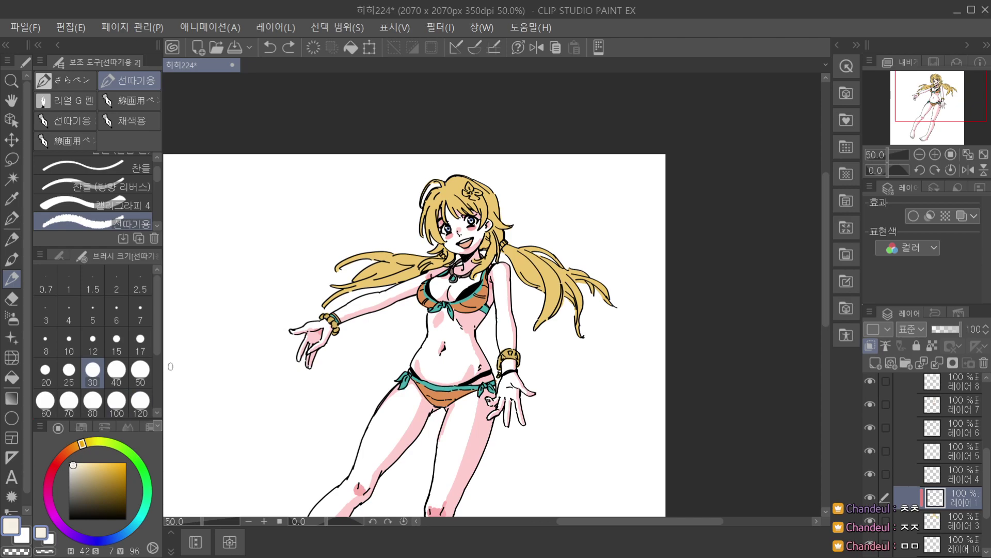
Paint pale cream highlights on the pigtail on the raised arm's side, undoing stray strokes.
scroll(400, 259, "up", 1)
mouse_move(398, 264)
left_mouse_down()
mouse_move(383, 279)
mouse_move(373, 273)
mouse_move(385, 262)
mouse_move(358, 270)
mouse_move(391, 267)
left_mouse_up()
key("ctrl+z")
key("ctrl+z")
scroll(390, 279, "down", 2)
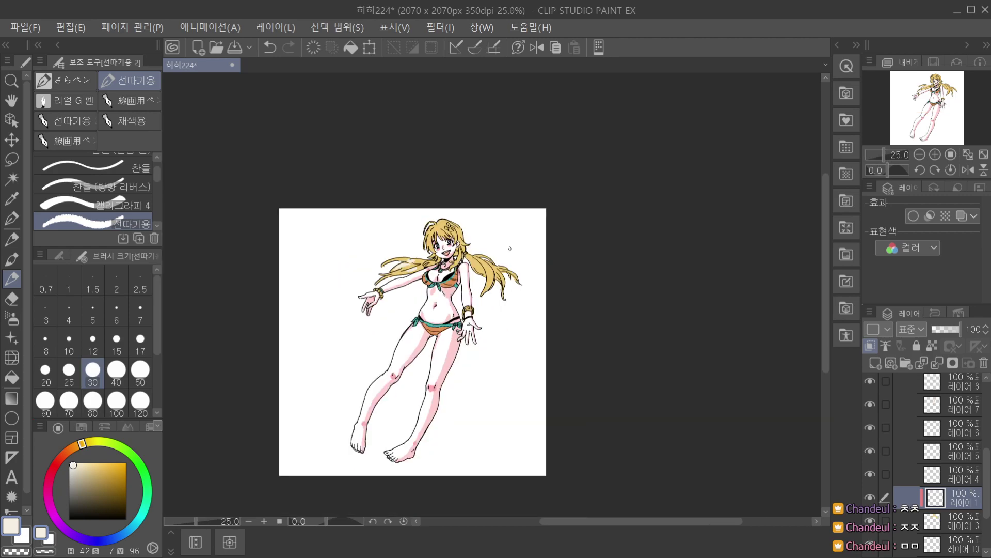
scroll(384, 247, "up", 2)
scroll(377, 214, "down", 1)
scroll(367, 259, "up", 1)
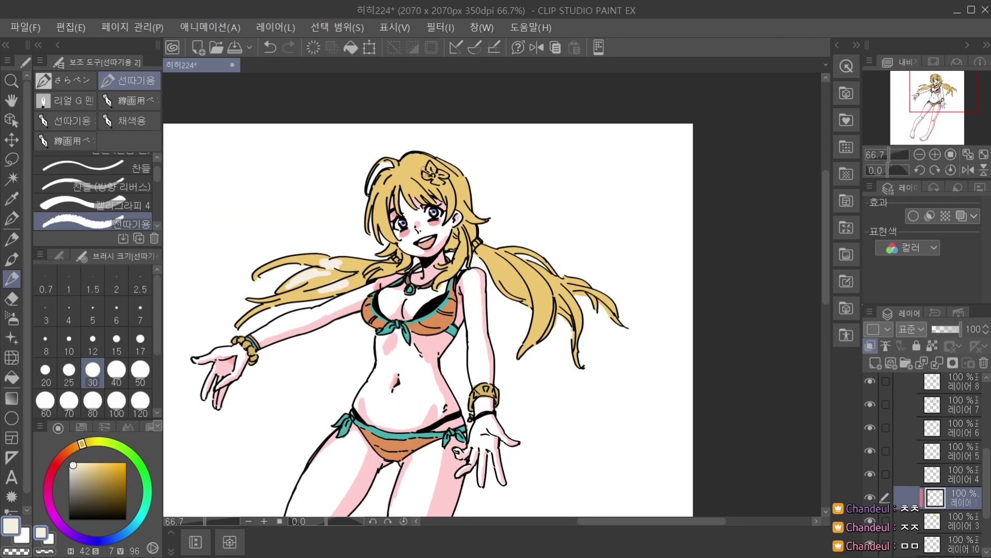
Paint pale cream highlights across the bangs and crown of the hair.
left_click_drag(383, 200, 429, 184)
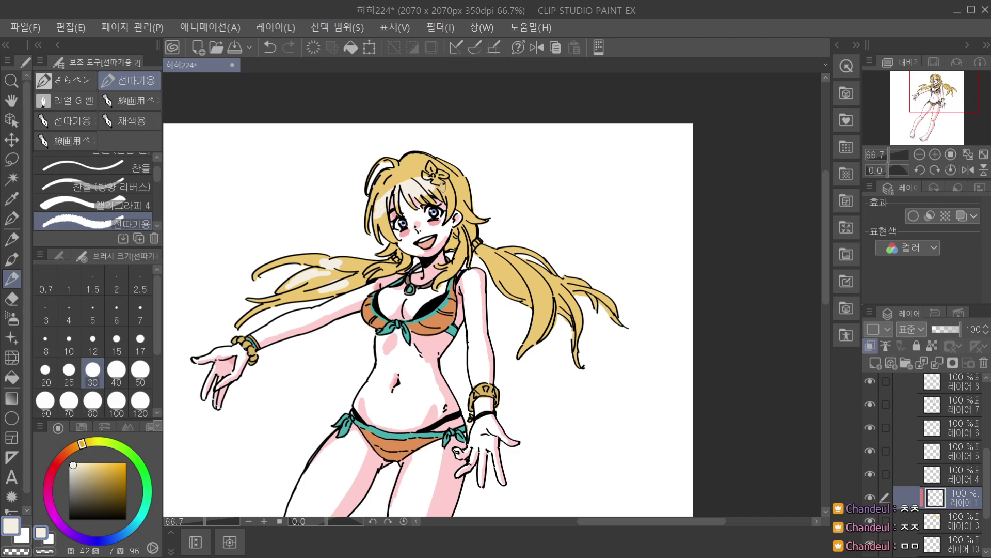
scroll(362, 233, "down", 1)
scroll(362, 232, "up", 2)
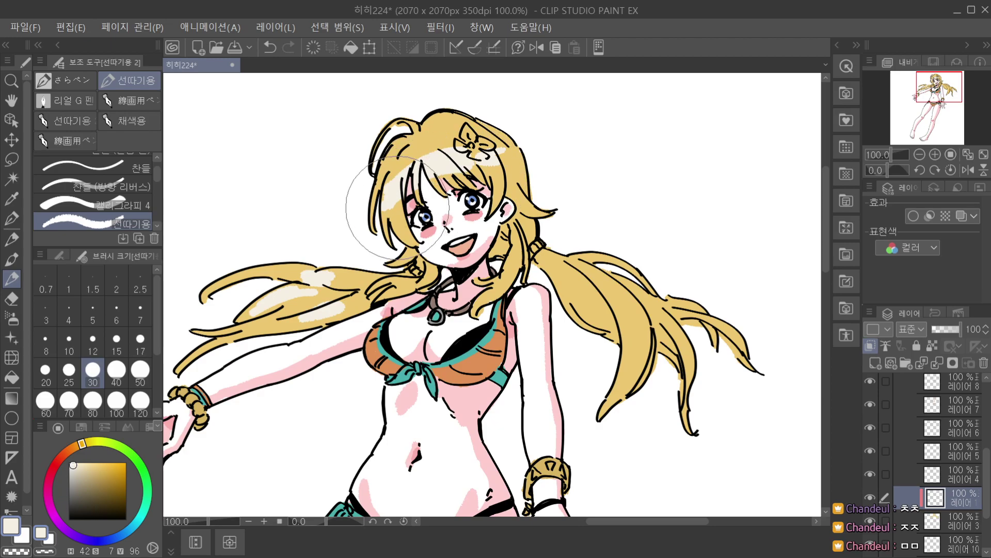
scroll(408, 202, "down", 2)
scroll(430, 179, "up", 1)
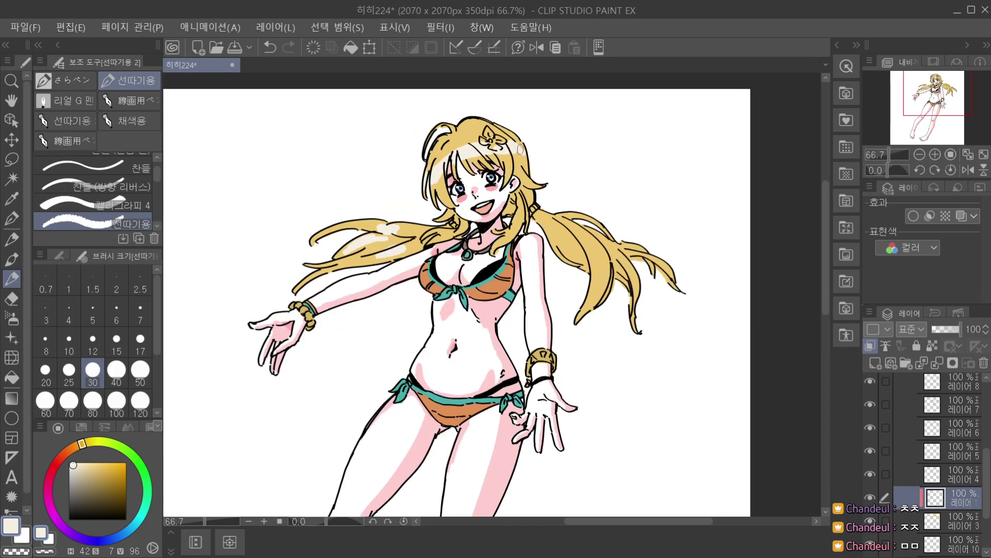
Paint pale cream highlights along the strands of the pigtail on the lowered arm's side.
scroll(522, 152, "down", 1)
scroll(529, 138, "up", 1)
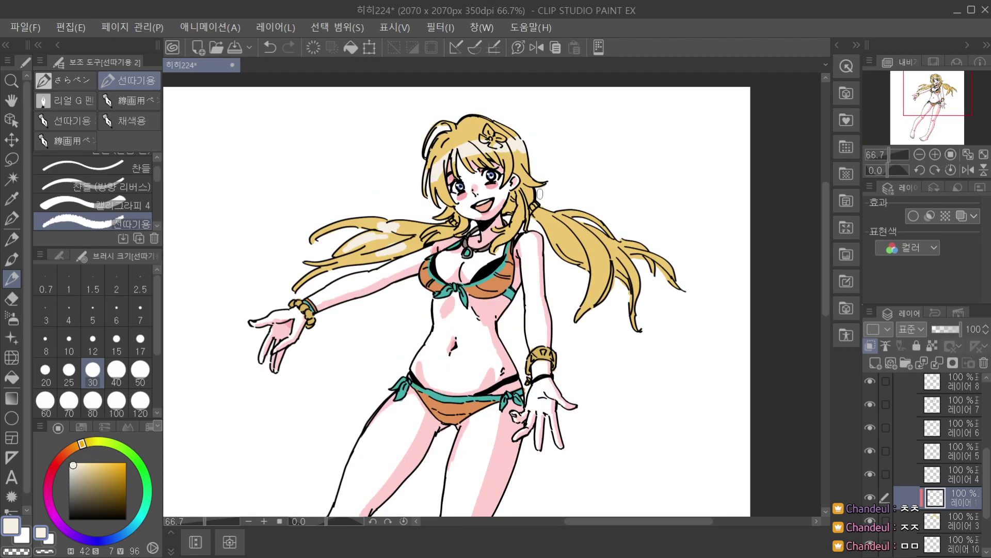
mouse_move(585, 234)
left_mouse_down()
mouse_move(578, 229)
mouse_move(596, 246)
left_mouse_up()
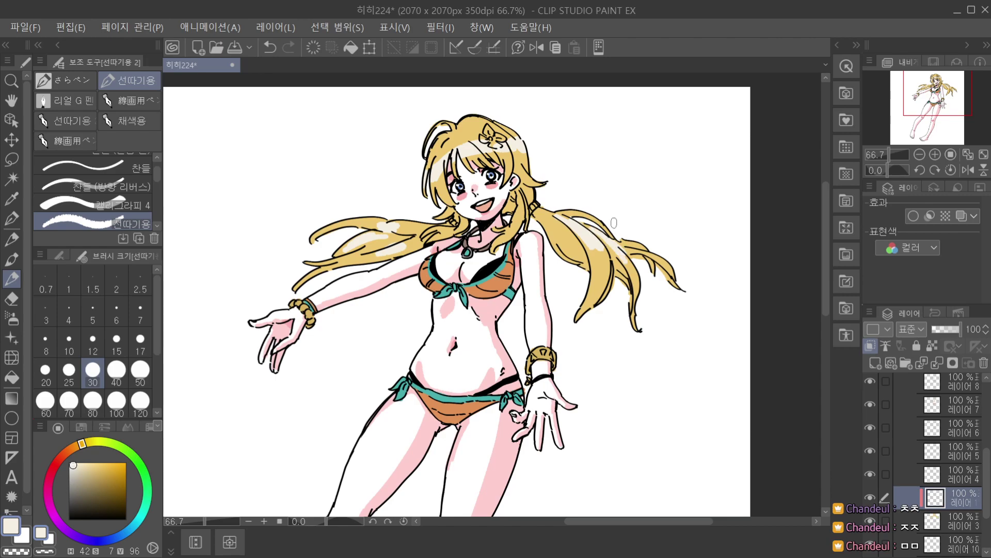
scroll(617, 190, "down", 2)
key("space")
left_click_drag(669, 261, 568, 341)
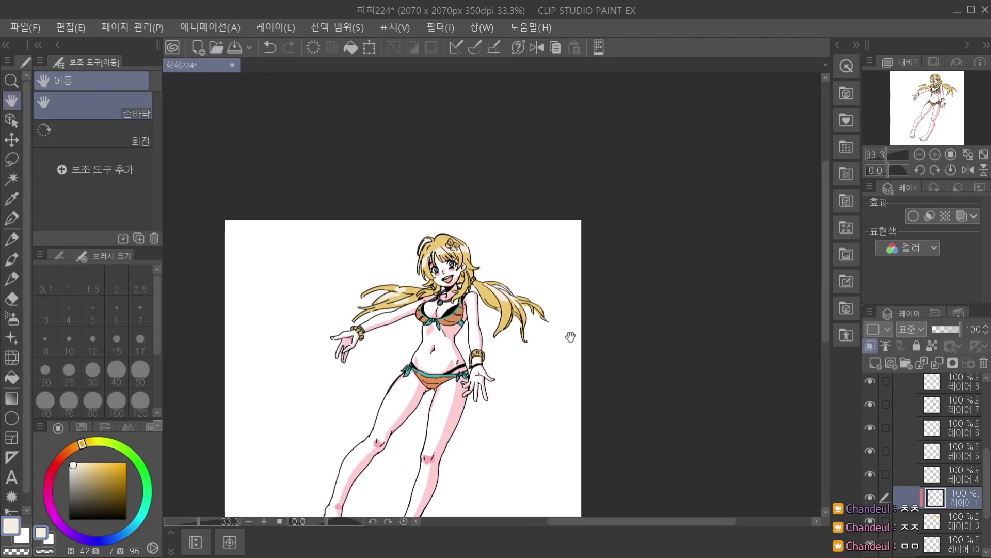
mouse_move(614, 310)
left_mouse_down()
mouse_move(620, 286)
mouse_move(617, 297)
left_mouse_up()
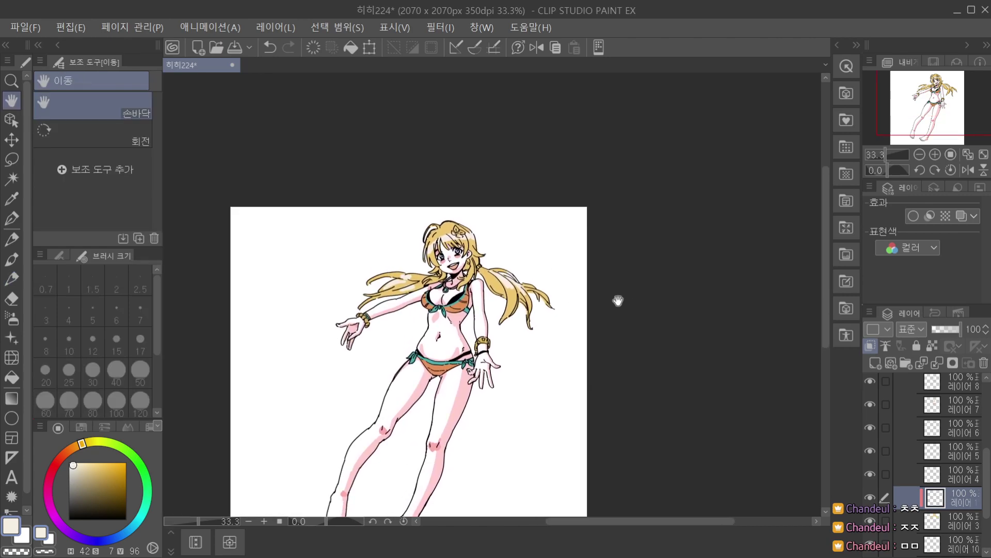
Add a new layer above layer 9 (레이어 9) and sample the orange from the bikini top for painting.
key("p")
left_click_drag(987, 466, 987, 412)
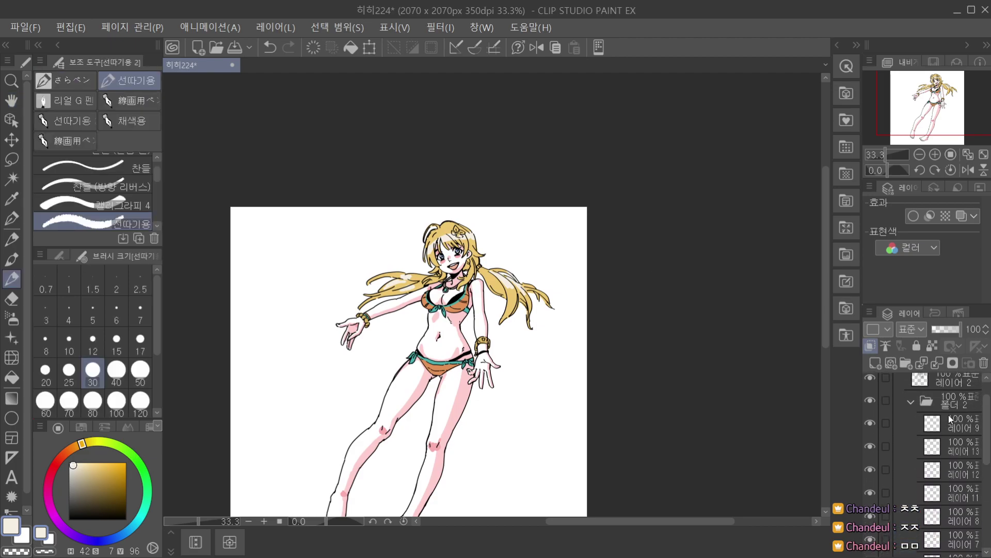
left_click(947, 427)
scroll(348, 331, "up", 2)
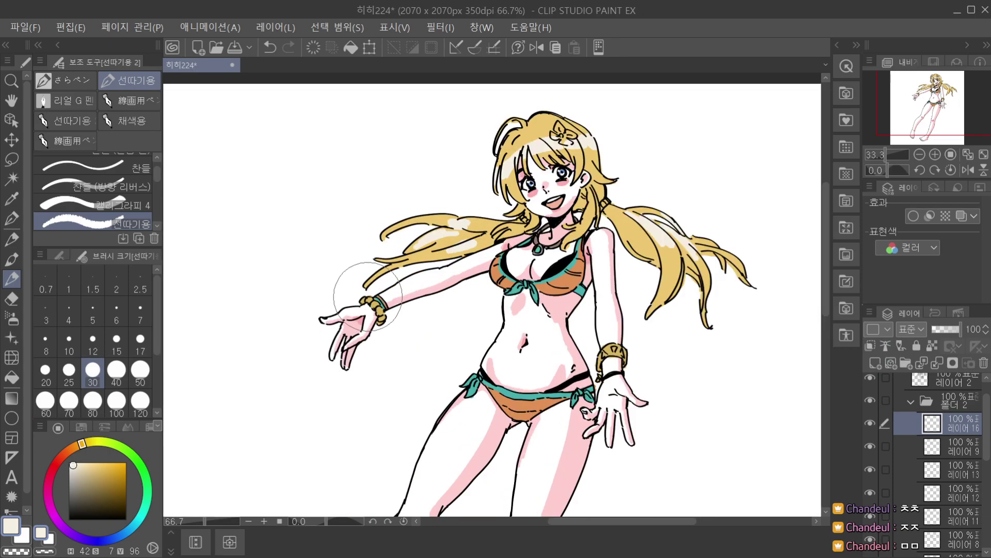
left_click(9, 202)
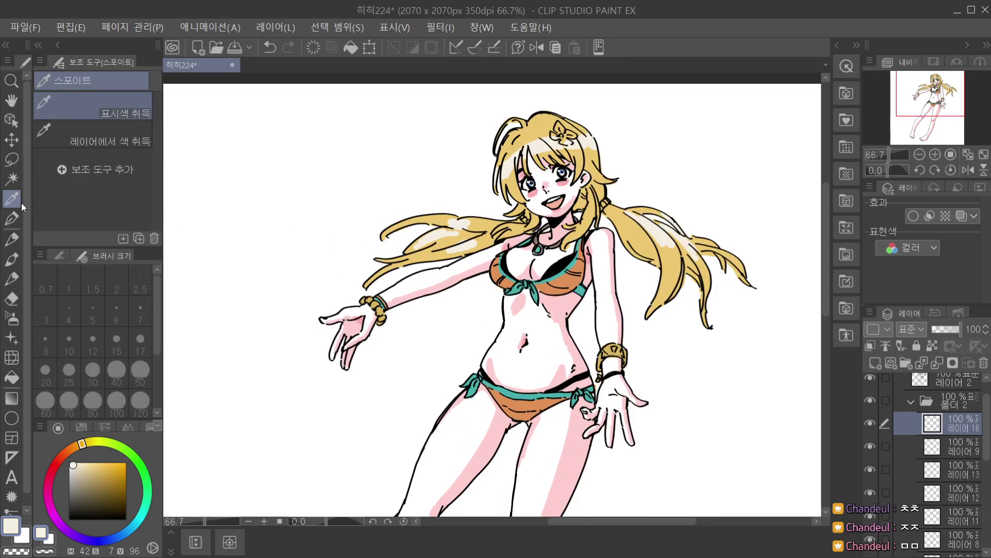
left_click(570, 278)
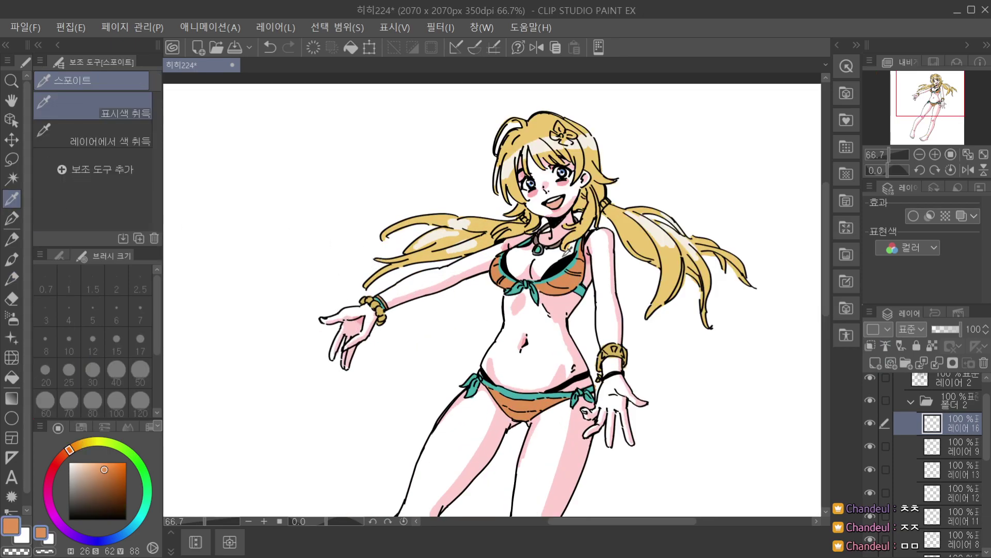
left_click(12, 279)
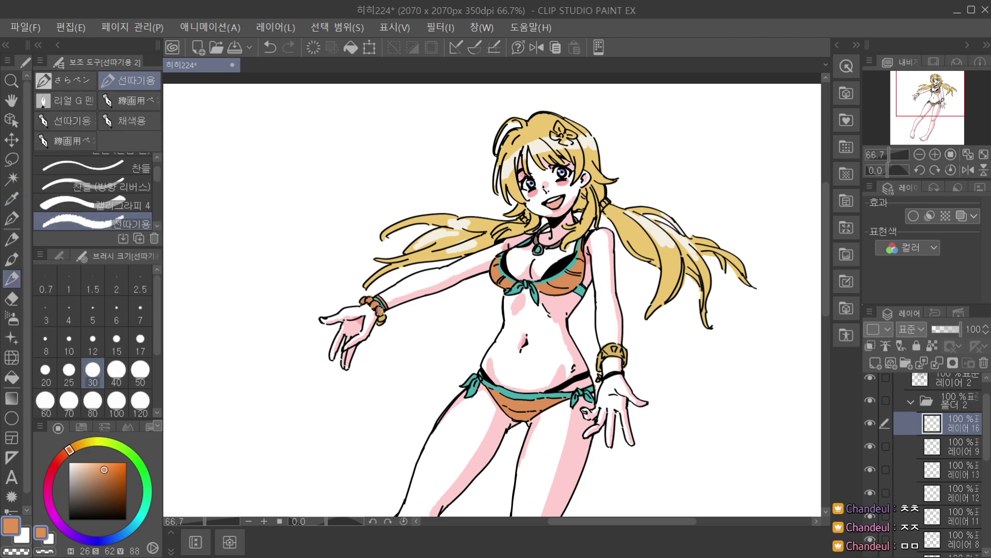
Colour the beaded bracelet on the raised arm and the hair ties orange.
scroll(464, 228, "up", 2)
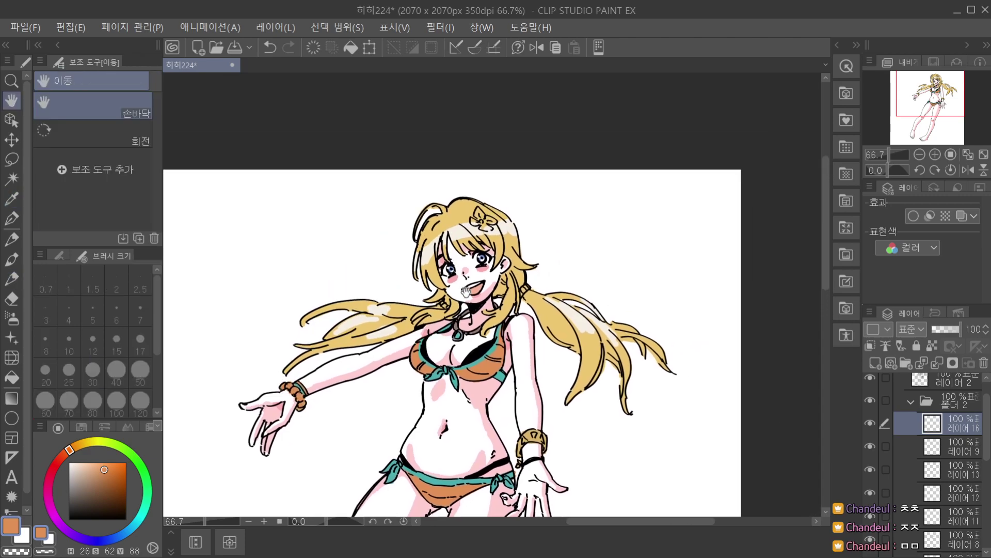
left_click_drag(592, 286, 601, 269)
scroll(605, 261, "down", 2)
left_click_drag(550, 307, 449, 326)
scroll(446, 220, "down", 2)
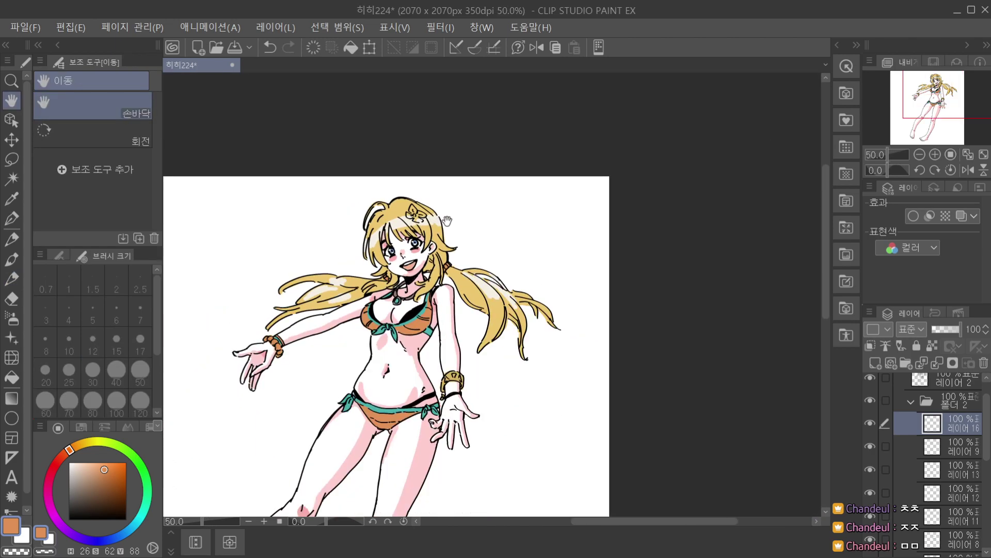
left_click_drag(444, 240, 447, 288)
Add a new layer above layer 16 (레이어 16) and switch the drawing colour to white.
left_click(875, 361)
key("x")
scroll(410, 263, "up", 2)
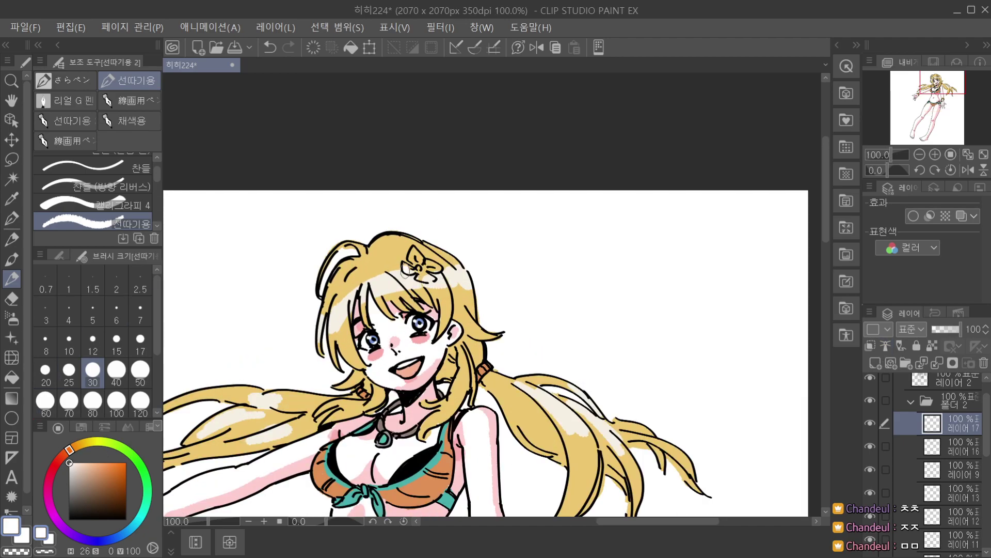
Paint the petals of the flower hair ornament white on layer 17 (레이어 17).
scroll(419, 251, "up", 1)
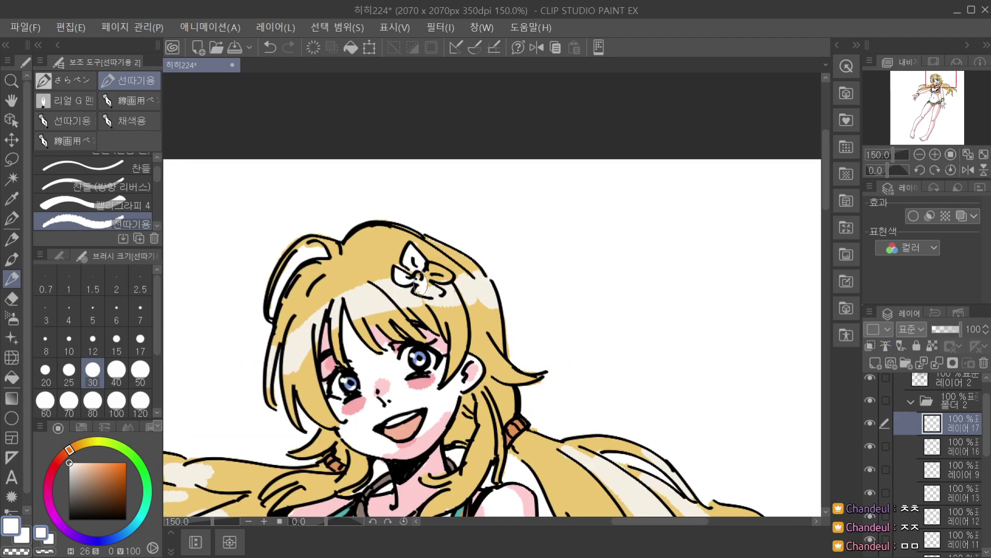
left_click_drag(426, 273, 436, 277)
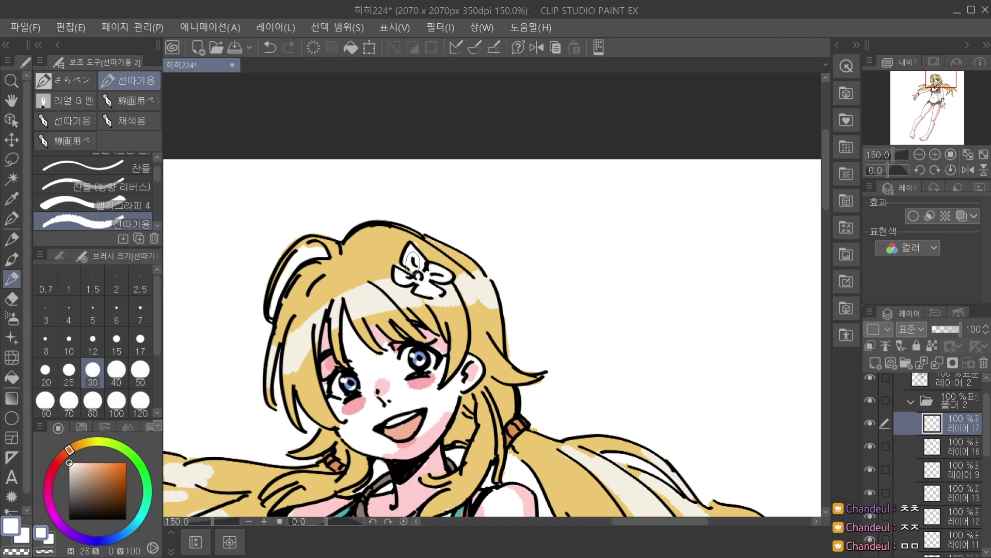
Add a new layer above layer 17 (레이어 17) and paint the hair flower's centre pale yellow, adjusted from the sampled hair colour.
left_click(875, 363)
left_click(11, 198)
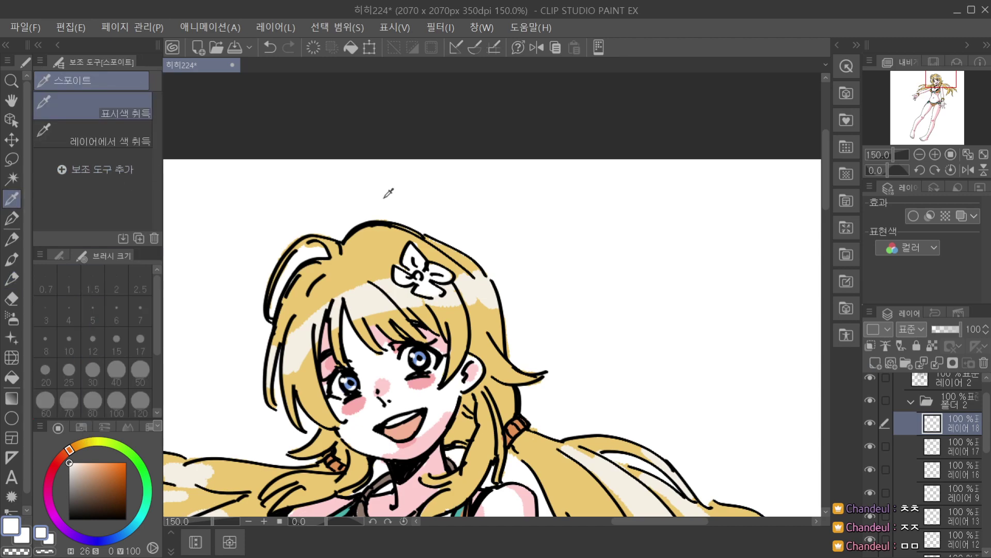
left_click(377, 252)
left_click(88, 466)
left_click_drag(79, 445, 89, 441)
left_click(93, 468)
left_click(12, 278)
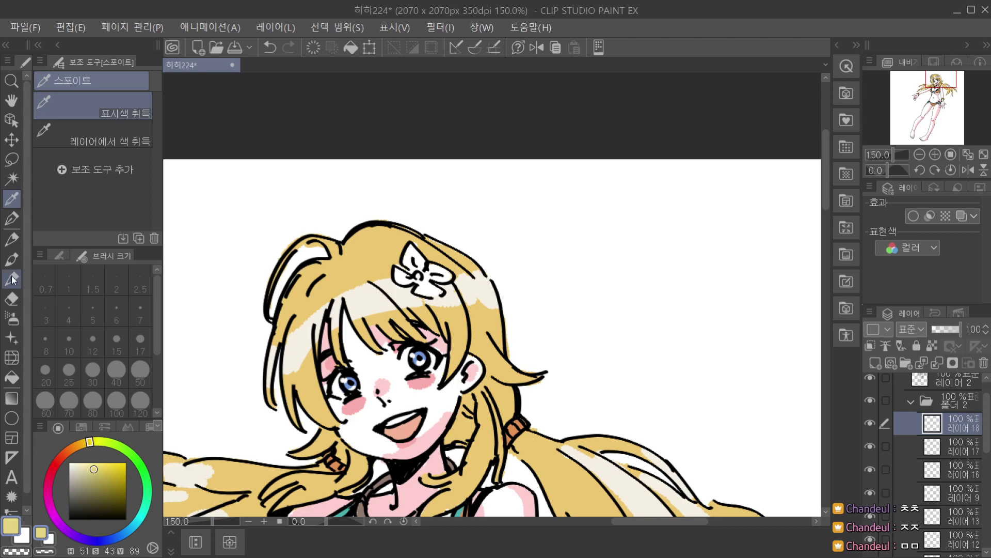
left_click_drag(420, 274, 427, 282)
Select the colouring folder 폴더 2 and collapse it, with the whole figure in view.
scroll(443, 235, "down", 2)
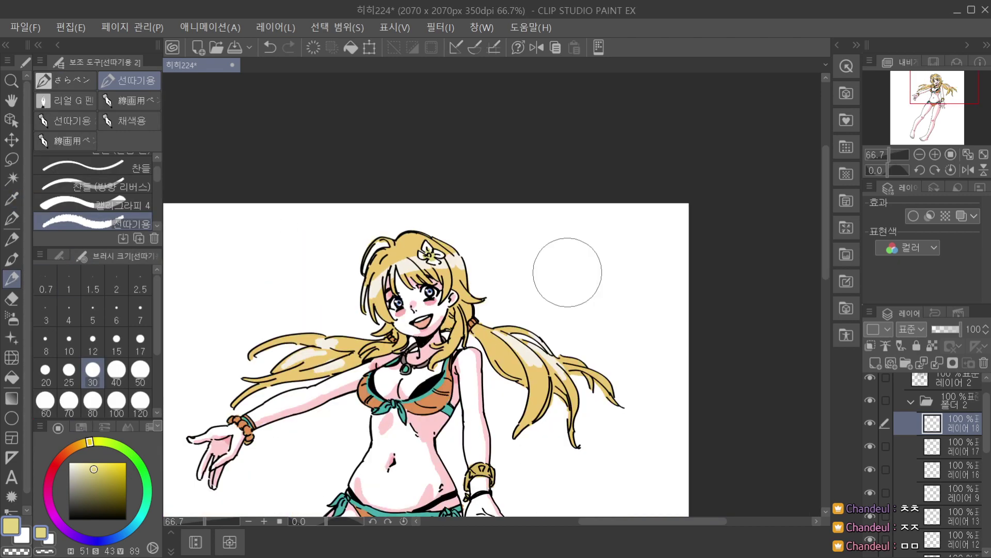
scroll(563, 274, "down", 1)
scroll(684, 302, "down", 1)
key("space")
left_click_drag(690, 354, 660, 321)
scroll(662, 362, "down", 1)
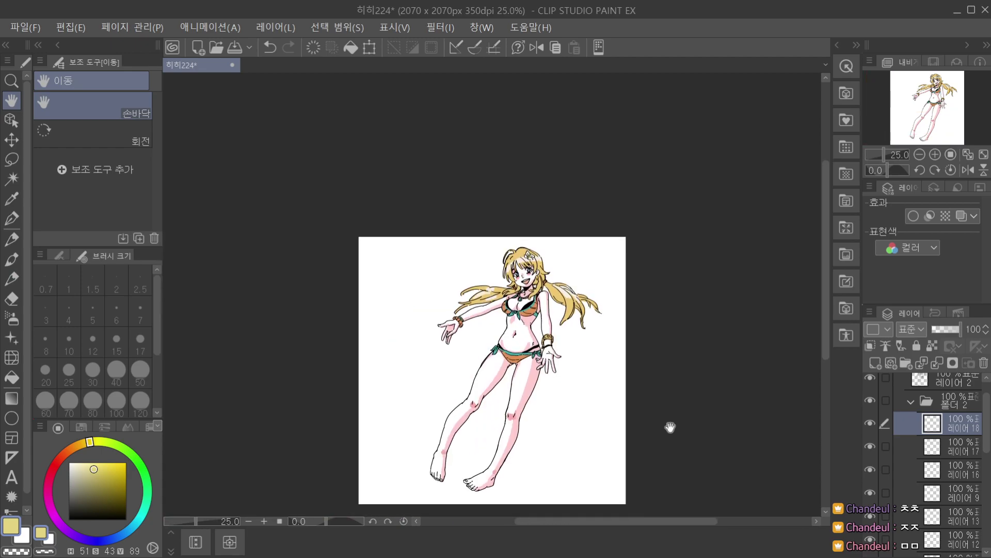
left_click_drag(666, 442, 675, 401)
key("p")
left_click(947, 402)
left_click(911, 401)
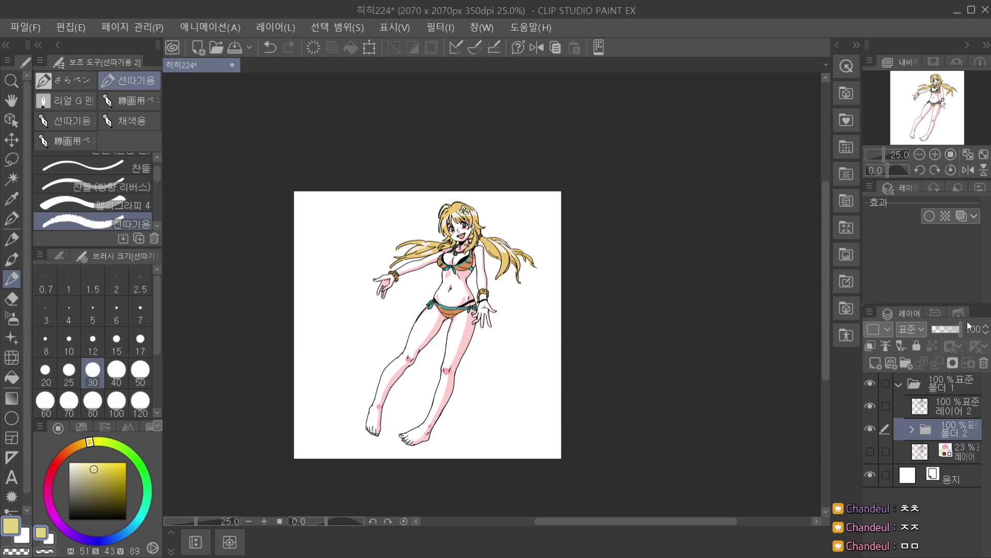
Preview folder 폴더 2 in greyscale using a black layer colour effect, and switch the effect off again.
left_click(955, 219)
left_click(959, 217)
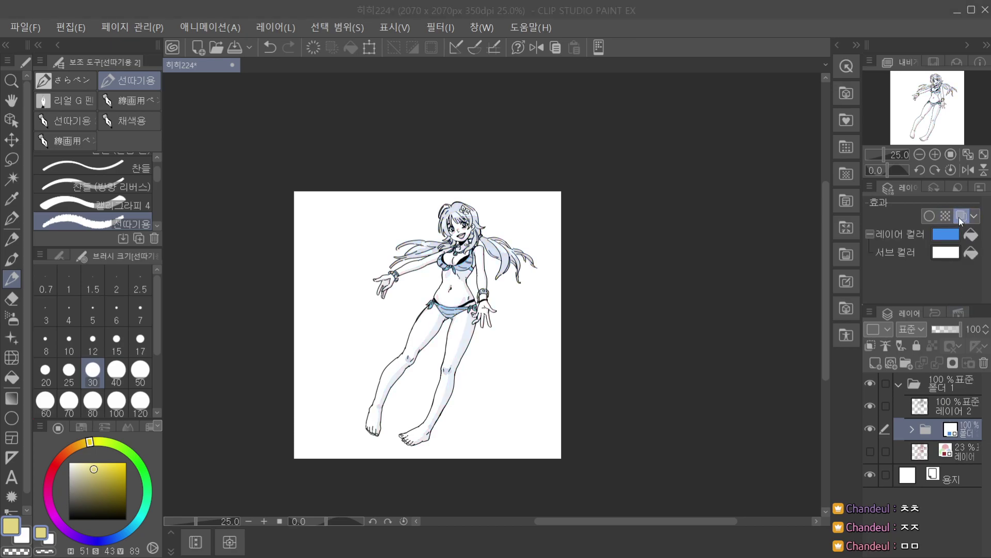
left_click(769, 151)
scroll(522, 290, "up", 3)
scroll(483, 260, "down", 4)
scroll(488, 264, "up", 1)
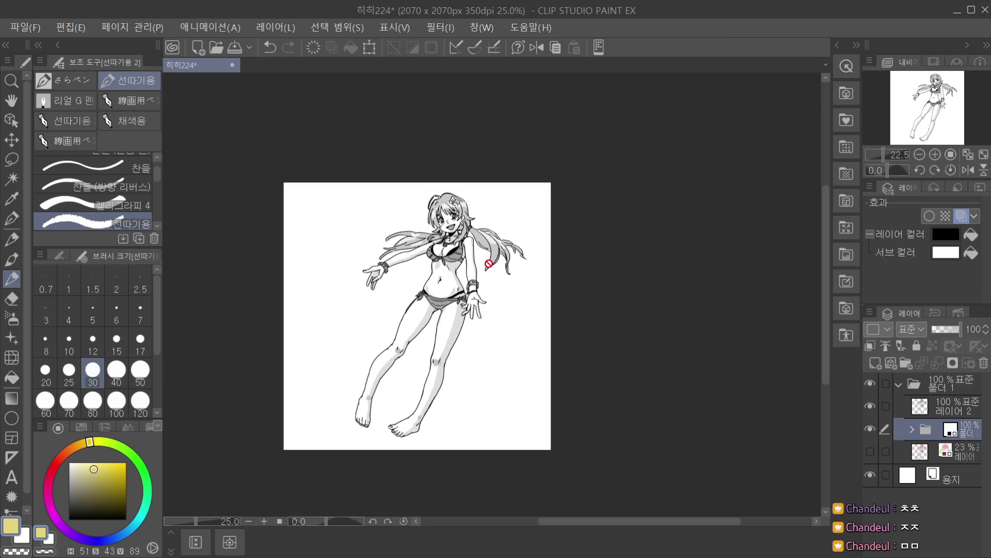
scroll(479, 264, "up", 1)
left_click(963, 217)
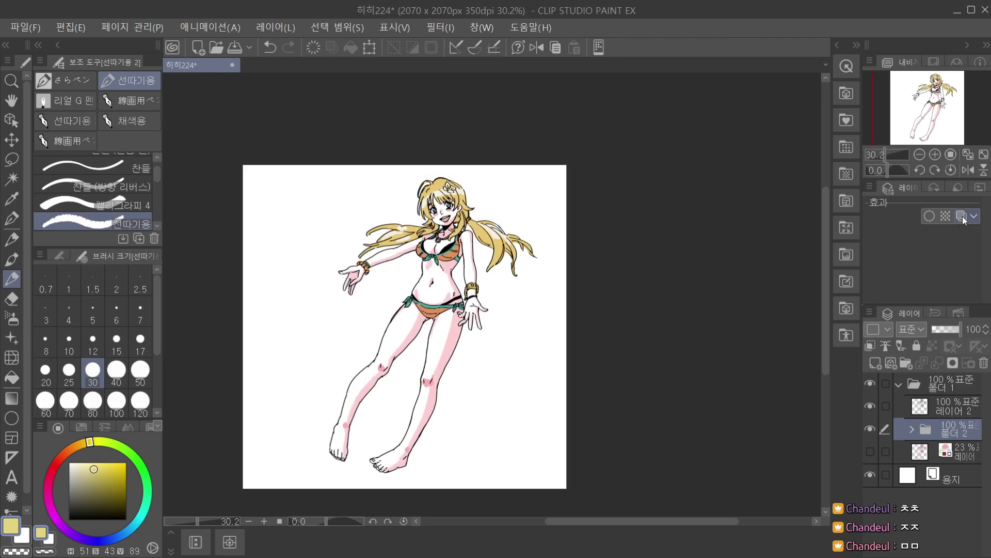
Collapse folder 폴더 1, select the paper layer (용지), and save the illustration.
left_click(900, 384)
left_click(924, 407)
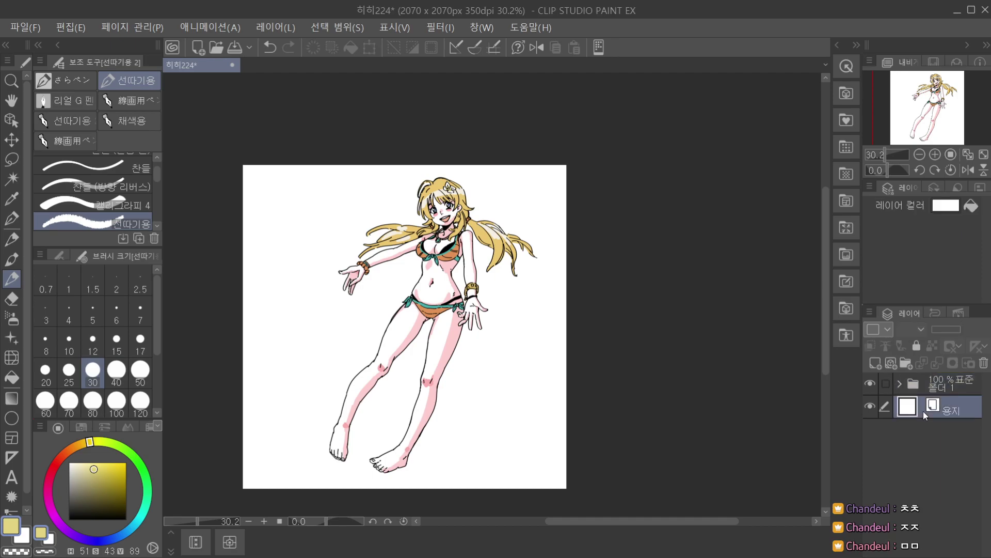
scroll(488, 239, "down", 2)
scroll(488, 240, "up", 1)
key("ctrl+s")
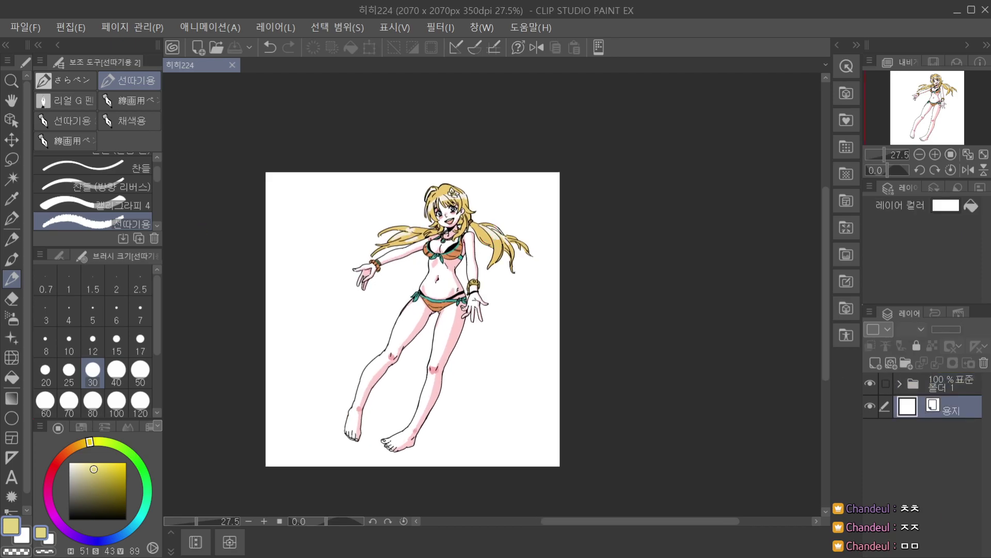